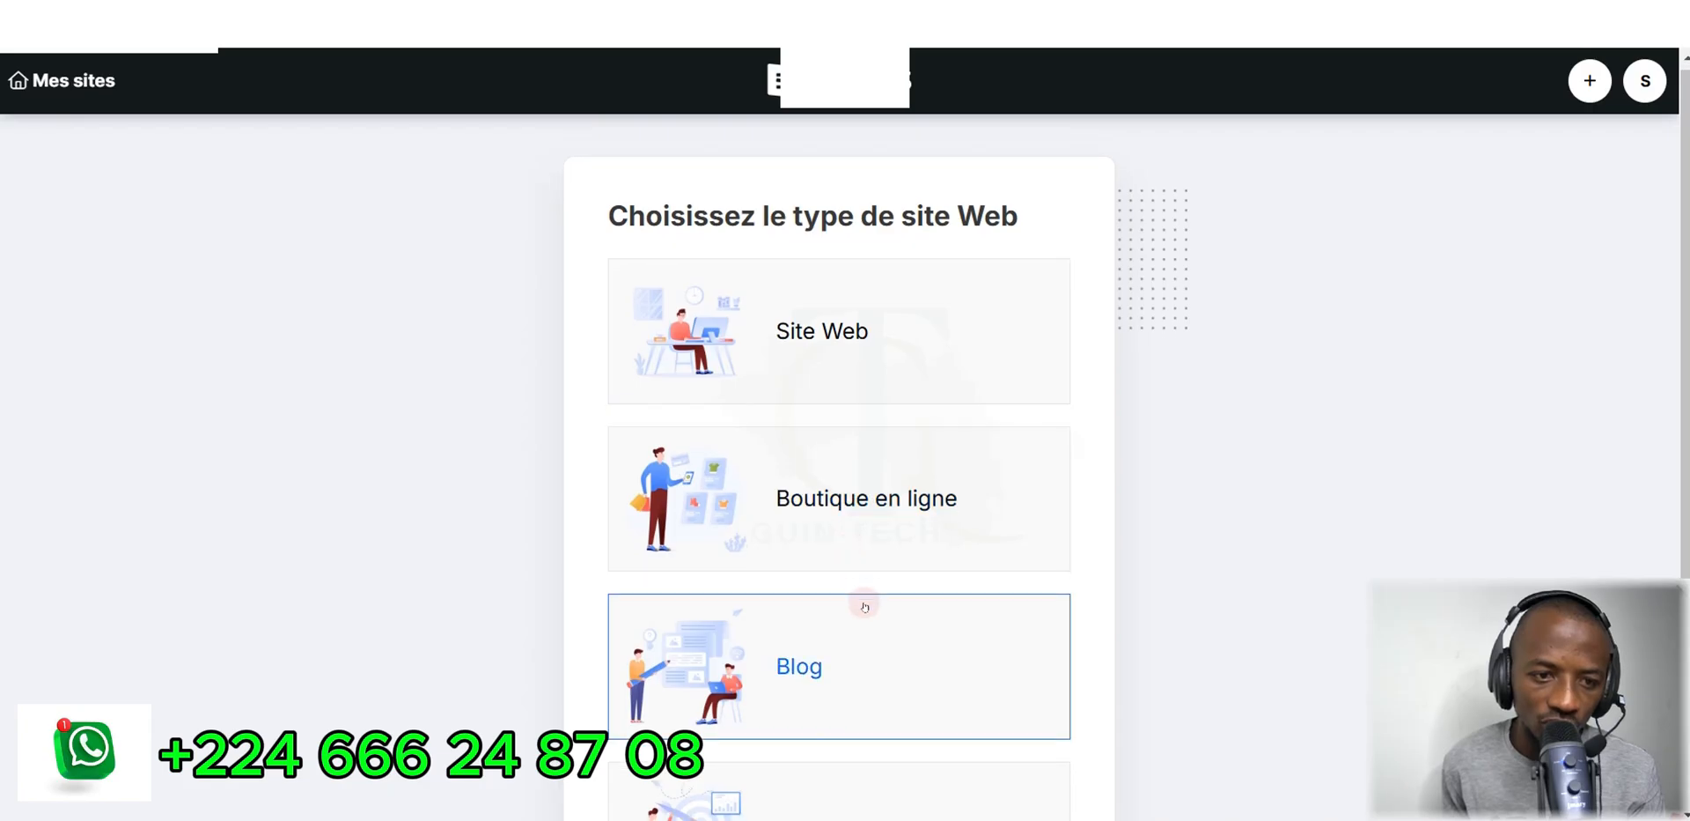
- Choose Boutique en ligne as the type of website to create
scroll(867, 590, "down", 1)
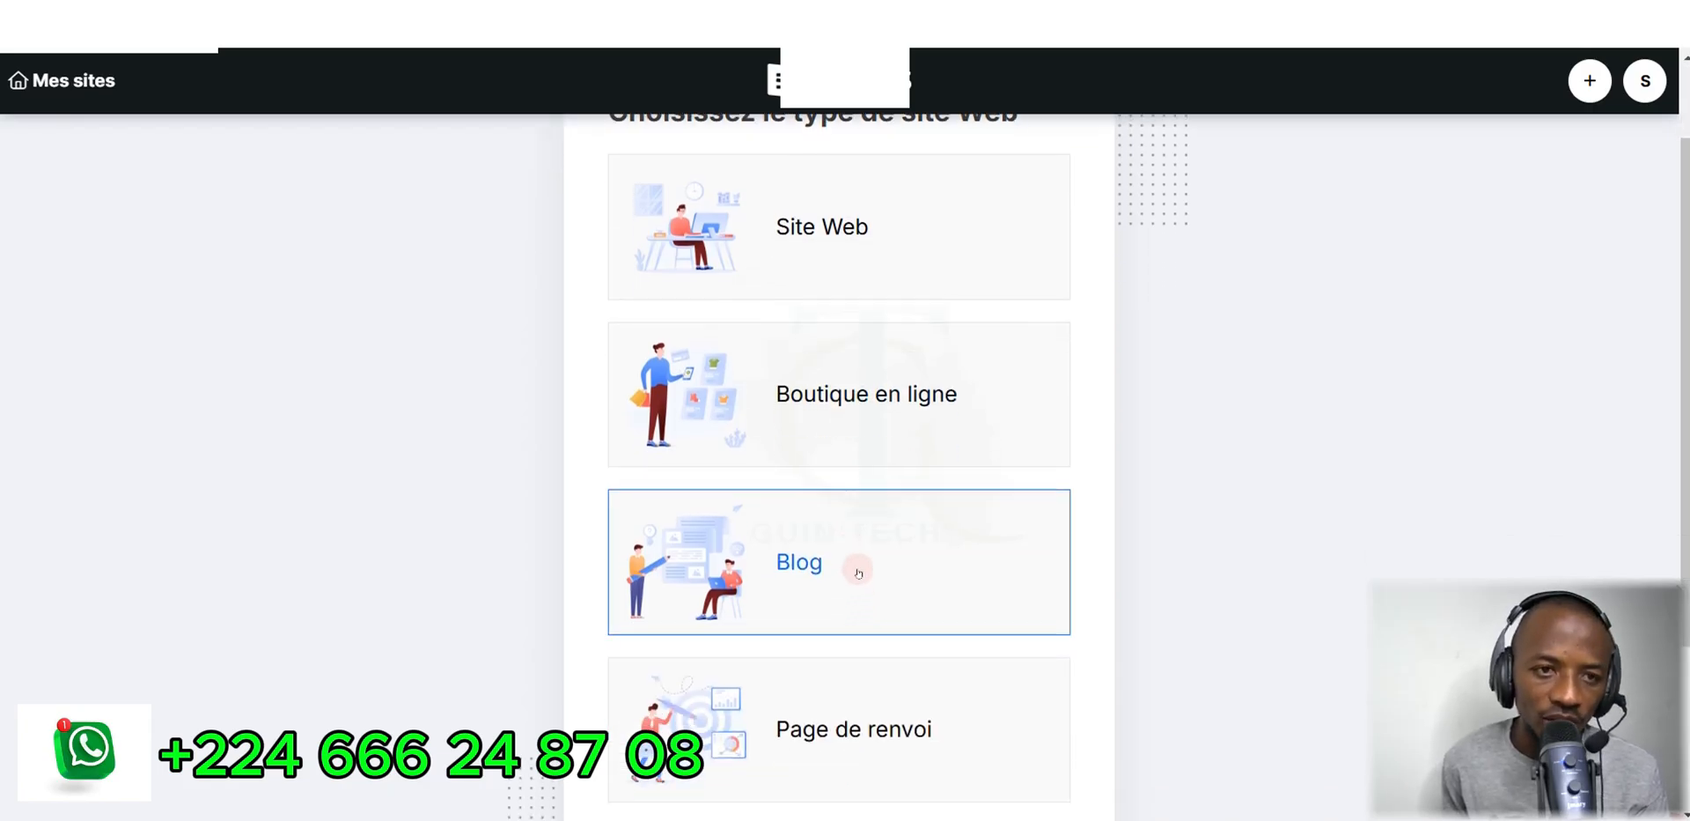
scroll(856, 566, "up", 1)
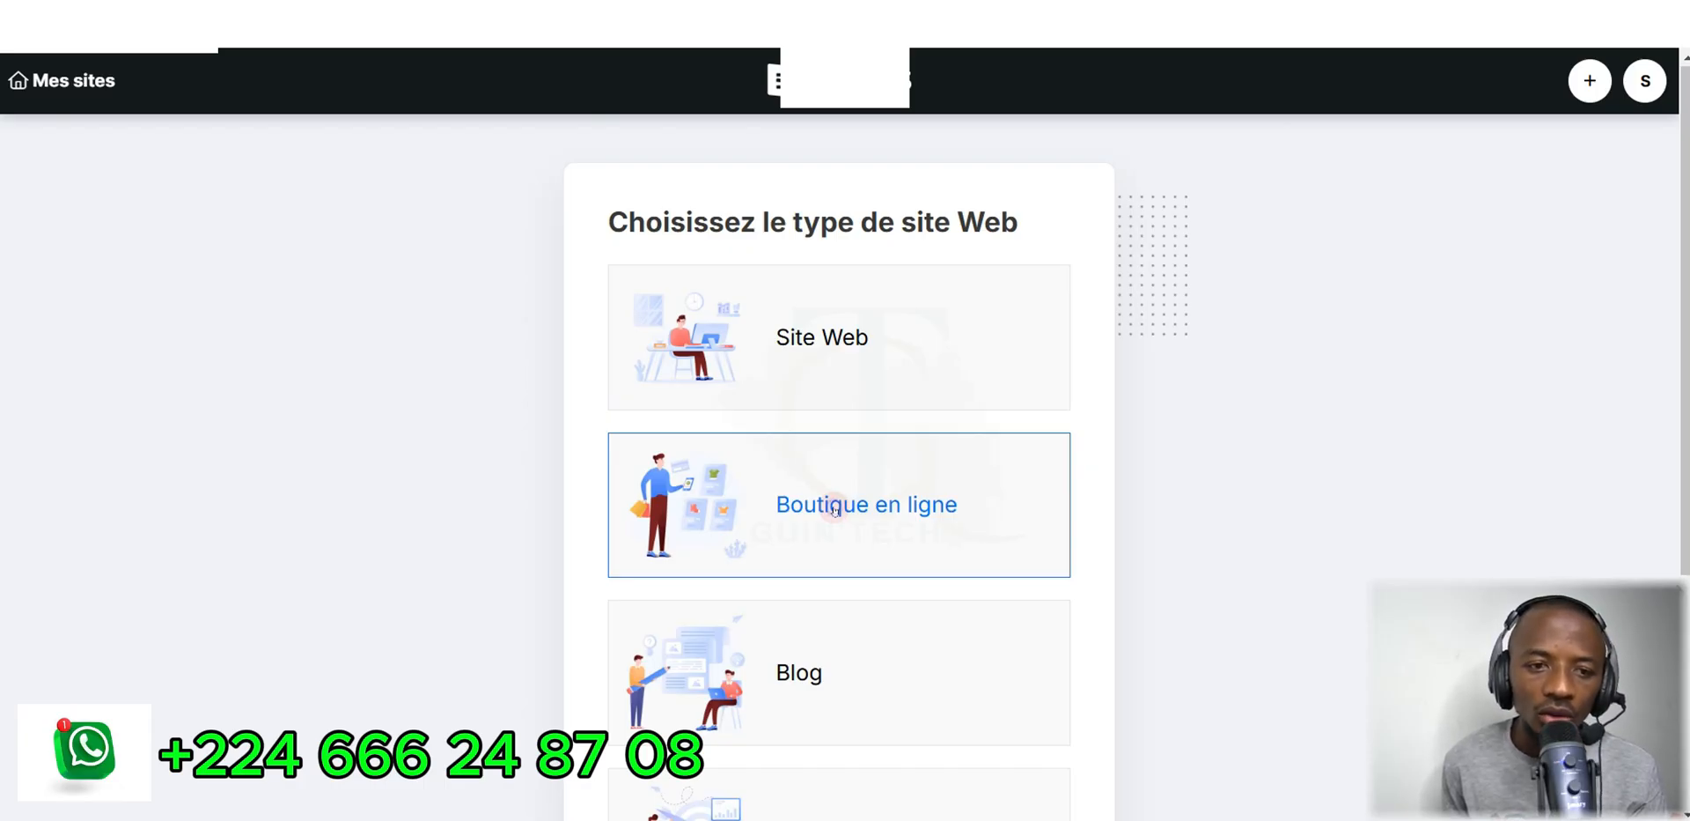
left_click(835, 509)
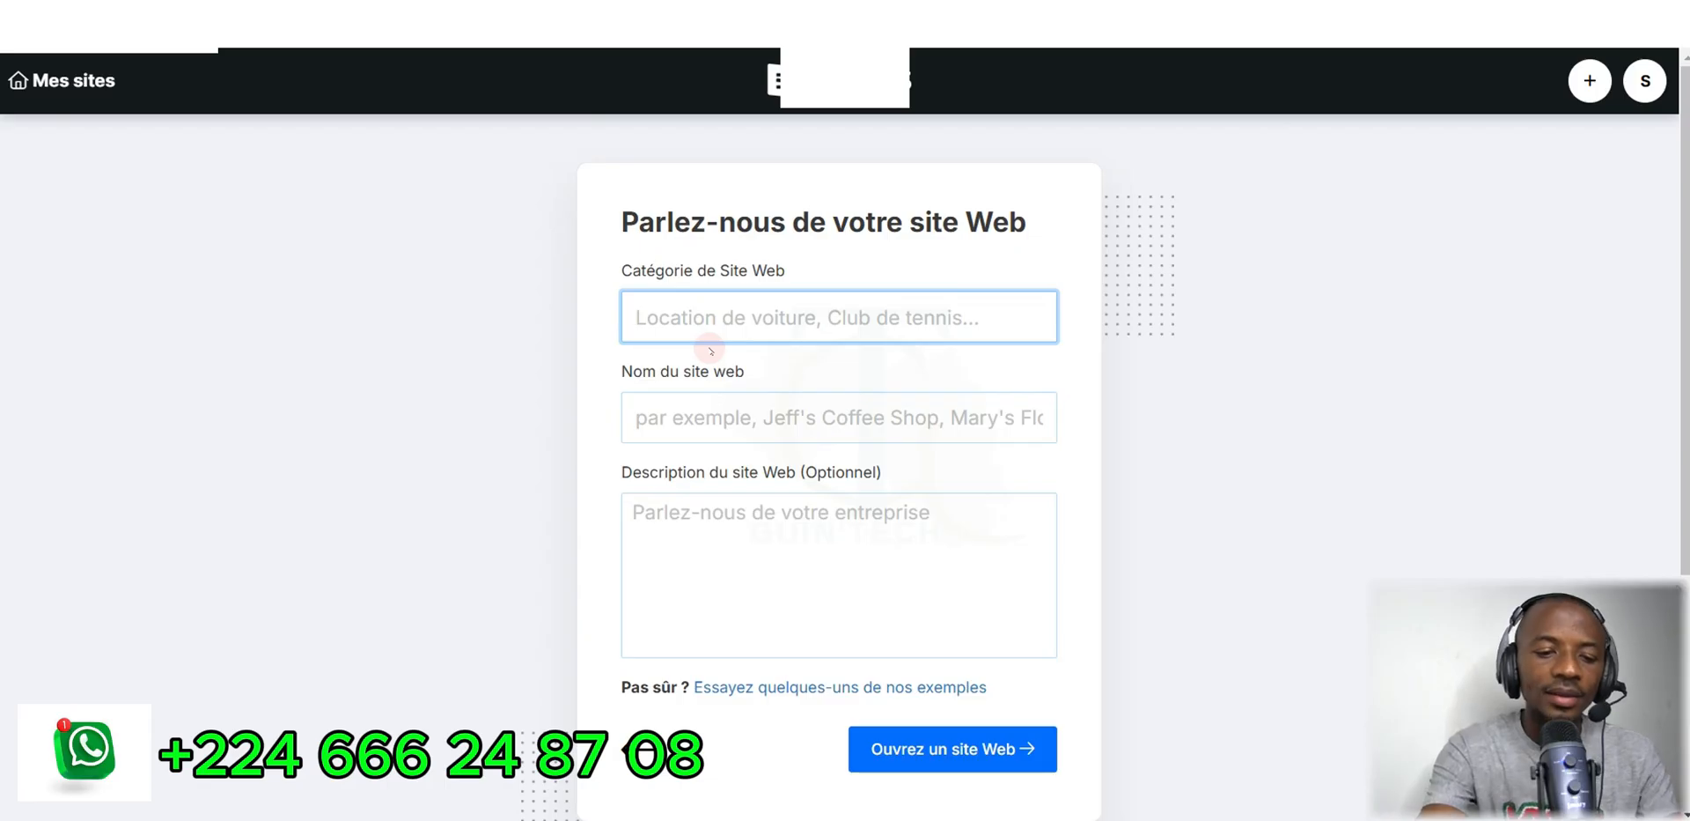
- Enter "Vente des produits électroniques" as the website category, with the accent on the é
type("Ve")
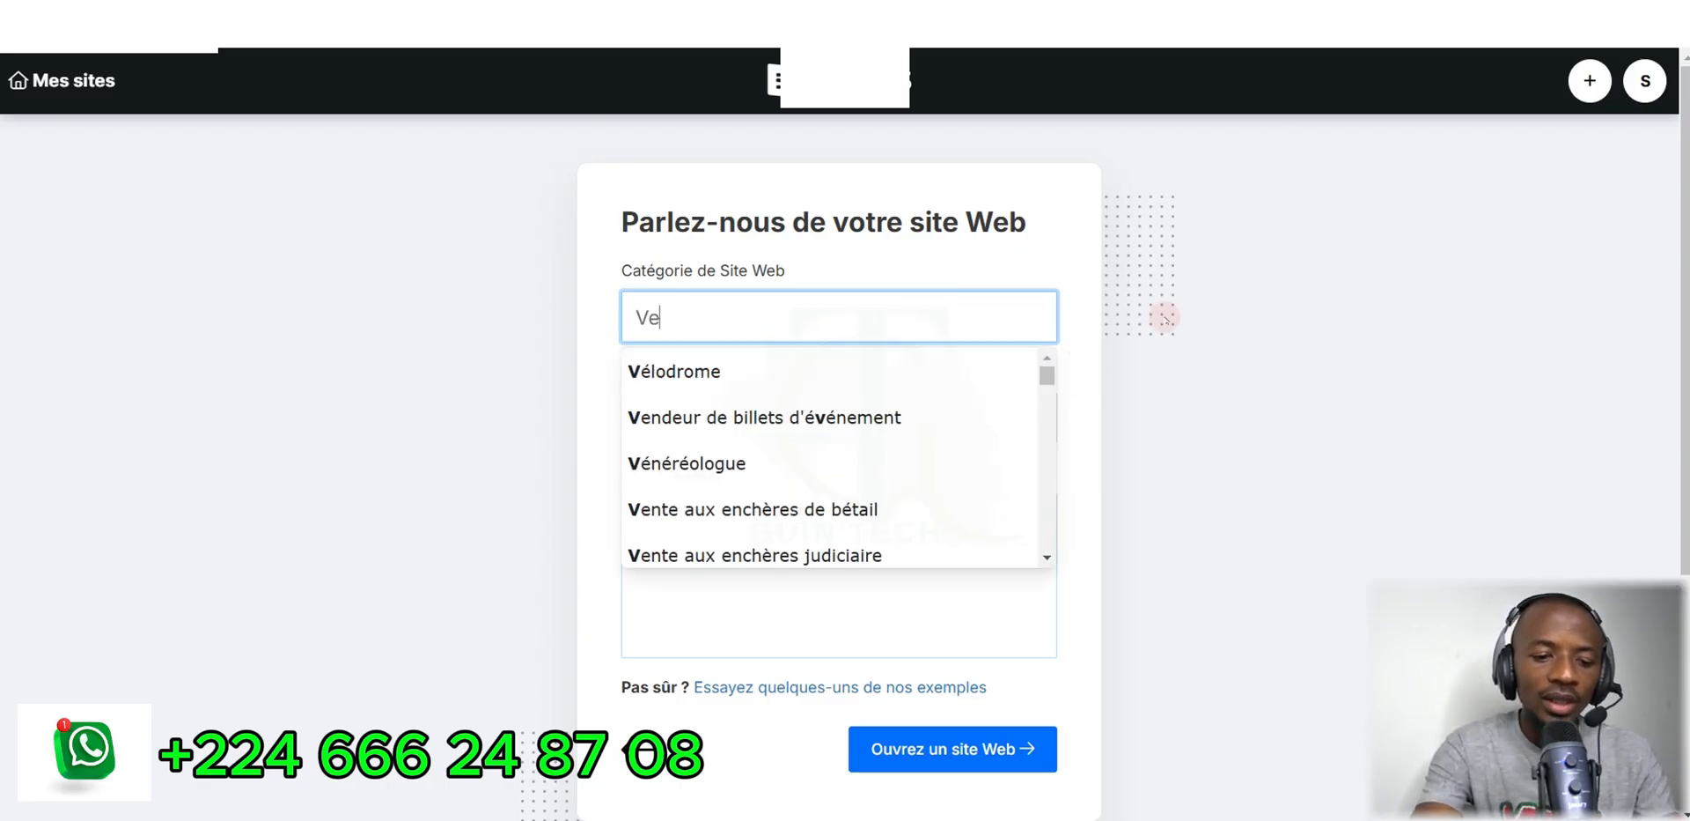
type("nte d")
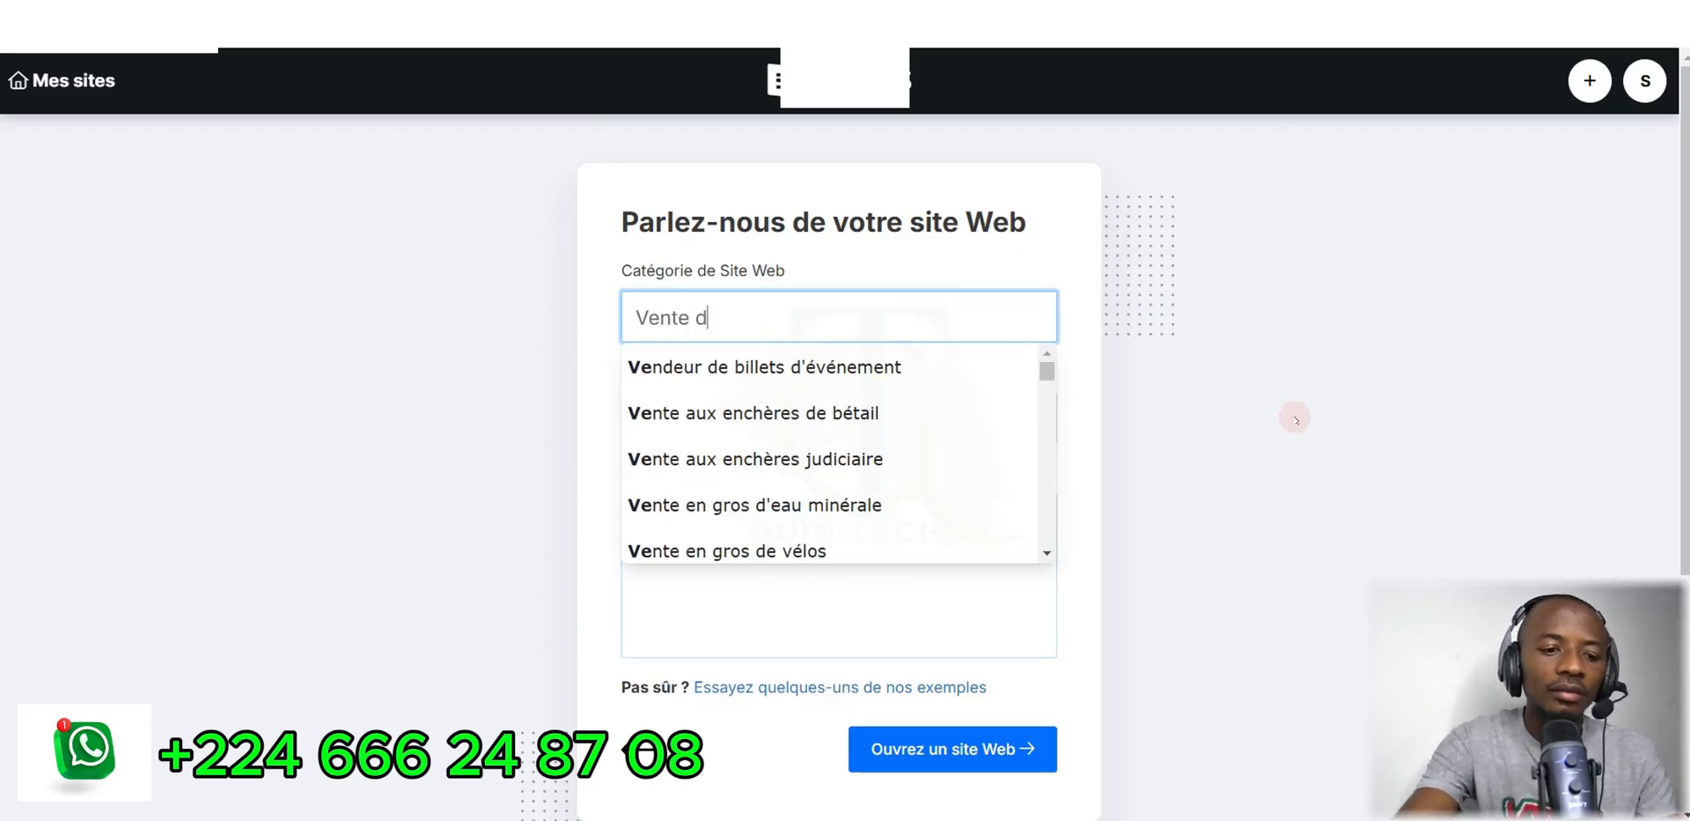
type("es p")
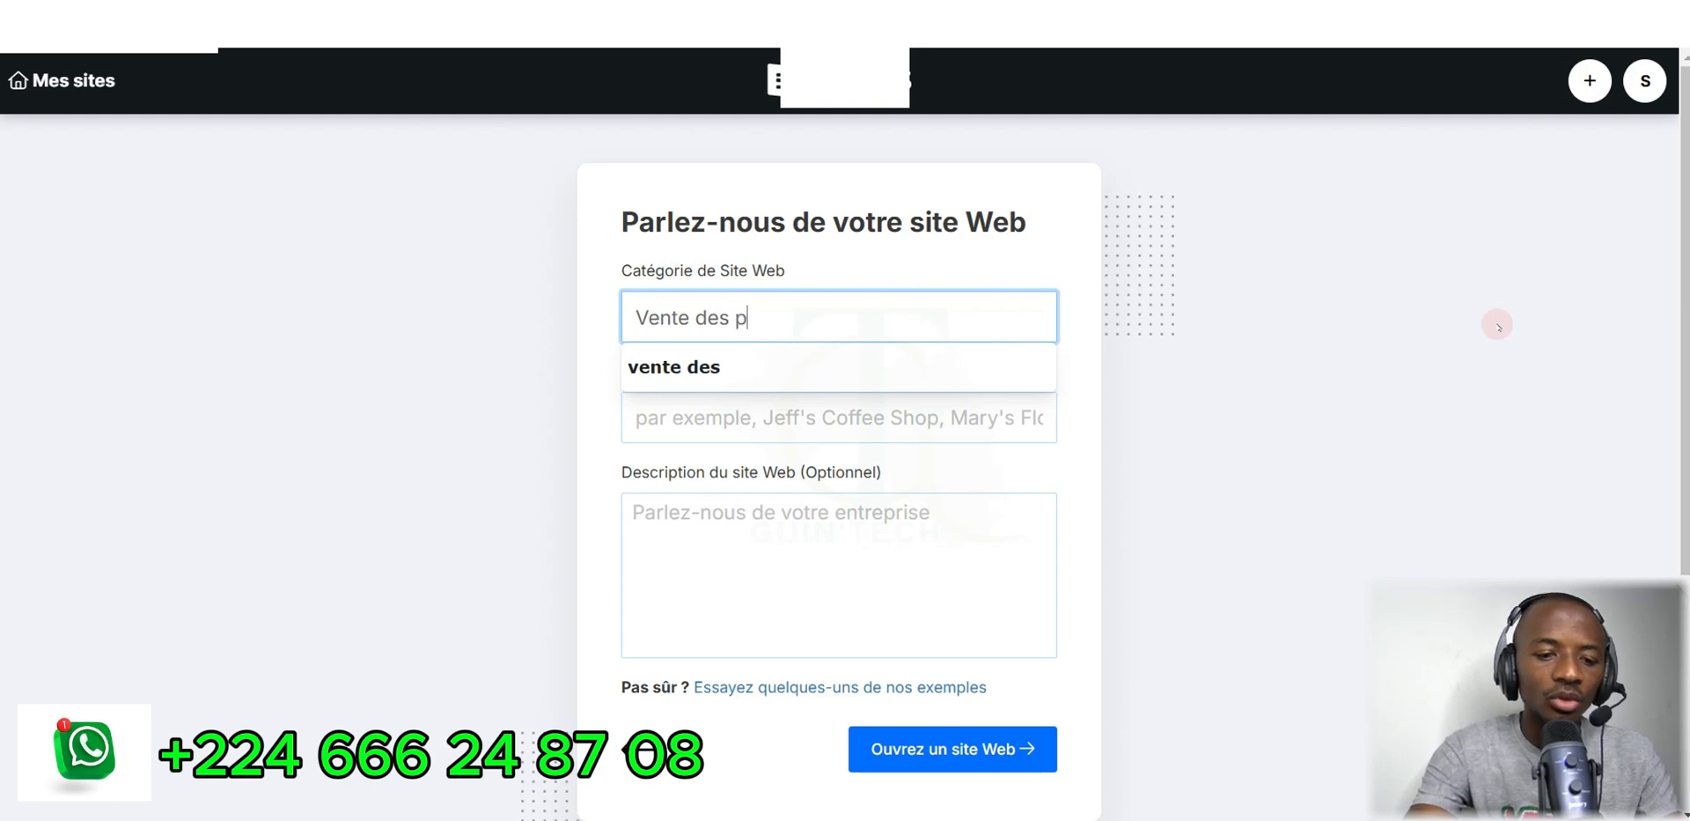
type("roduits")
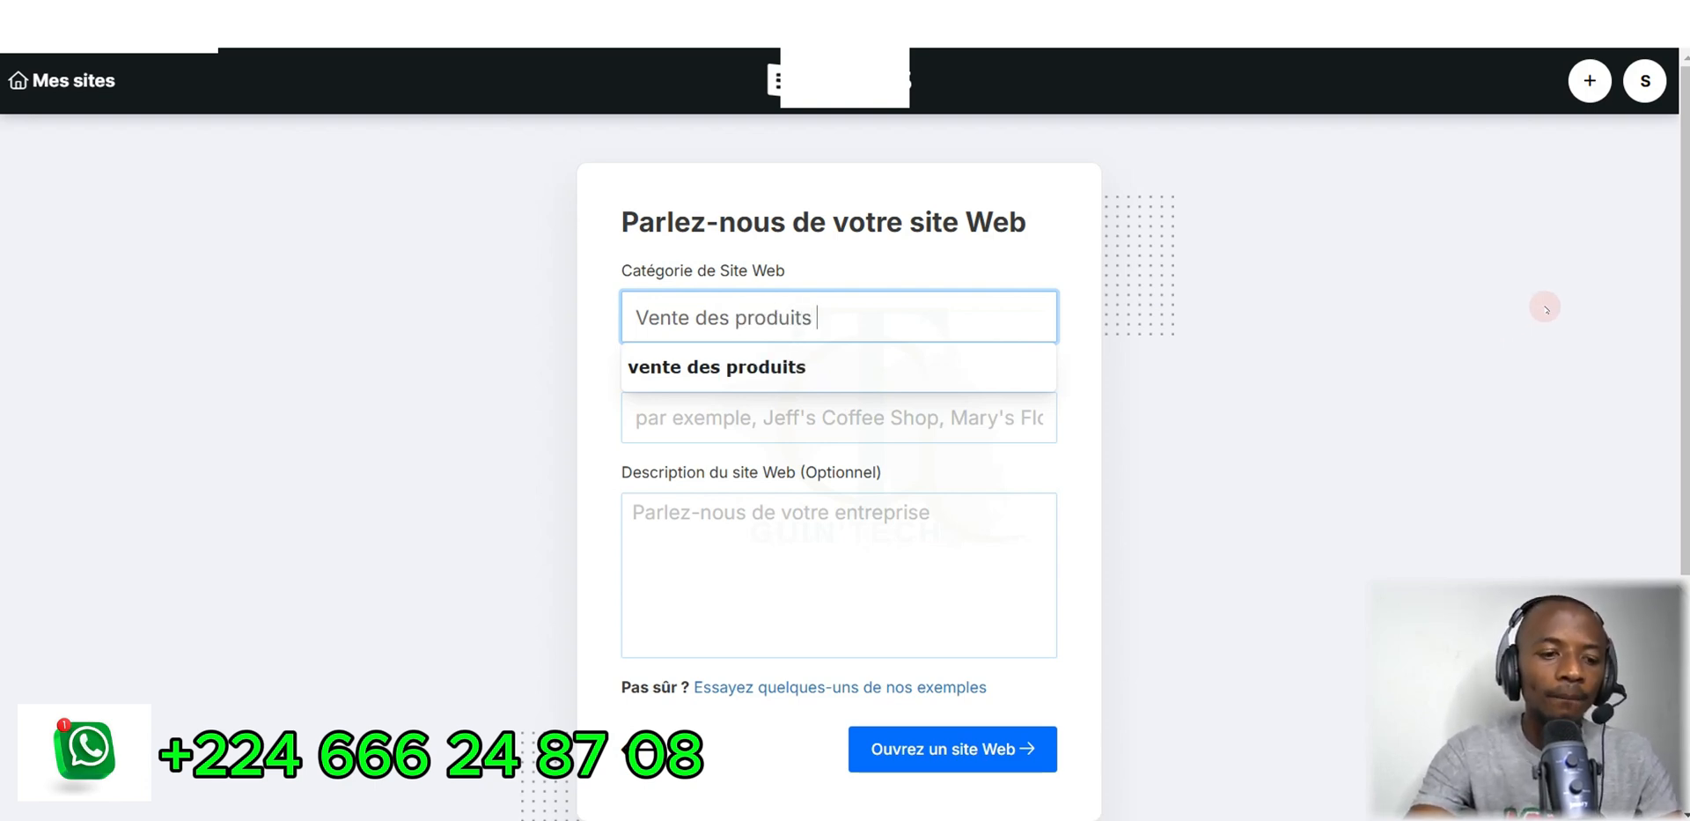
type(" elect")
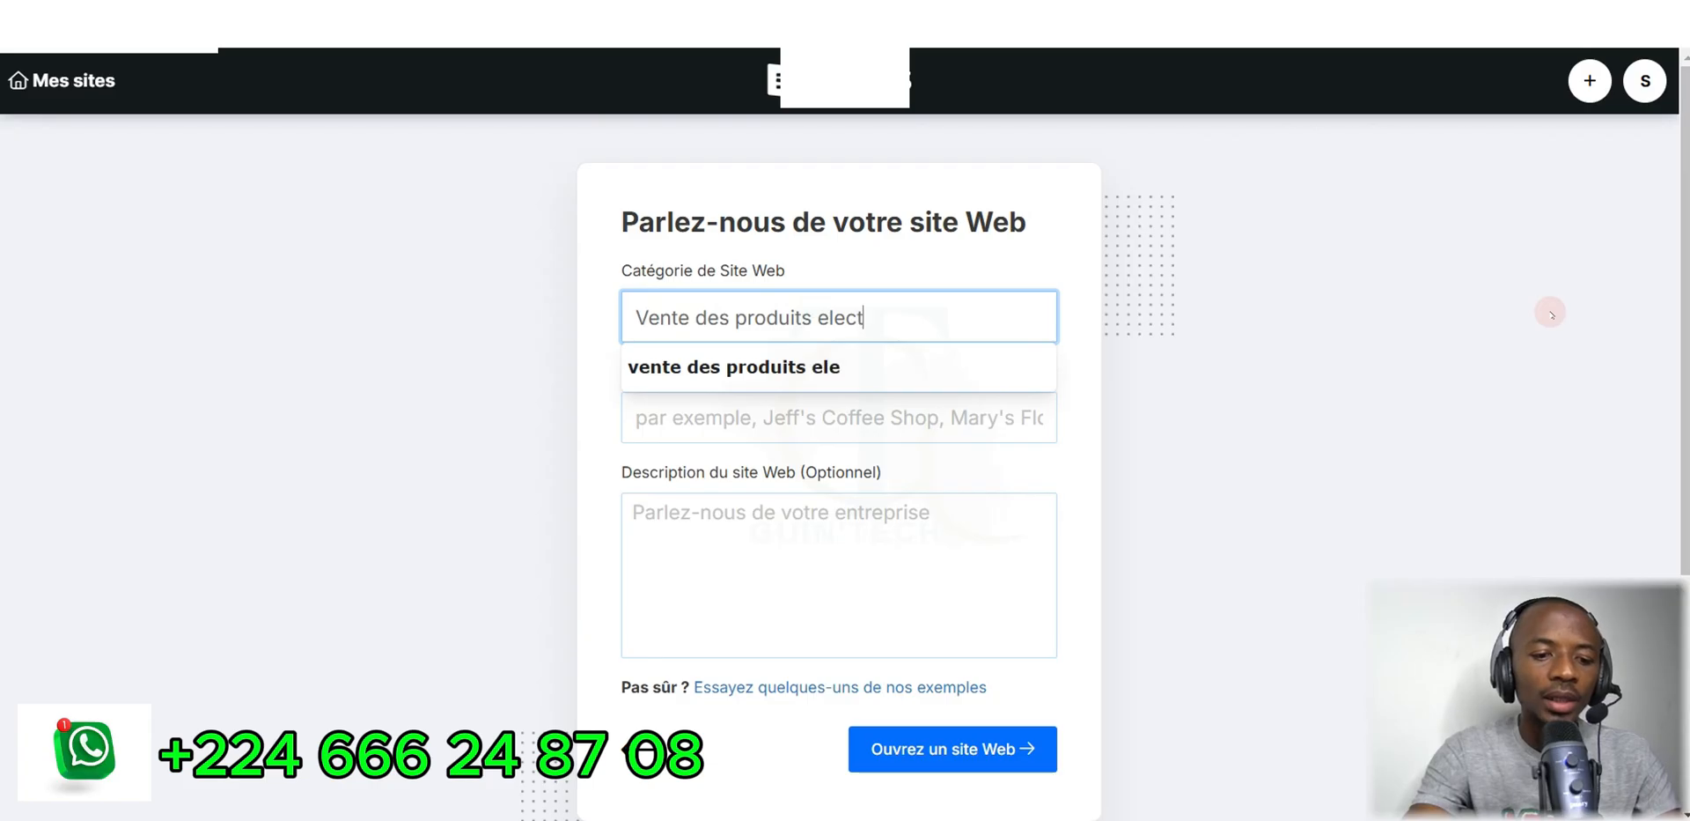
type("ro")
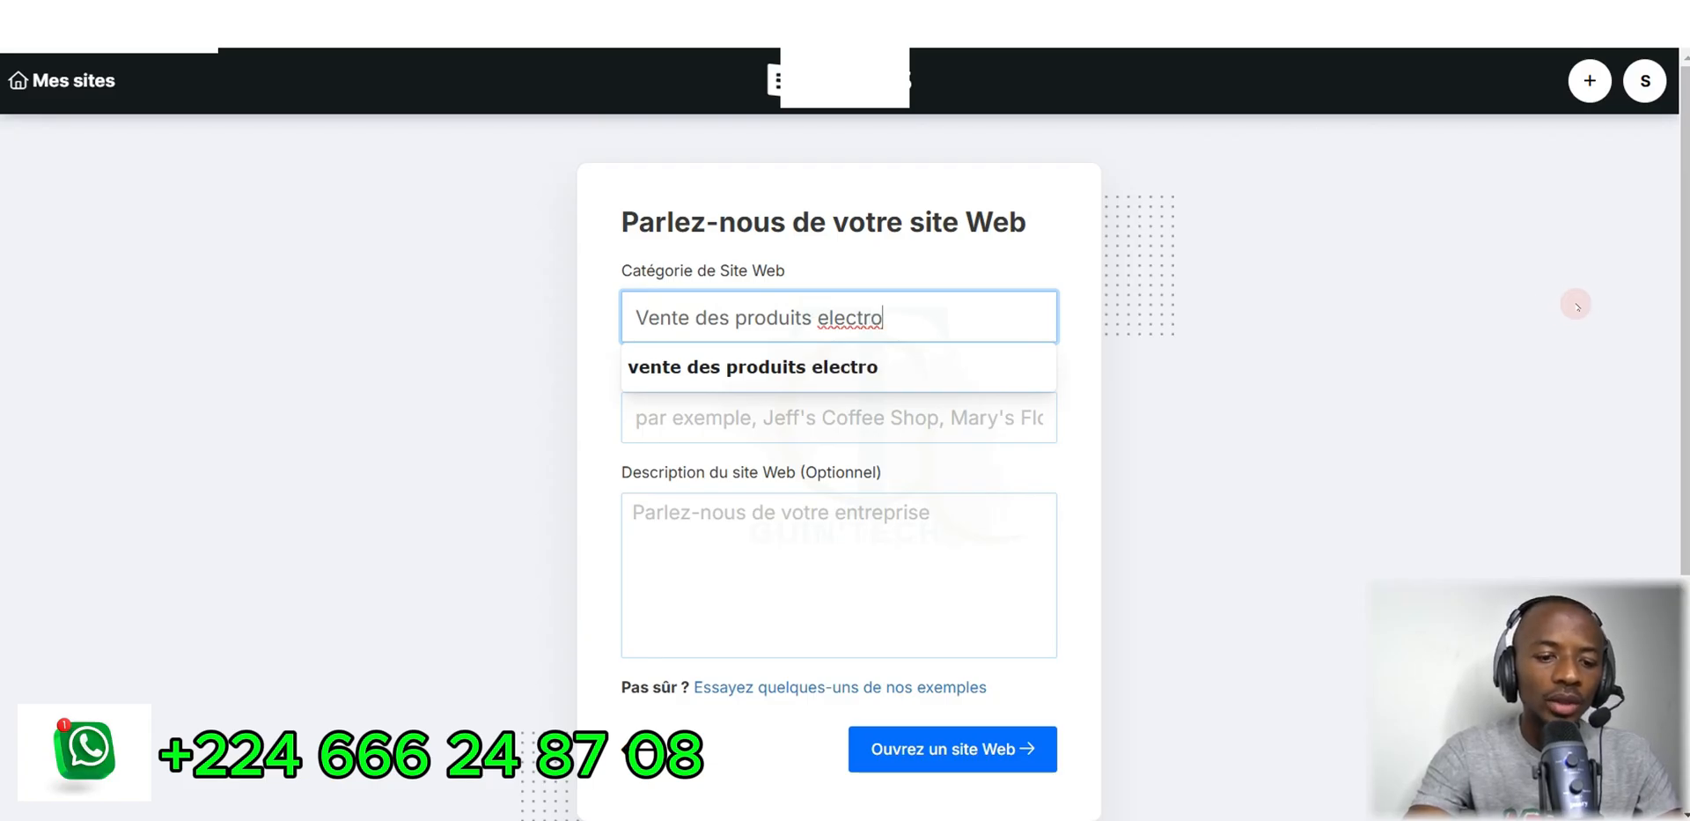
type("nique")
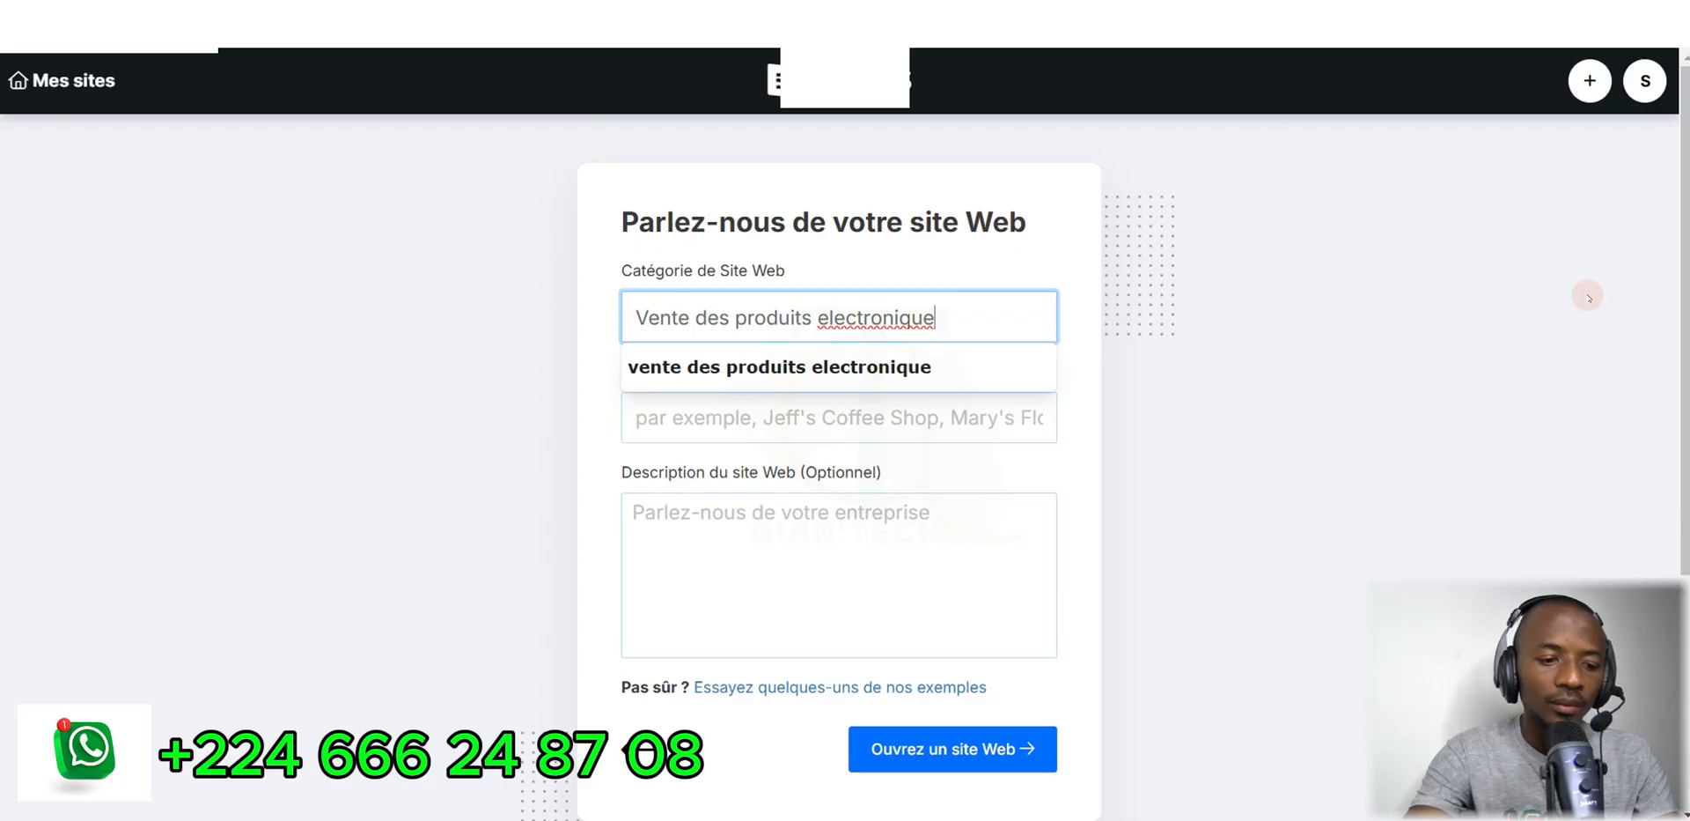
type("s")
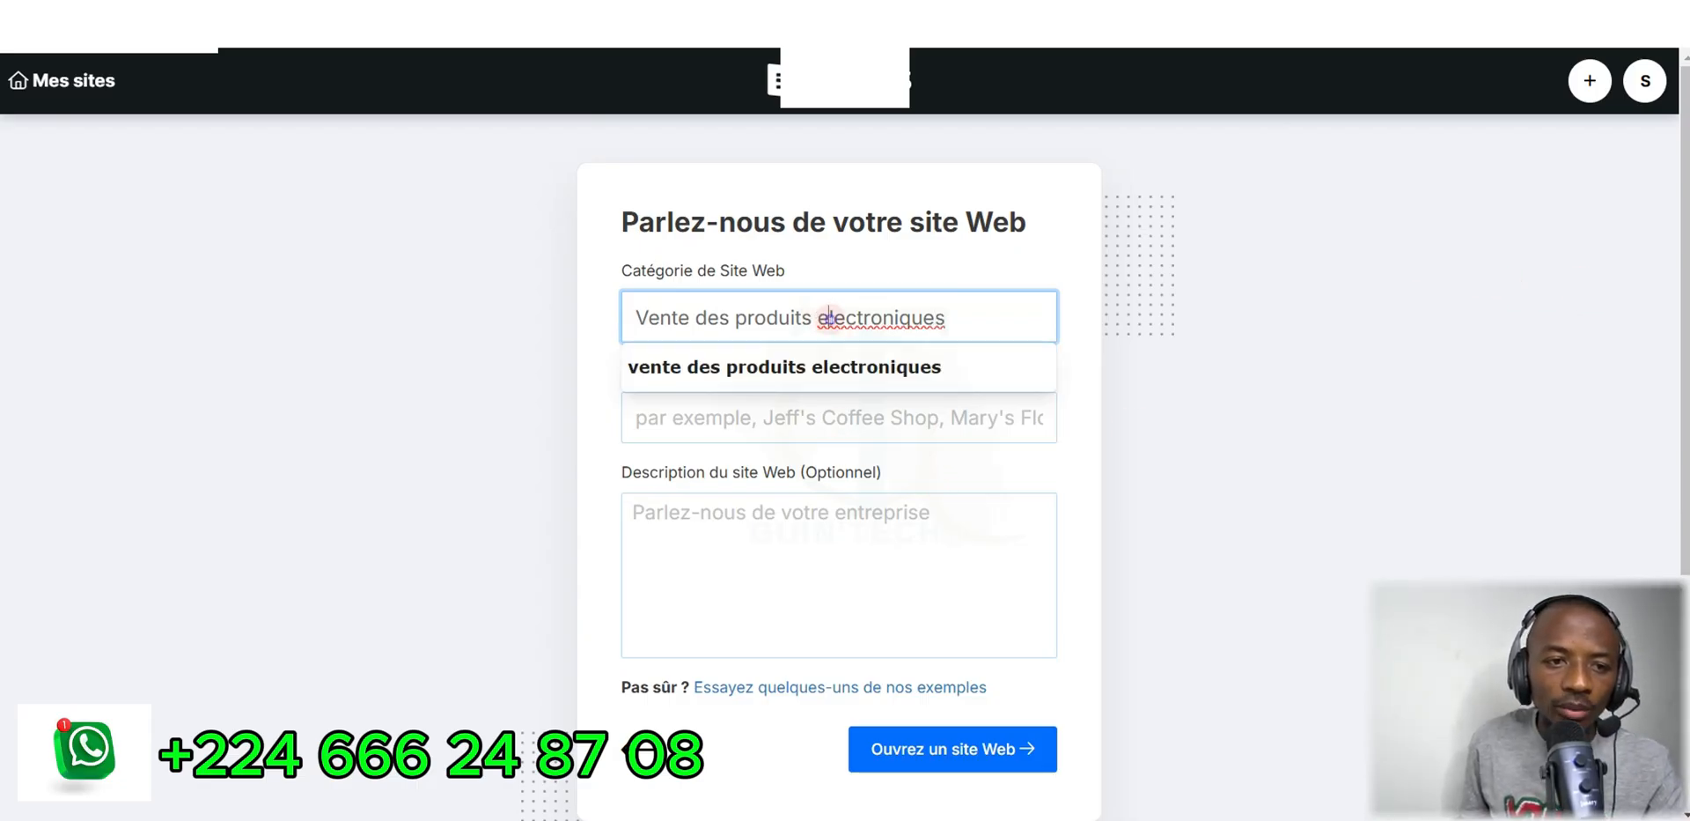
key("BackSpace")
type("é")
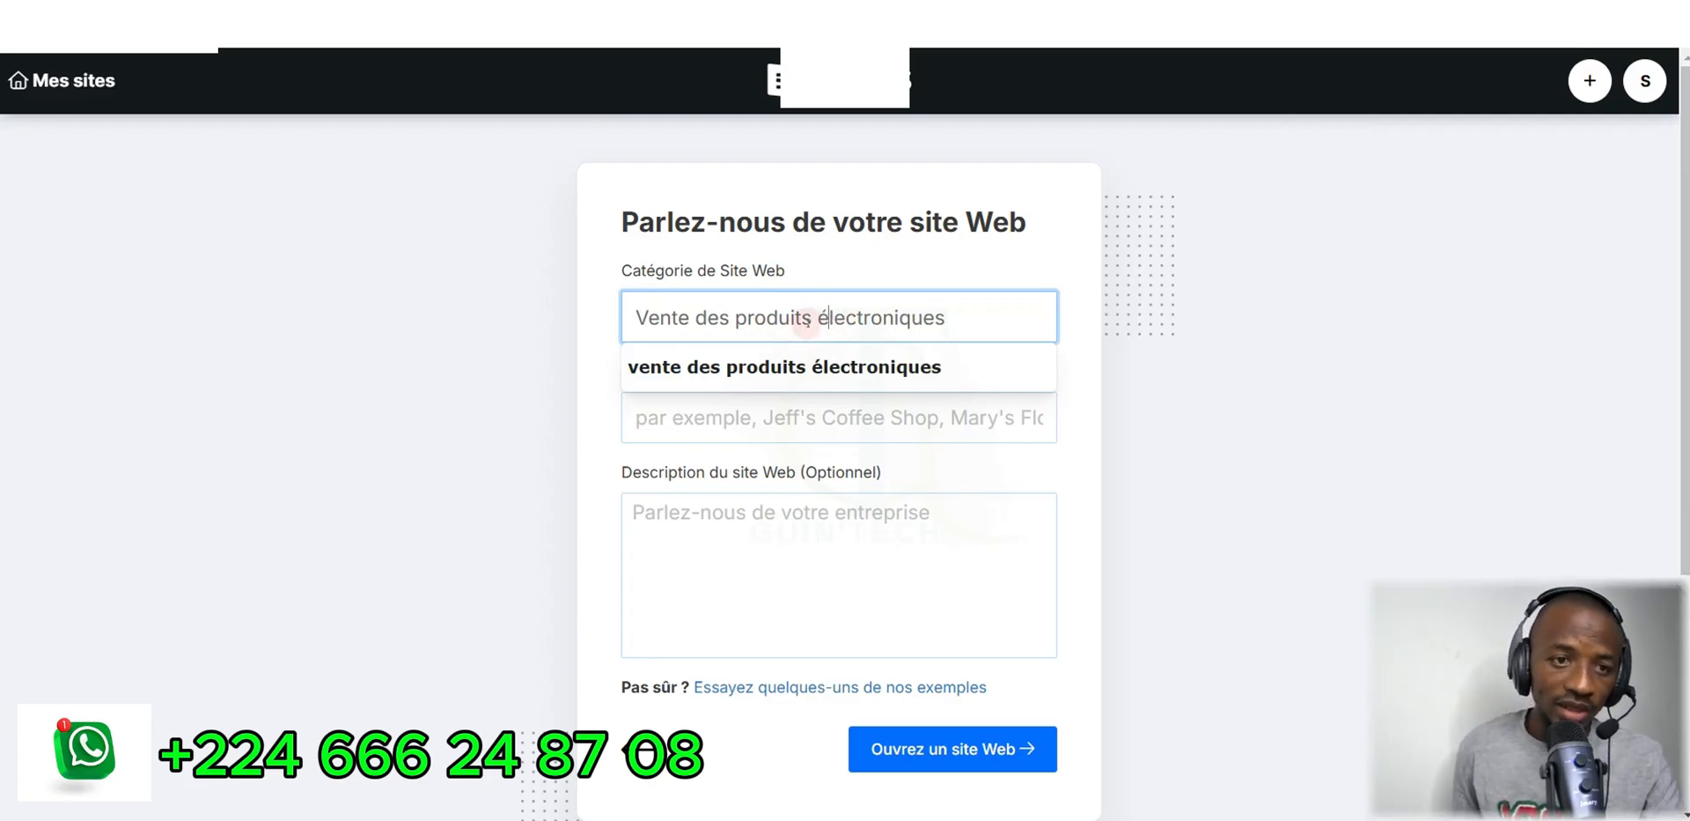
- Replace "produits" with "appareils" in the website category and accept the suggestion "vente des appareils électroniques"
key("BackSpace")
key("BackSpace")
key("BackSpace")
key("BackSpace")
key("BackSpace")
key("BackSpace")
key("BackSpace")
key("BackSpace")
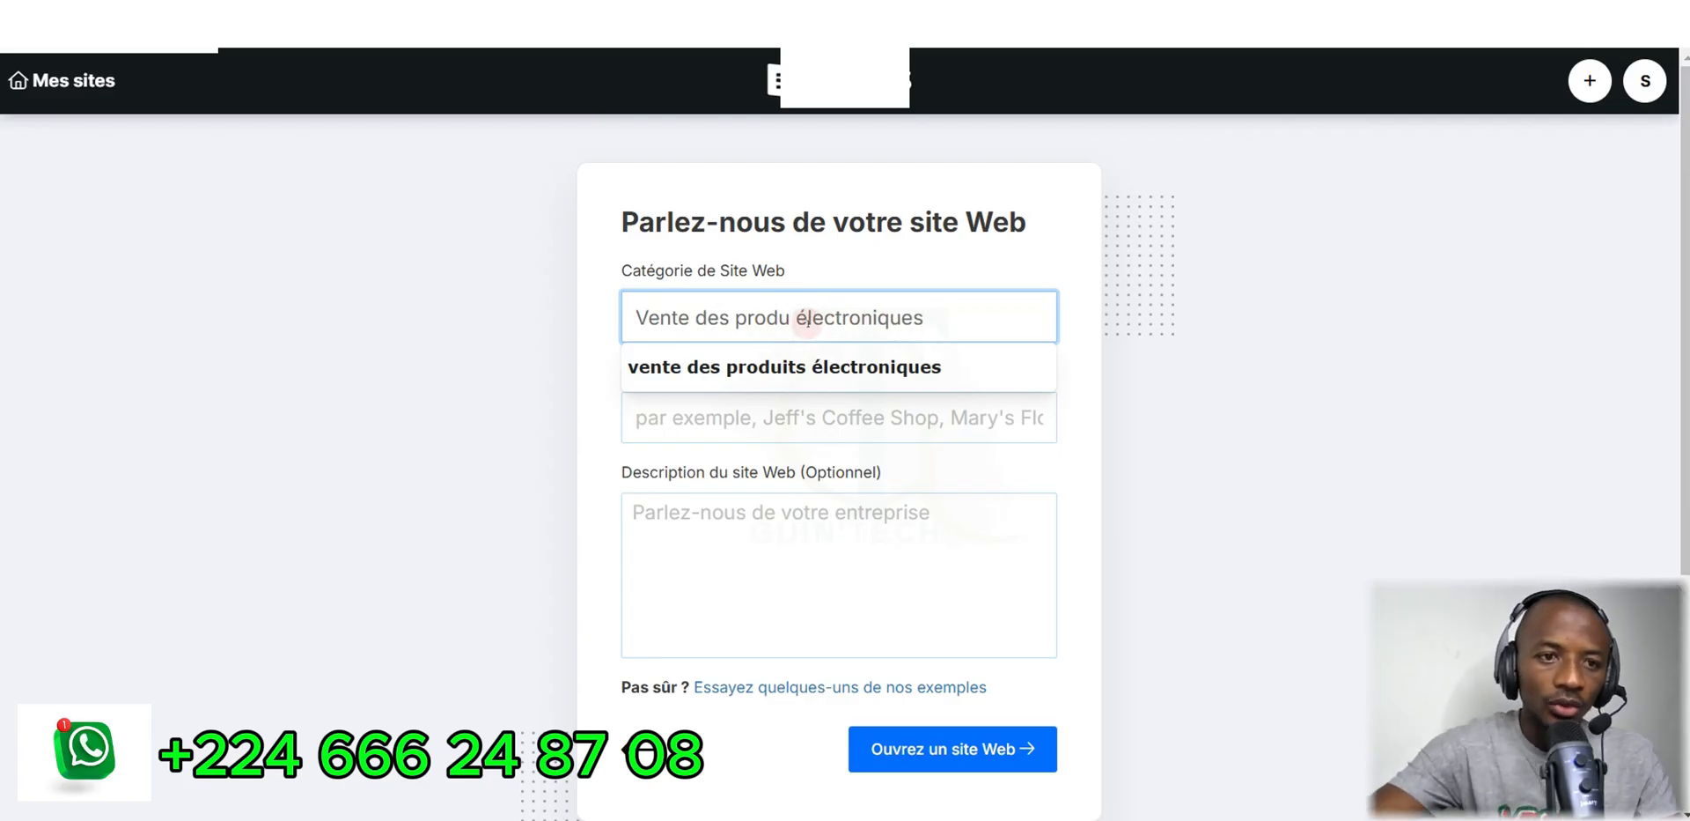
type("app")
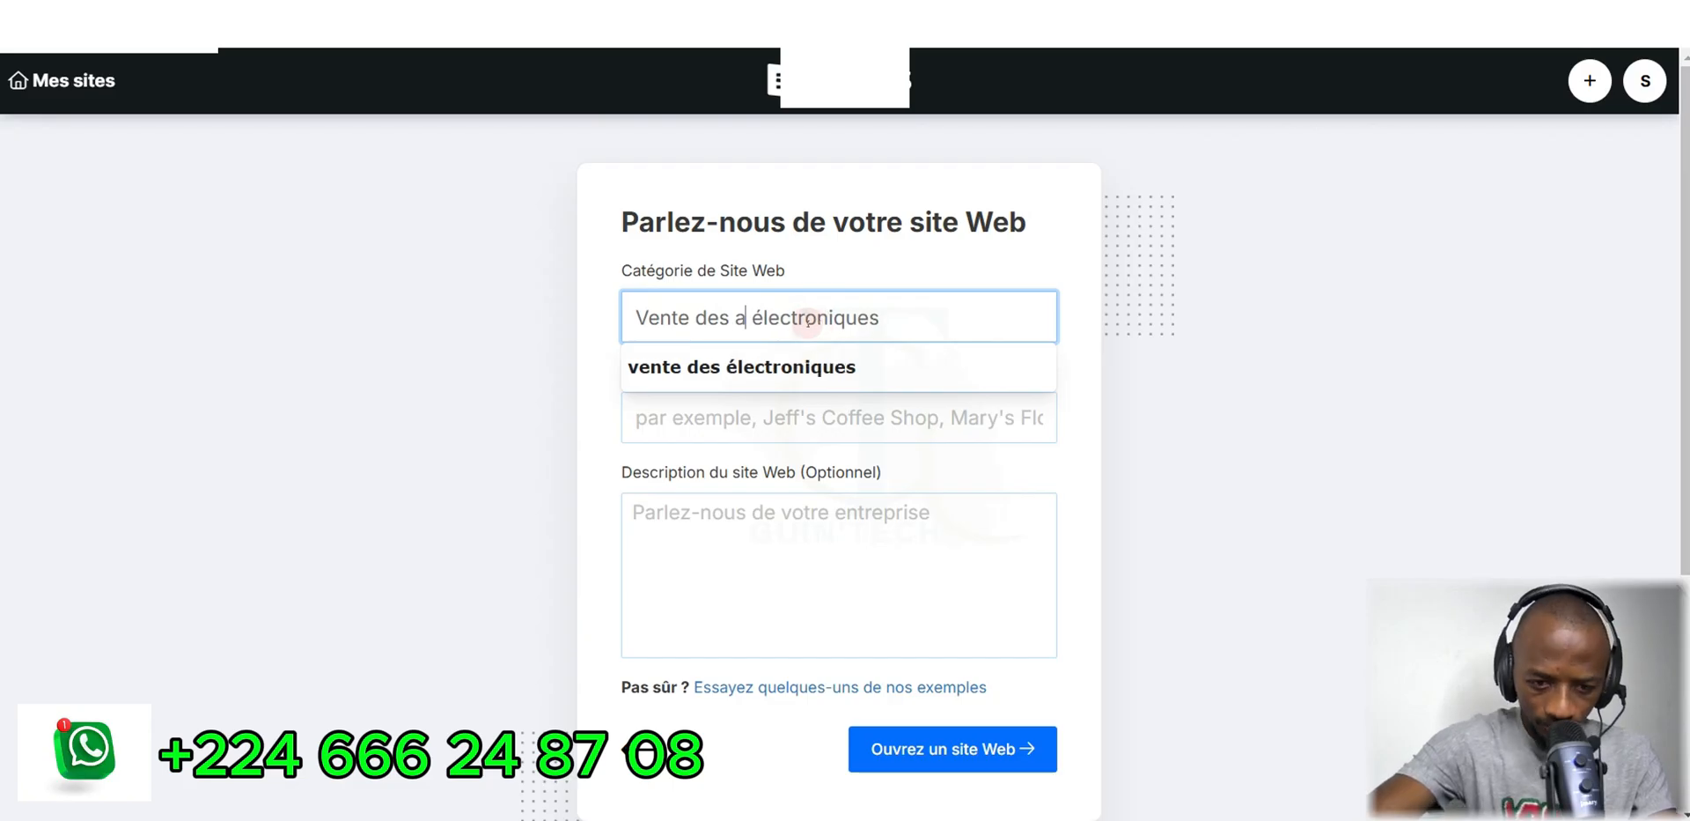
type("areils")
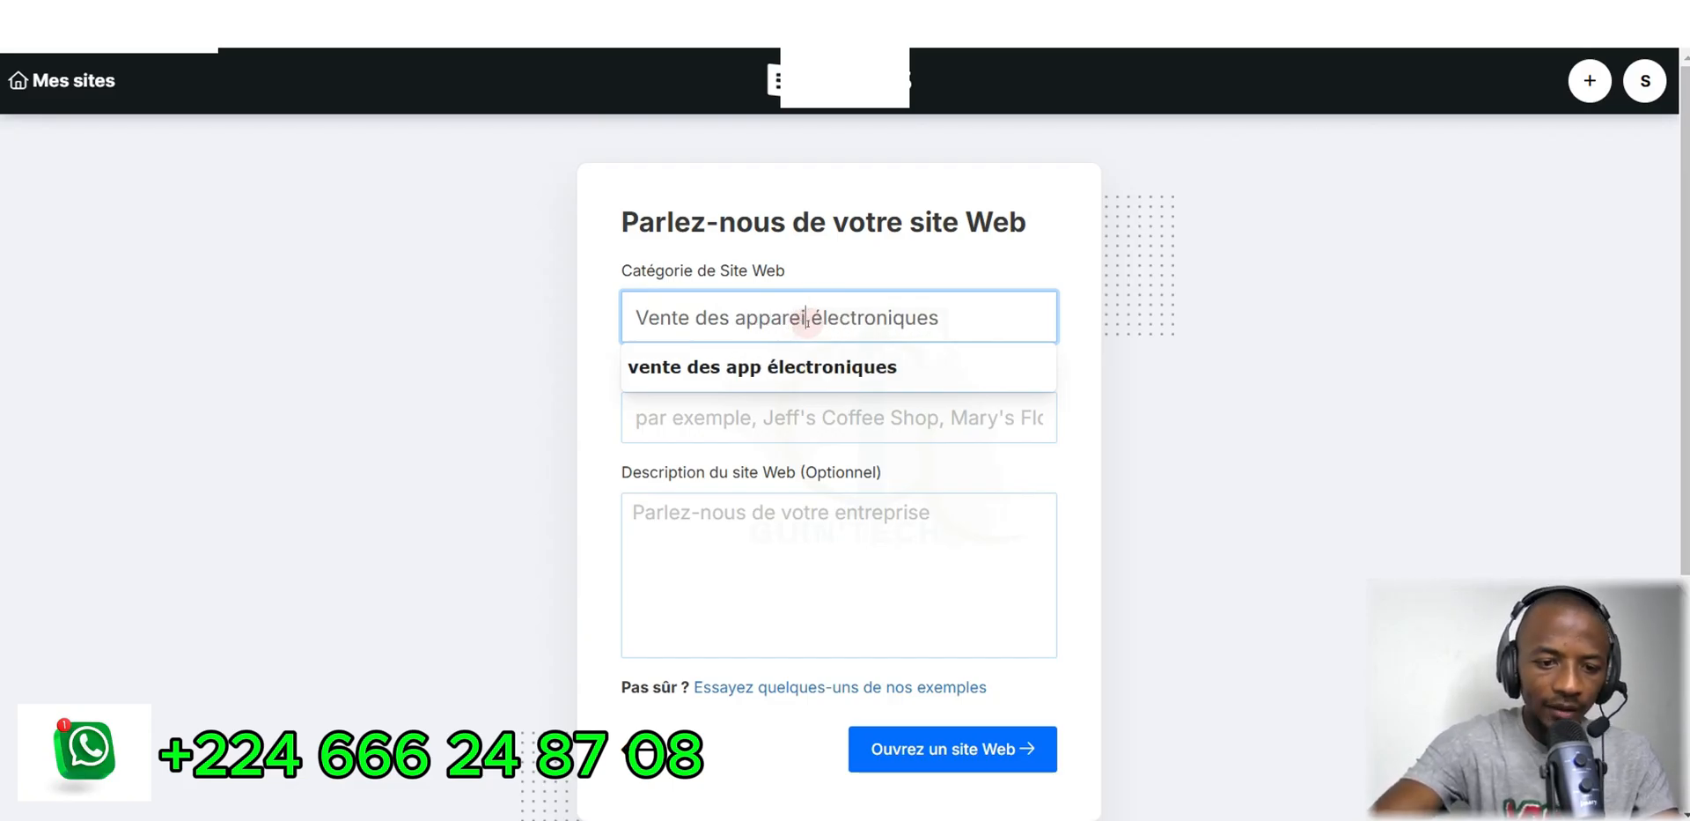
key("Delete")
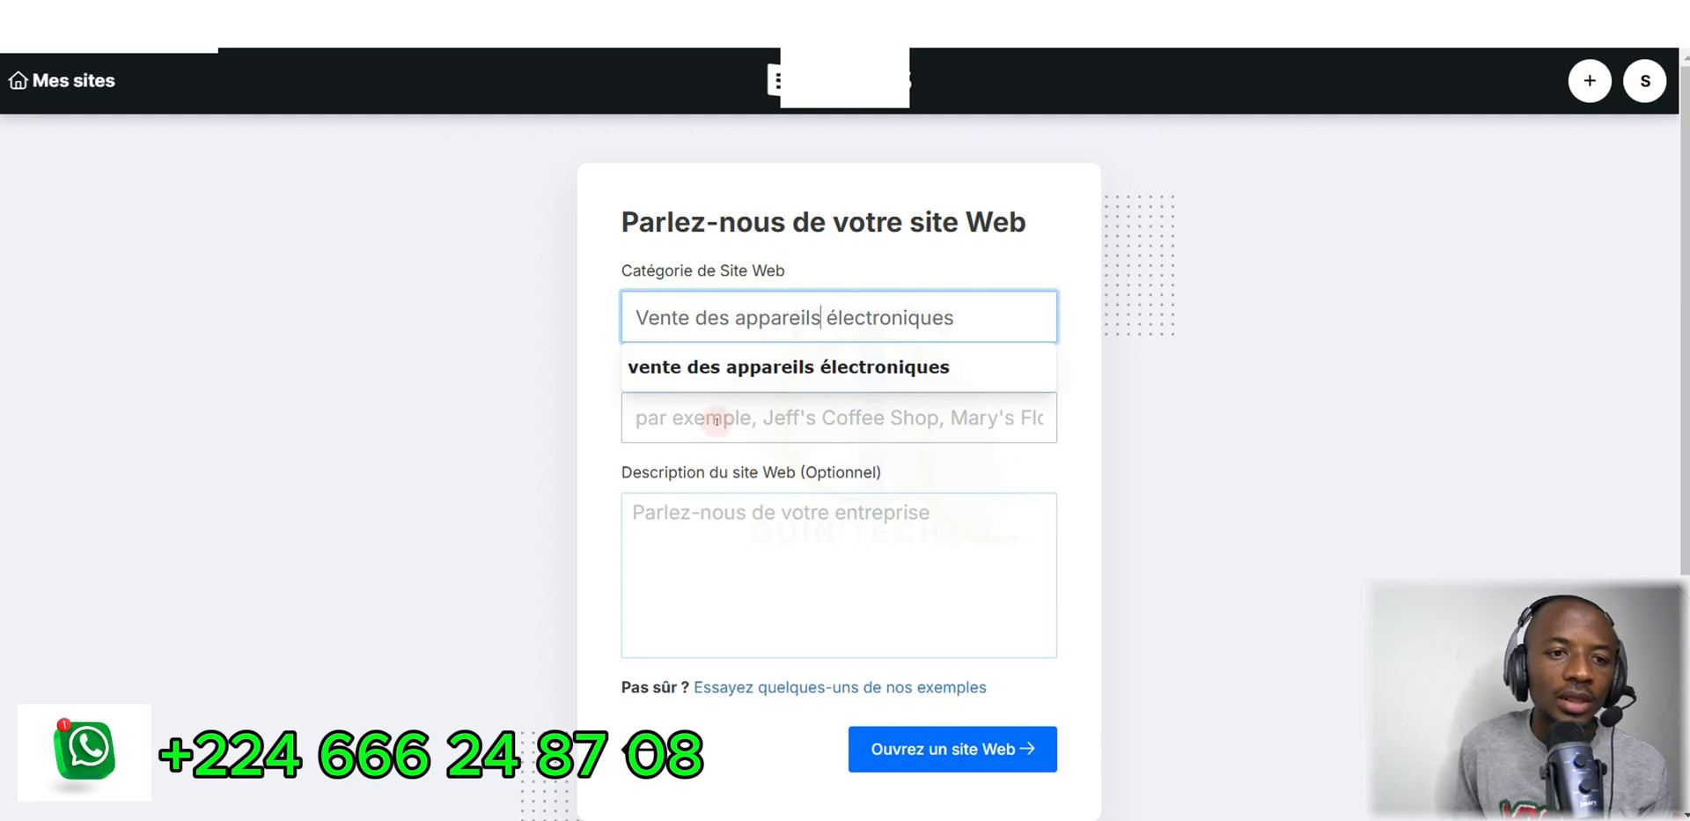
left_click(790, 377)
- Name the website KOZES ELECTRO
left_click(676, 418)
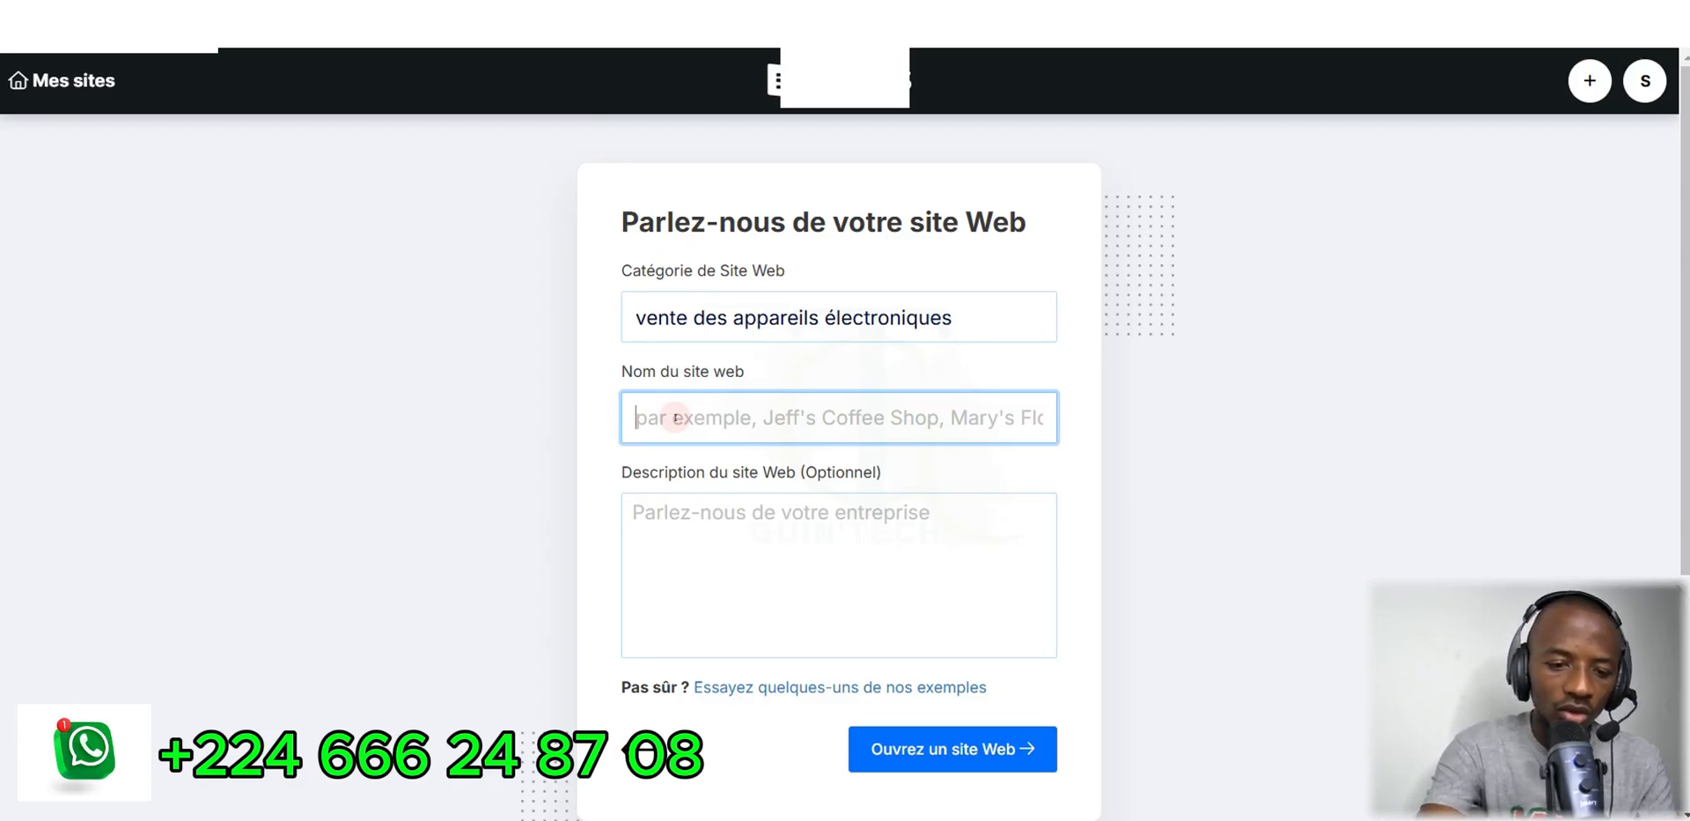
type("KOZES")
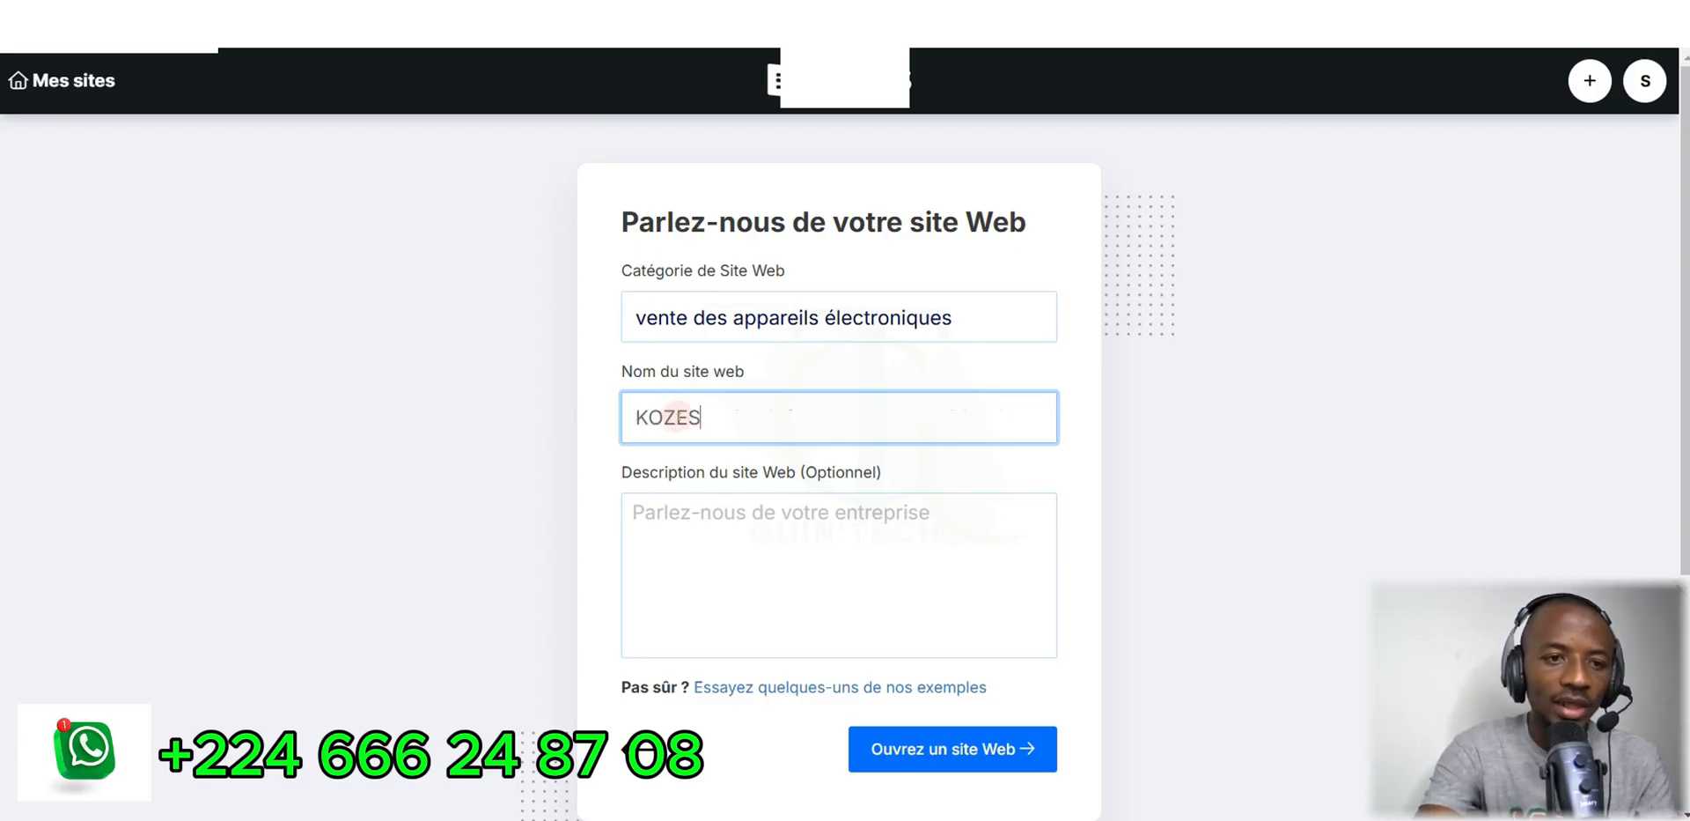
type(" ELE")
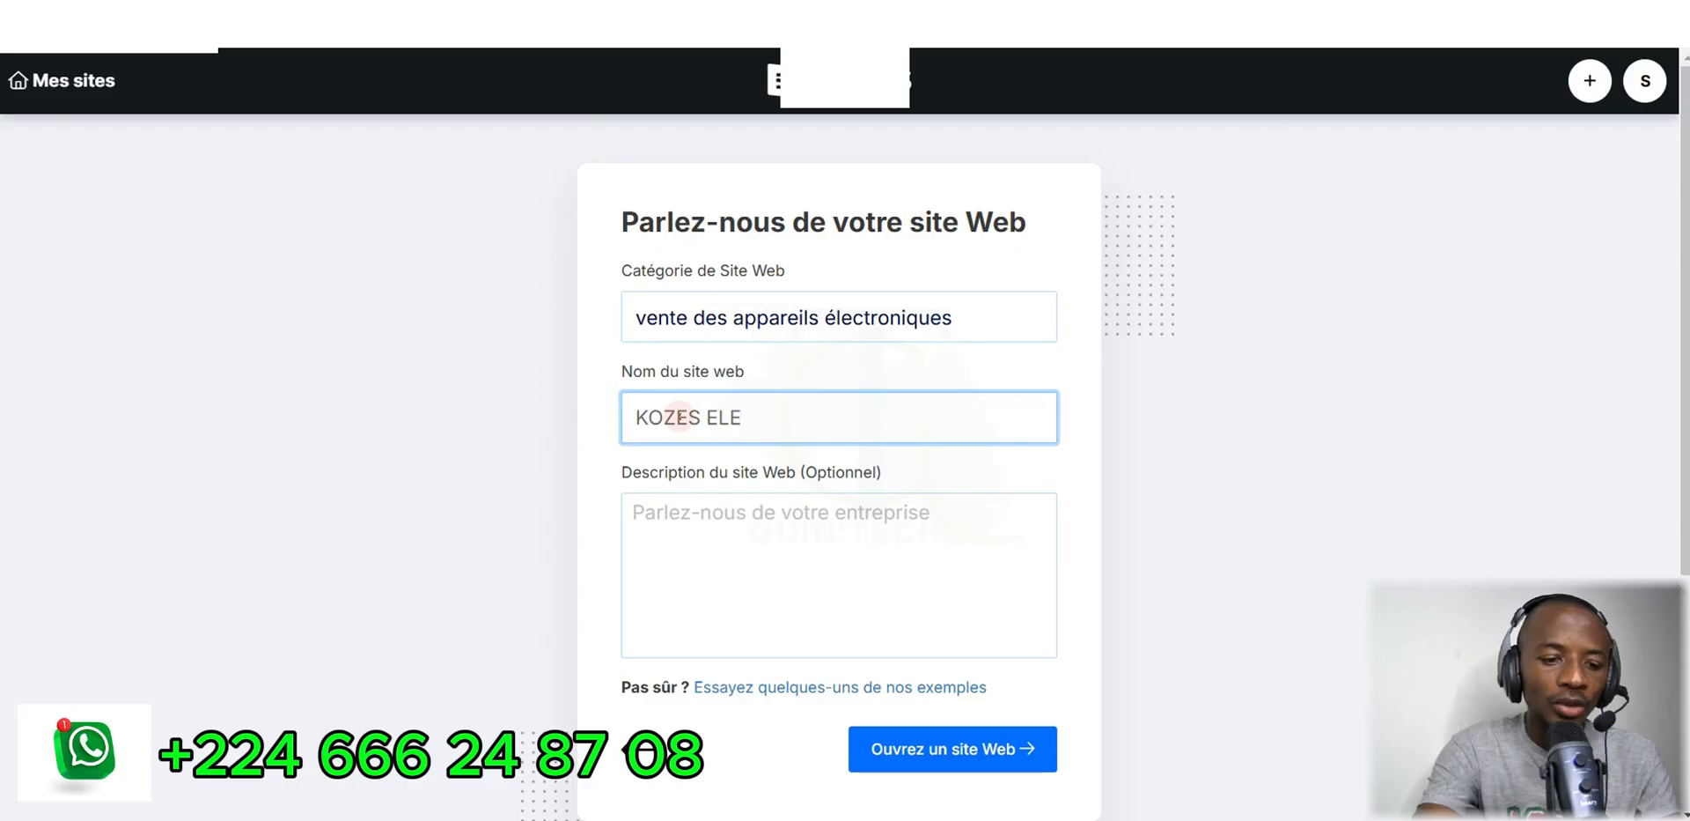
type("CTRO")
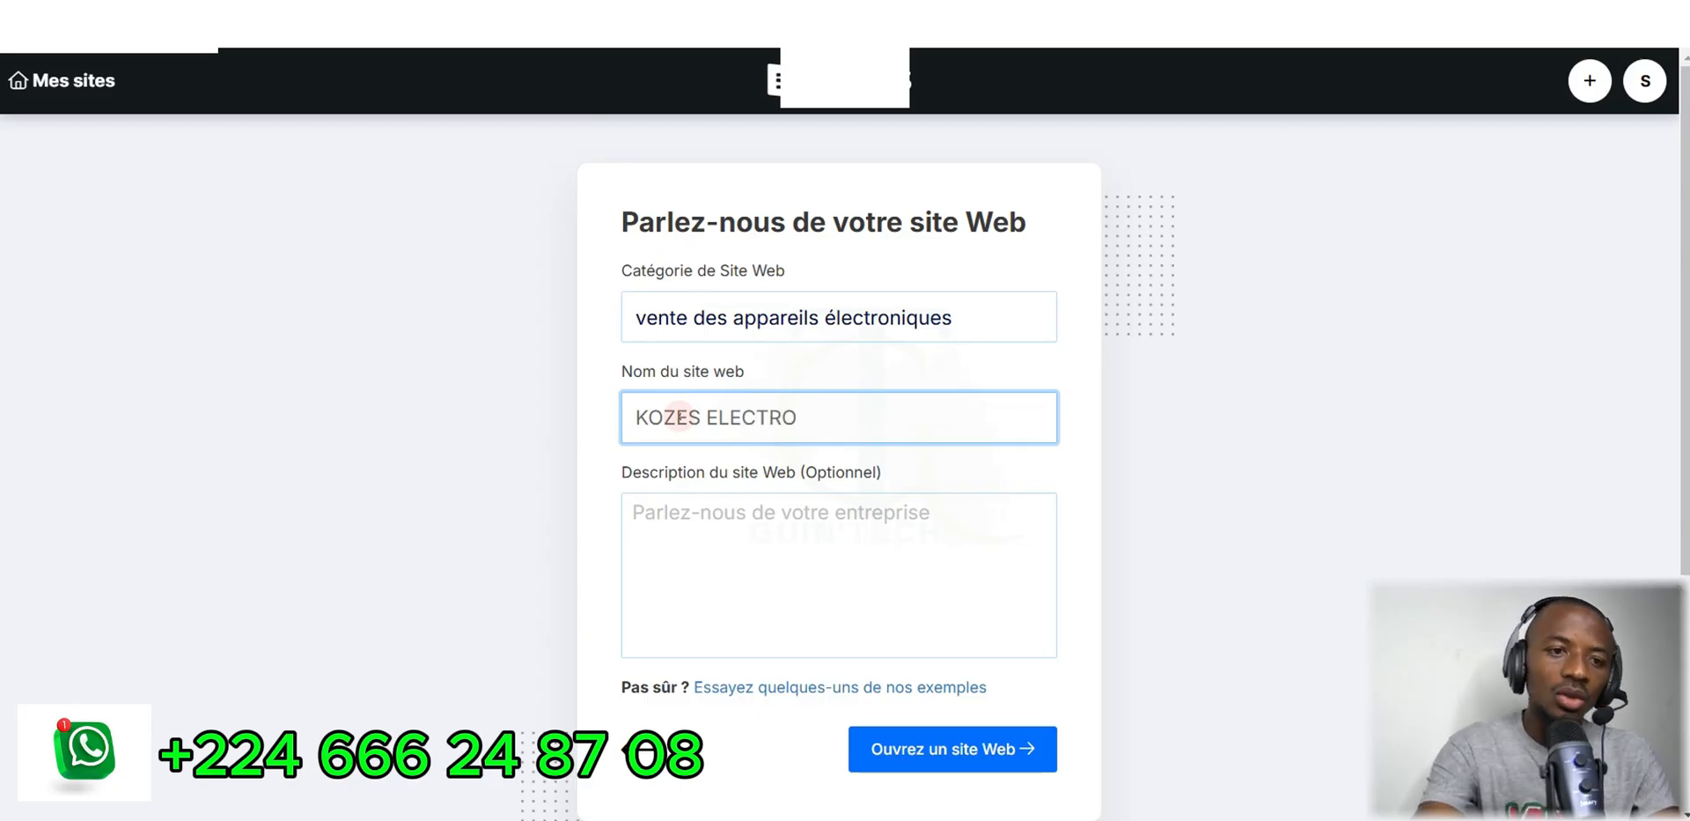
- Begin the website description with "KOZES ELECTRO est une entreprise"
left_click(683, 531)
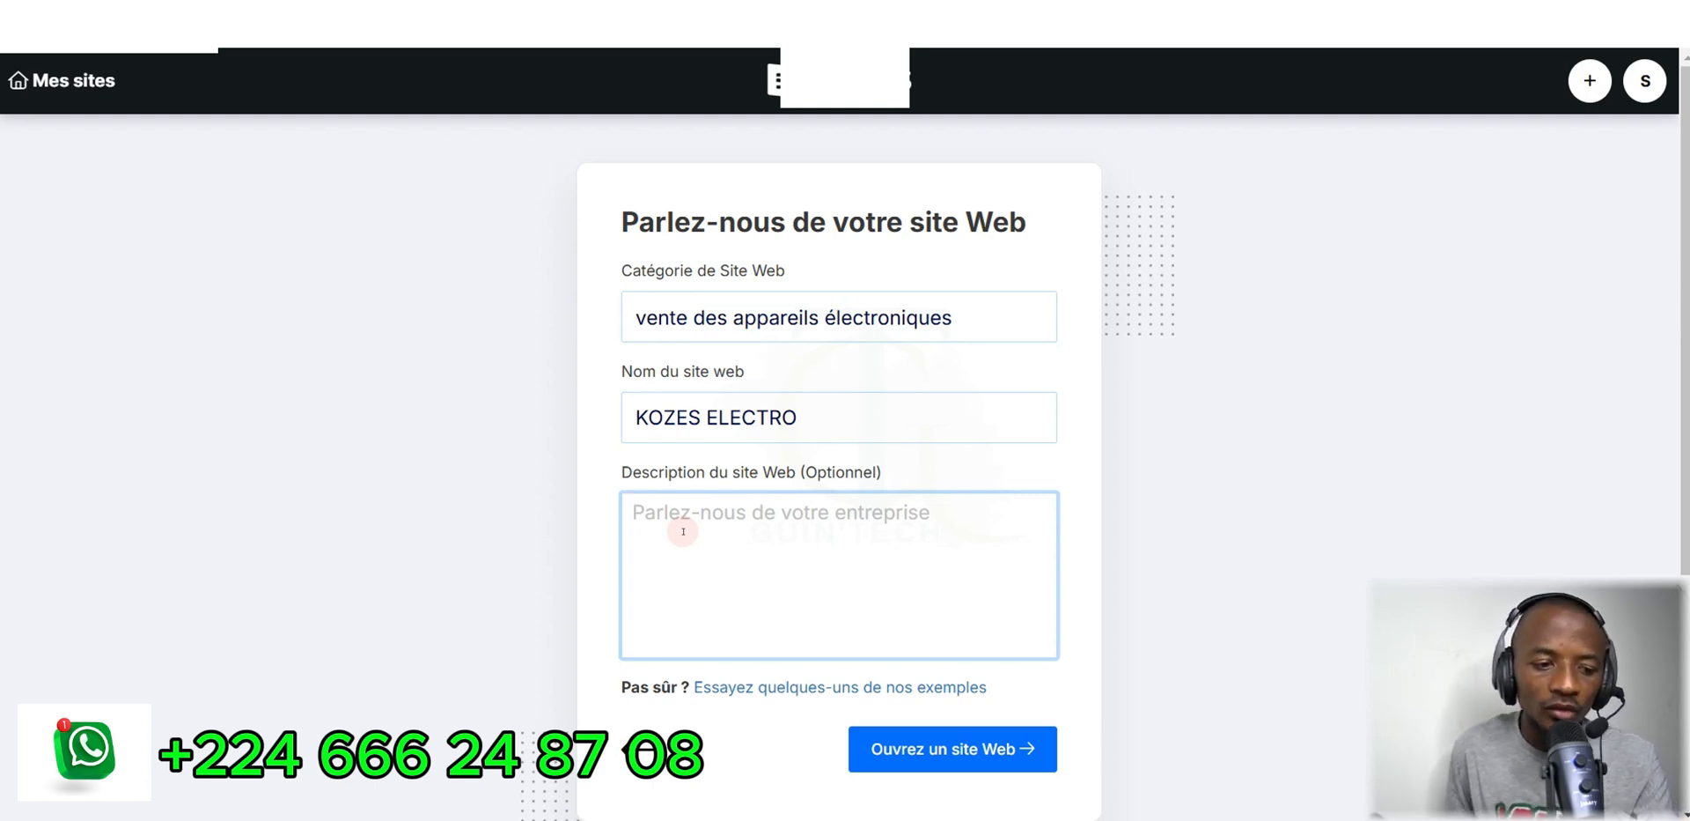
type("KOZES ")
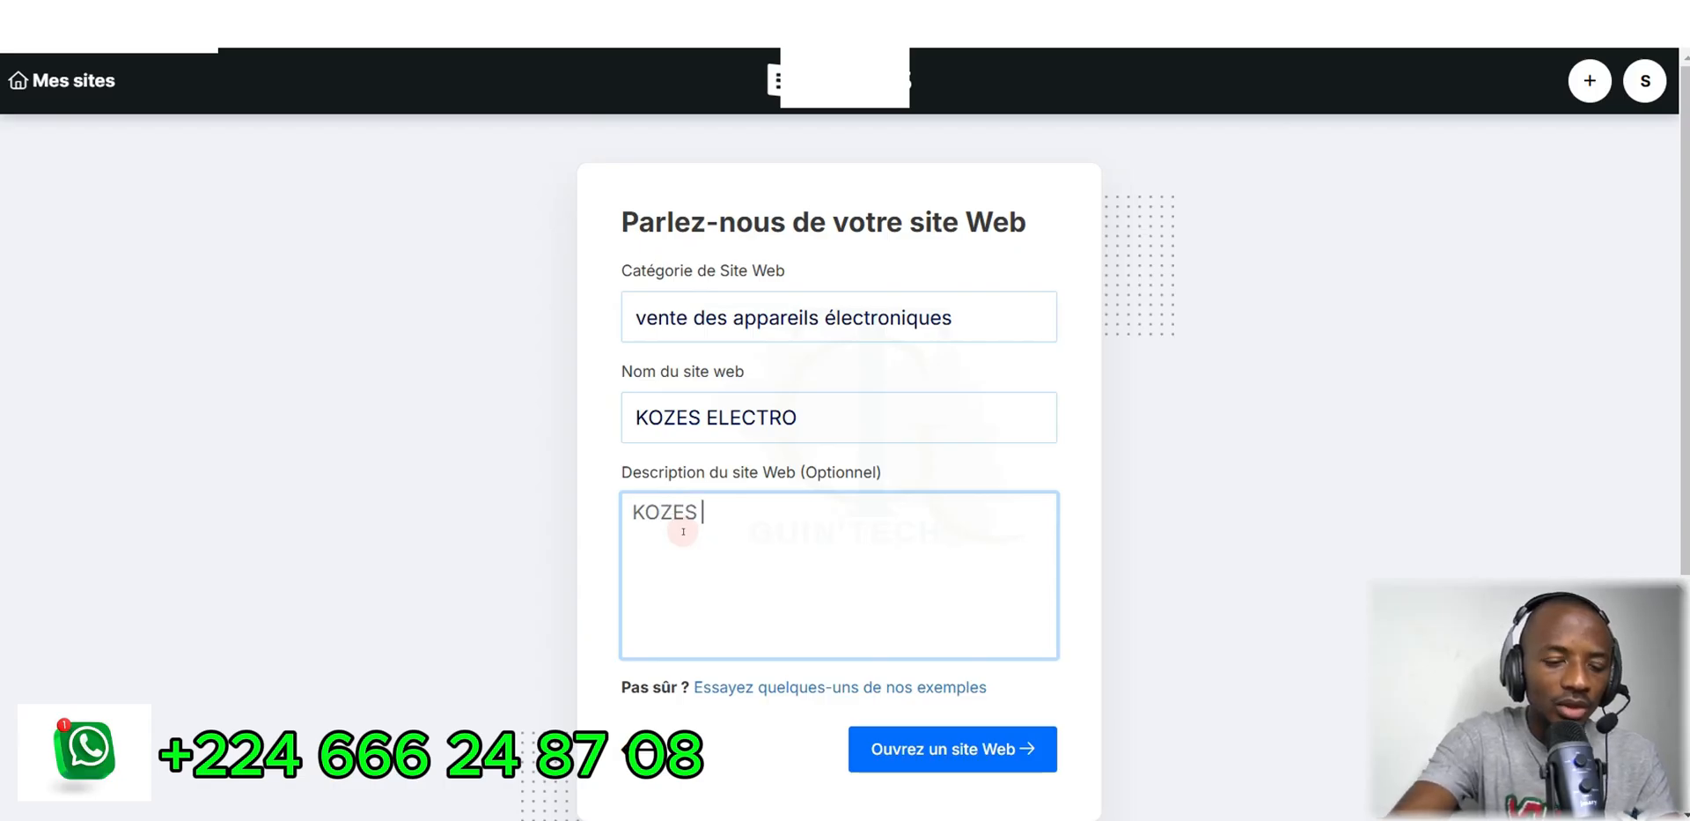
type("ELECTRO")
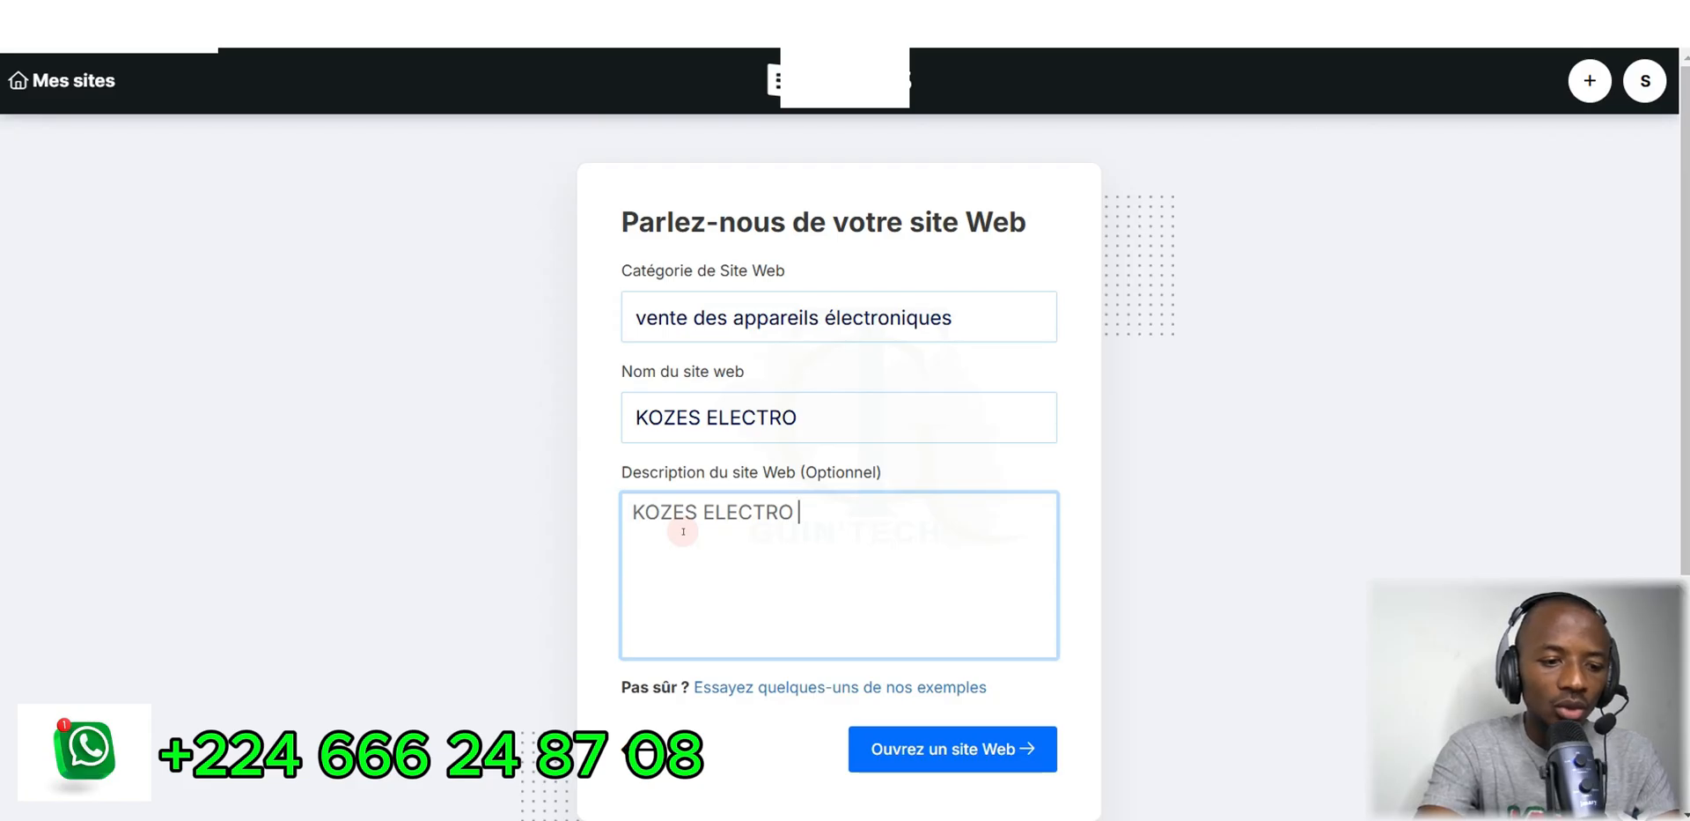
type(" est un")
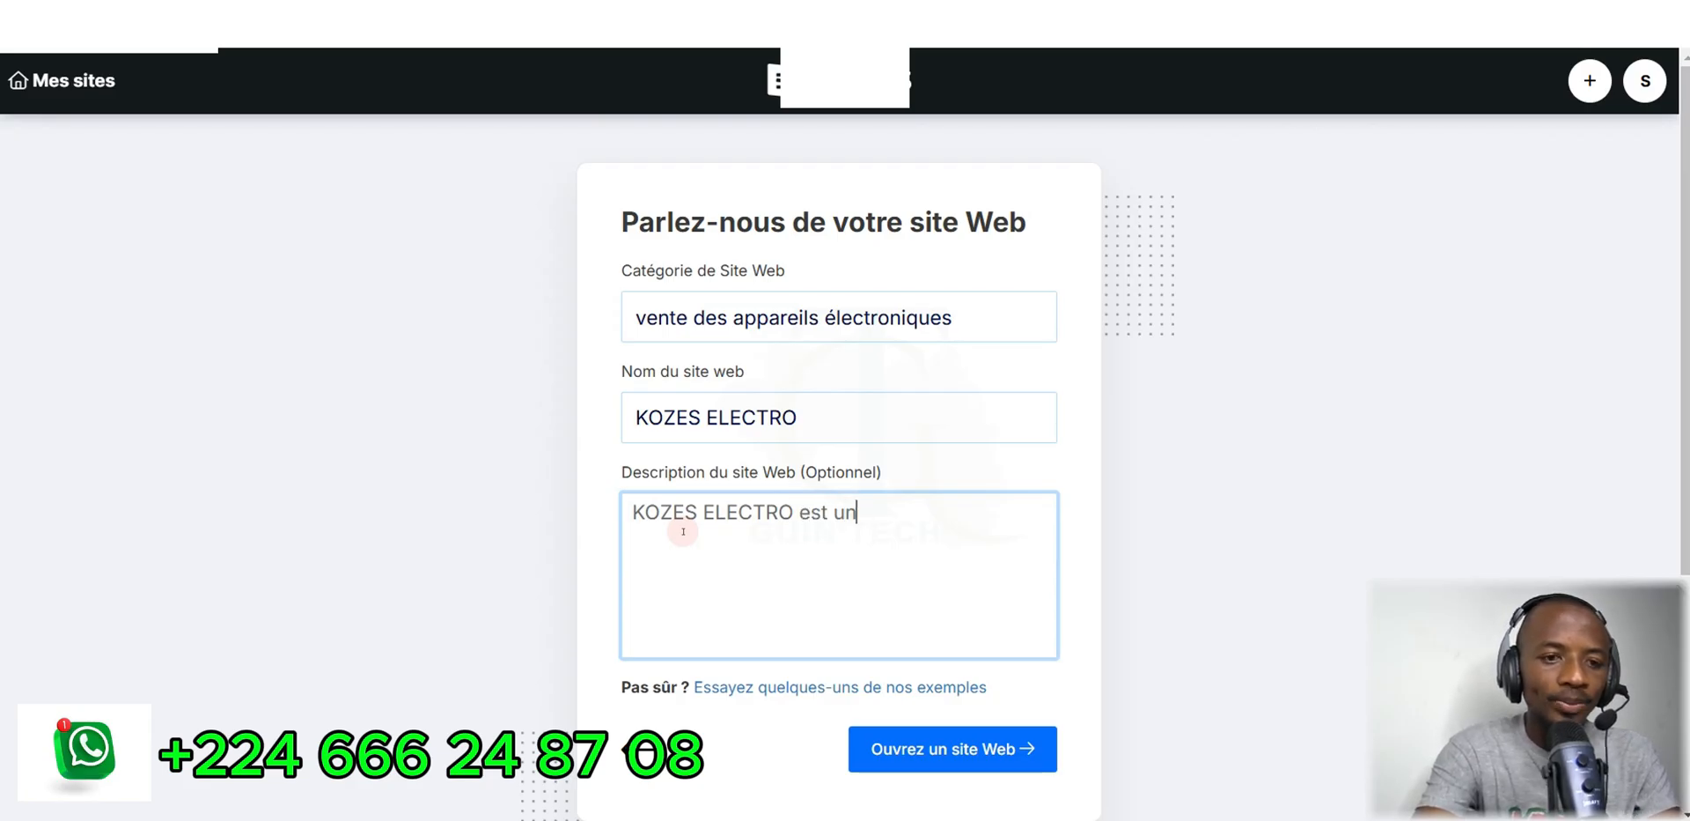
type("e entr")
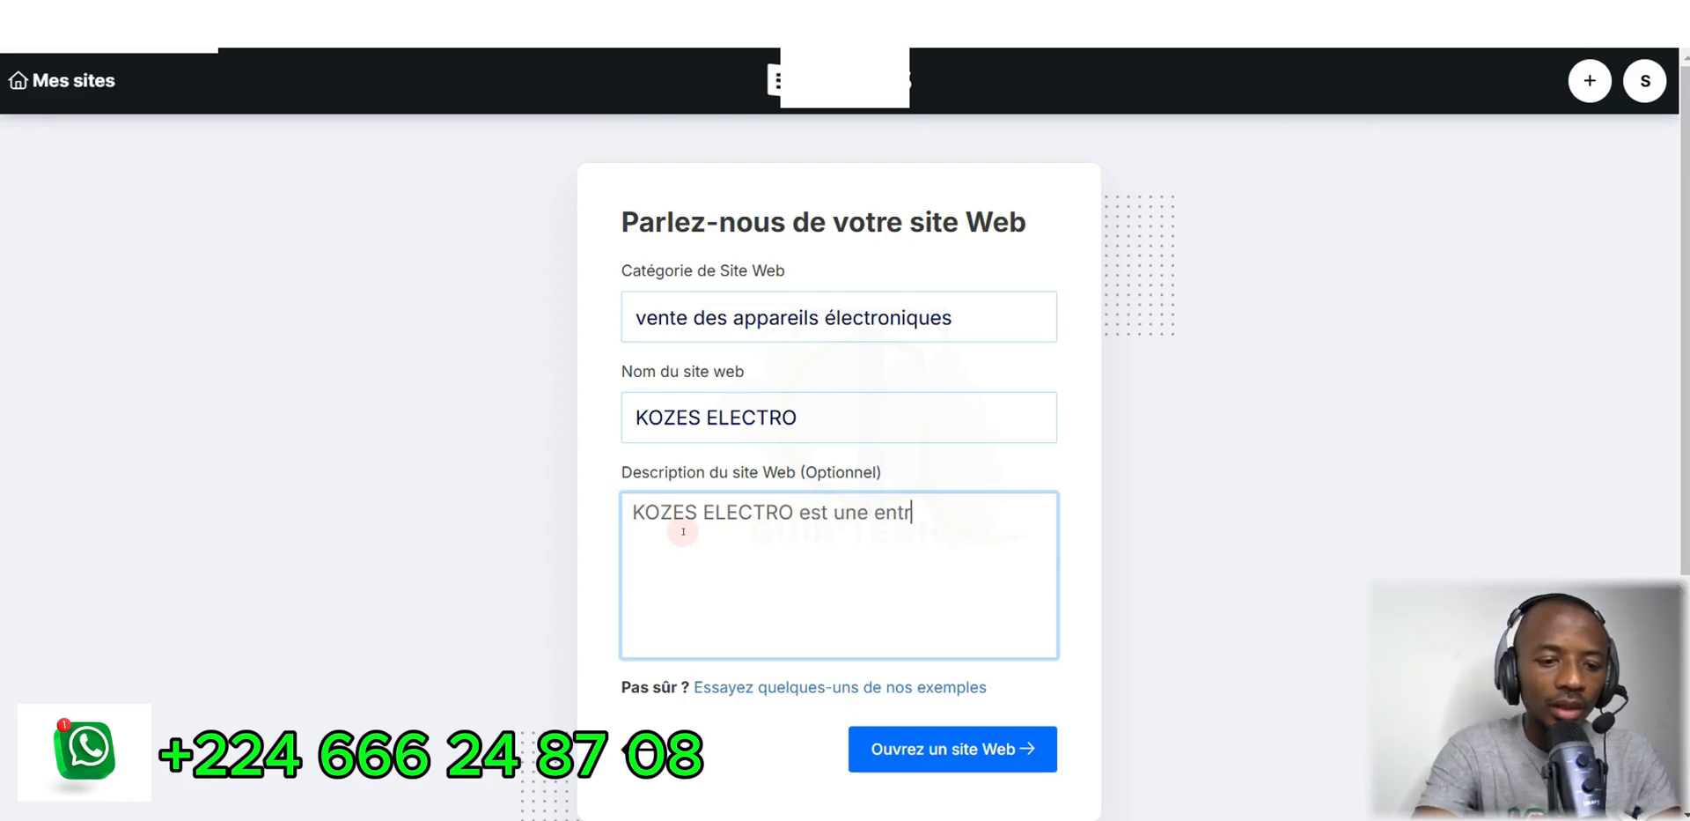
type("epris")
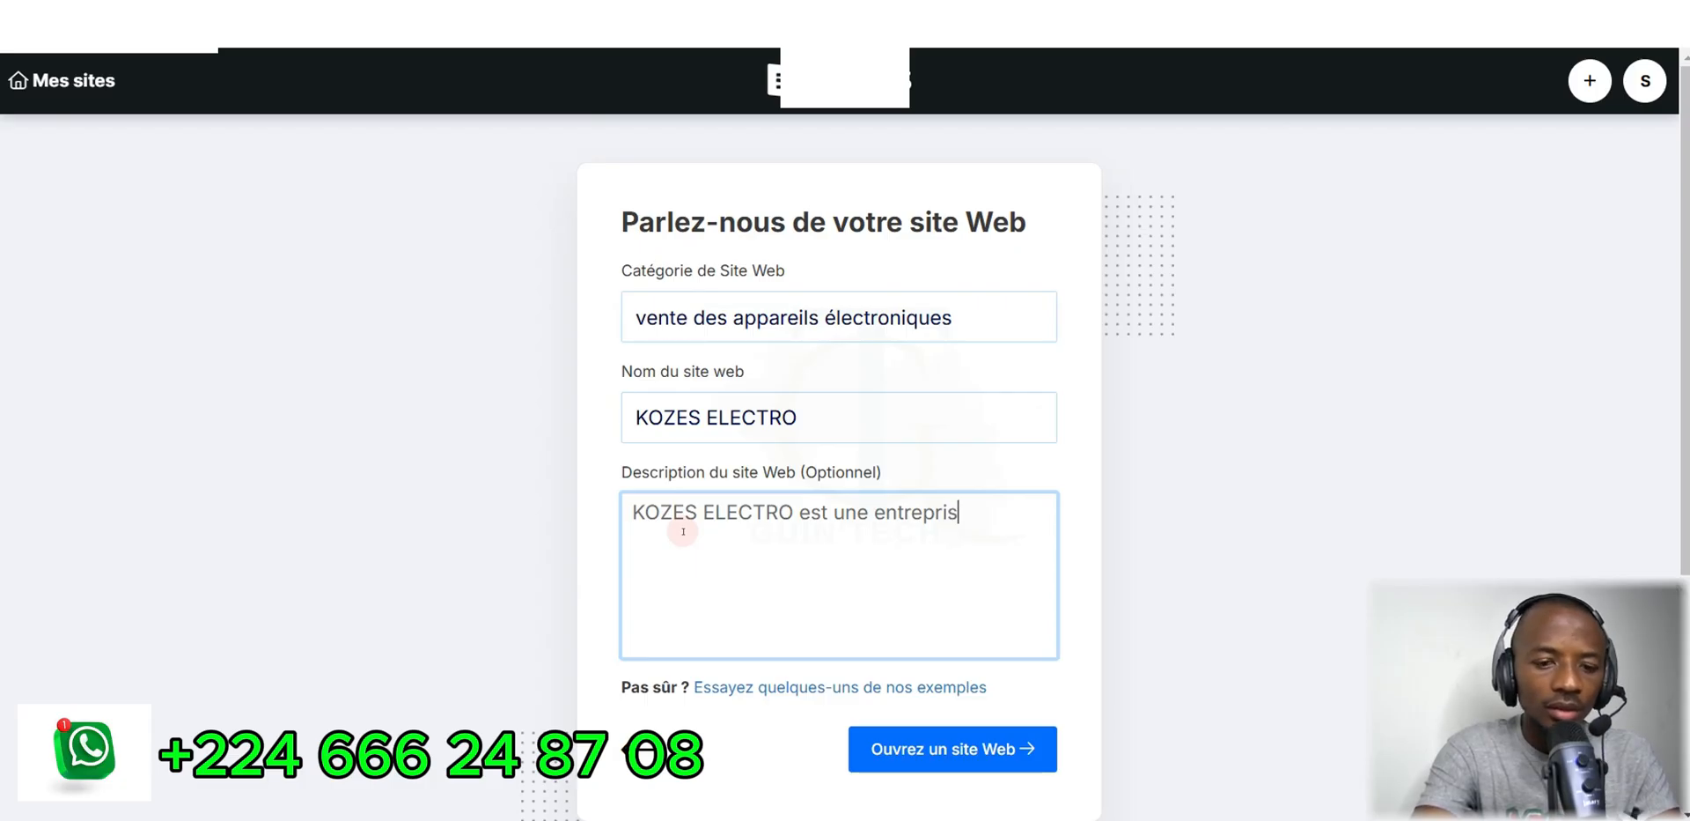
type("e ")
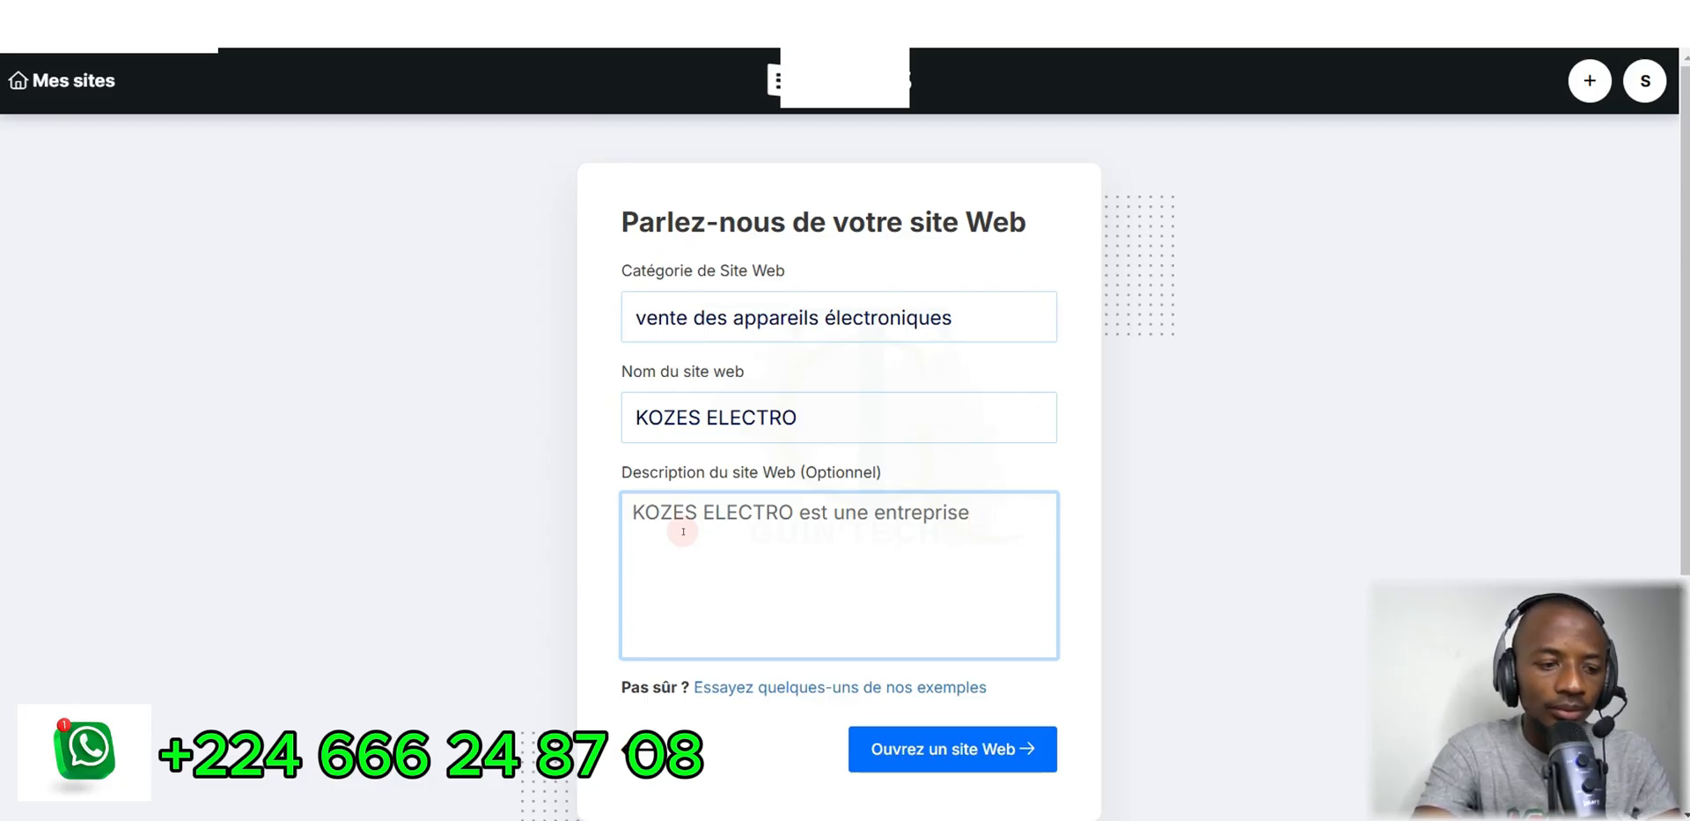
type("qu")
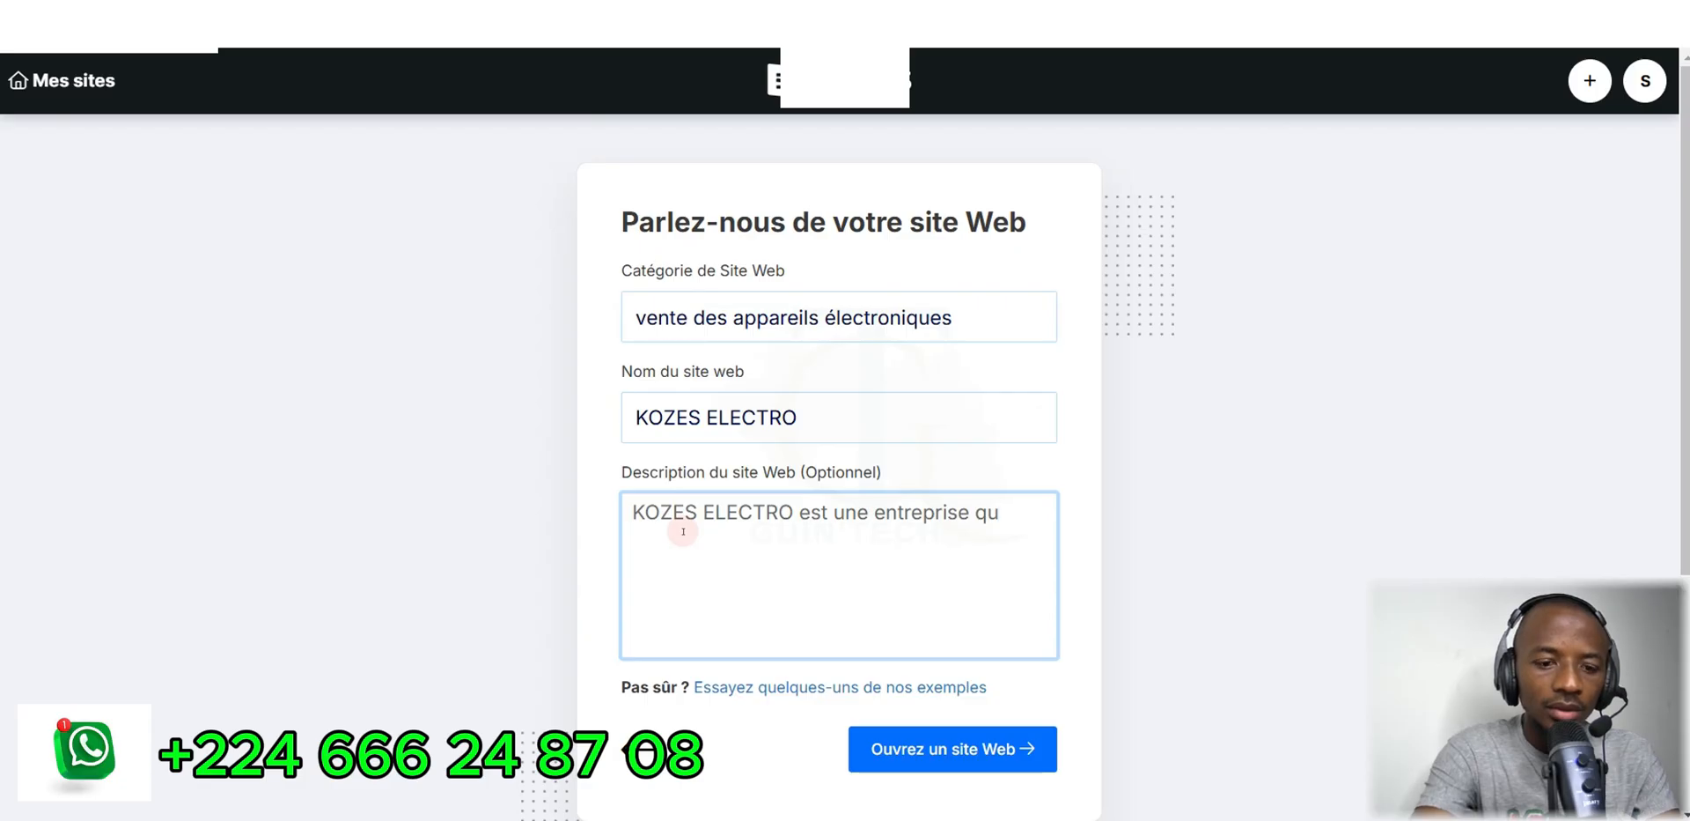
type("i vente")
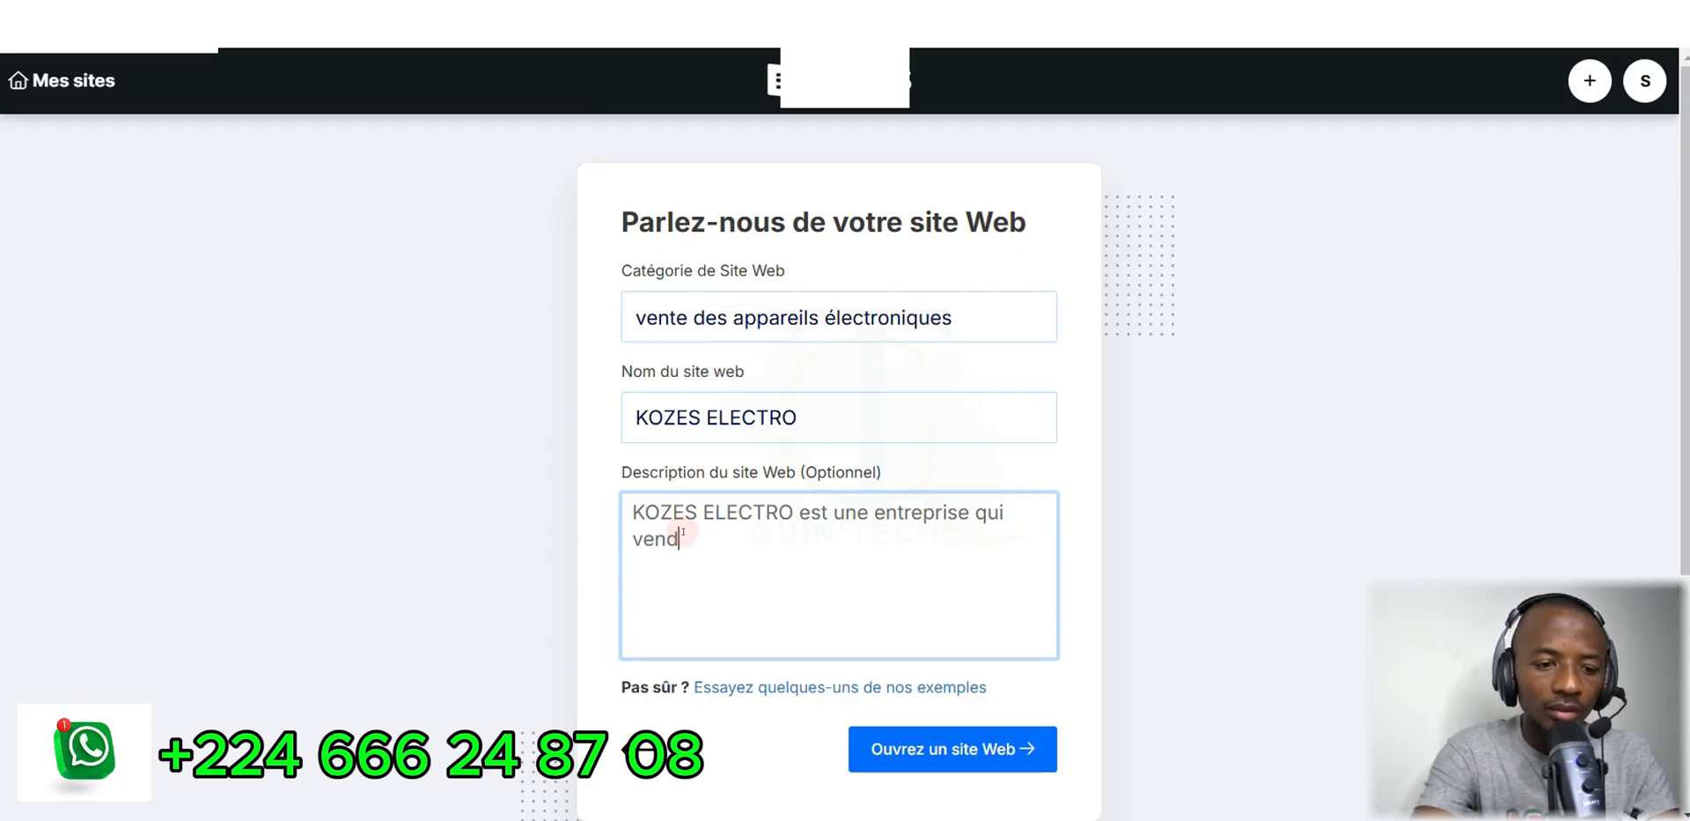
- Continue the website description with "qui vend des appareils electroniques"
key("BackSpace")
type("d des app")
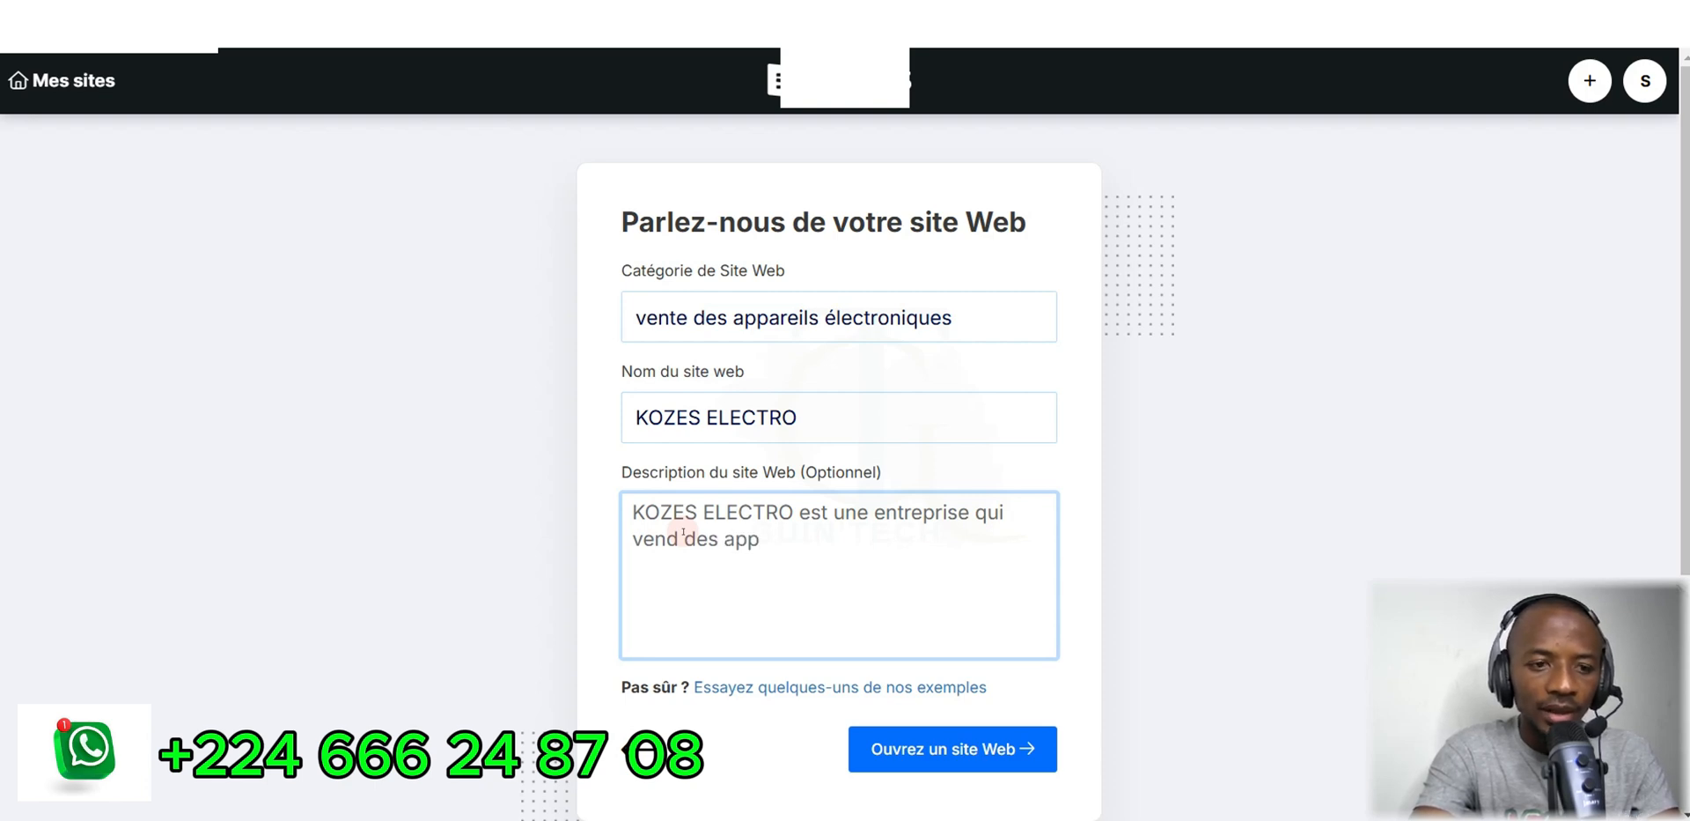
type("areils")
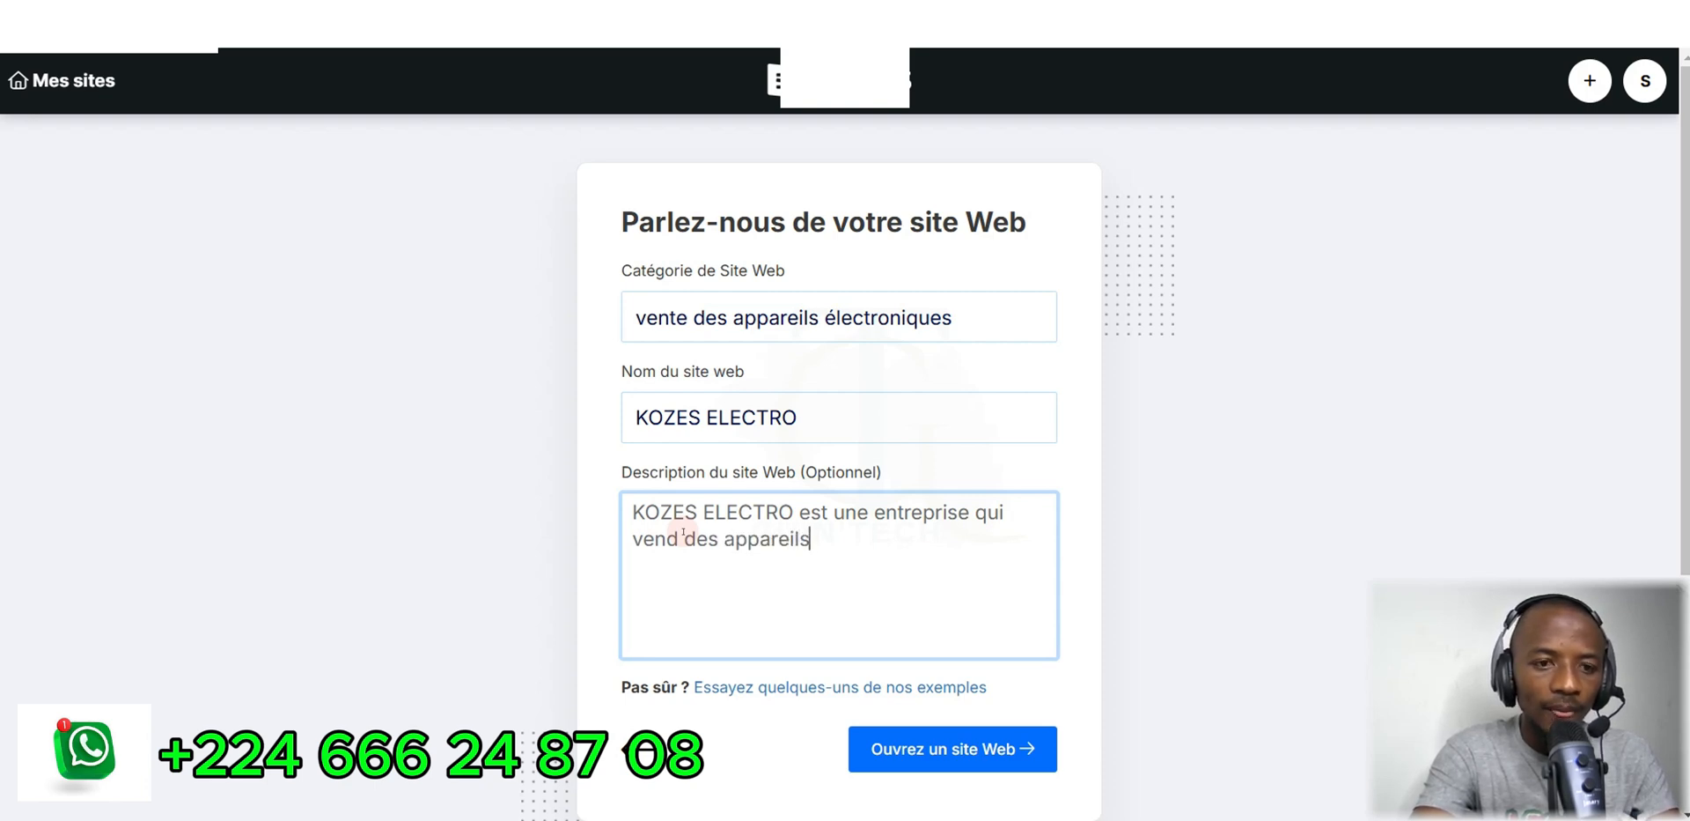
type(" elec")
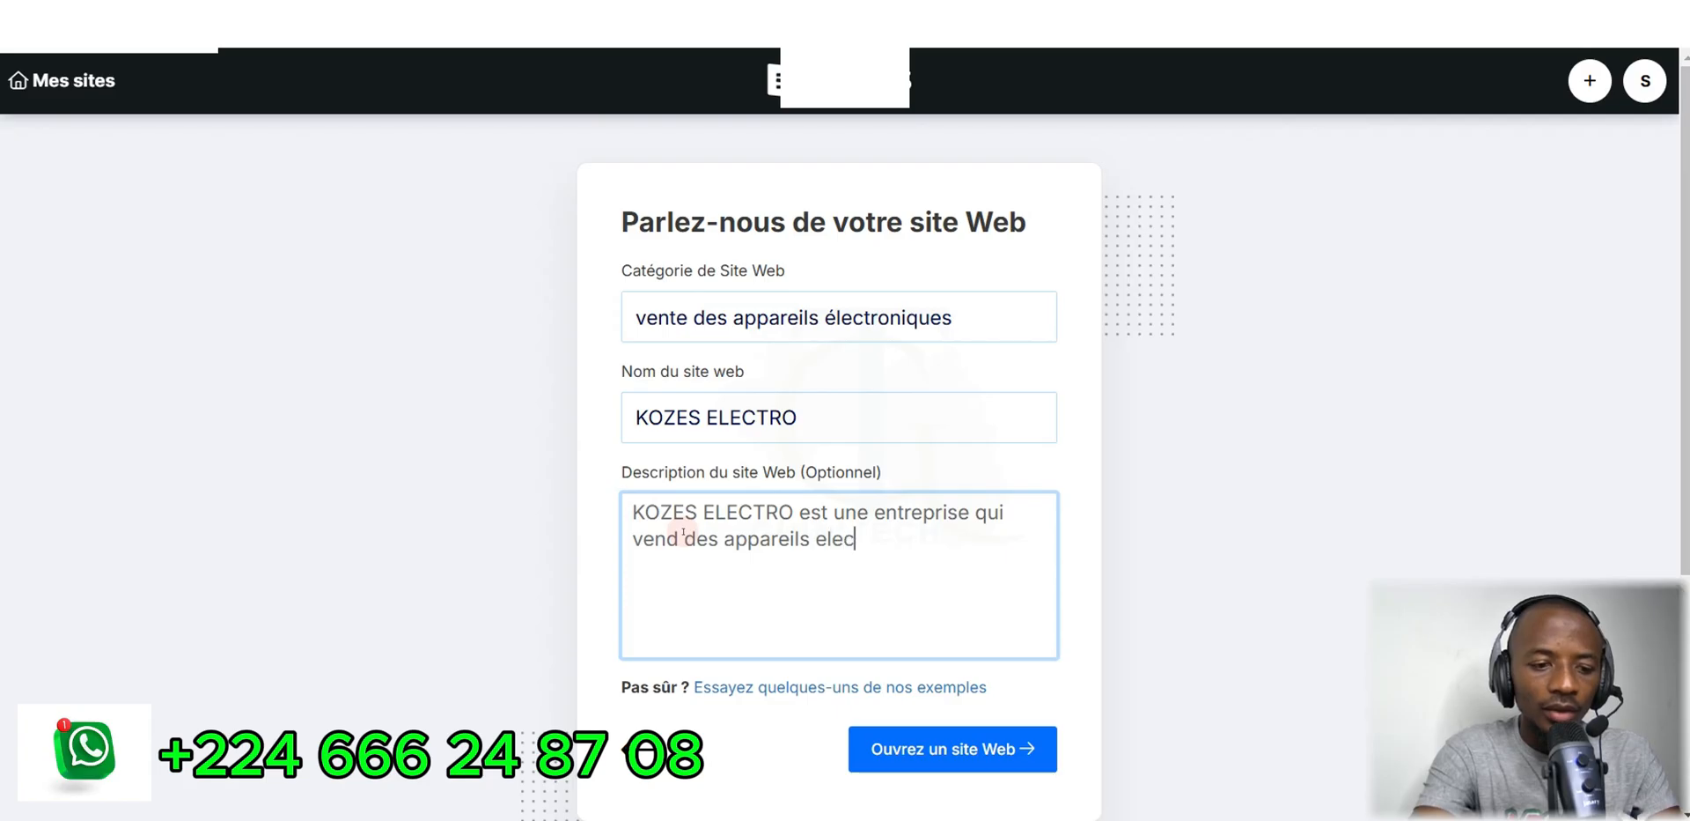
type("troniqu")
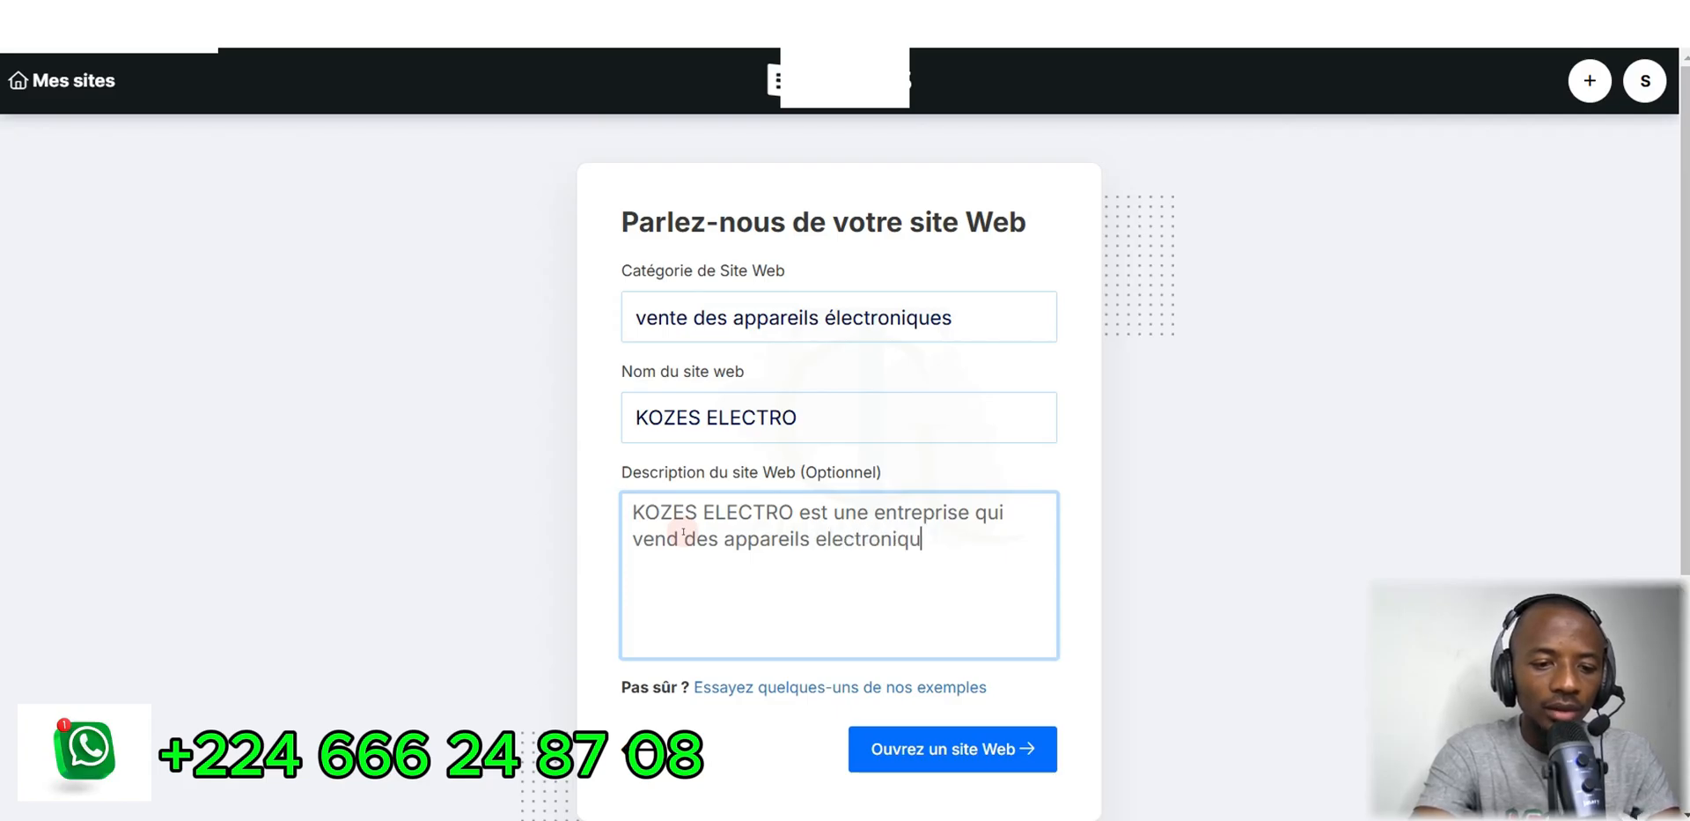
type("es")
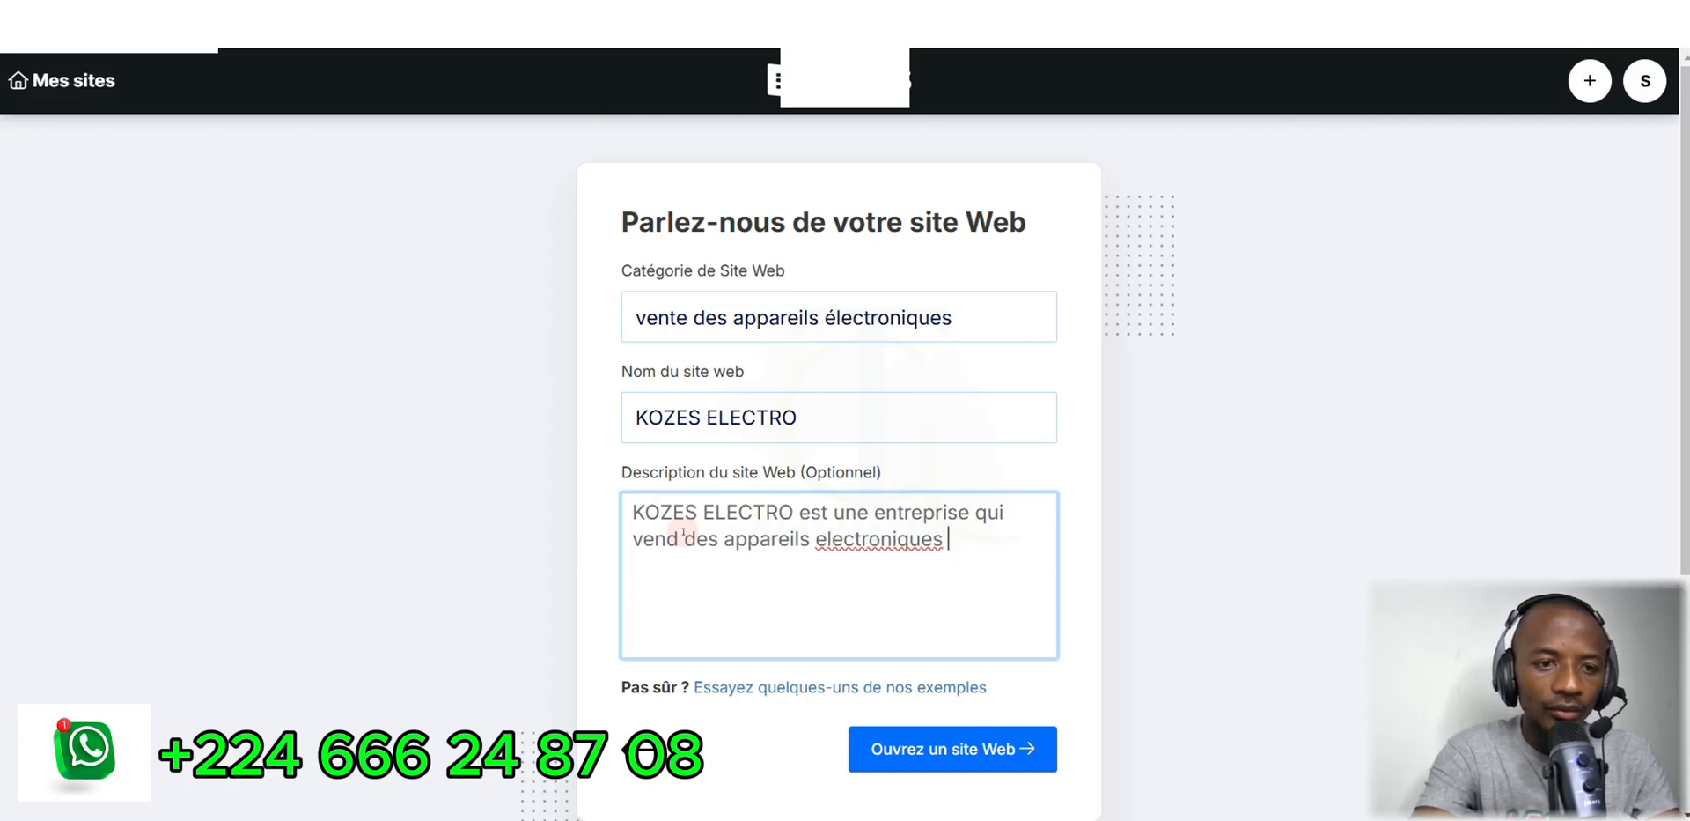
- Correct "electroniques" to "électroniques" in the website description and return to the end of the text
key("Left")
key("Left")
key("Left")
key("Left")
key("Left")
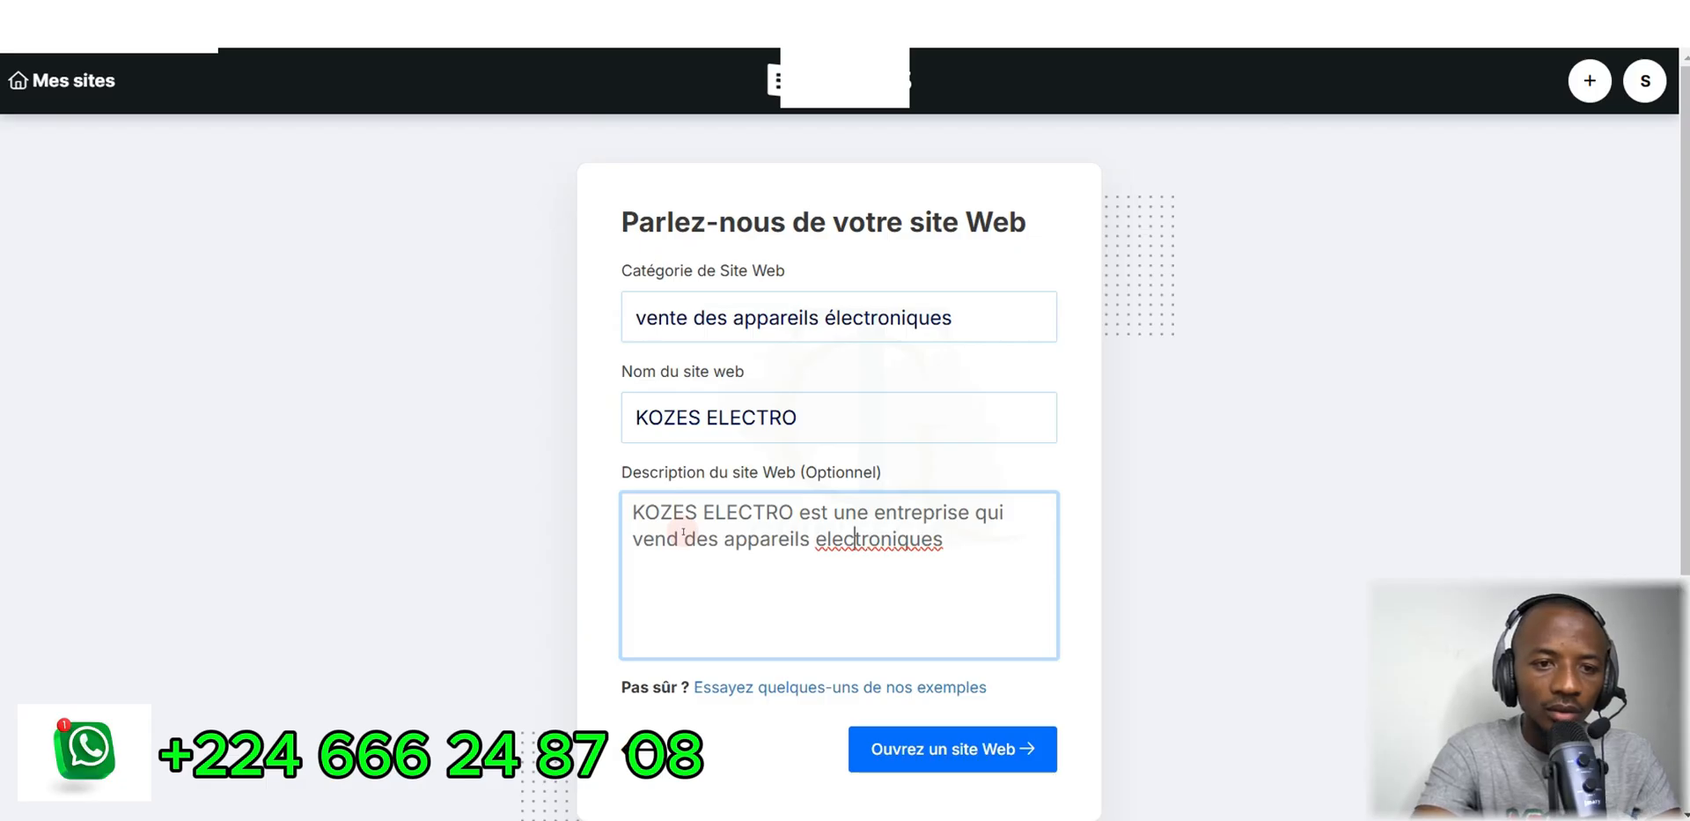
key("Left")
key("BackSpace")
type("é")
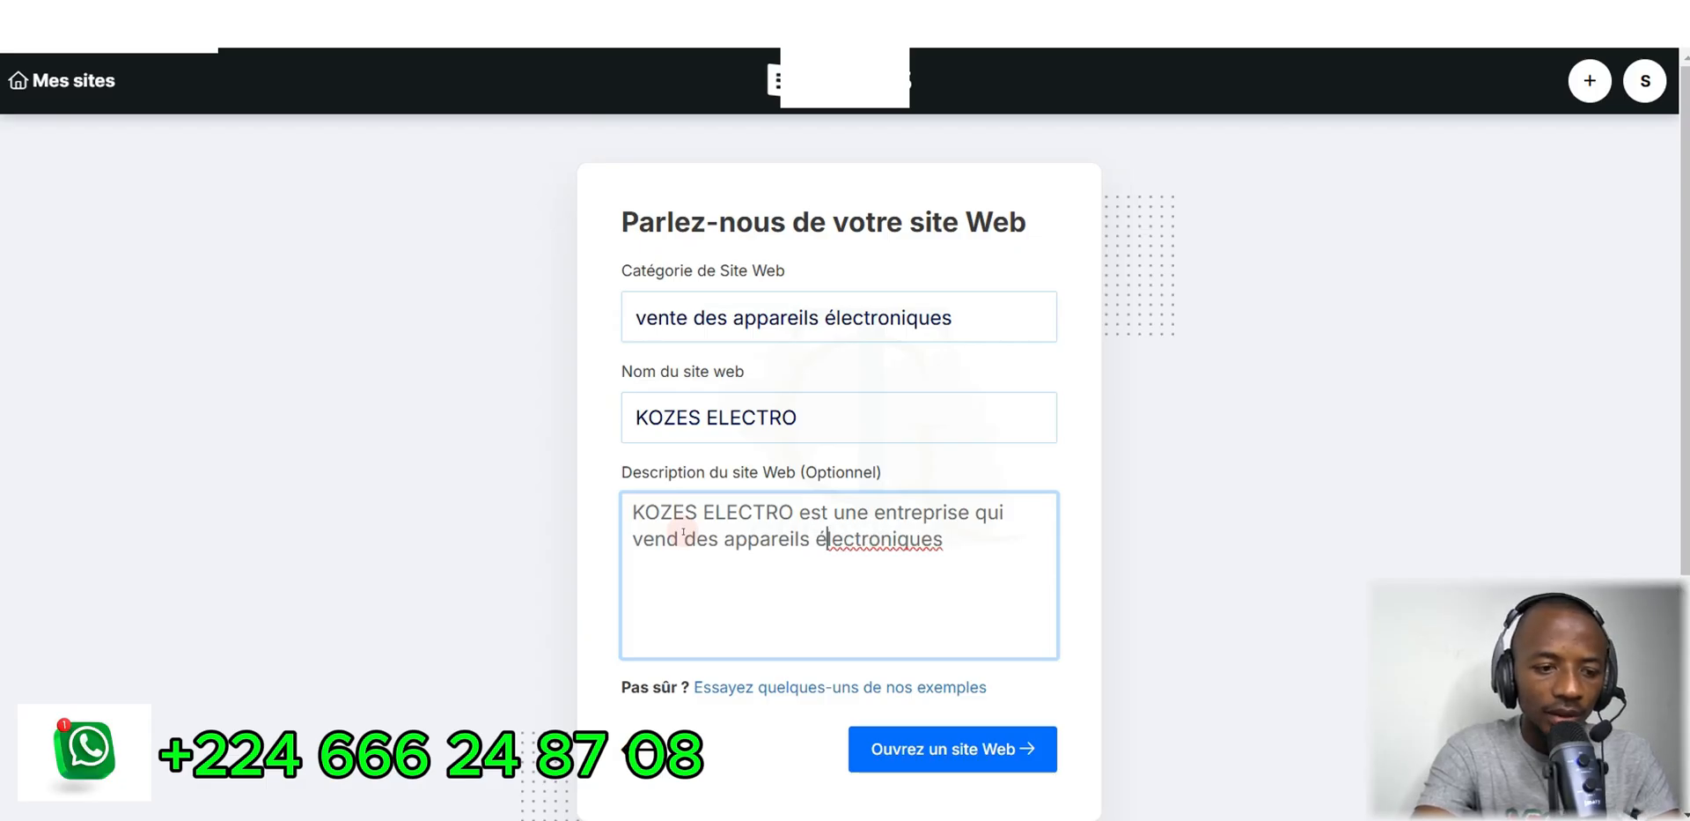
key("Right")
key("Right")
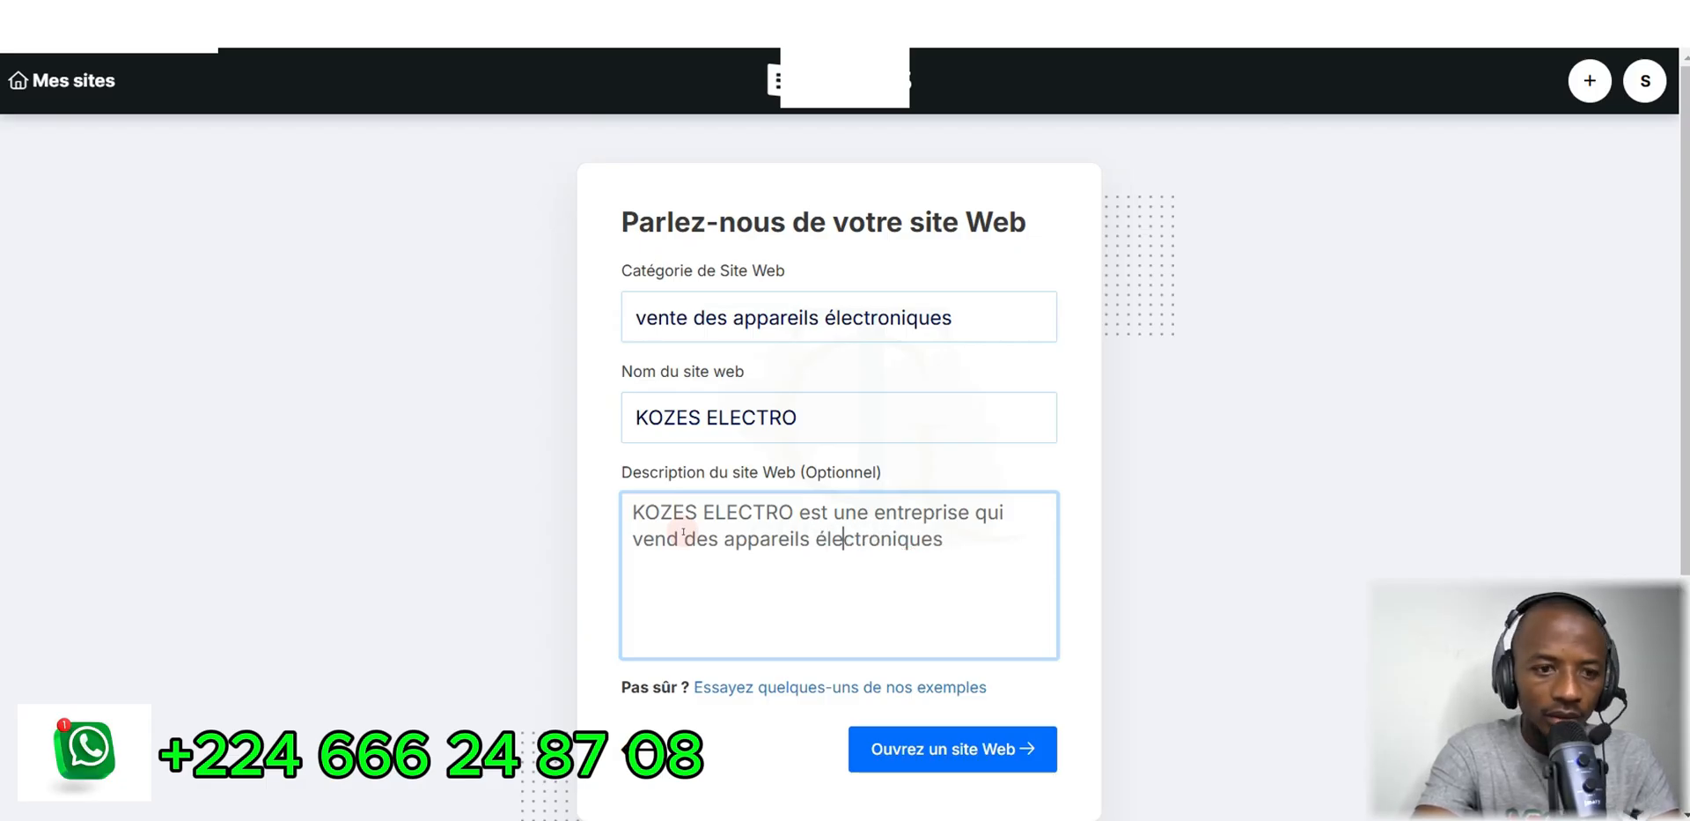
key("Right")
key("Right")
key("Right")
key("Right")
key("Right")
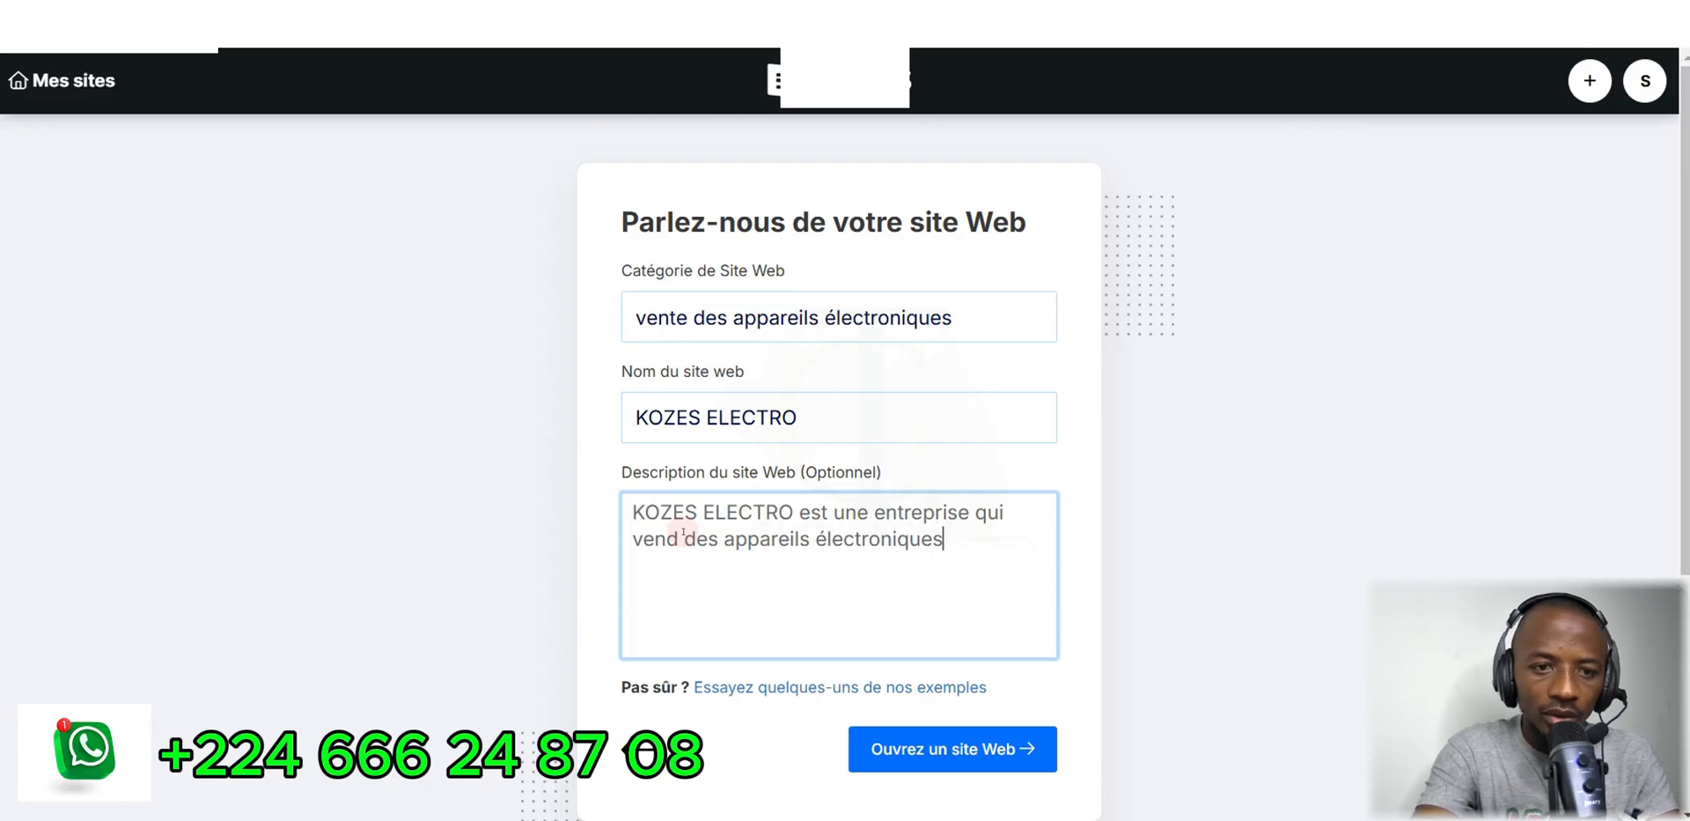
- Extend the website description with "en ligne et propose une livraison à domicile"
type("en ")
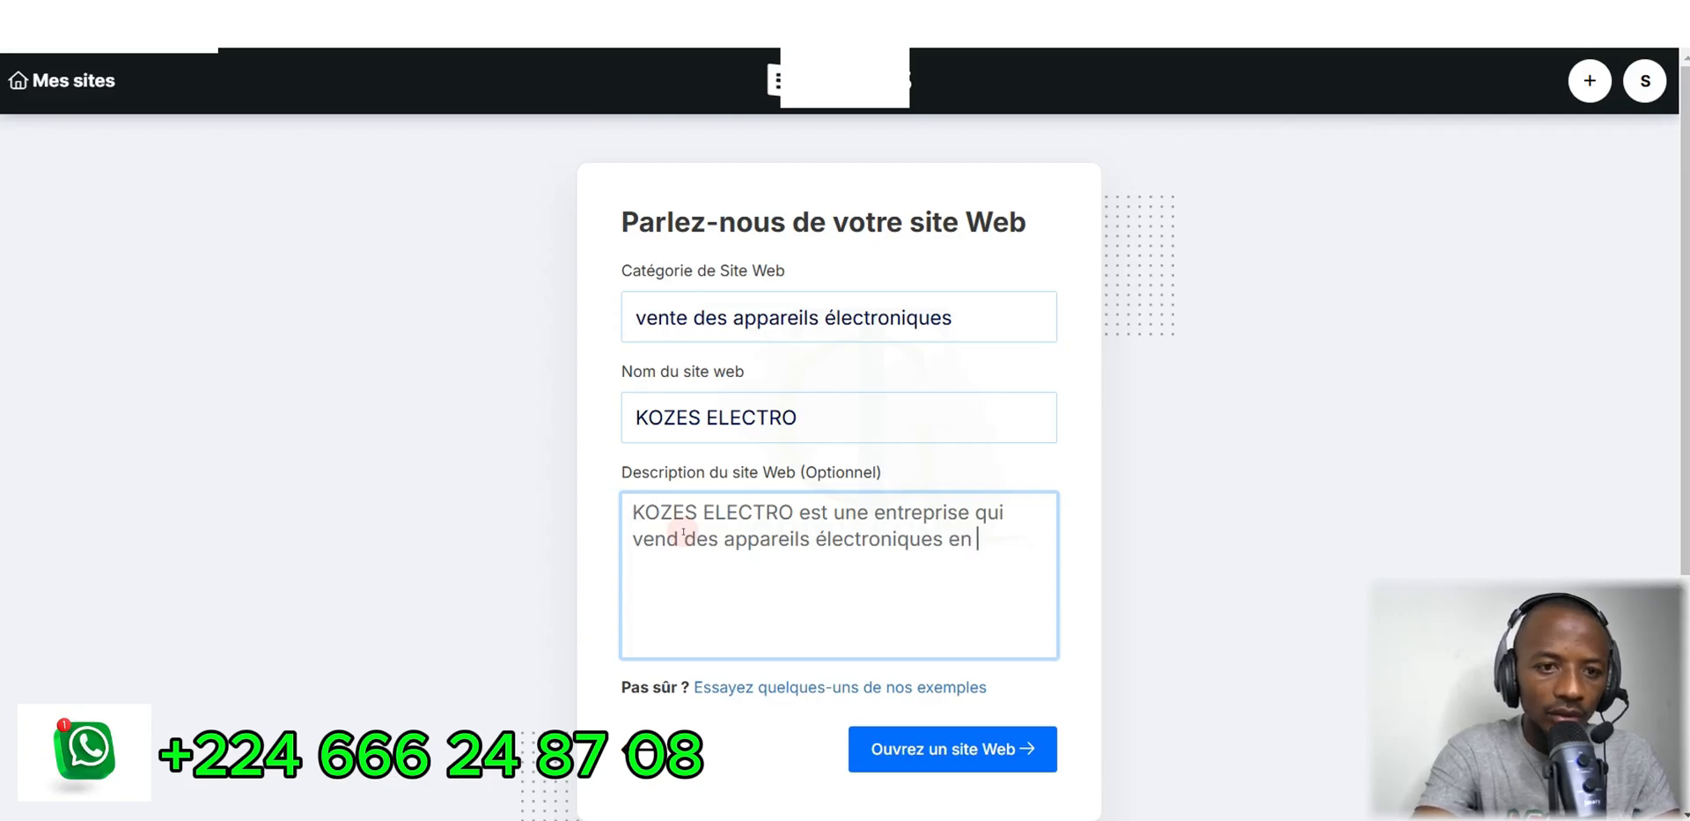
type("ligne")
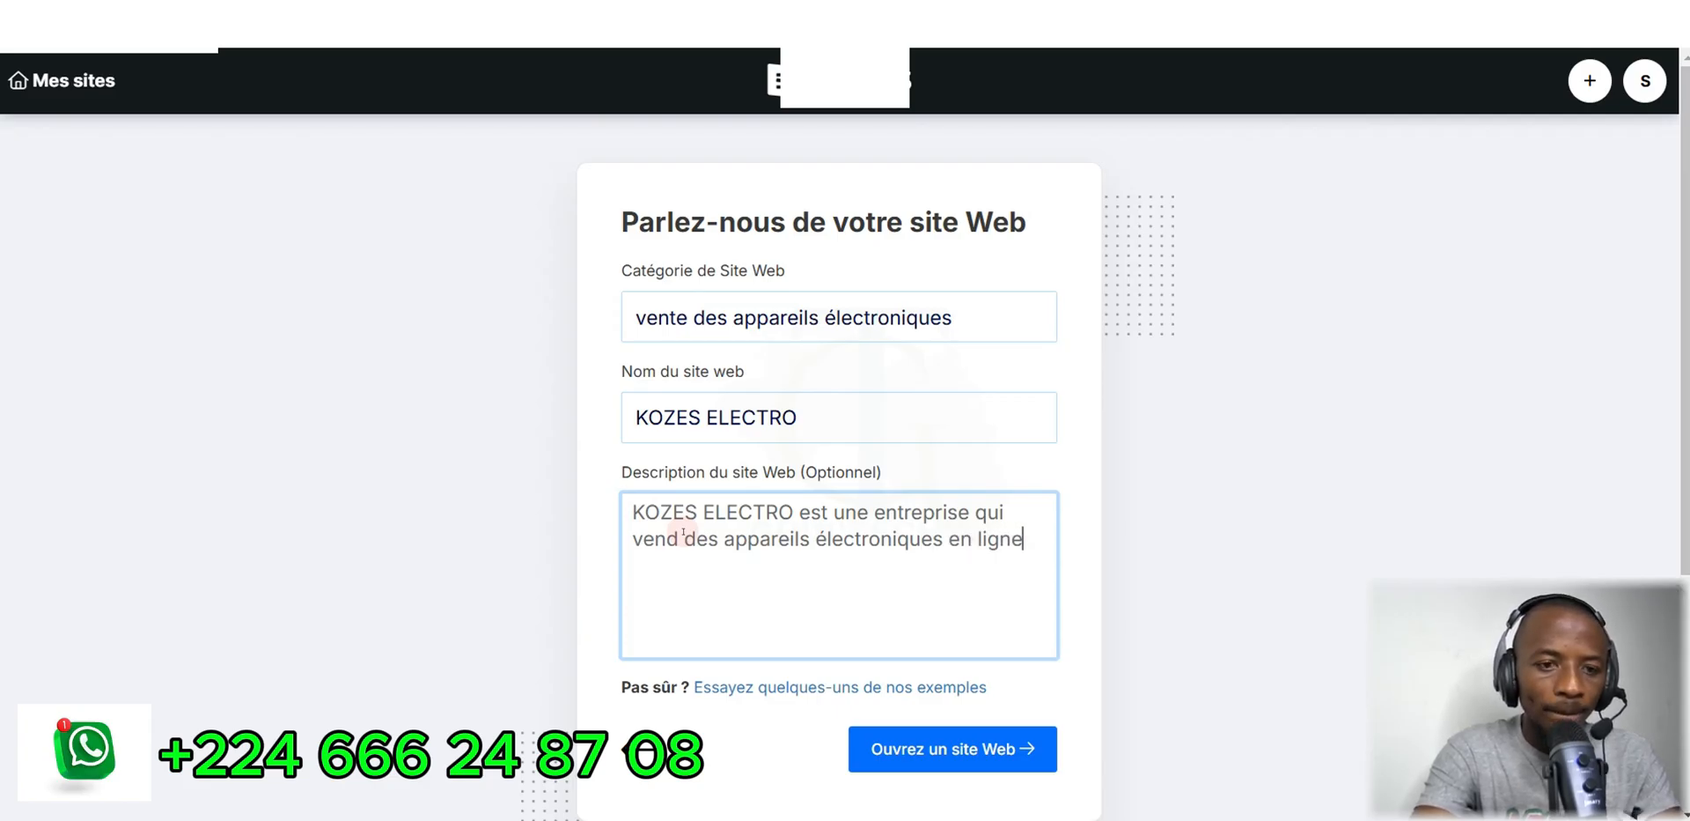
type(" et")
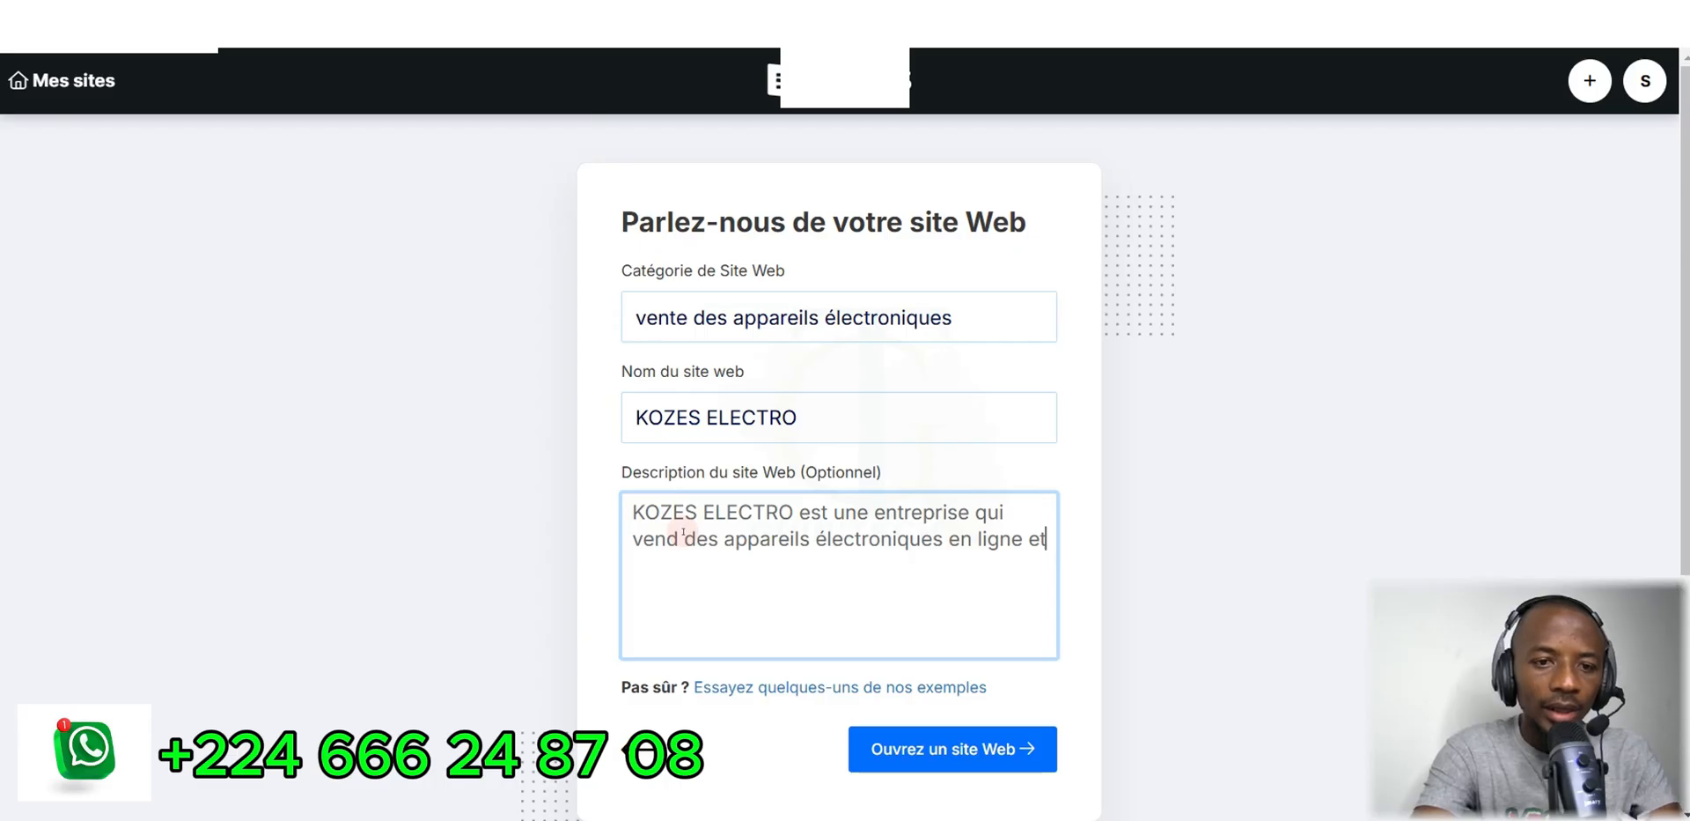
type(" pro")
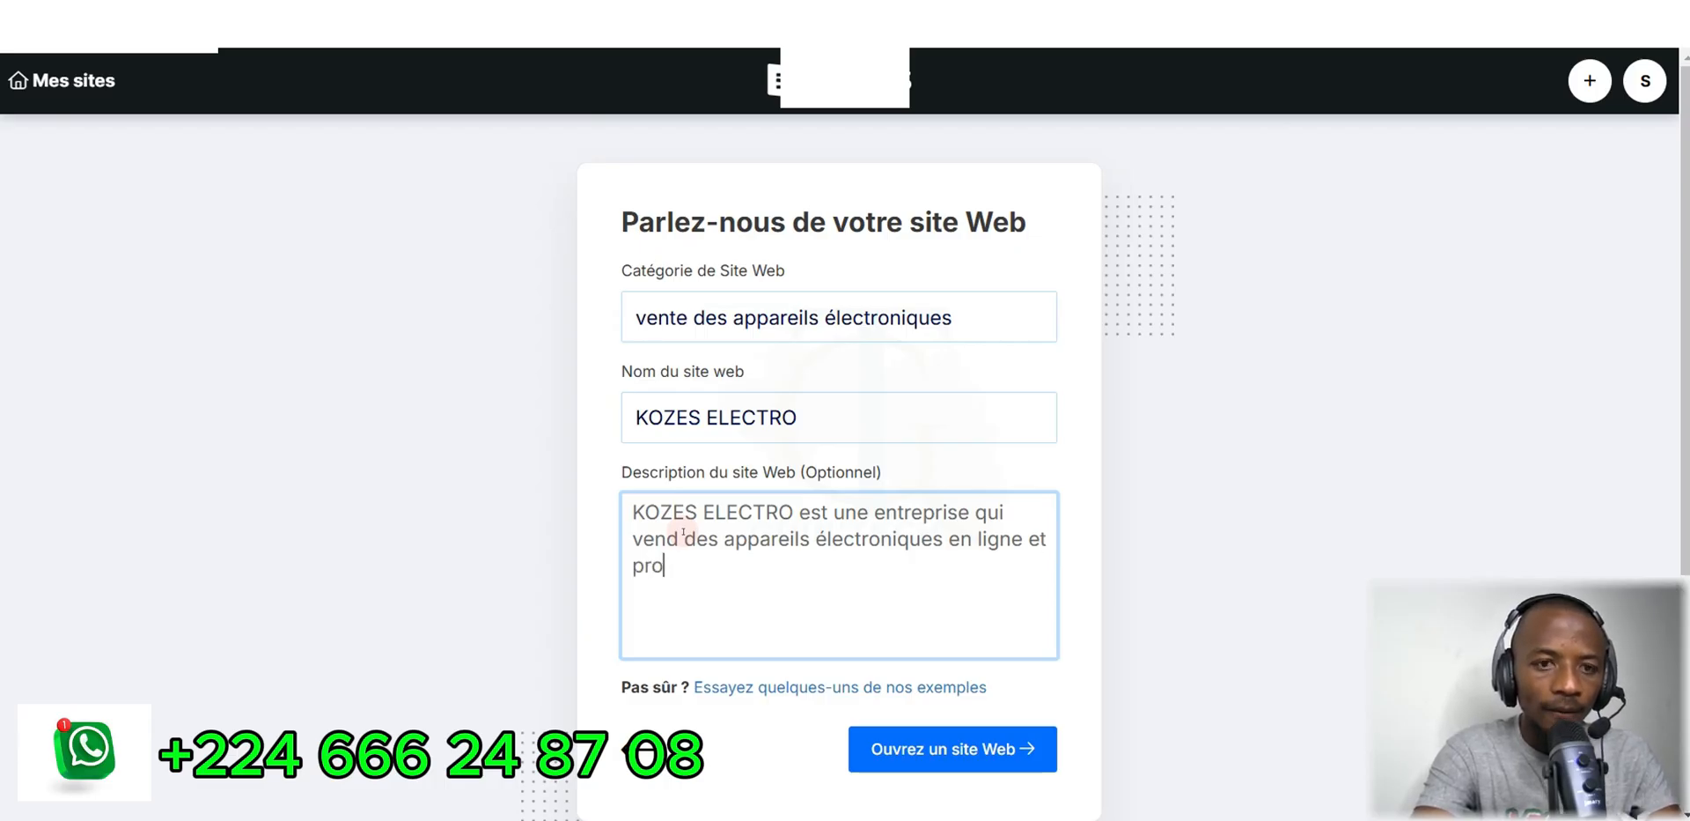
type("pose ")
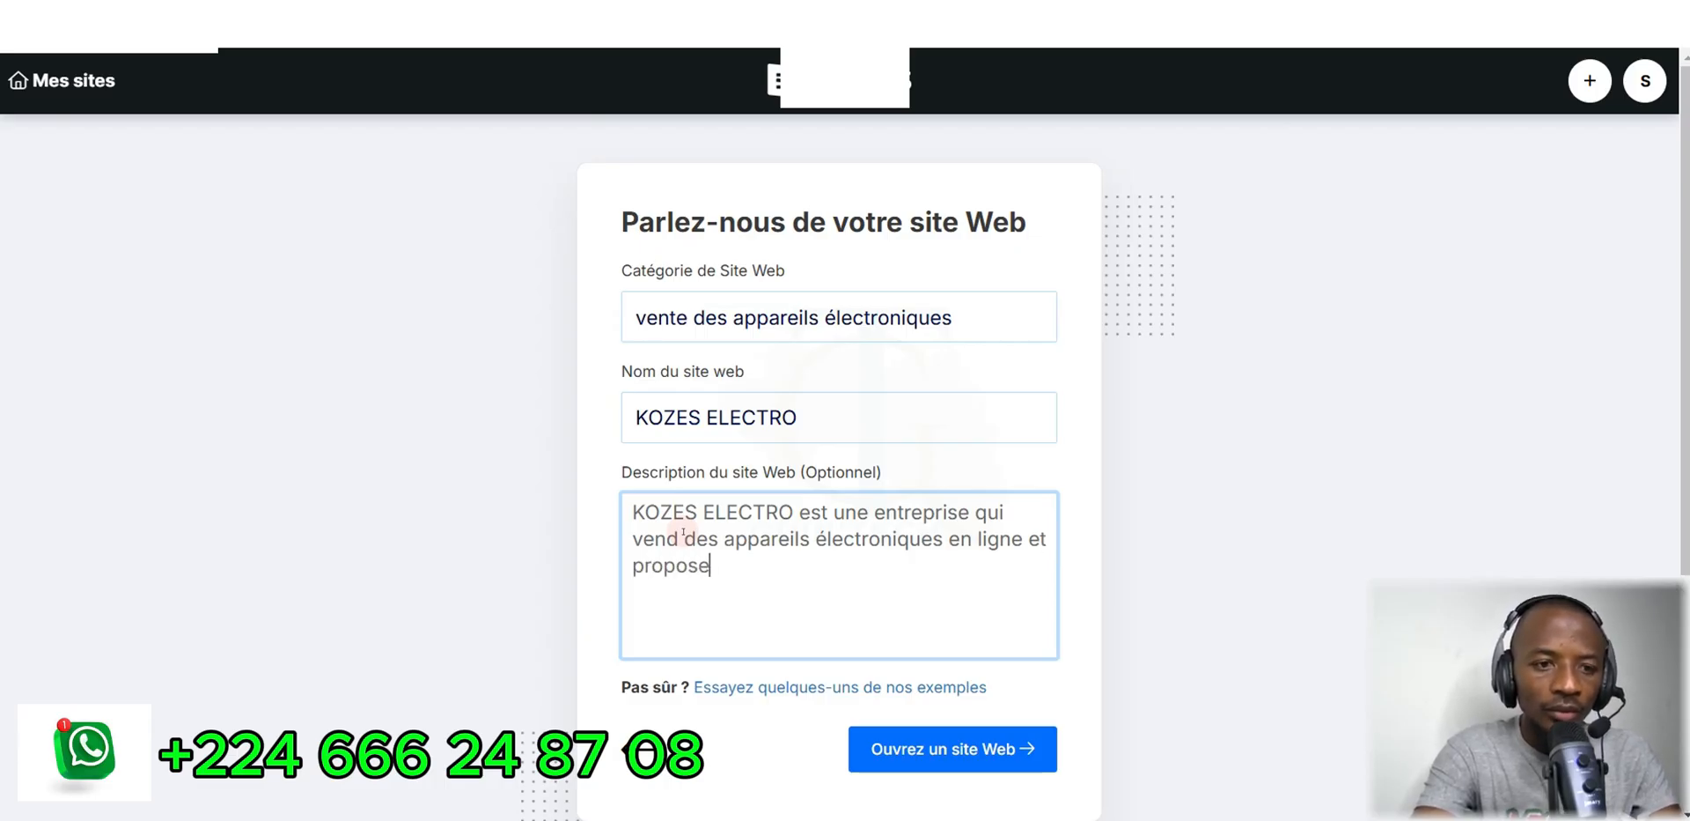
type("une ")
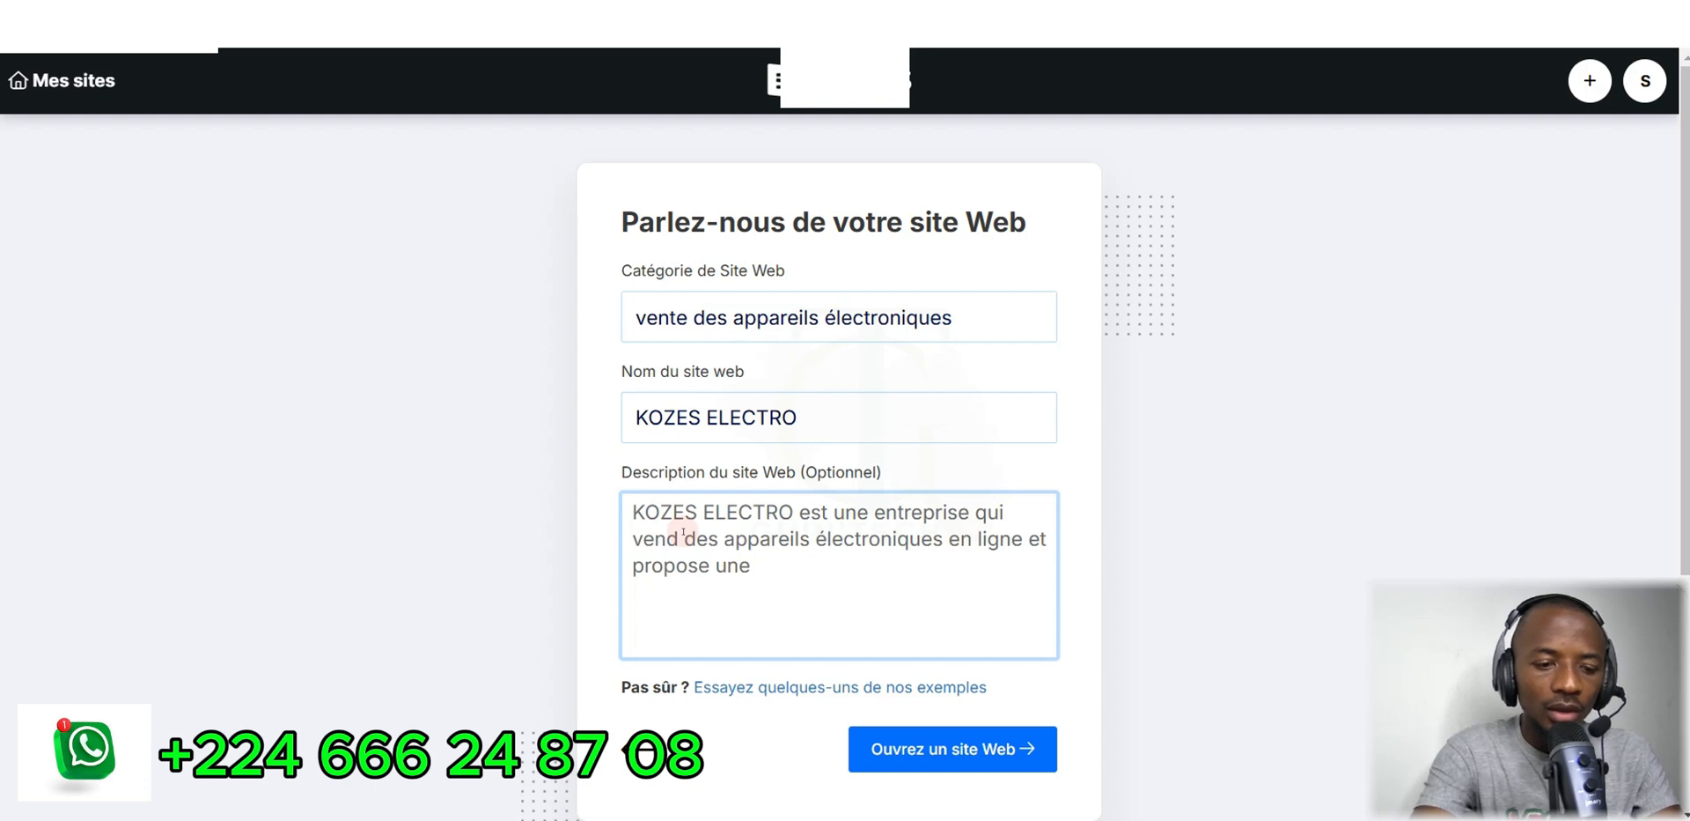
type("livrais")
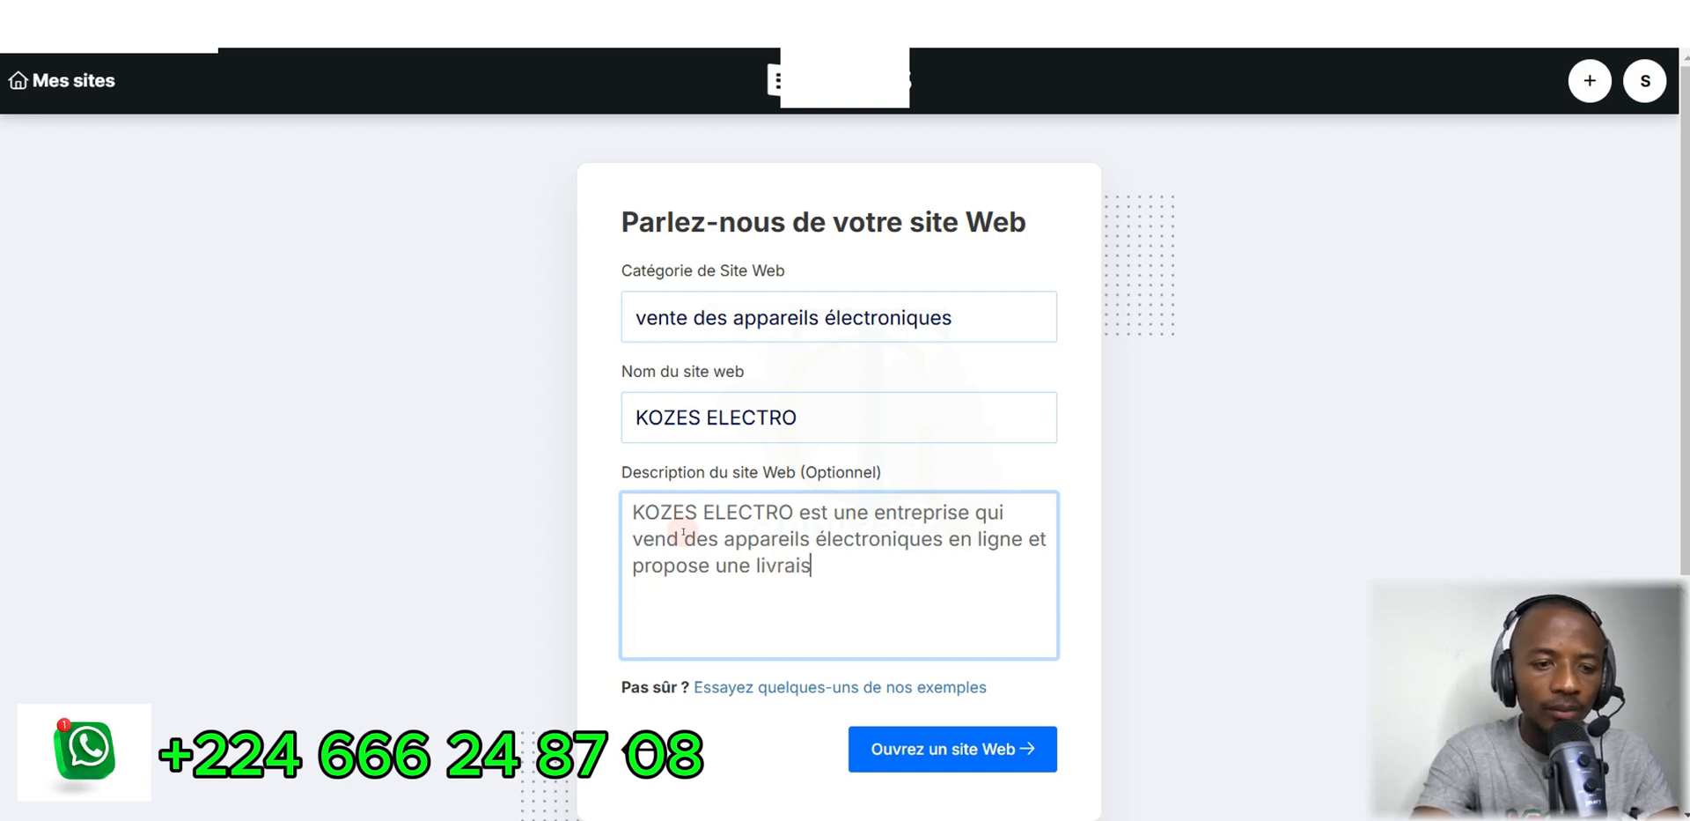
type("on à")
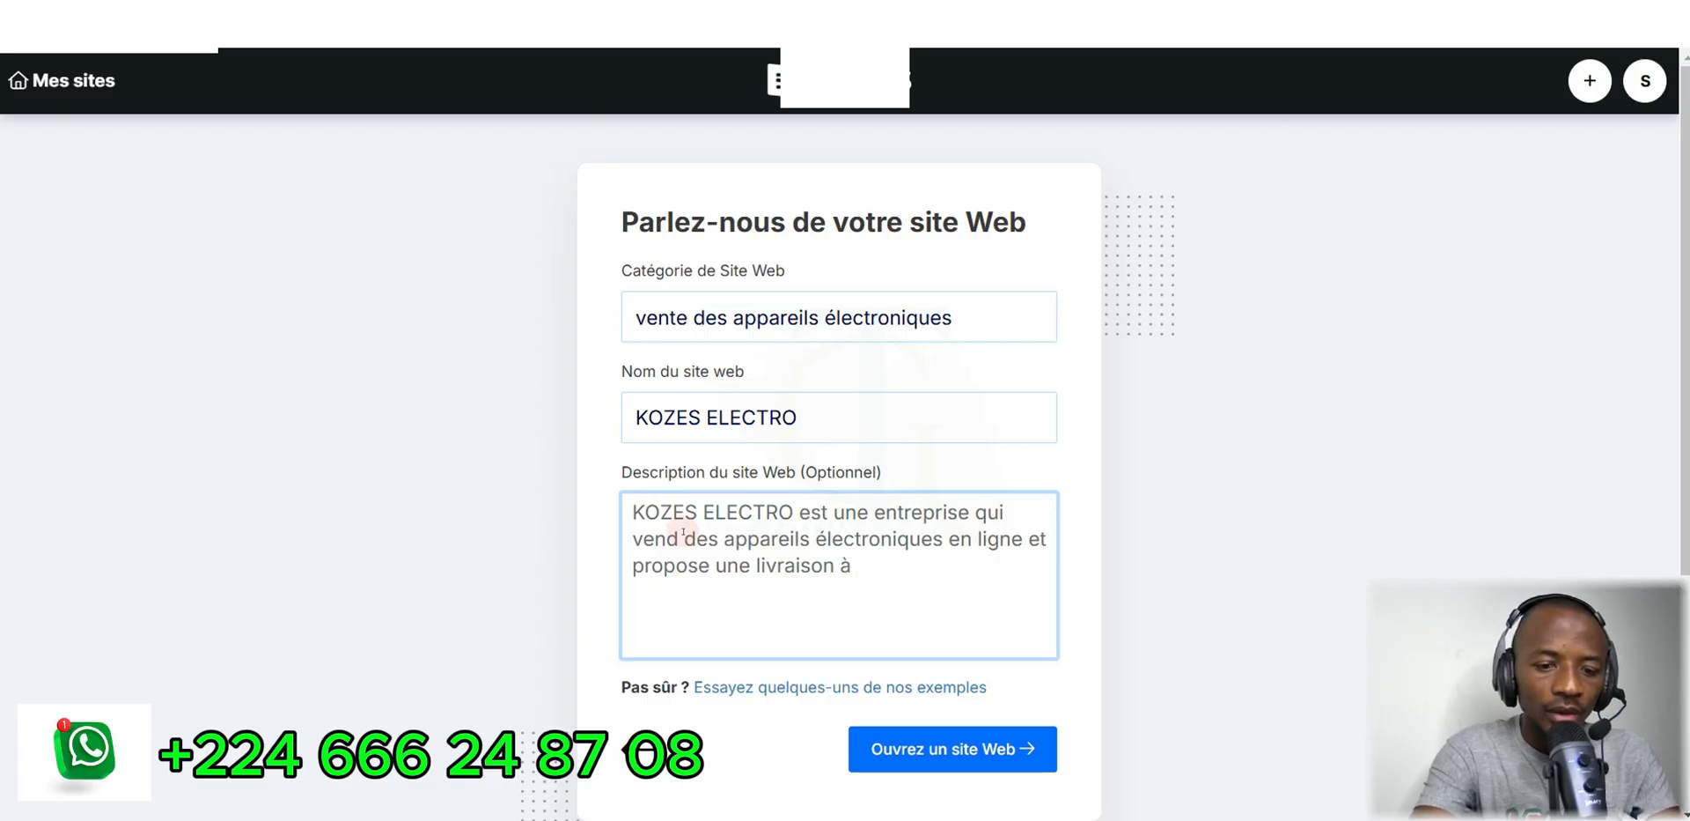
type(" domi")
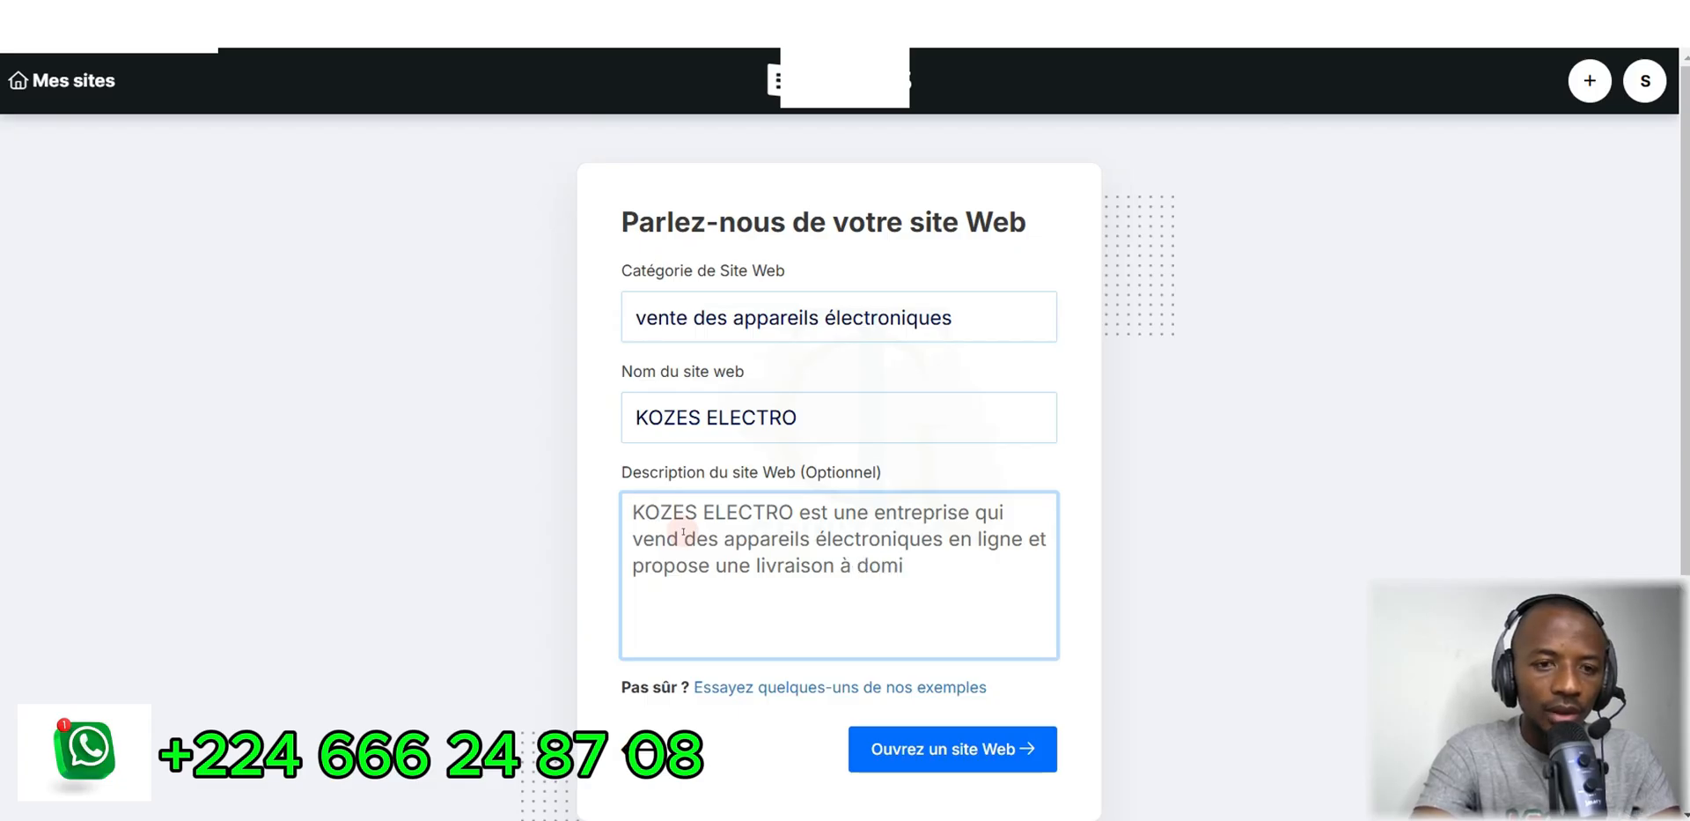
type("cile")
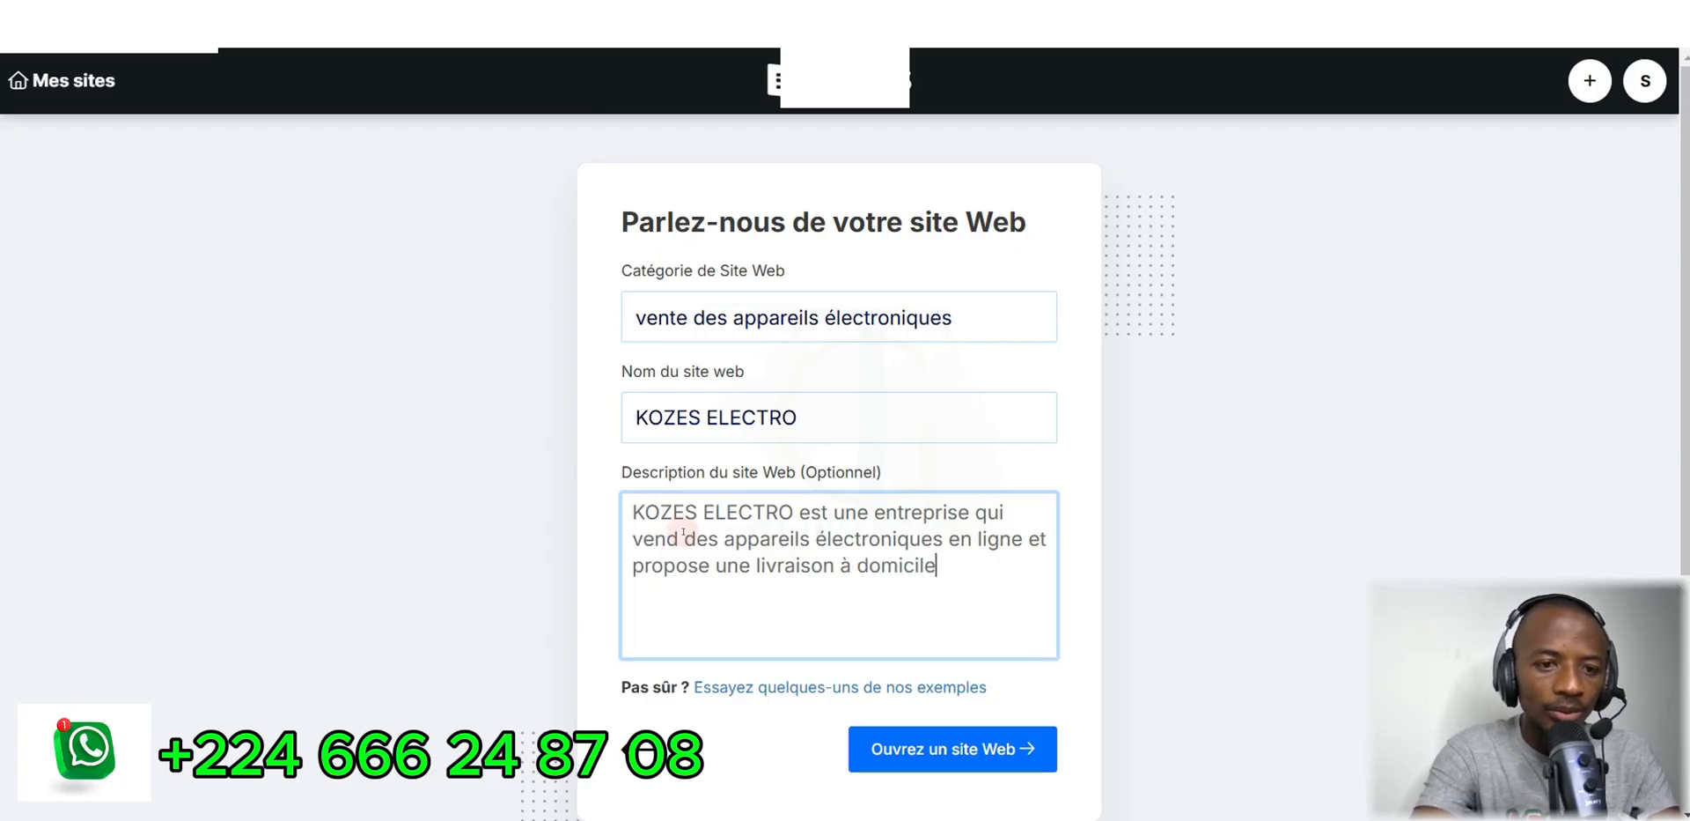
type(" apres")
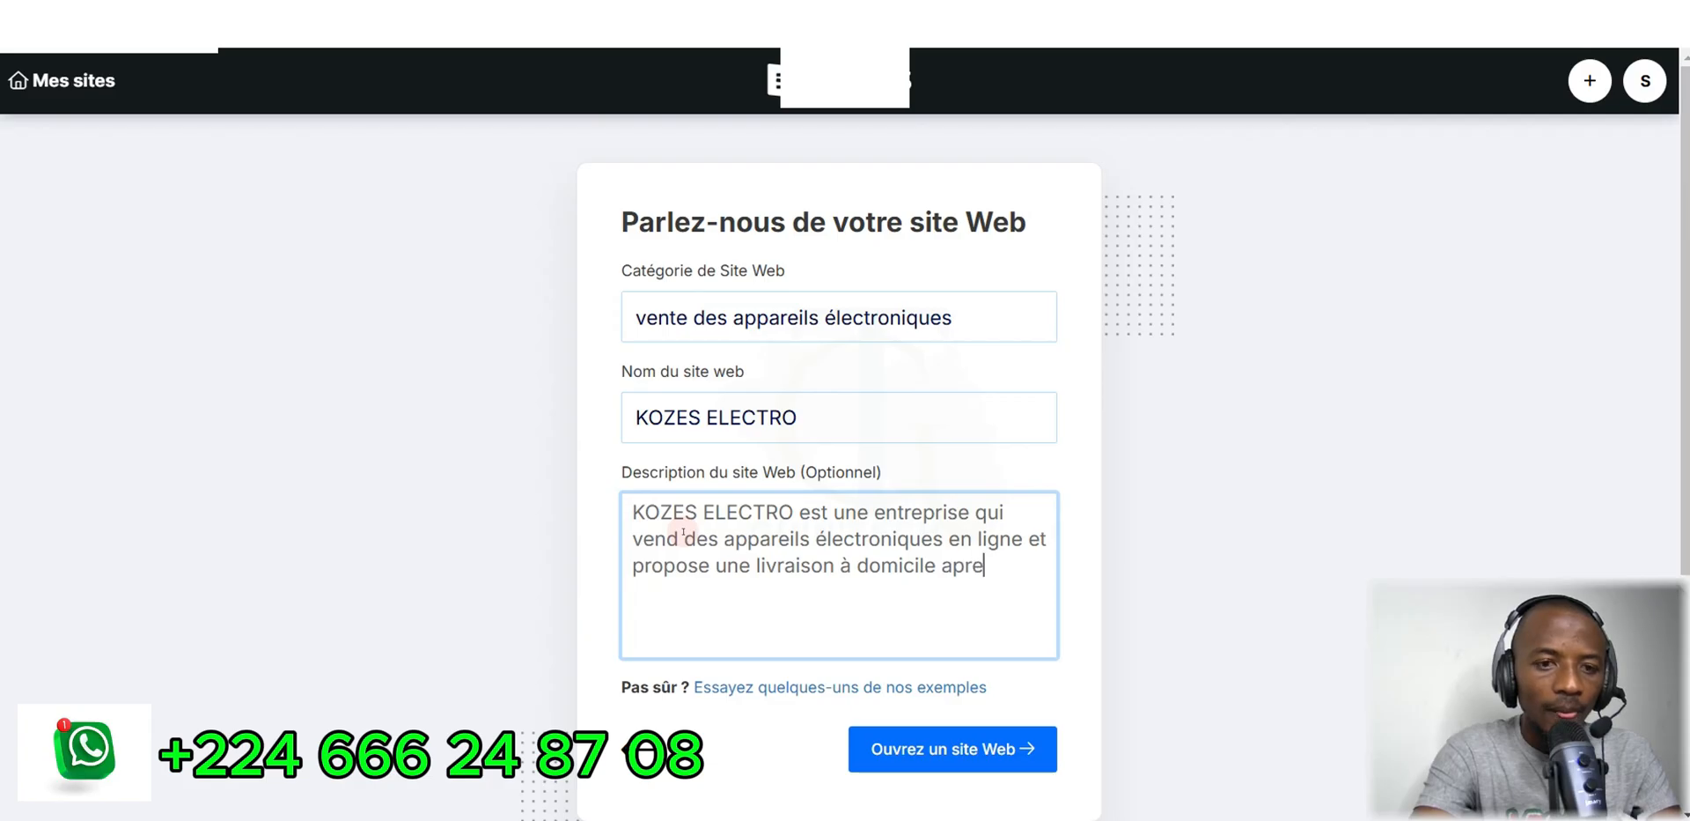
- Finish the website description with "après l'achat", using the accented è in "après"
key("BackSpace")
key("BackSpace")
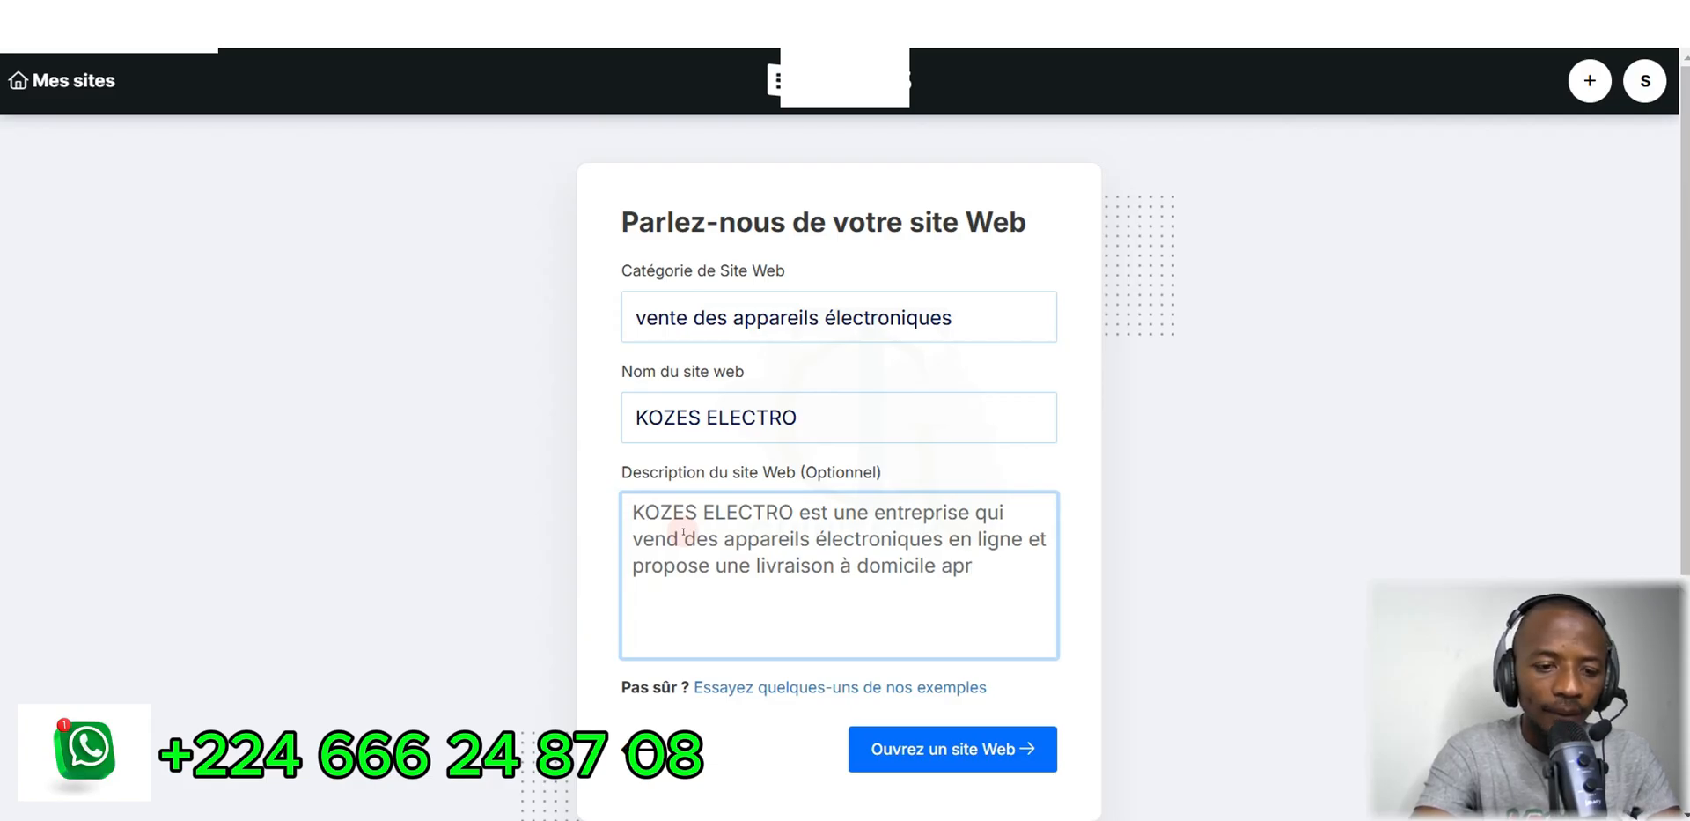
type("ès")
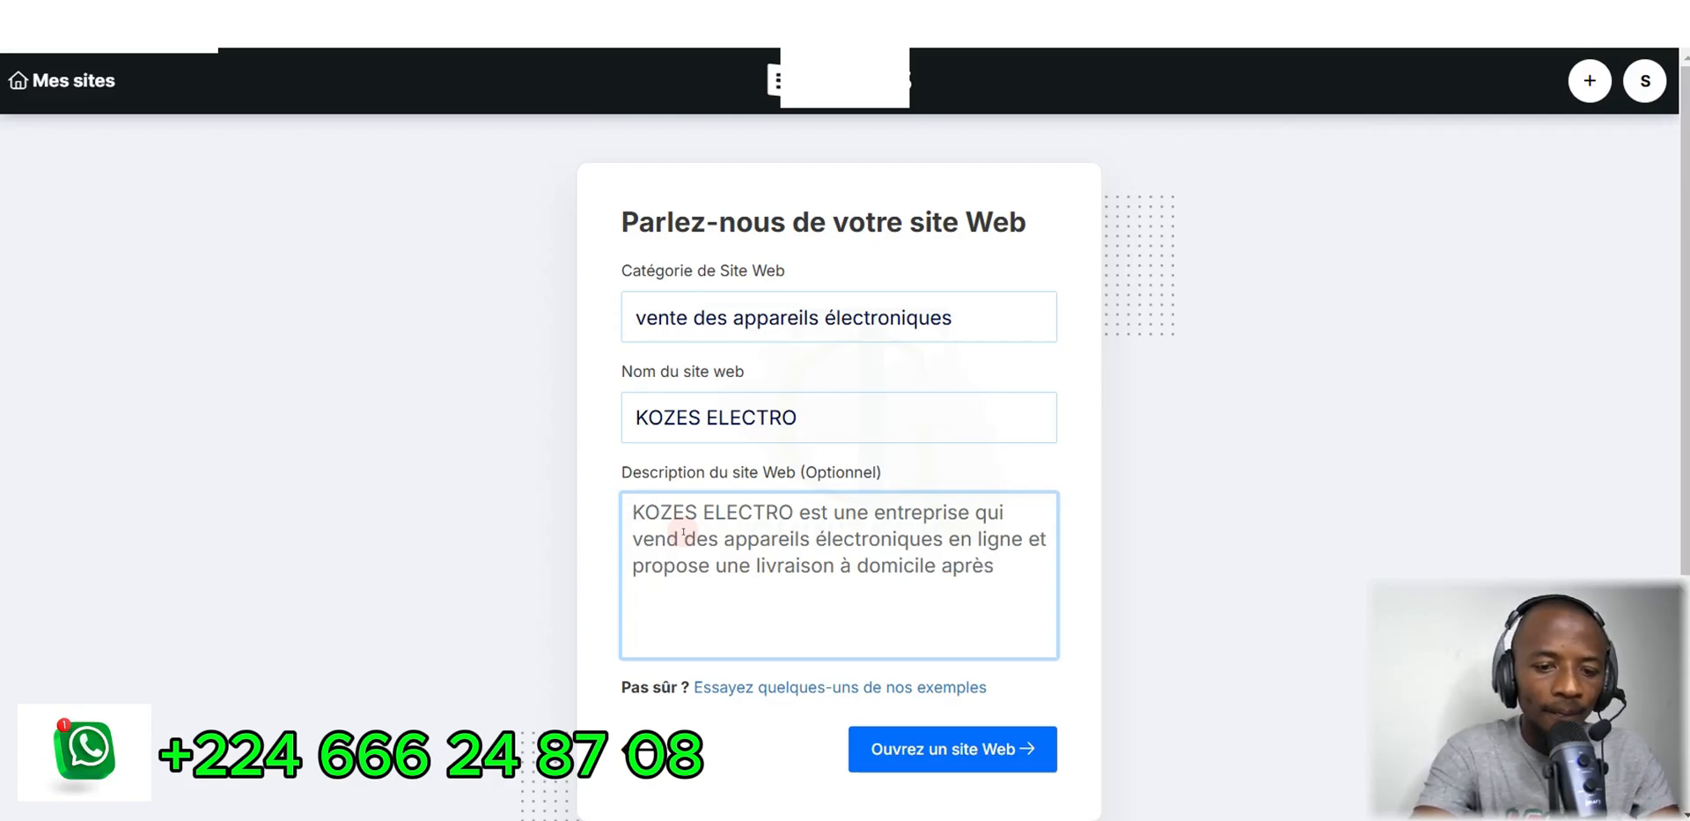
key("BackSpace")
key("BackSpace")
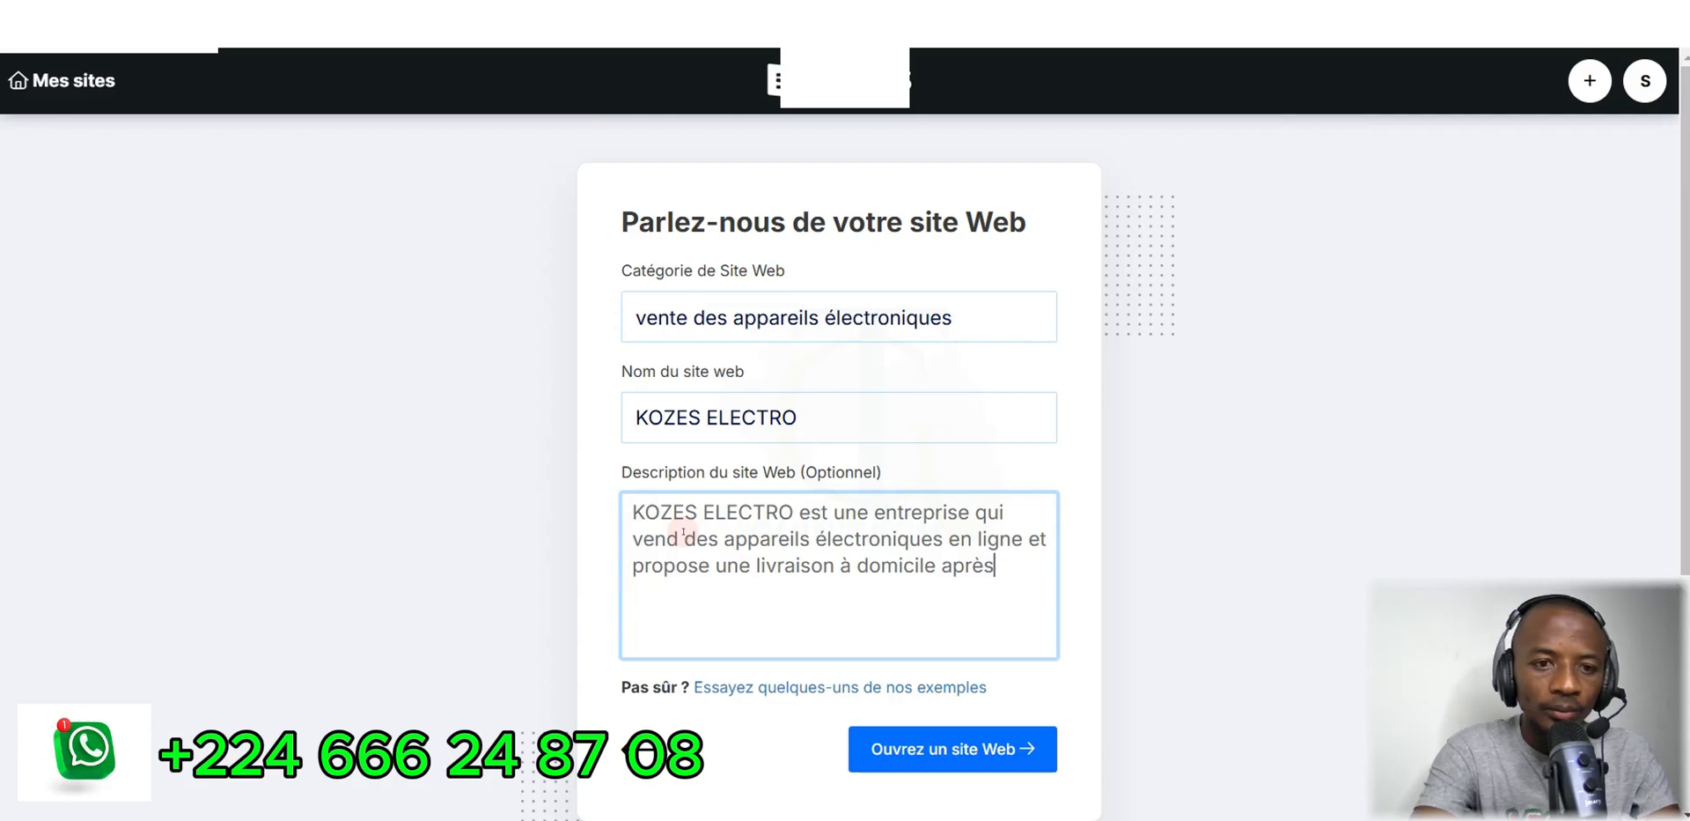
type("l'ach")
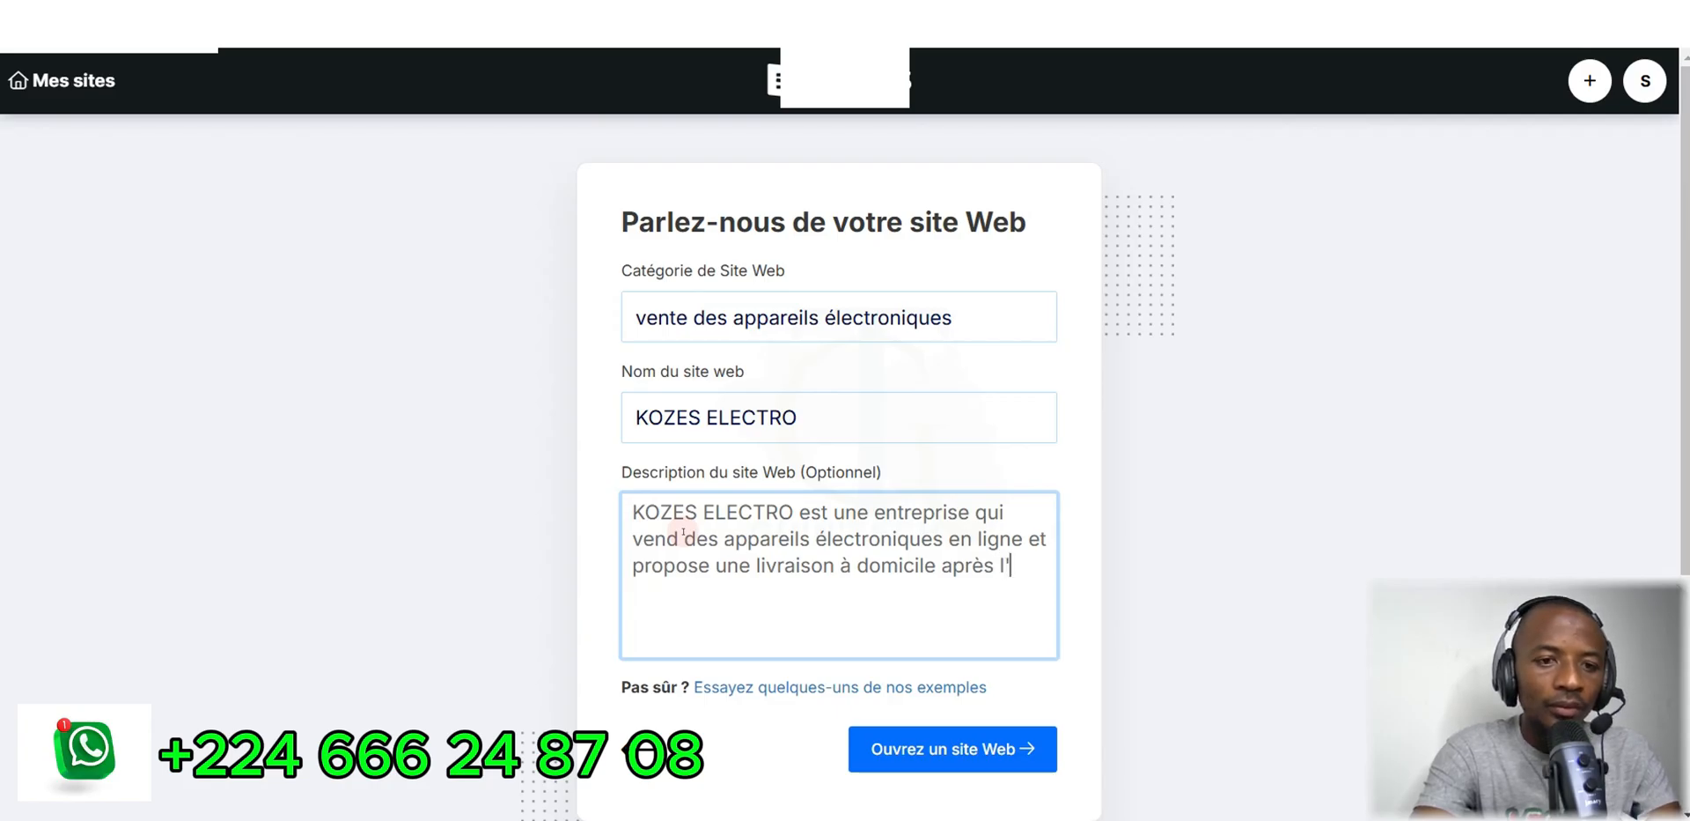
type("at")
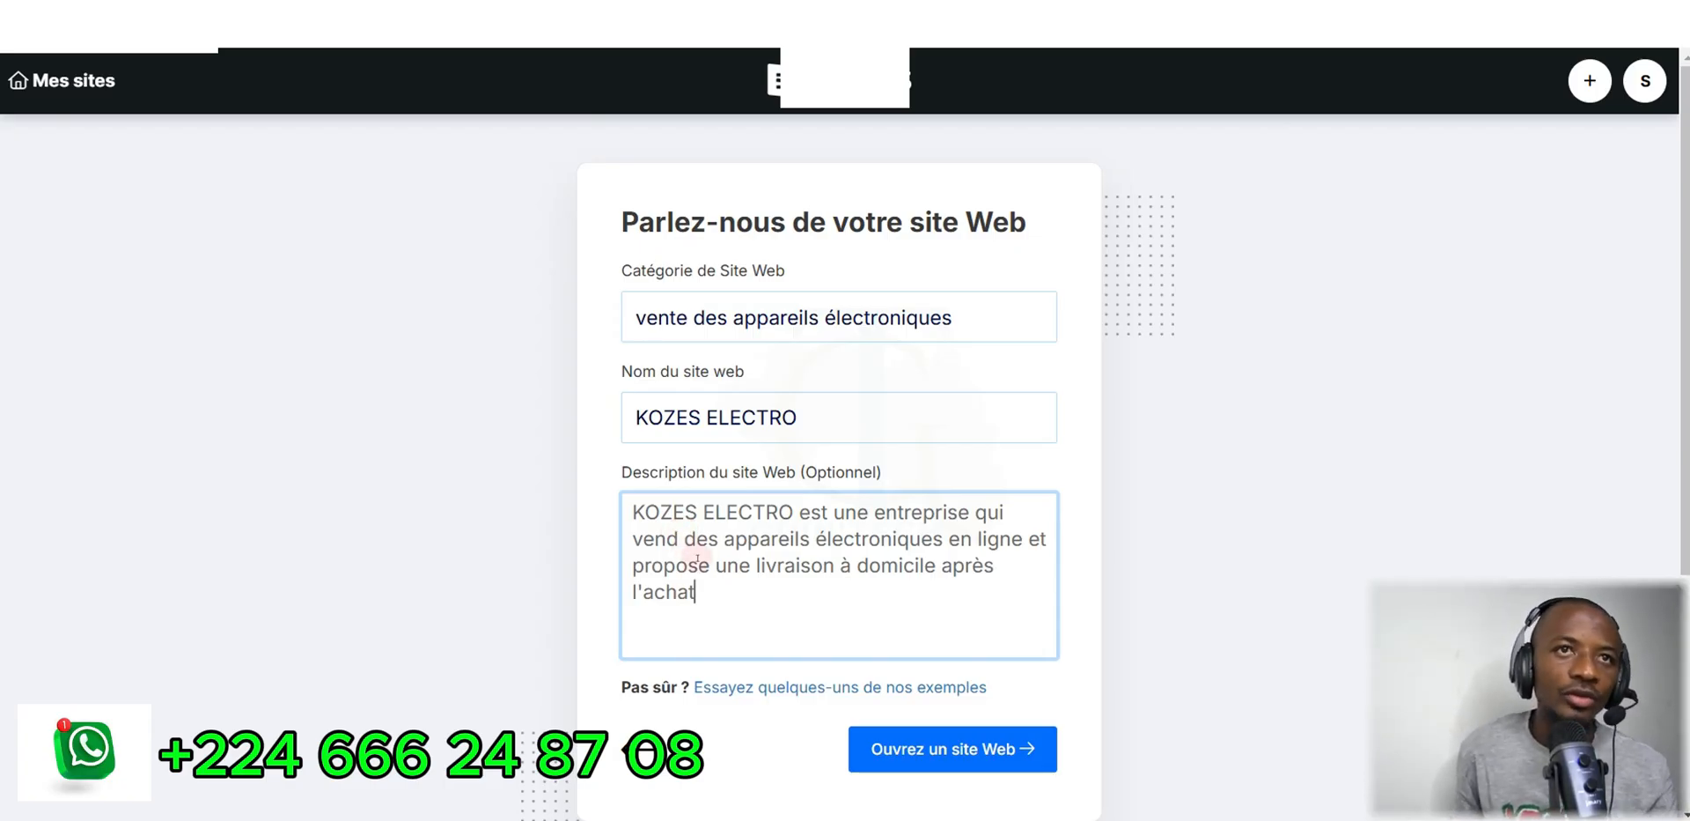
scroll(656, 539, "down", 1)
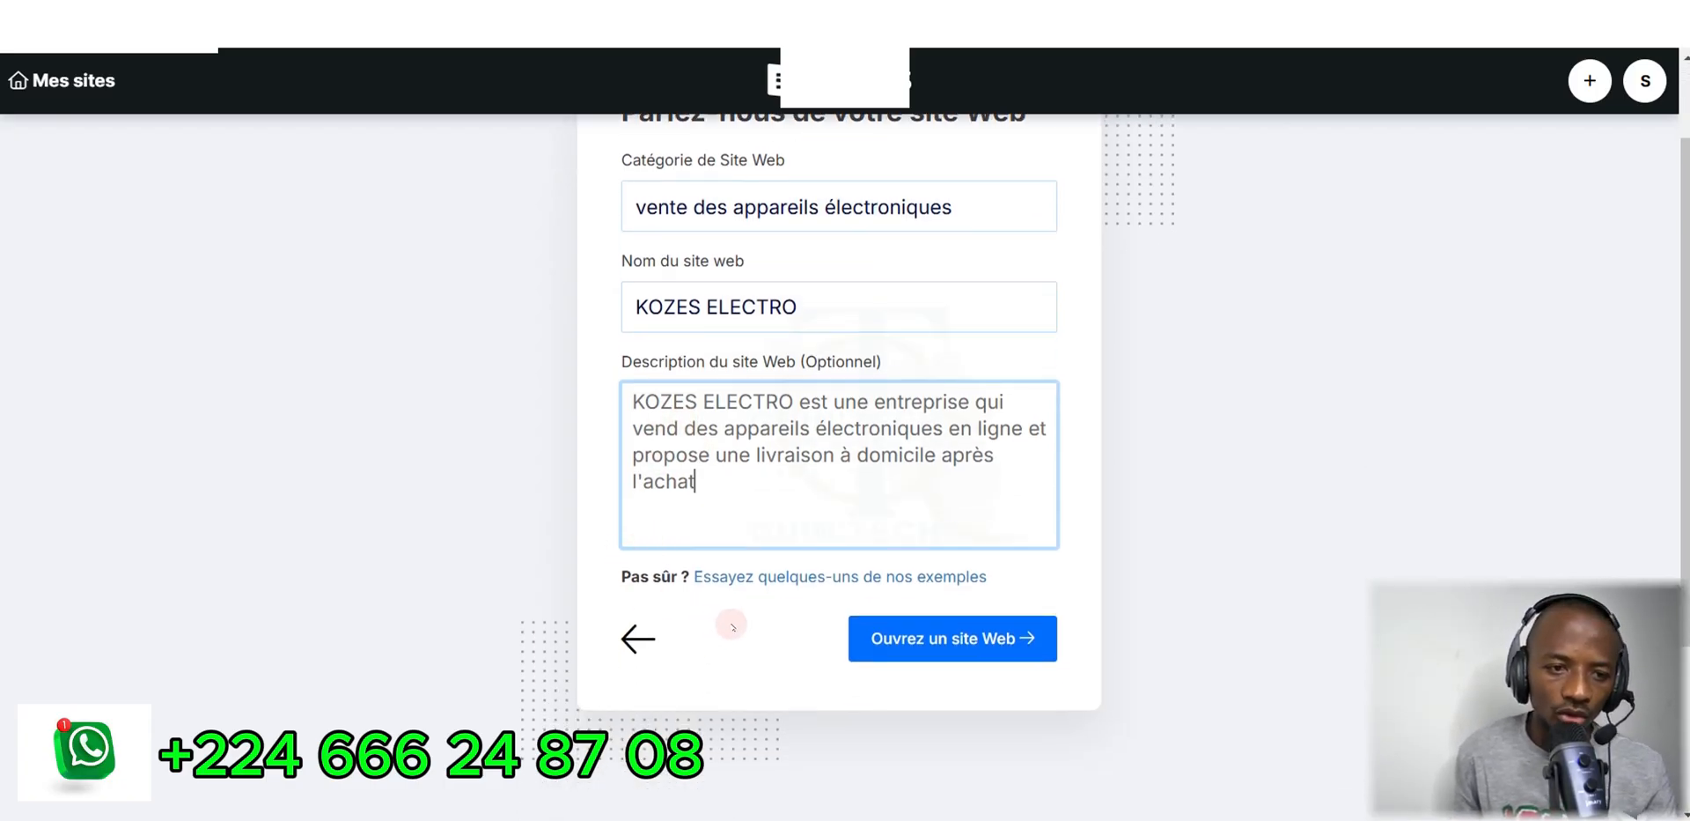
- Review the completed website details and create the KOZES ELECTRO website from them
scroll(794, 493, "up", 1)
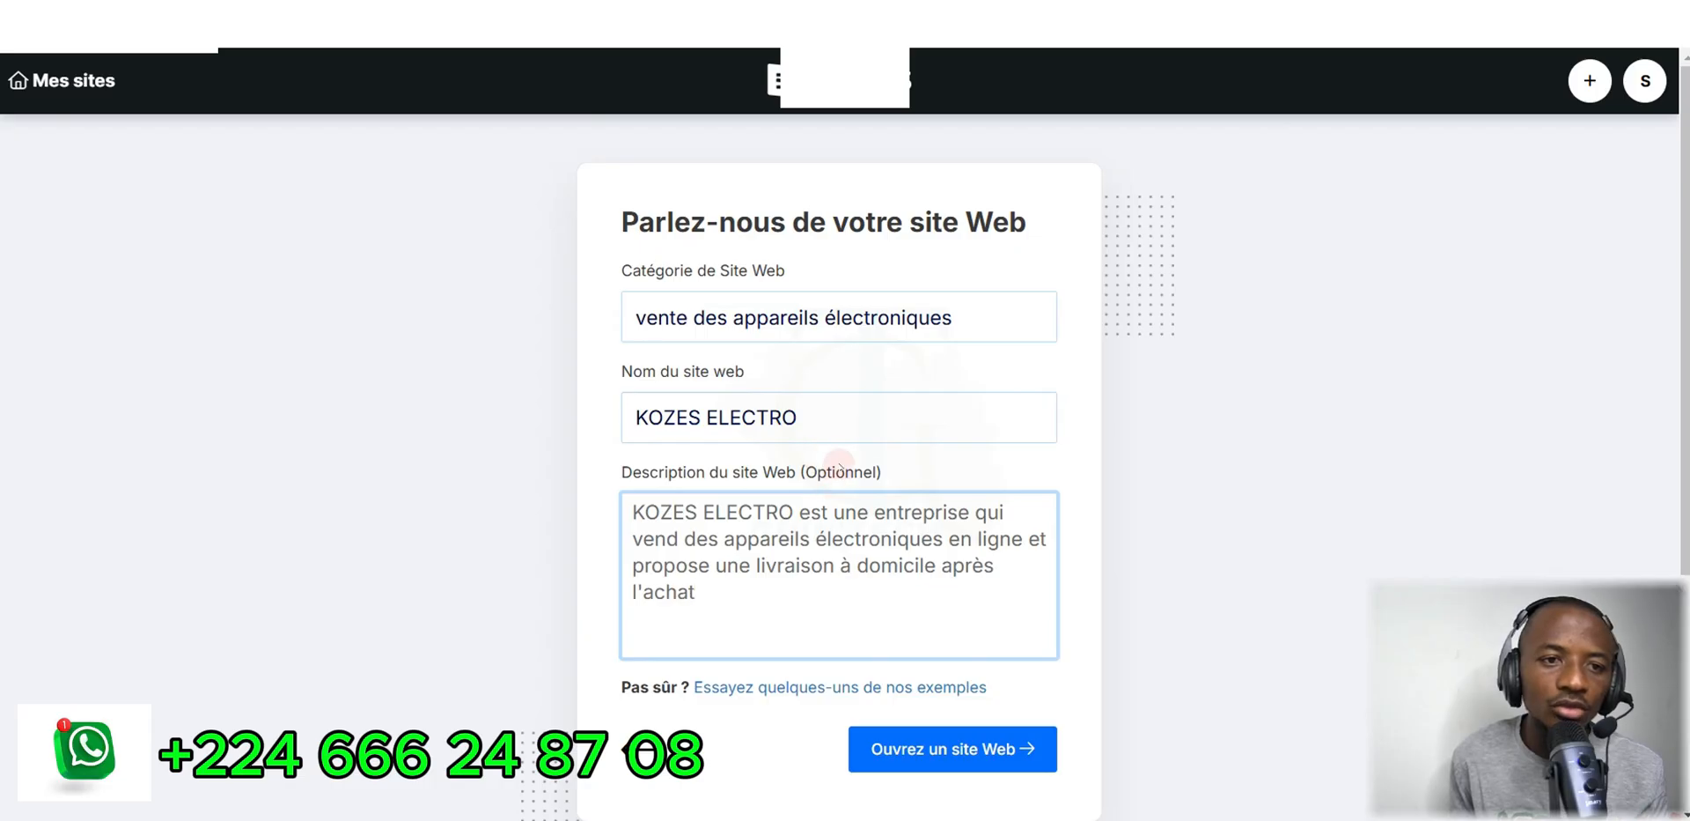
scroll(832, 480, "down", 3)
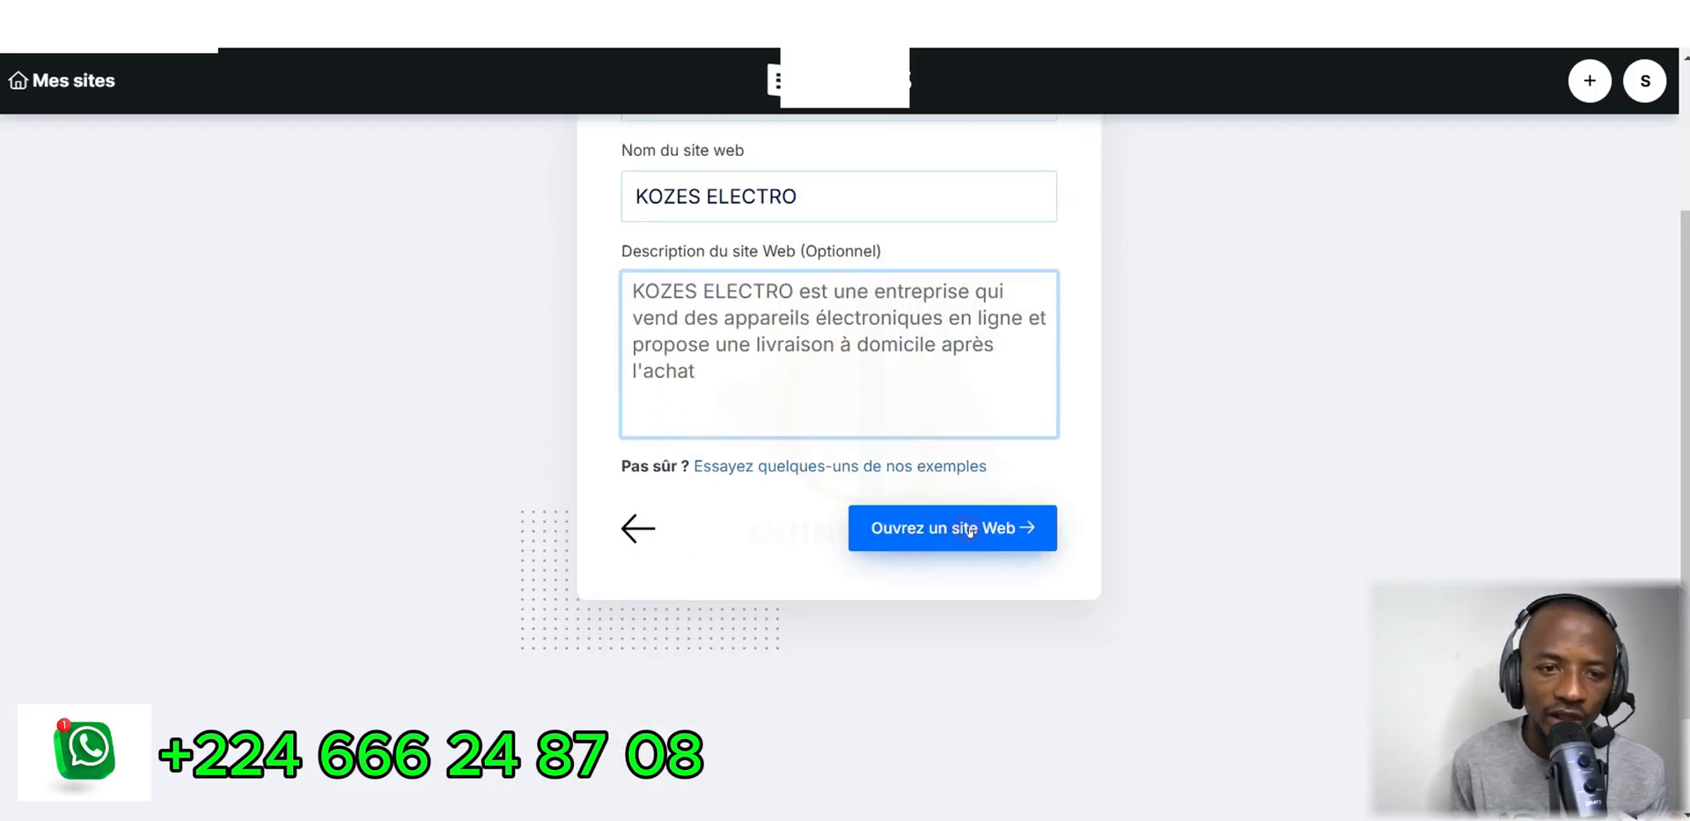
left_click(941, 535)
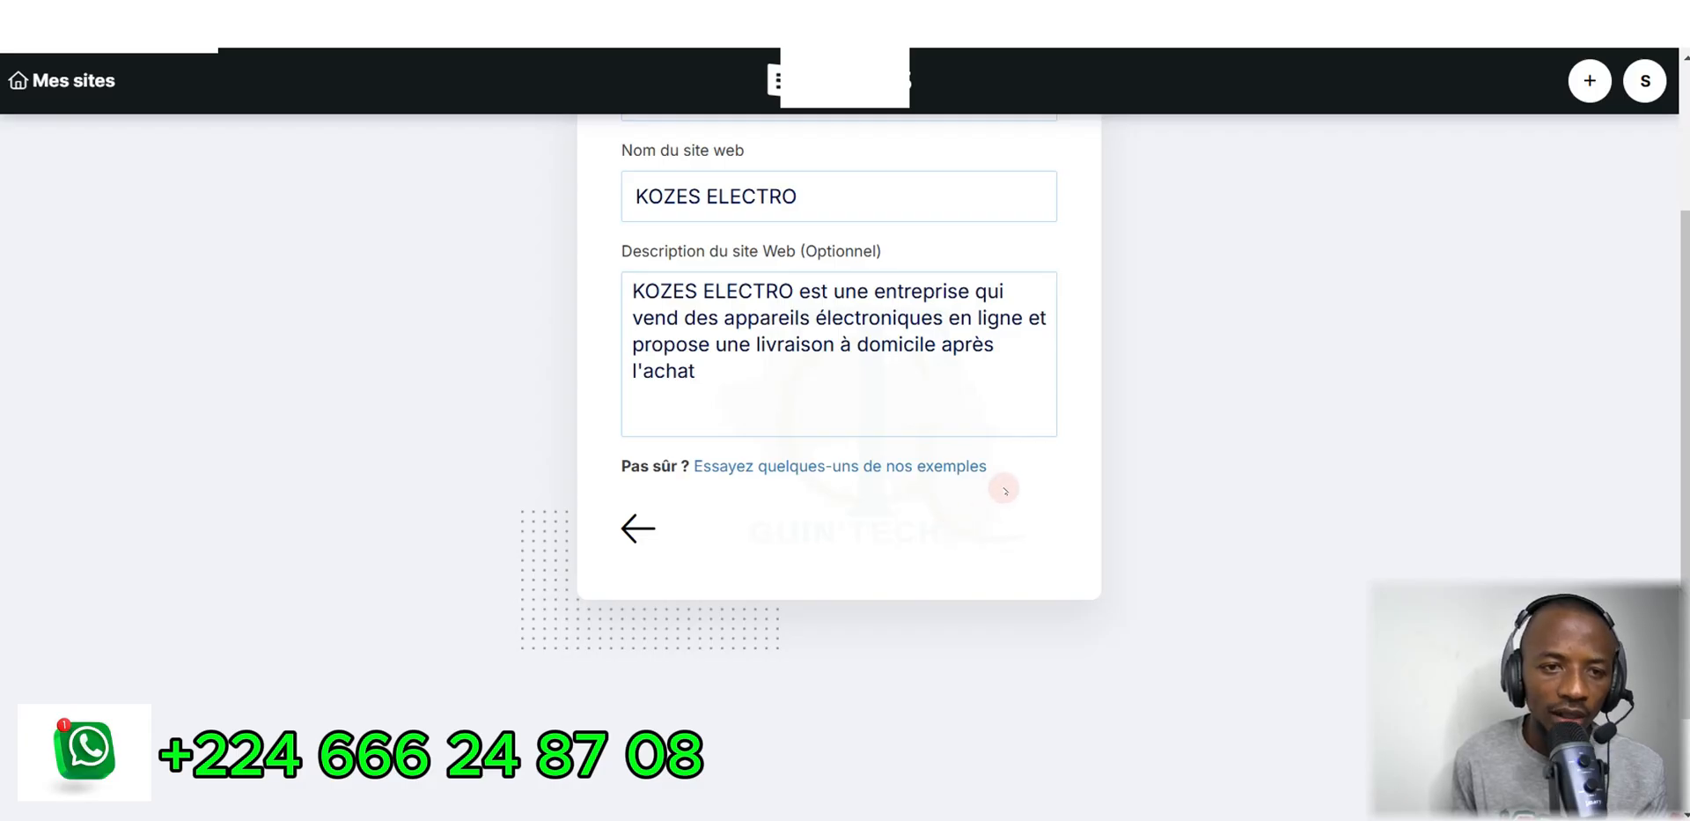
- Look through the HOT CATEGORIES and NEW ARRIVAL sections of the generated home page
scroll(997, 487, "up", 2)
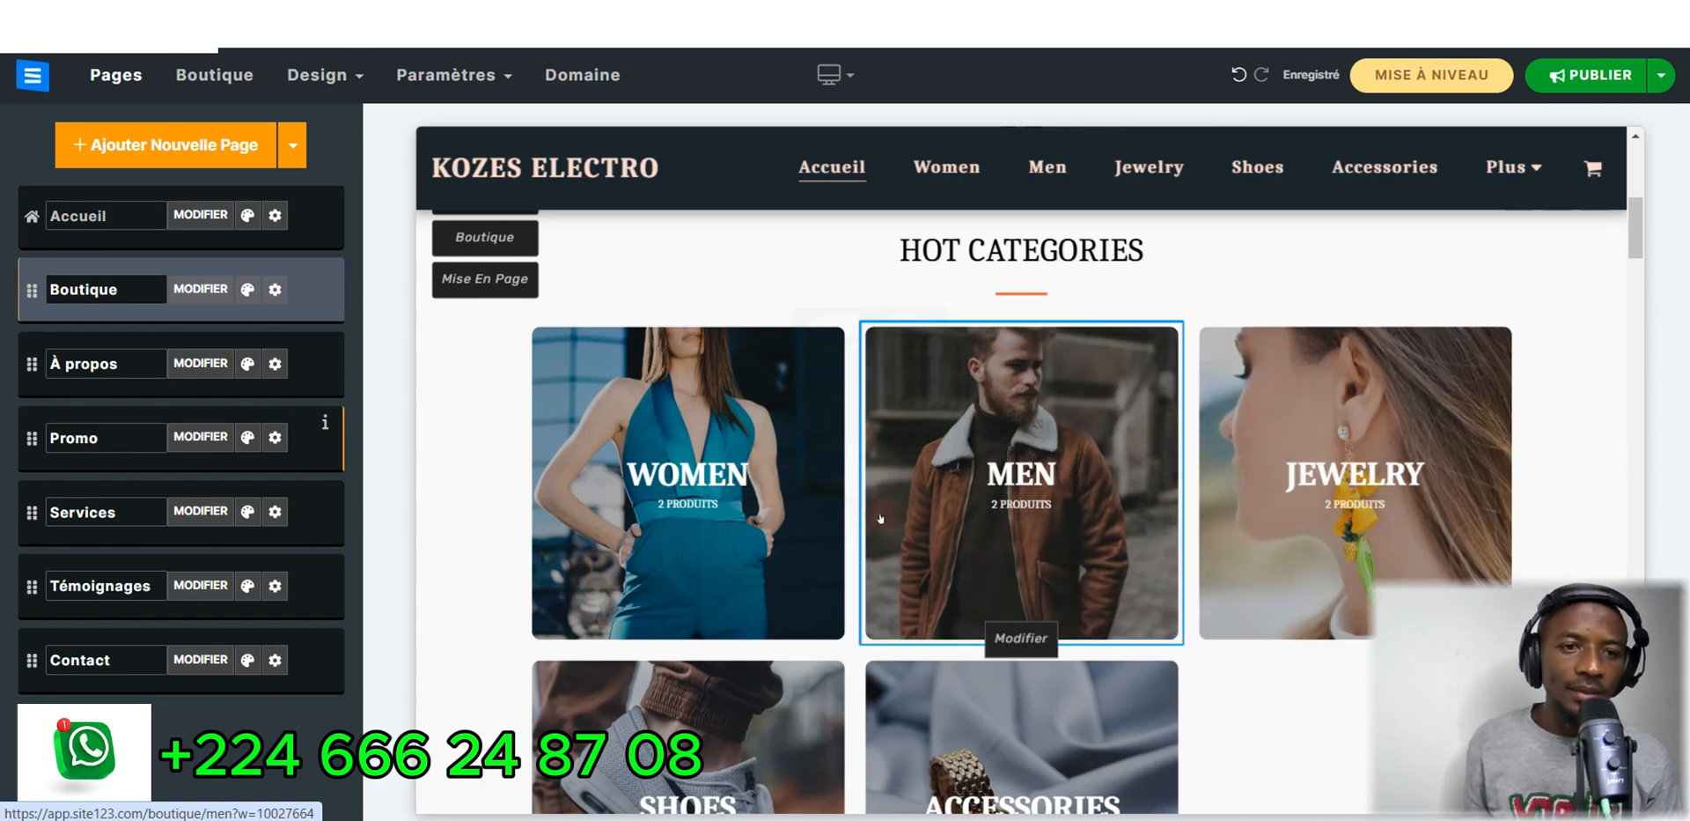
scroll(800, 528, "down", 2)
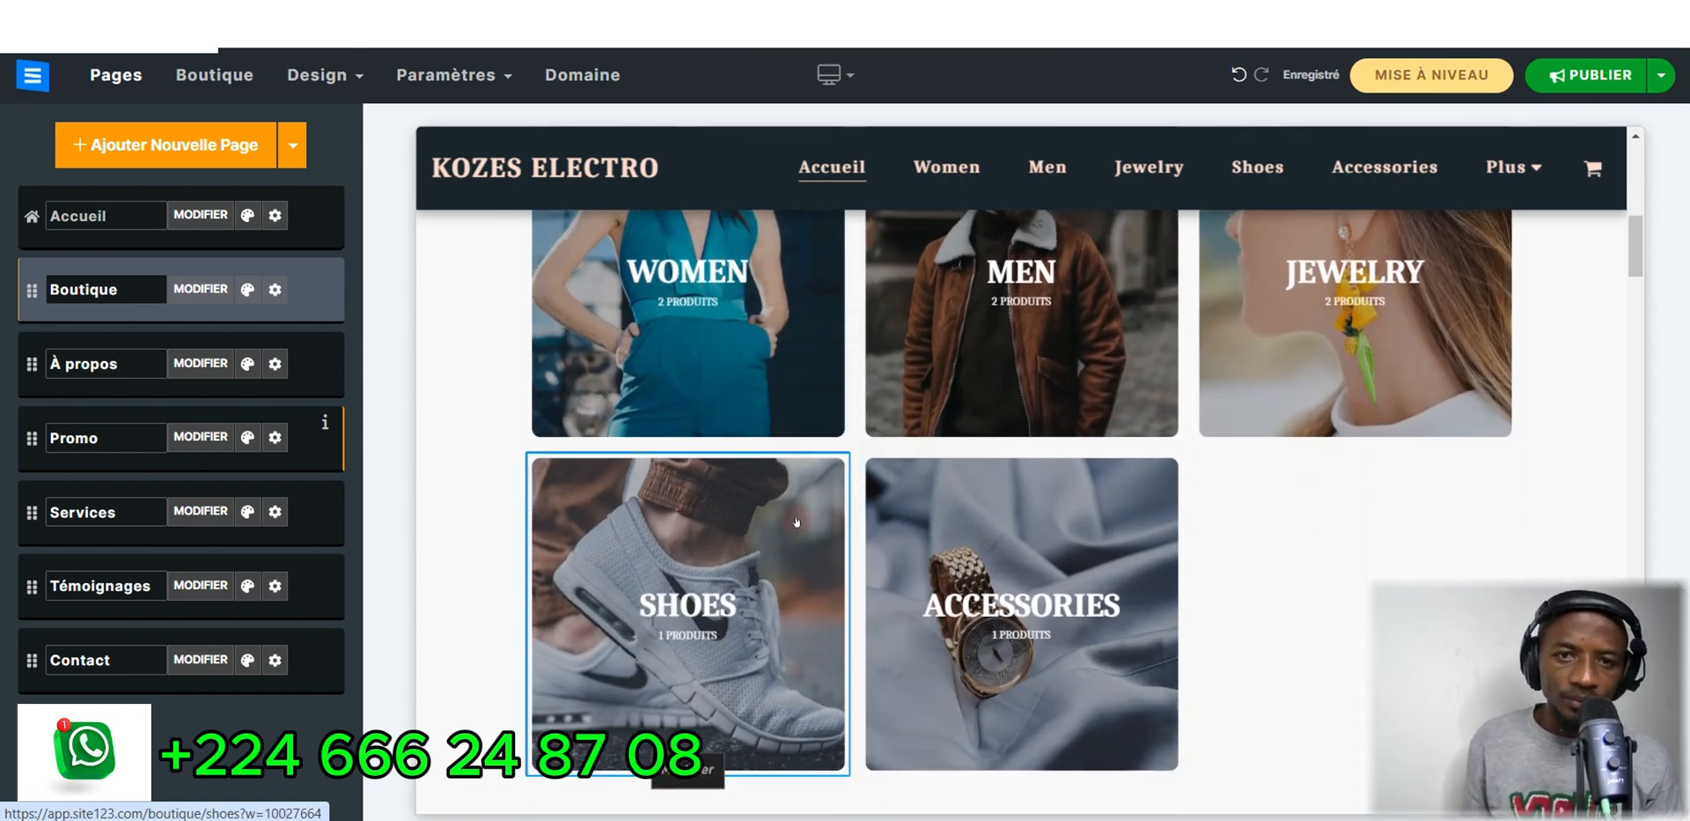
scroll(797, 522, "up", 2)
scroll(992, 610, "down", 2)
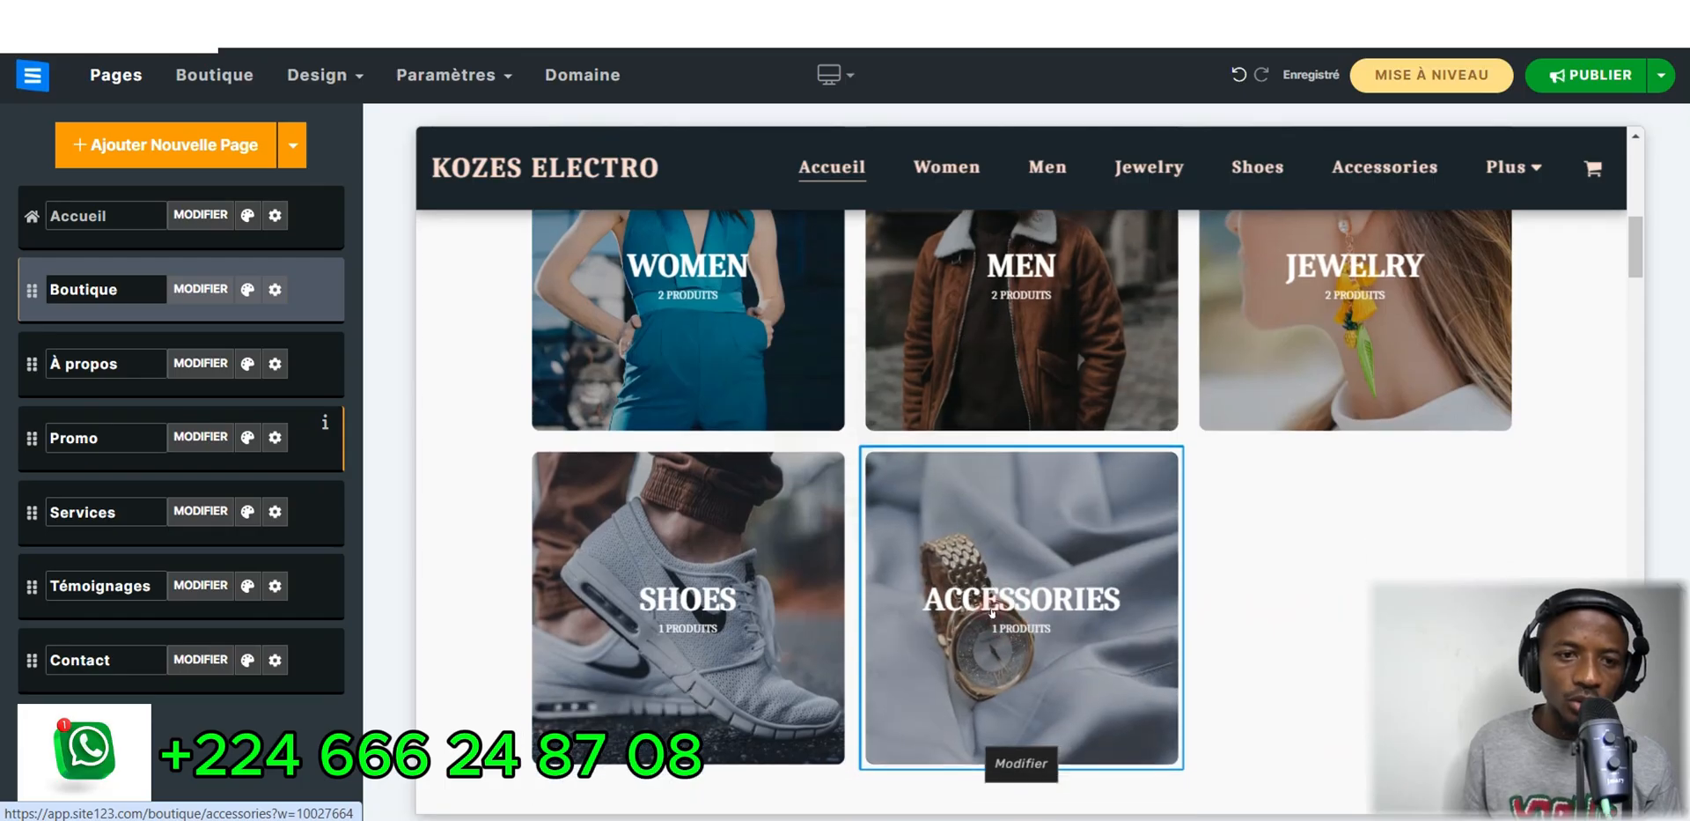
scroll(992, 611, "down", 2)
scroll(1216, 493, "down", 2)
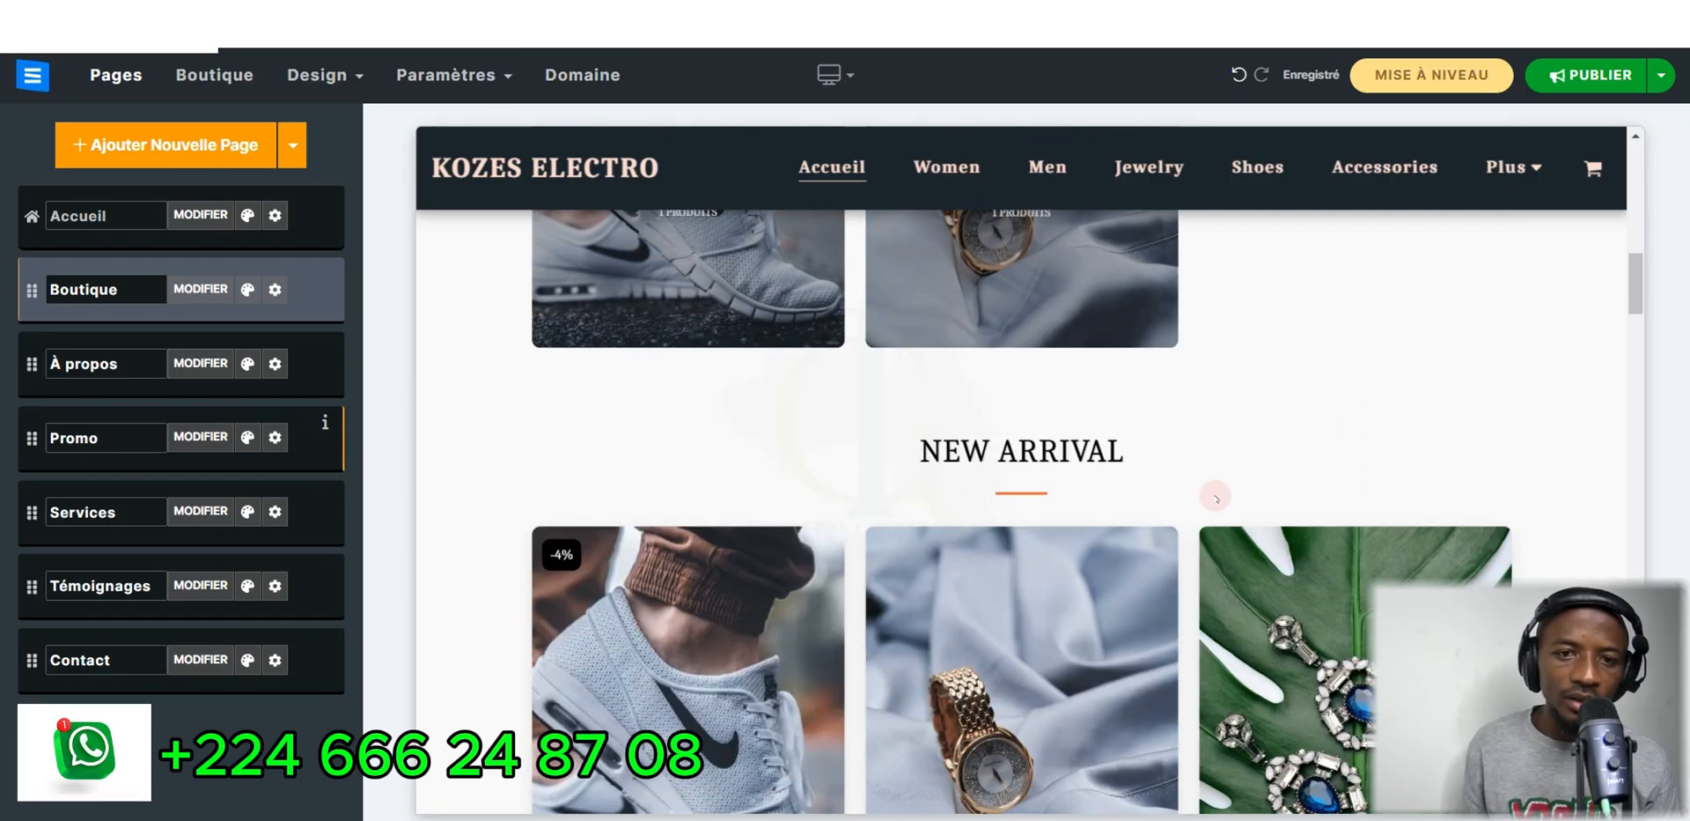
scroll(1216, 497, "down", 4)
scroll(1214, 502, "up", 3)
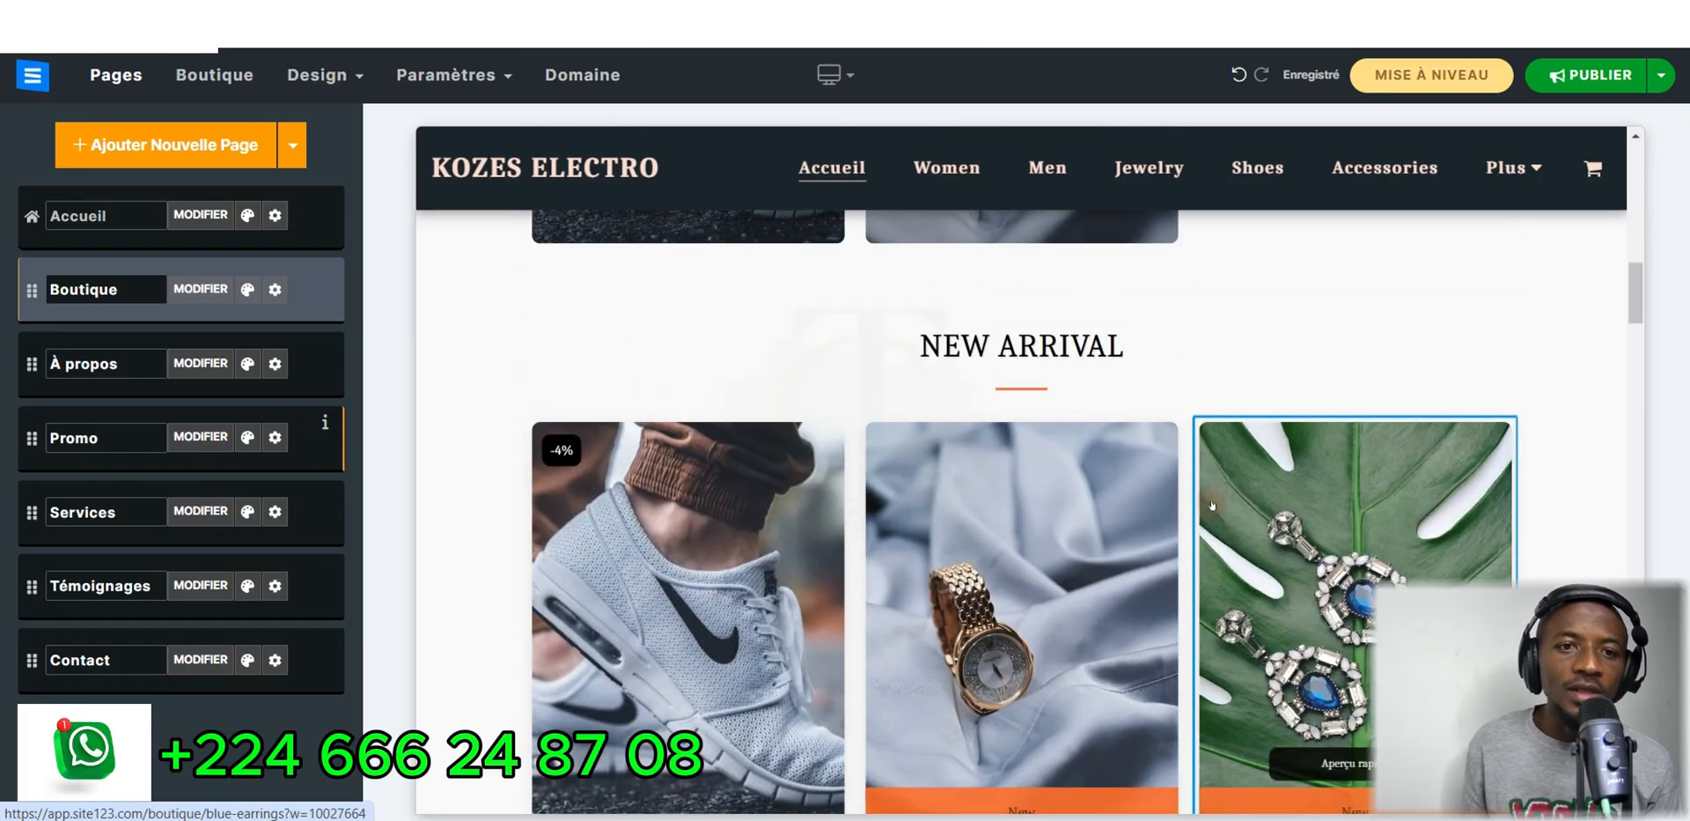
scroll(1214, 504, "up", 4)
scroll(1213, 503, "up", 2)
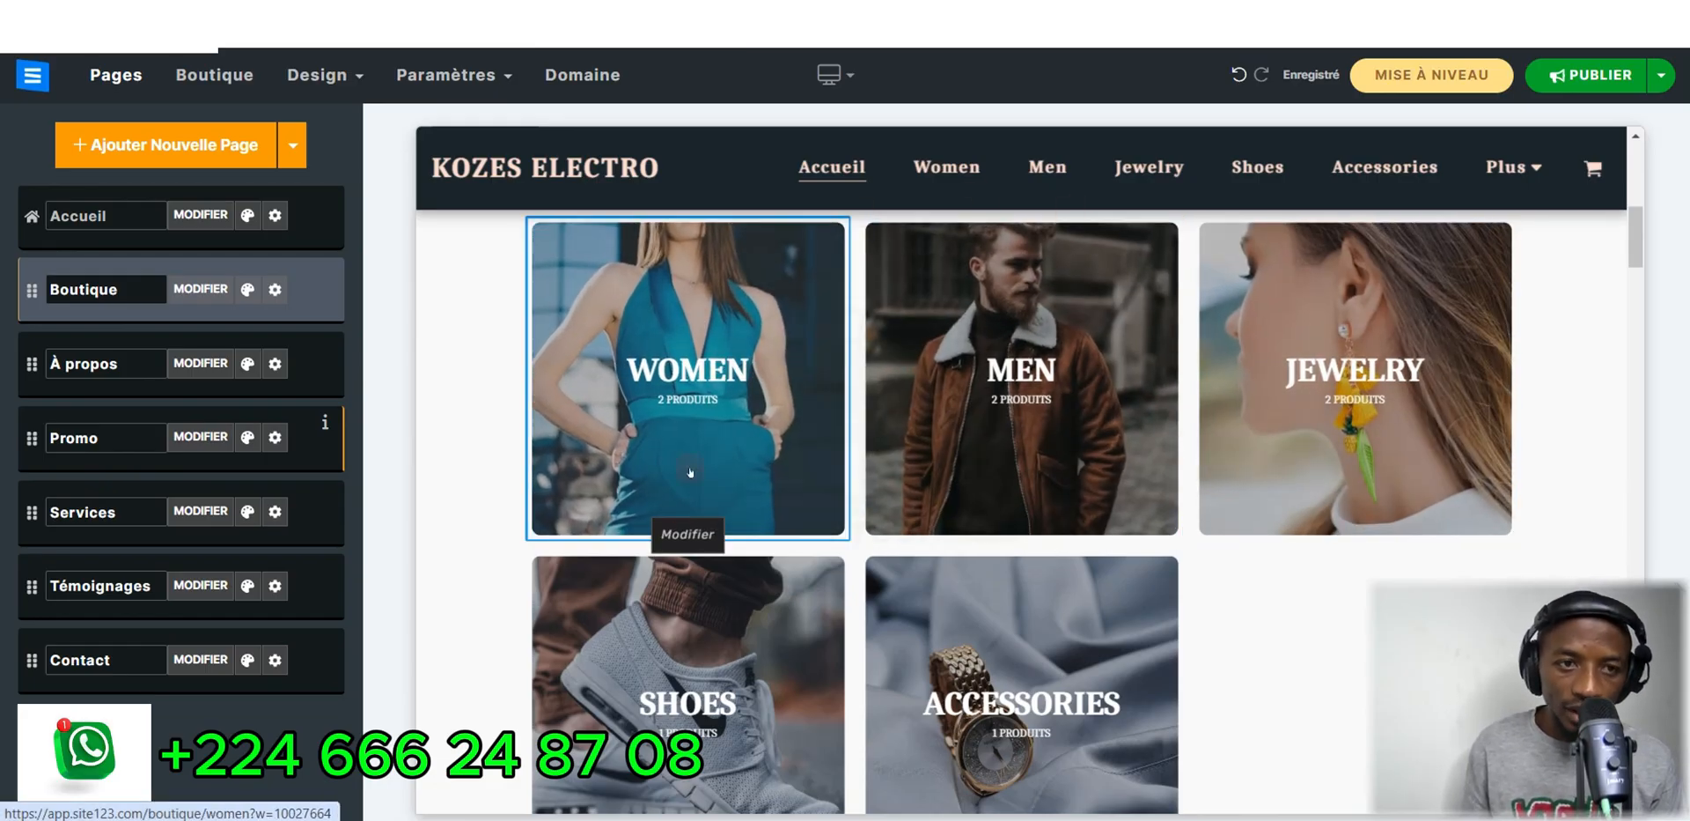
- Open the White Snikers product for editing from the store's list of all products
left_click(689, 533)
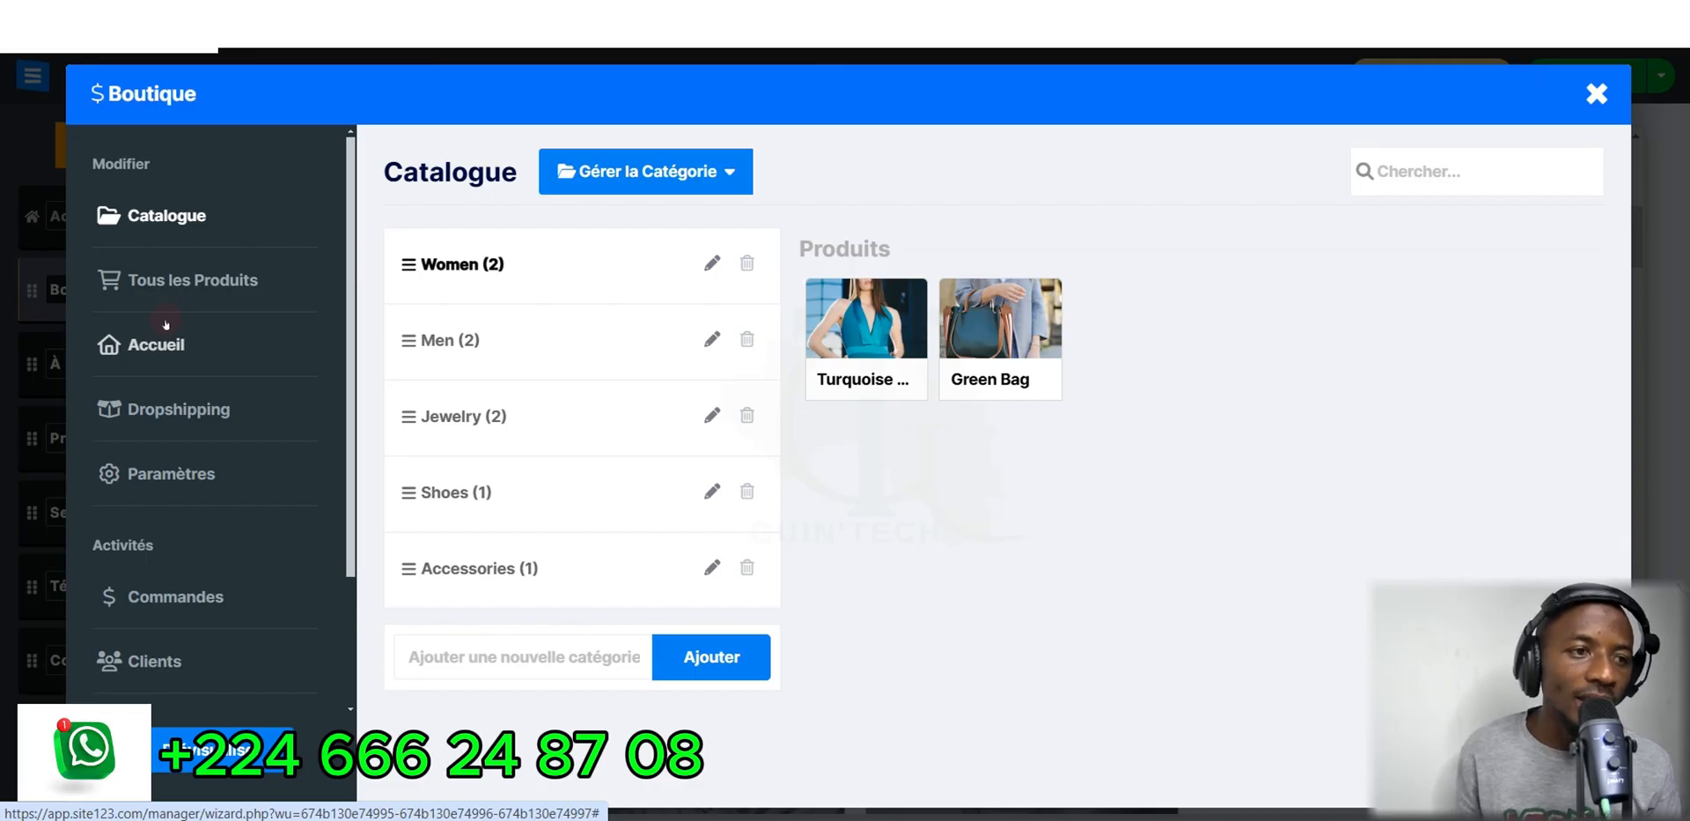
left_click(160, 282)
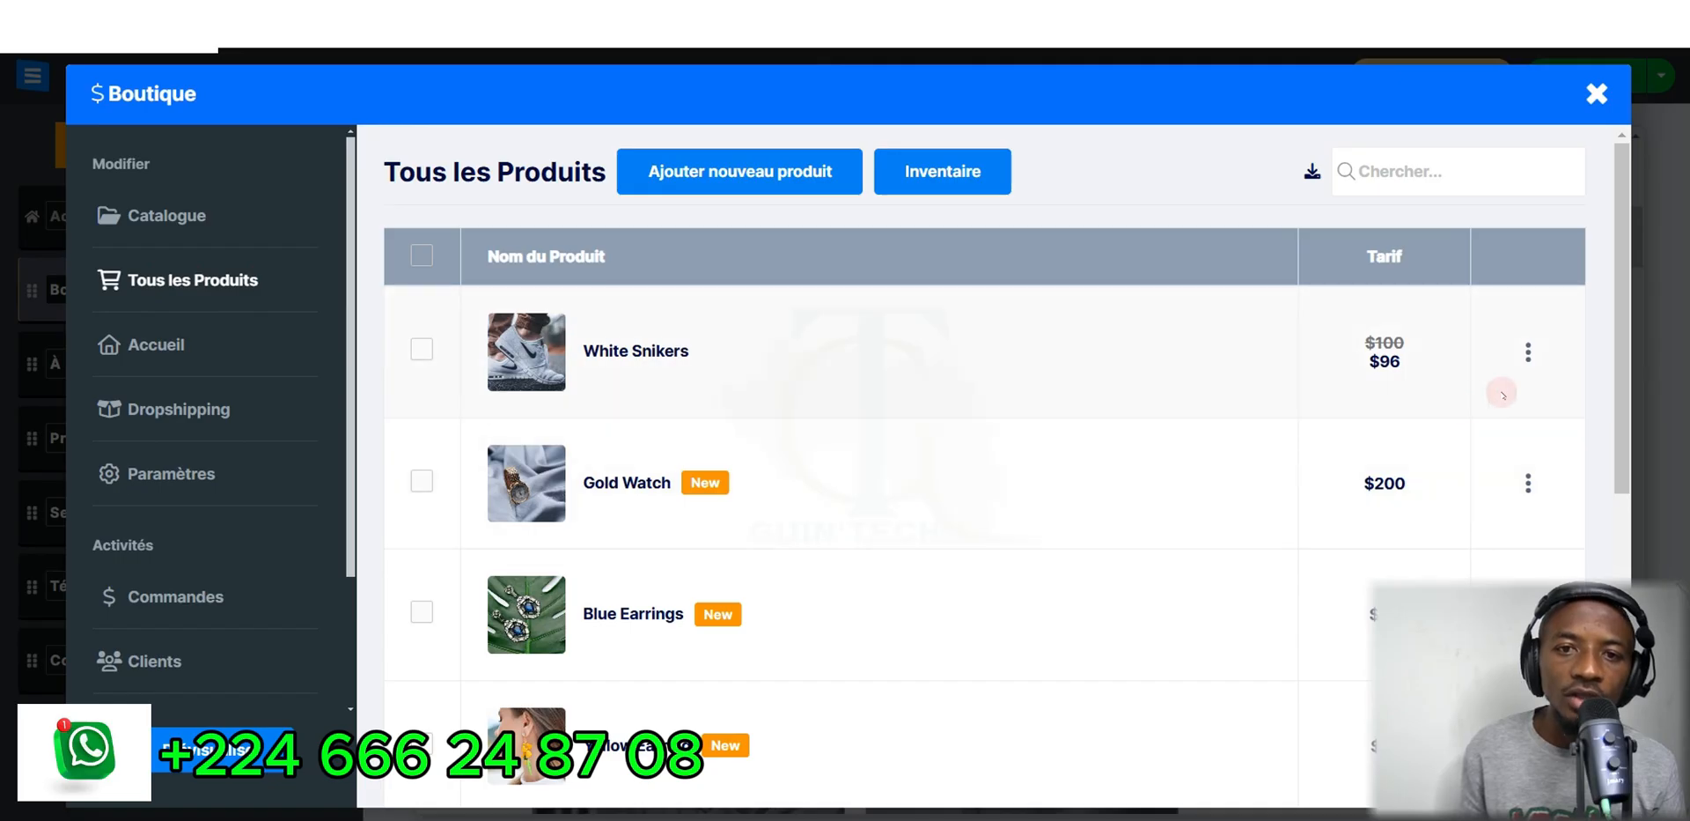
left_click(1528, 353)
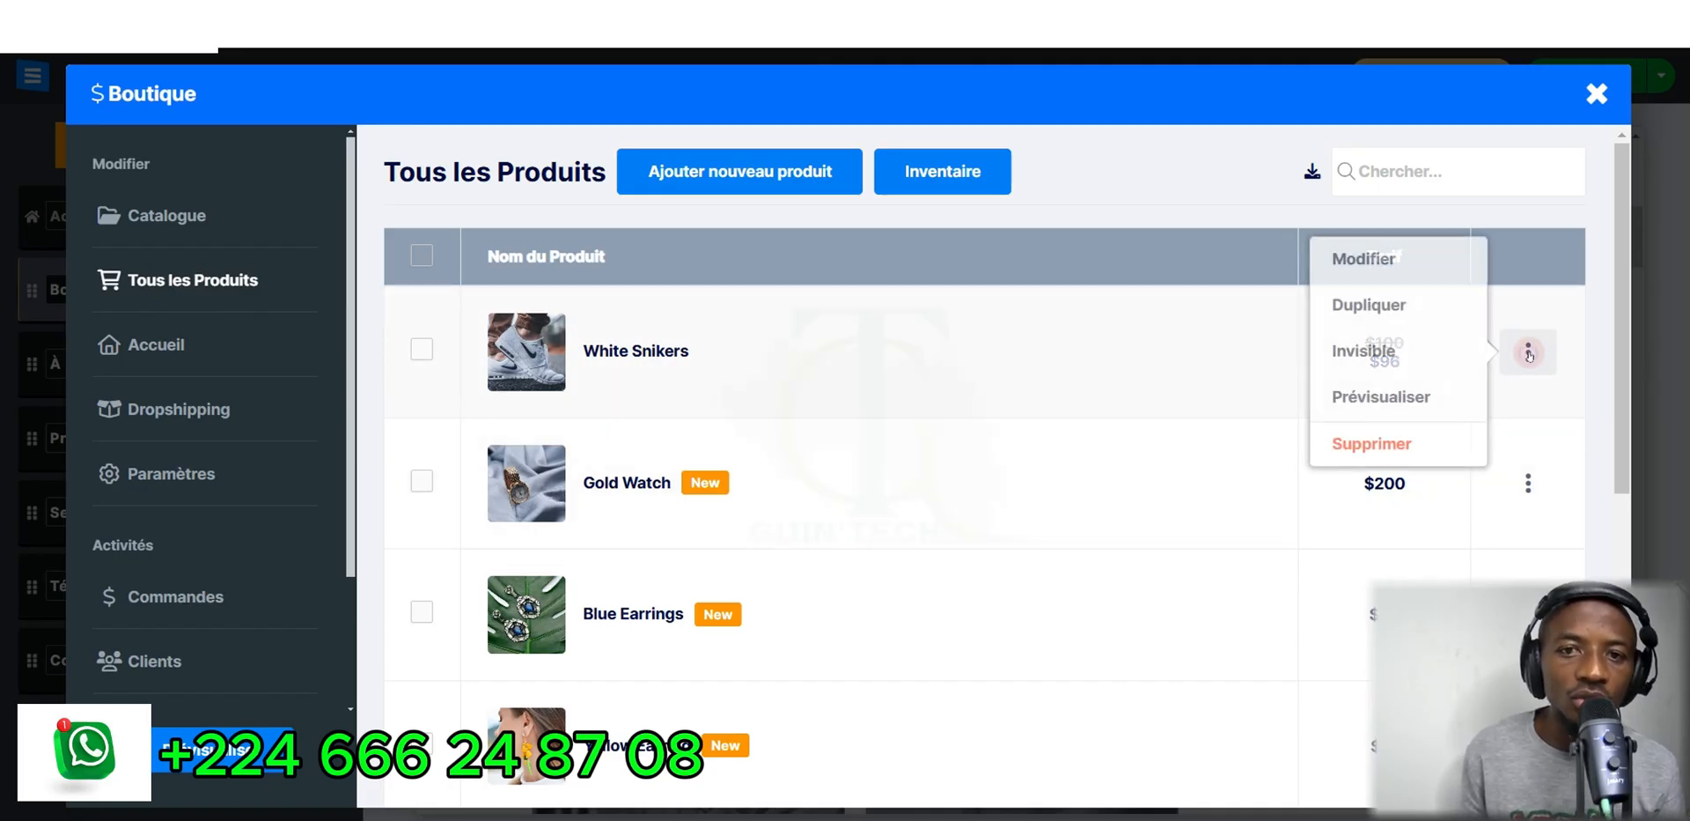
left_click(1361, 261)
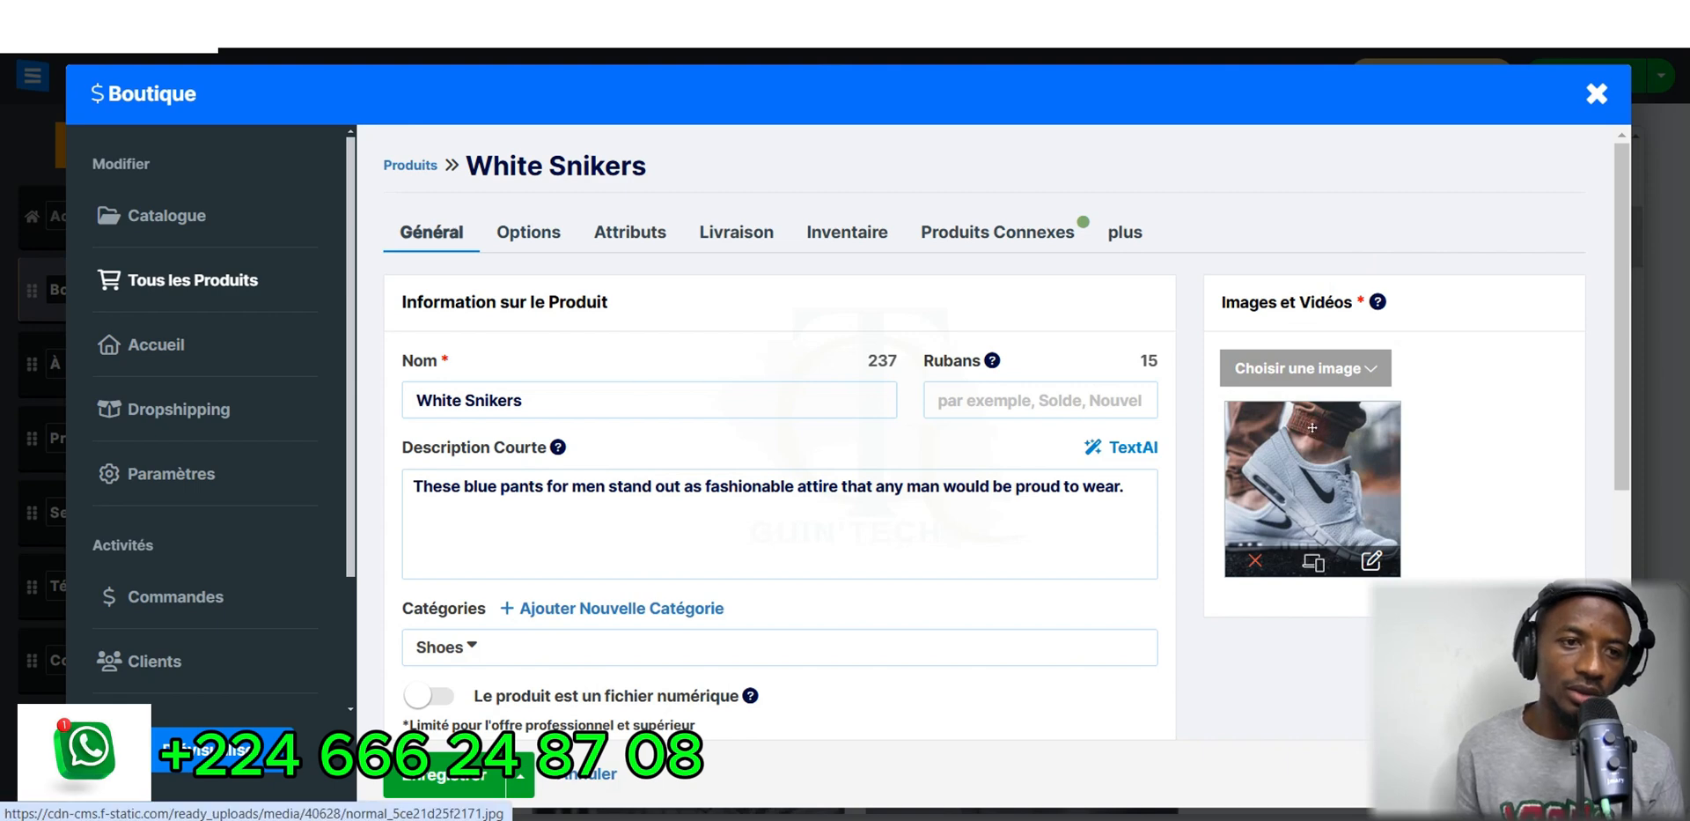
- Replace the White Snikers product's photo by uploading the FOUR image from the Téléchargements folder and removing the sneaker image
left_click(1315, 370)
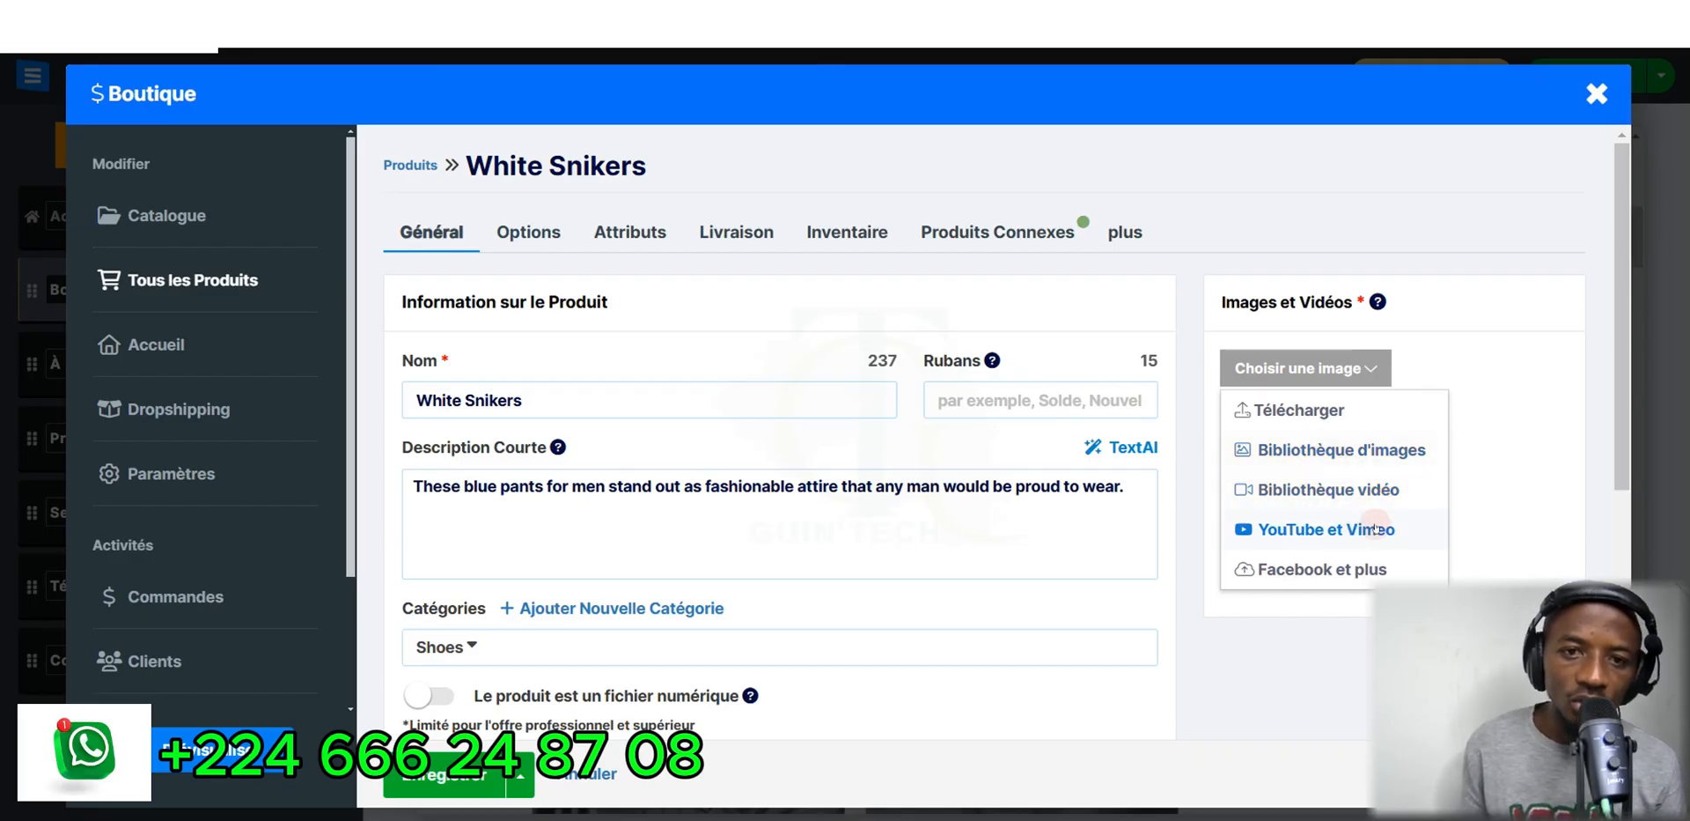
left_click(1337, 569)
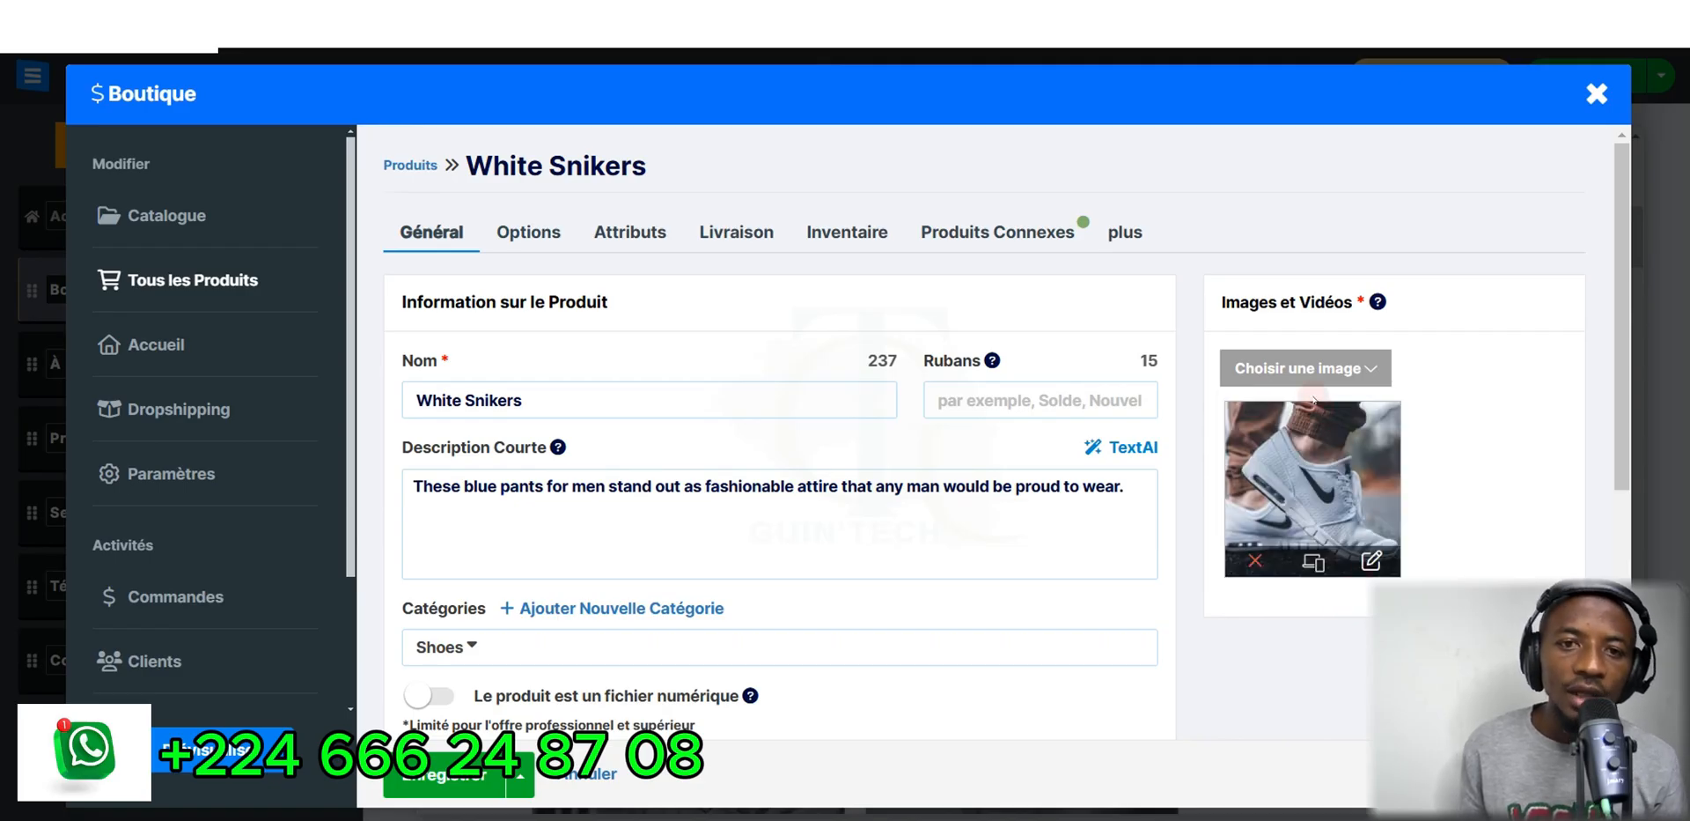
left_click(1308, 370)
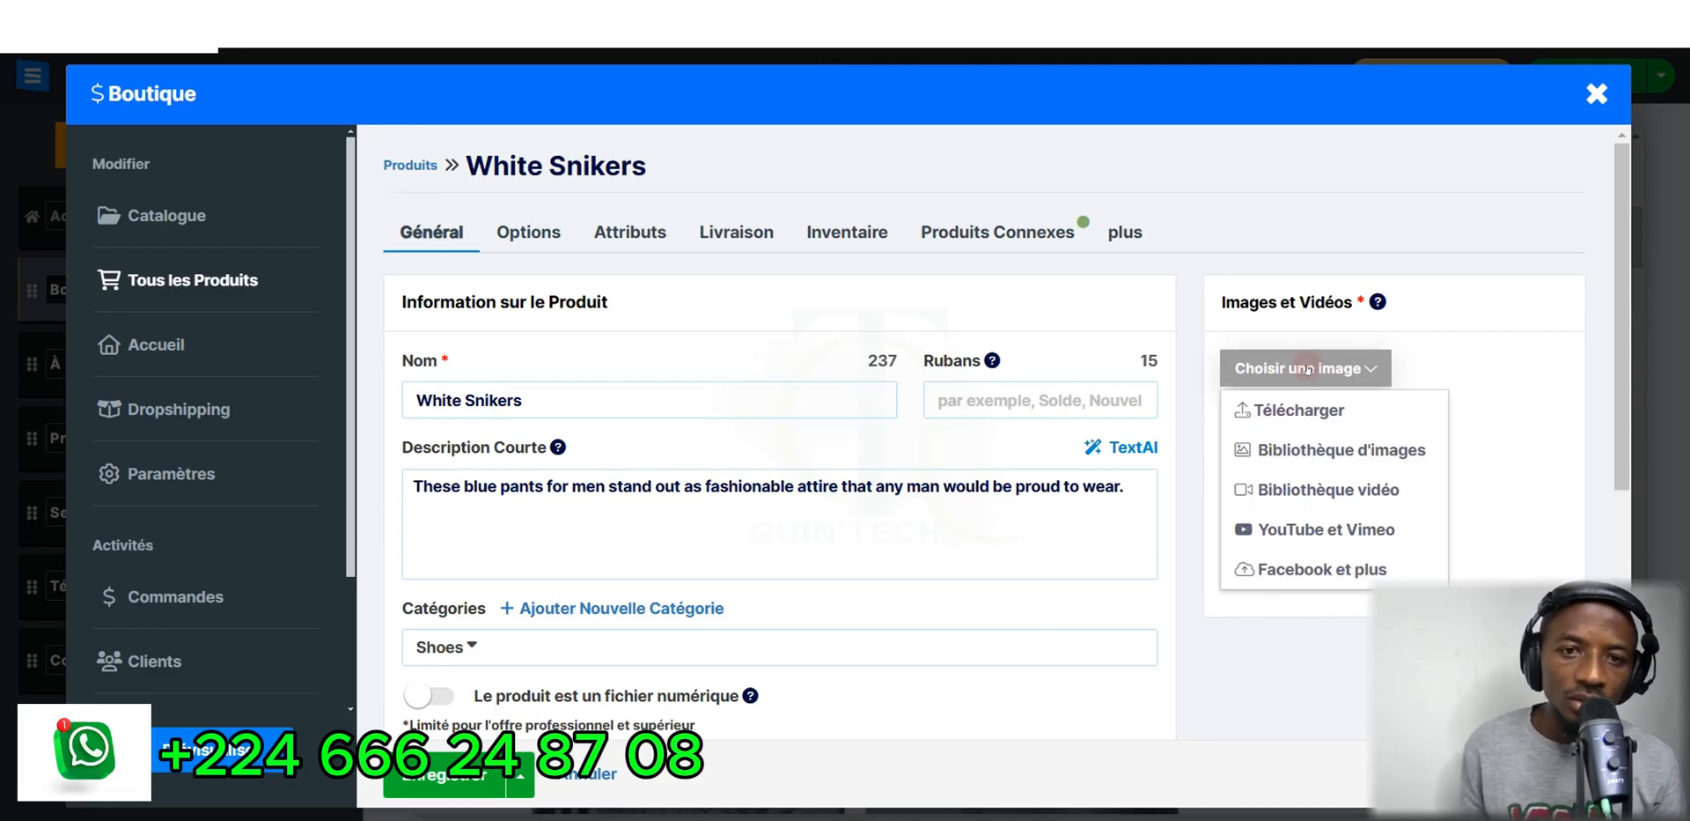
left_click(1315, 411)
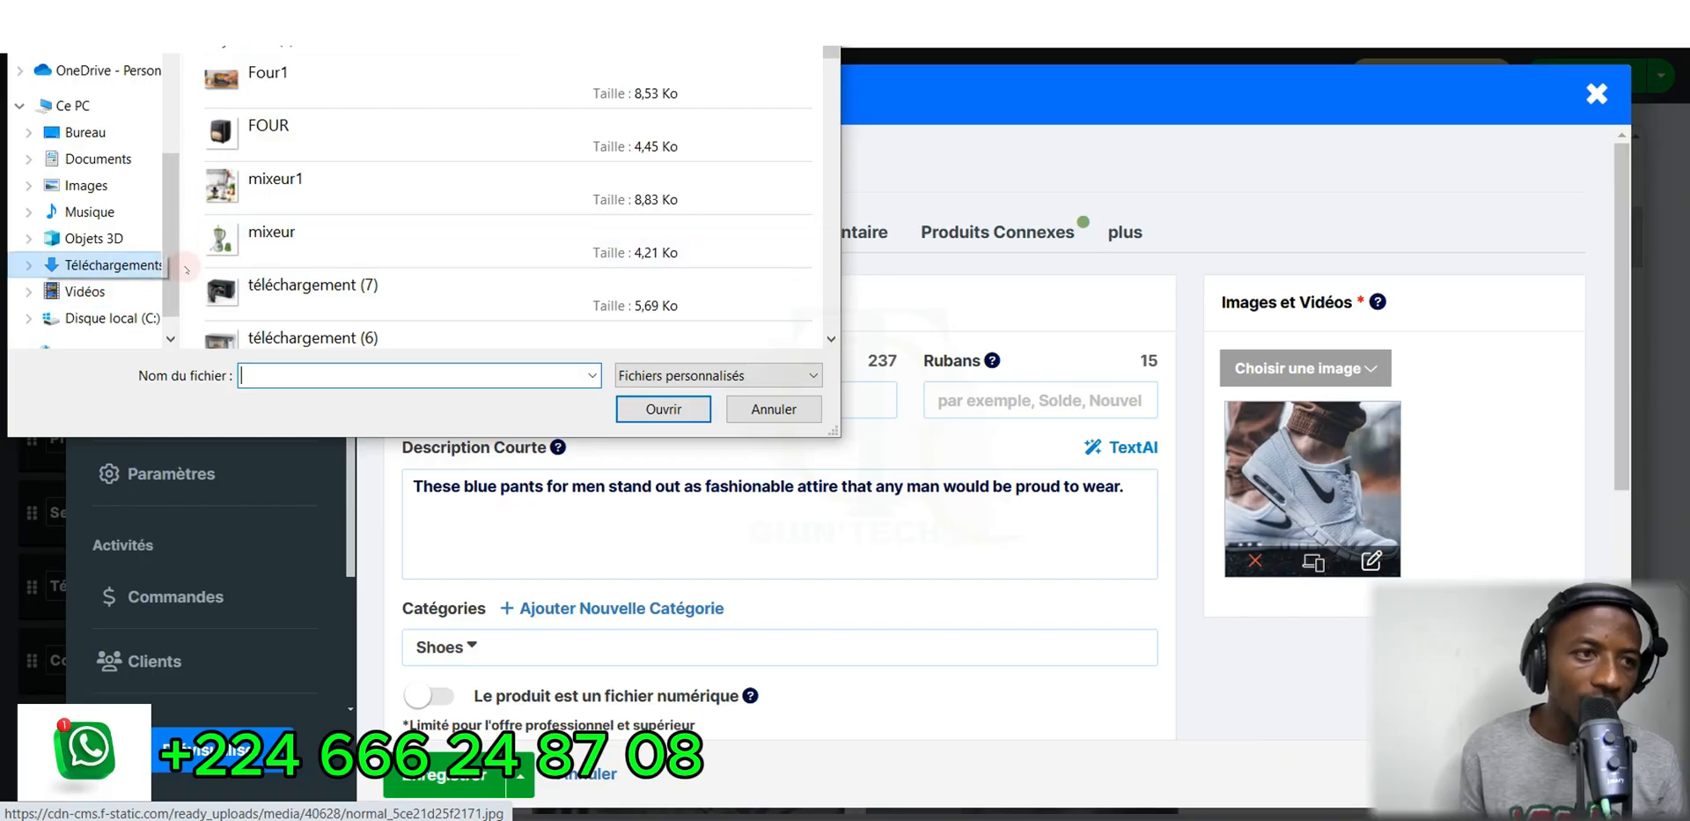
mouse_move(169, 233)
left_mouse_down()
mouse_move(167, 132)
mouse_move(165, 246)
left_mouse_up()
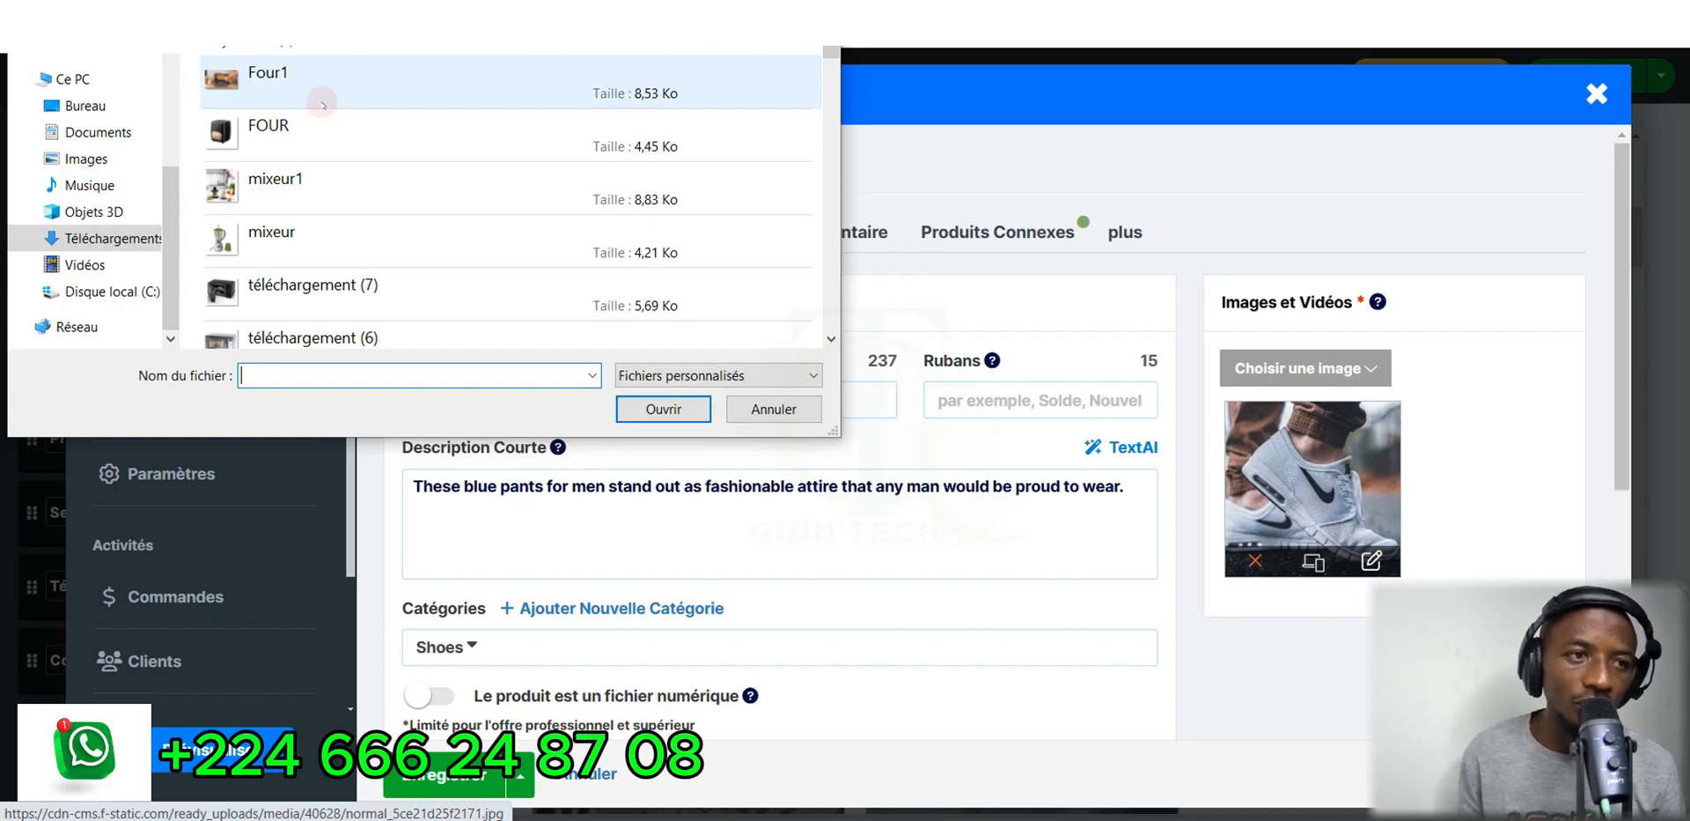
left_click(321, 138)
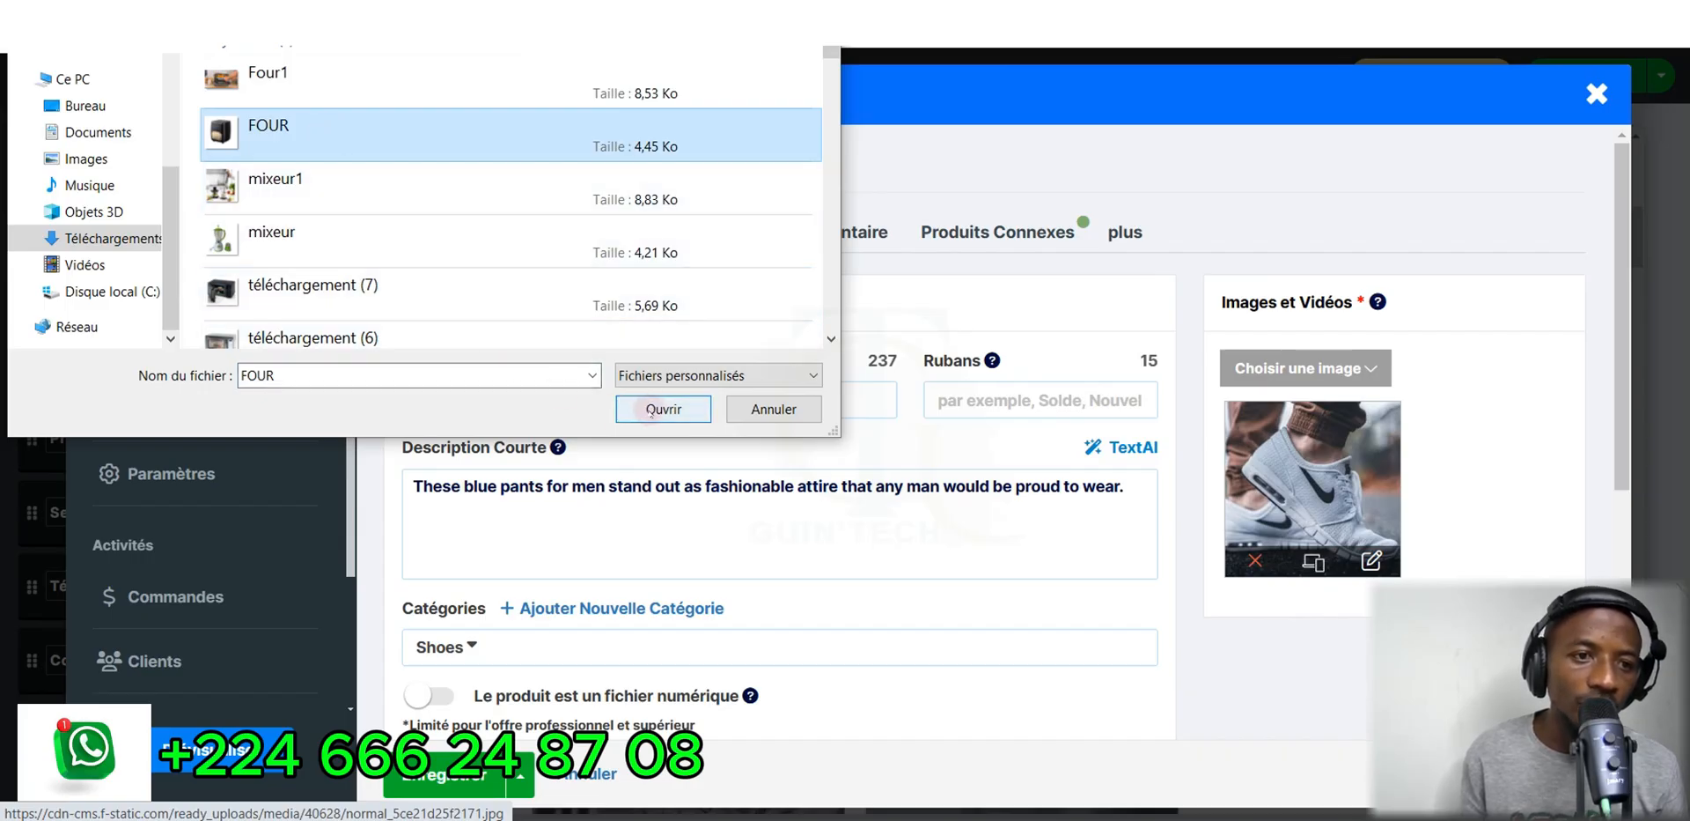
left_click(674, 410)
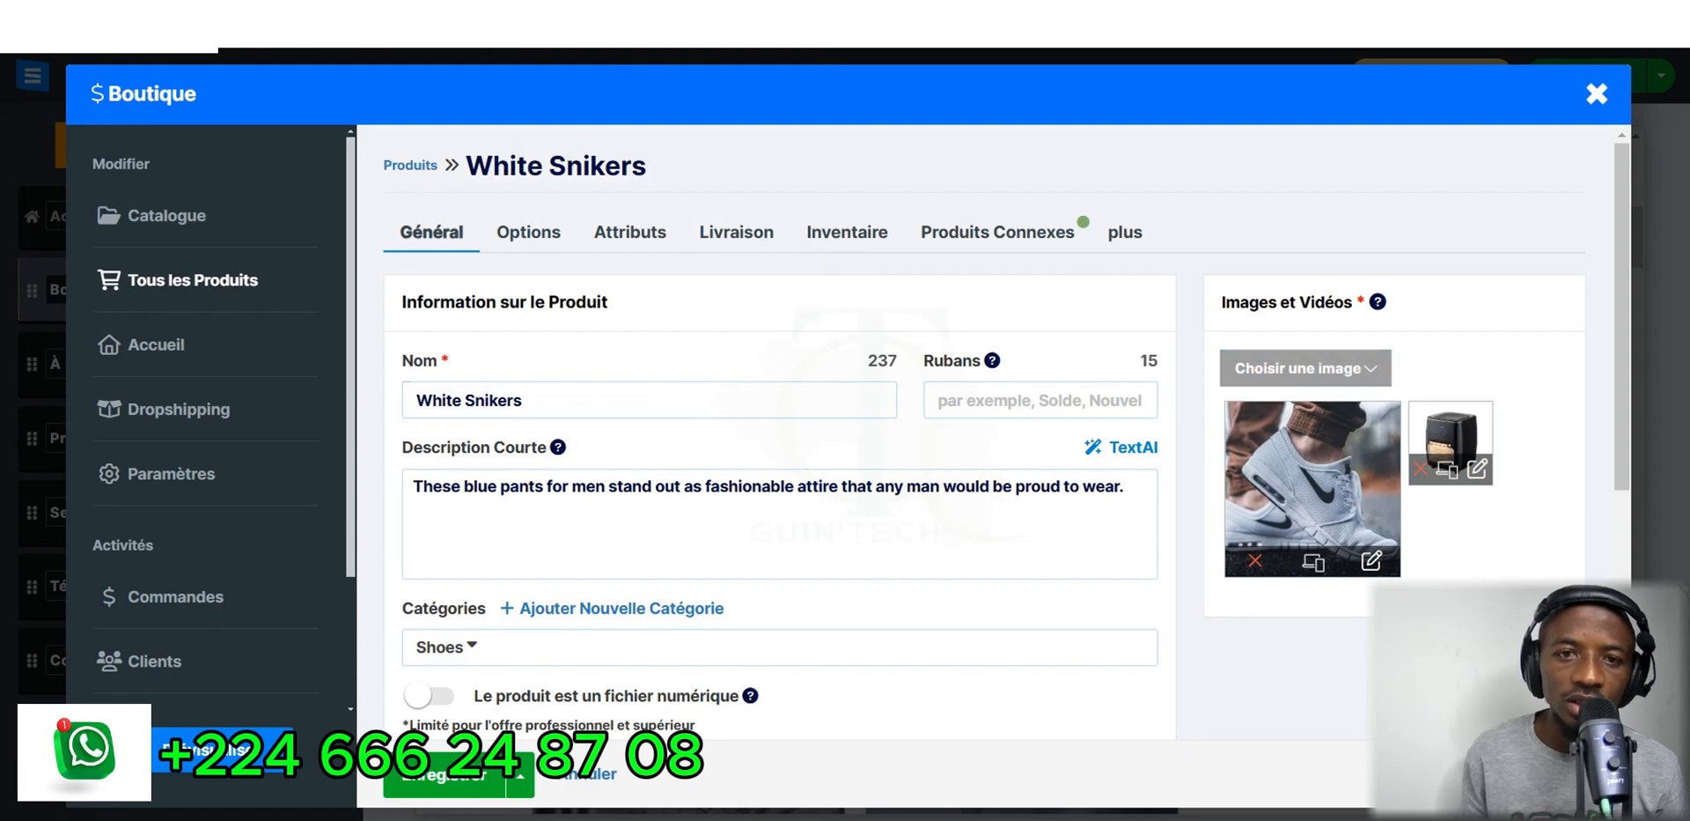
left_click(1254, 562)
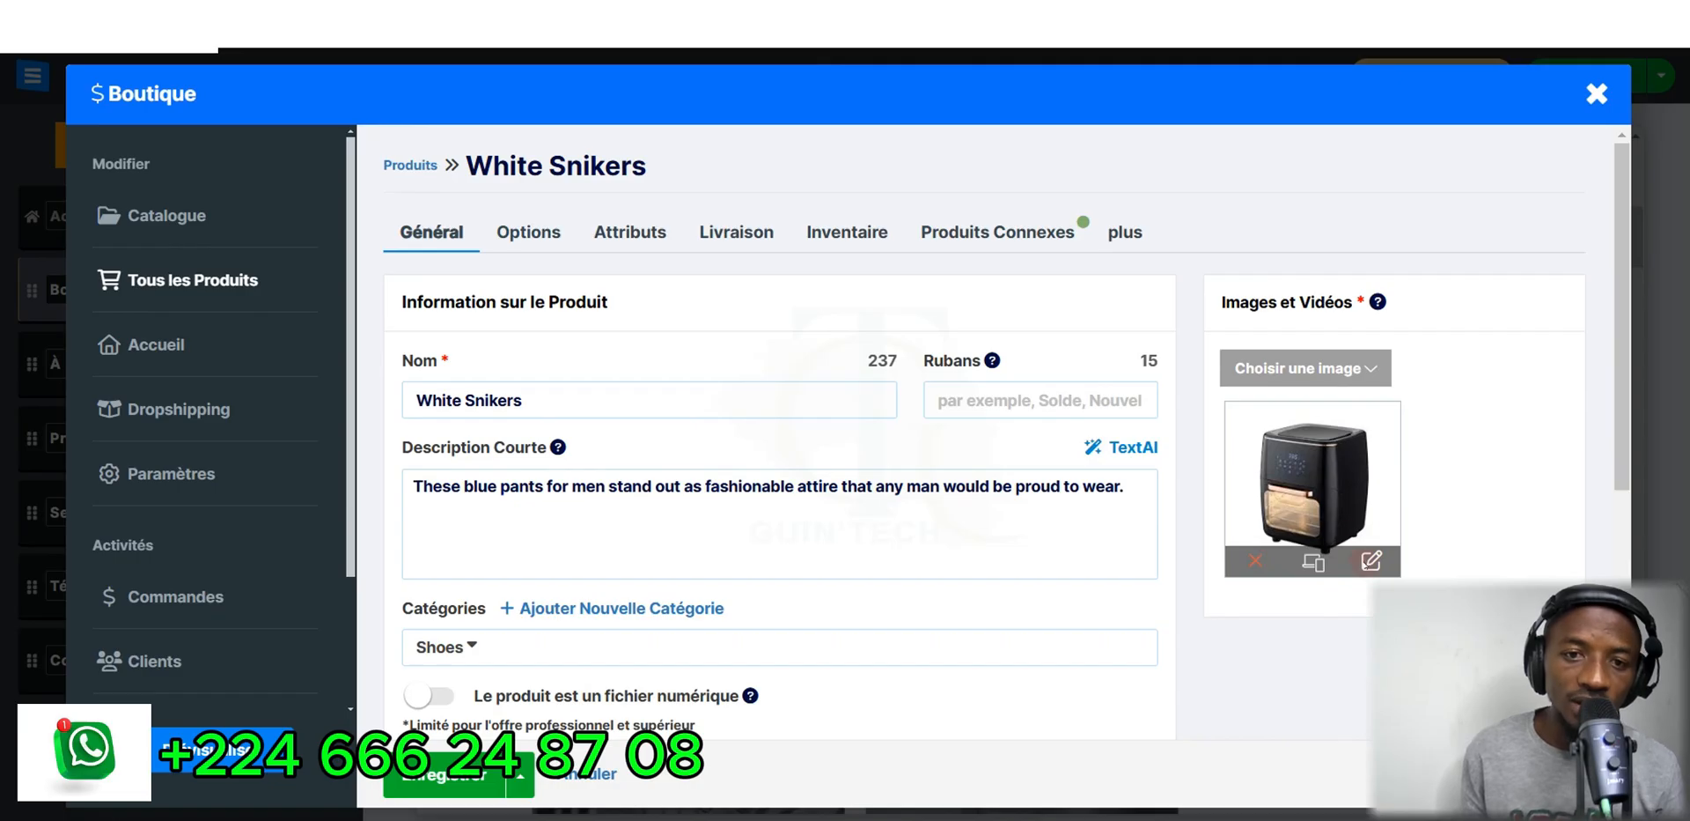
- Upload the Four1 image as a second picture of the product
left_click(1355, 372)
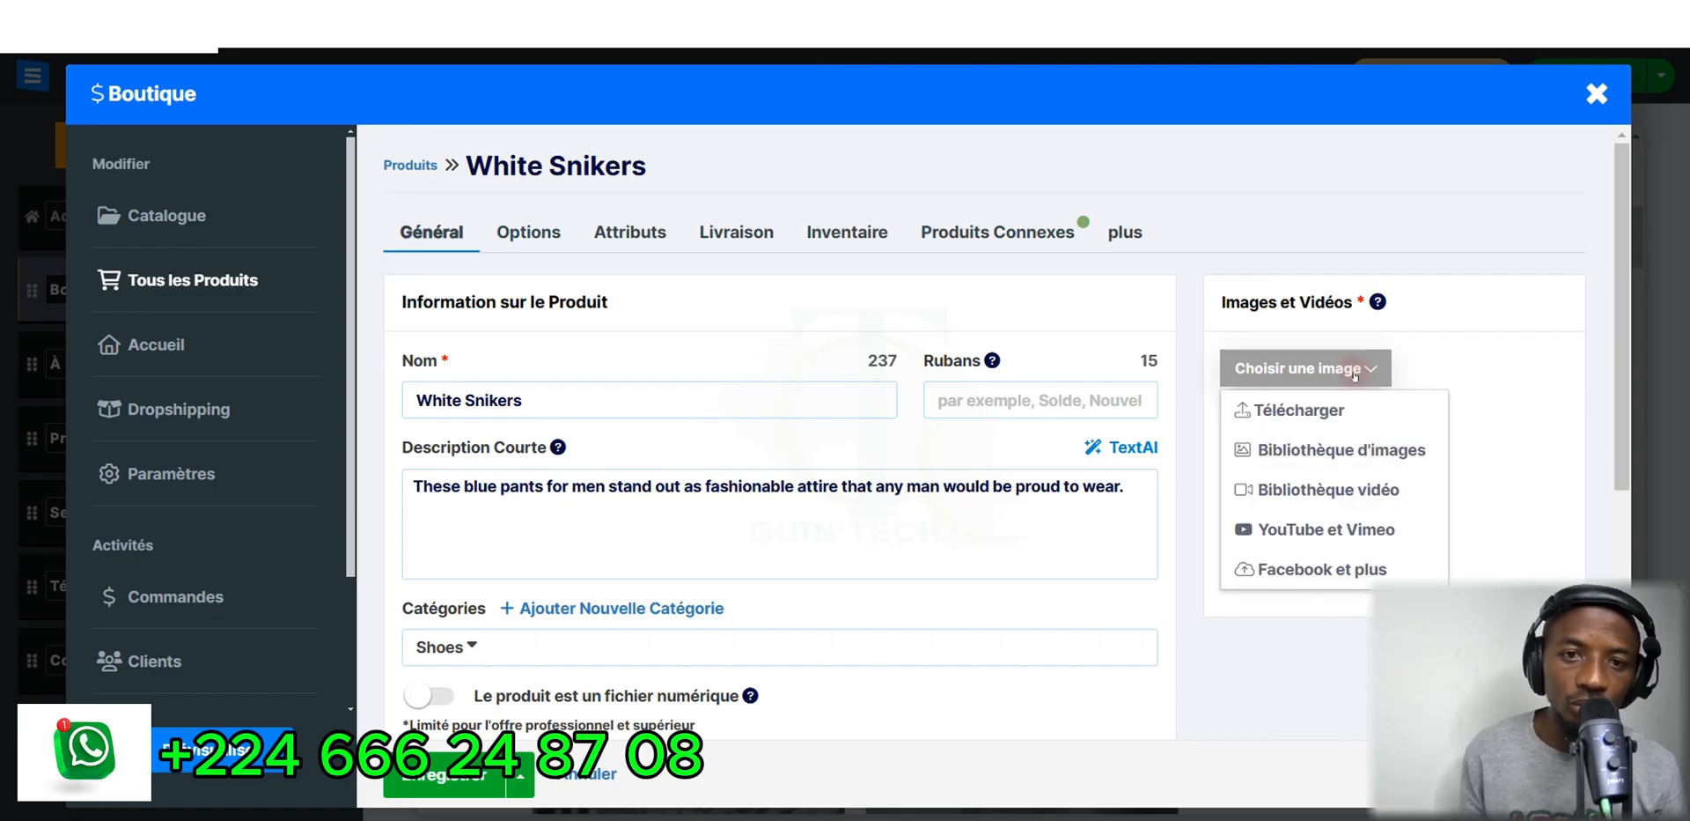
left_click(1324, 415)
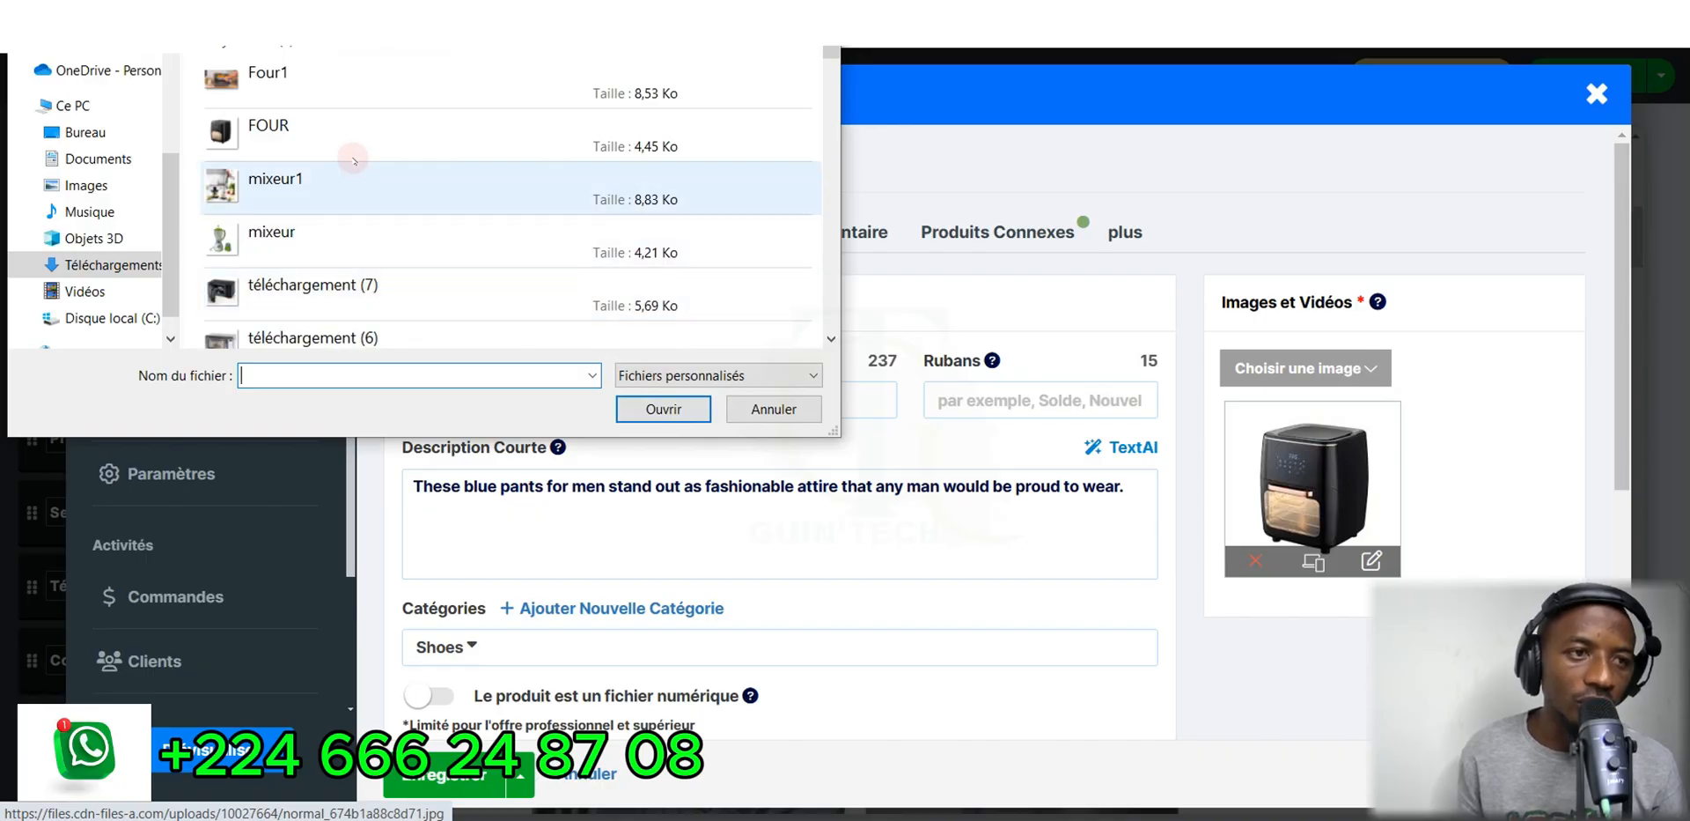
left_click(293, 95)
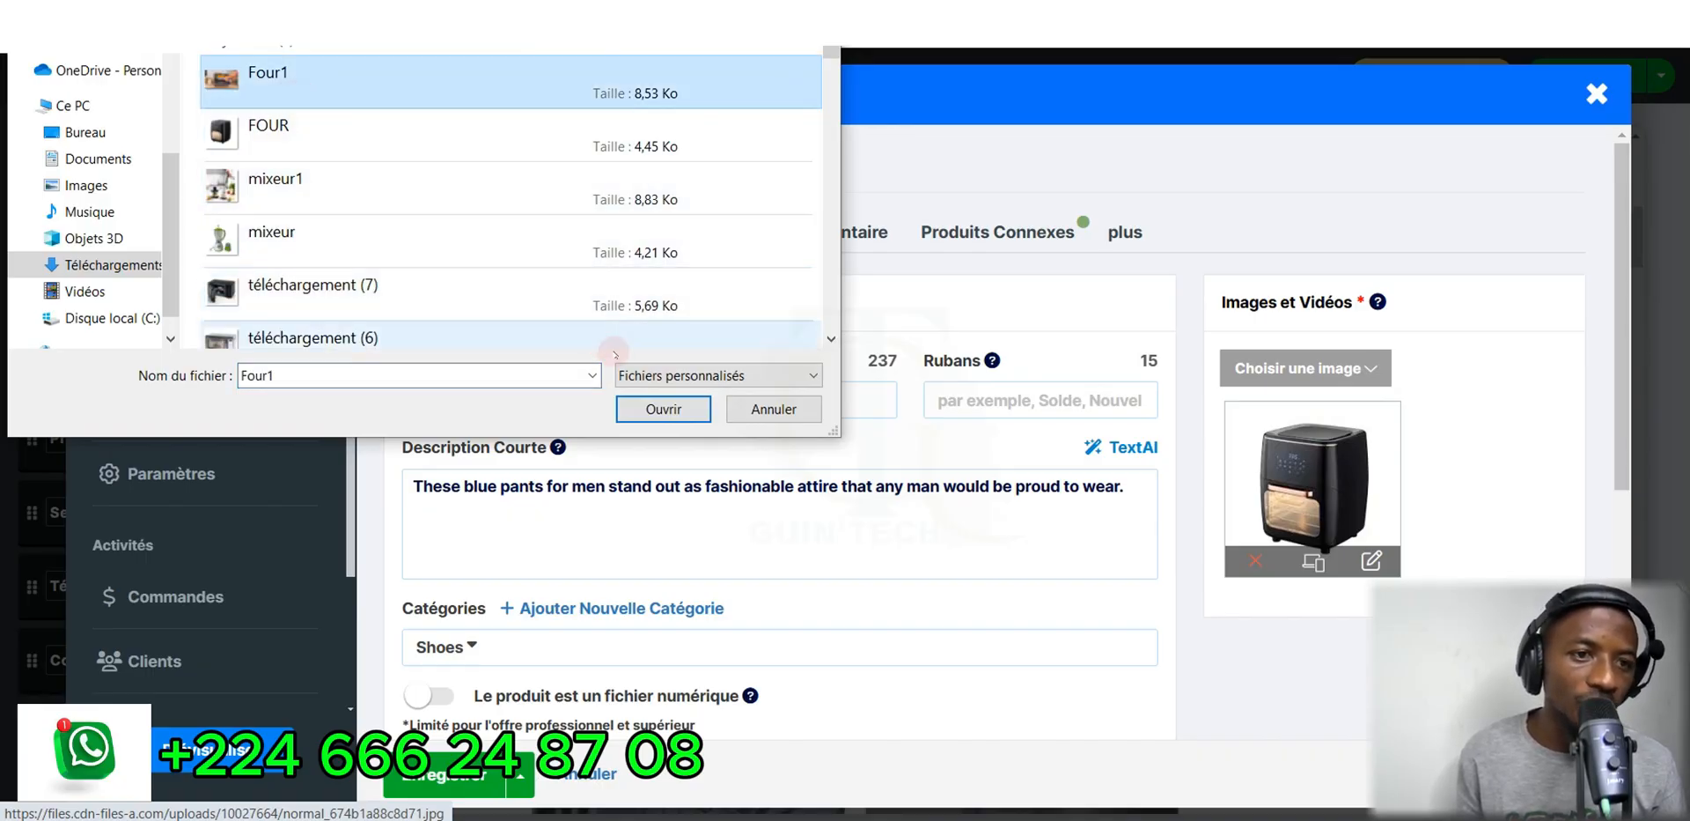
left_click(686, 412)
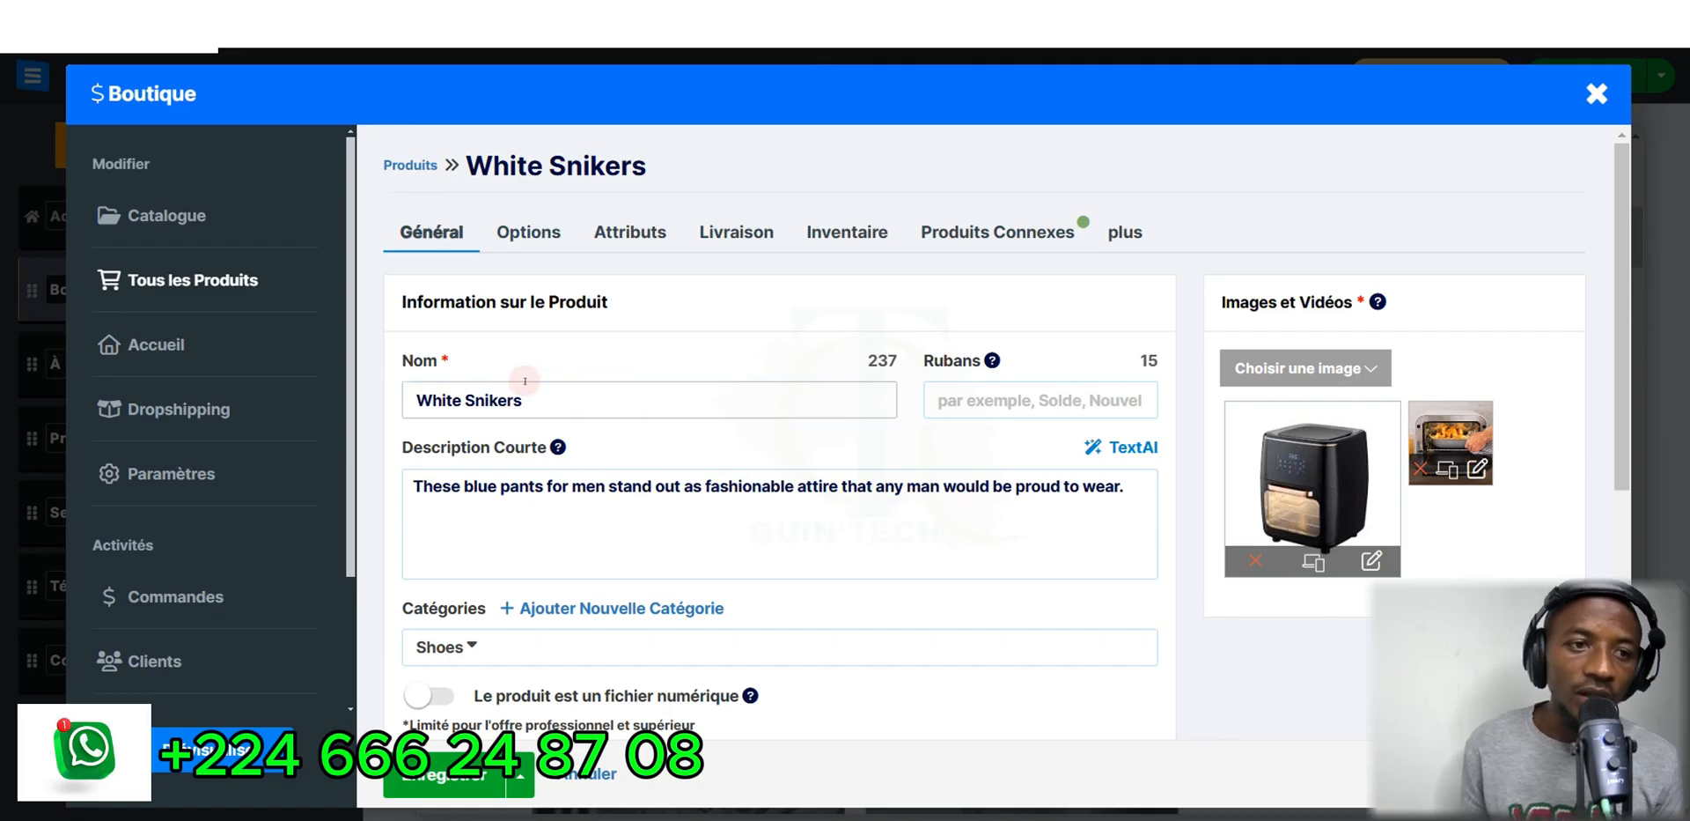
- Rename the product as FOUR ELECTRONIQUE
left_click_drag(527, 399, 407, 399)
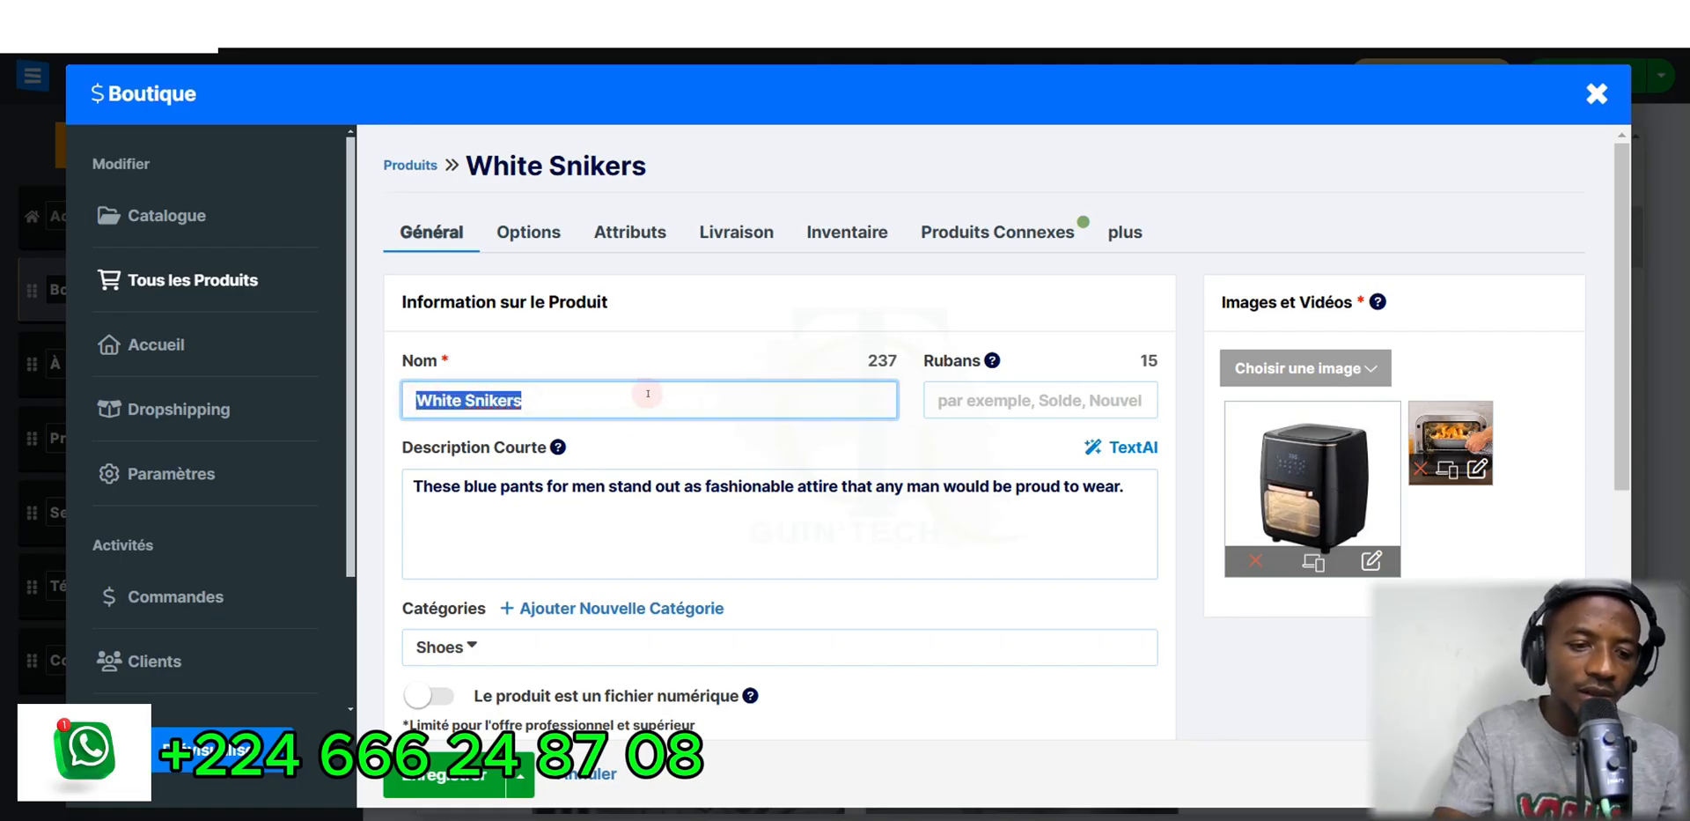
type("FOUR")
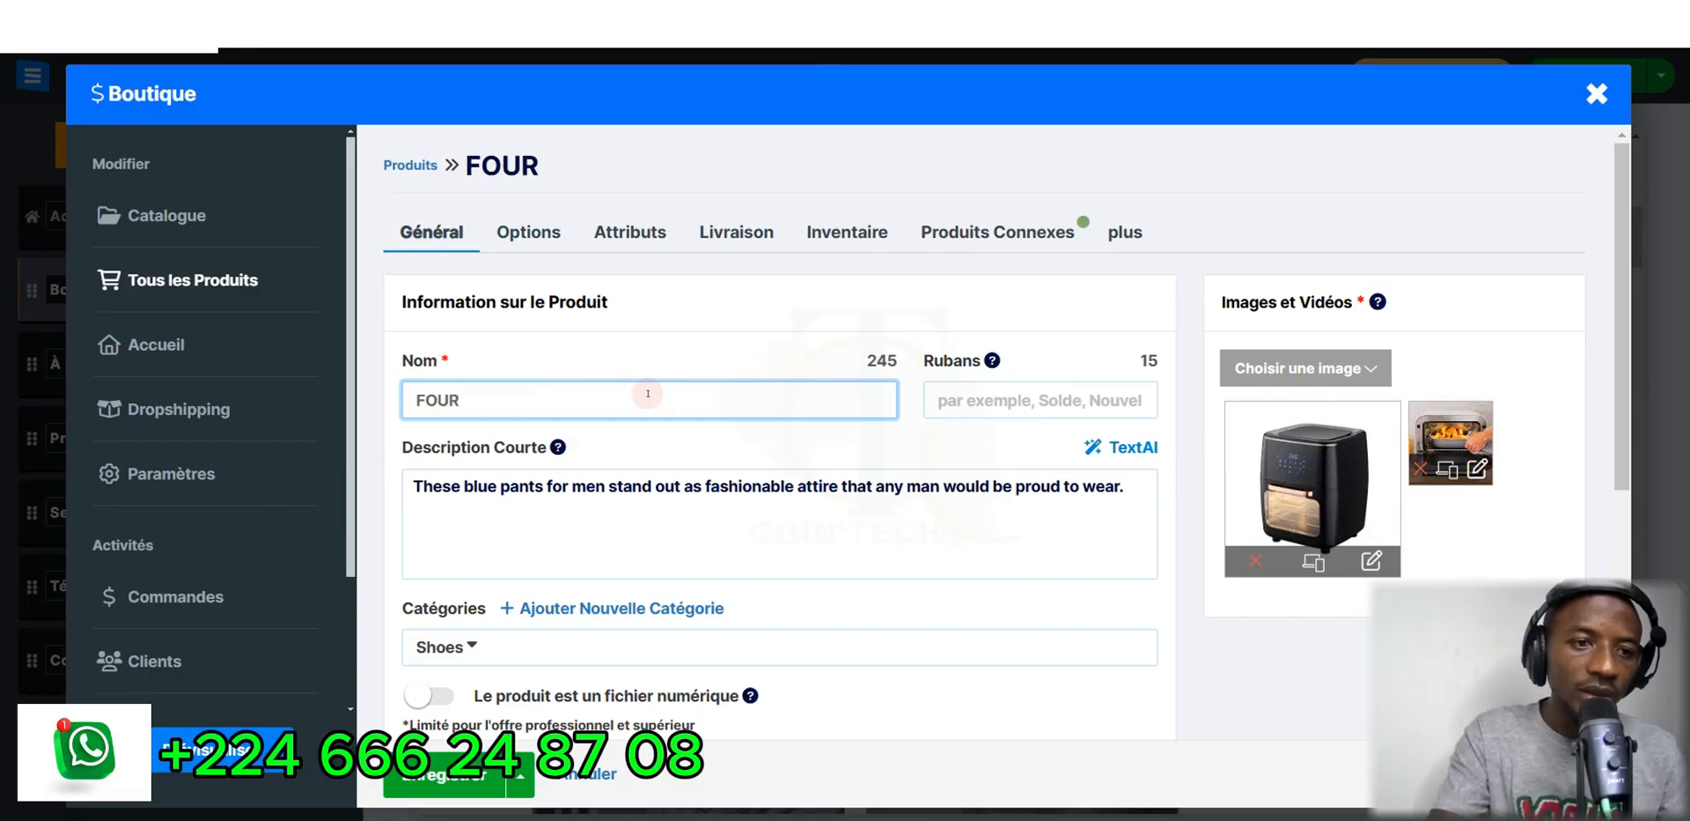
type(" E")
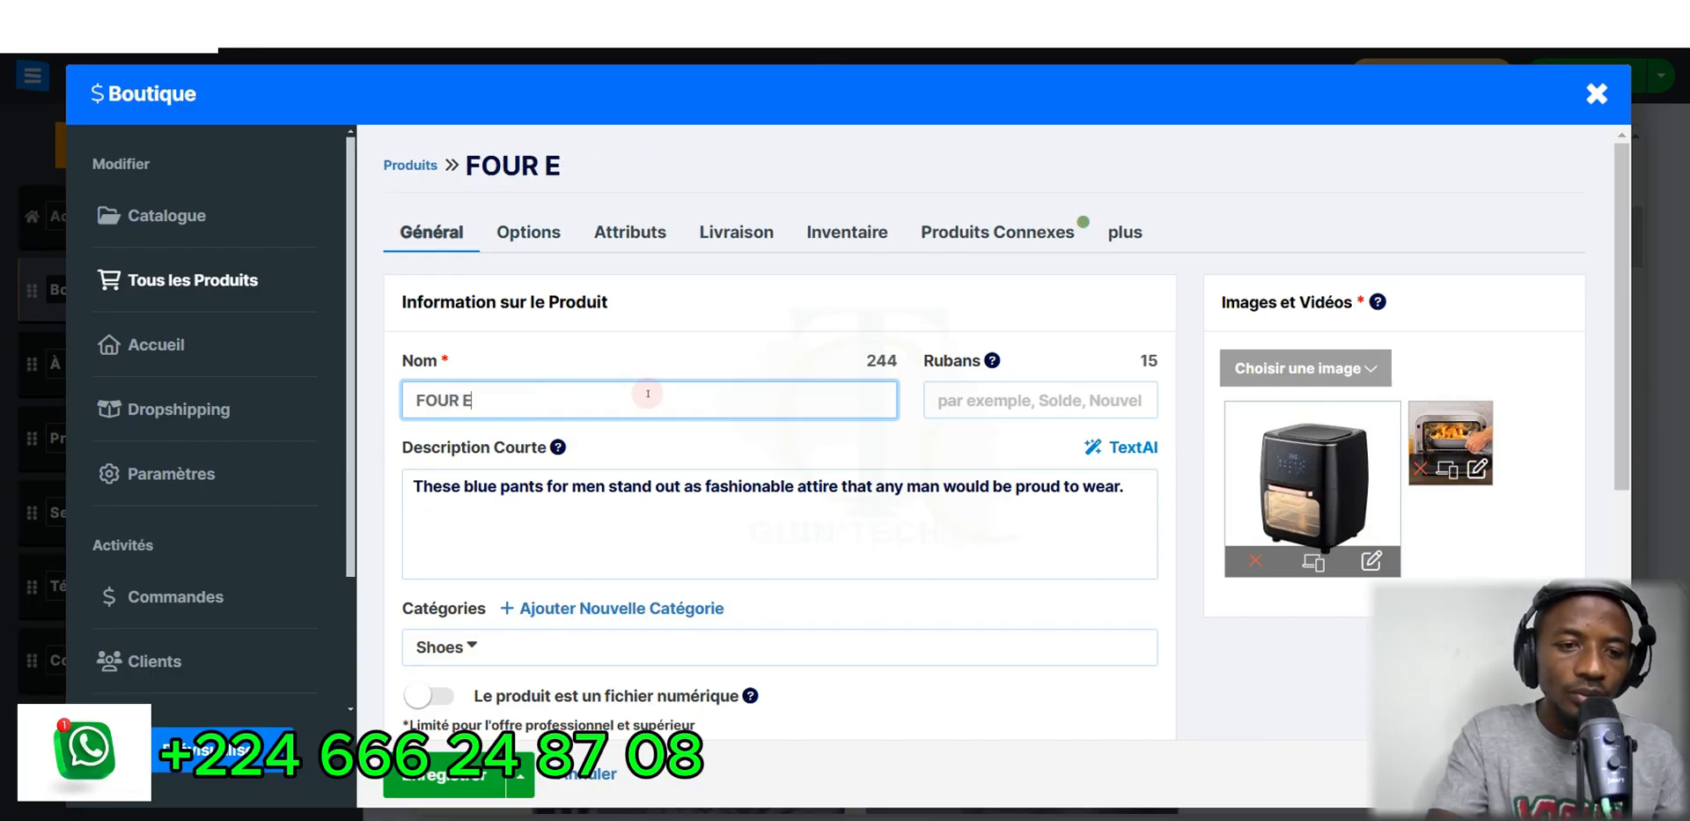
type("LECTRO")
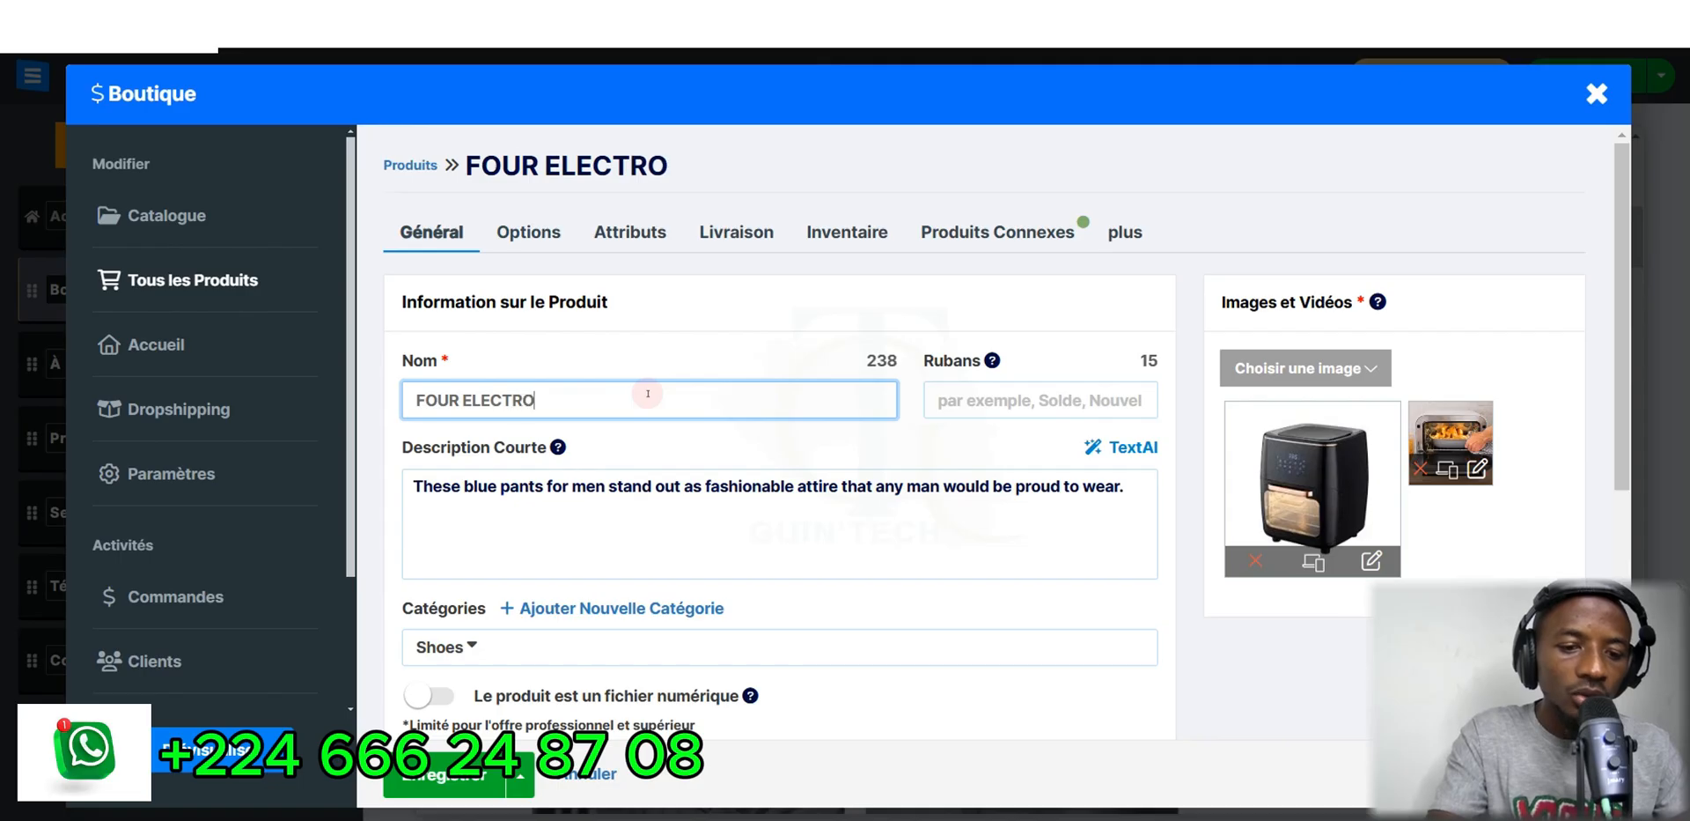
type("NIQUE")
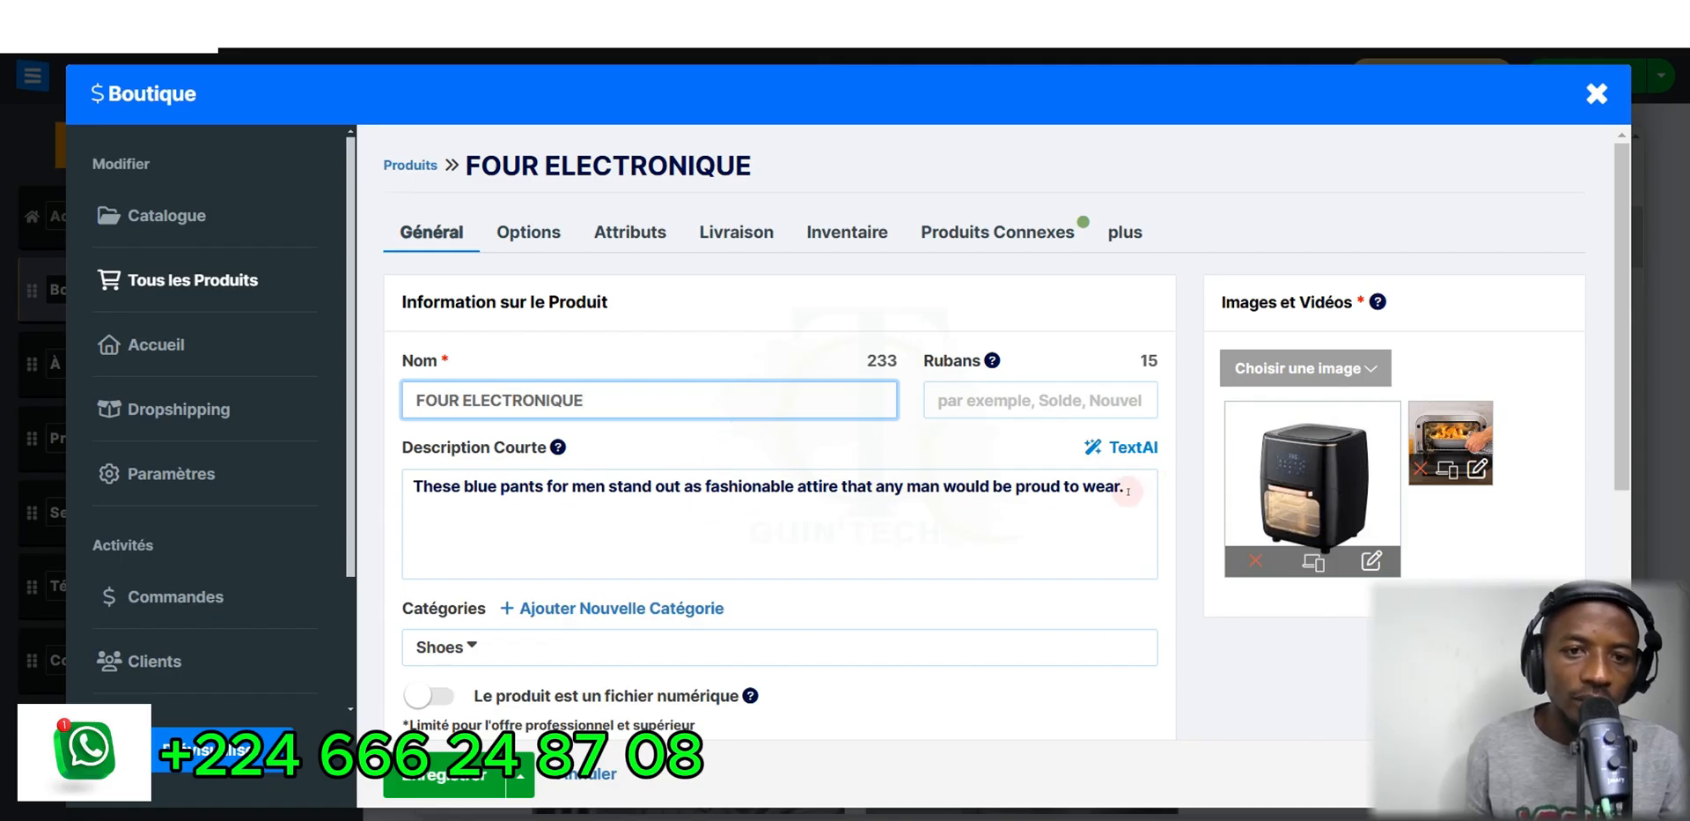
- Replace the product's short description with "Four de 220V 20L"
left_click_drag(1128, 491, 416, 516)
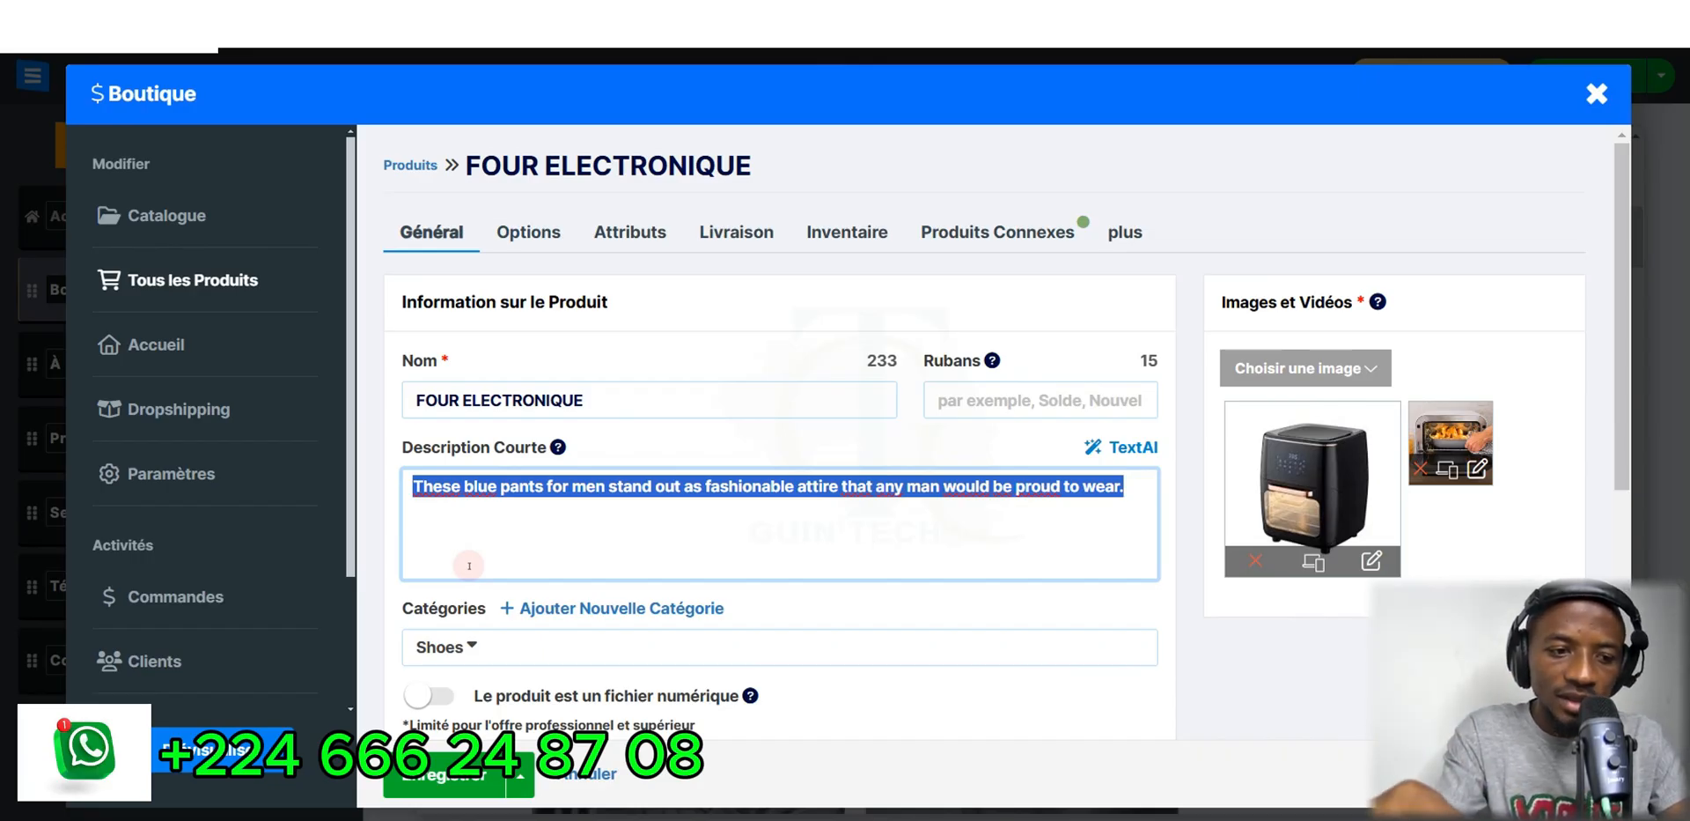
type("220V 20L")
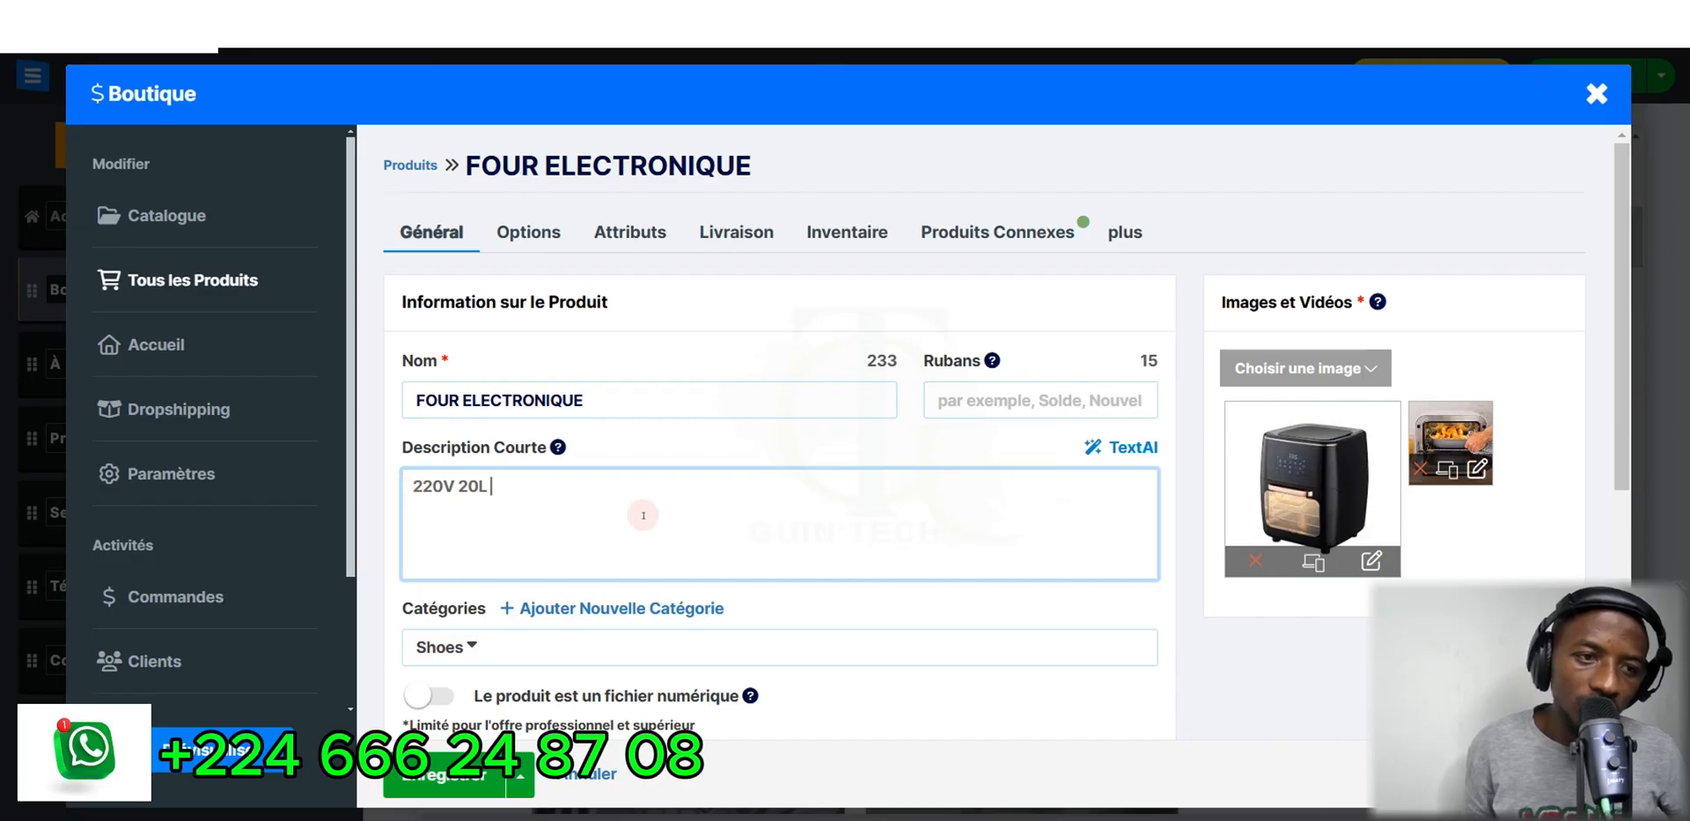
left_click(417, 487)
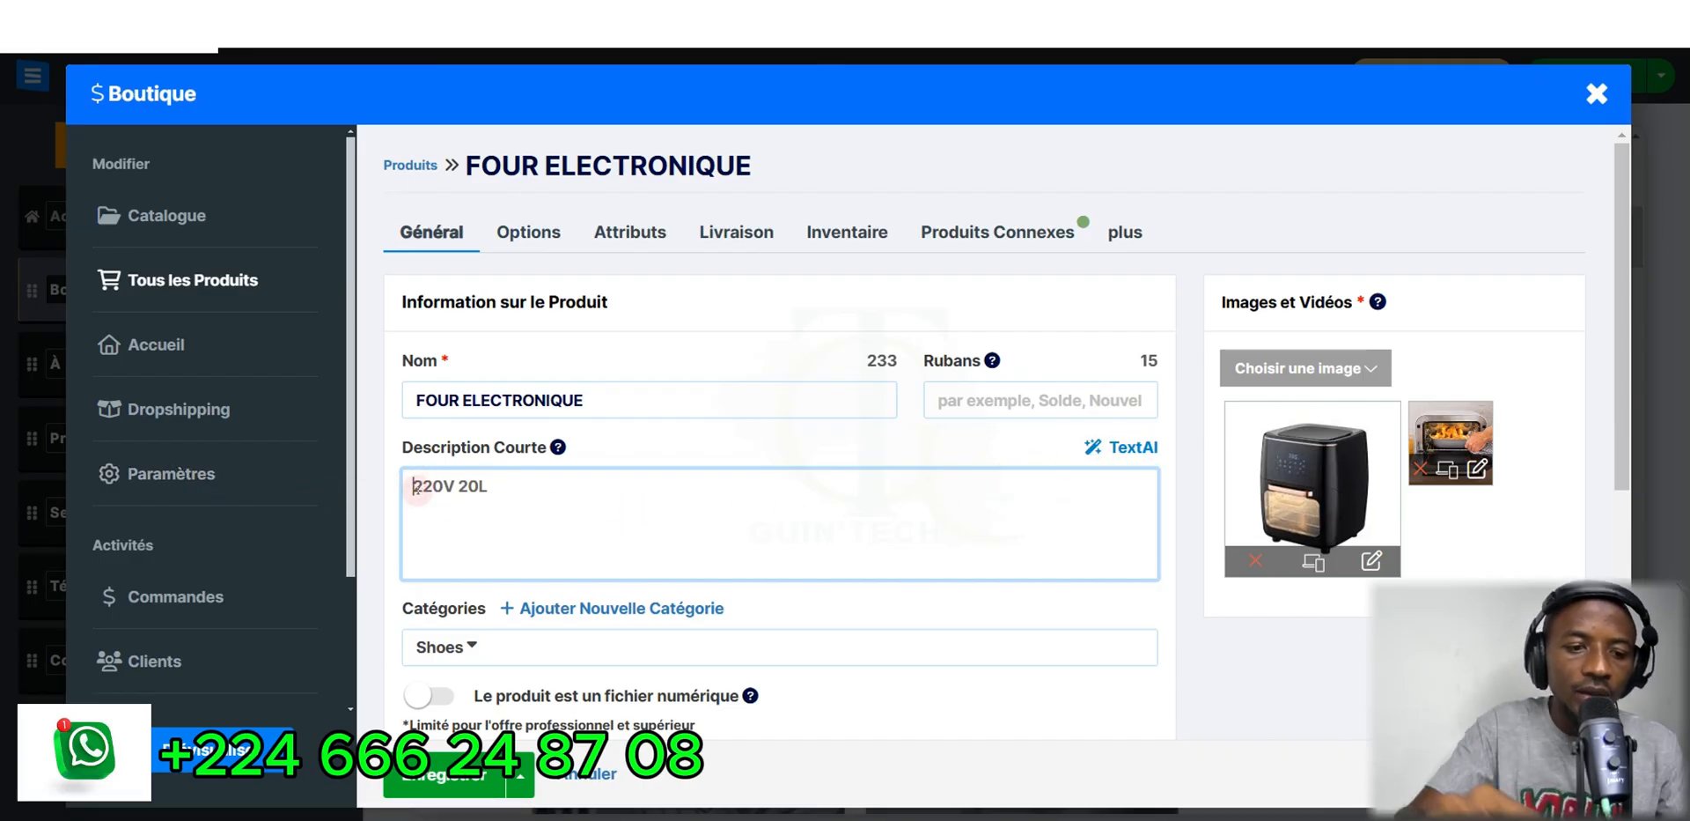
type("Four")
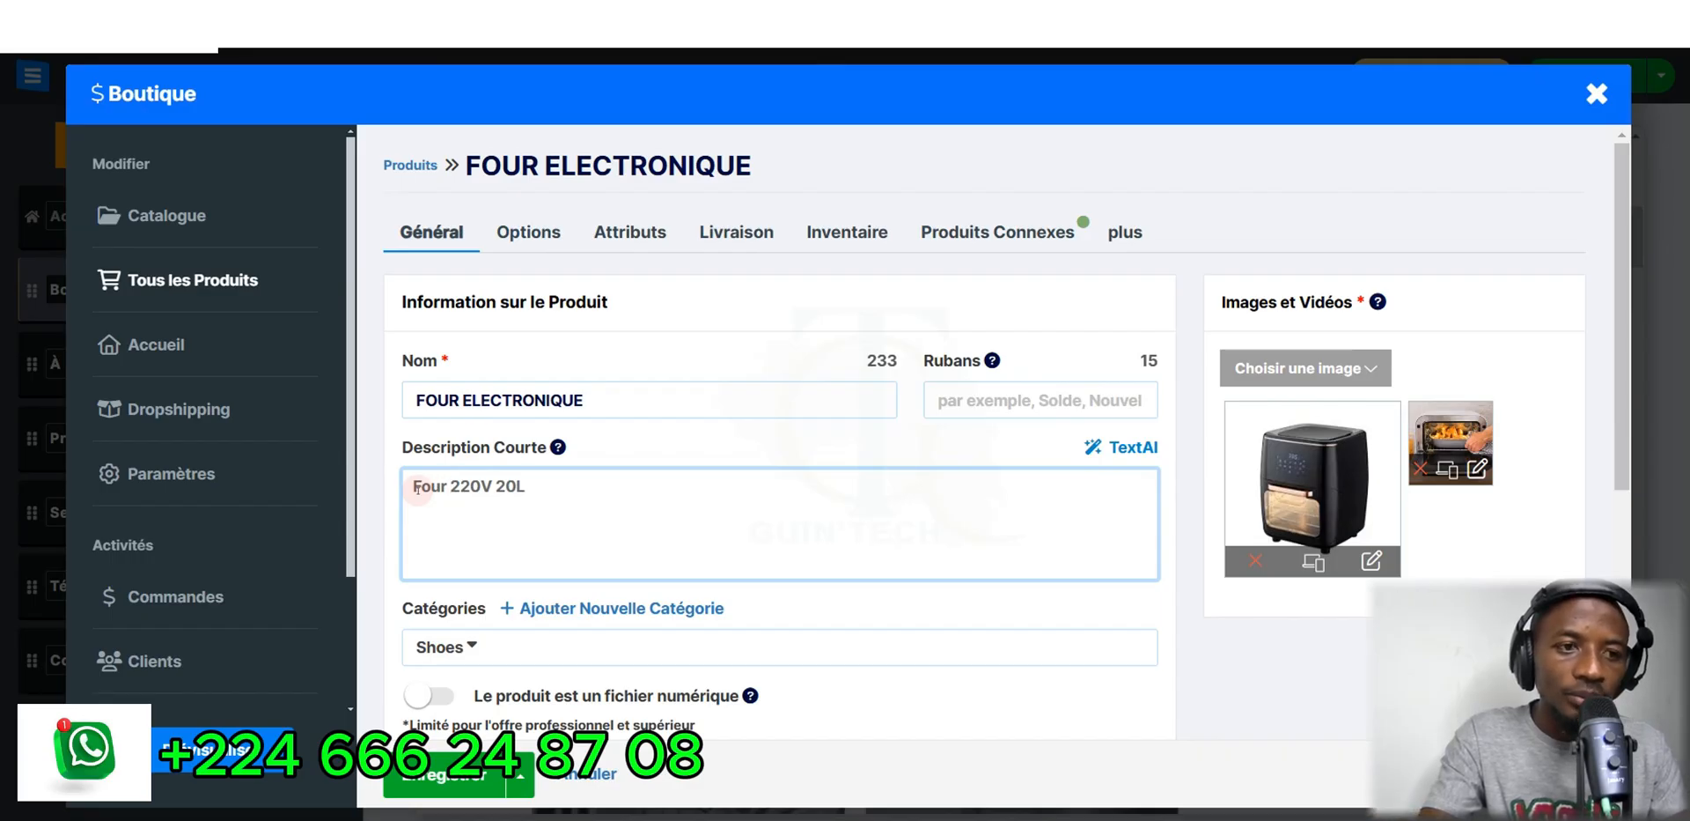
type("de")
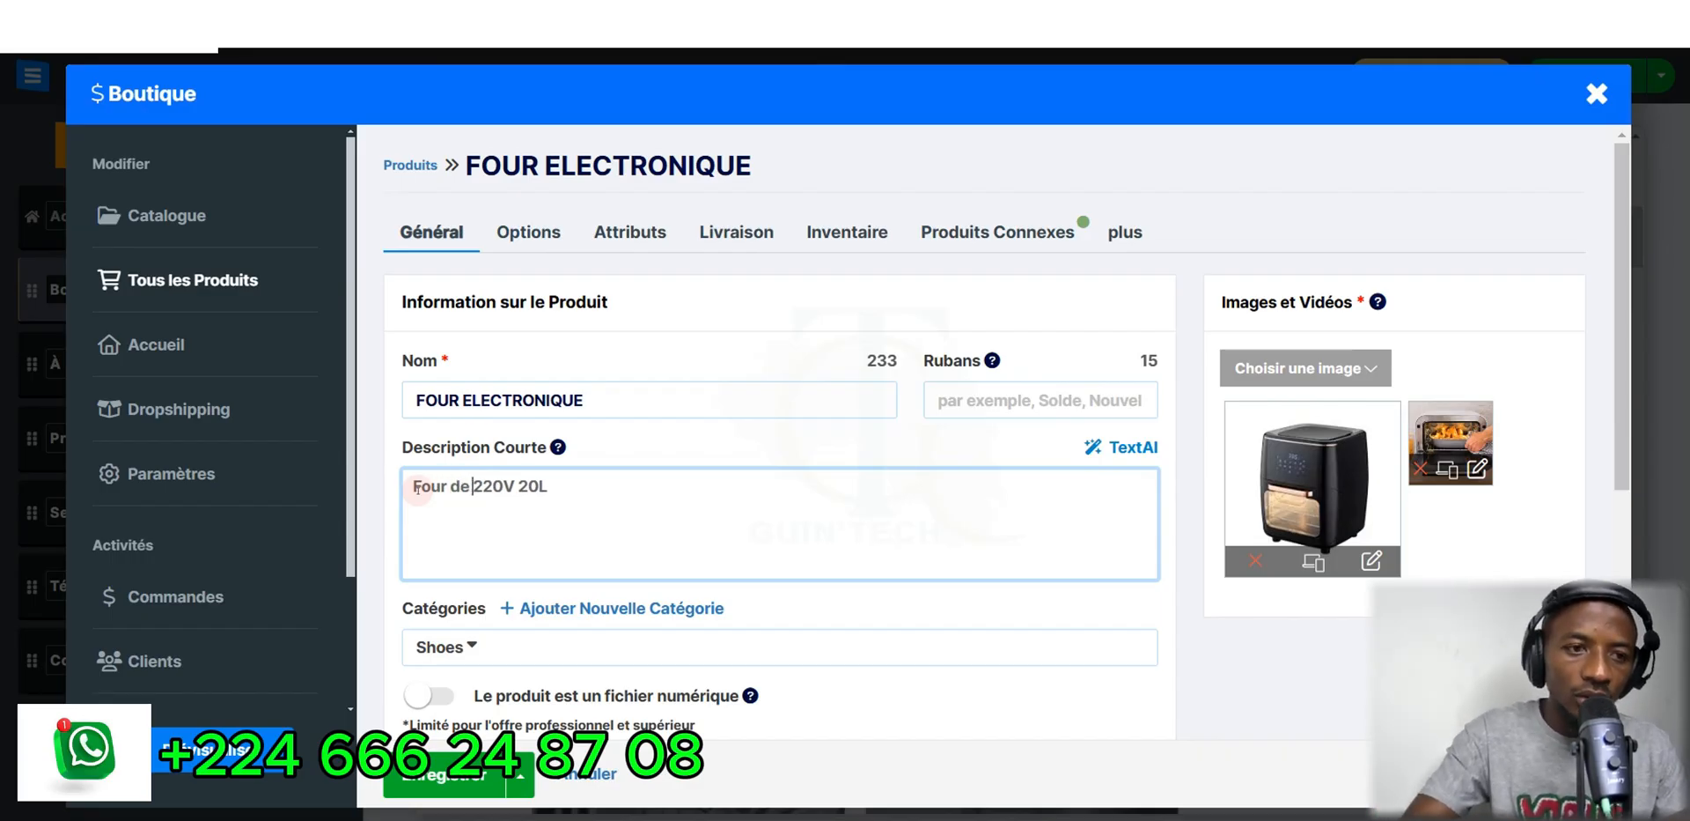
- Replace the short description with the first AI-suggested text for FOUR ELECTRONIQUE in the Shoes category
left_click(996, 400)
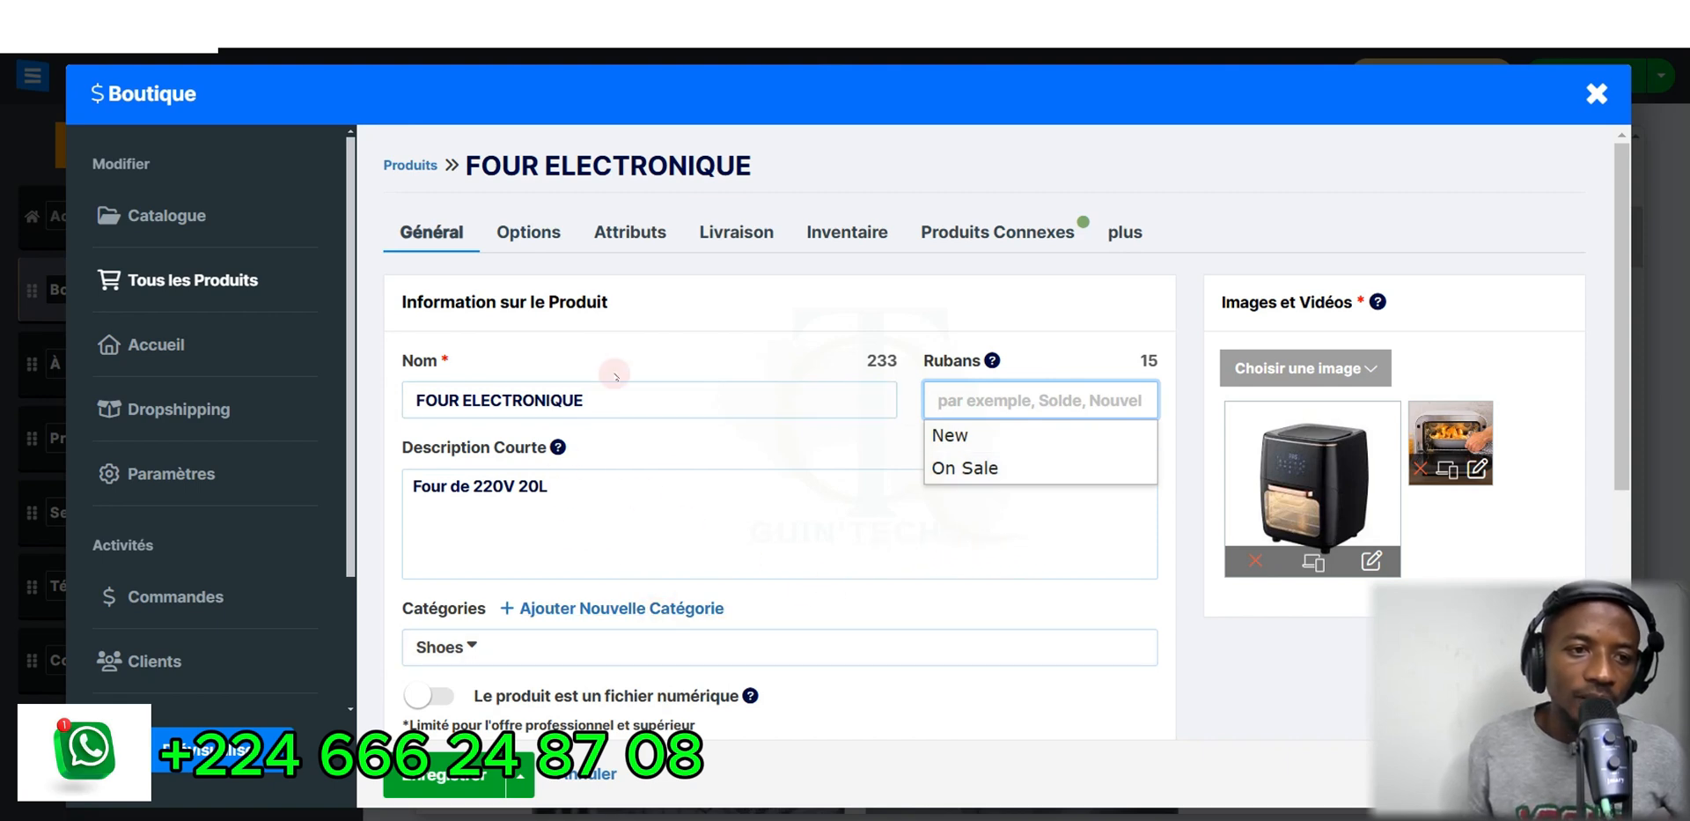
left_click(608, 489)
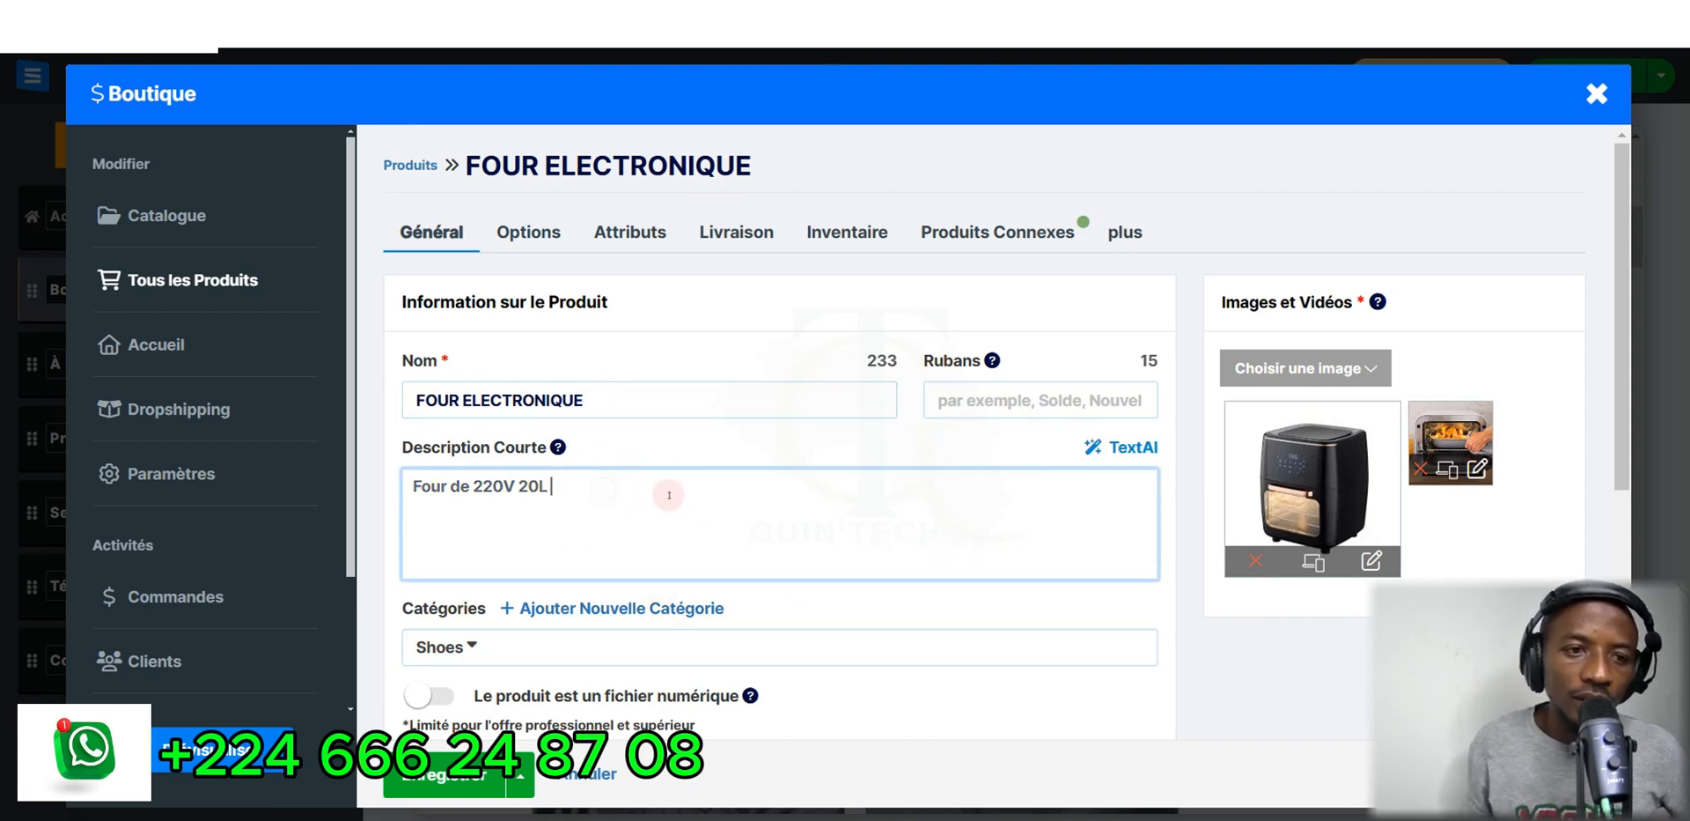
left_click(1135, 446)
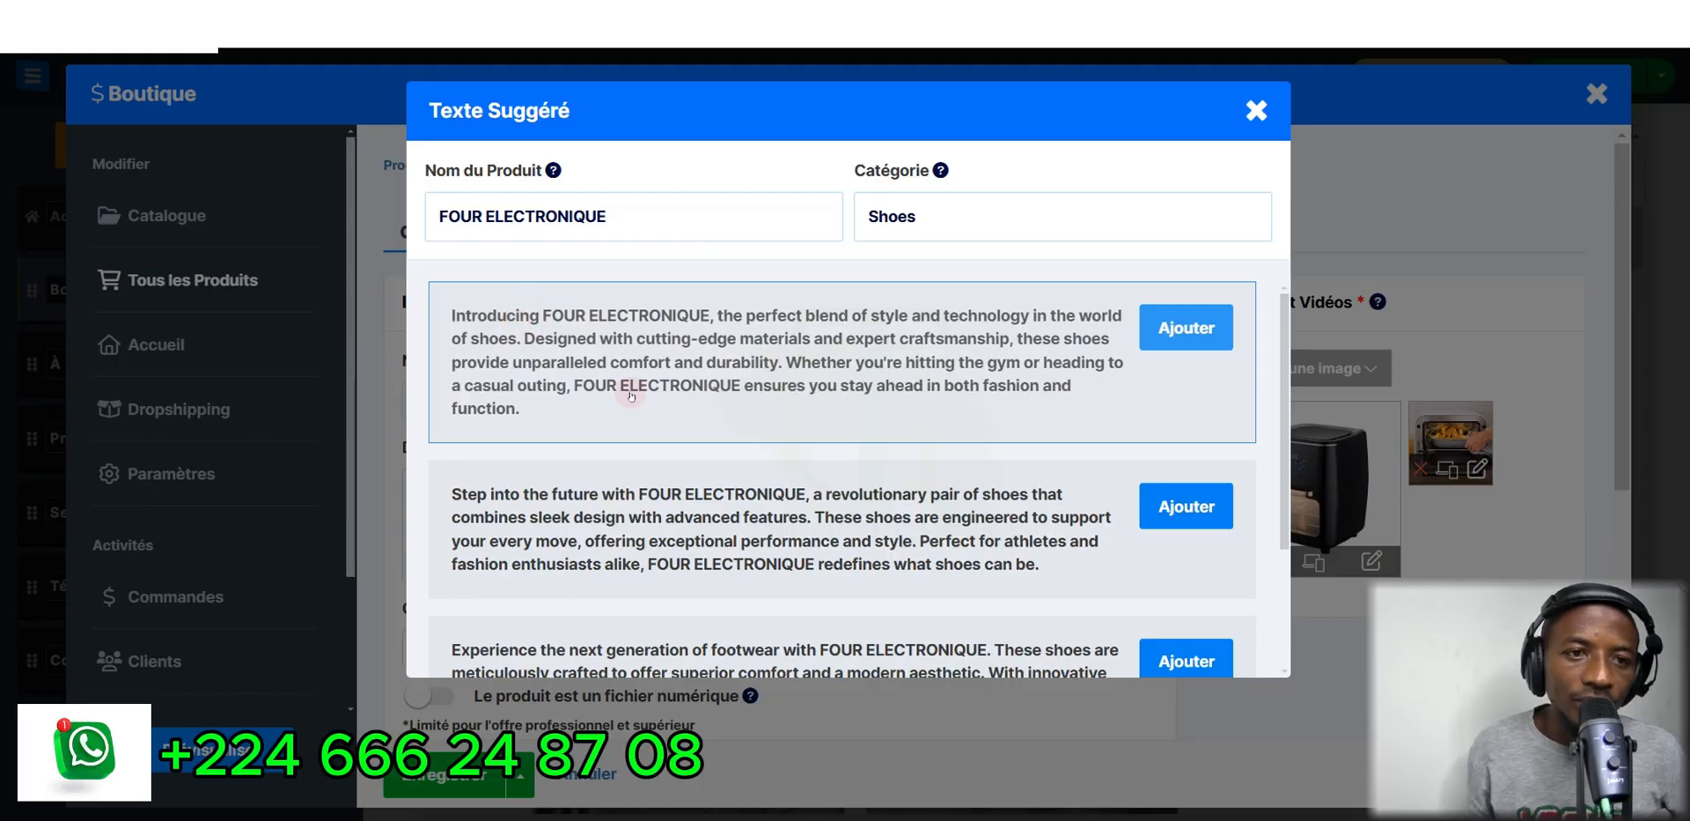
scroll(681, 361, "down", 1)
scroll(680, 361, "down", 3)
scroll(642, 423, "up", 3)
scroll(604, 472, "down", 3)
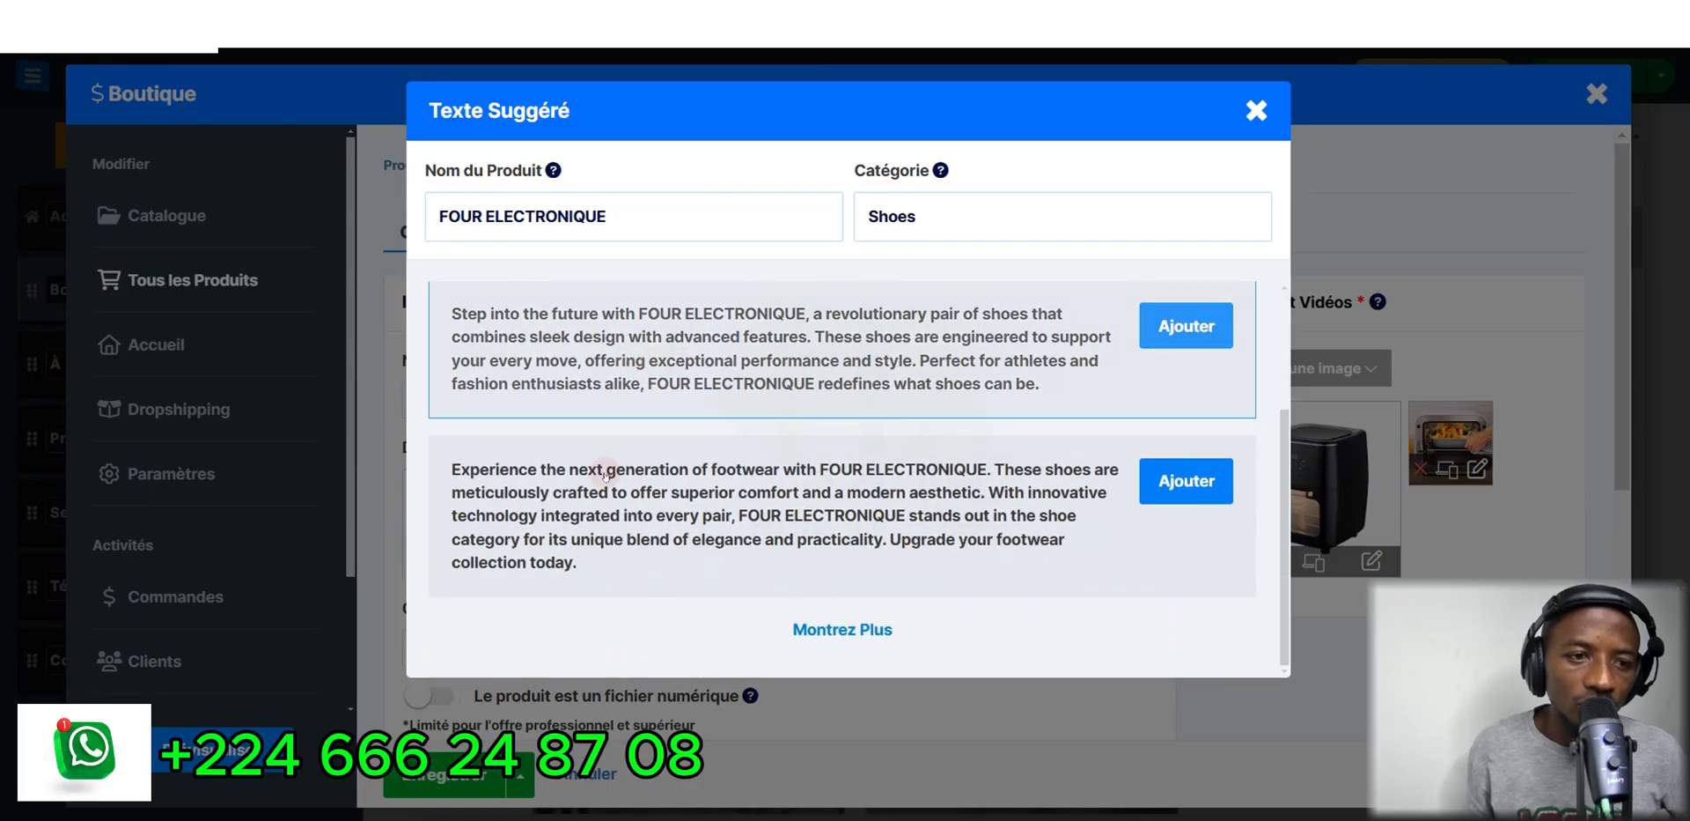
scroll(601, 477, "up", 3)
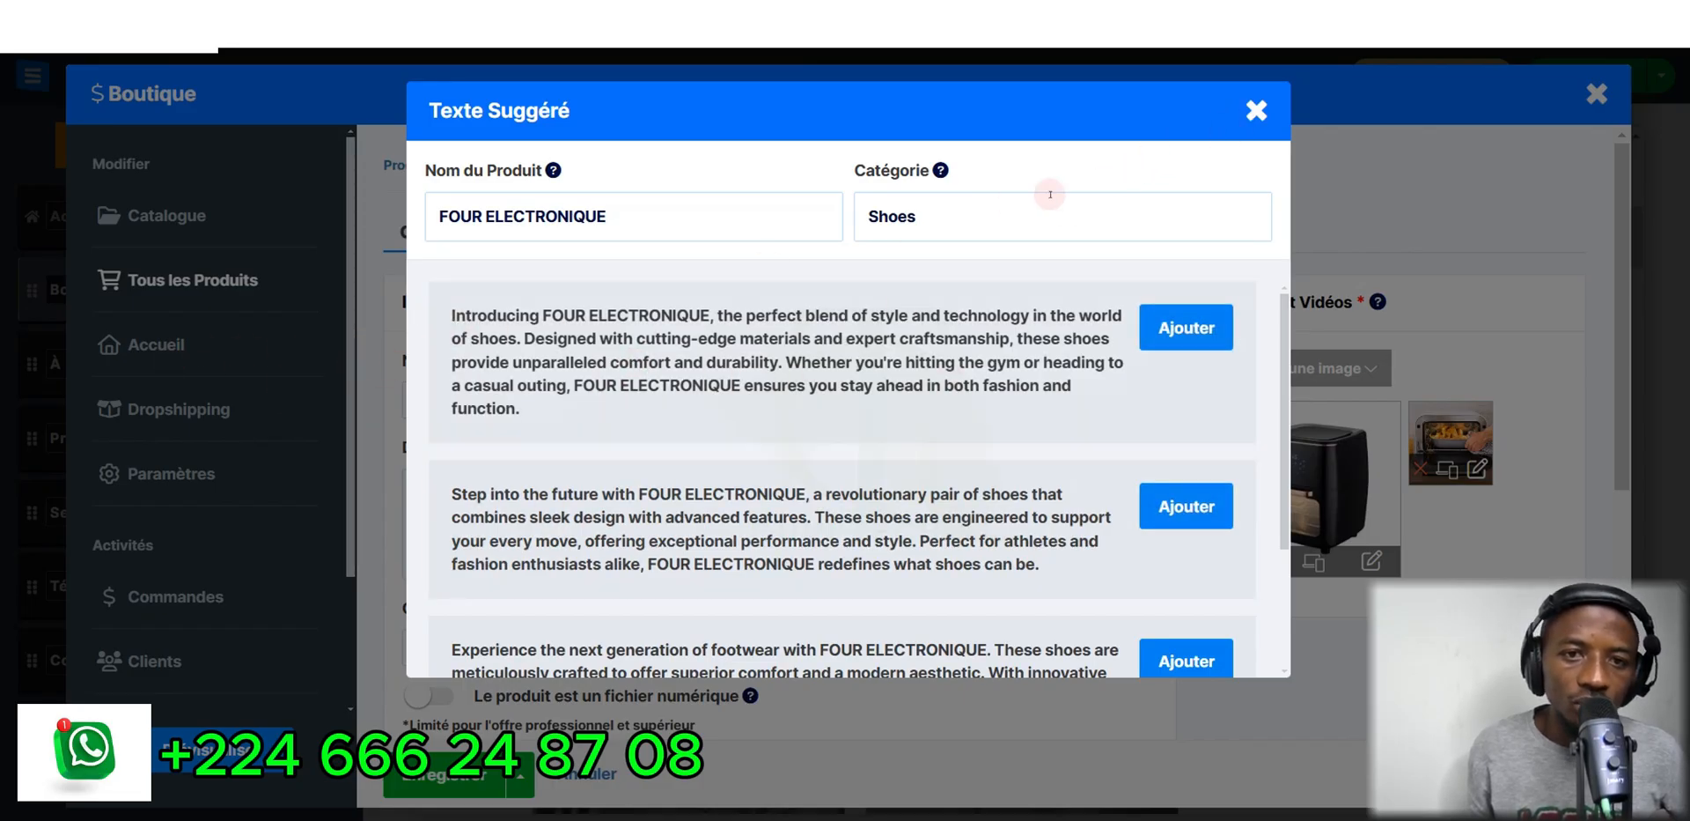
left_click(1182, 329)
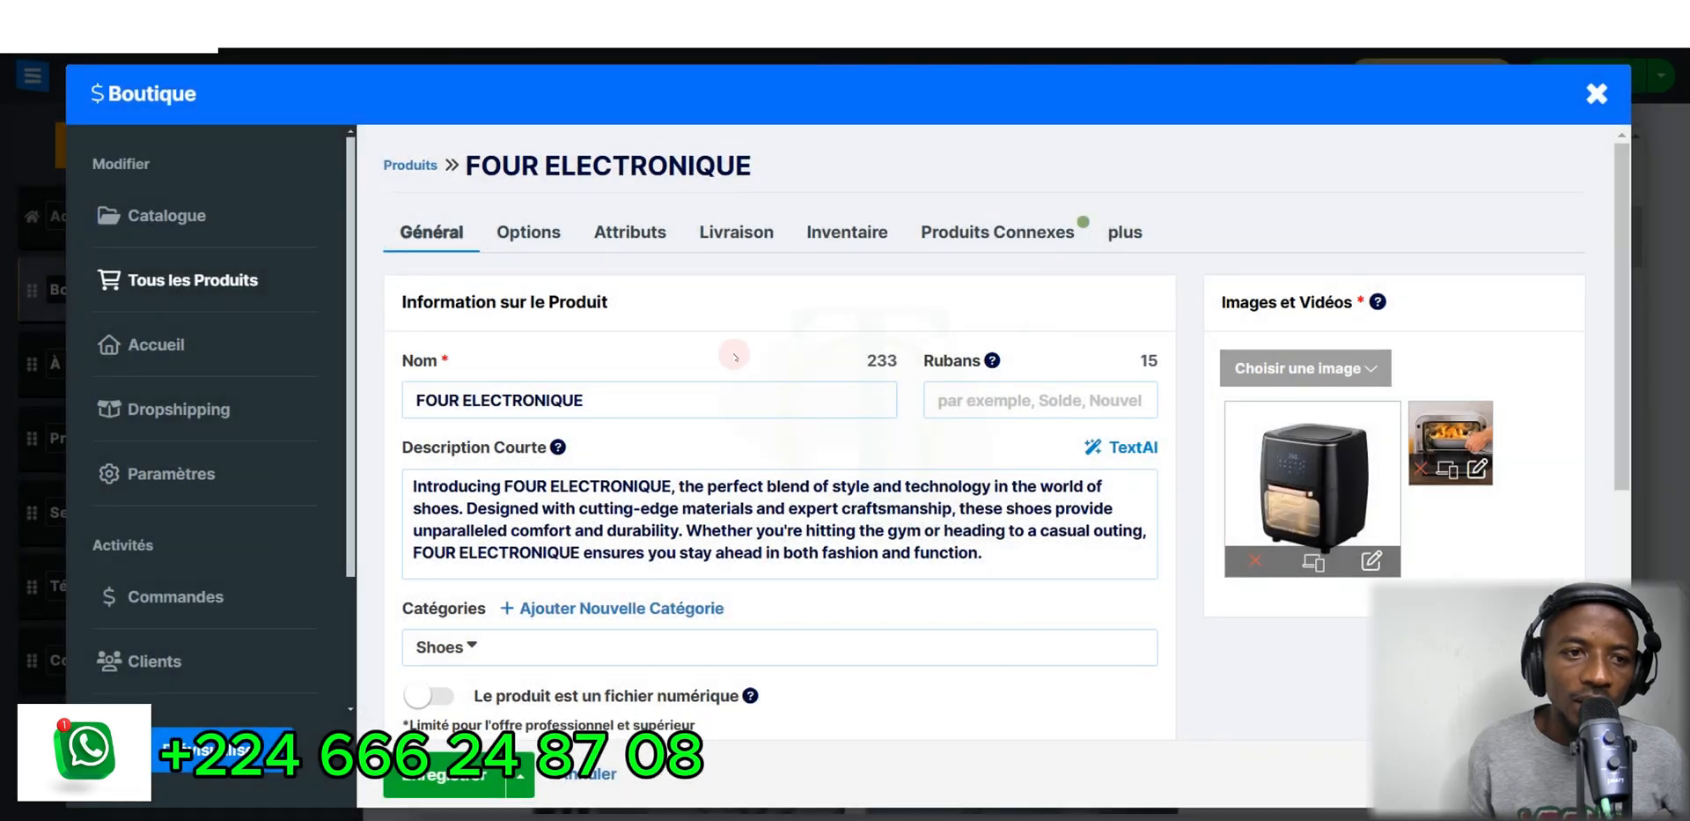
left_click_drag(410, 485, 1011, 573)
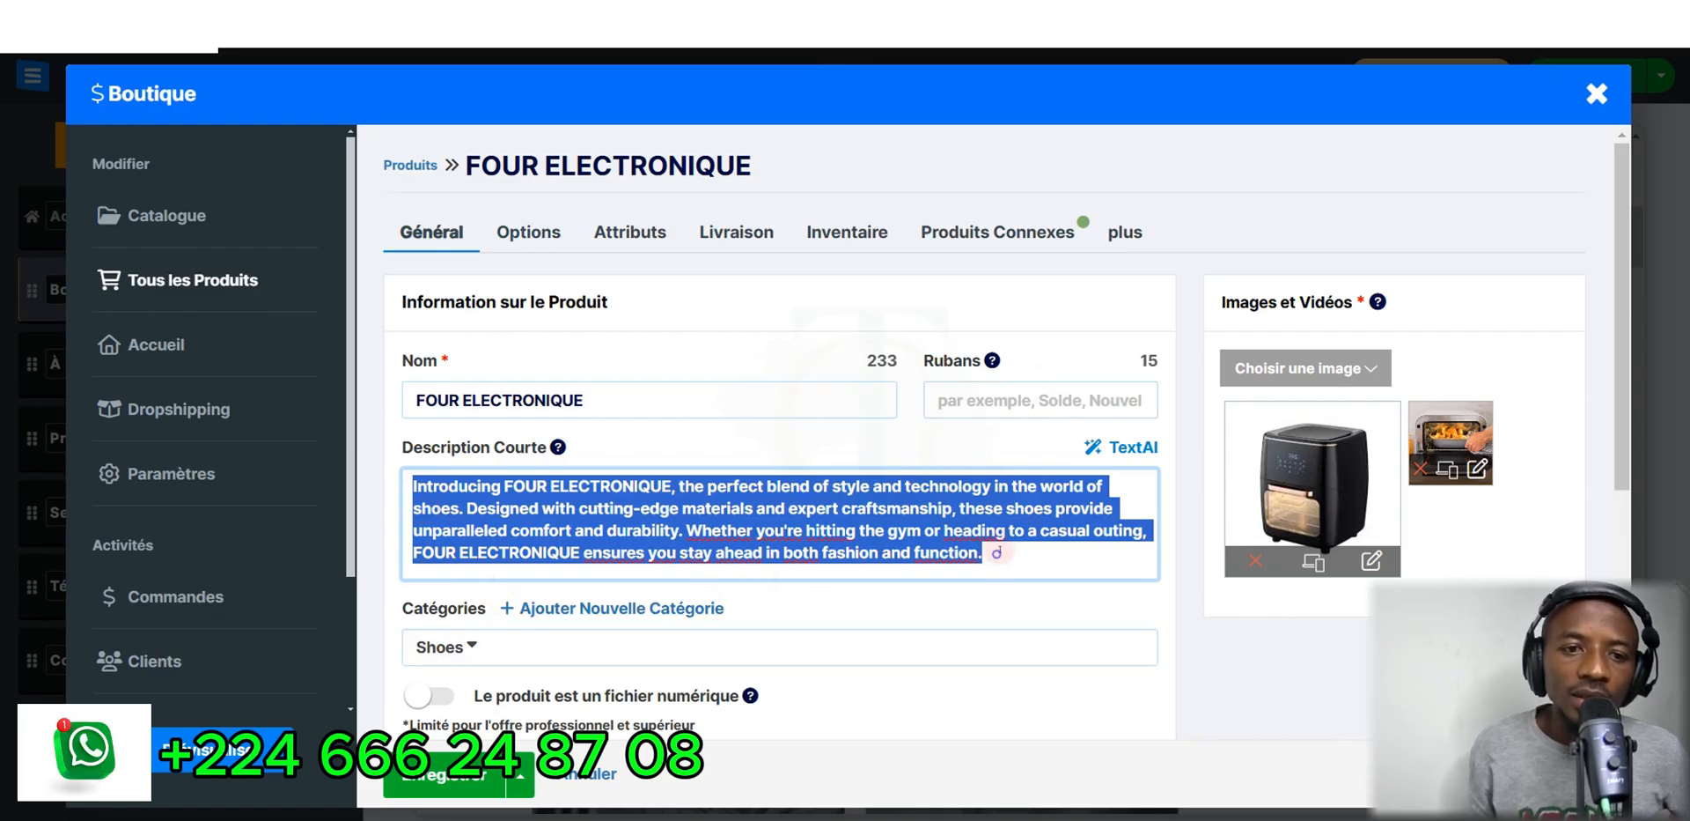
left_click(801, 528)
- Set the product's regular price to 200000 and its sale price to 100000
scroll(960, 539, "down", 3)
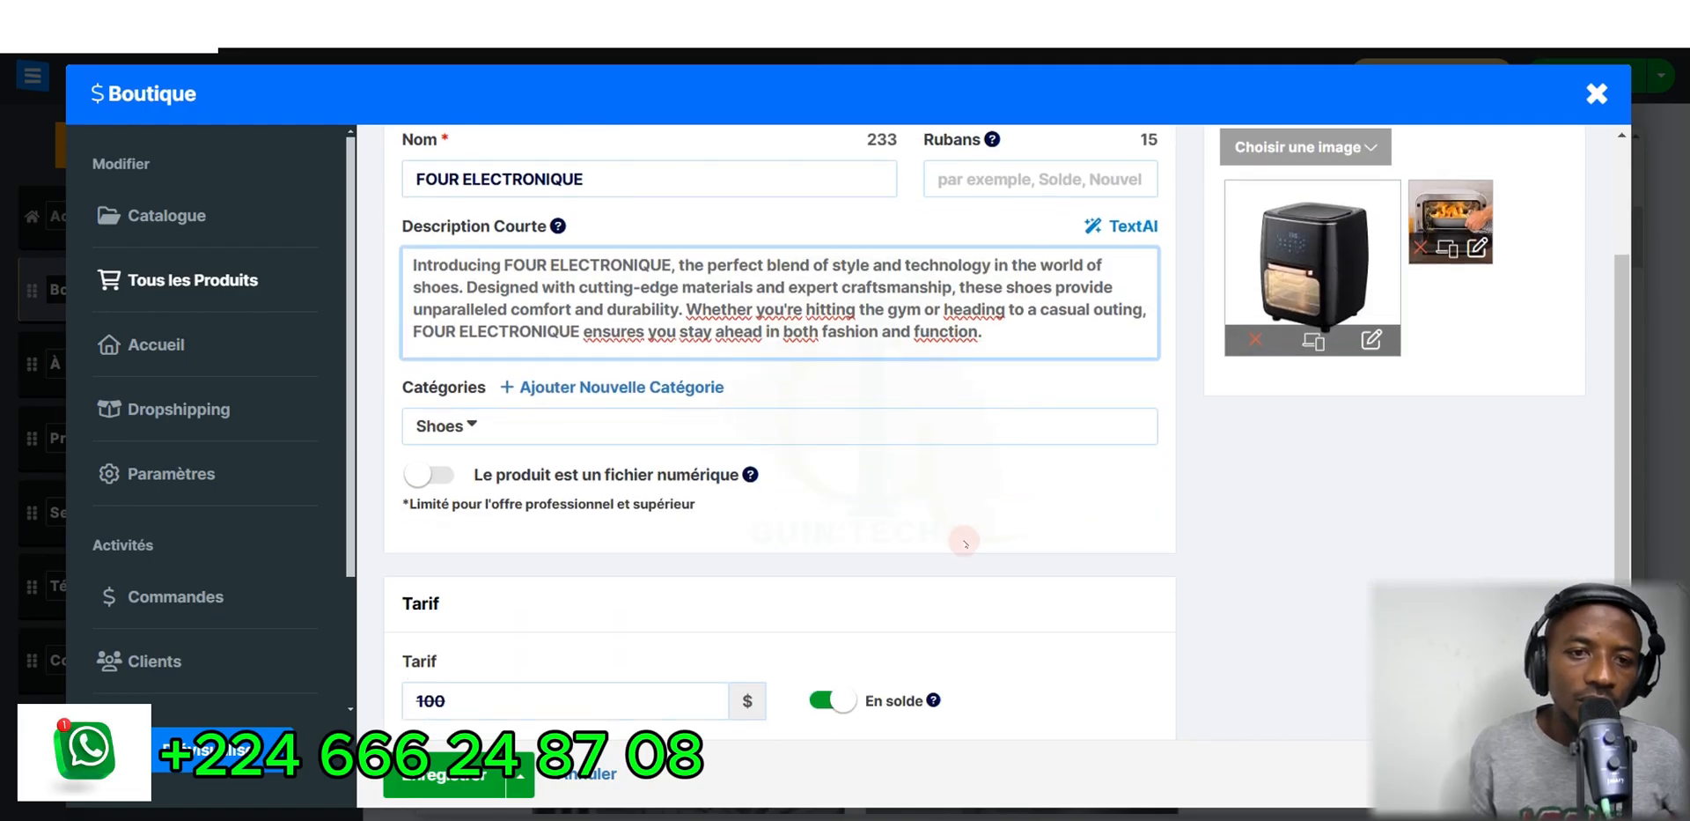
scroll(727, 457, "down", 3)
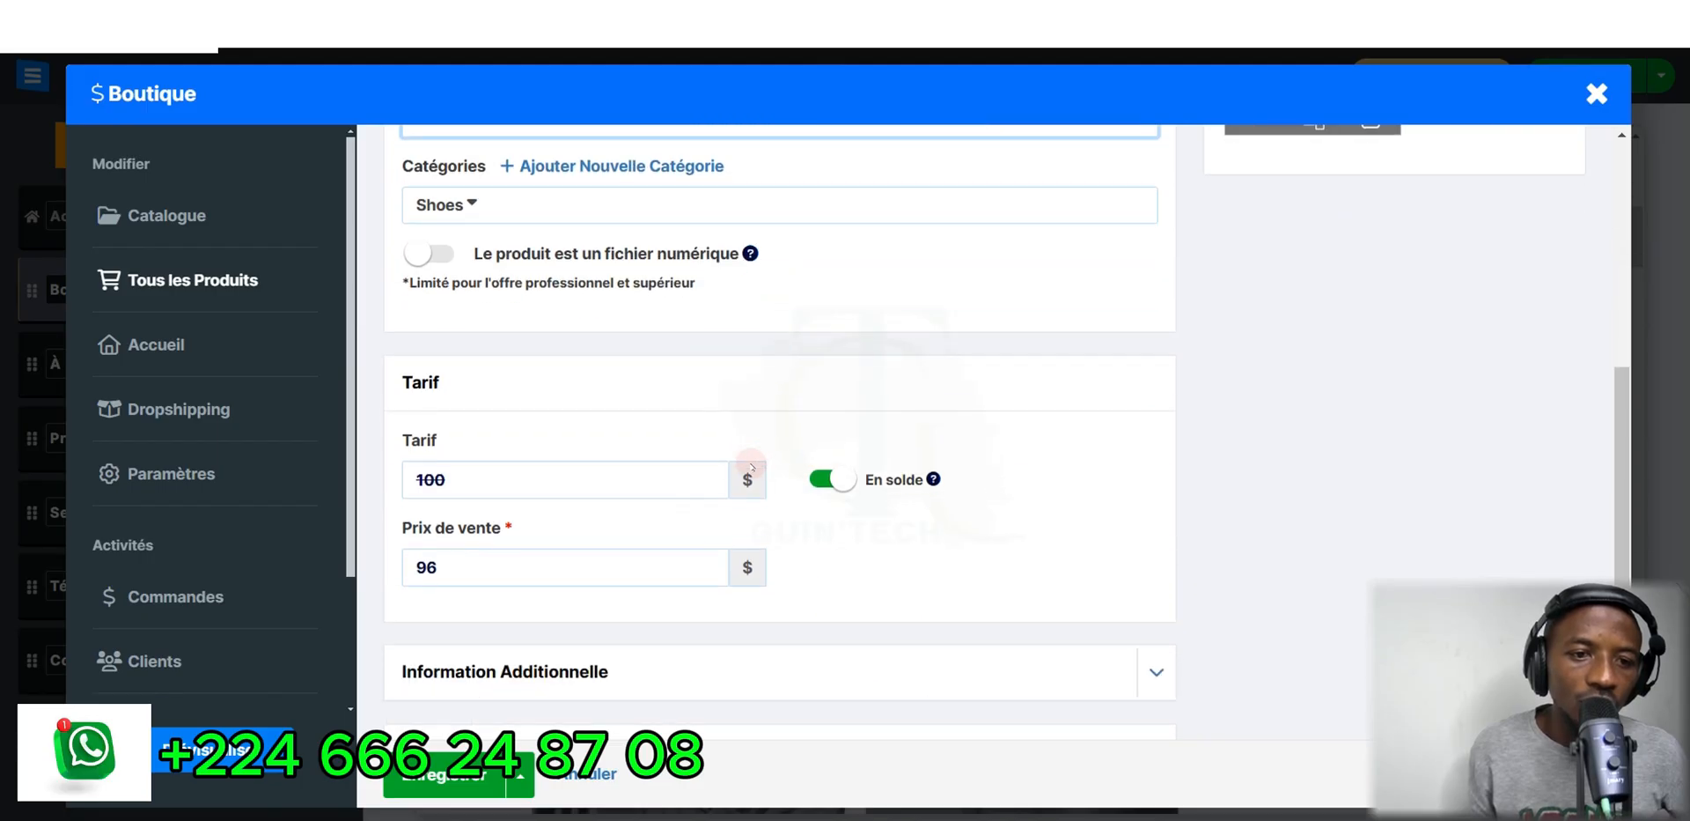
left_click(449, 480)
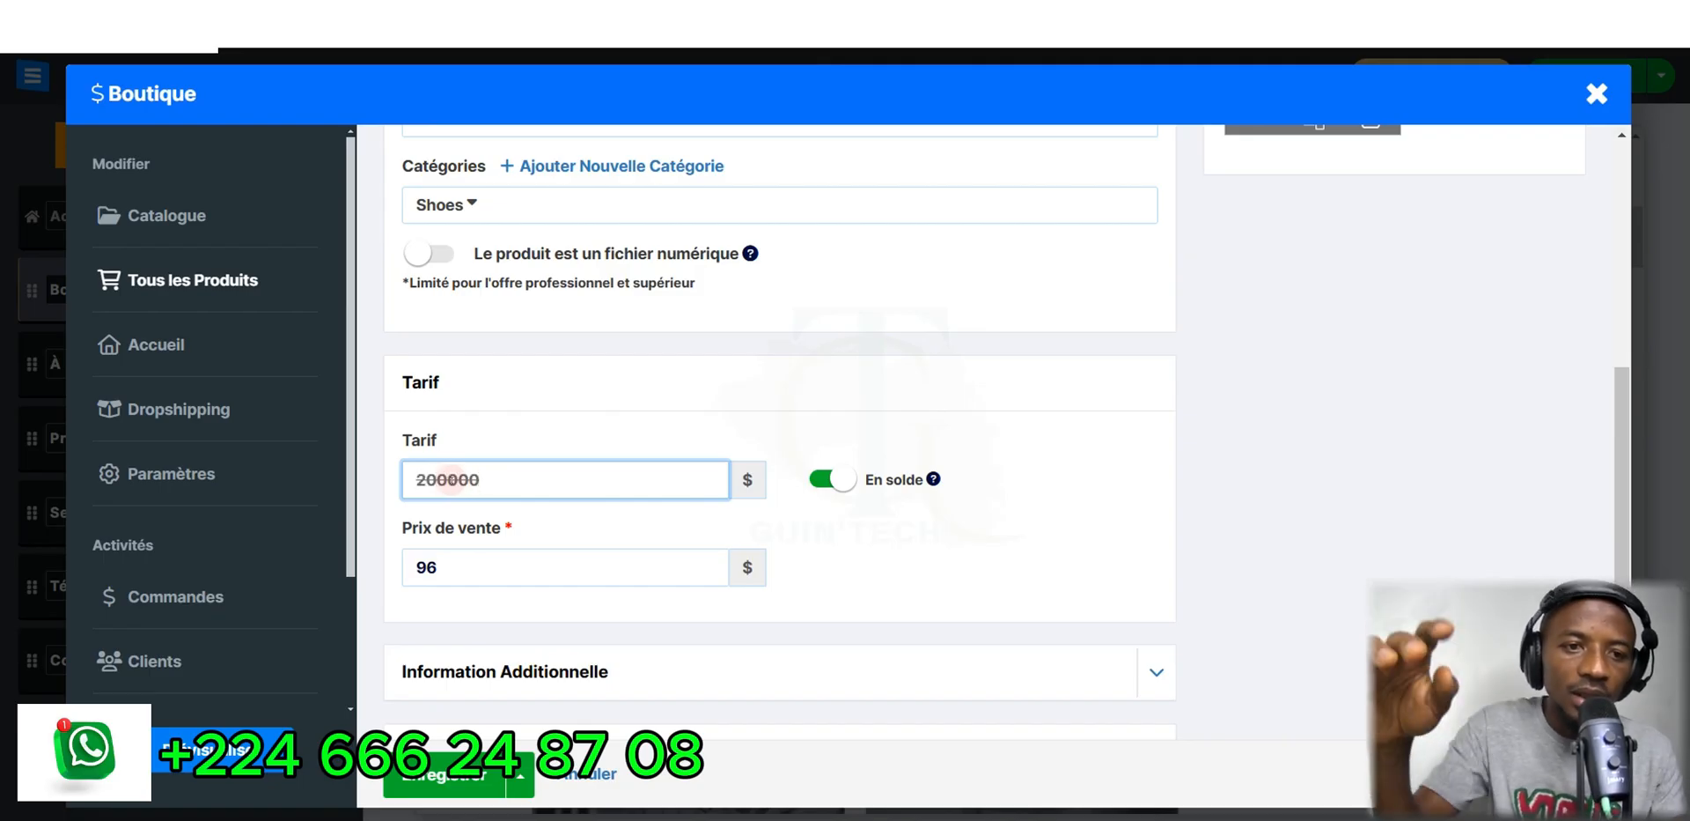
left_click(460, 577)
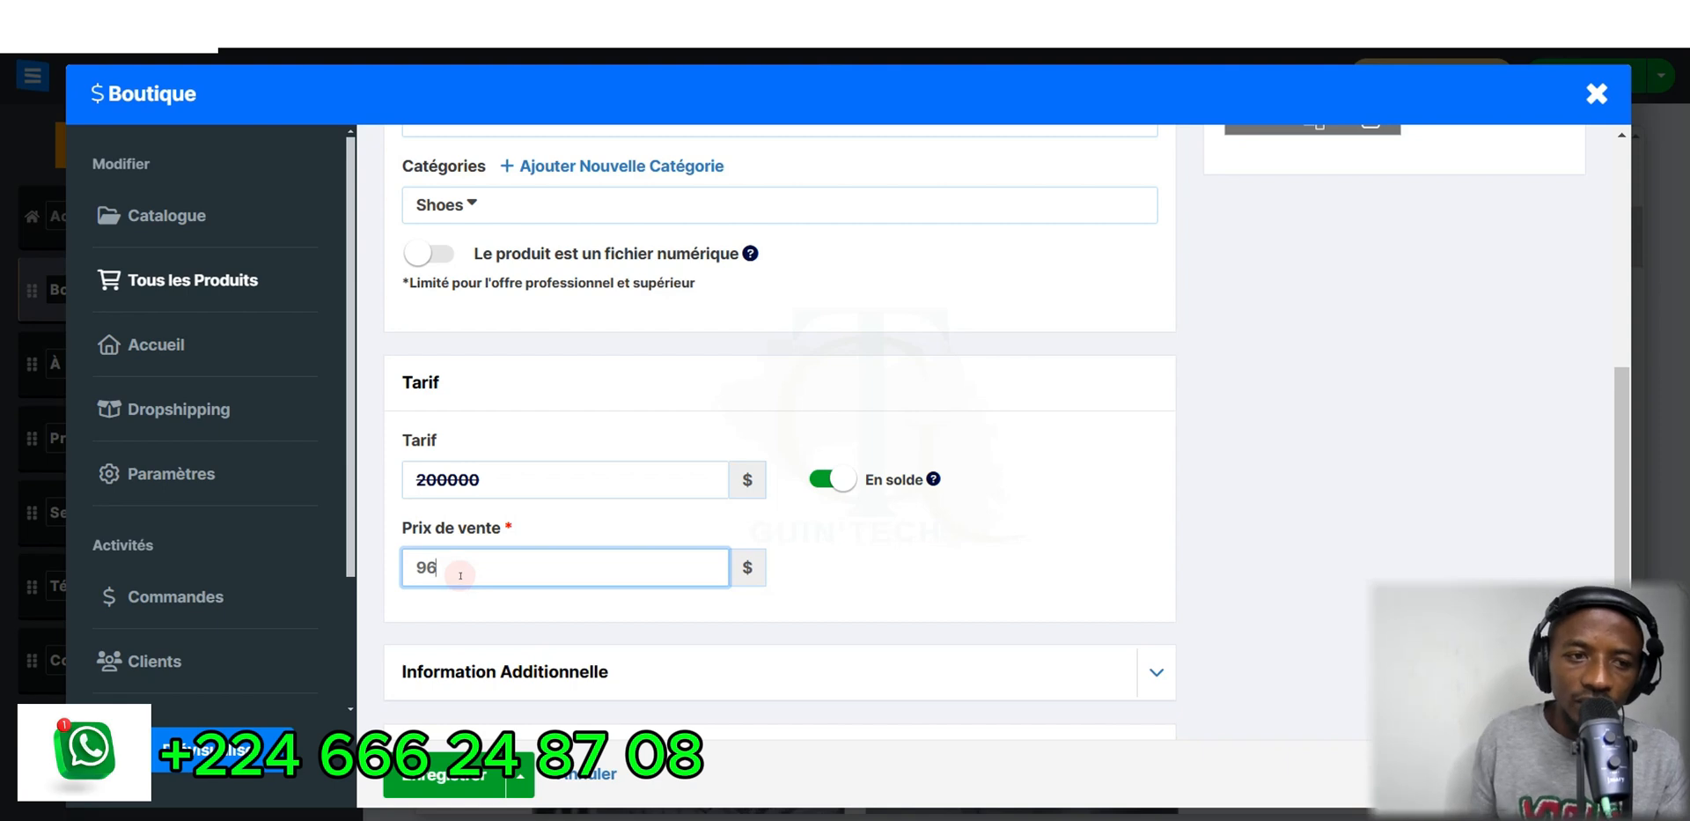
key("BackSpace")
key("BackSpace")
type("100000")
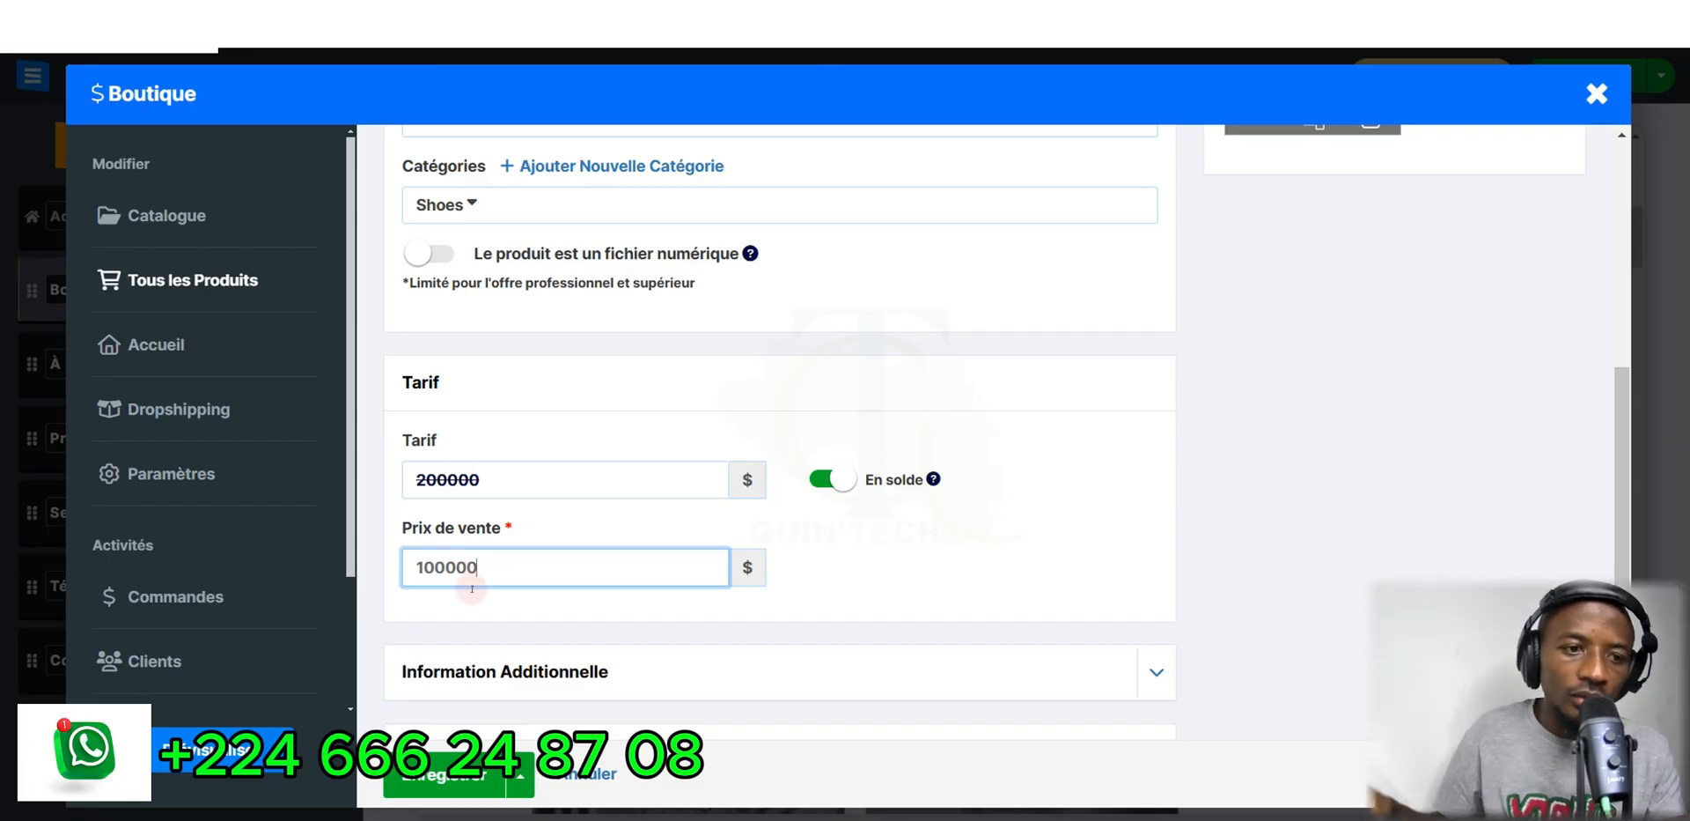
- Expand the additional information section and examine its stock-keeping unit, brand and supplementary description fields
scroll(787, 553, "down", 2)
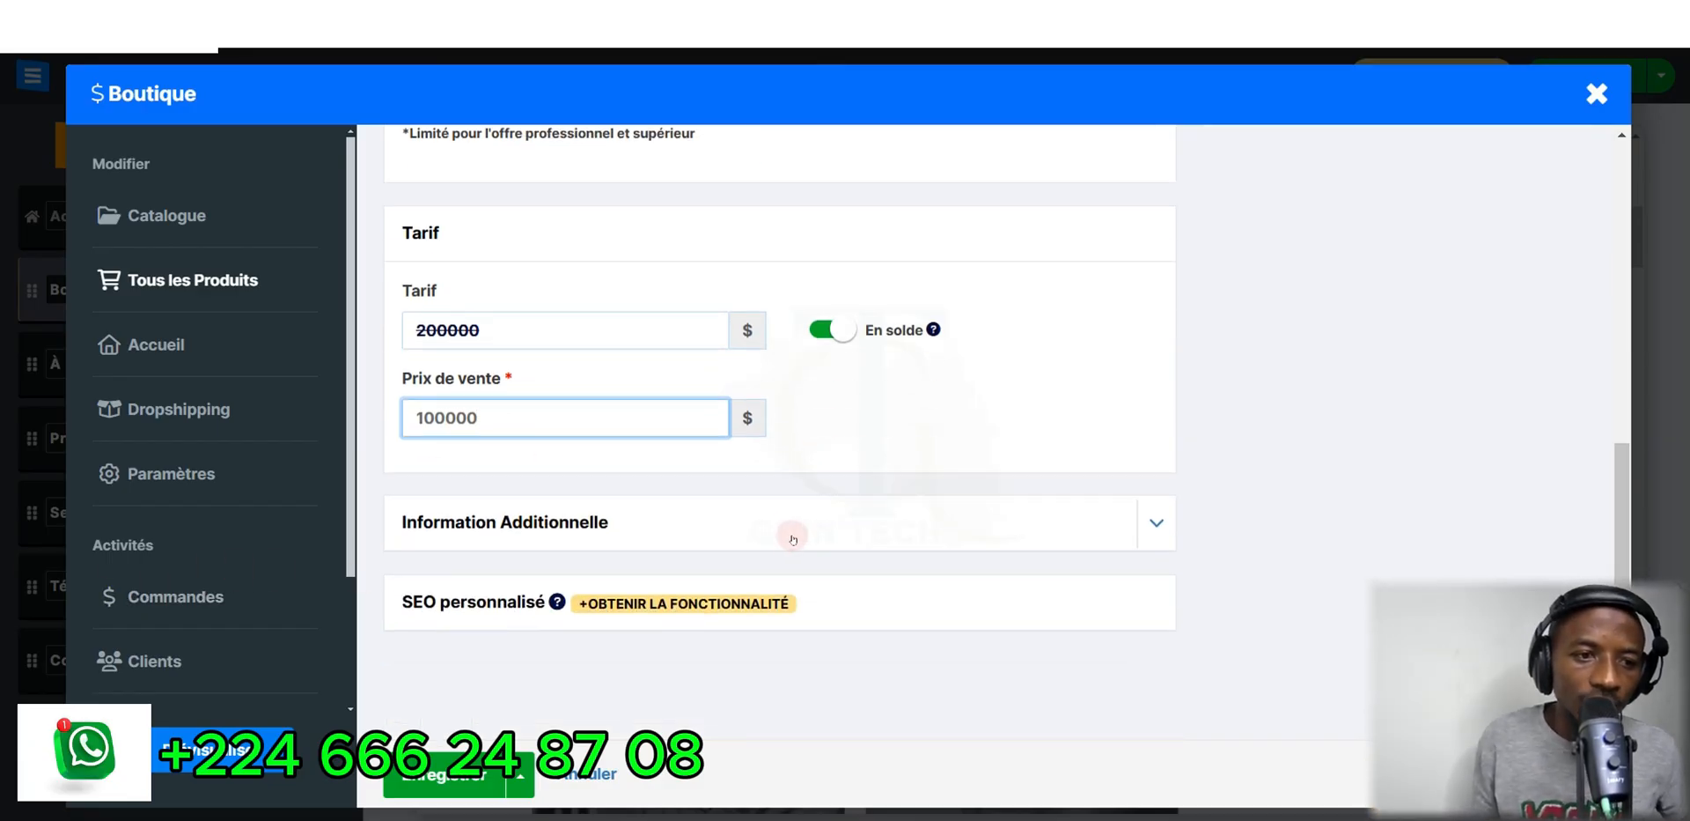
left_click(1156, 522)
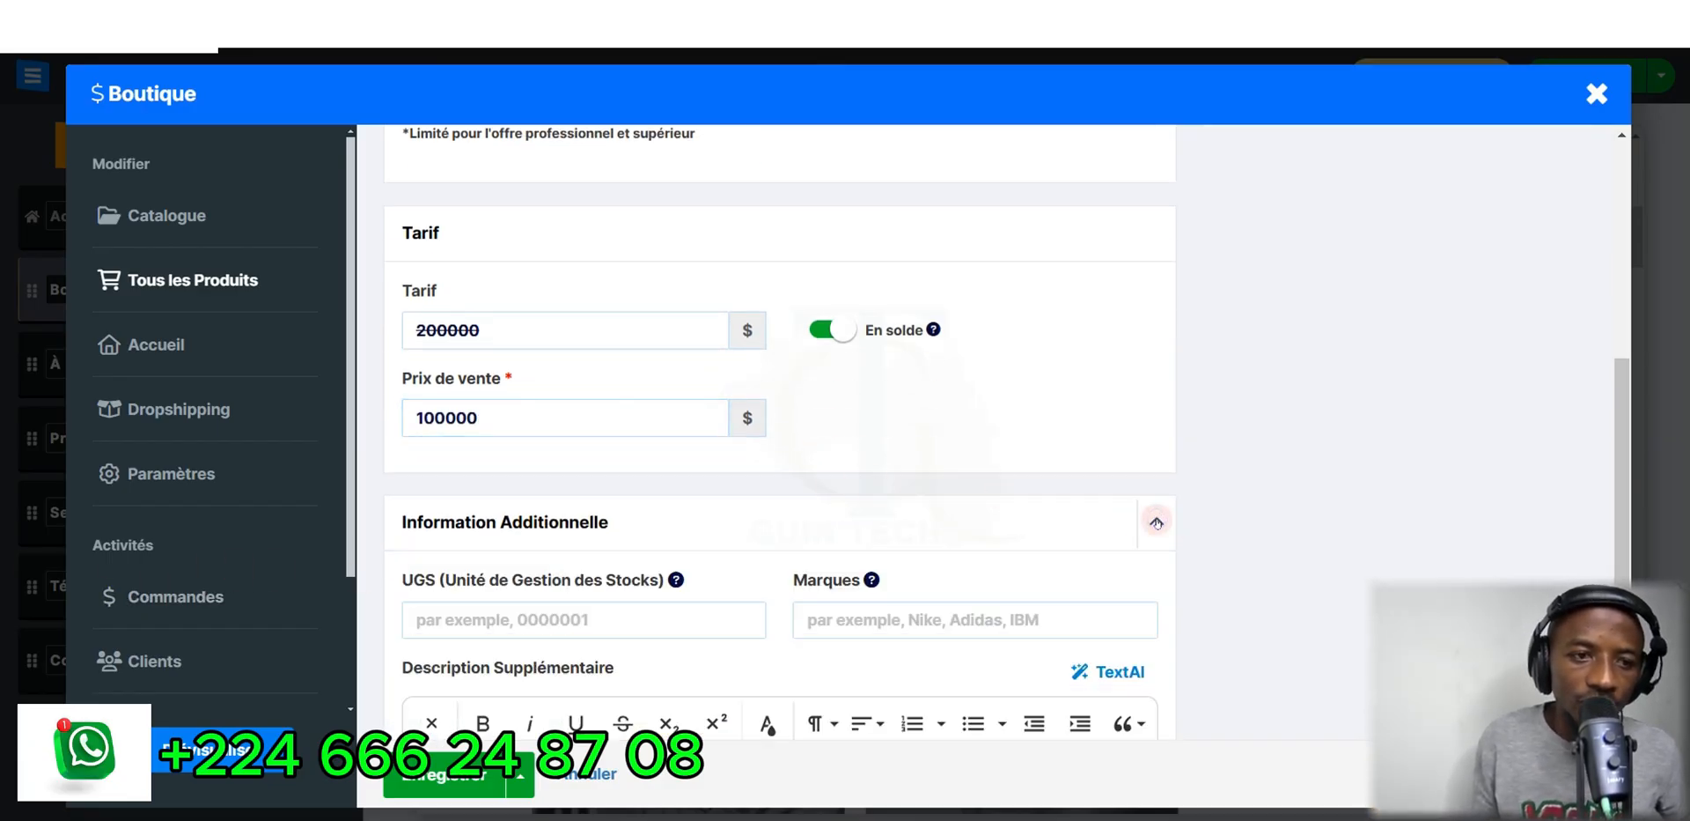
scroll(701, 656, "down", 3)
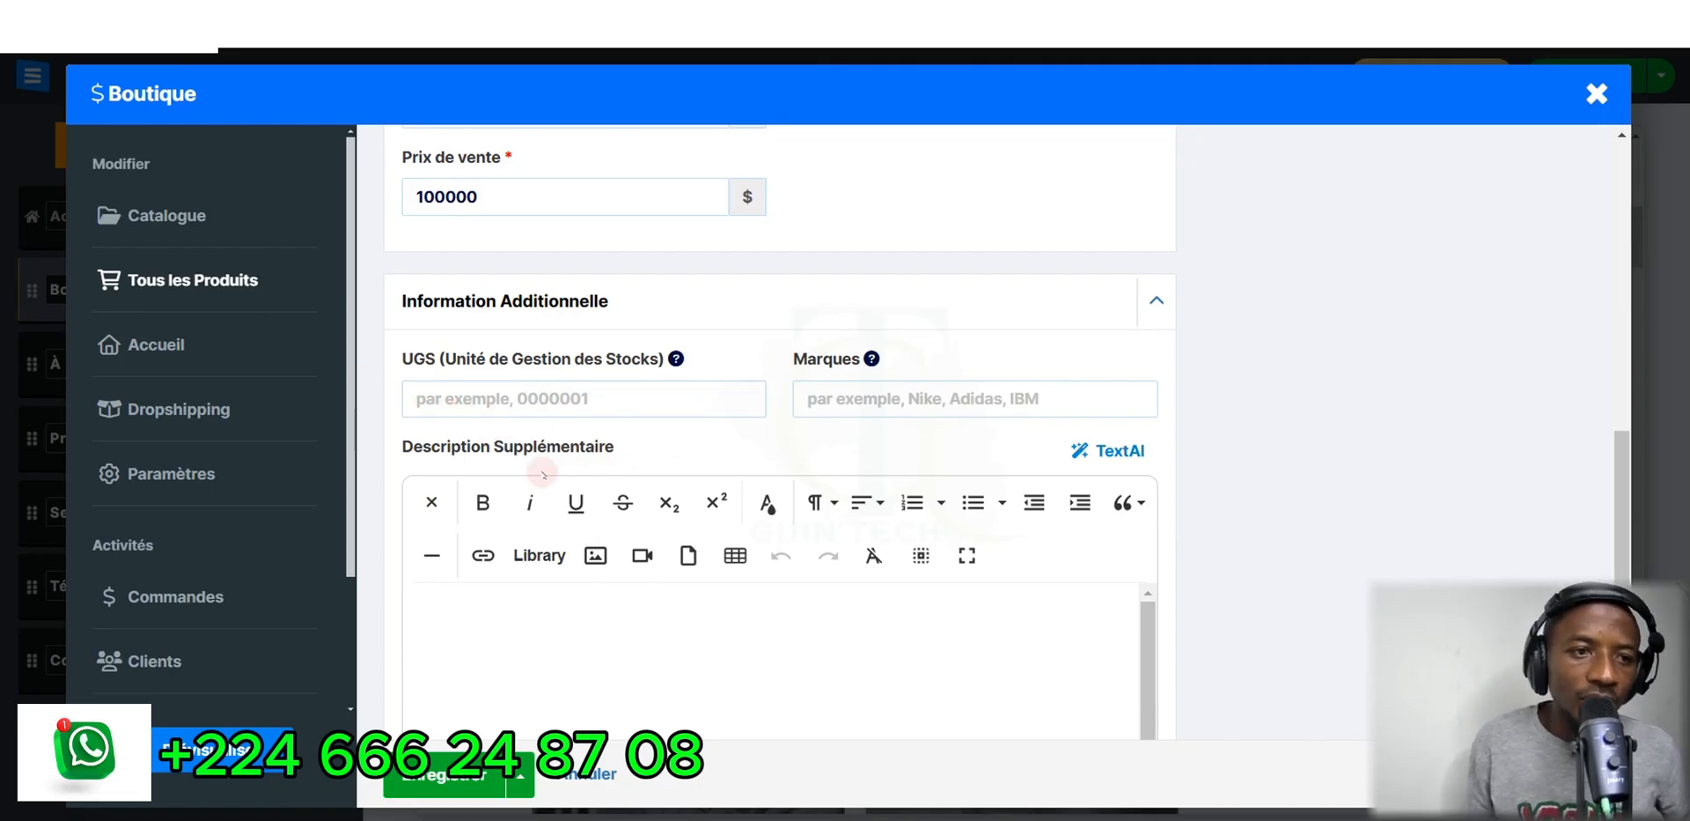
left_click(511, 401)
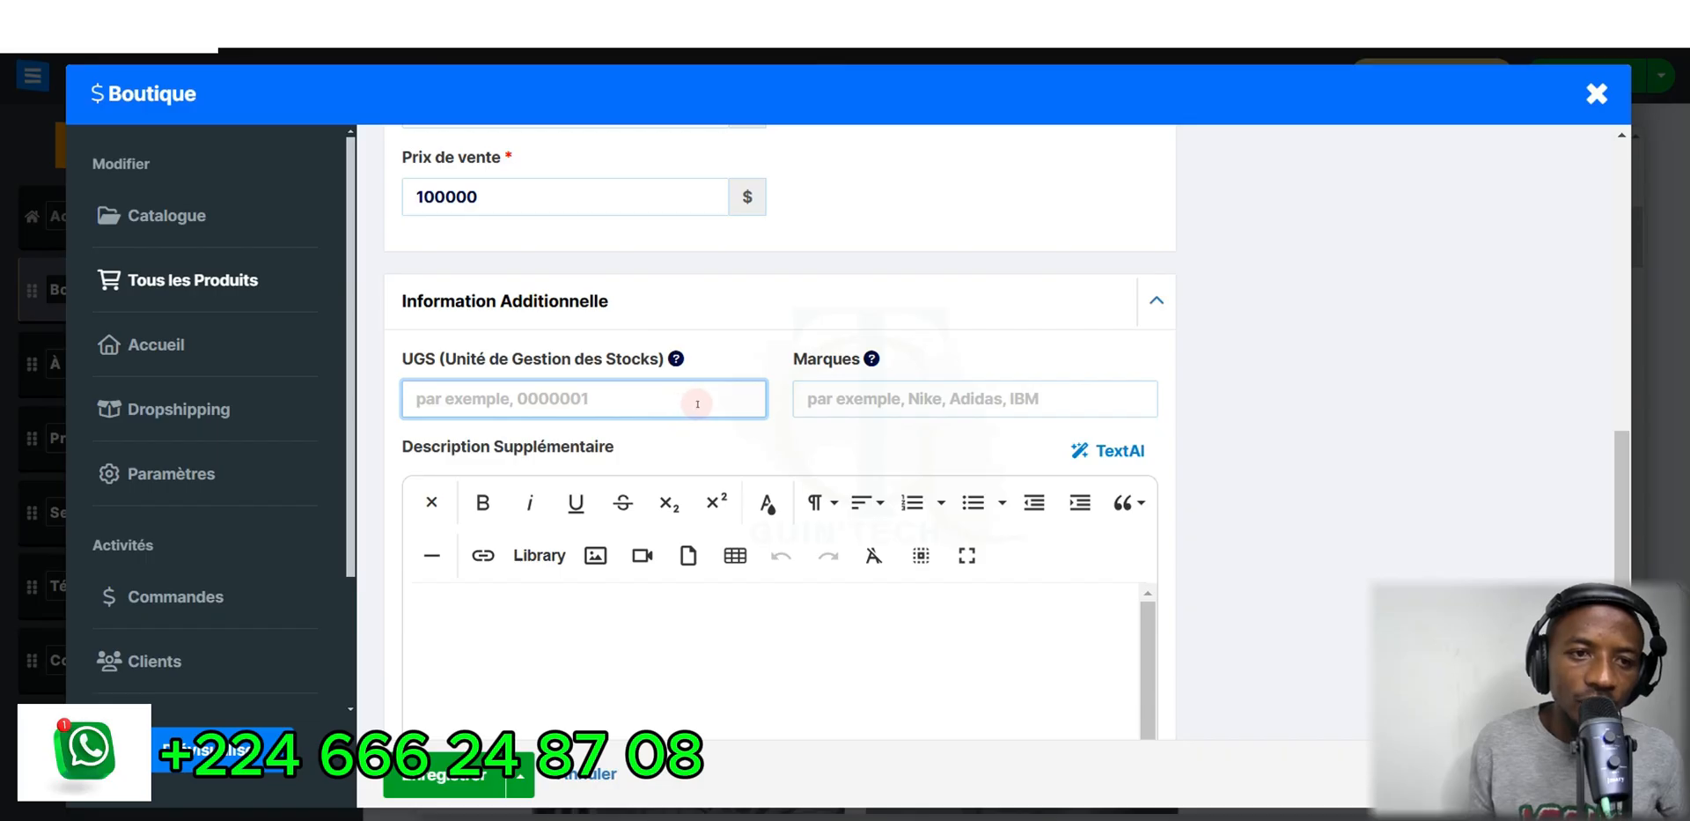
left_click(818, 398)
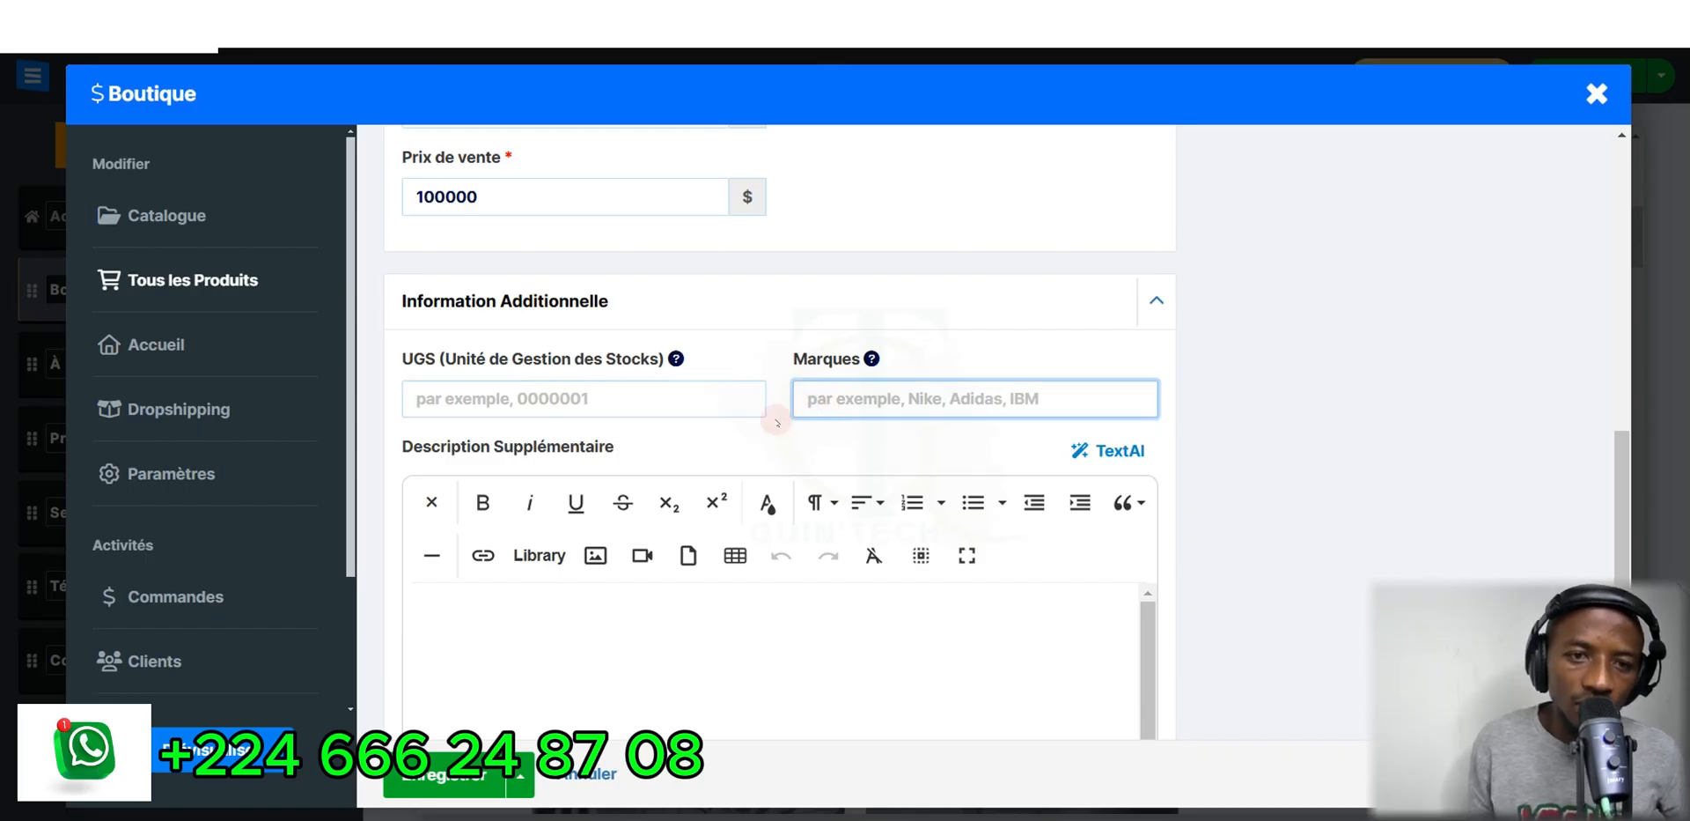
scroll(669, 494, "down", 4)
scroll(672, 494, "up", 3)
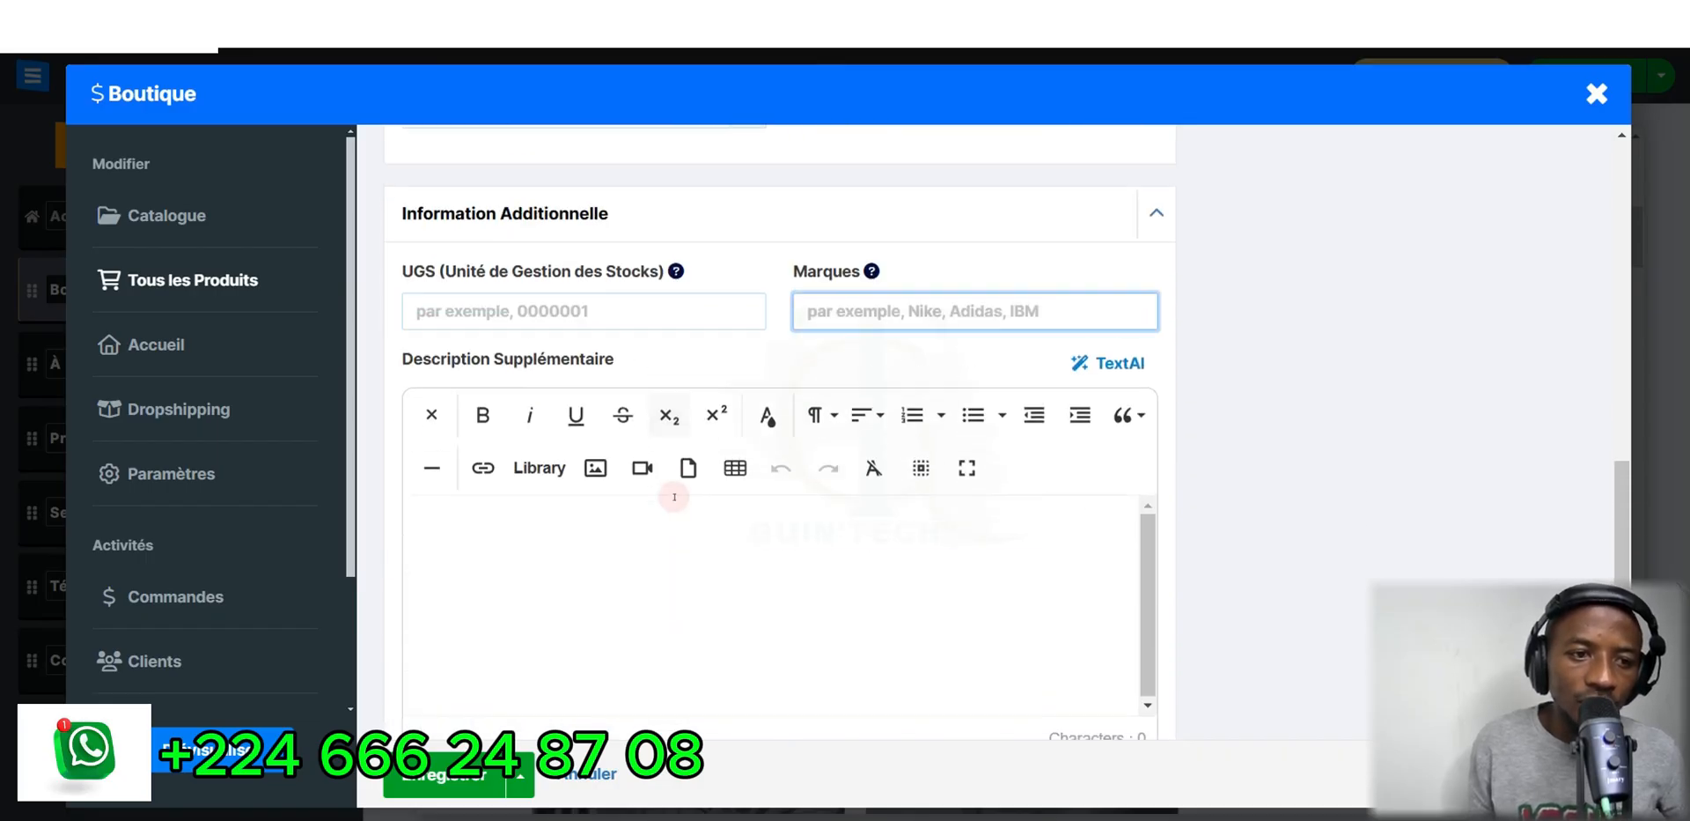
scroll(674, 497, "up", 2)
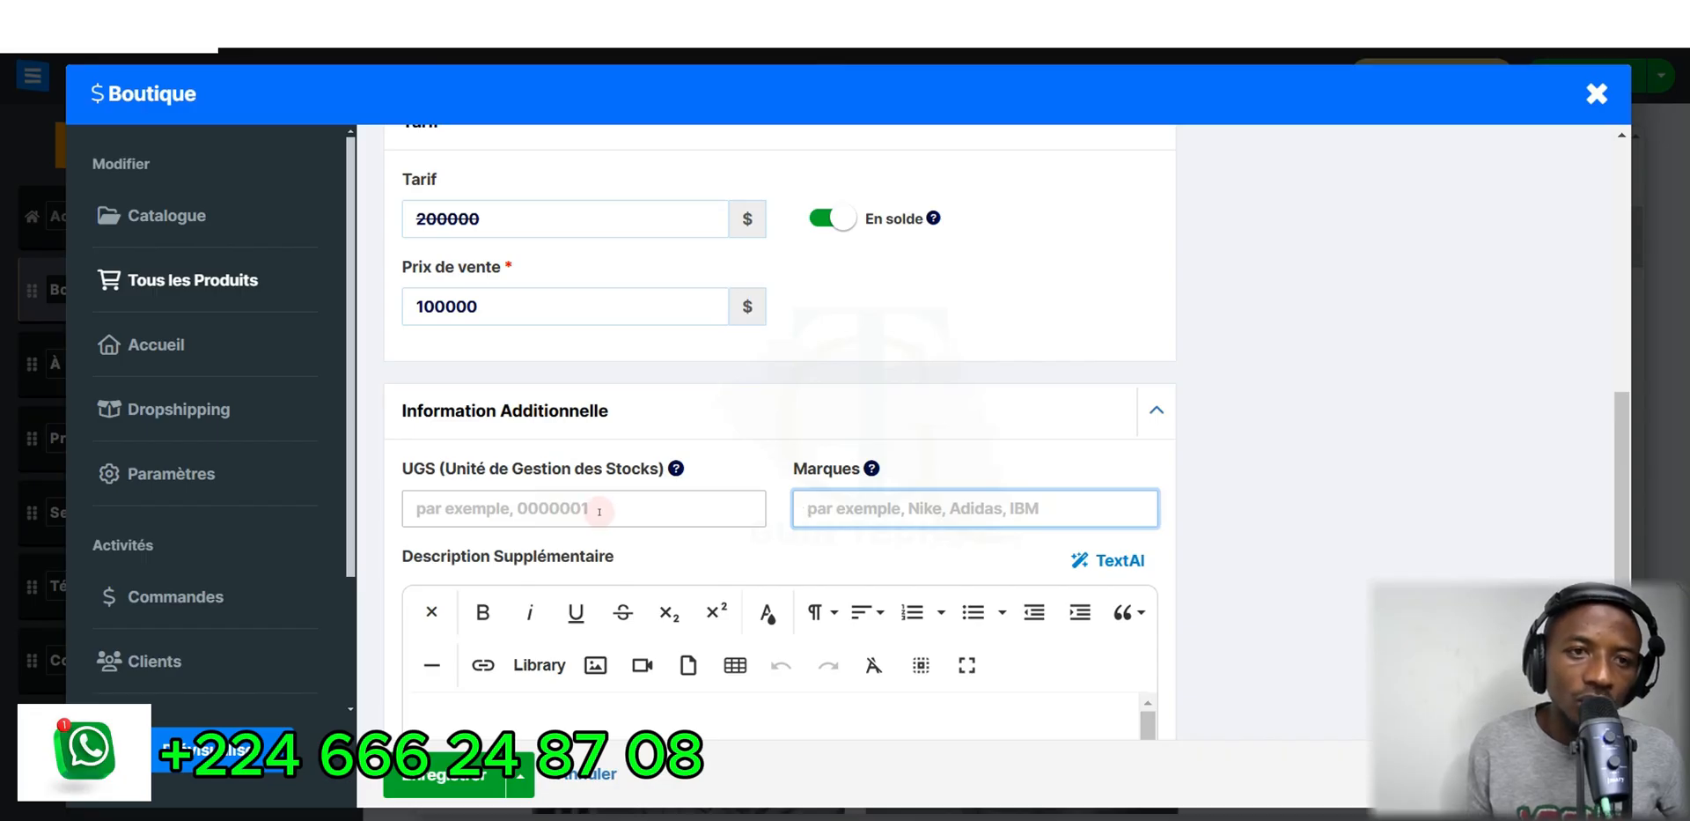
scroll(599, 511, "up", 4)
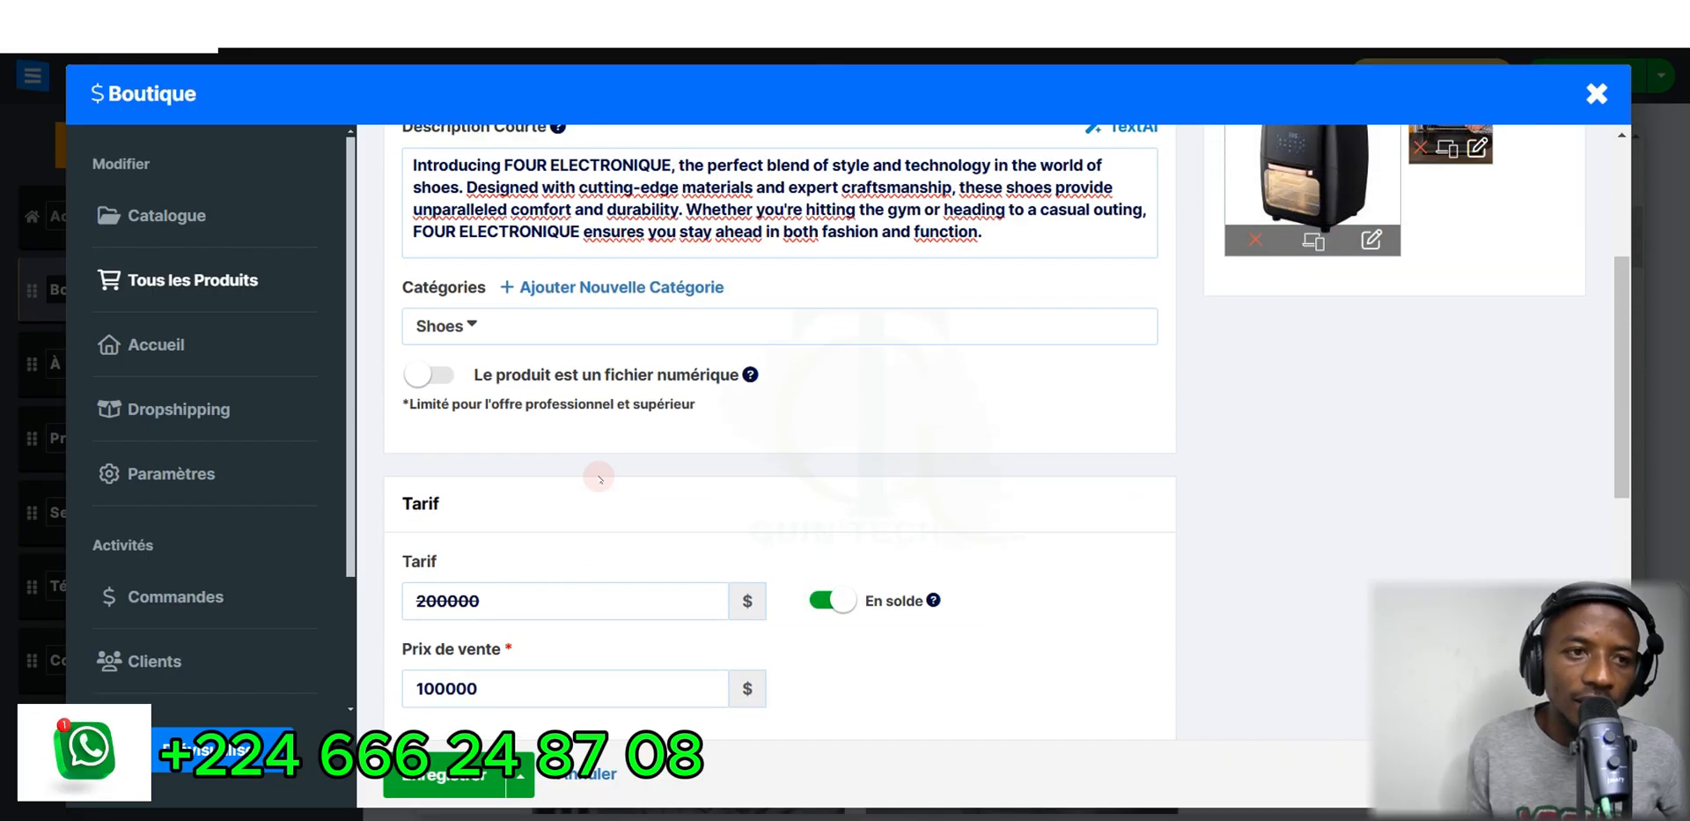
scroll(600, 478, "up", 1)
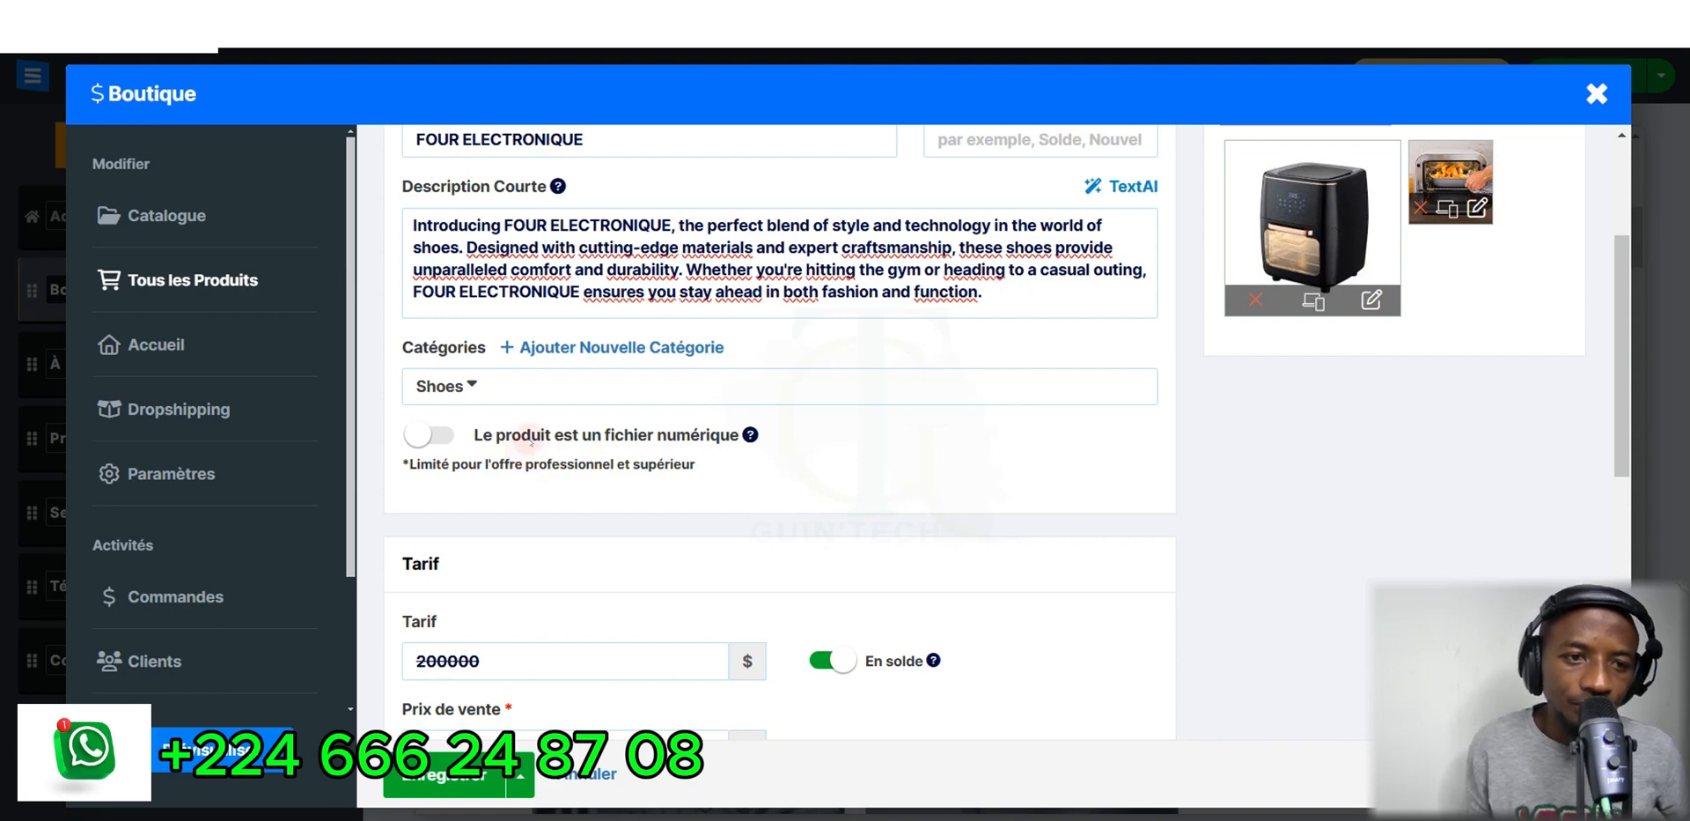
scroll(546, 446, "up", 4)
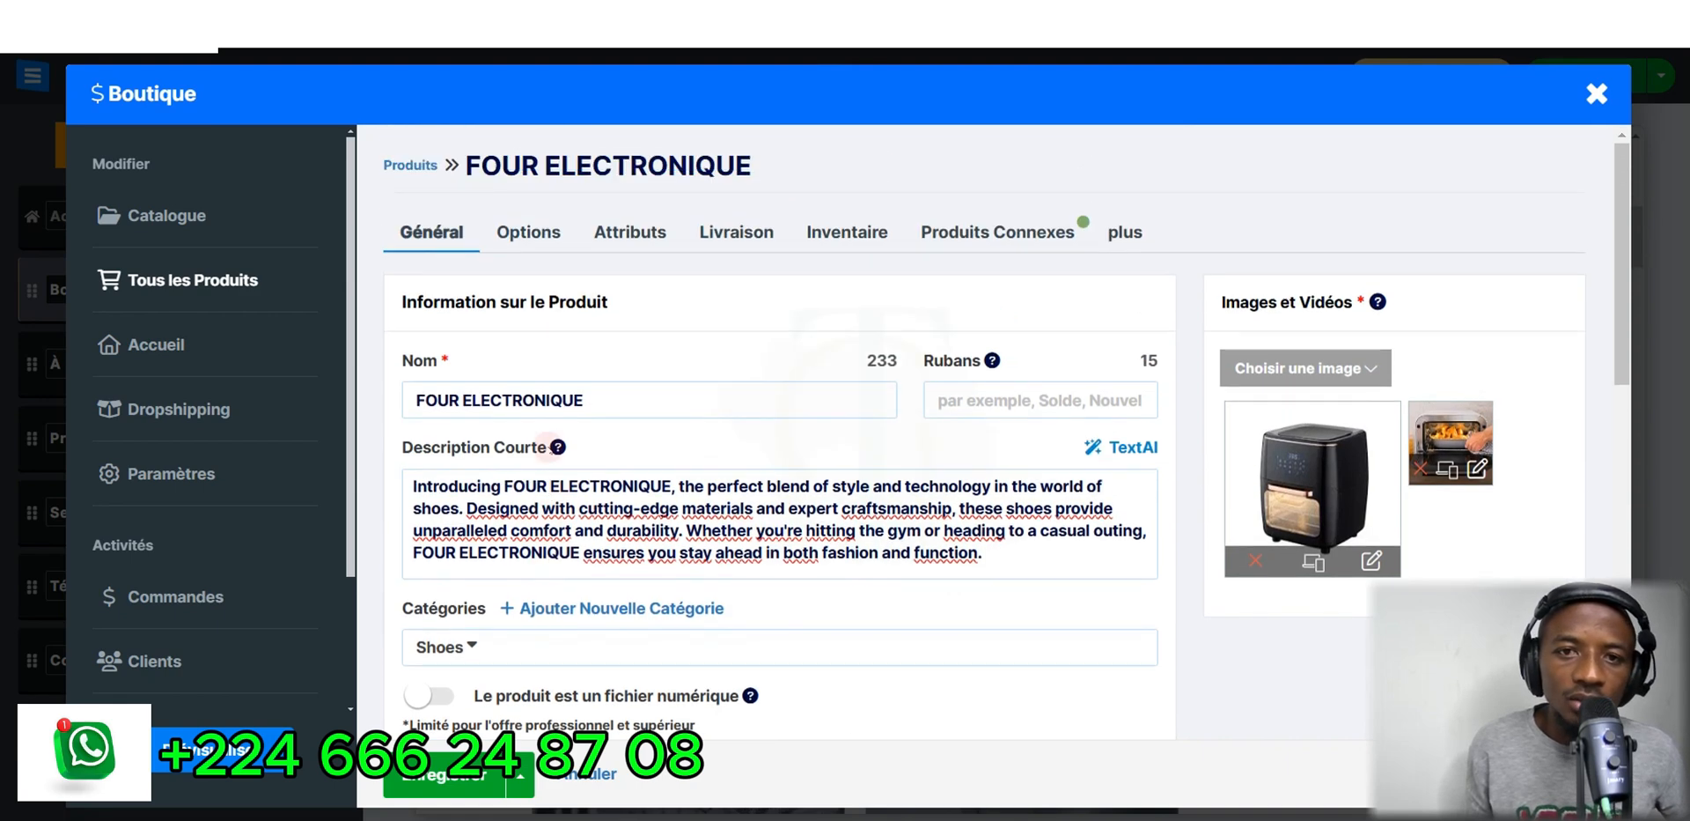
- Try to mark the product as a digital file and look over the subscription plans
scroll(555, 449, "down", 3)
scroll(556, 449, "down", 1)
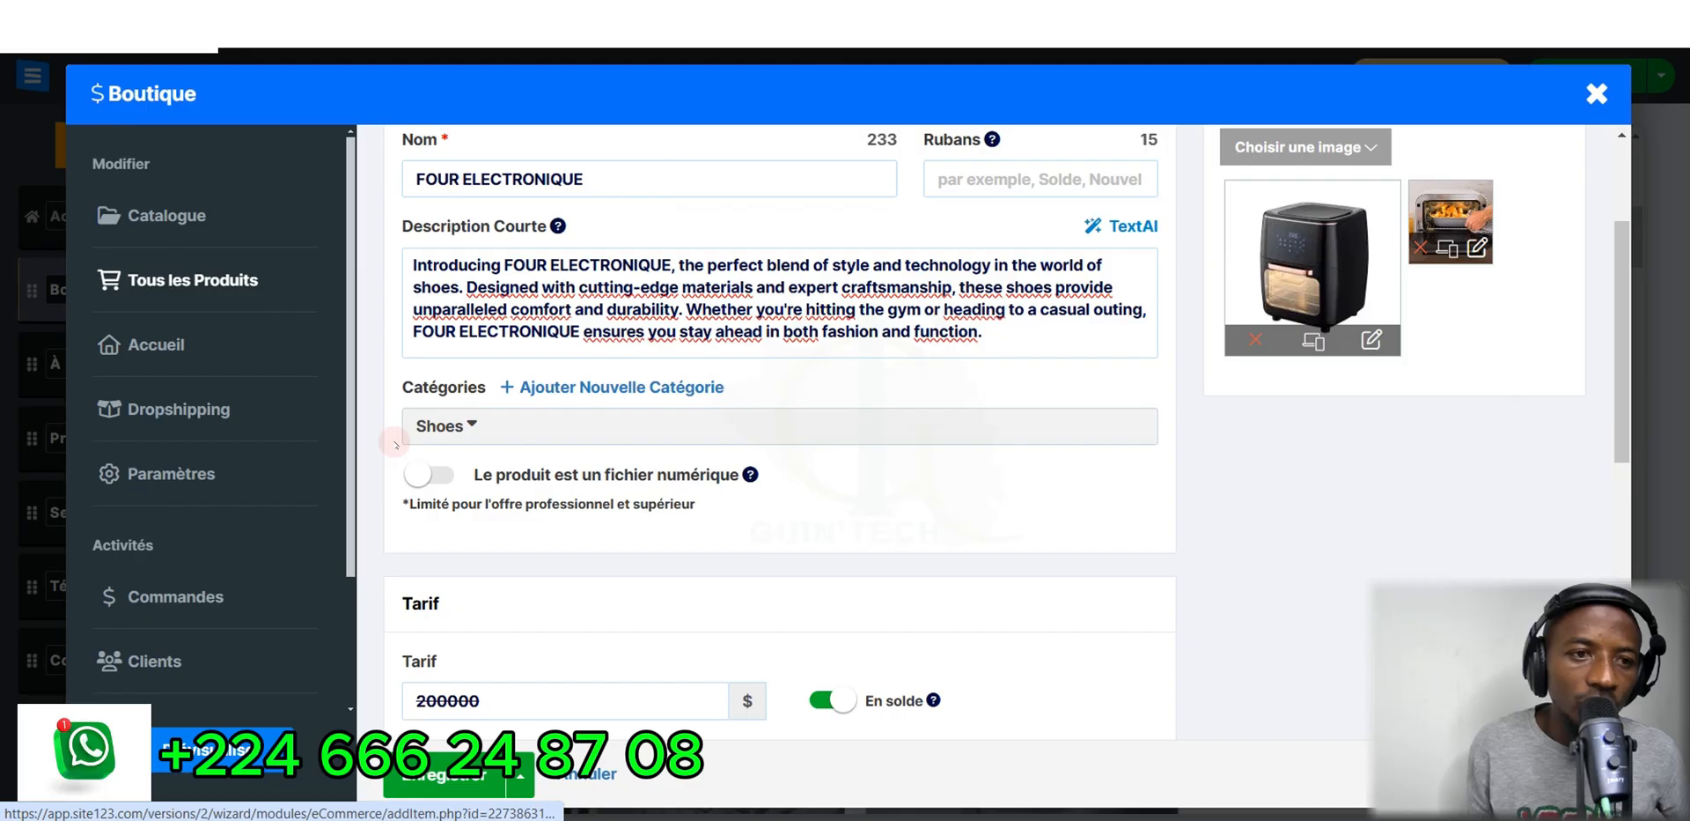
left_click(425, 478)
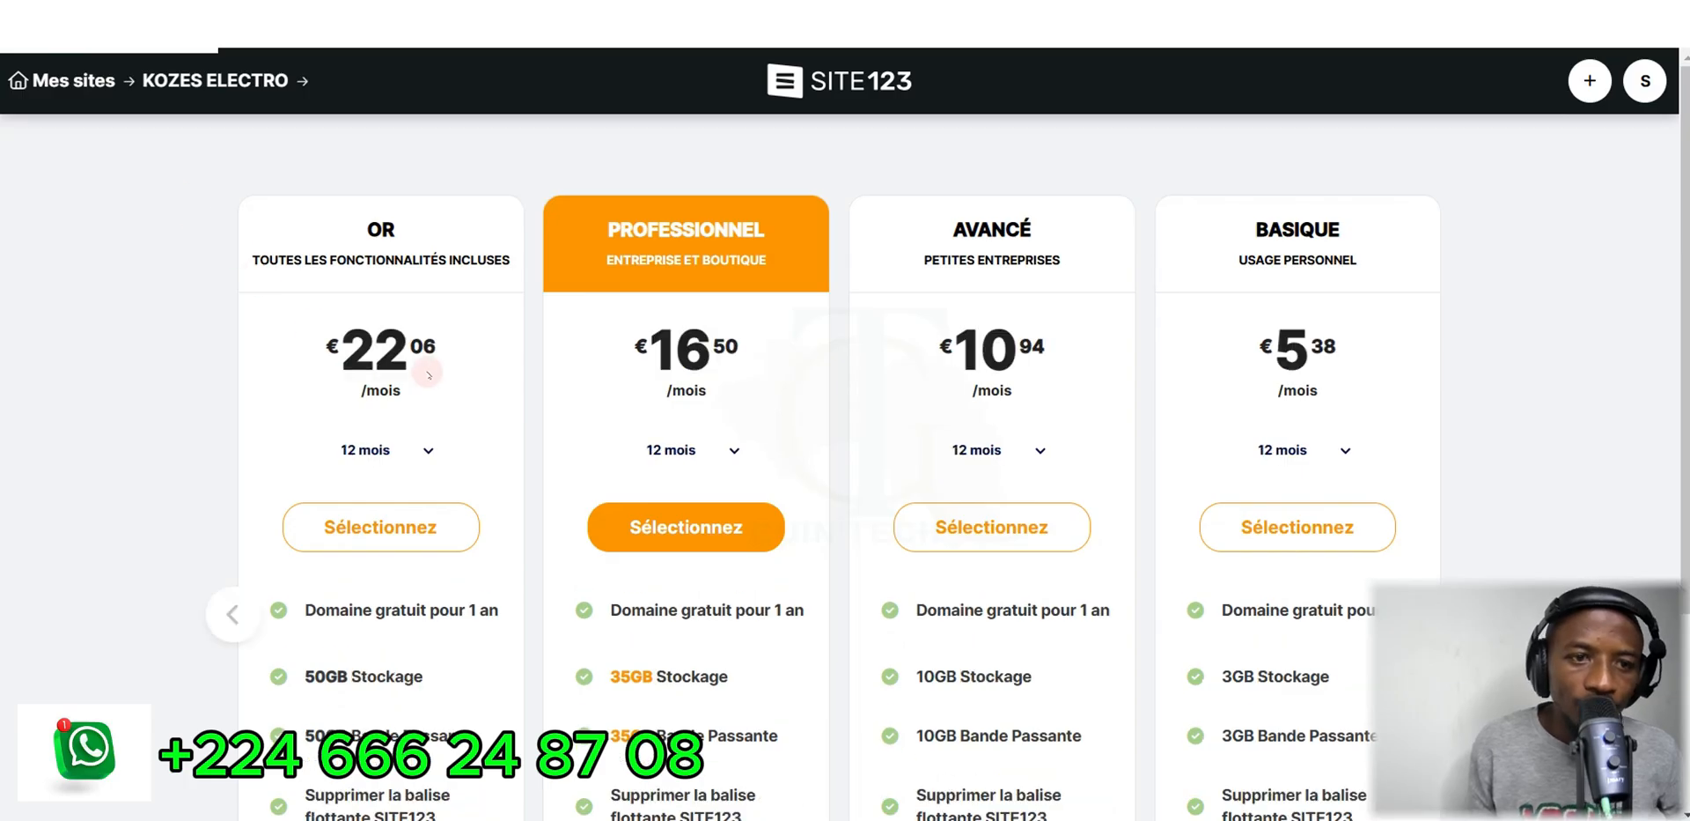
scroll(659, 424, "down", 5)
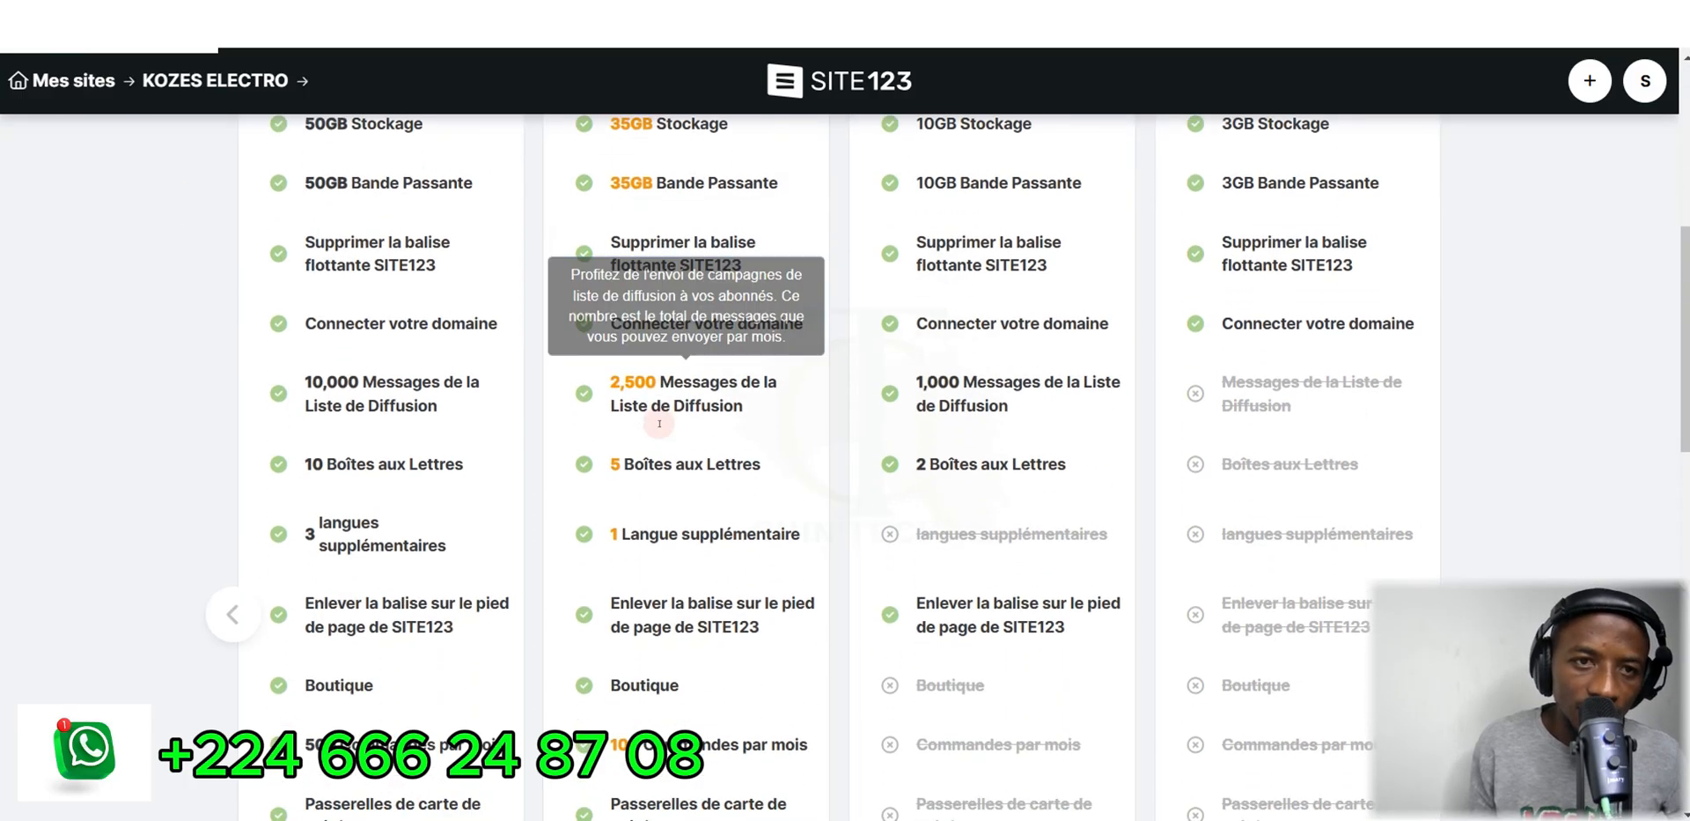
scroll(660, 423, "up", 5)
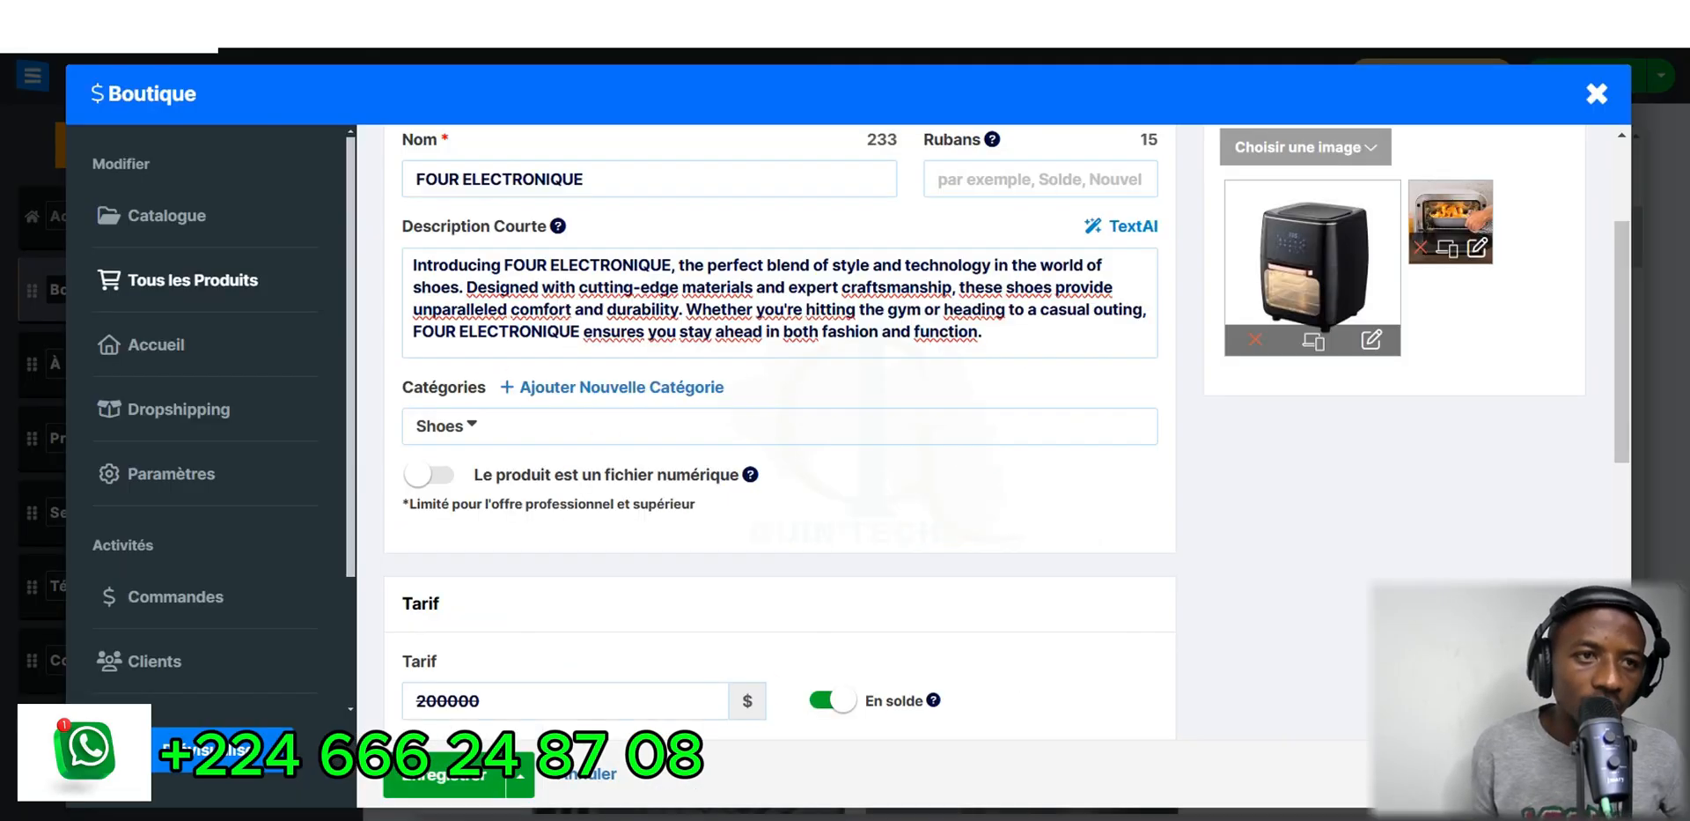
- Check the pricing and additional information once more and save the FOUR ELECTRONIQUE product
scroll(793, 424, "up", 3)
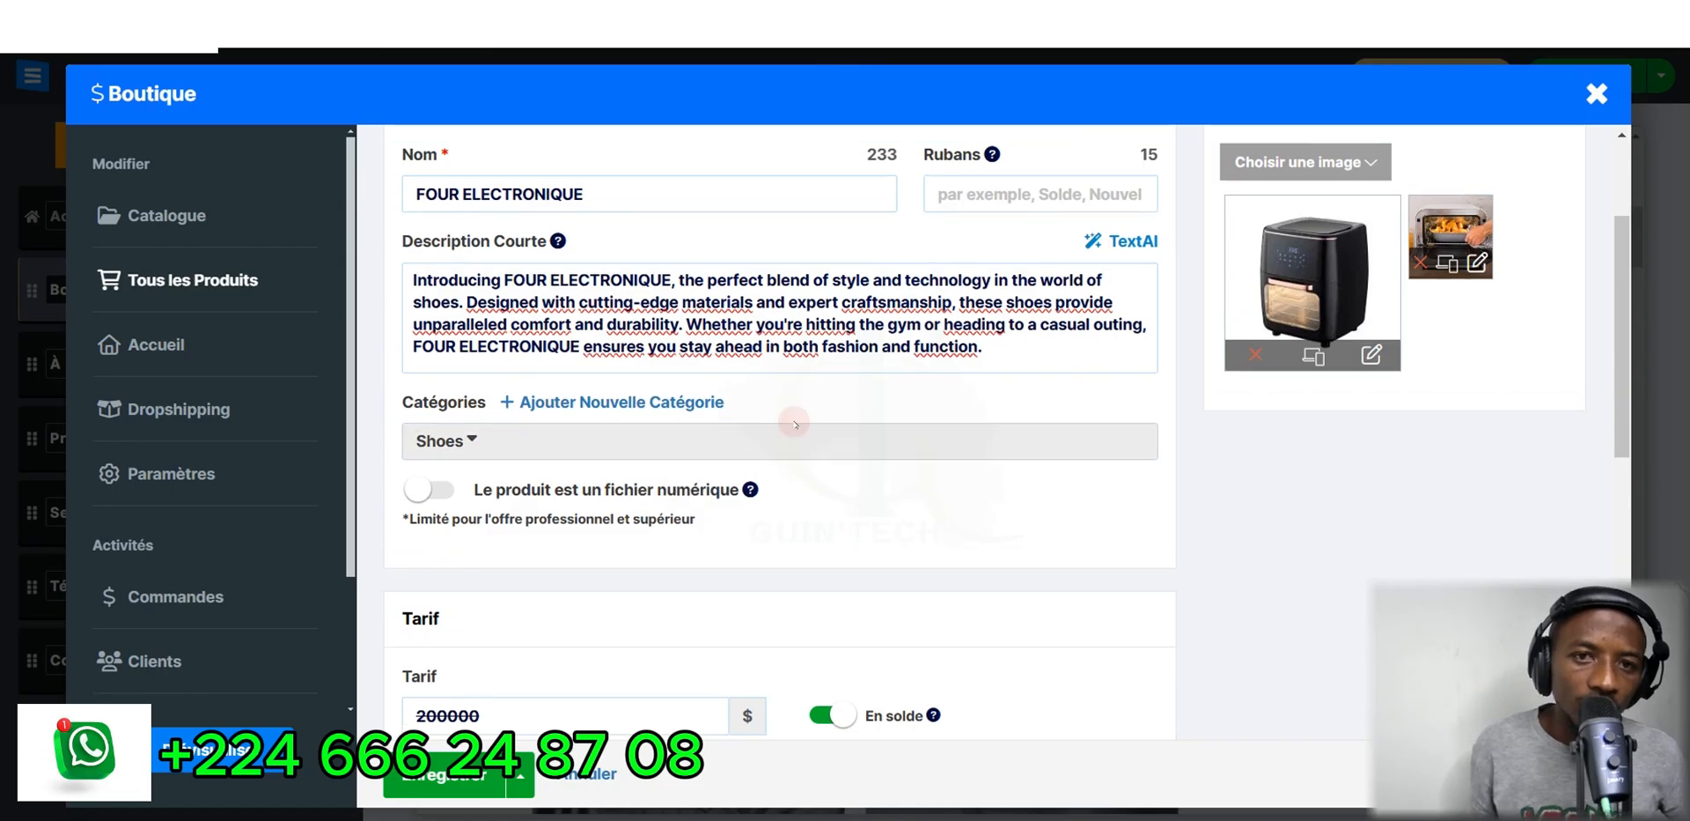
scroll(788, 436, "down", 7)
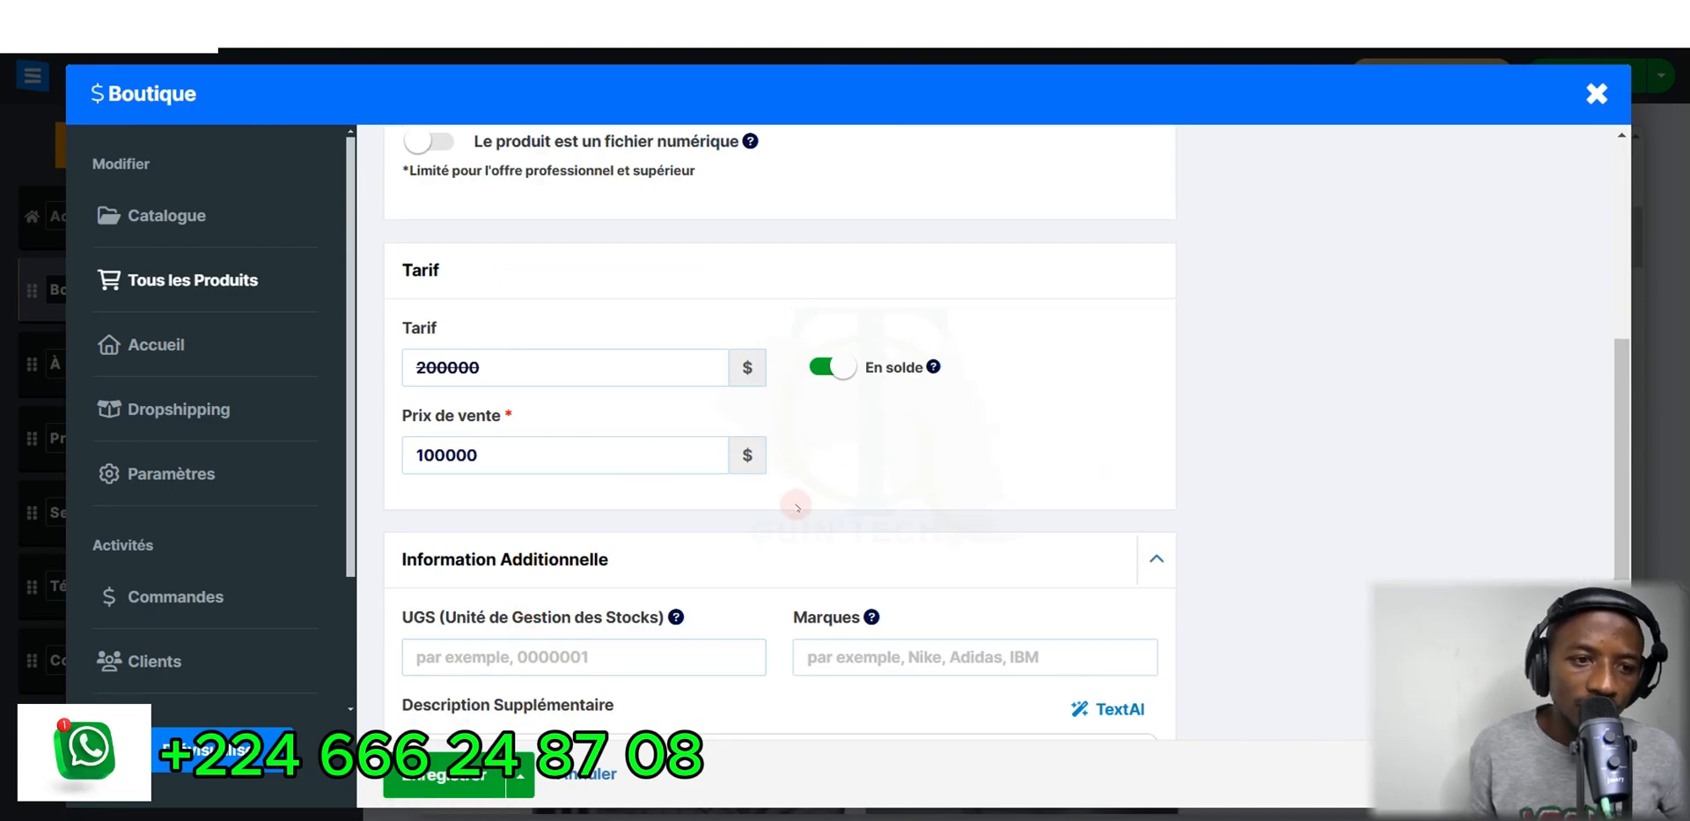
scroll(777, 544, "down", 3)
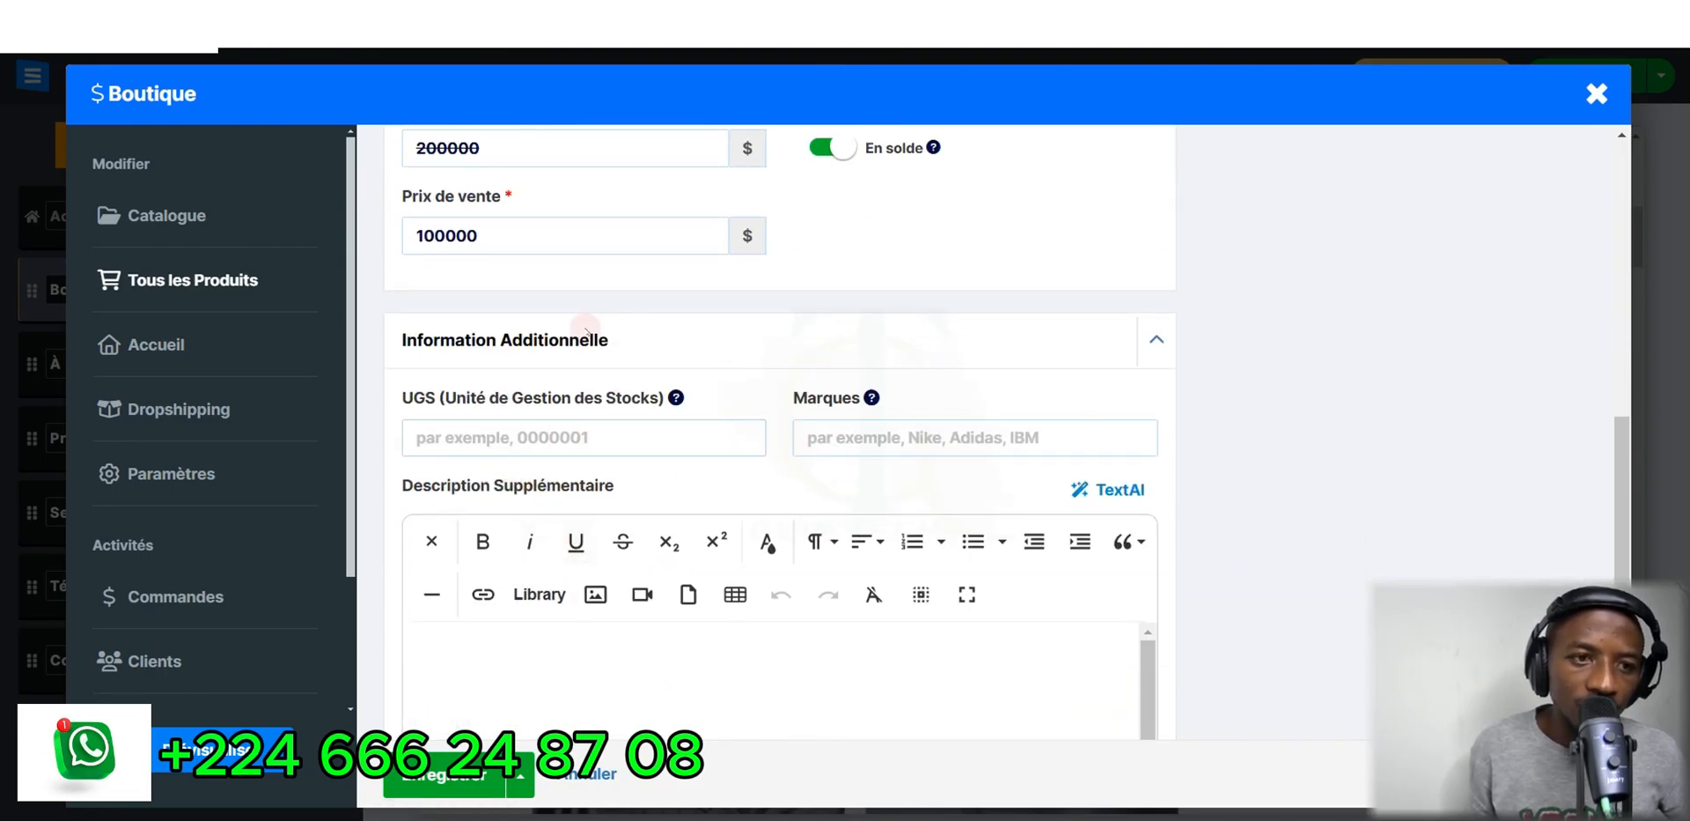
scroll(612, 502, "down", 3)
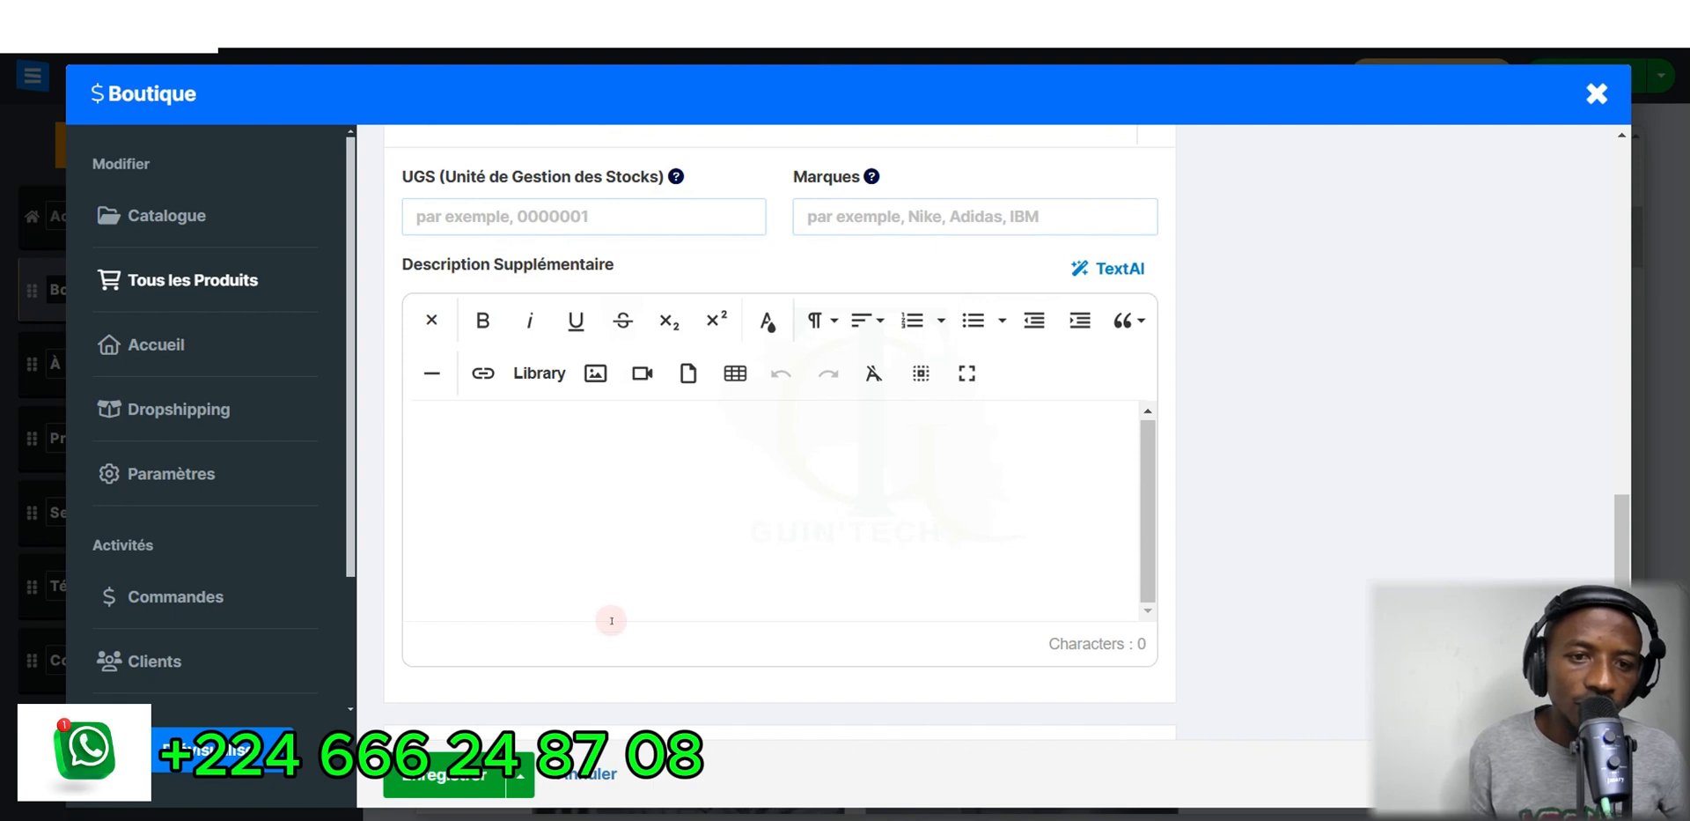
scroll(641, 594, "down", 1)
scroll(640, 595, "up", 6)
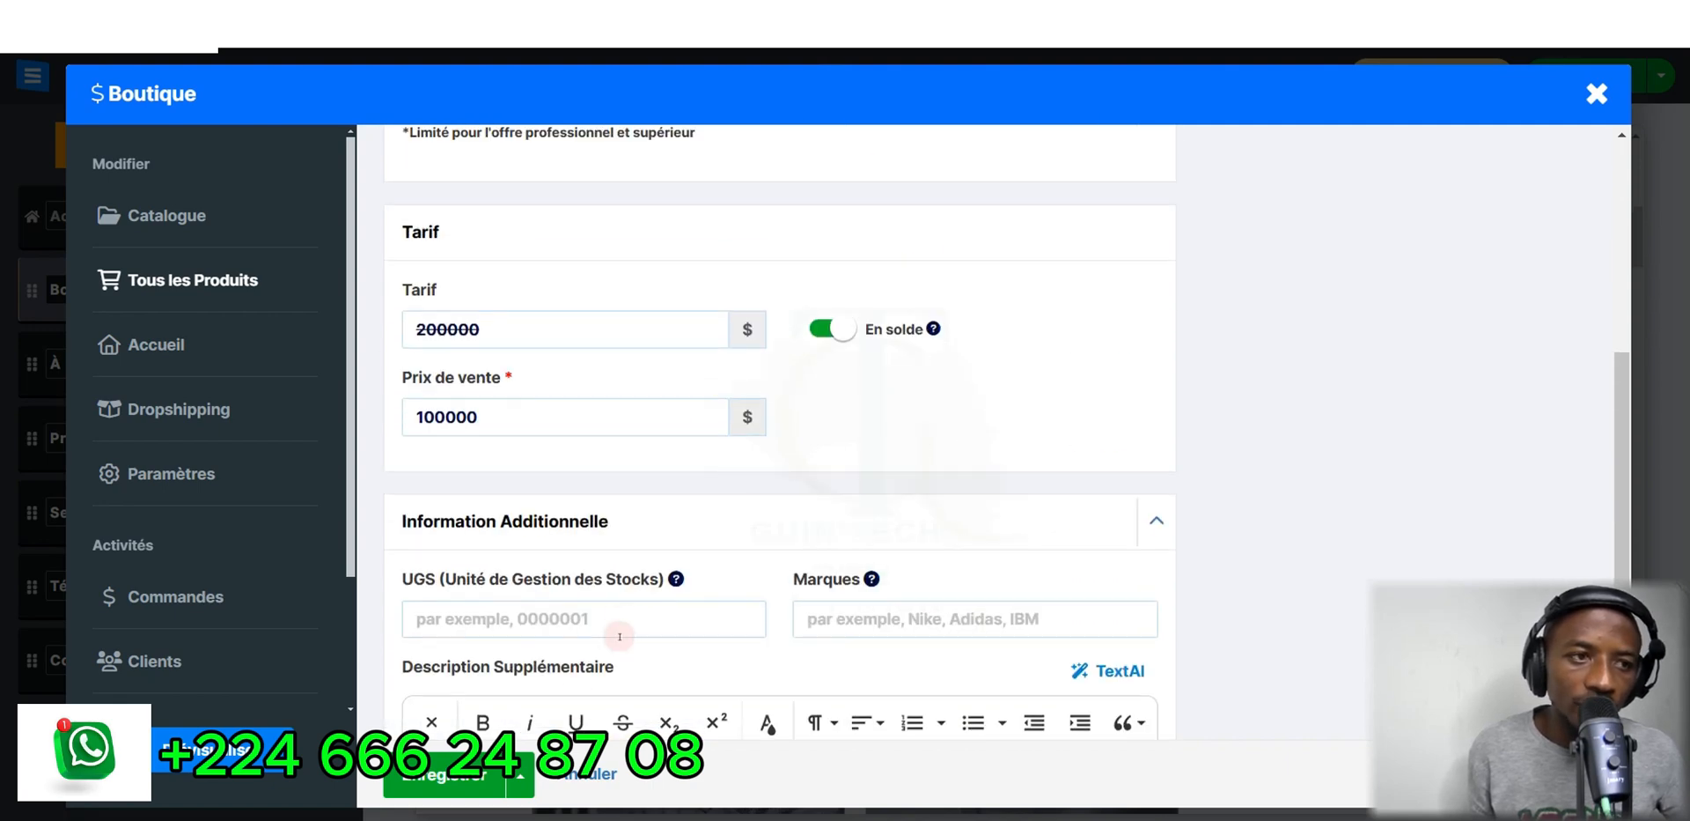
left_click(485, 748)
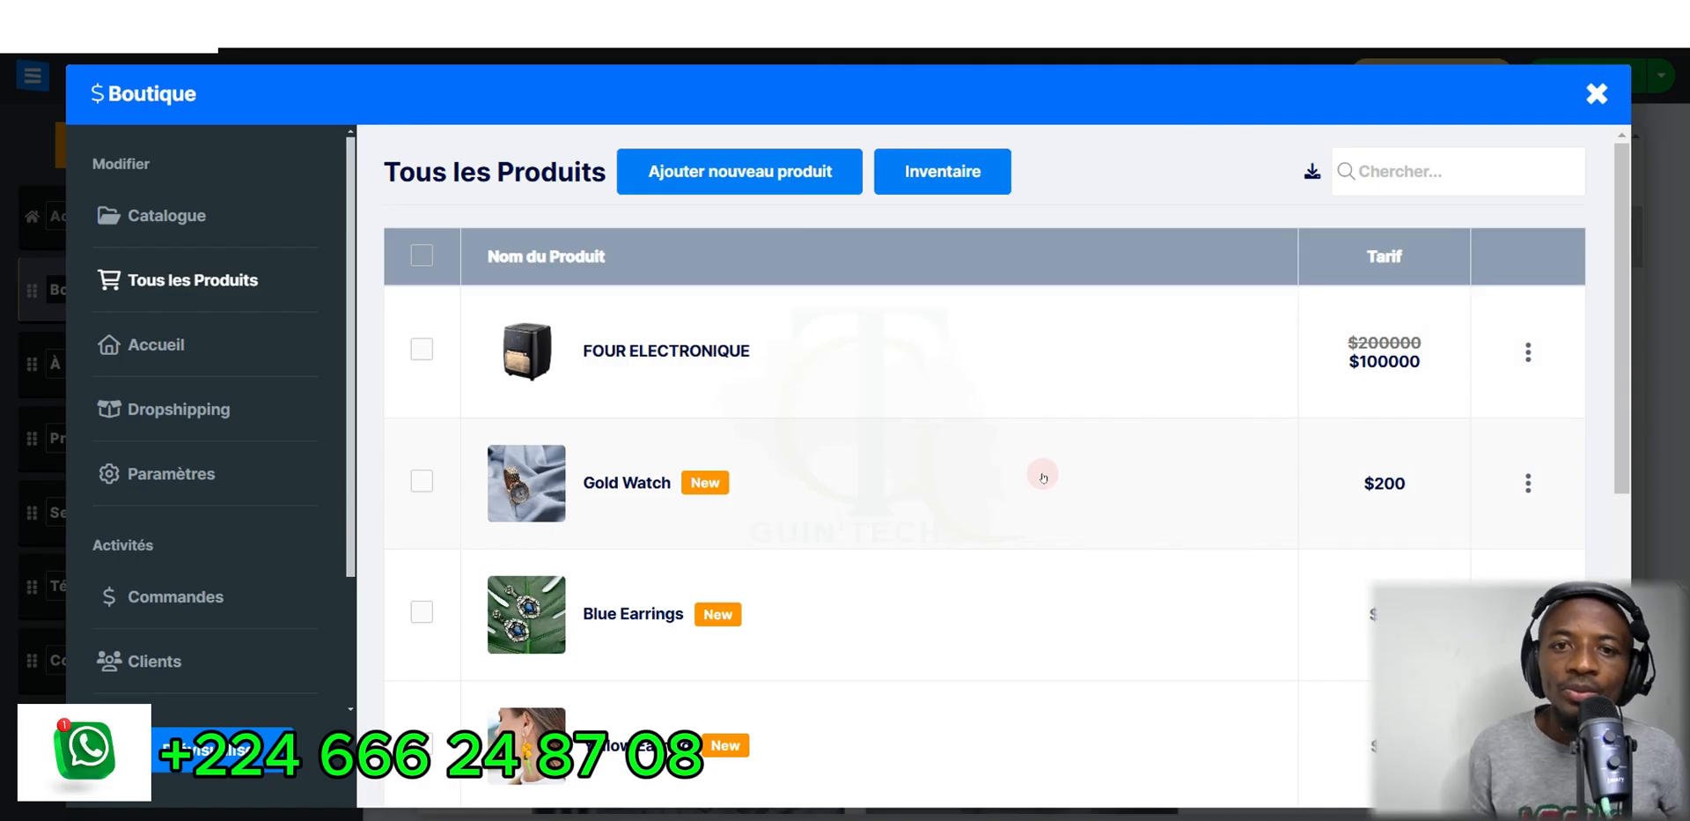
- Look over the product list, close the store manager and view the homepage preview's Hot Categories section
scroll(1043, 477, "down", 3)
scroll(1046, 475, "up", 3)
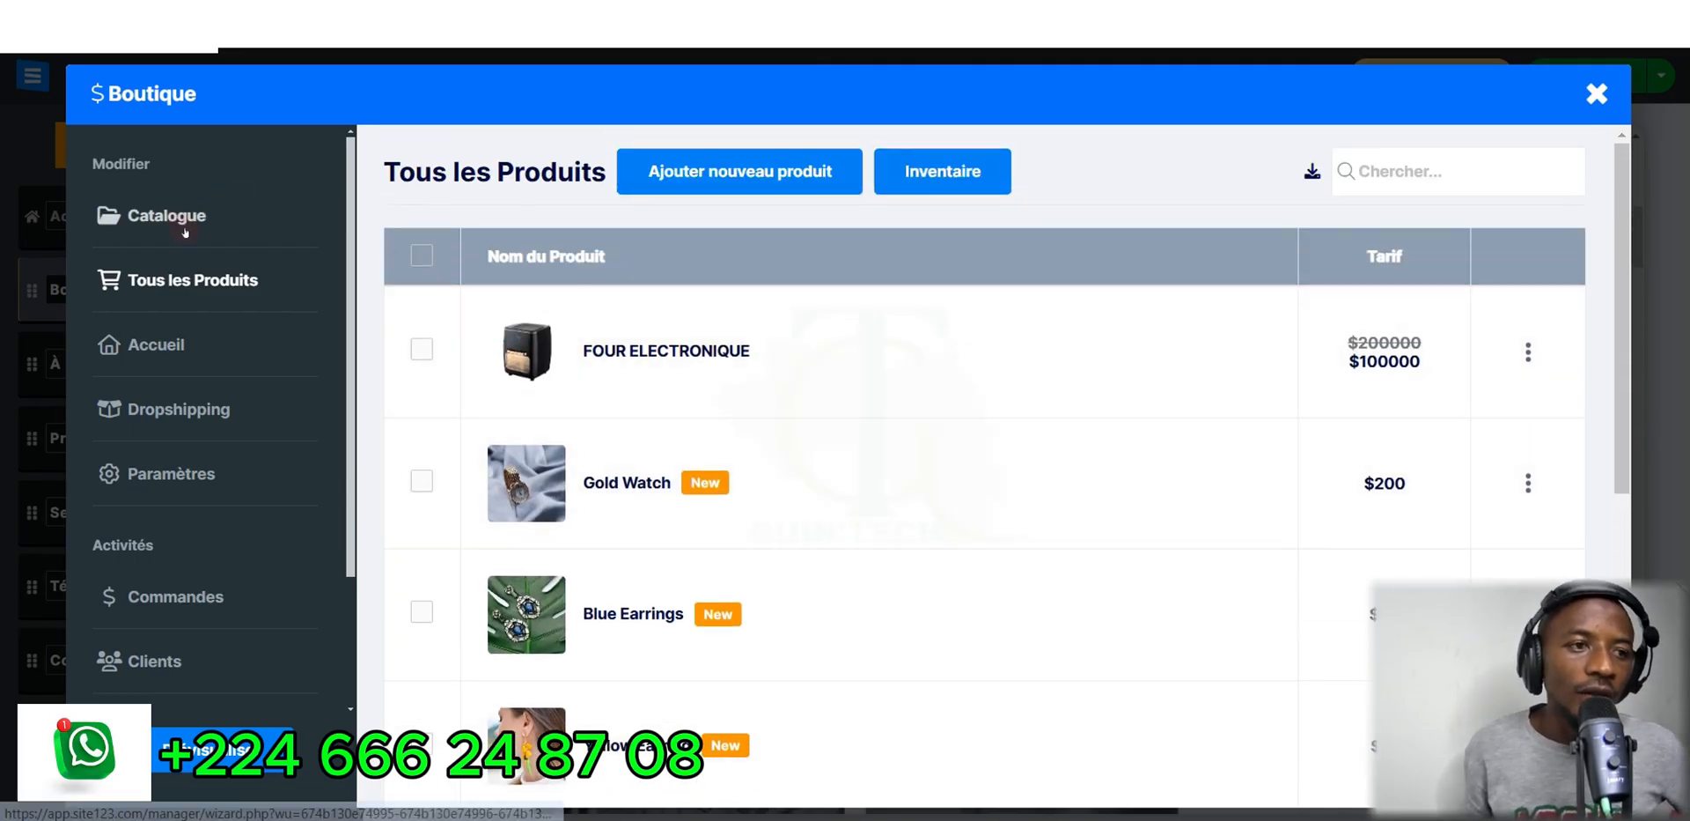
left_click(1595, 95)
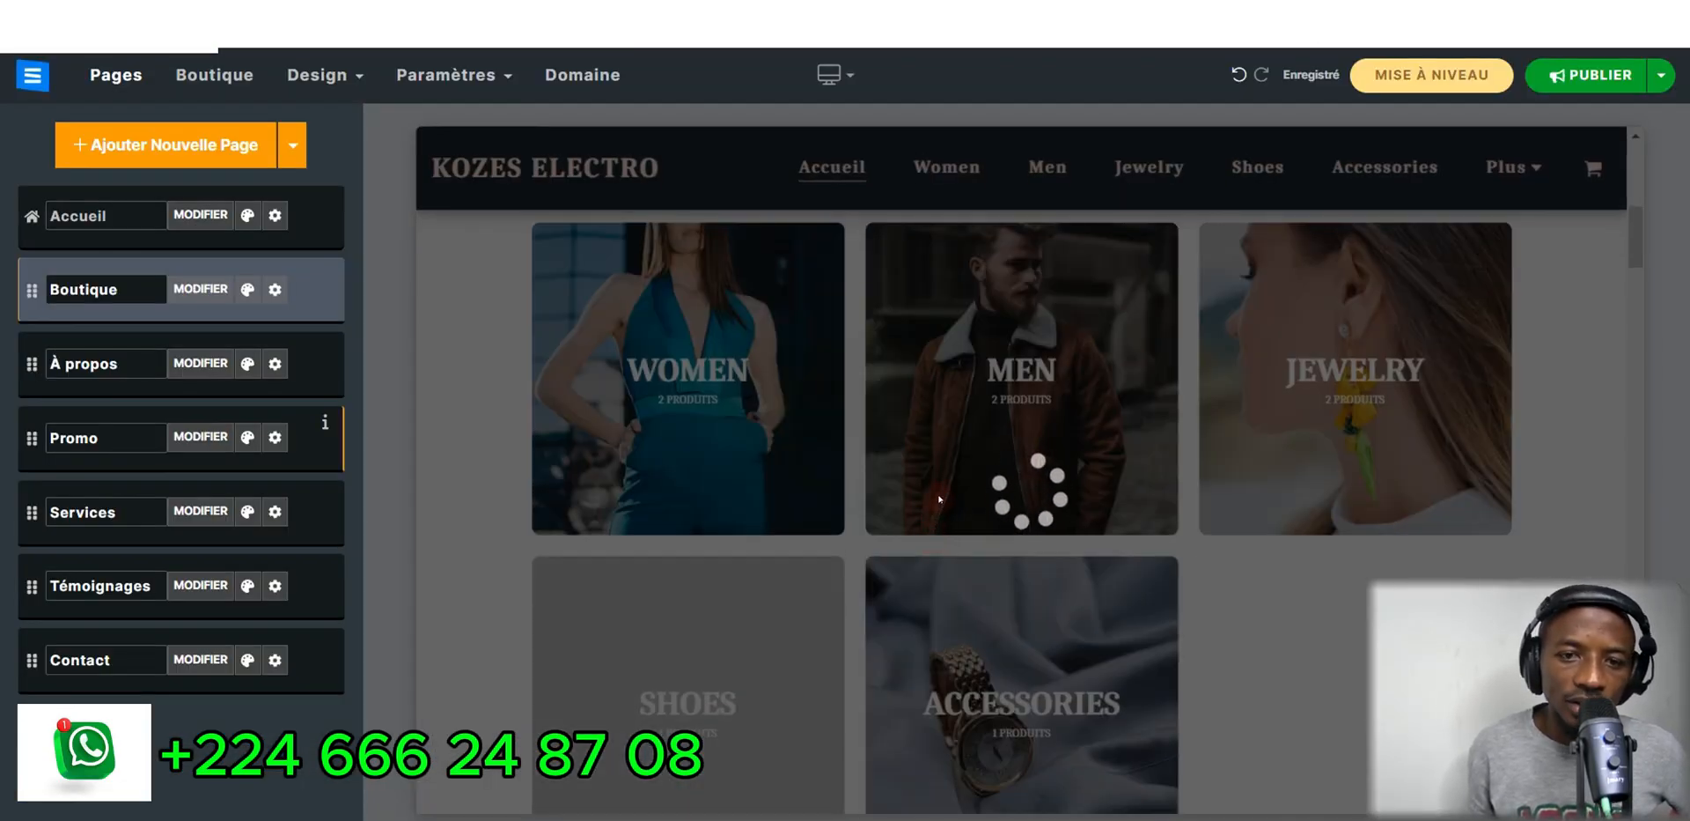
scroll(979, 518, "up", 4)
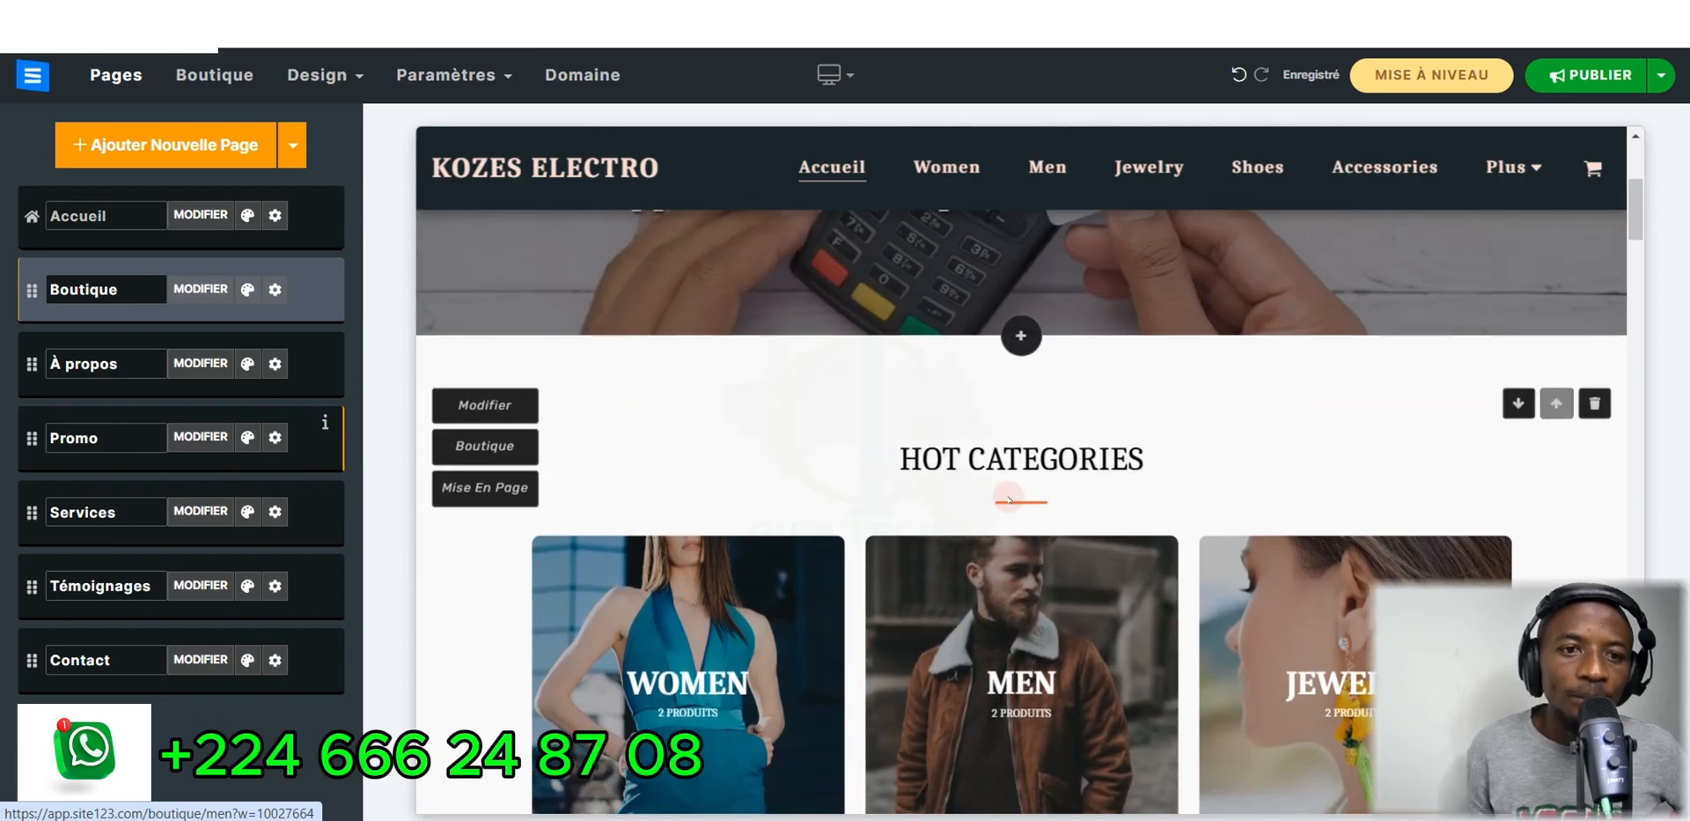
- Look over the Women, Men, Jewelry, Shoes and Accessories tiles in the homepage's Hot Categories section
scroll(1009, 499, "down", 4)
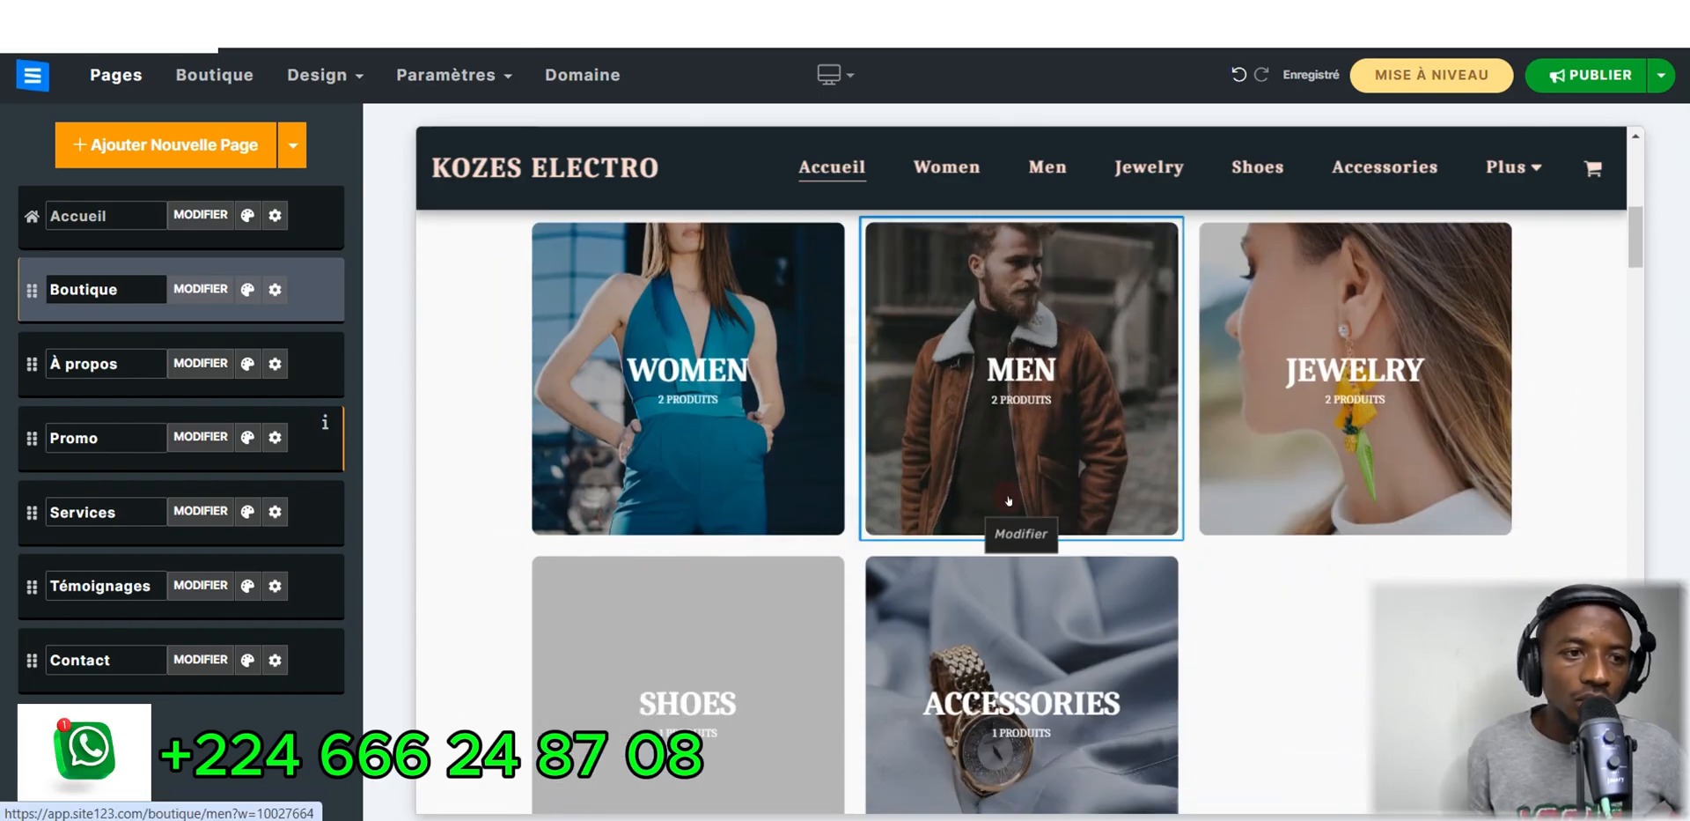
scroll(993, 511, "down", 2)
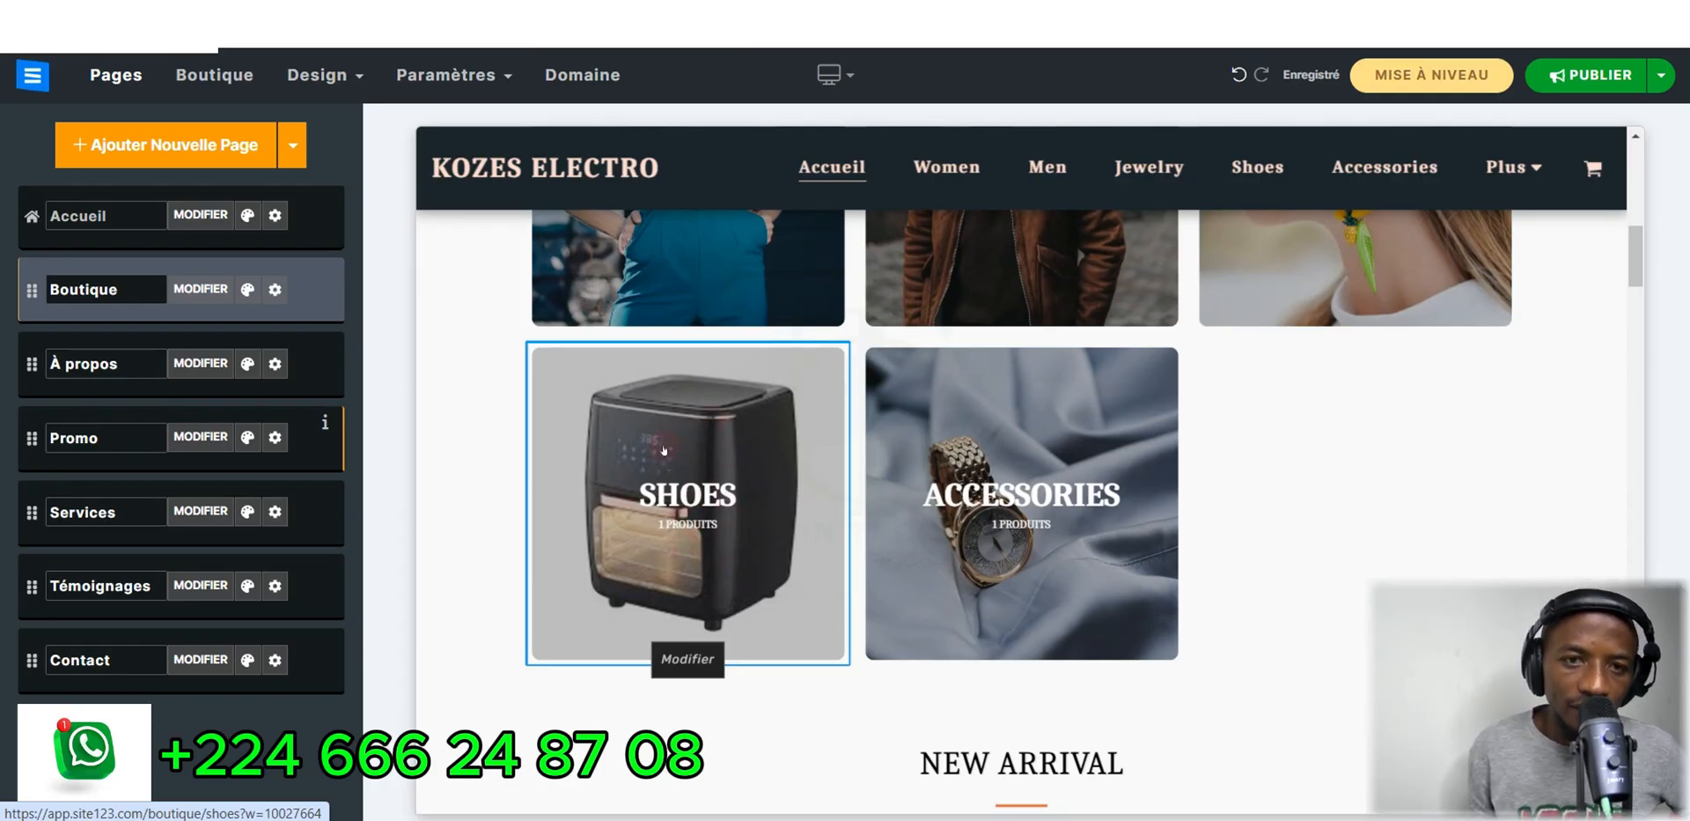
scroll(1022, 484, "up", 3)
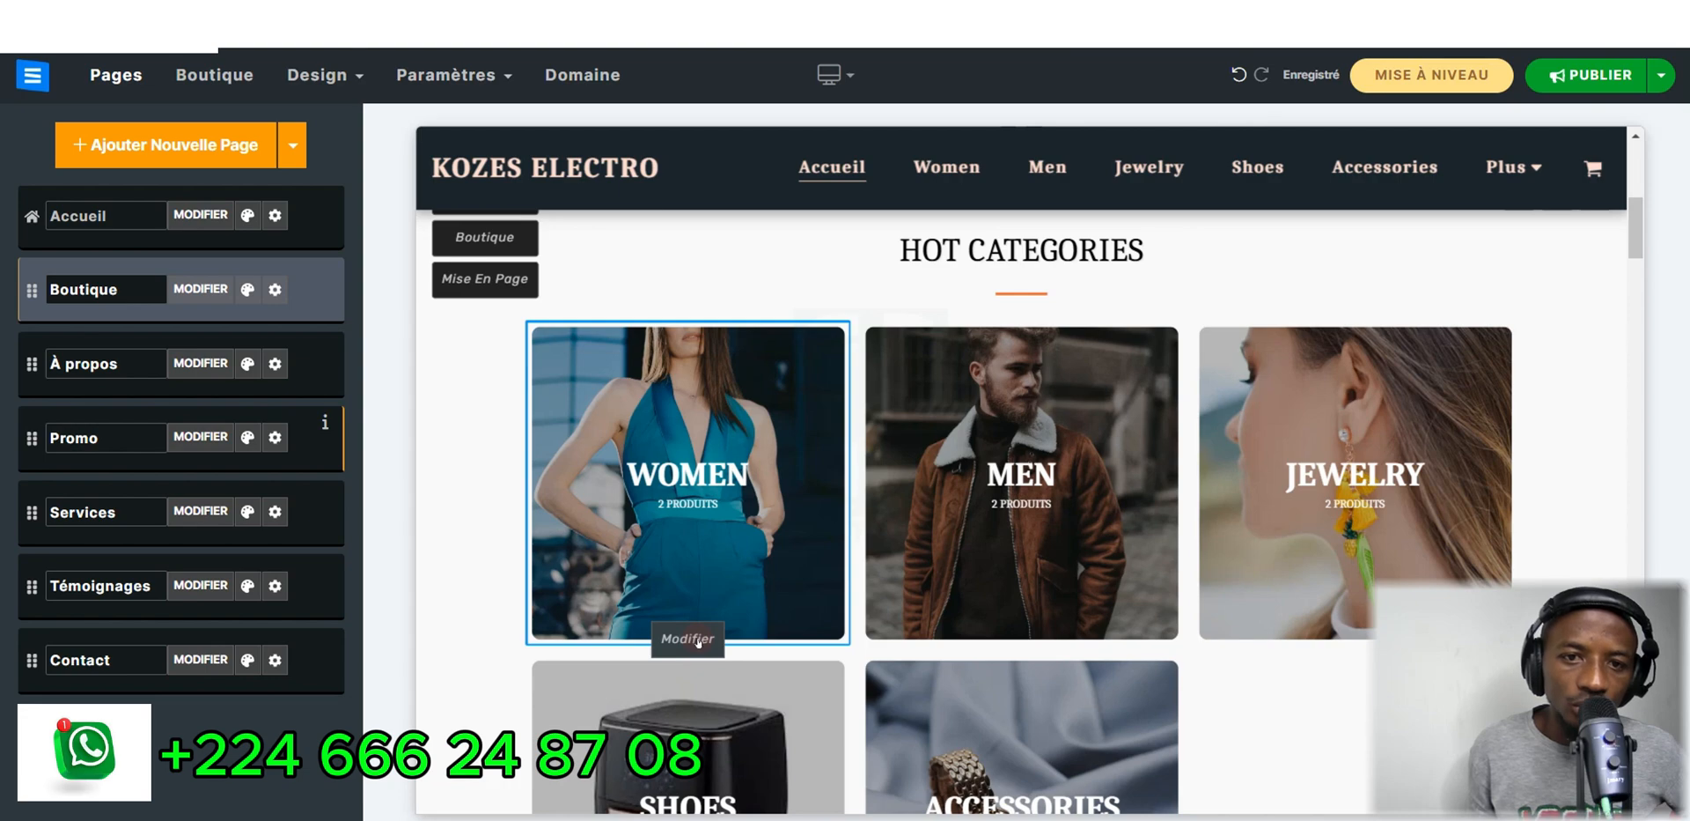
scroll(1026, 509, "down", 3)
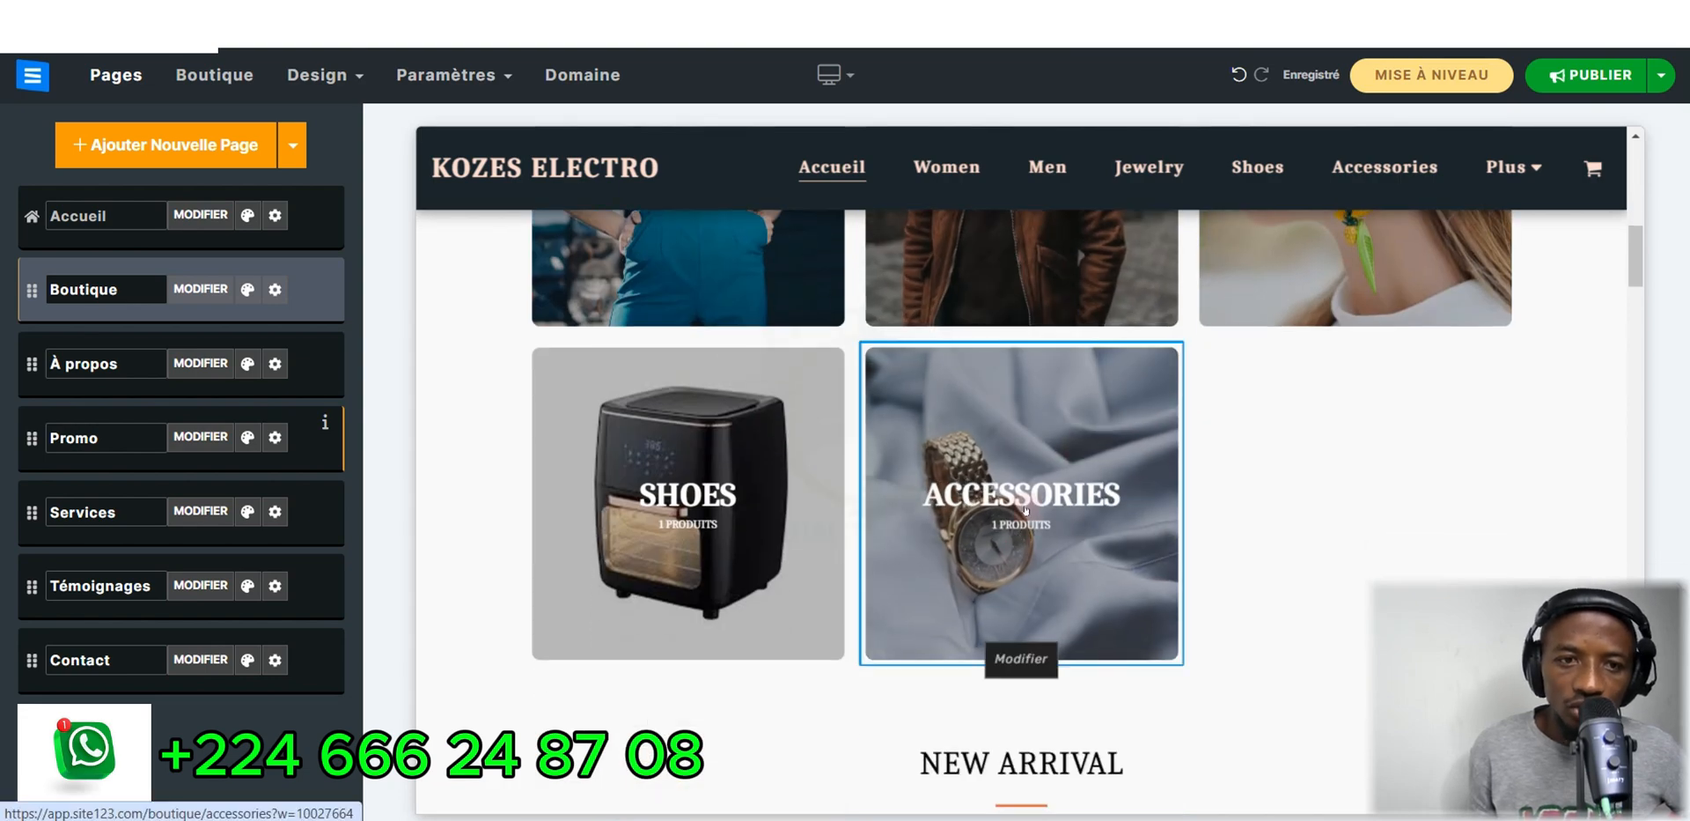
scroll(1025, 525, "up", 5)
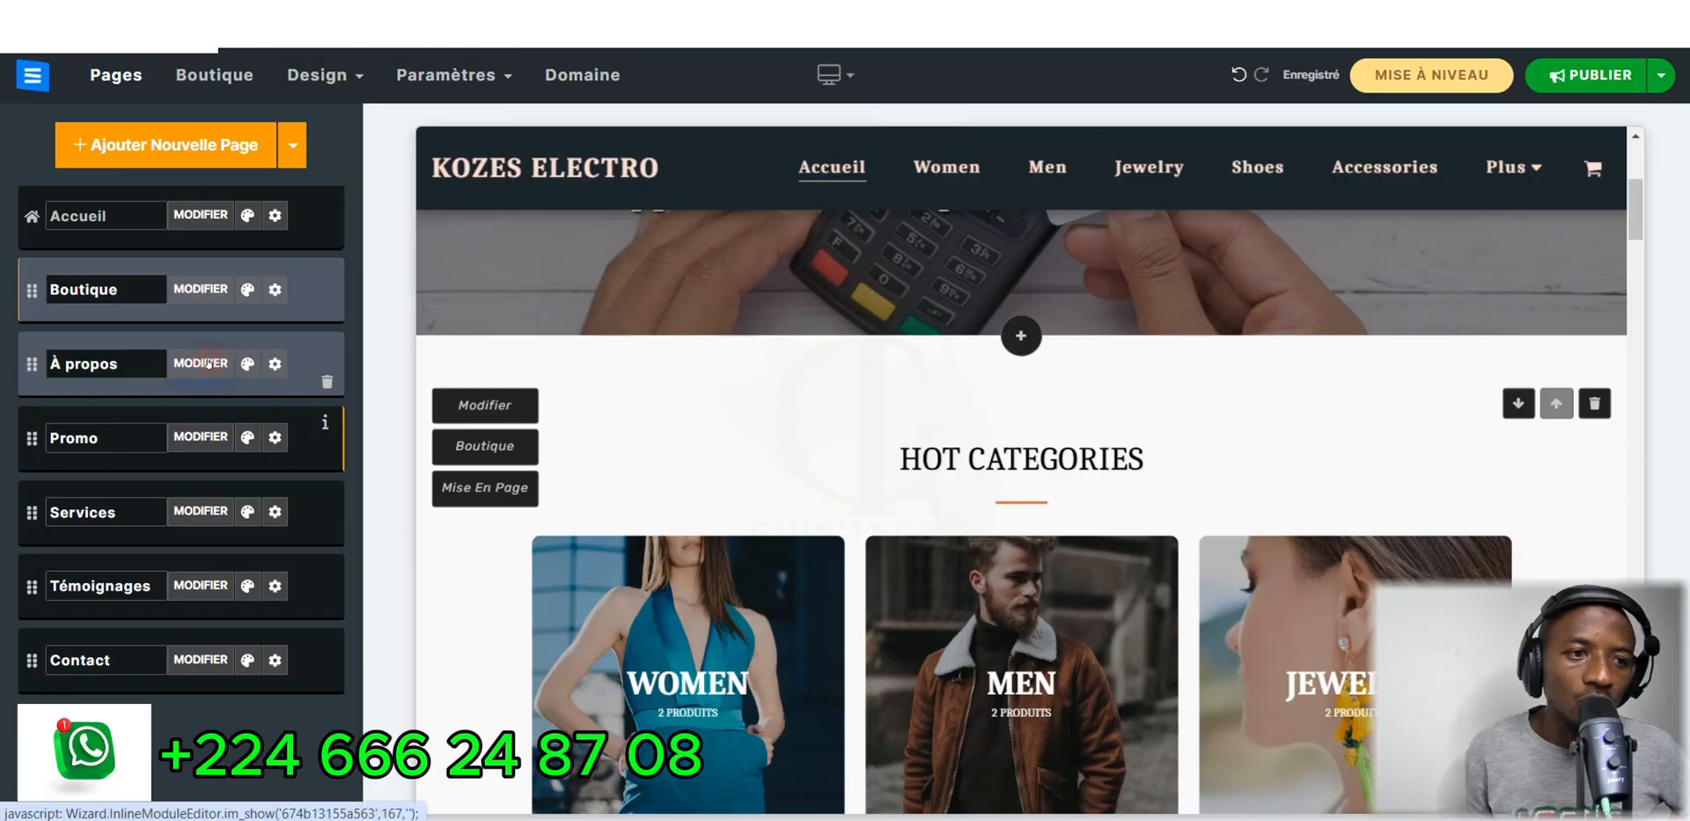
- Open the À propos section for editing and examine its description text and the options for uploading a replacement image
left_click(202, 363)
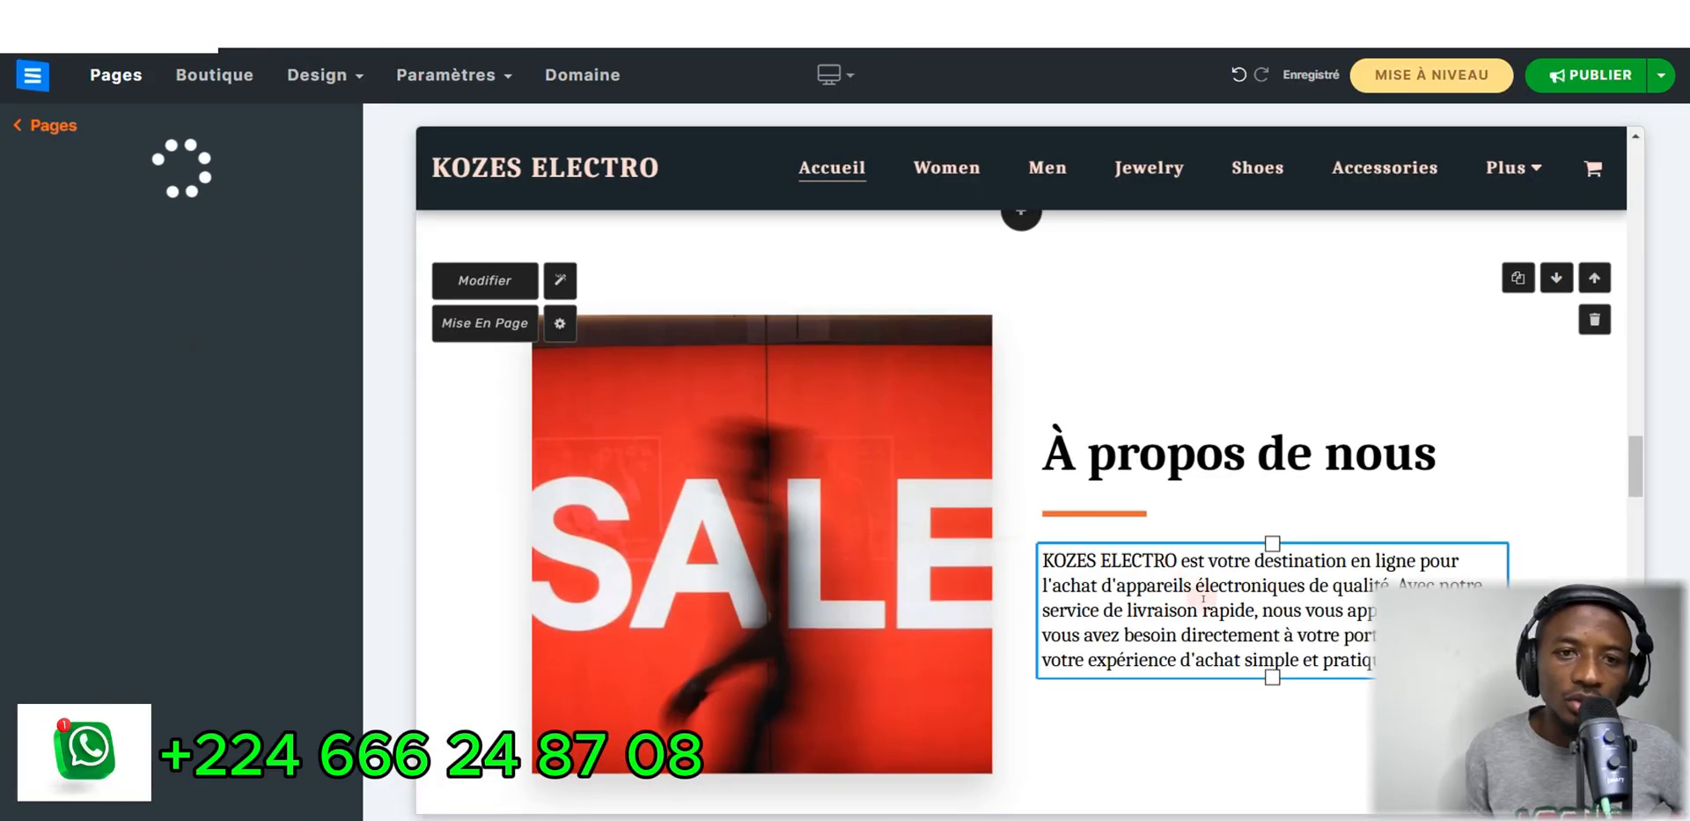
left_click(1253, 614)
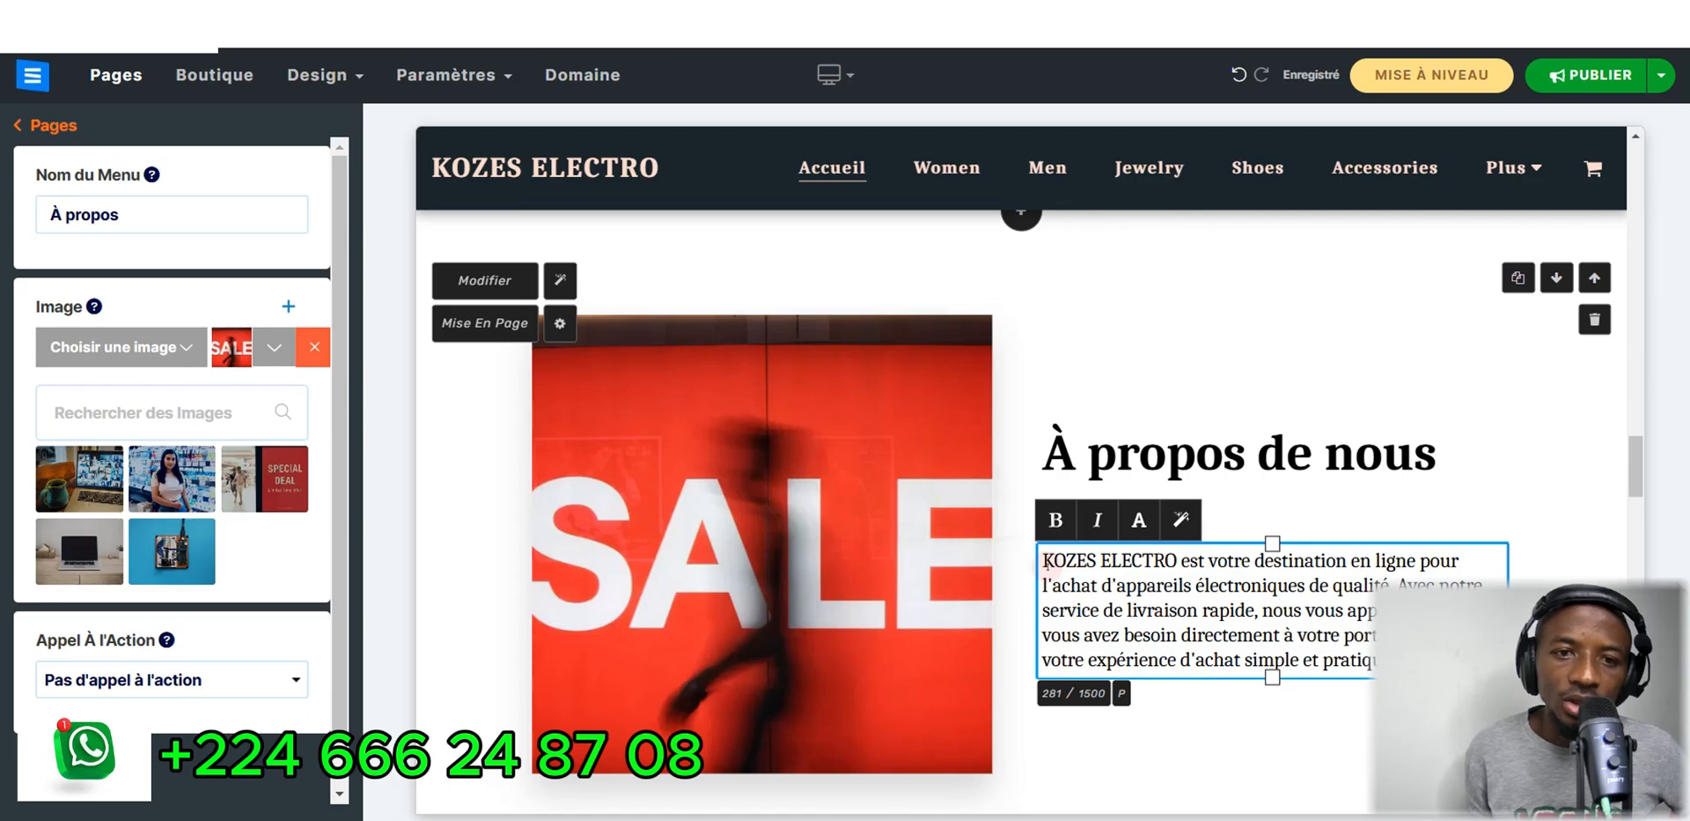
scroll(808, 555, "down", 3)
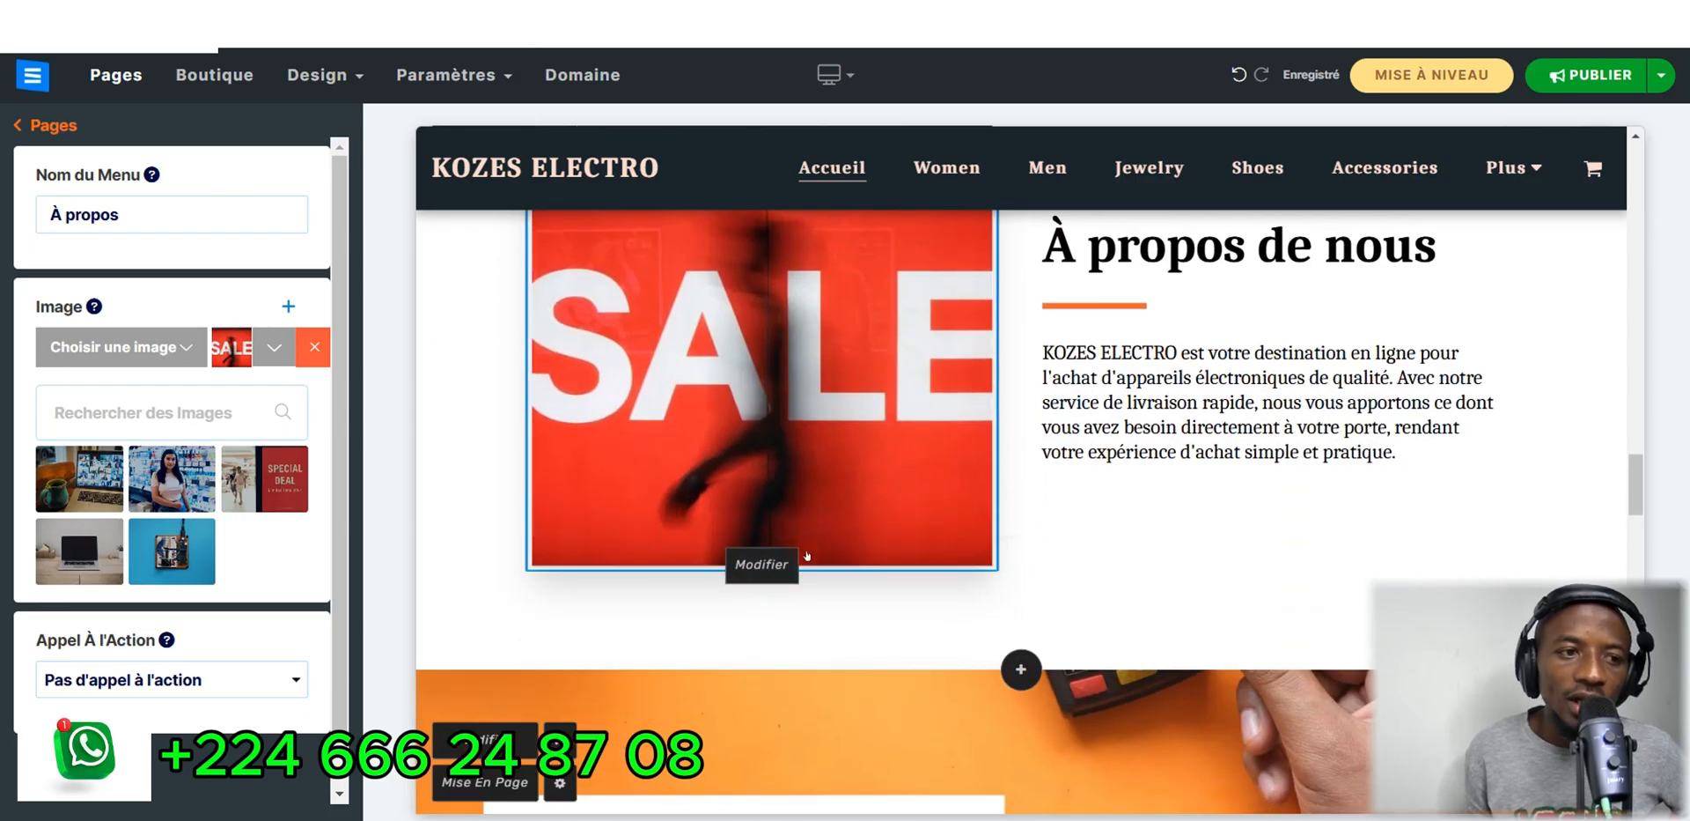
scroll(807, 555, "up", 3)
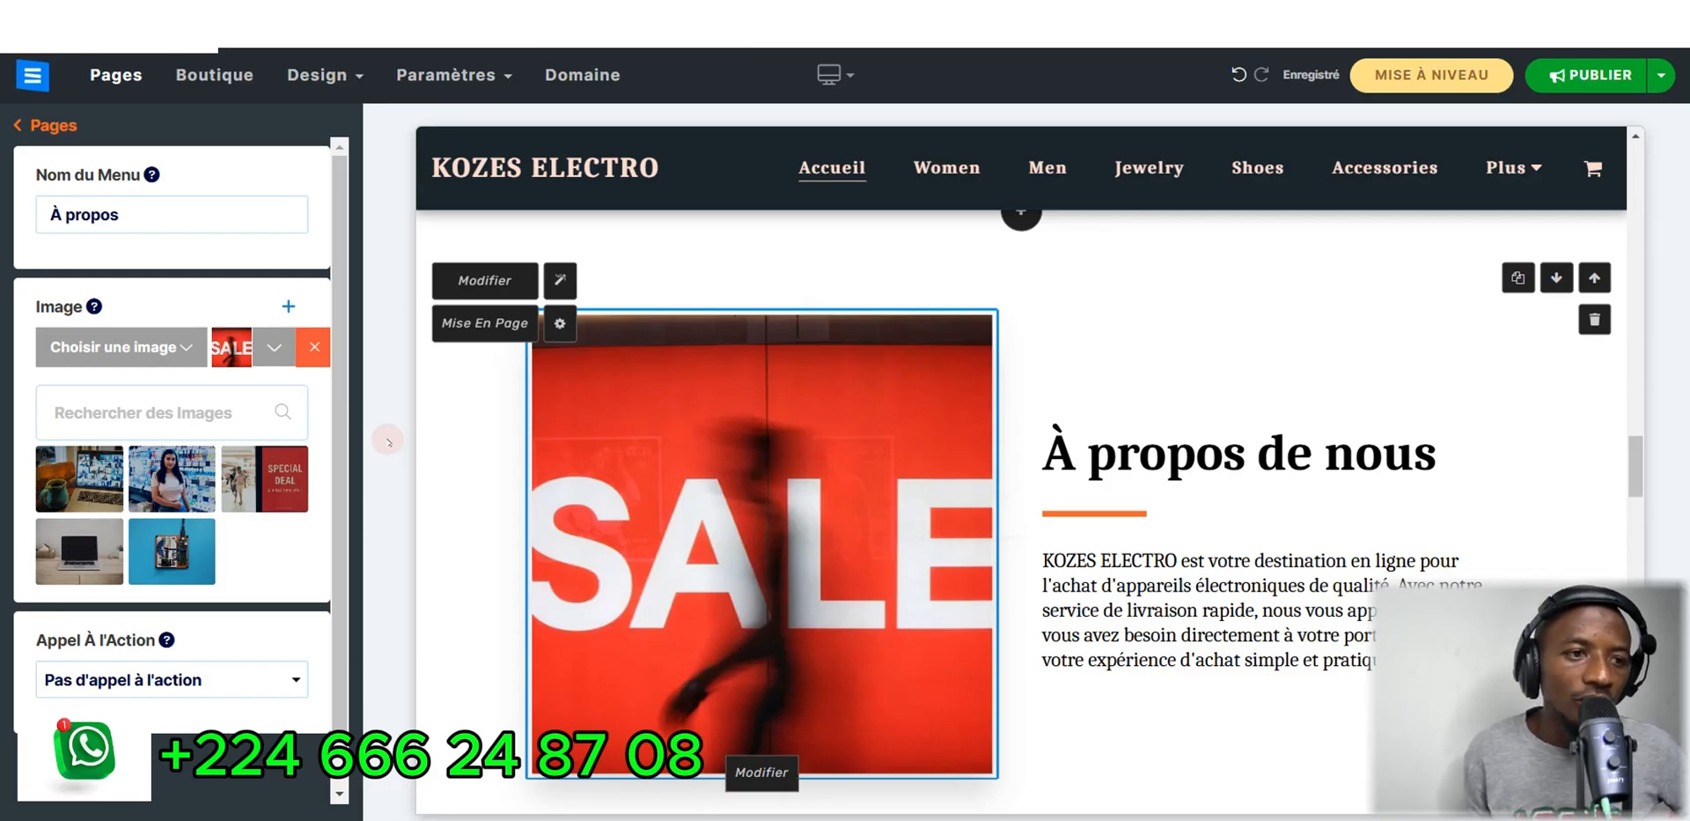
left_click(182, 345)
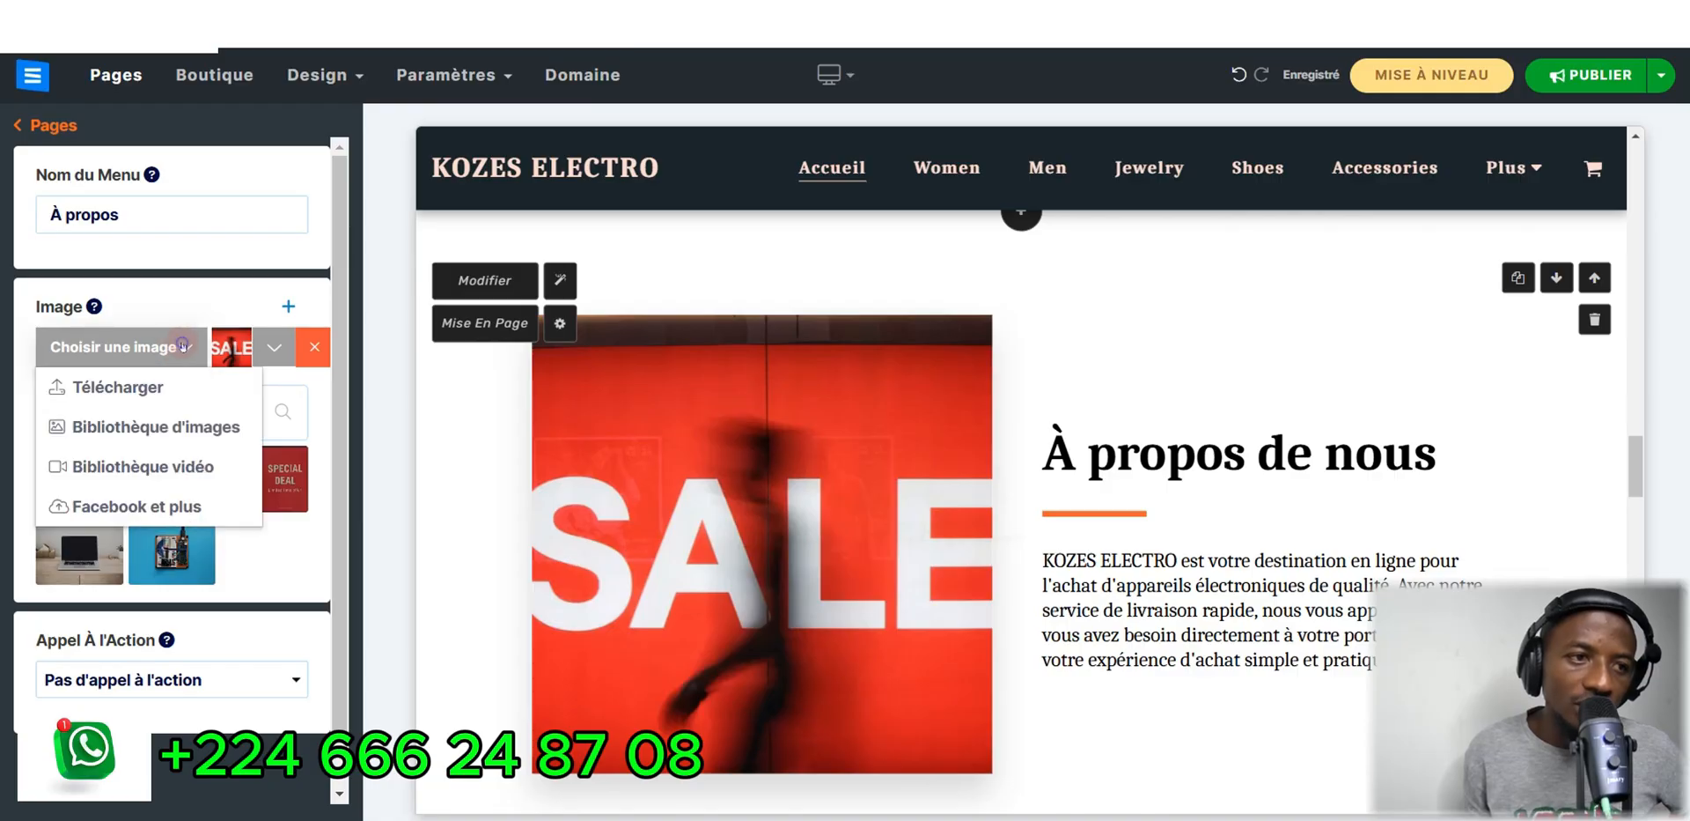
left_click(147, 387)
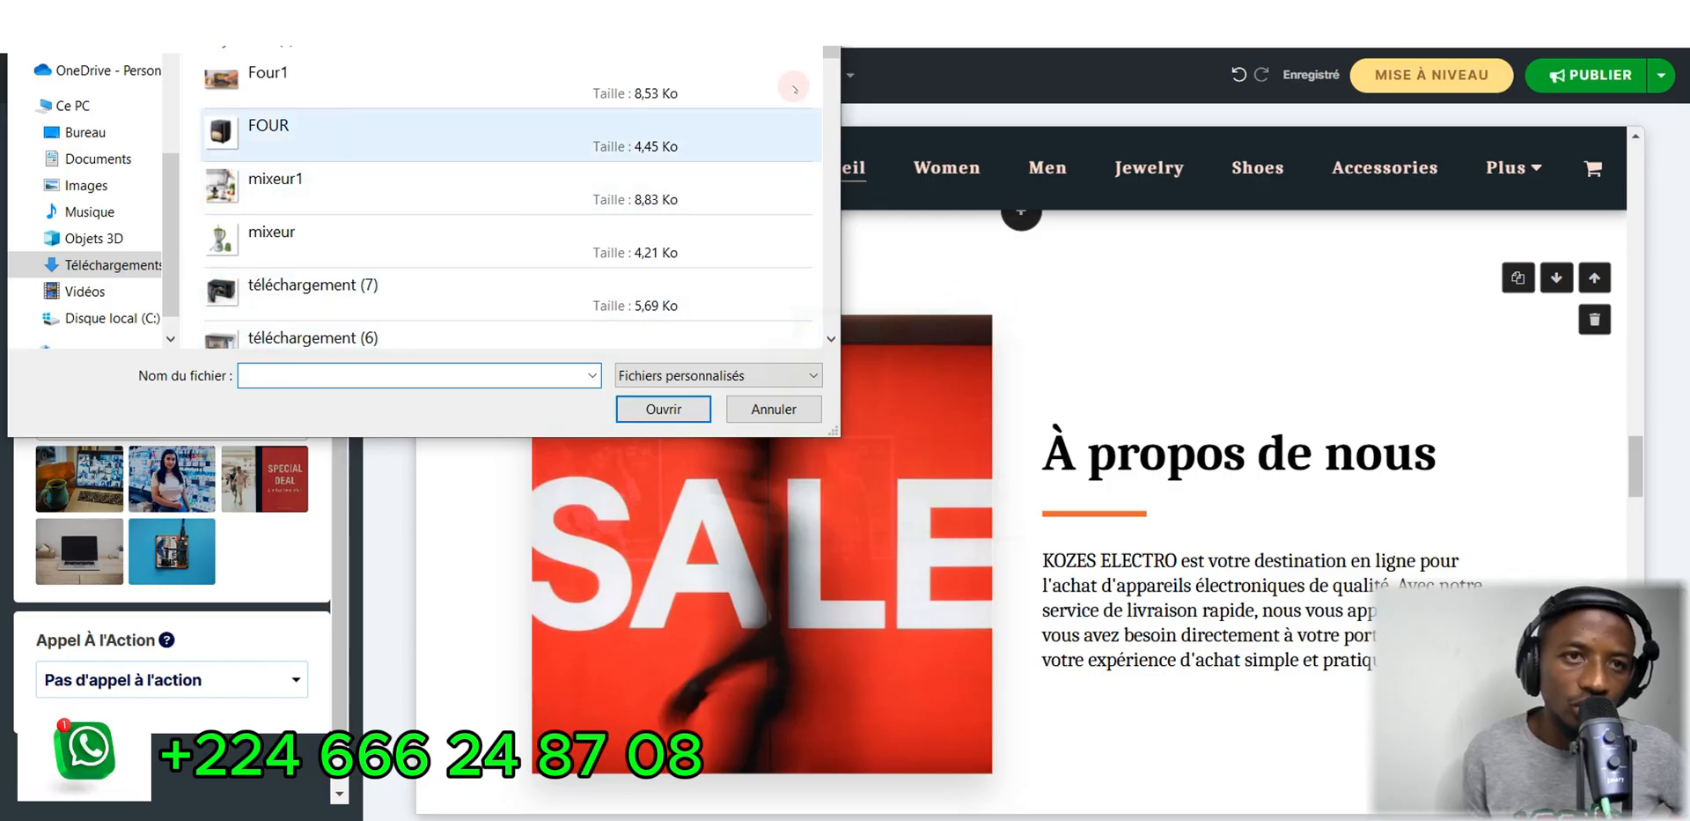
left_click(820, 13)
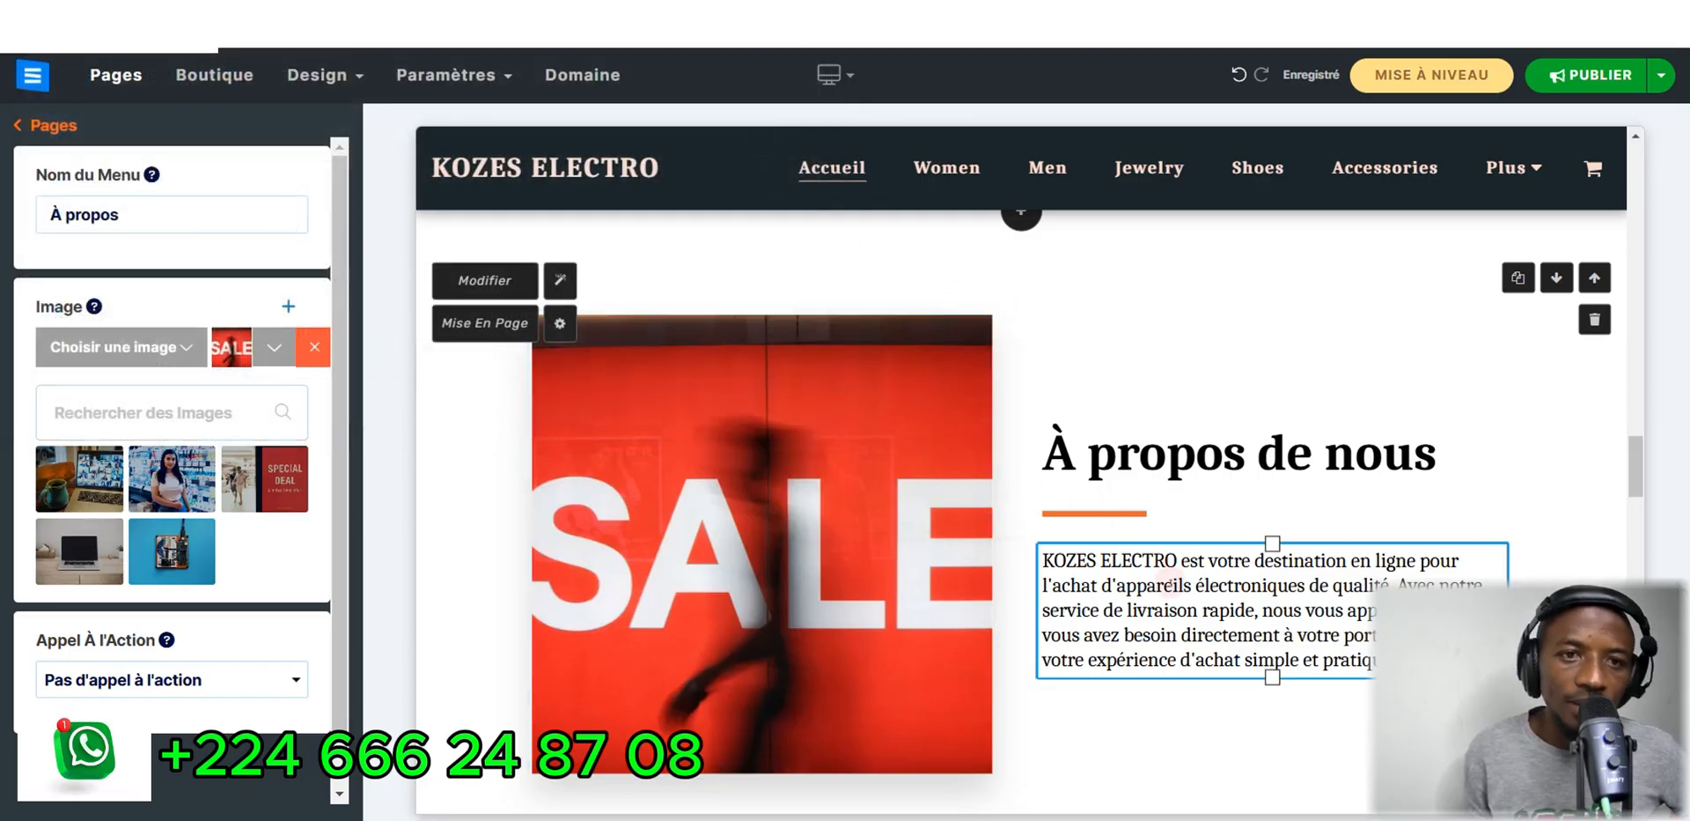
- Delete the "Vaste Gamme de Produits" entry from the homepage's Services section
scroll(1145, 572, "down", 8)
scroll(1140, 580, "down", 1)
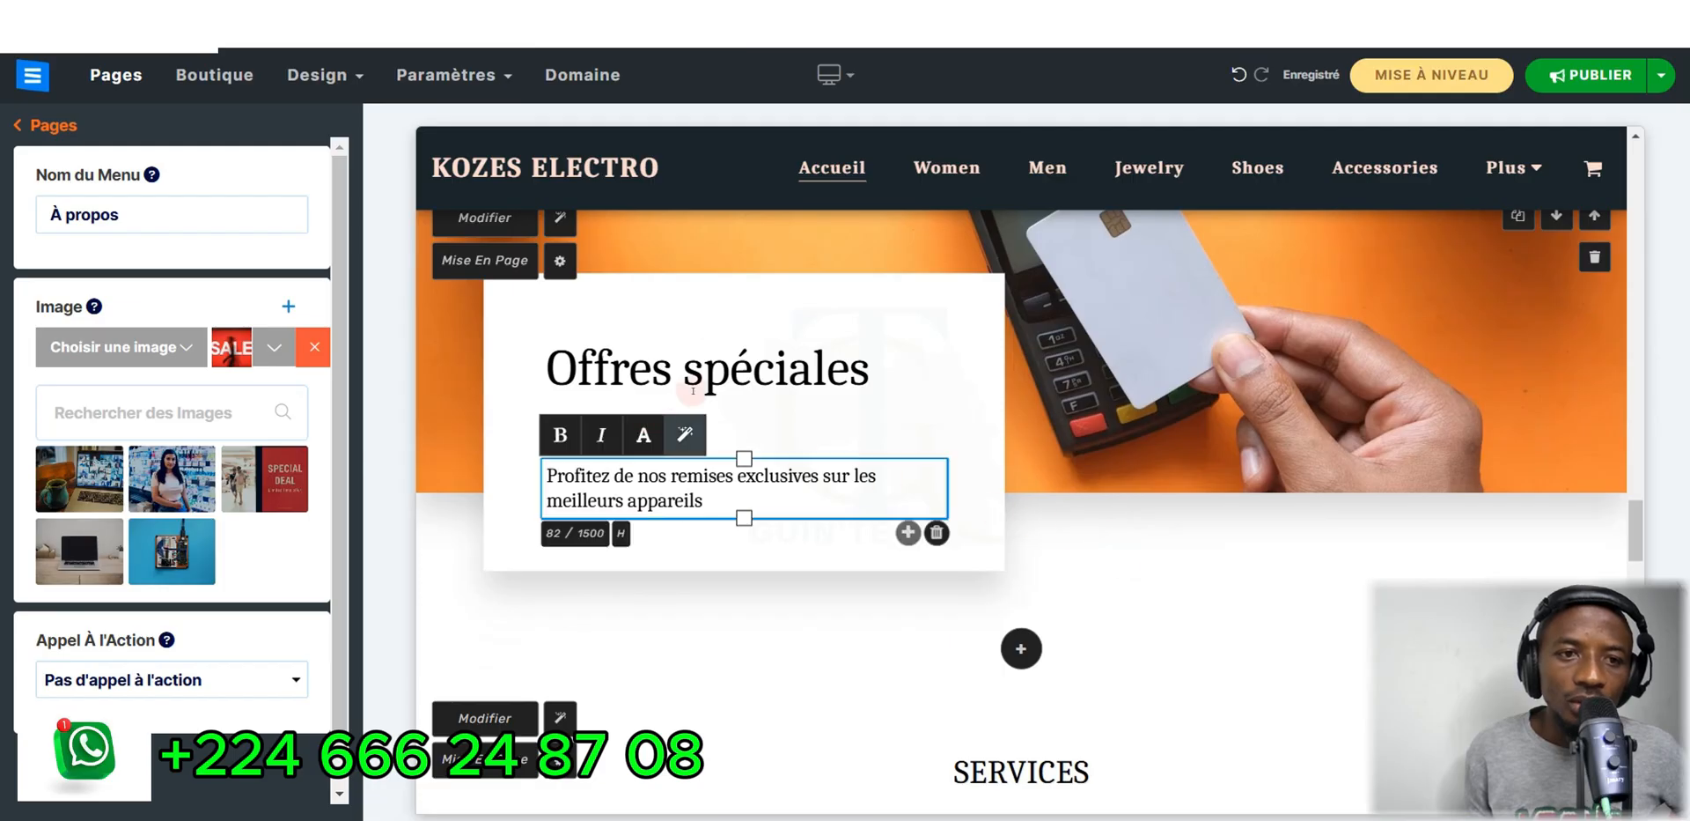
scroll(959, 546, "down", 5)
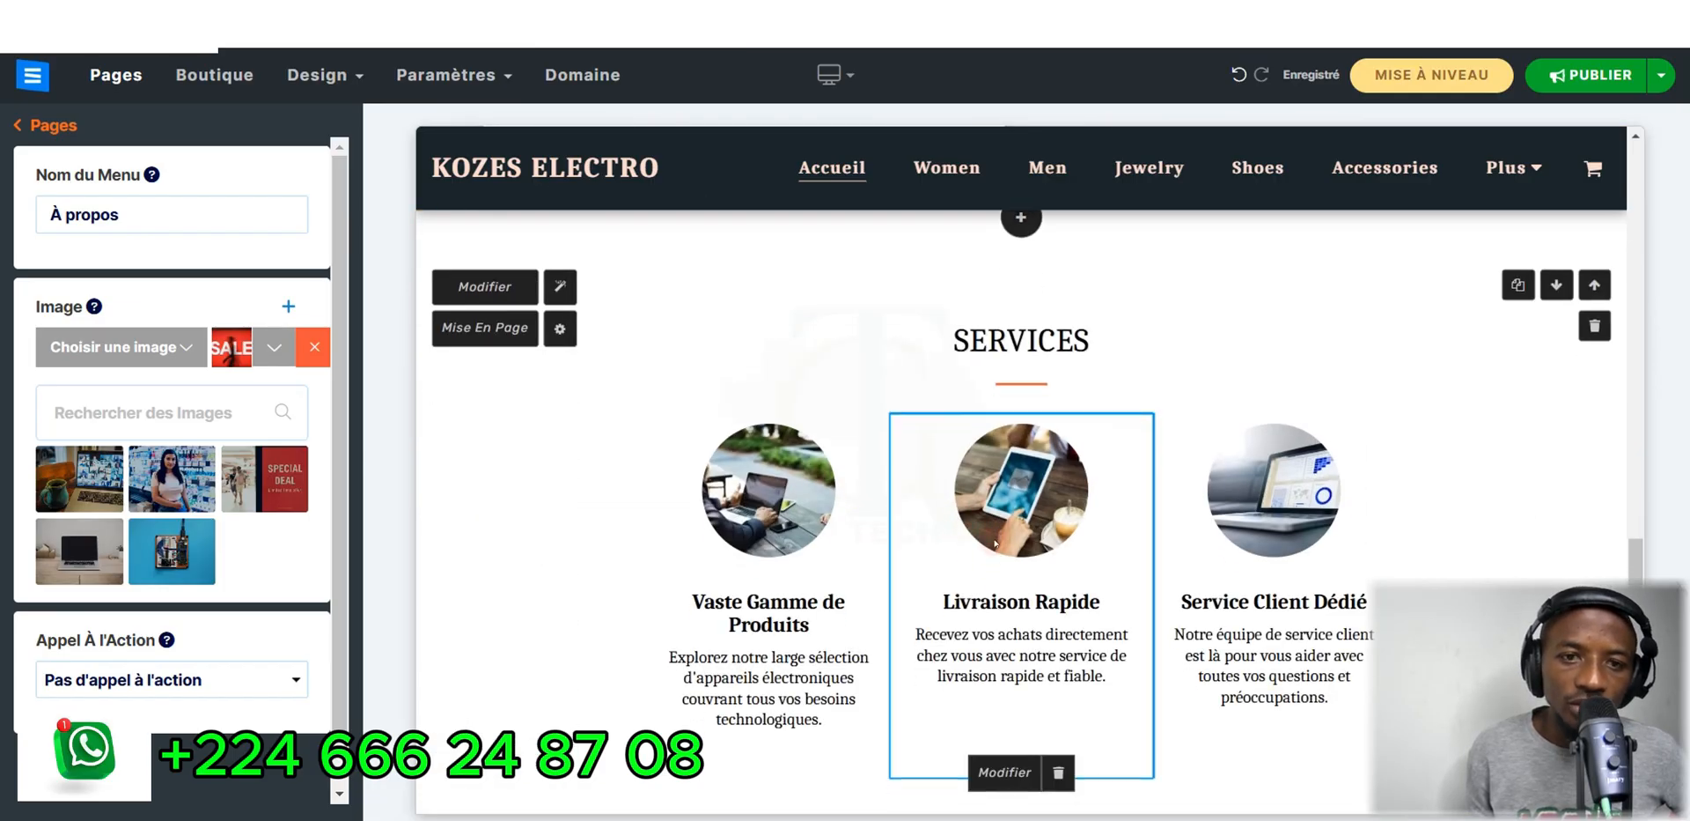
scroll(978, 546, "down", 5)
scroll(995, 544, "up", 5)
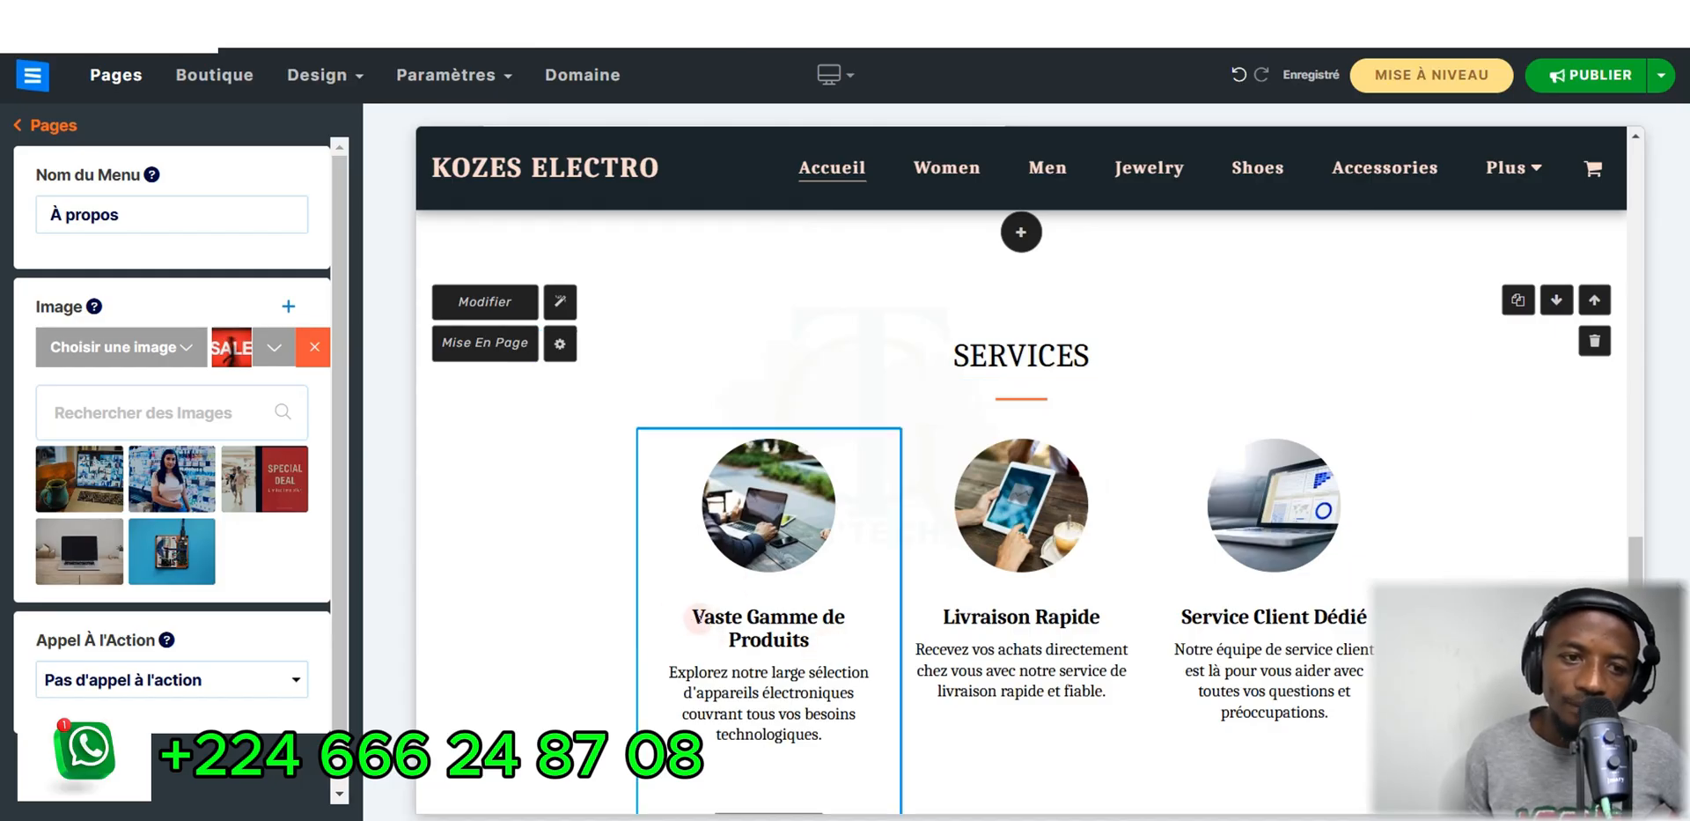
scroll(771, 554, "down", 3)
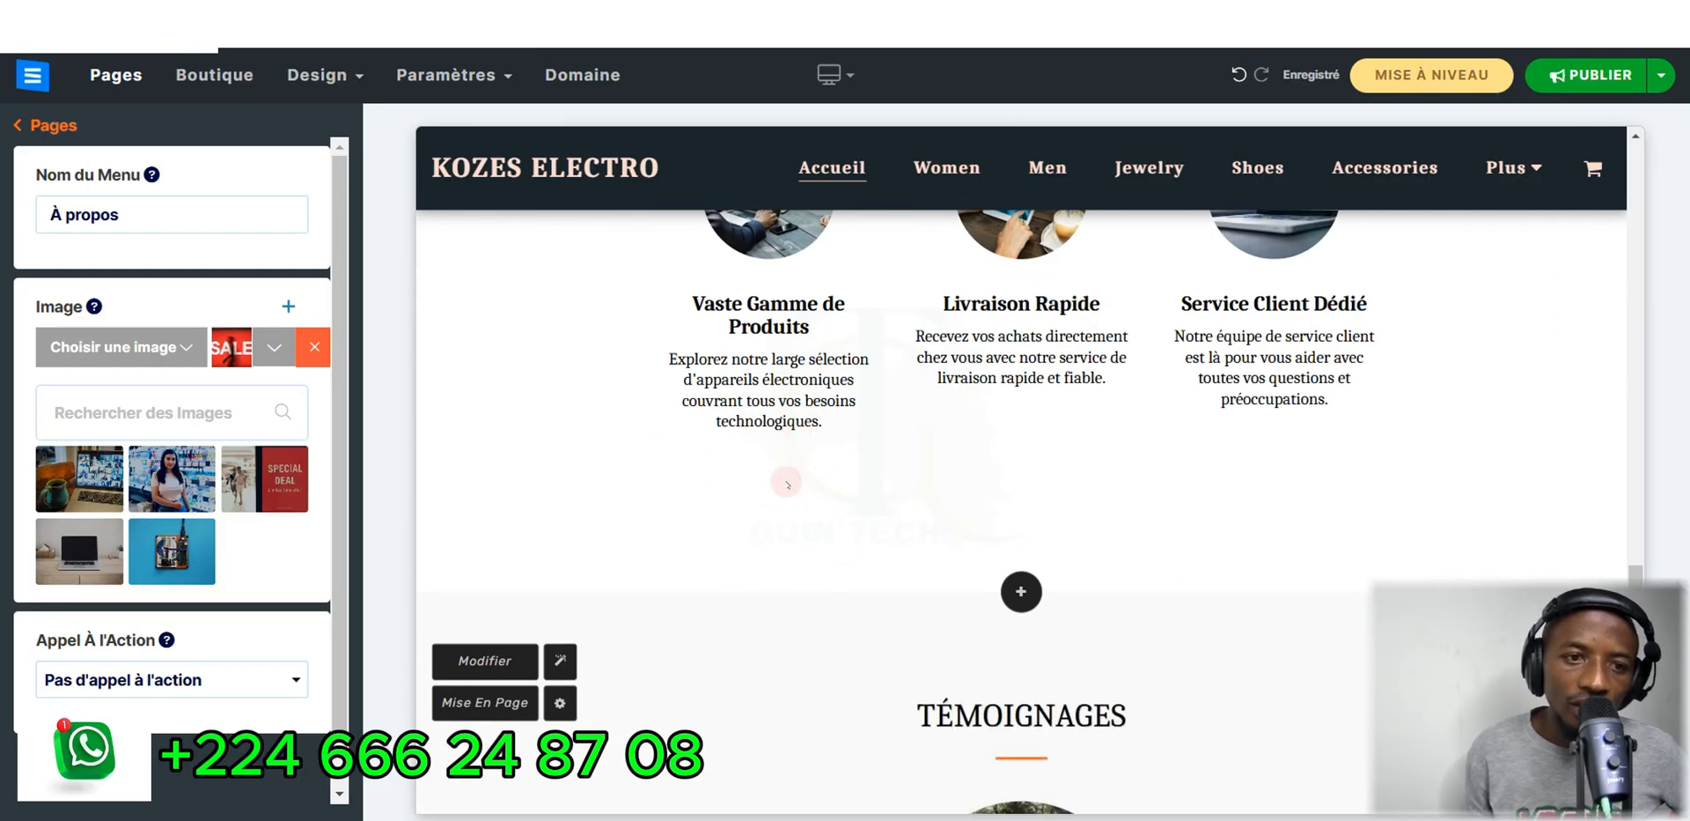
scroll(819, 590, "up", 1)
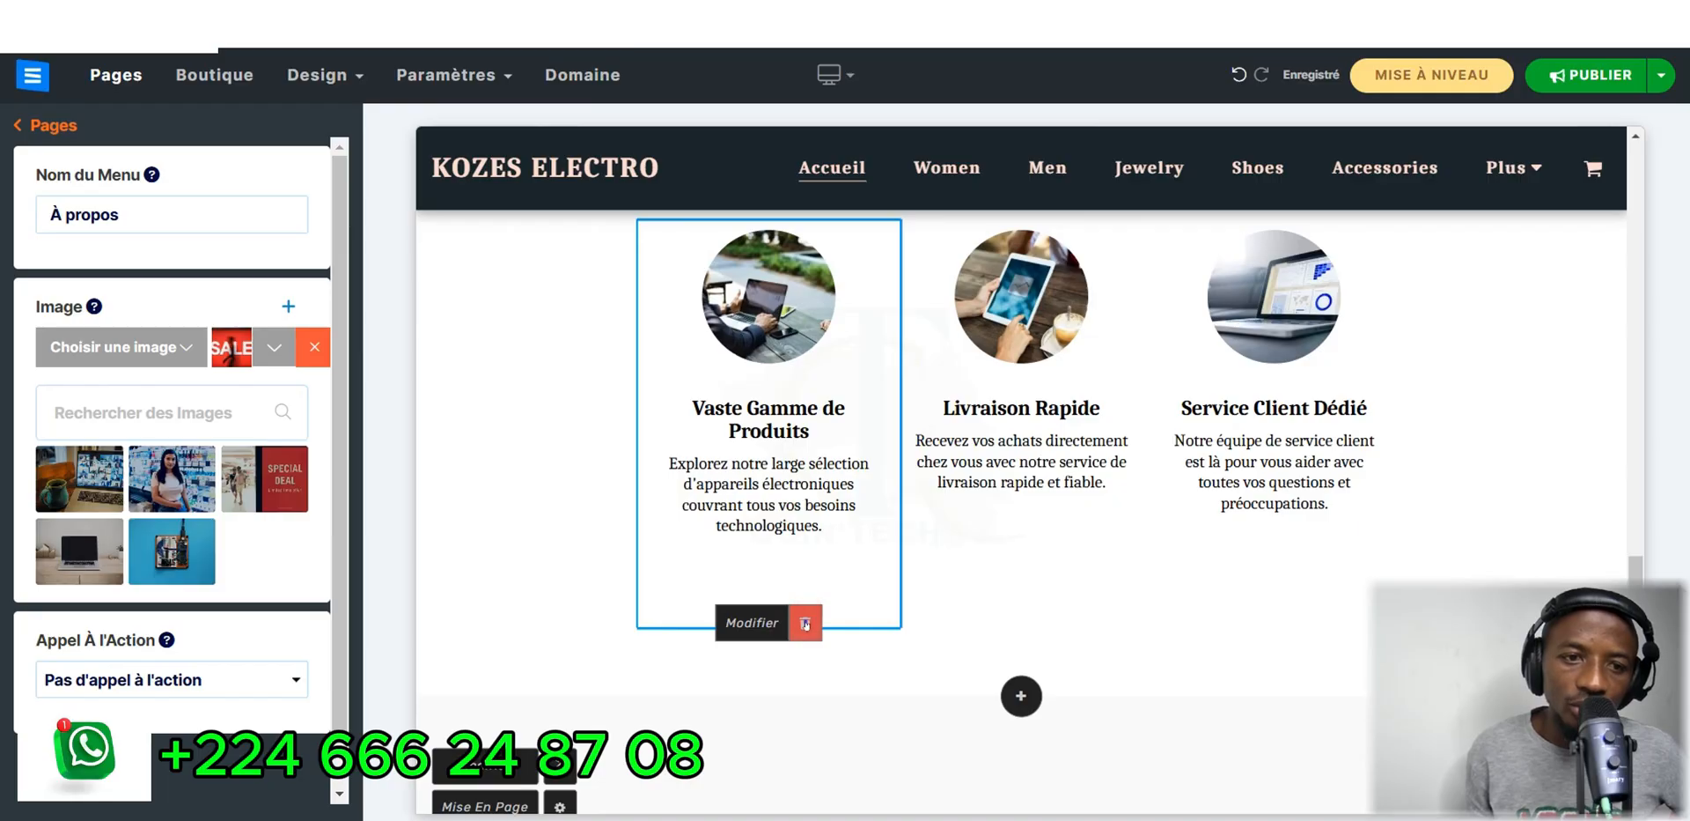
left_click(805, 623)
left_click(887, 634)
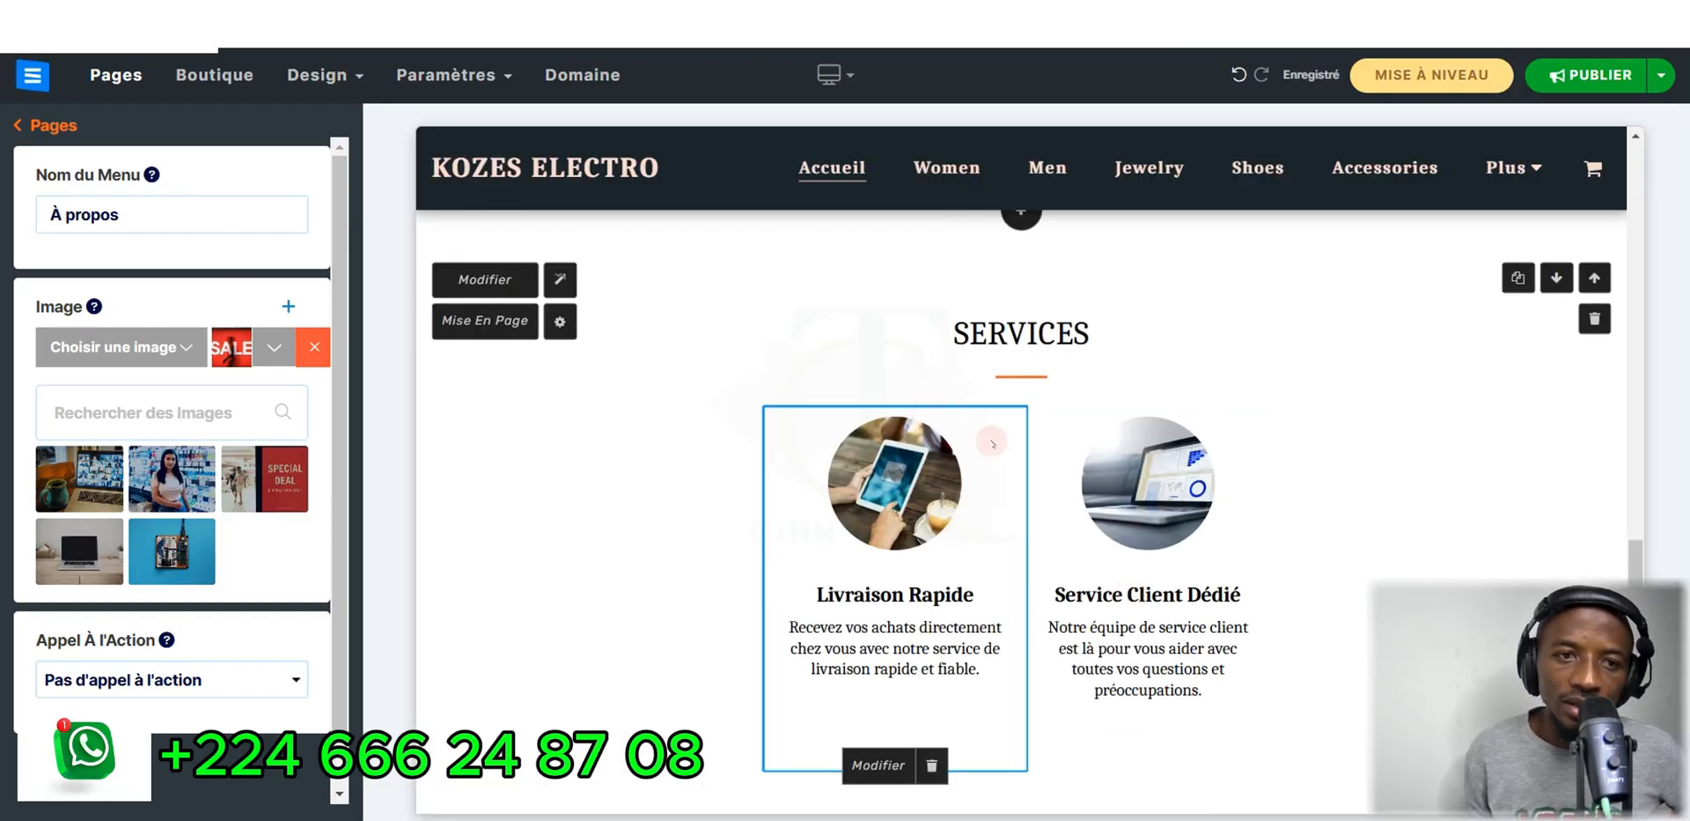
- Look over the remaining services and the Témoignages section, and return to the homepage's category tiles
scroll(959, 493, "down", 10)
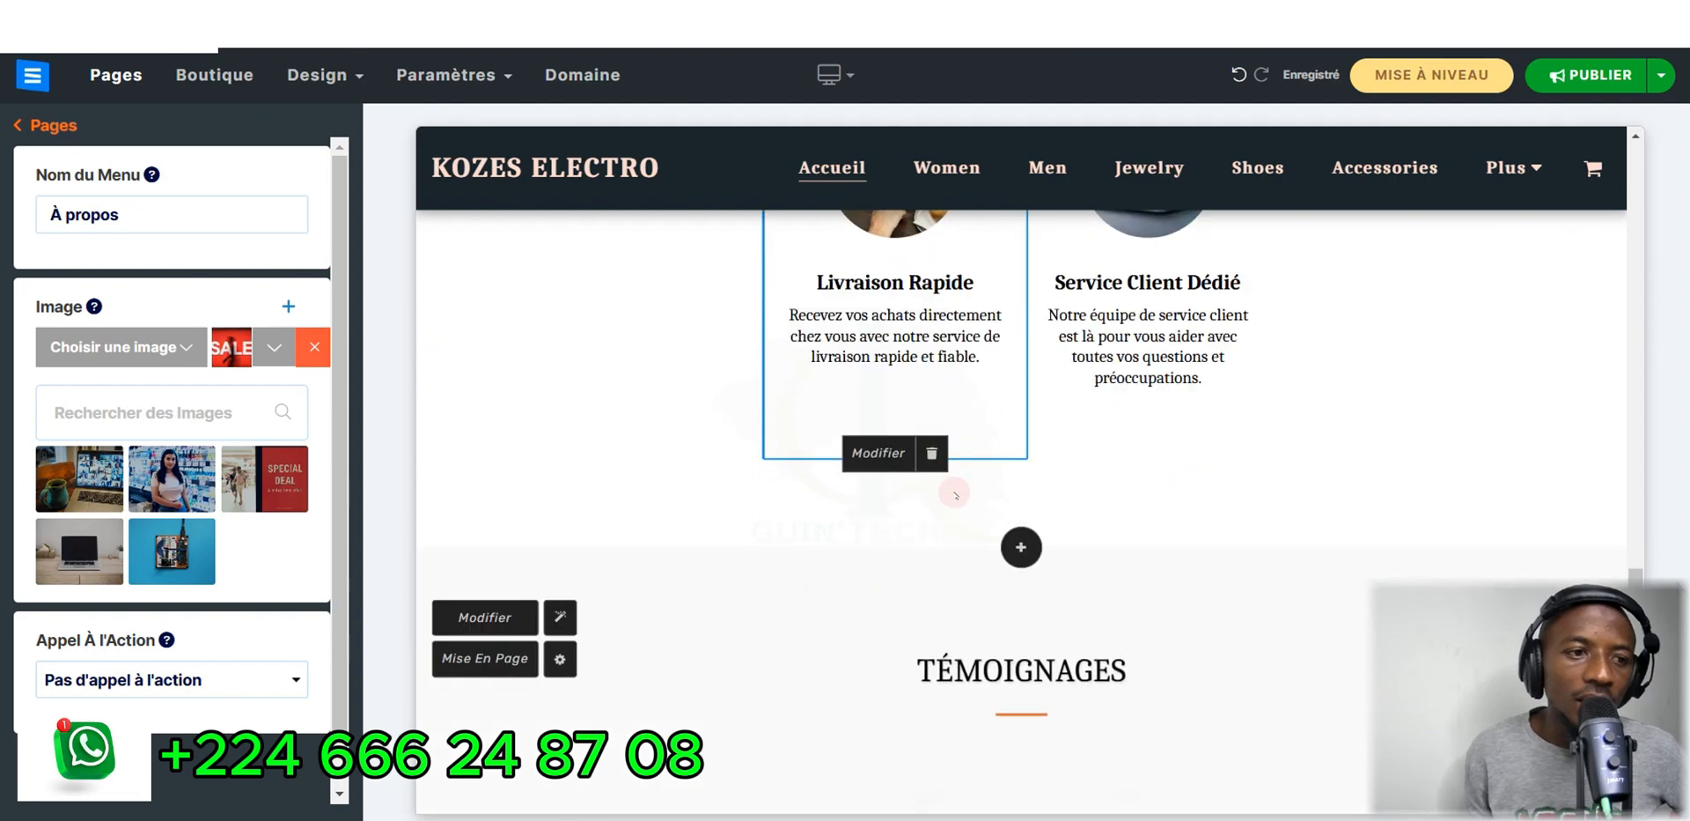
scroll(959, 496, "down", 5)
scroll(964, 497, "up", 15)
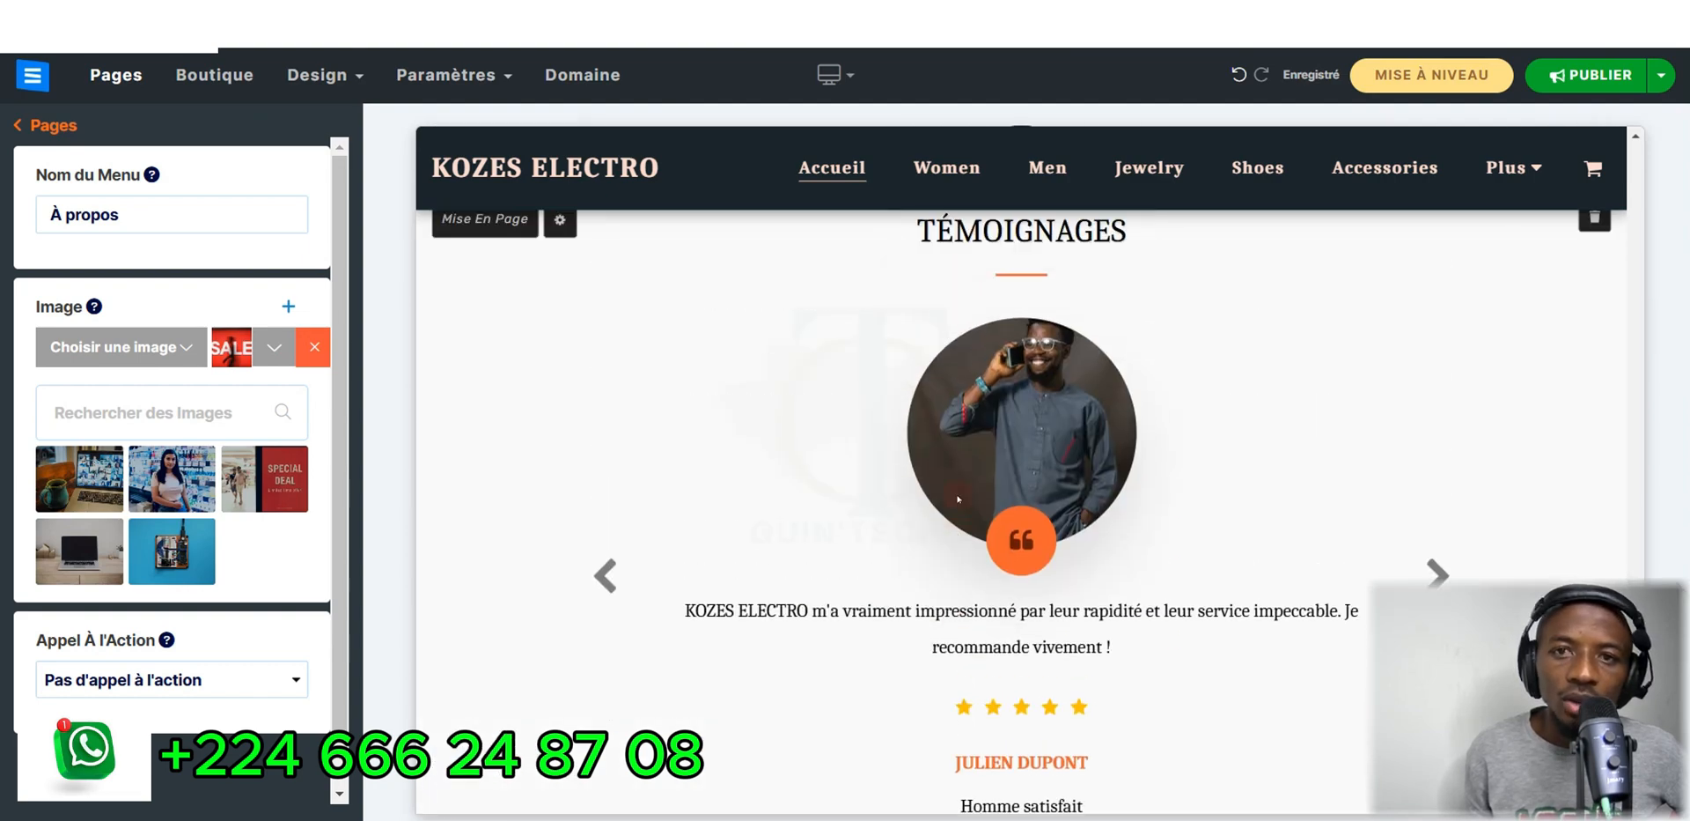
scroll(967, 496, "up", 15)
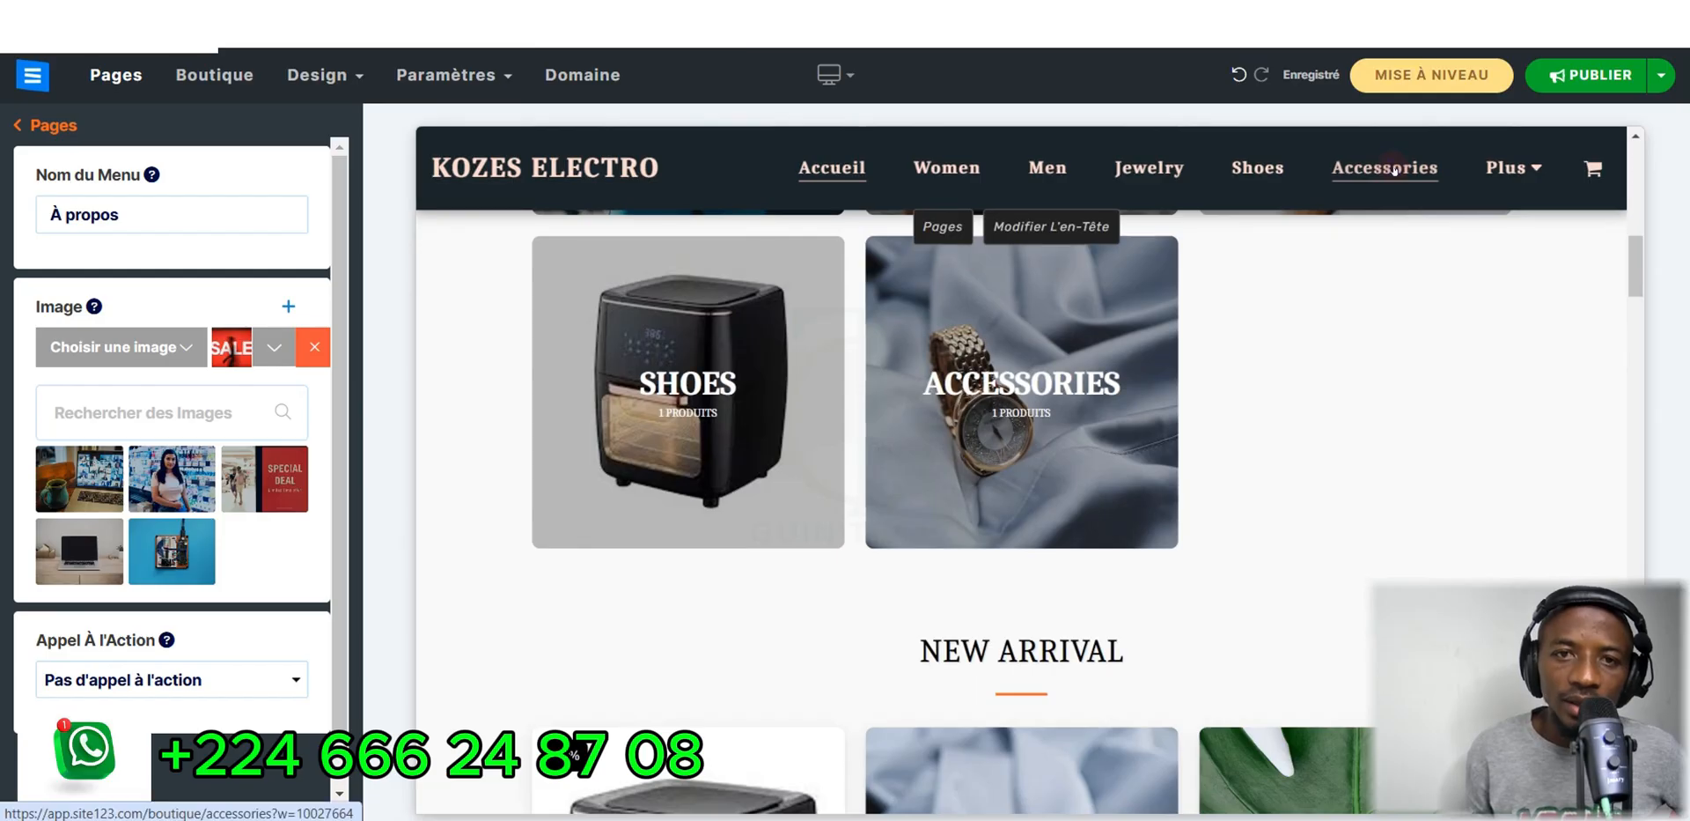
- View the Accessories category page and return to the list of site pages
left_click(1394, 169)
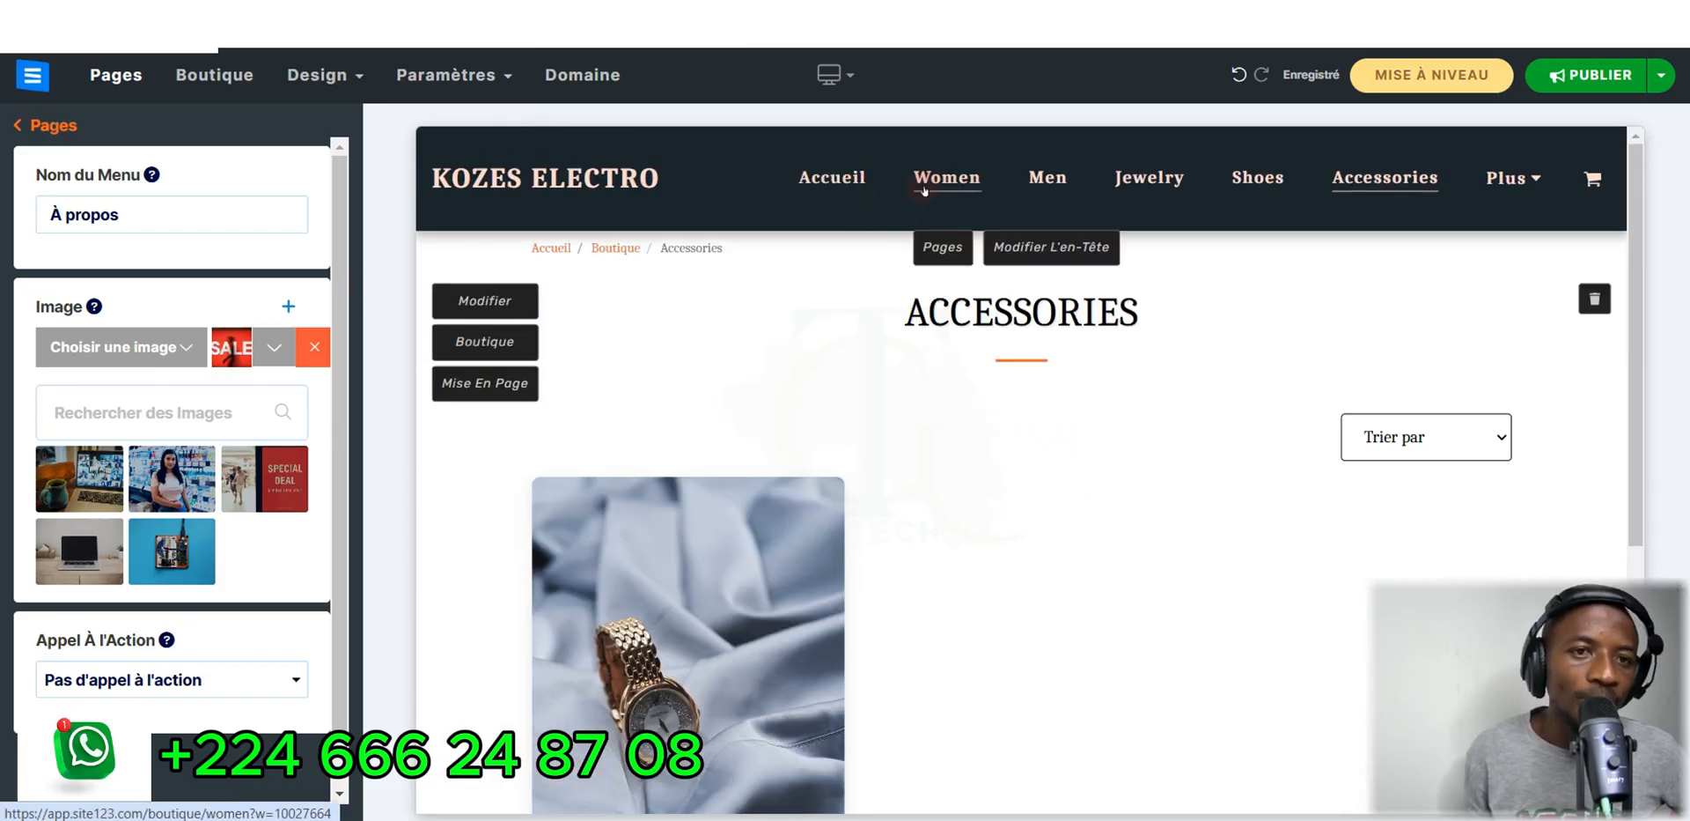
left_click(940, 248)
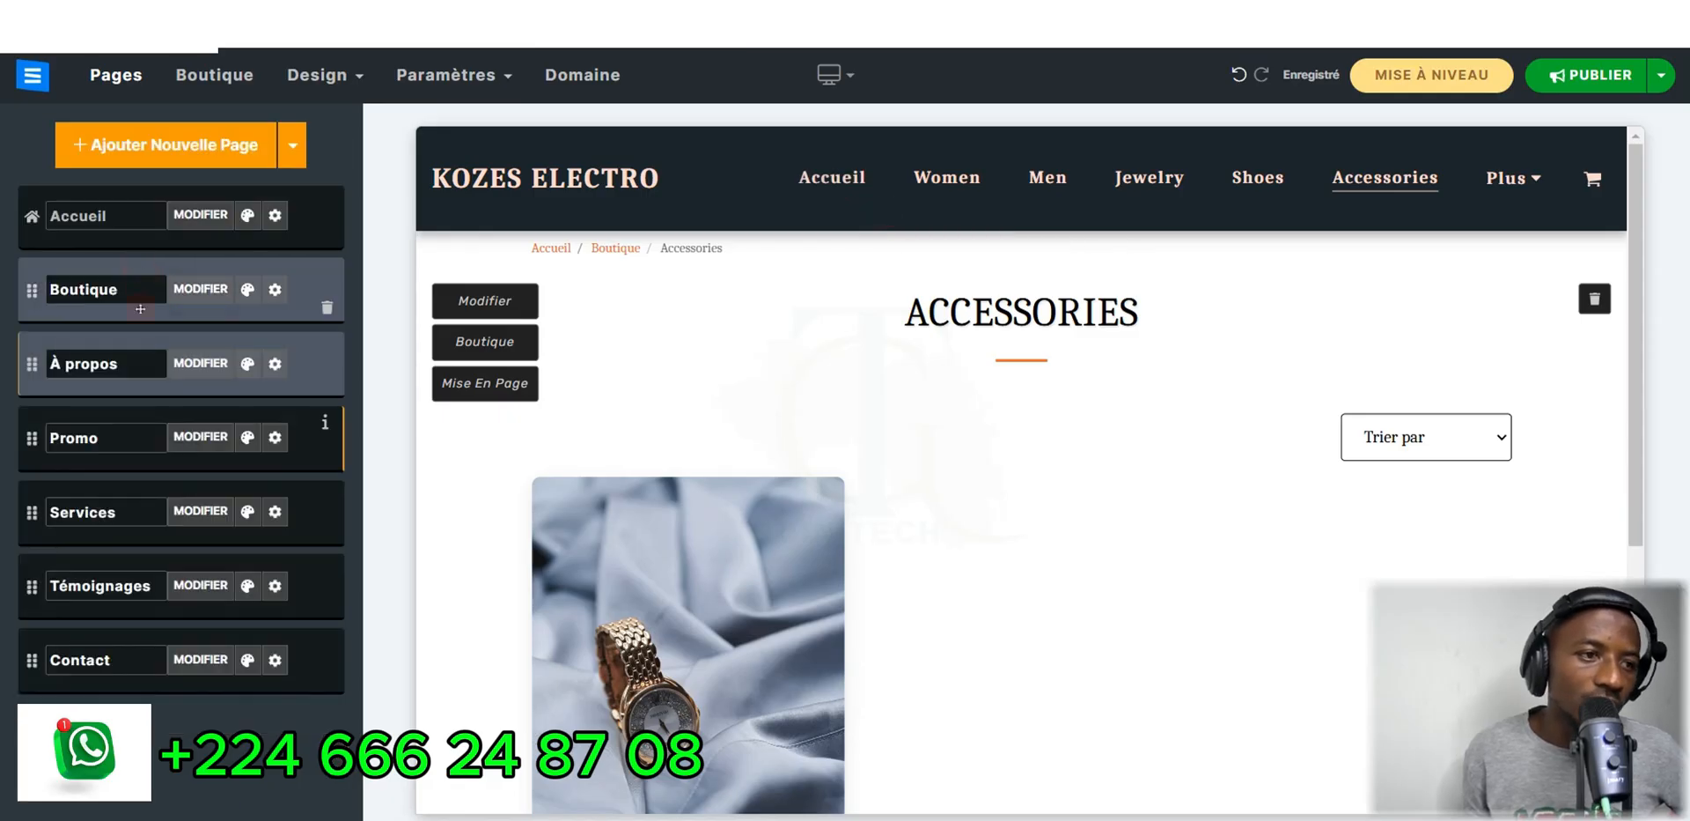
mouse_move(117, 440)
left_mouse_down()
mouse_move(91, 441)
mouse_move(126, 436)
left_mouse_up()
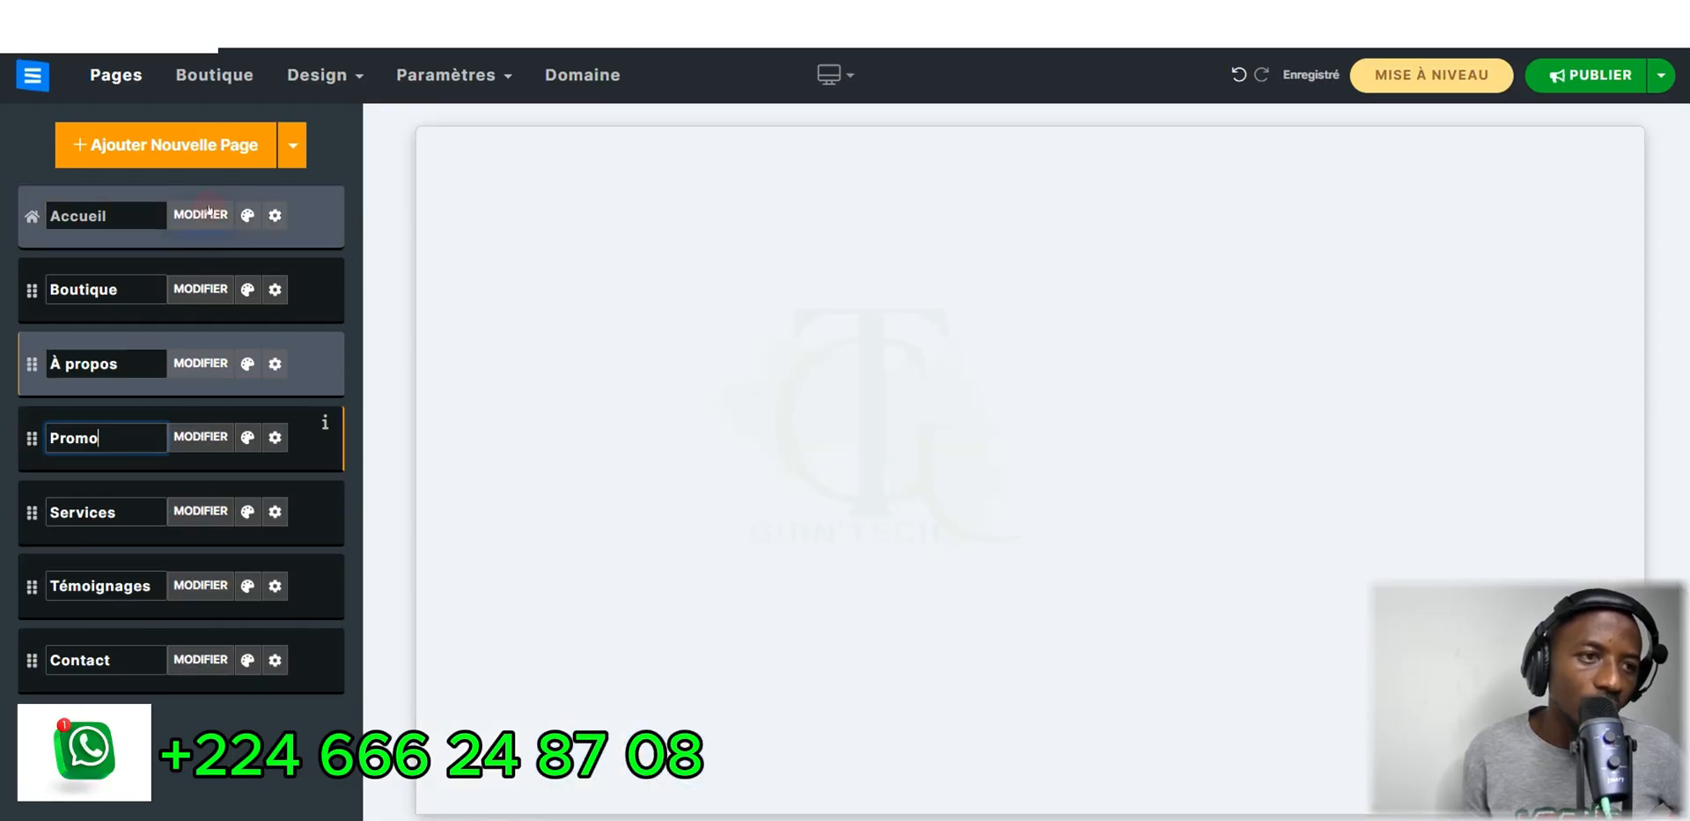
- Open the Accueil section for editing and set its call to action to Boutons
left_click(209, 212)
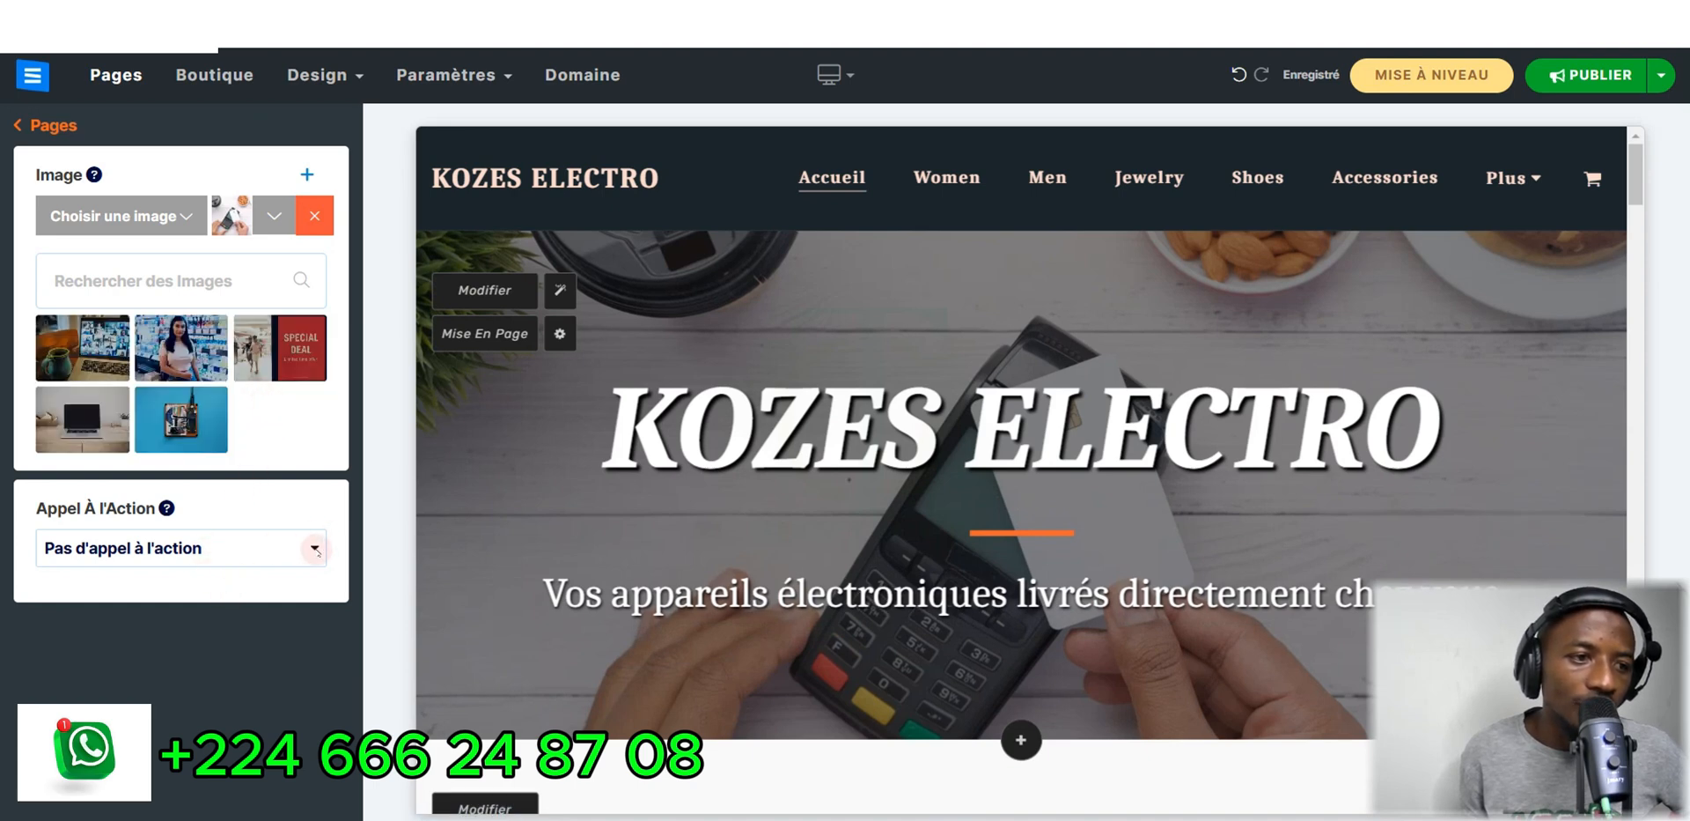
left_click(315, 550)
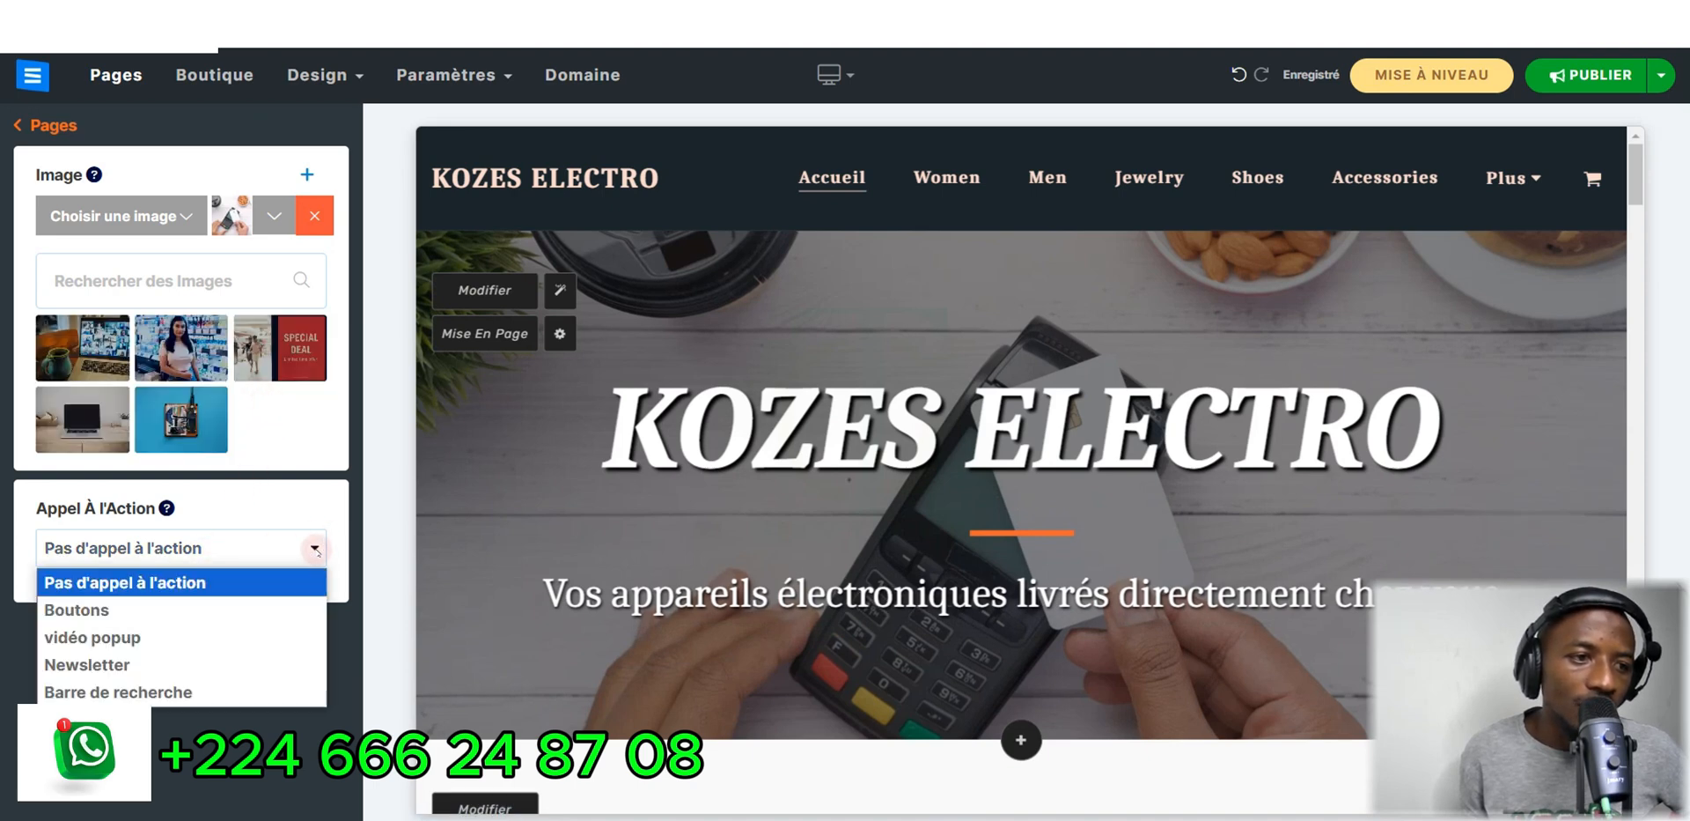
left_click(122, 610)
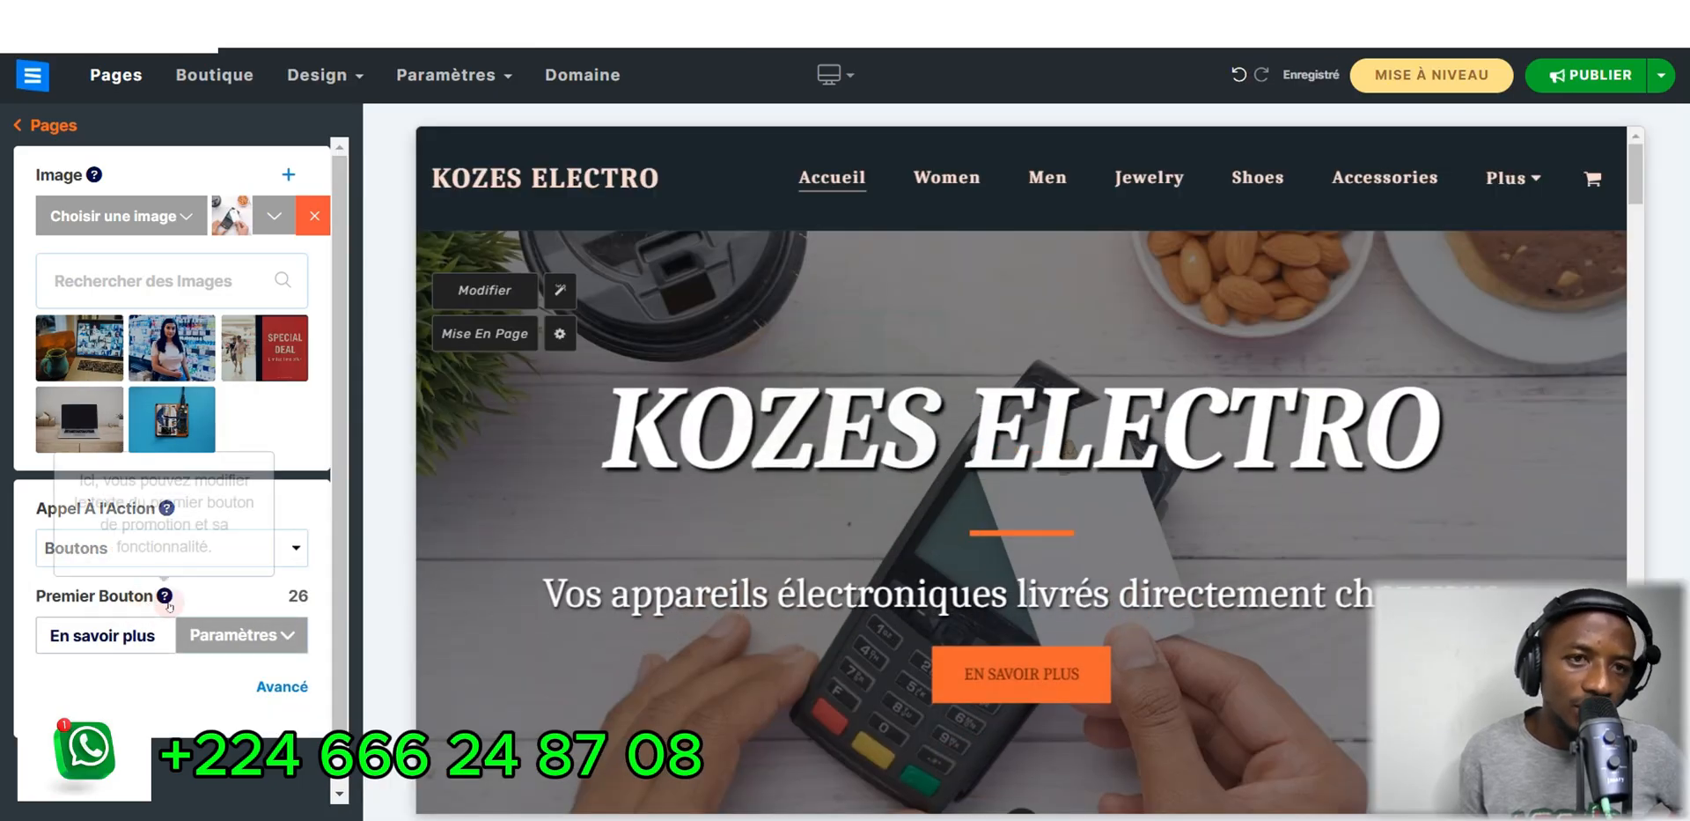
- Remove the current background image from the homepage banner
scroll(252, 552, "down", 1)
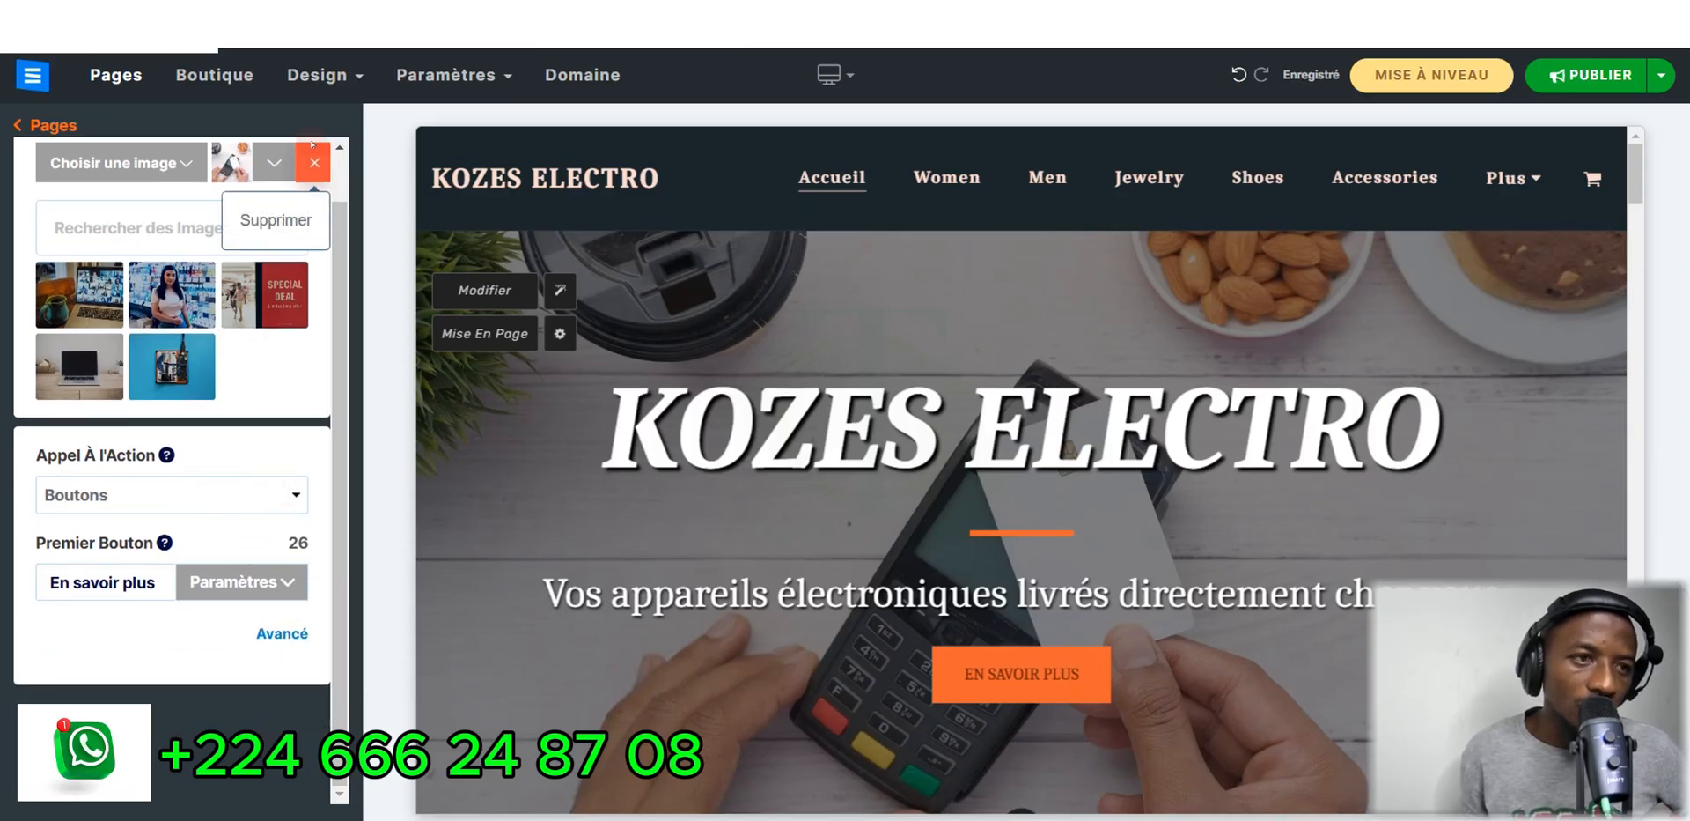
scroll(305, 162, "up", 1)
left_click(306, 215)
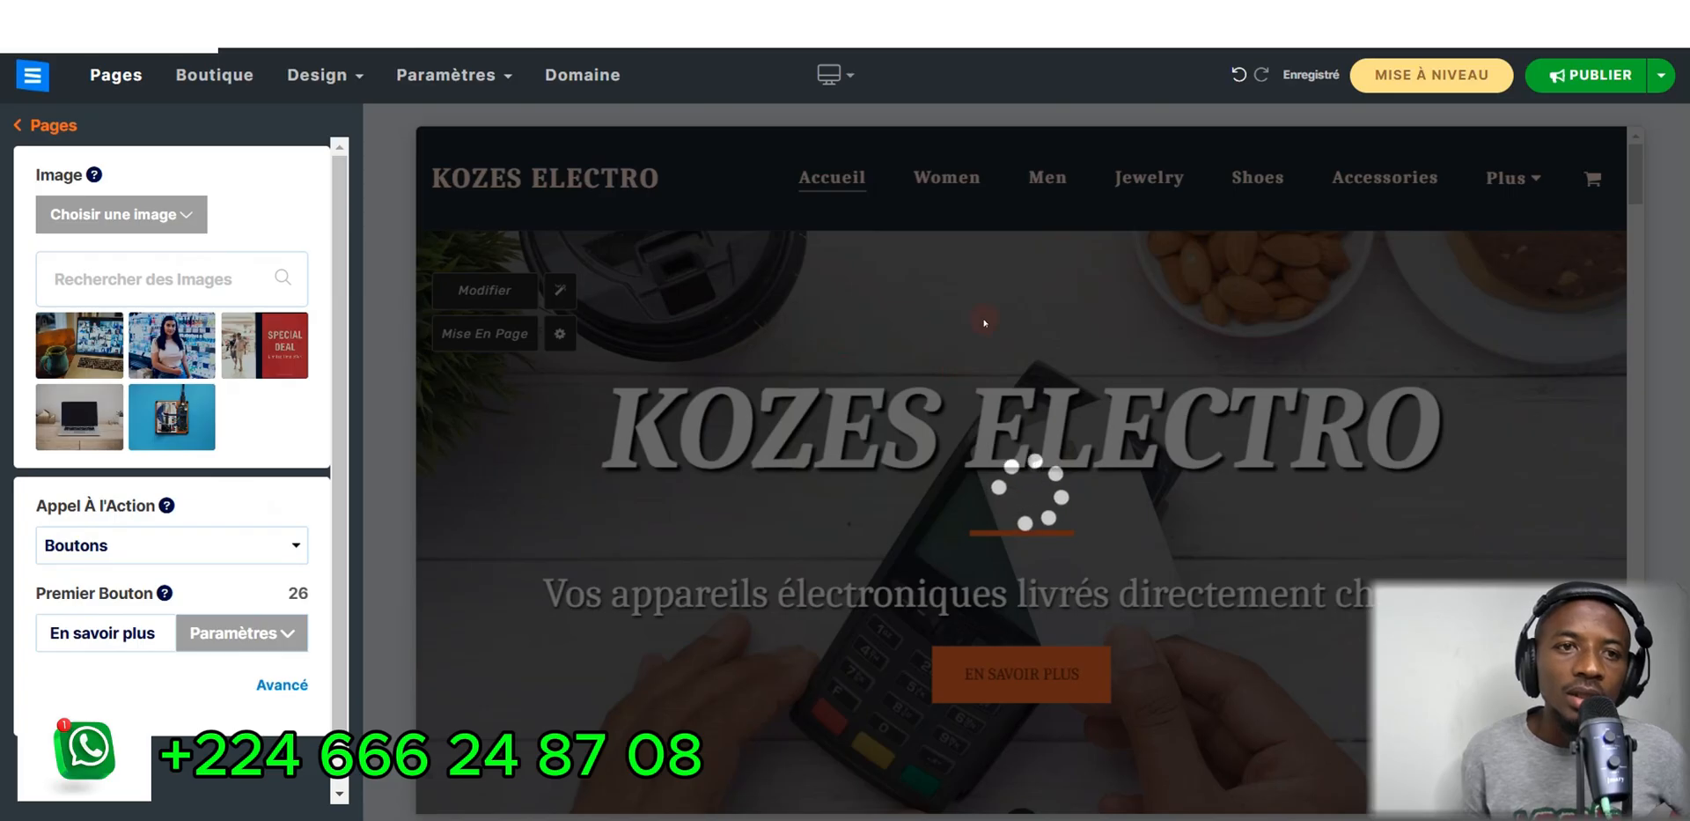
- Preview the site in the tablet version and look over its banner and category tiles
left_click(851, 76)
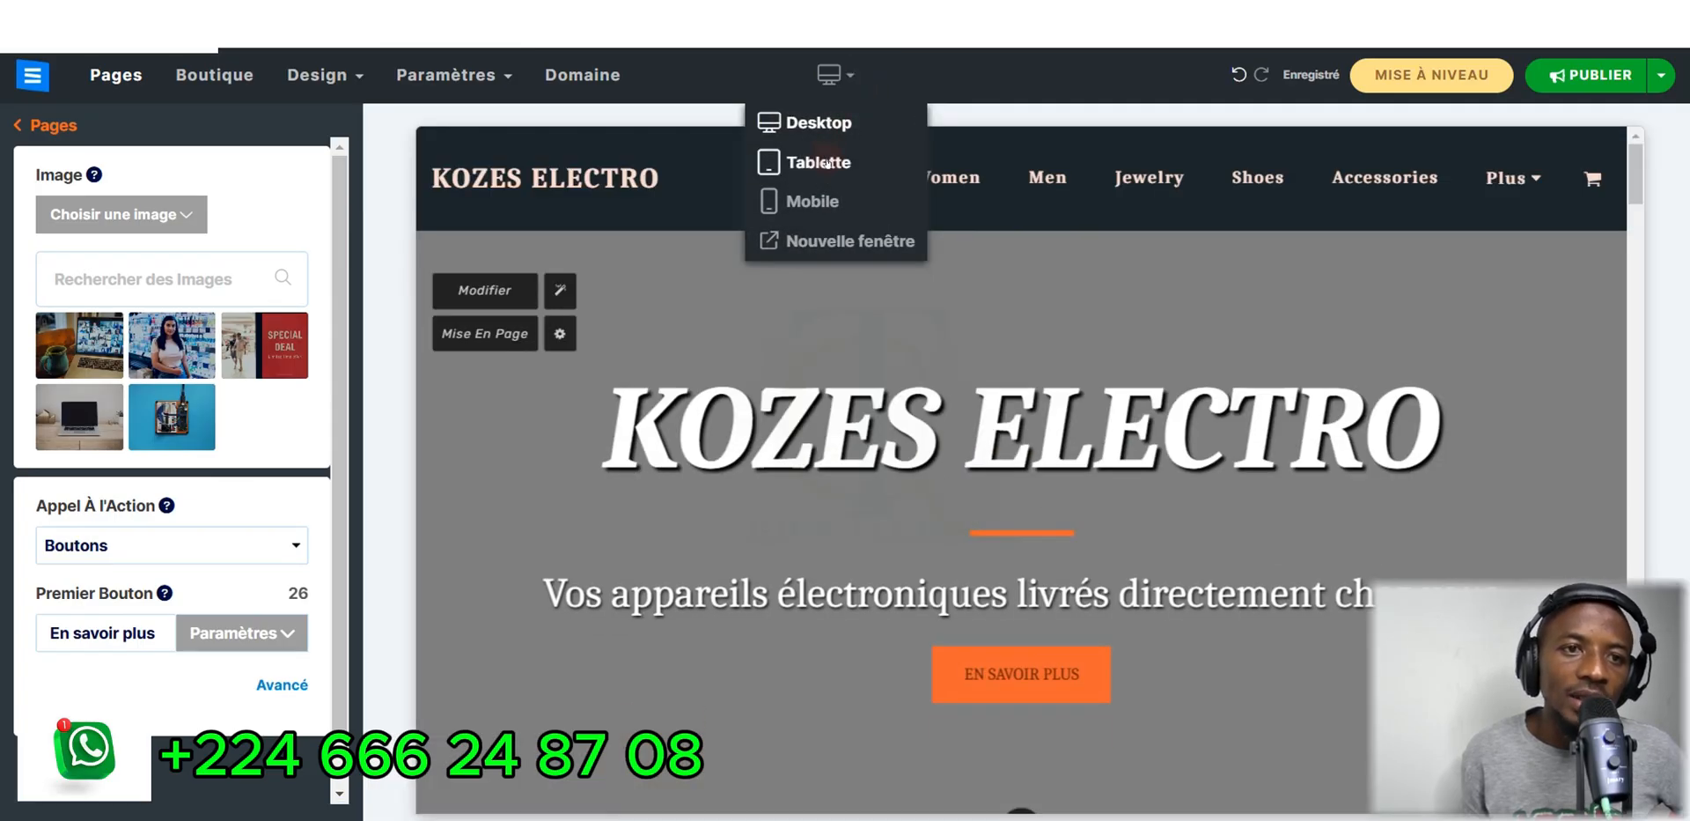
left_click(826, 162)
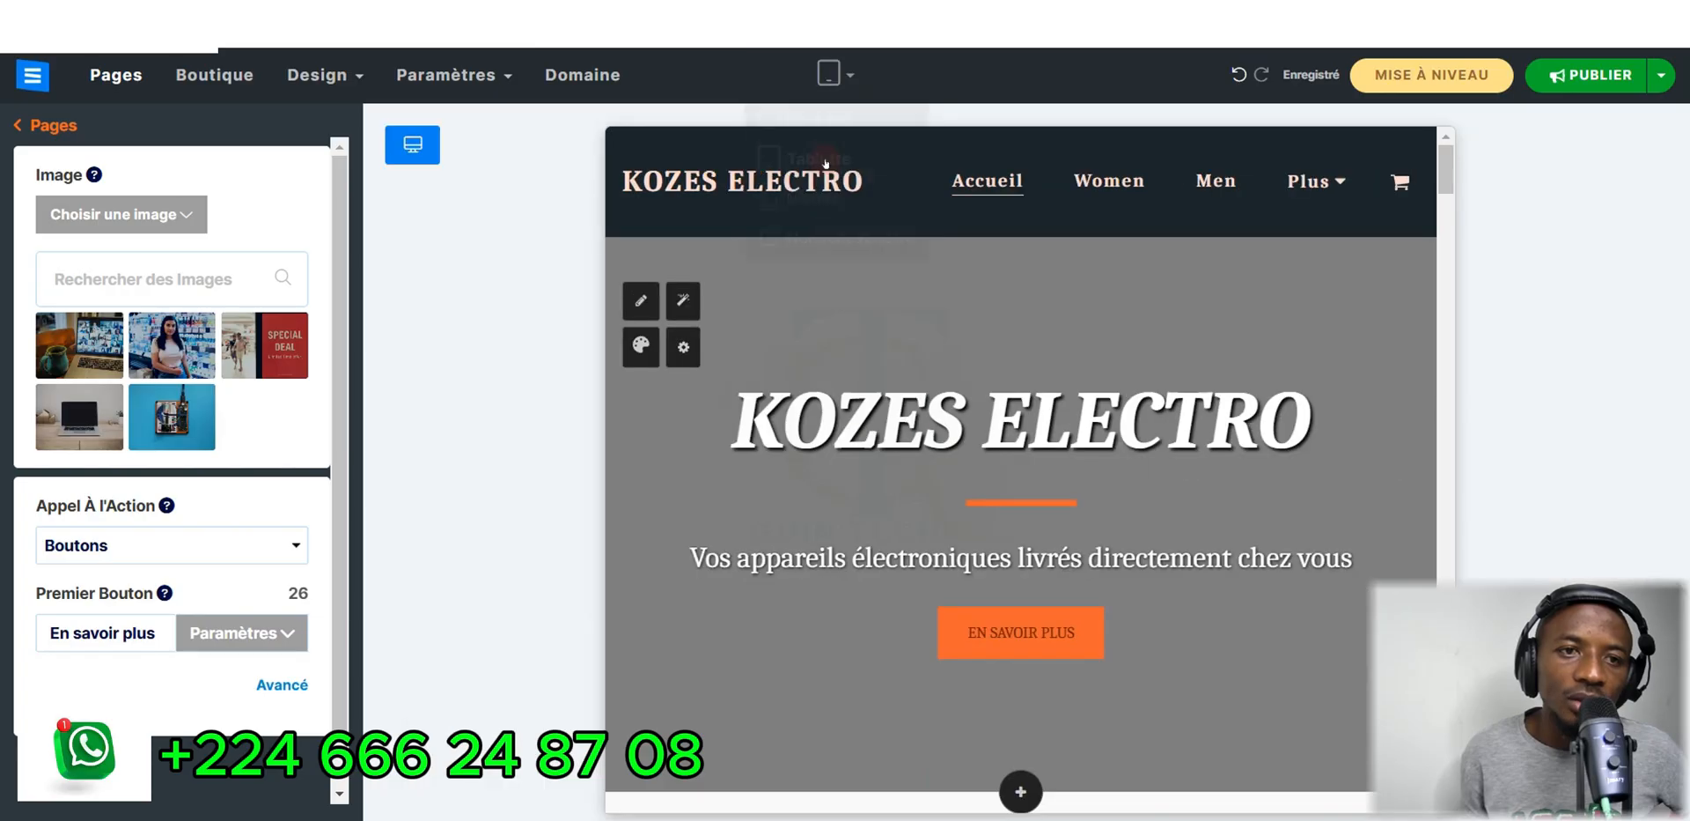
scroll(1057, 414, "down", 5)
scroll(1065, 444, "down", 5)
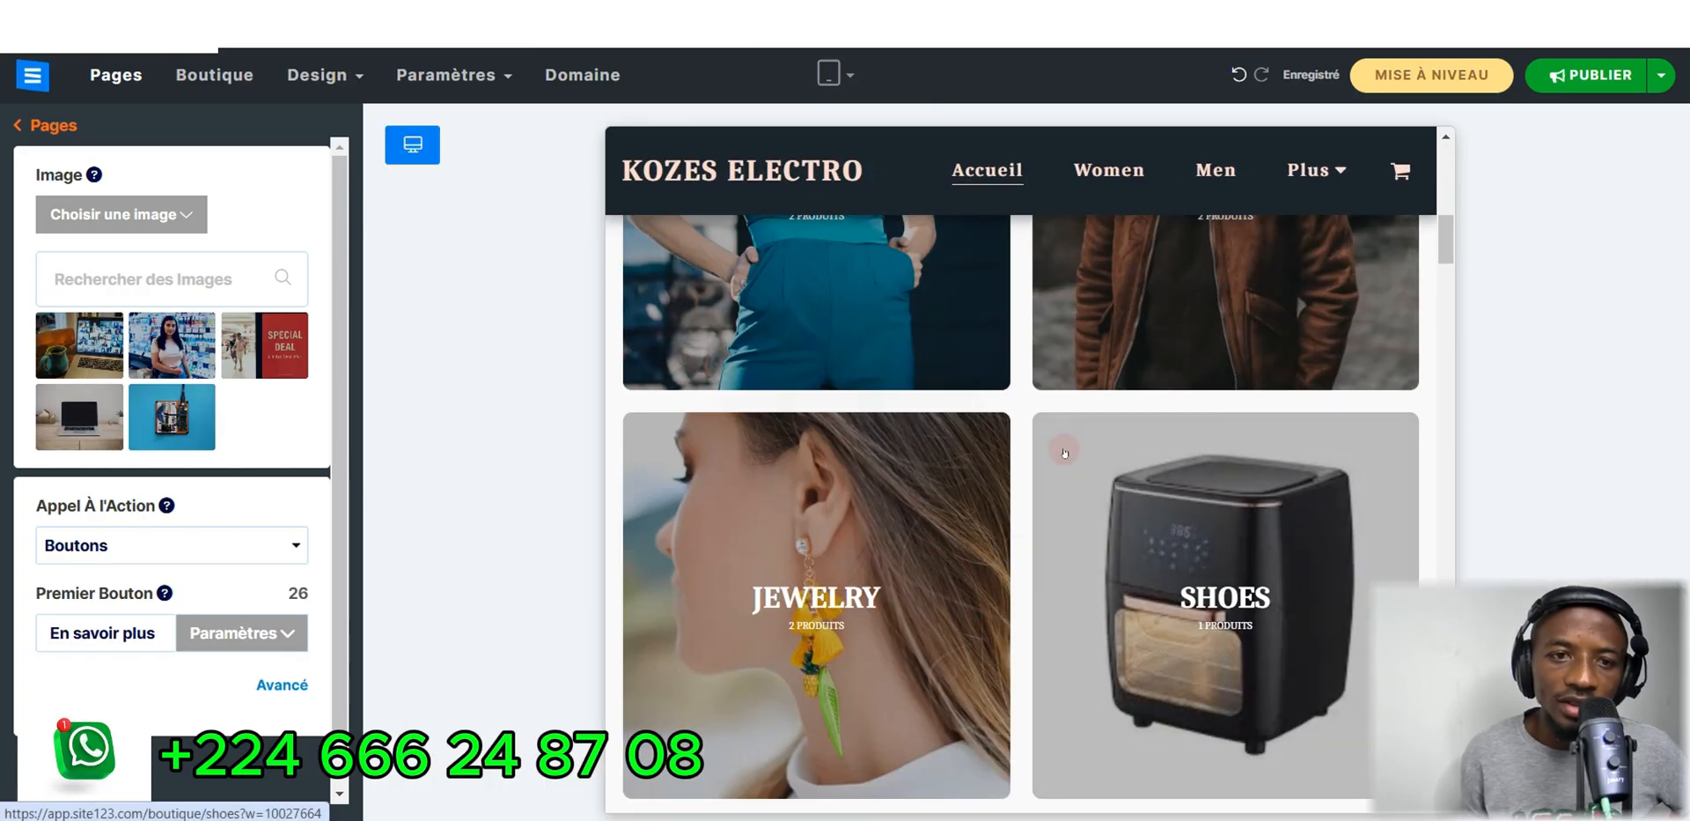
scroll(1065, 451, "up", 10)
- Preview the site in the mobile version and look over its homepage sections
left_click(831, 74)
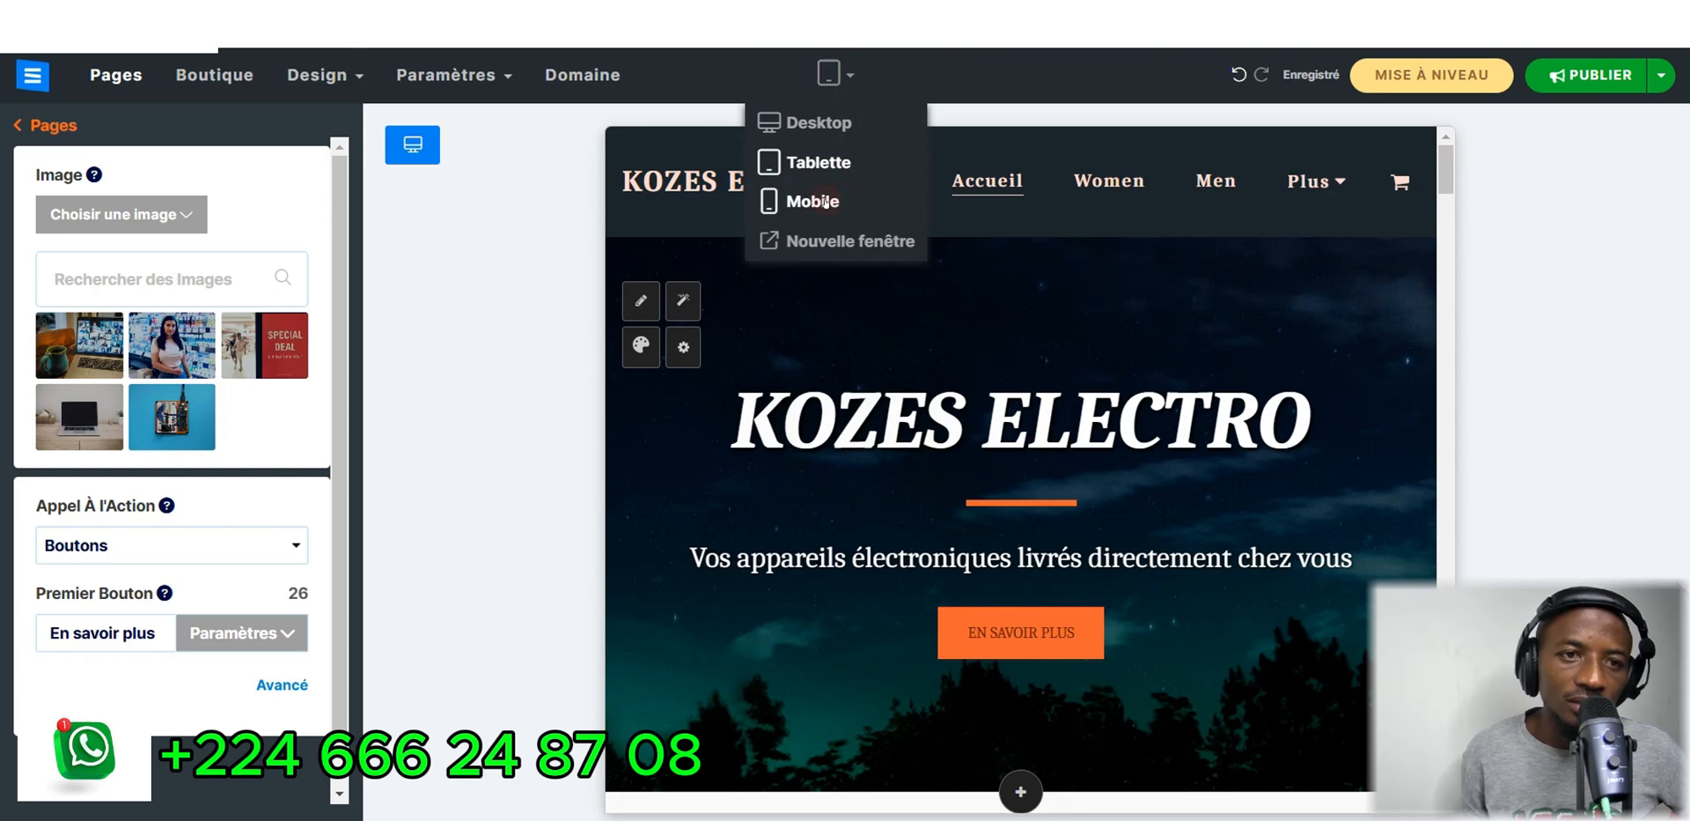
left_click(813, 201)
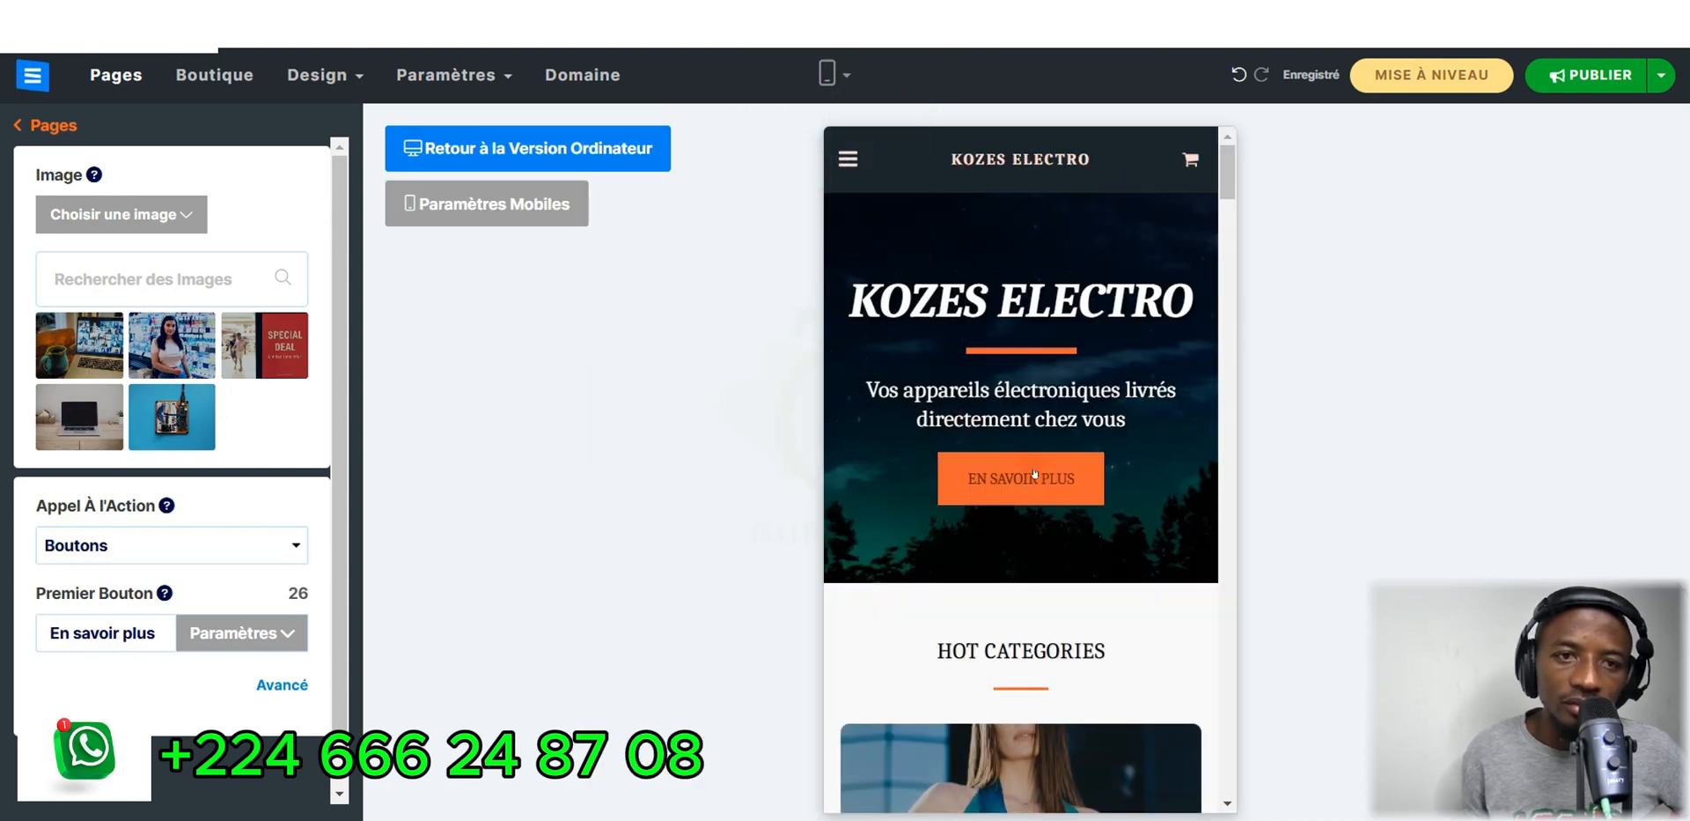
scroll(1034, 473, "down", 10)
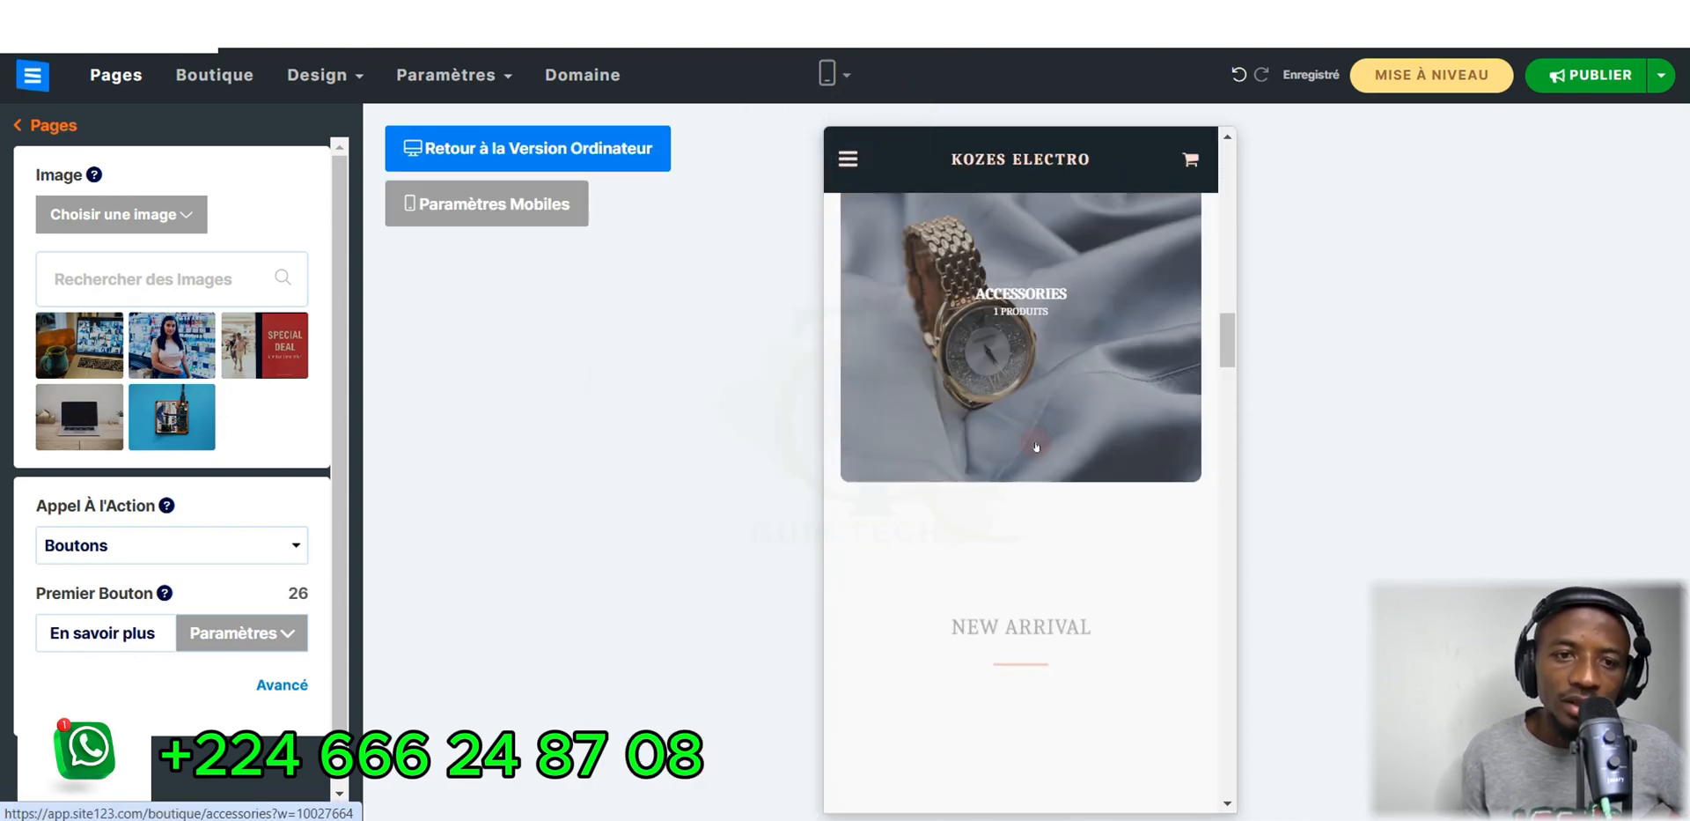
- Look through the category tiles and New Arrival products in the mobile preview
scroll(1036, 446, "down", 5)
scroll(1036, 447, "down", 3)
scroll(1037, 446, "up", 2)
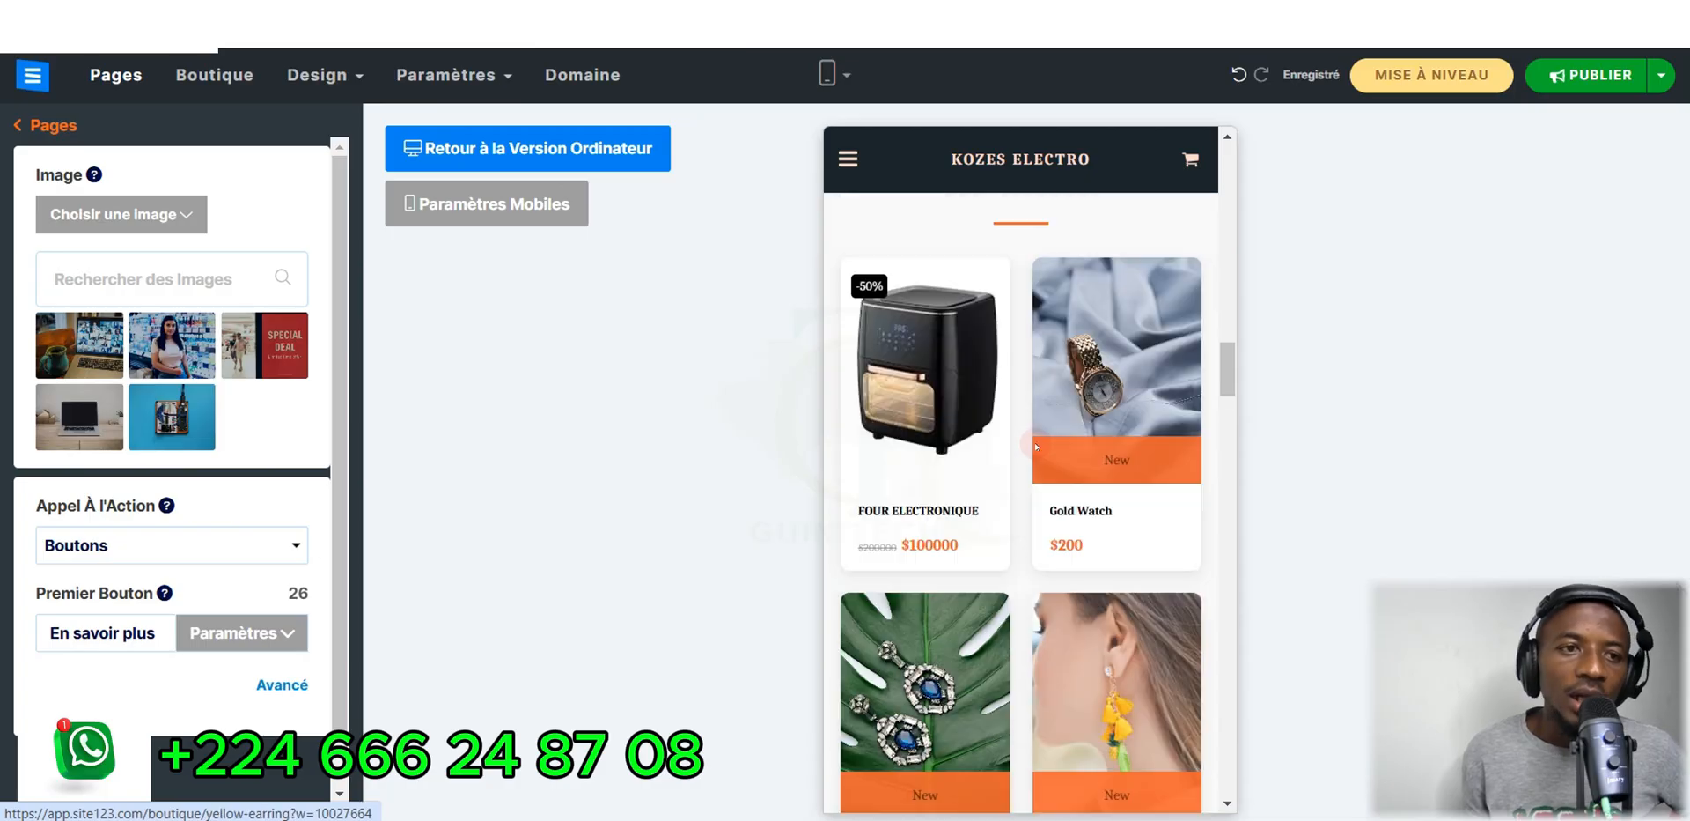
scroll(1036, 446, "up", 15)
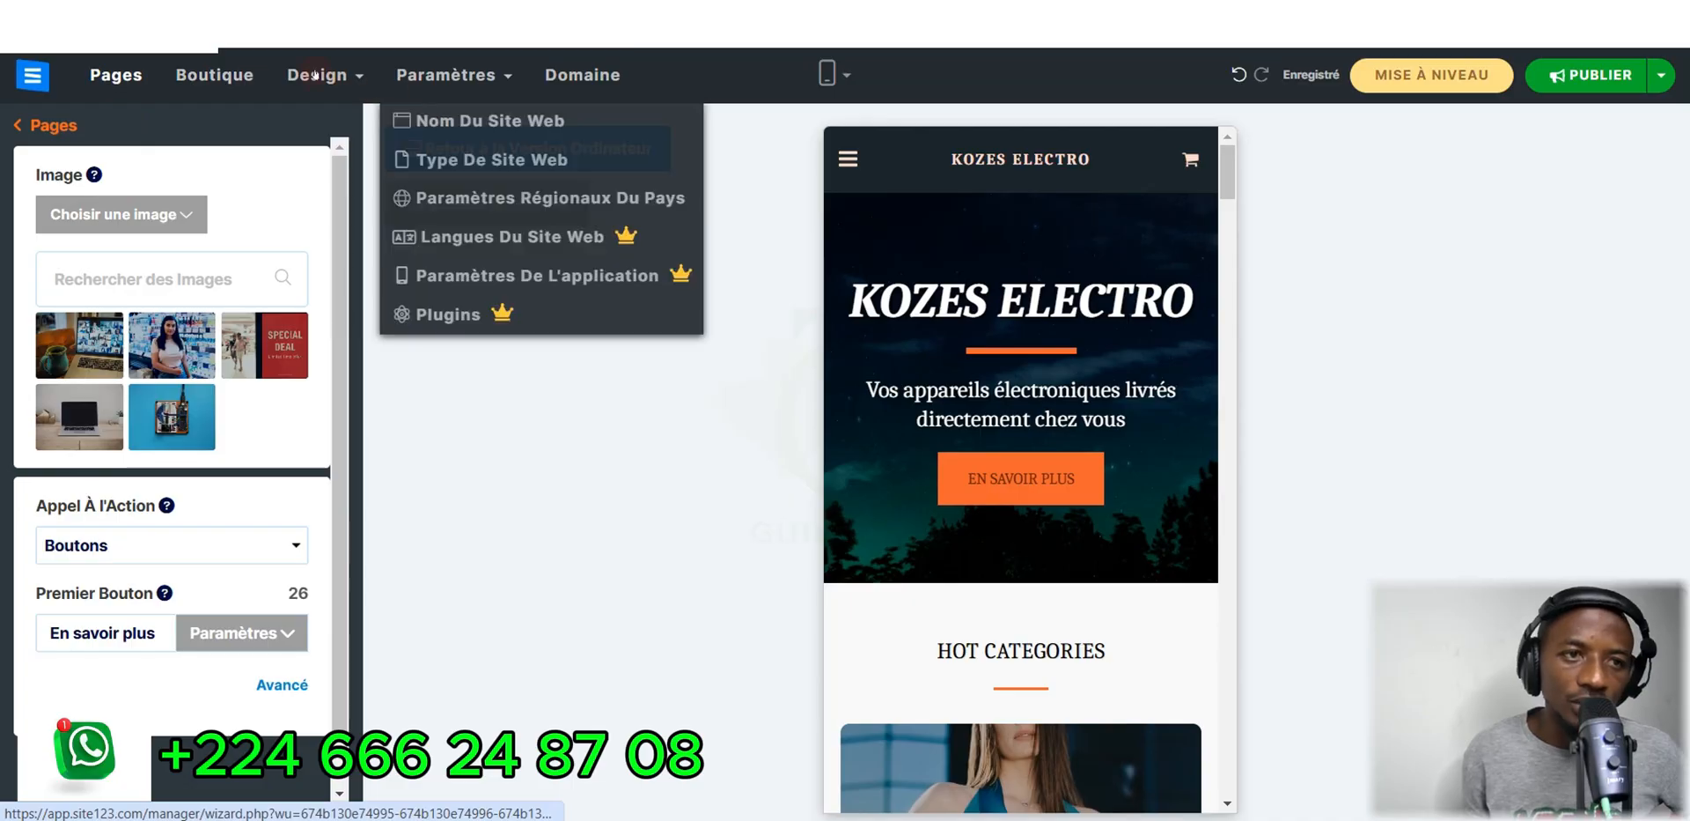
- Open the site's colour settings and expand the main colour palette to its full range
mouse_move(327, 84)
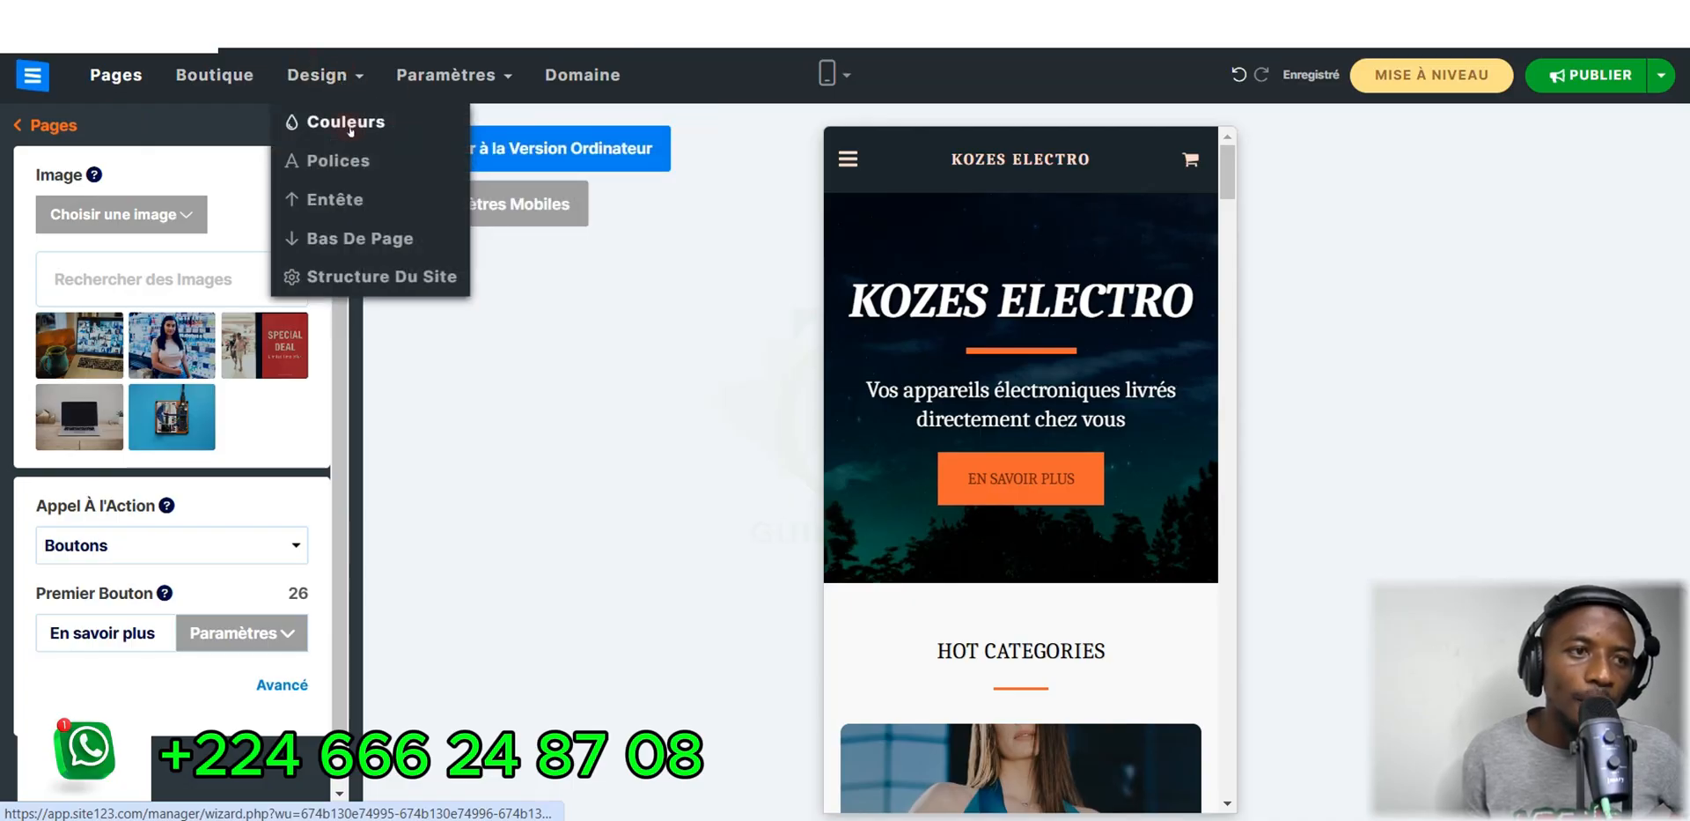
left_click(350, 128)
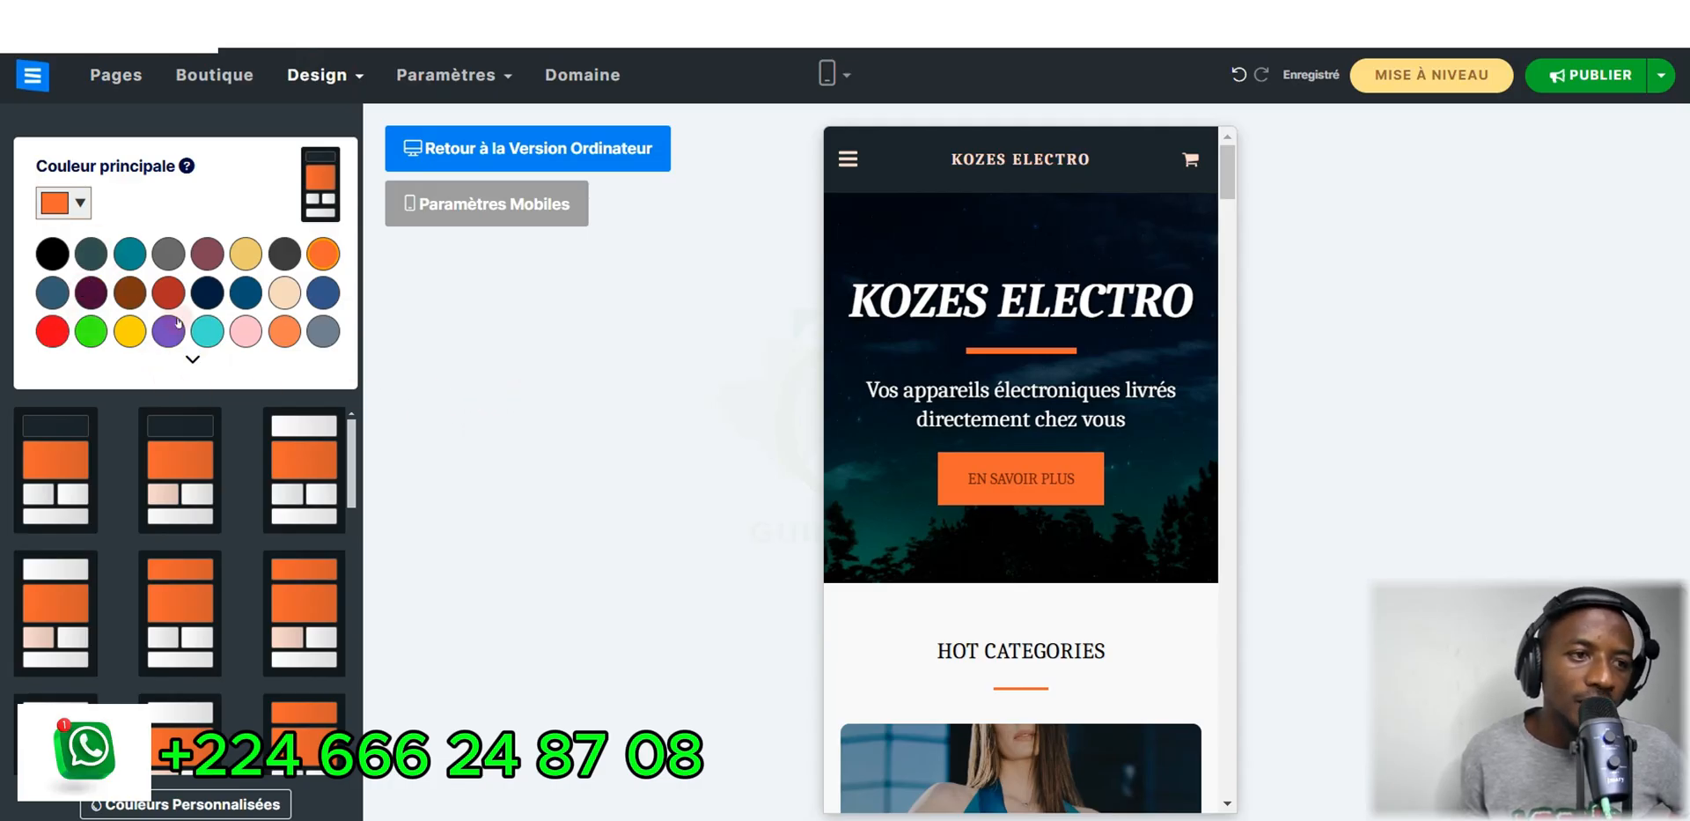
left_click(193, 358)
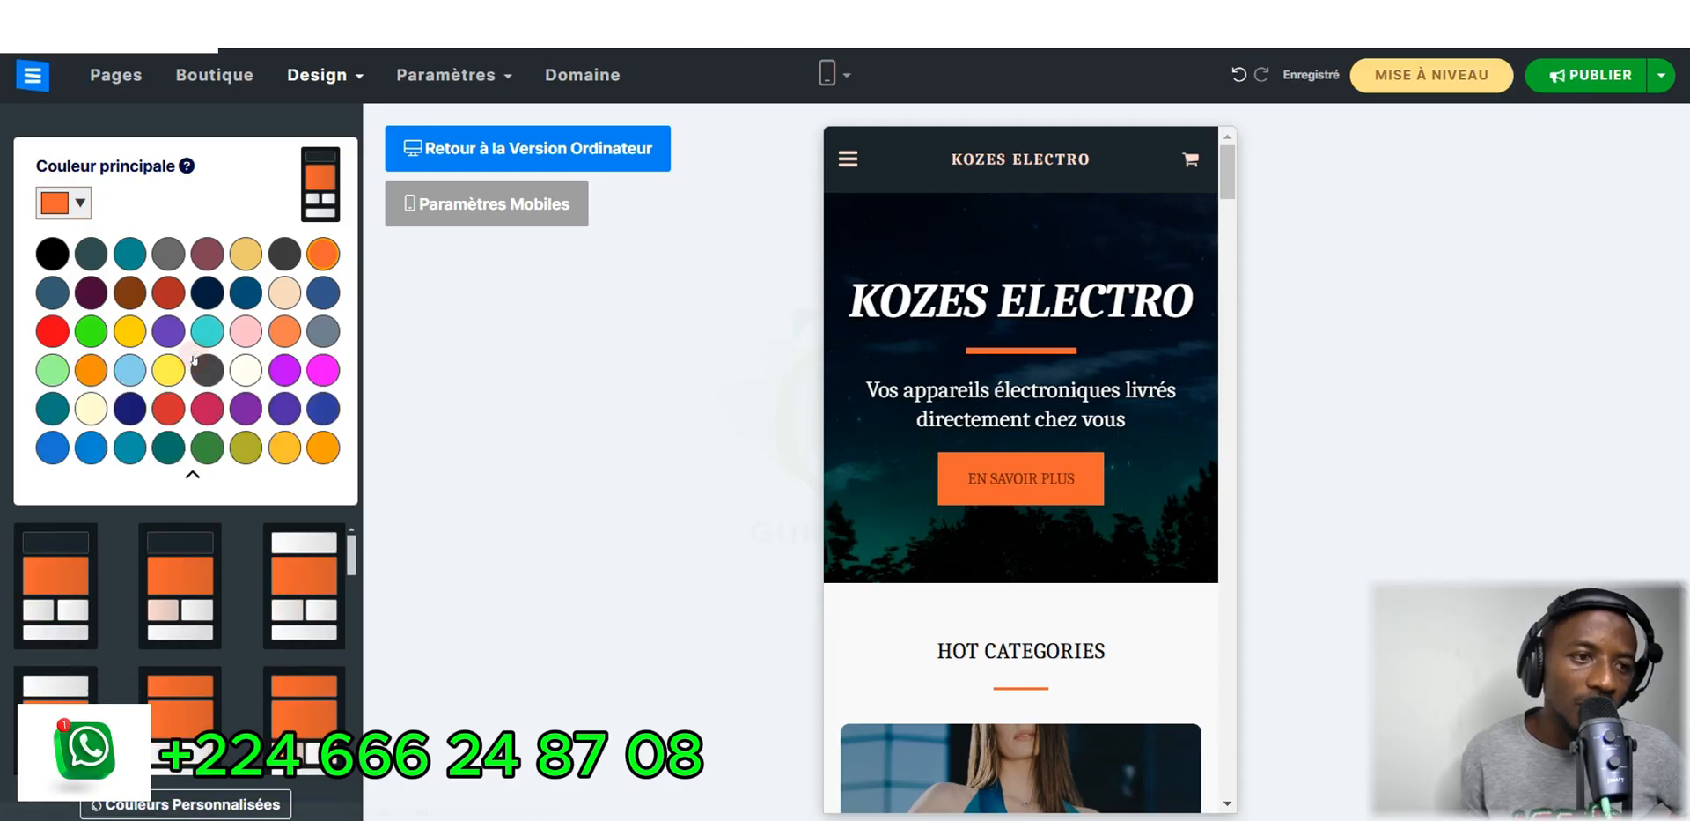
- Set the main colour to yellow, apply the scheme with a white header and yellow sections, and check the mobile homepage
left_click(179, 371)
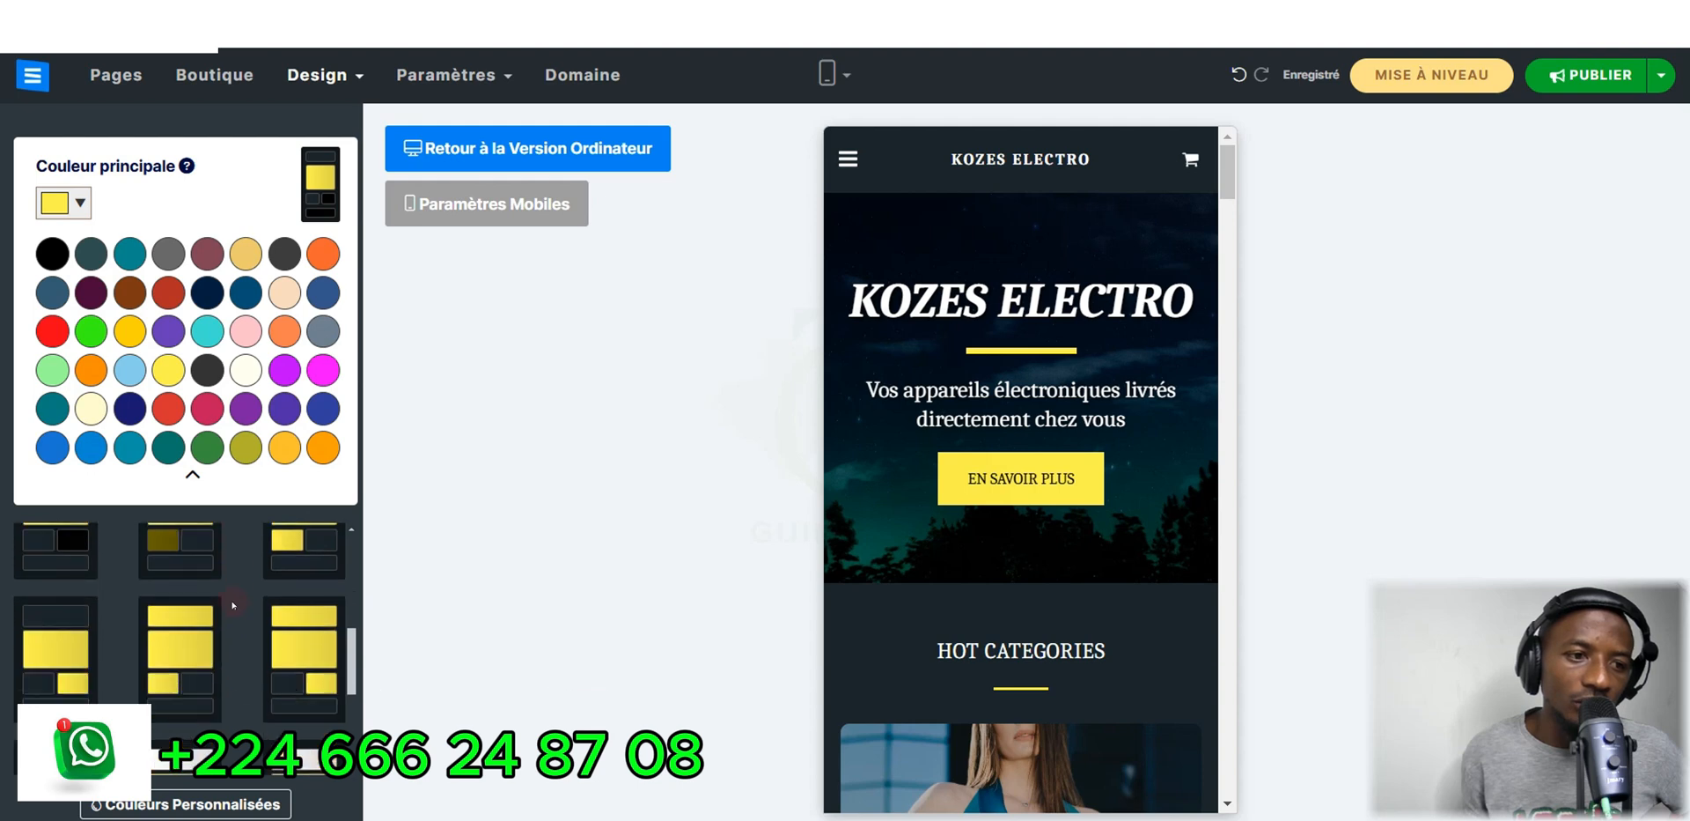
scroll(291, 652, "down", 2)
left_click(306, 696)
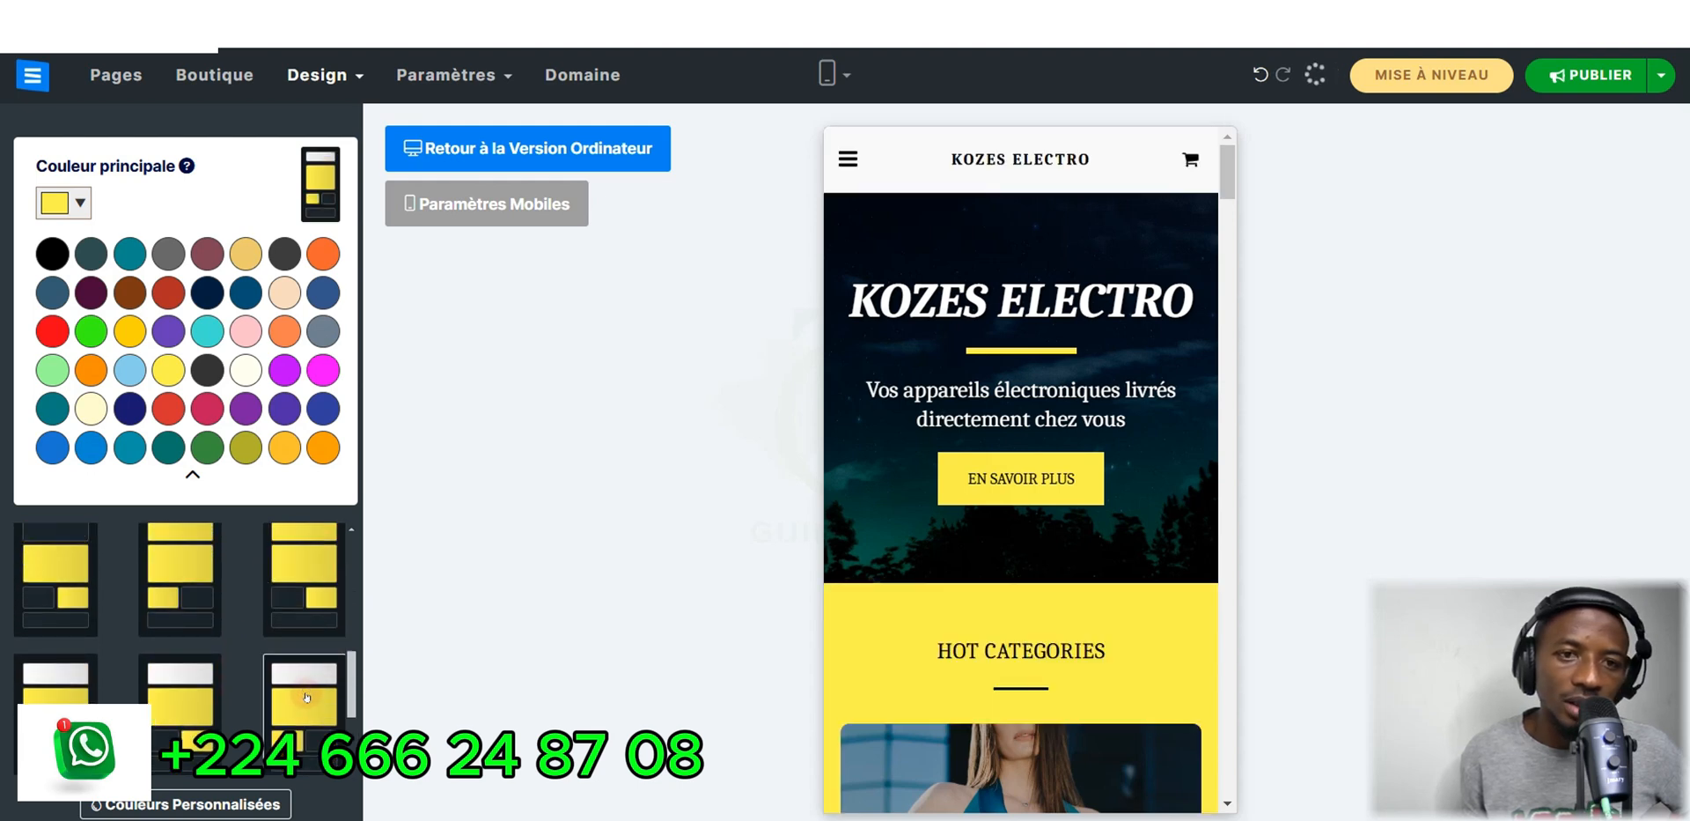
scroll(1056, 485, "down", 8)
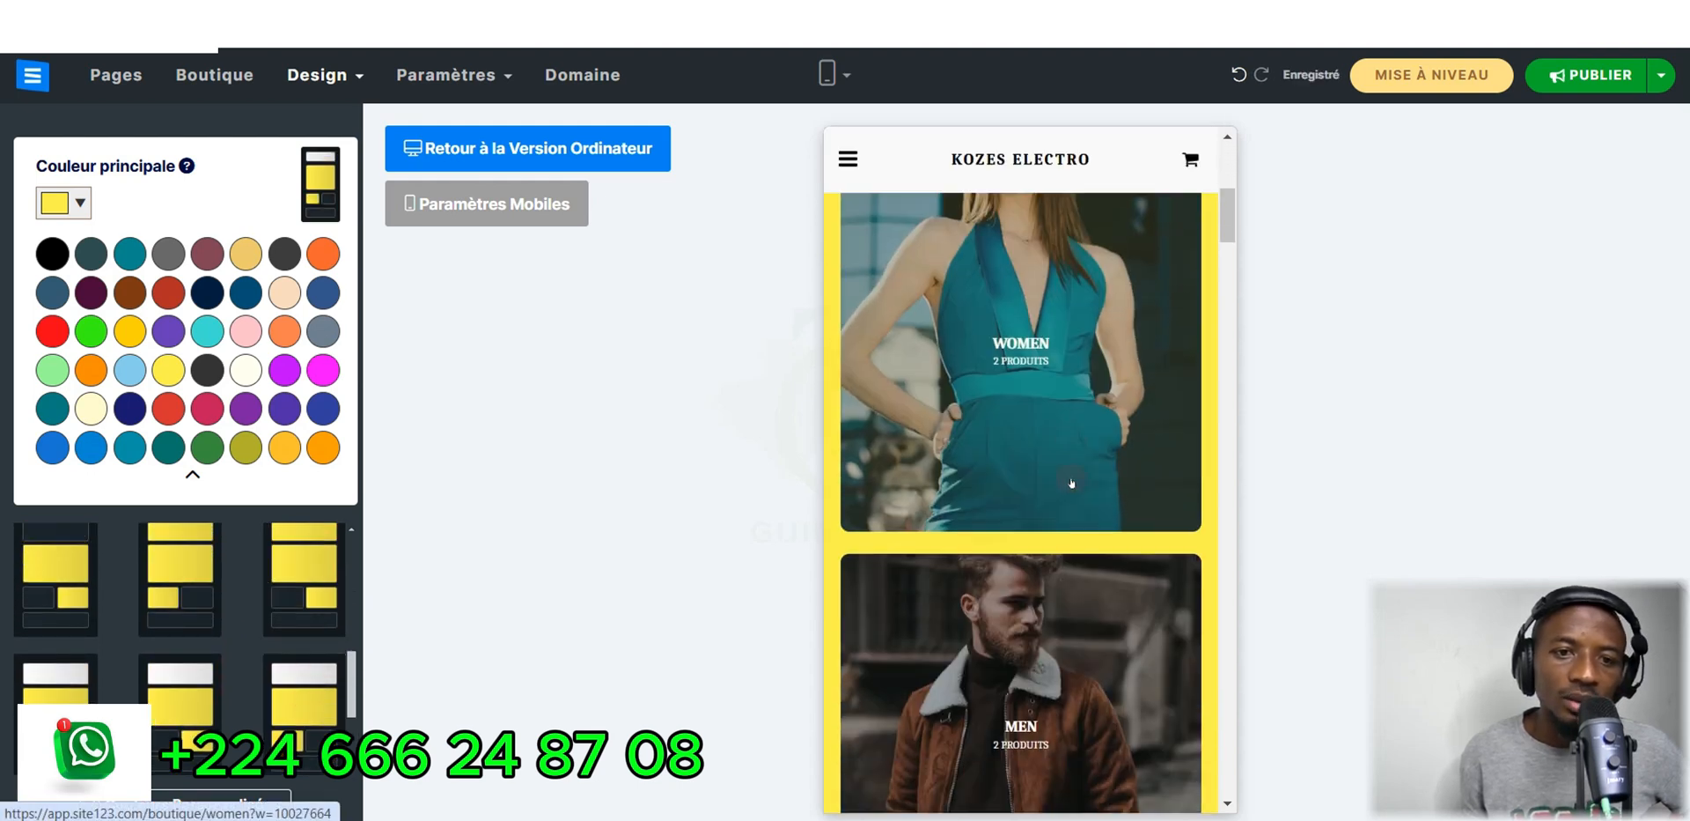
- Switch the preview back to the Desktop version and view the homepage categories
left_click(835, 74)
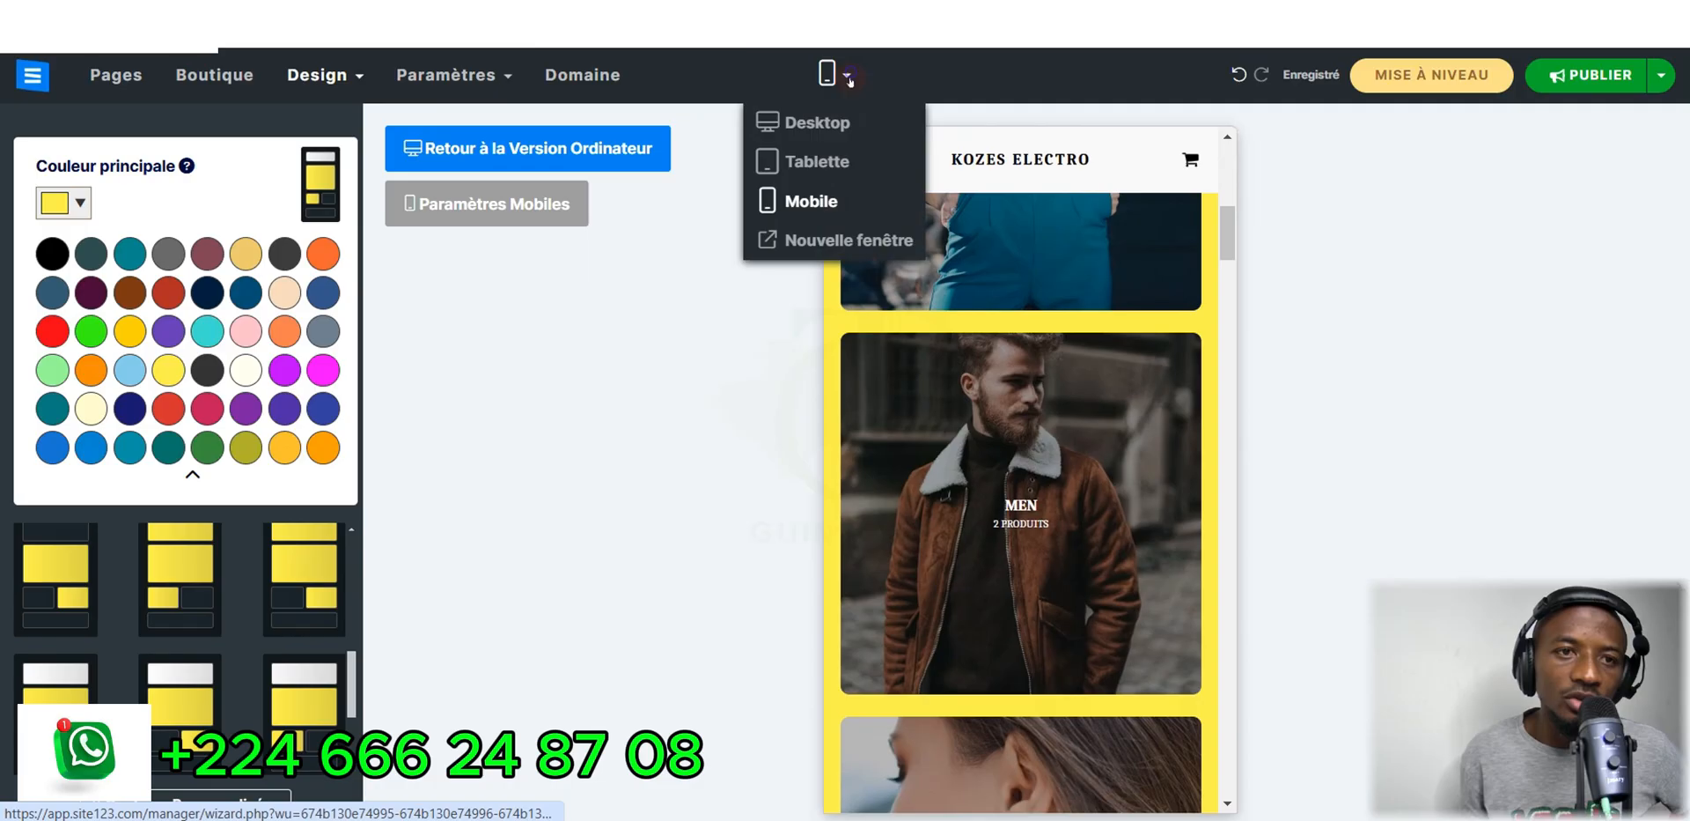
left_click(792, 144)
scroll(1019, 528, "down", 5)
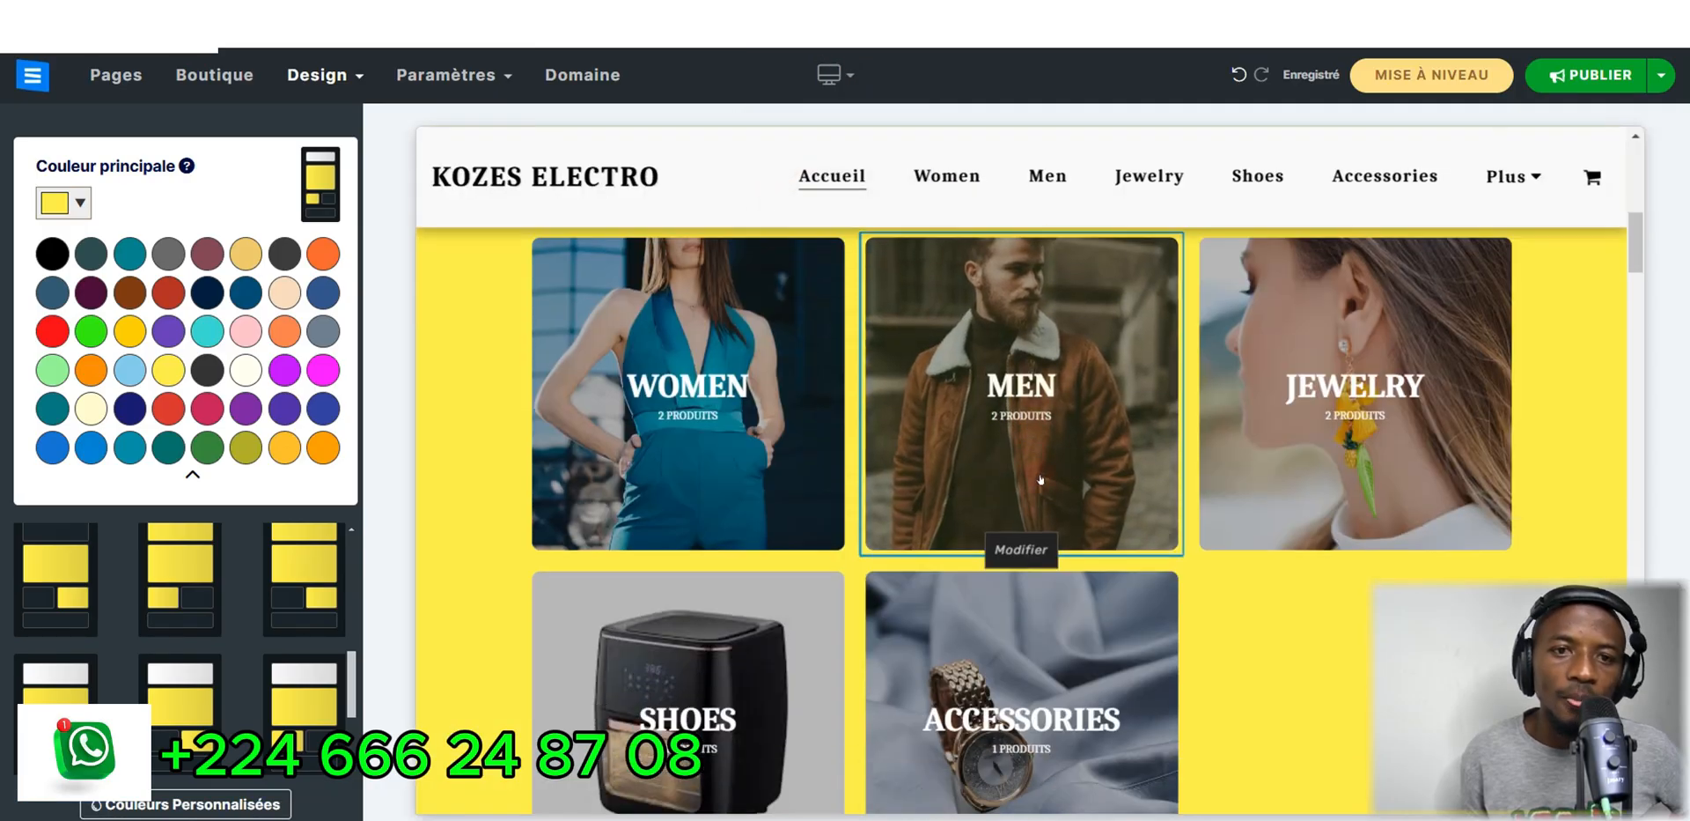
- Set the main colour to red, apply the scheme with a dark header and pale pink sections, and check the homepage
left_click(176, 407)
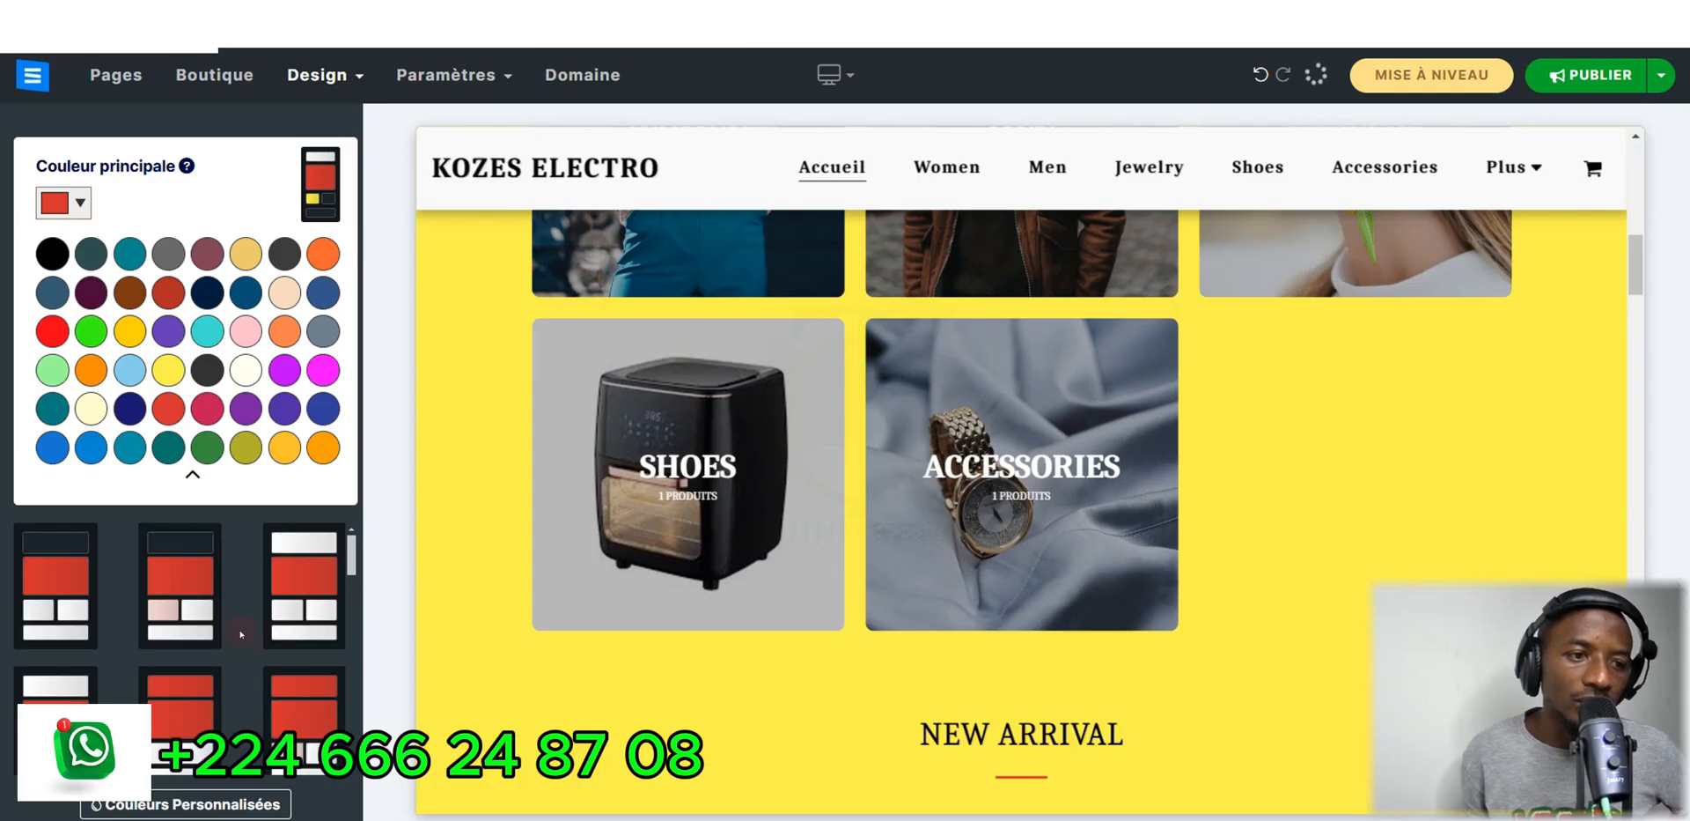
left_click(182, 611)
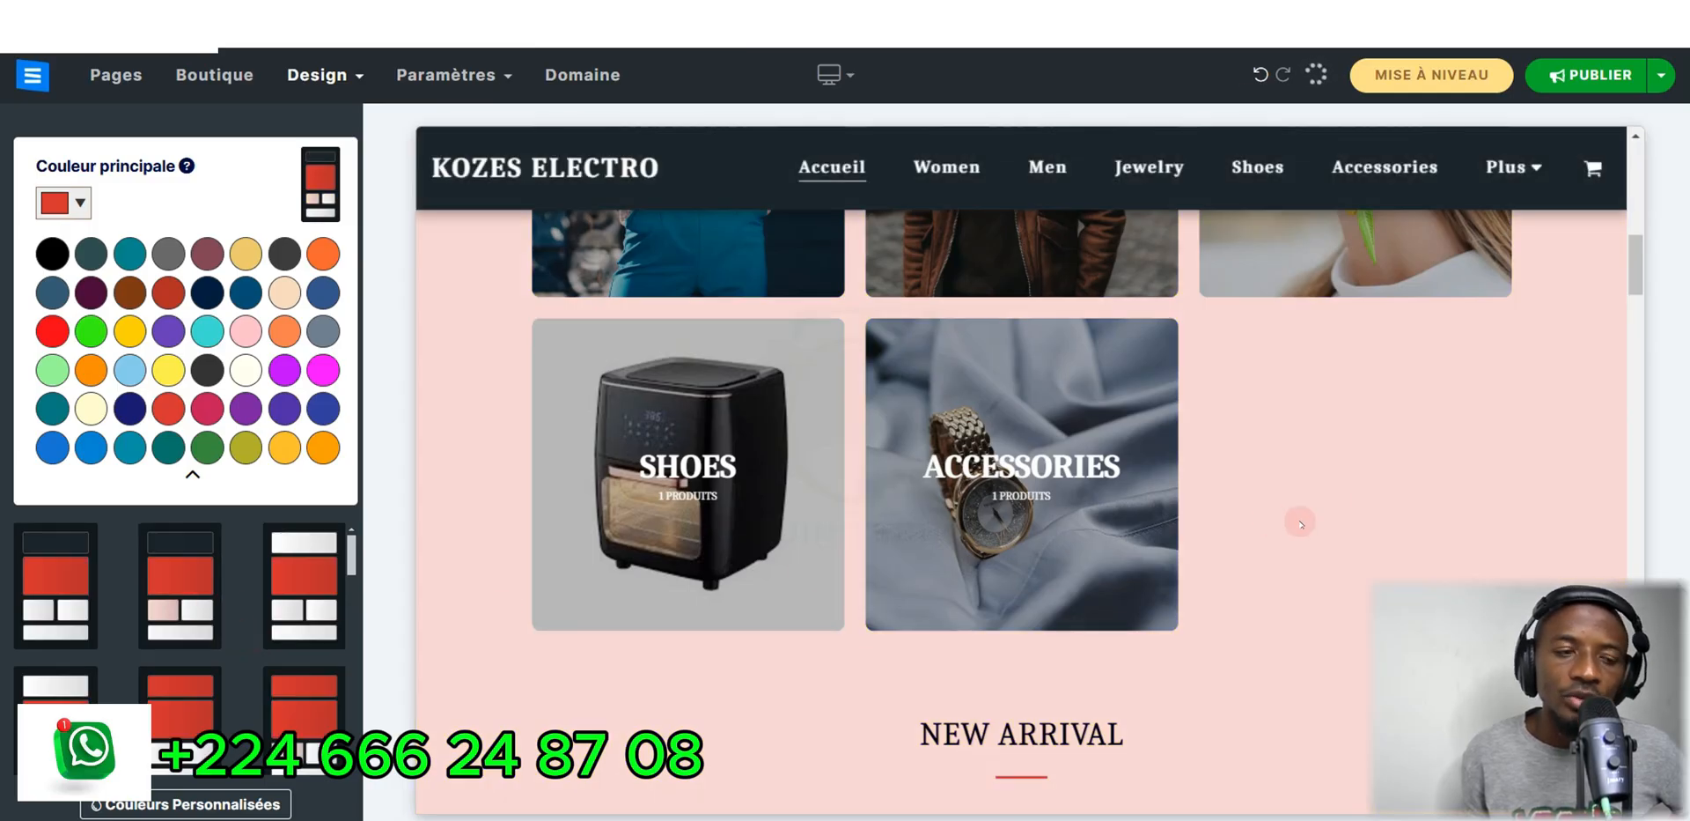
scroll(1294, 519, "up", 7)
scroll(1203, 511, "up", 5)
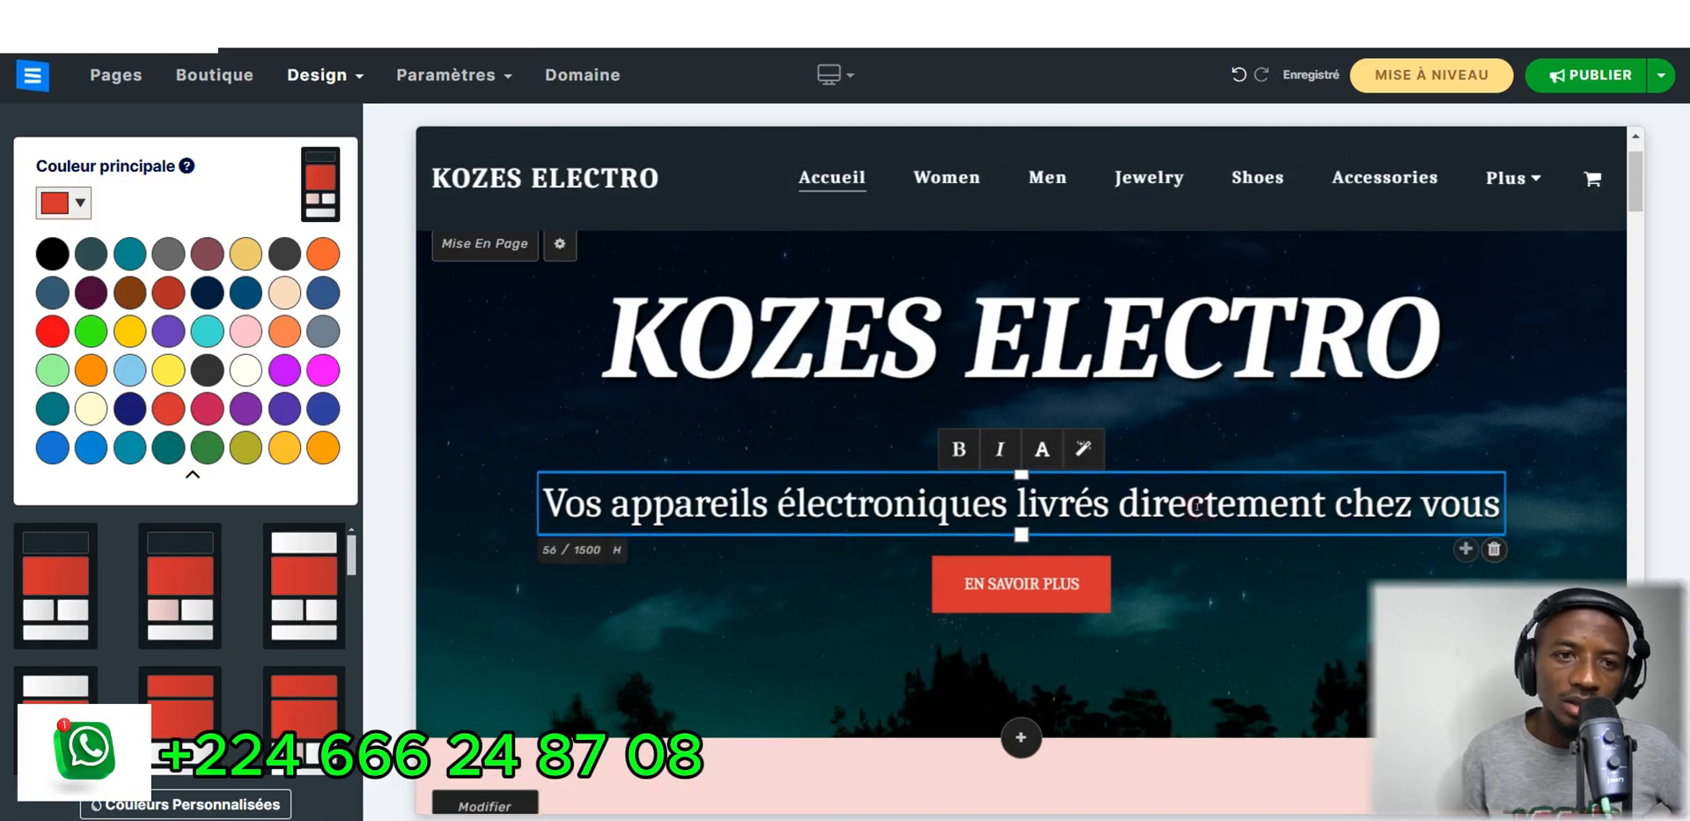
scroll(1199, 501, "down", 2)
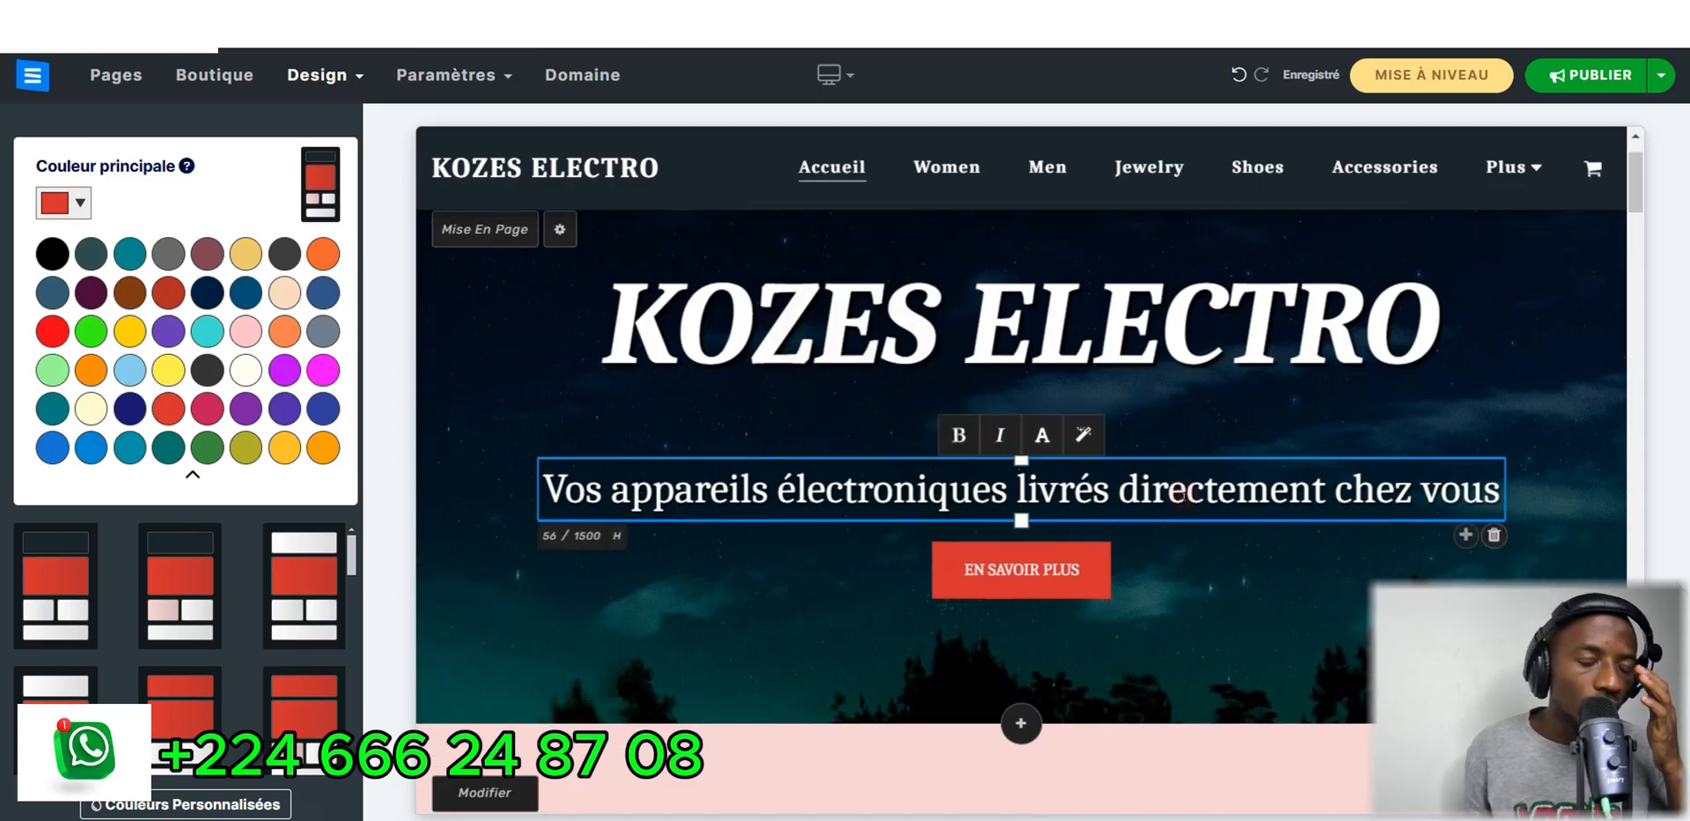
scroll(1183, 495, "up", 2)
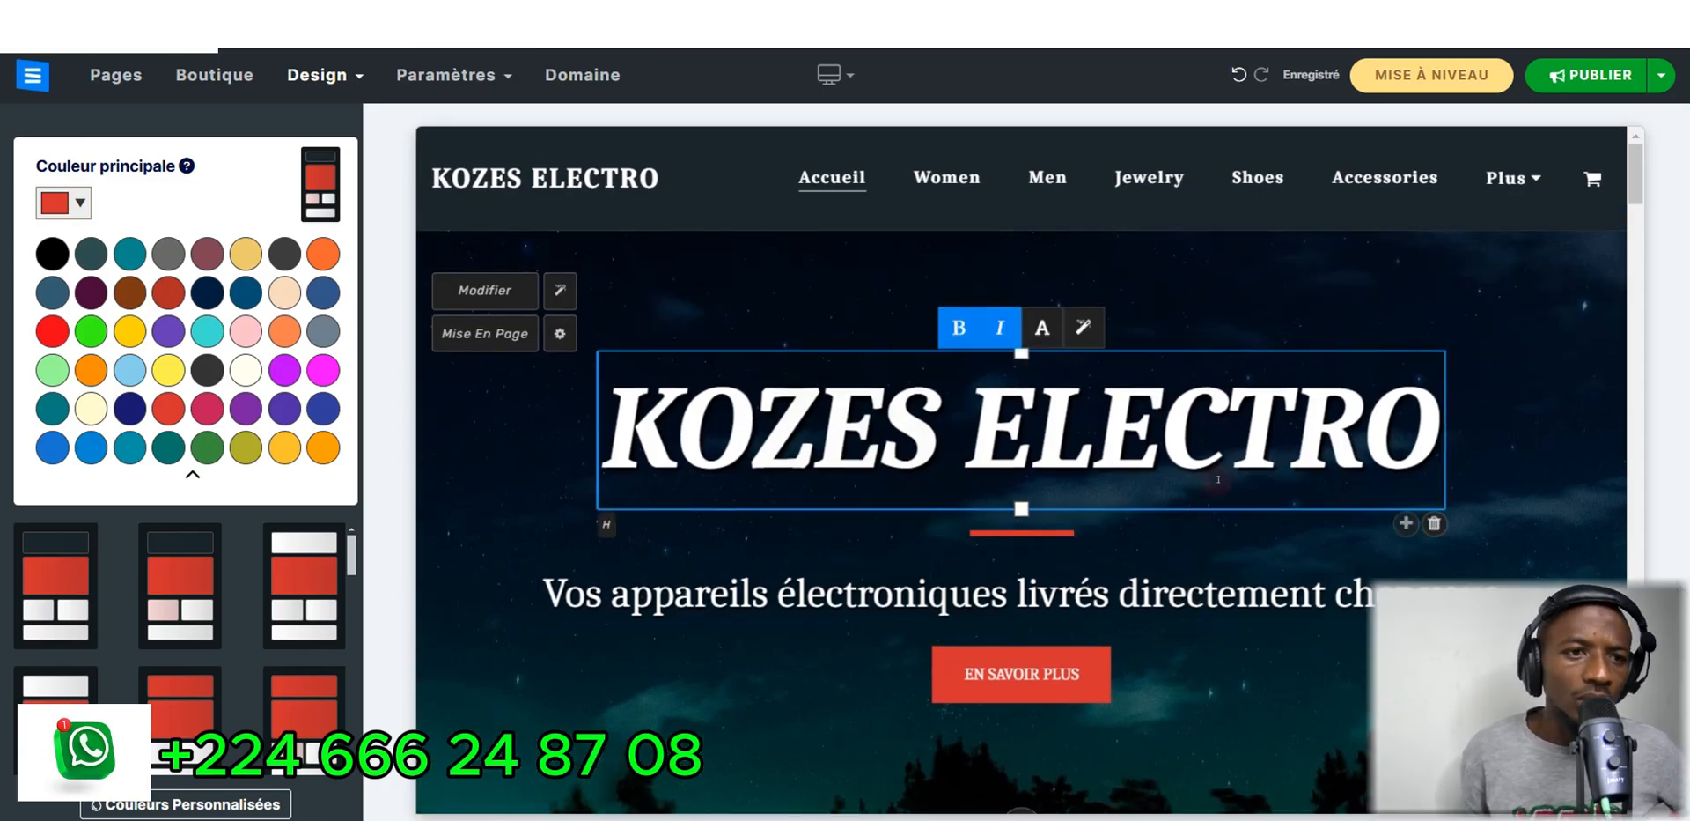
- Apply the Merriweather font to the site and try another font from further down the Polices list
left_click(362, 78)
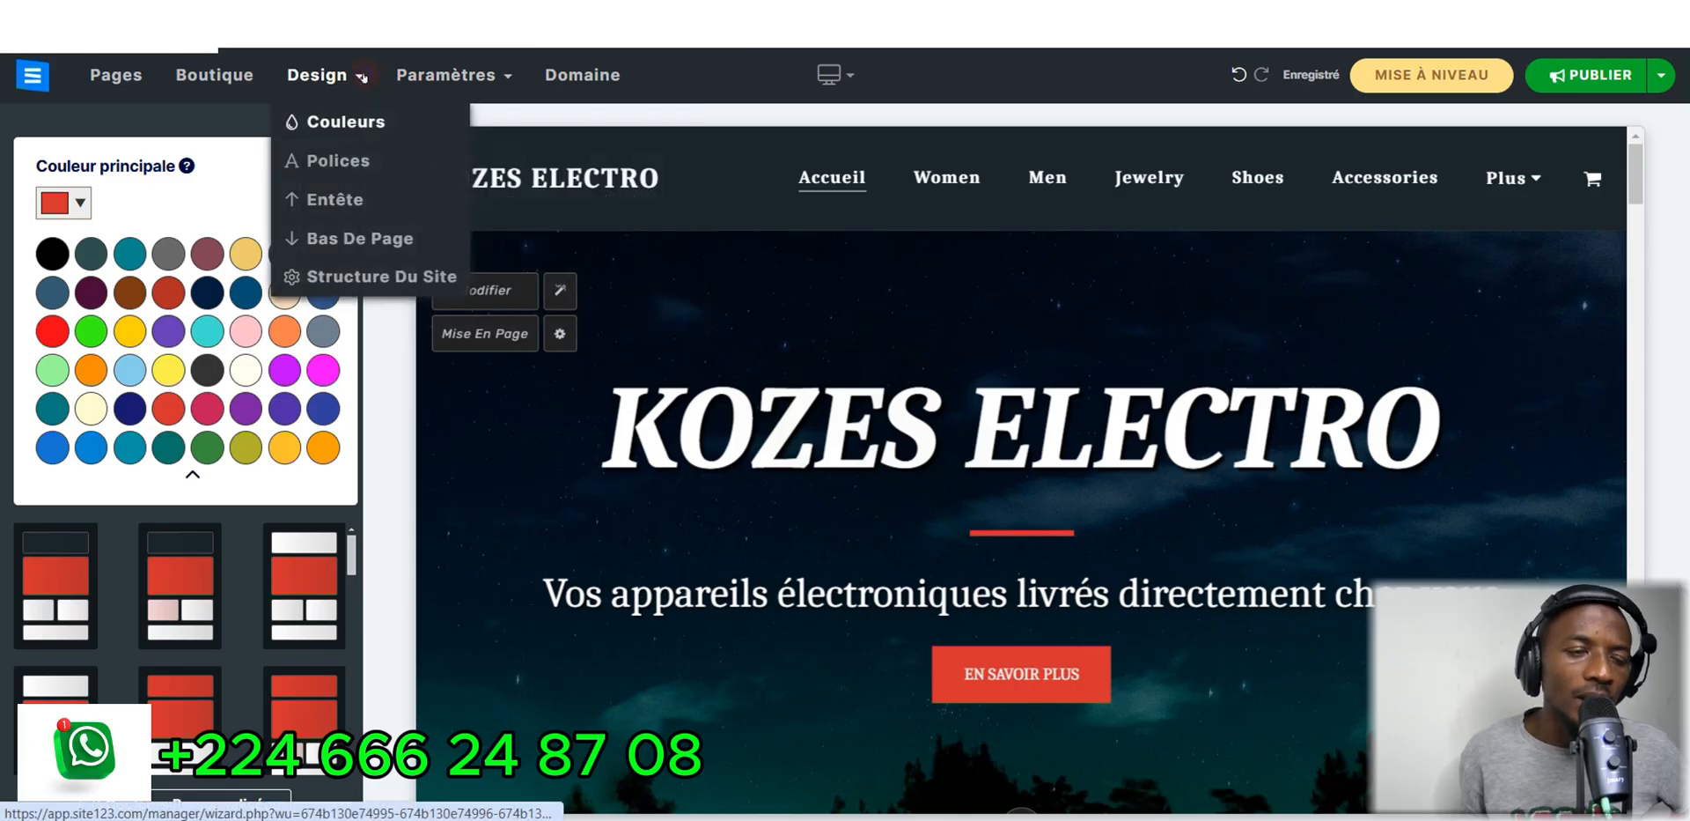
left_click(357, 162)
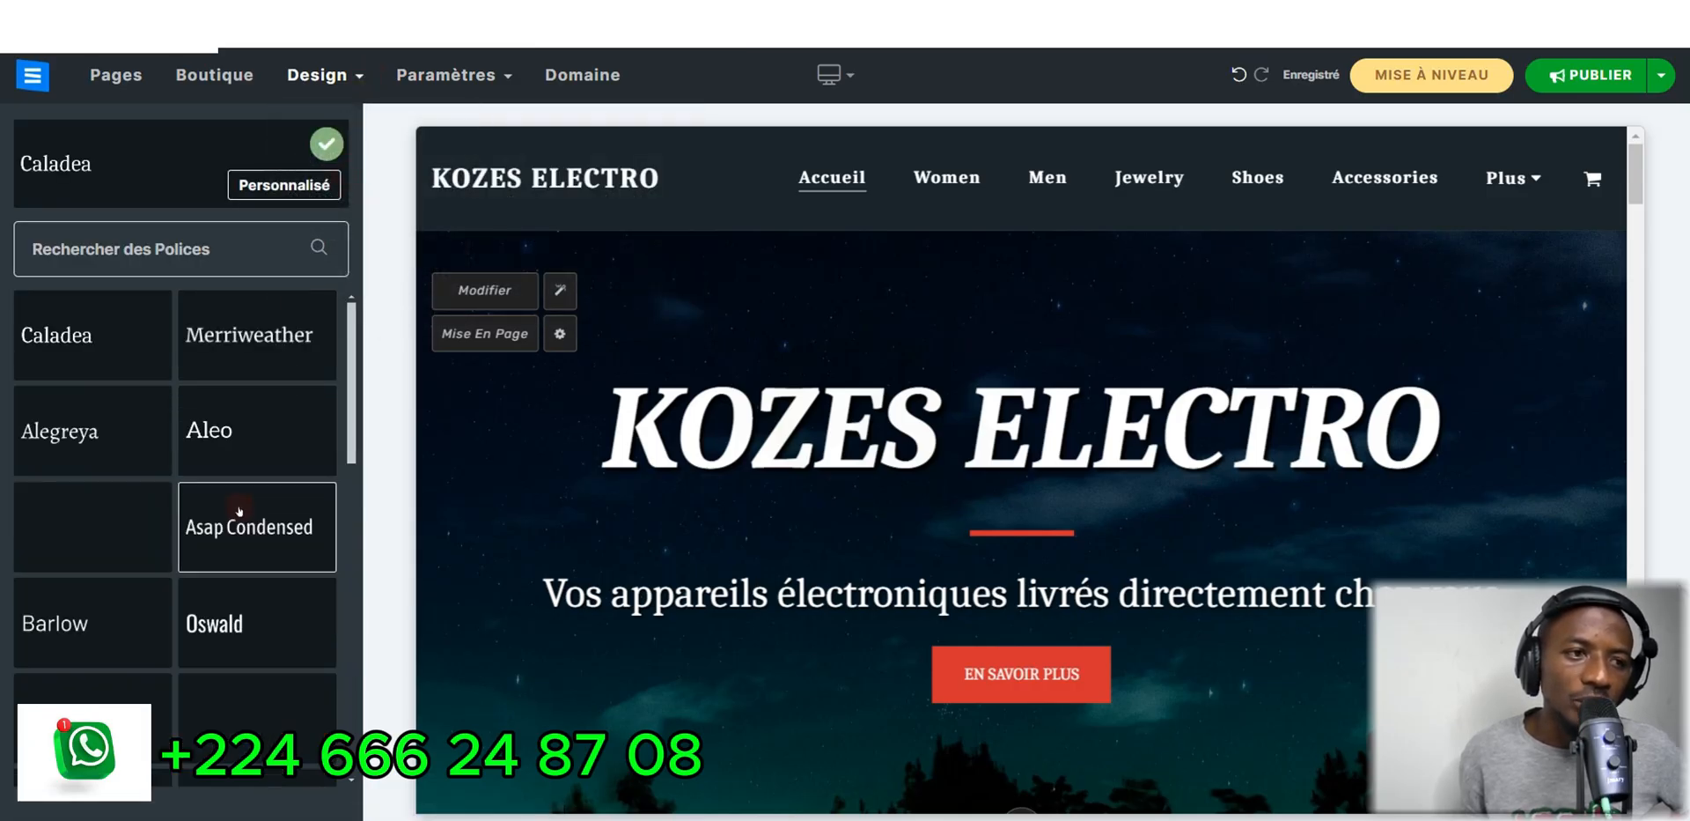
left_click(249, 340)
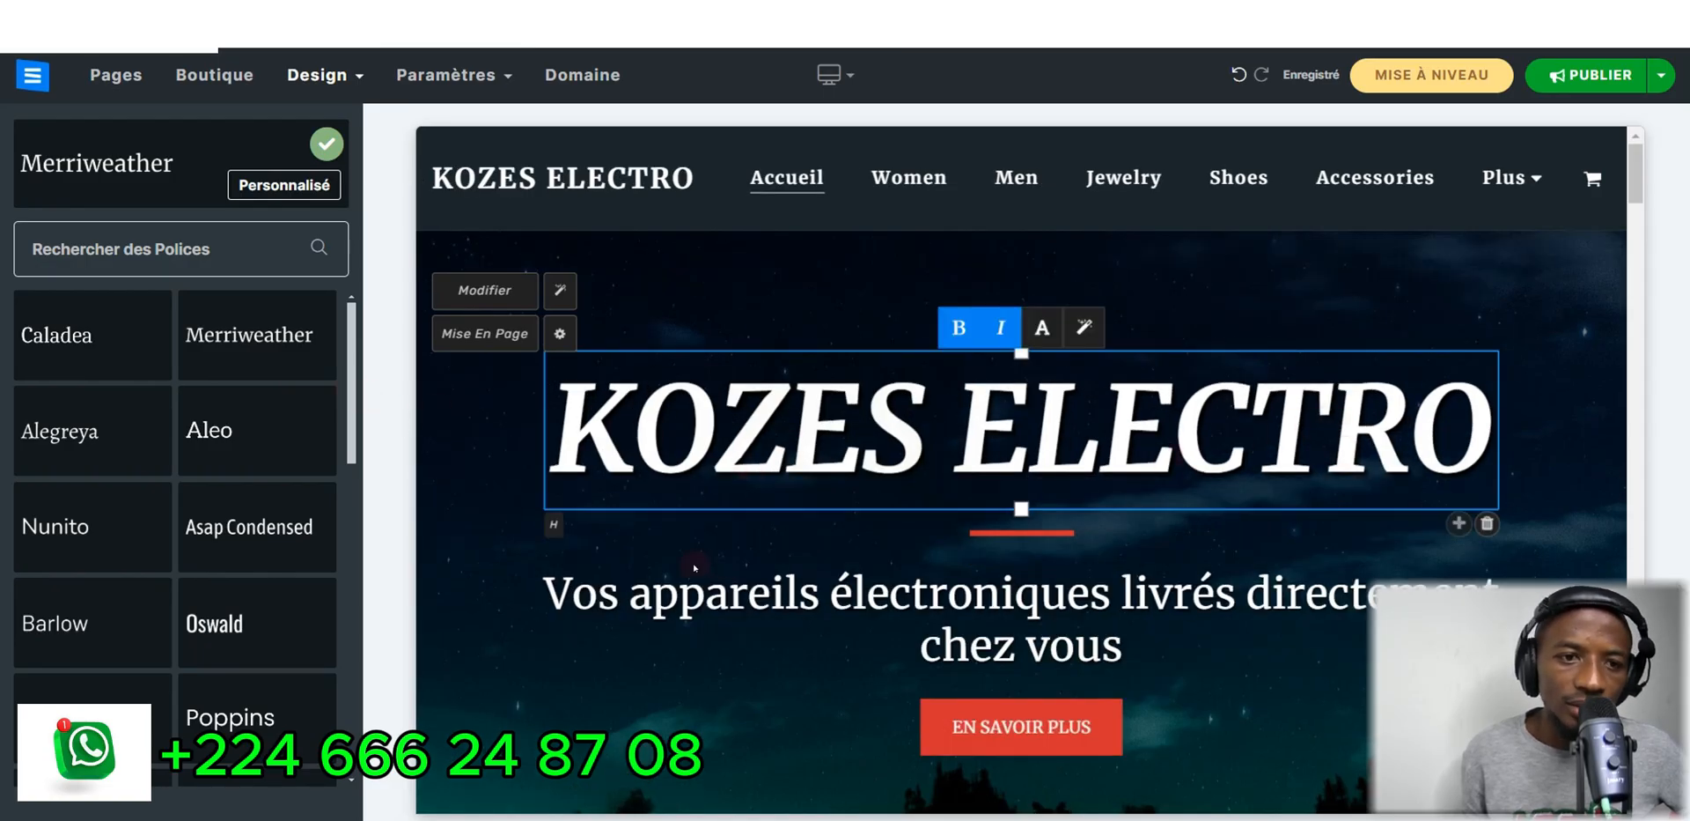
scroll(253, 464, "down", 3)
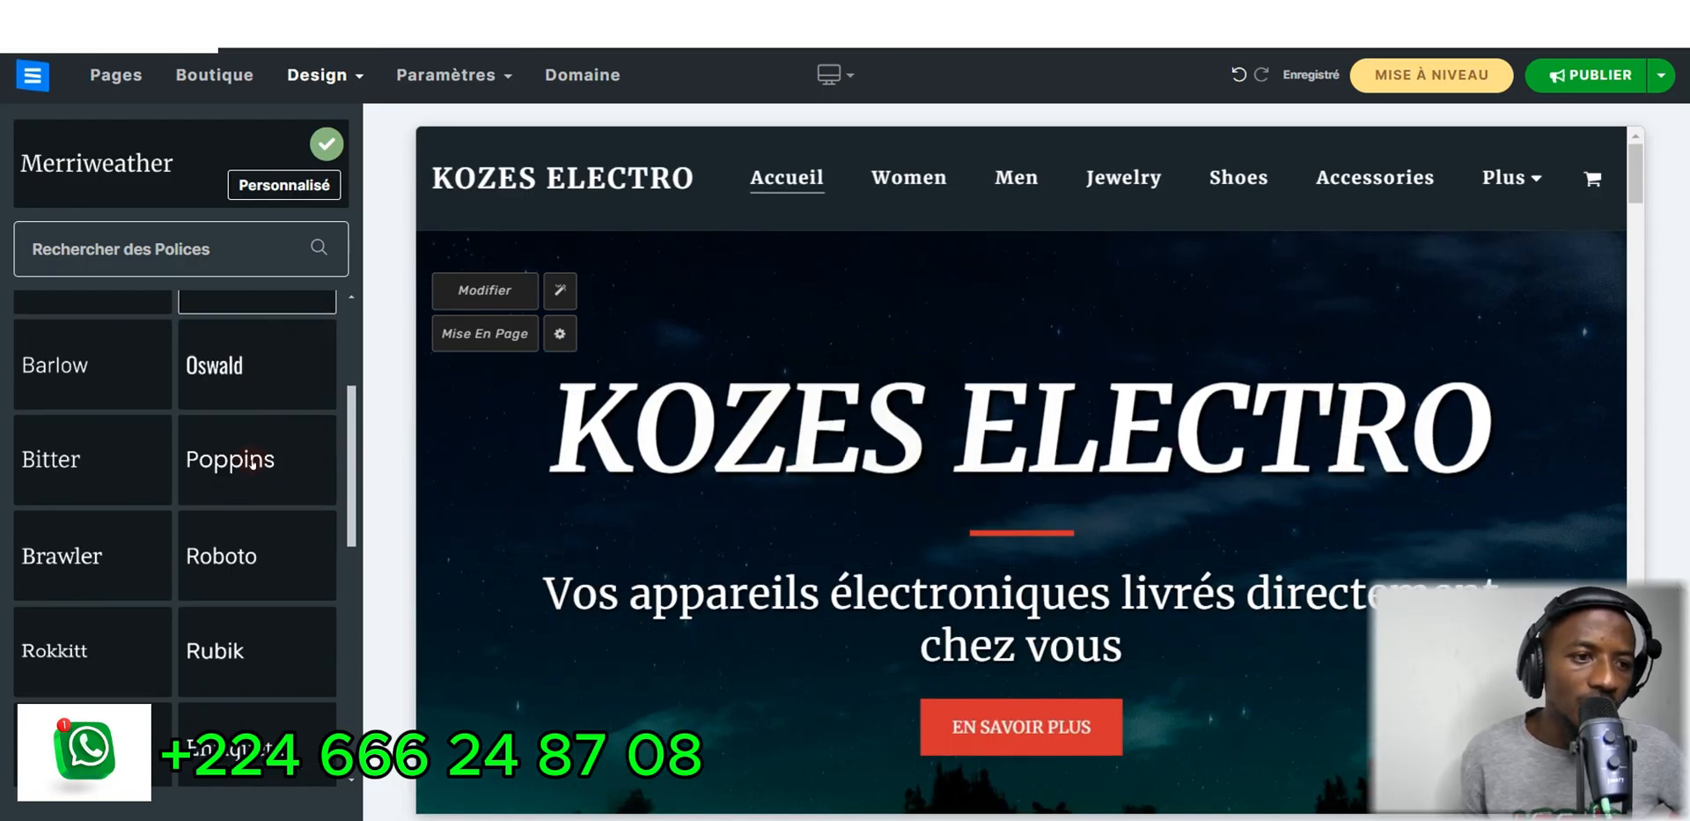
scroll(255, 493, "down", 1)
left_click(240, 503)
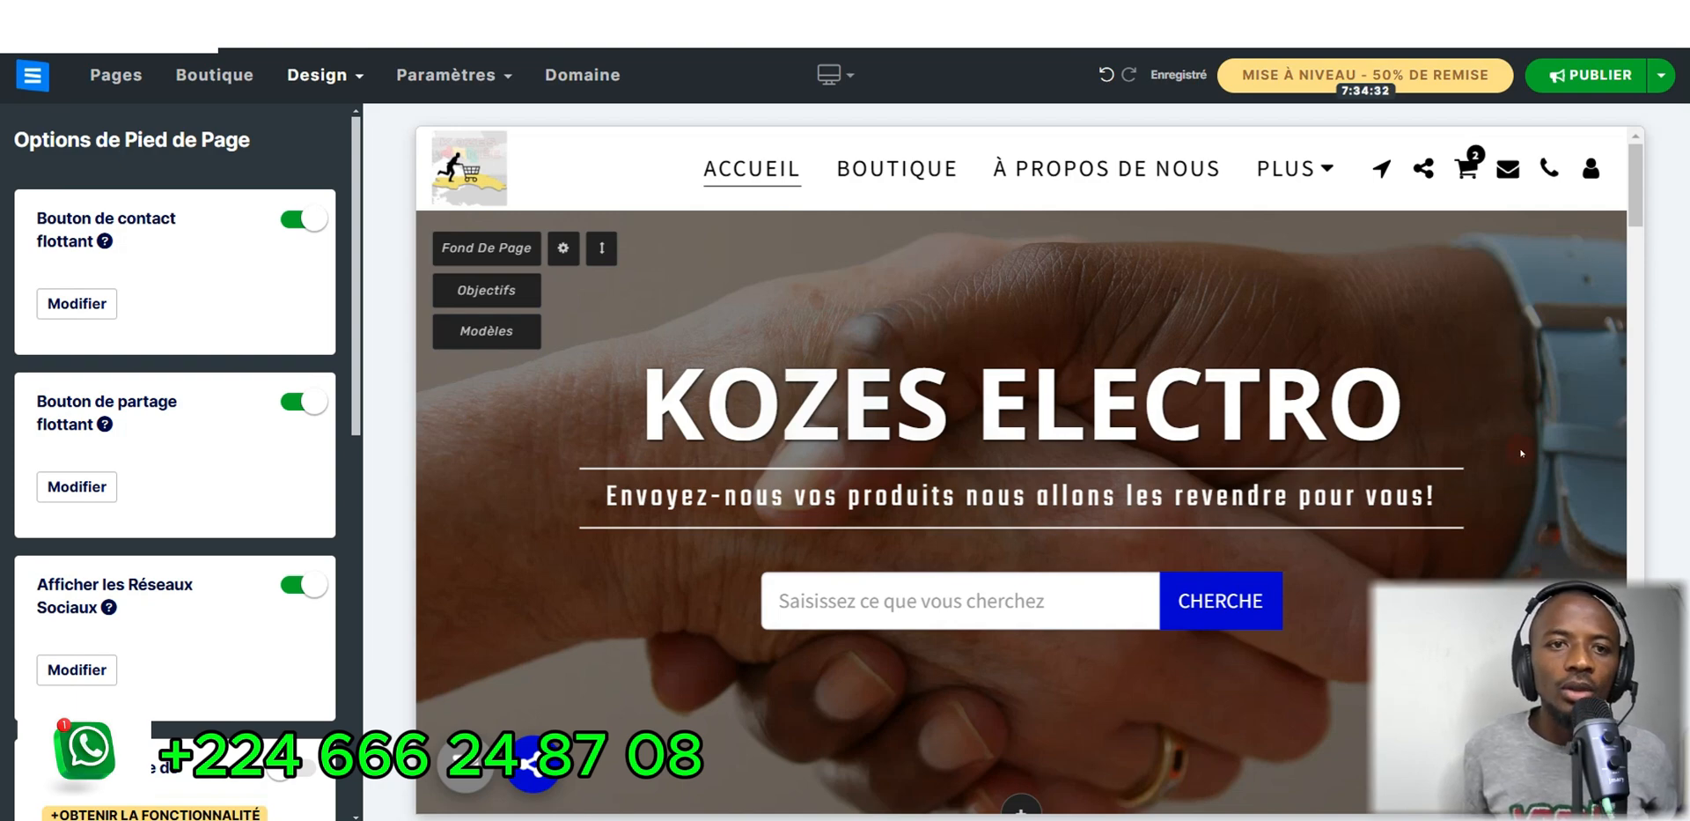
- Look over the products, prices, discounts and stock labels in the completed store's Commandez Ici section
scroll(1521, 453, "down", 5)
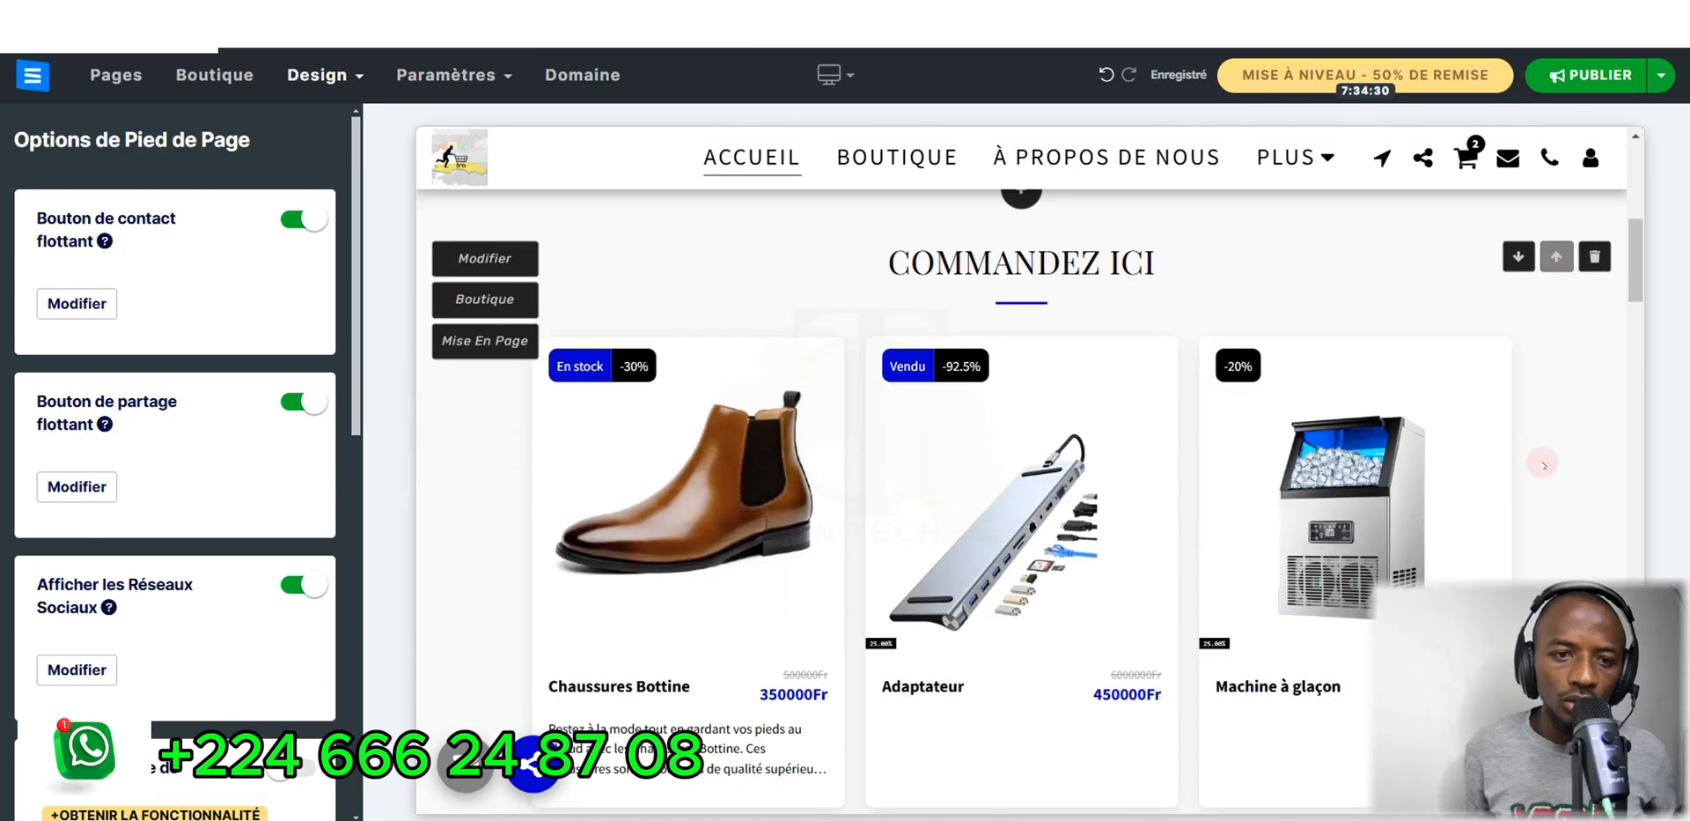
scroll(1539, 478, "down", 3)
scroll(1515, 520, "down", 2)
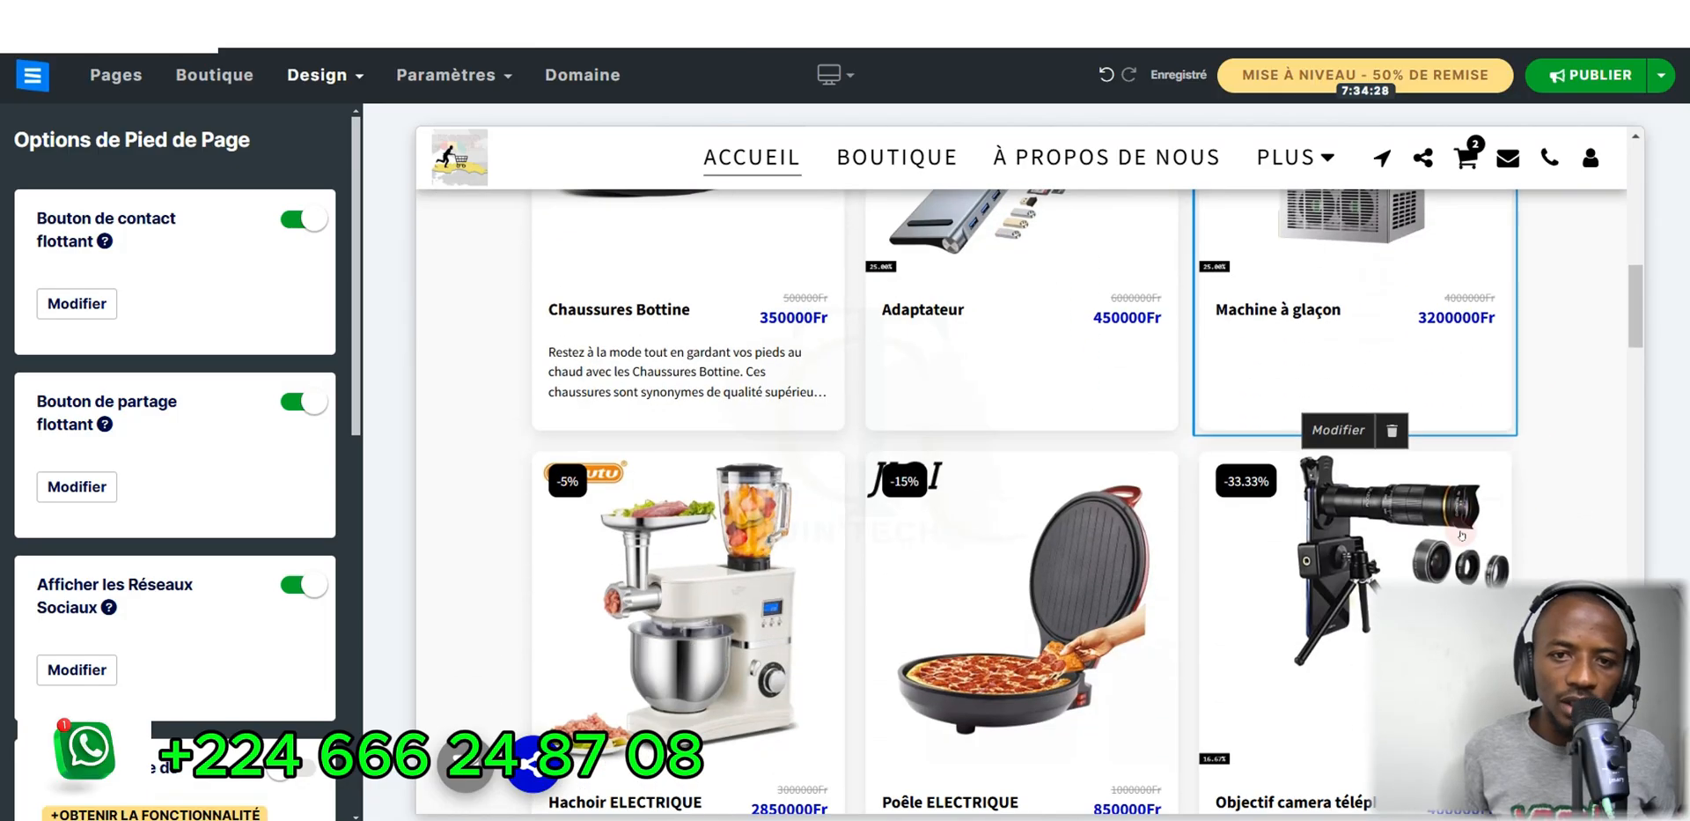
scroll(1462, 535, "down", 5)
scroll(1210, 474, "up", 6)
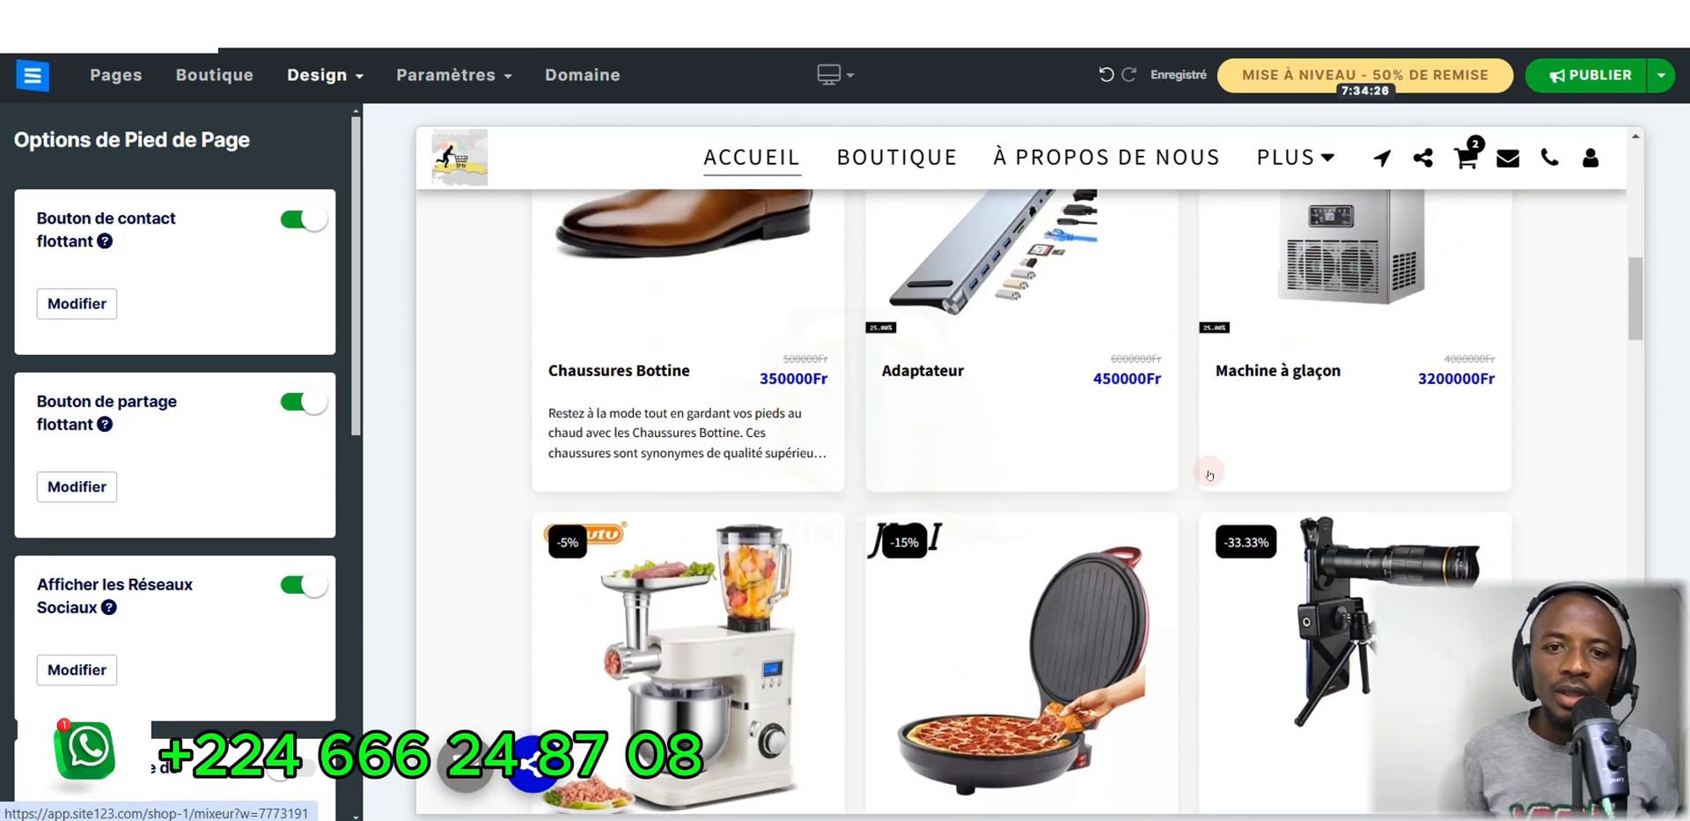
scroll(1209, 474, "up", 3)
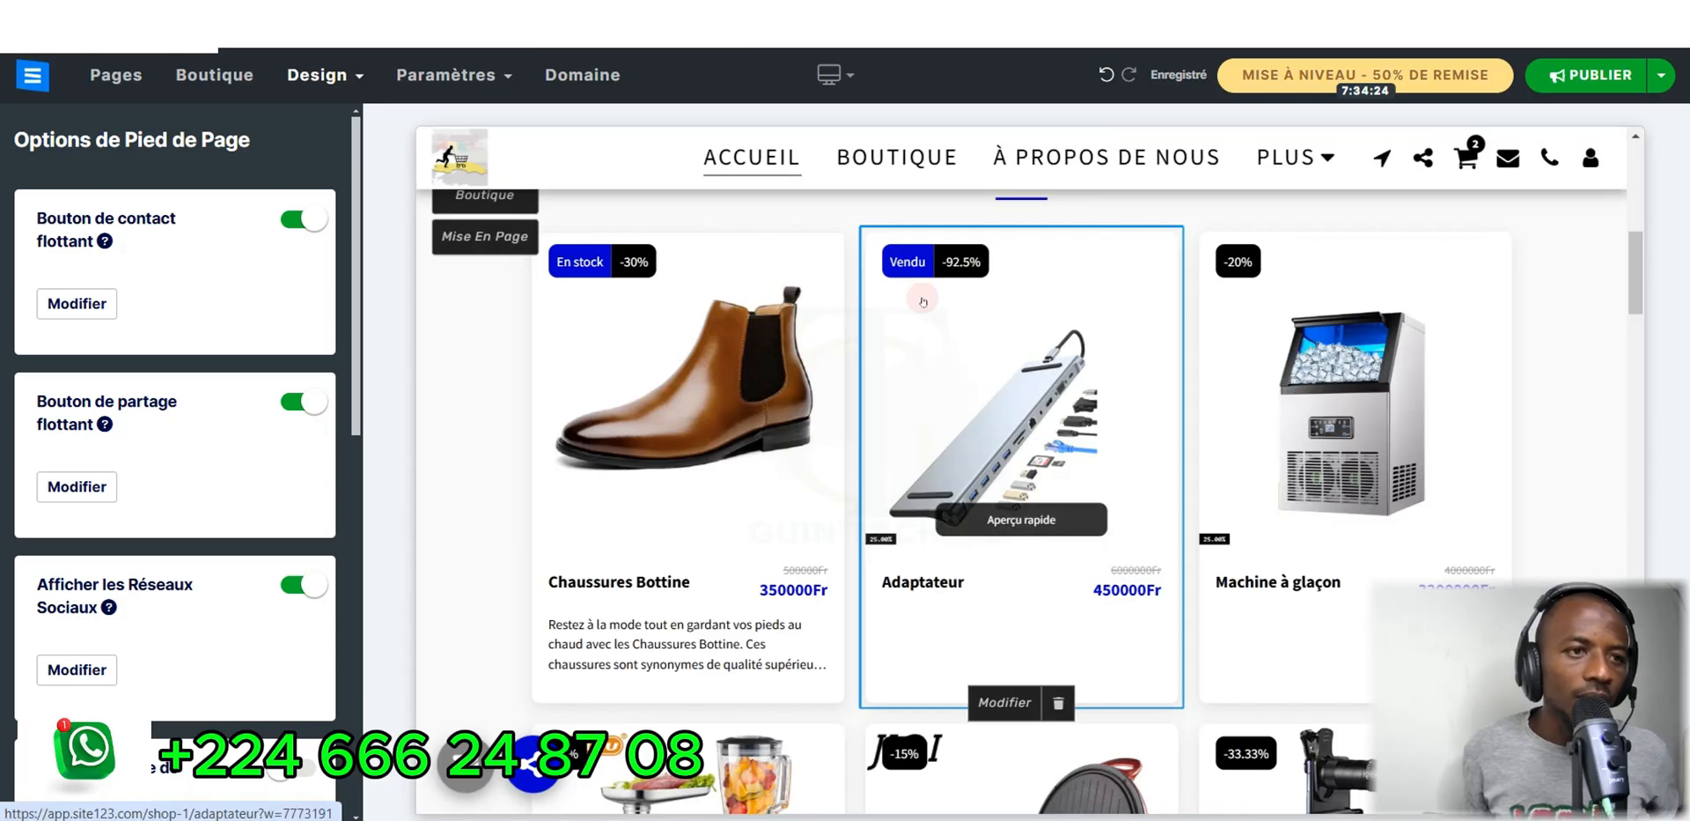
left_click(356, 75)
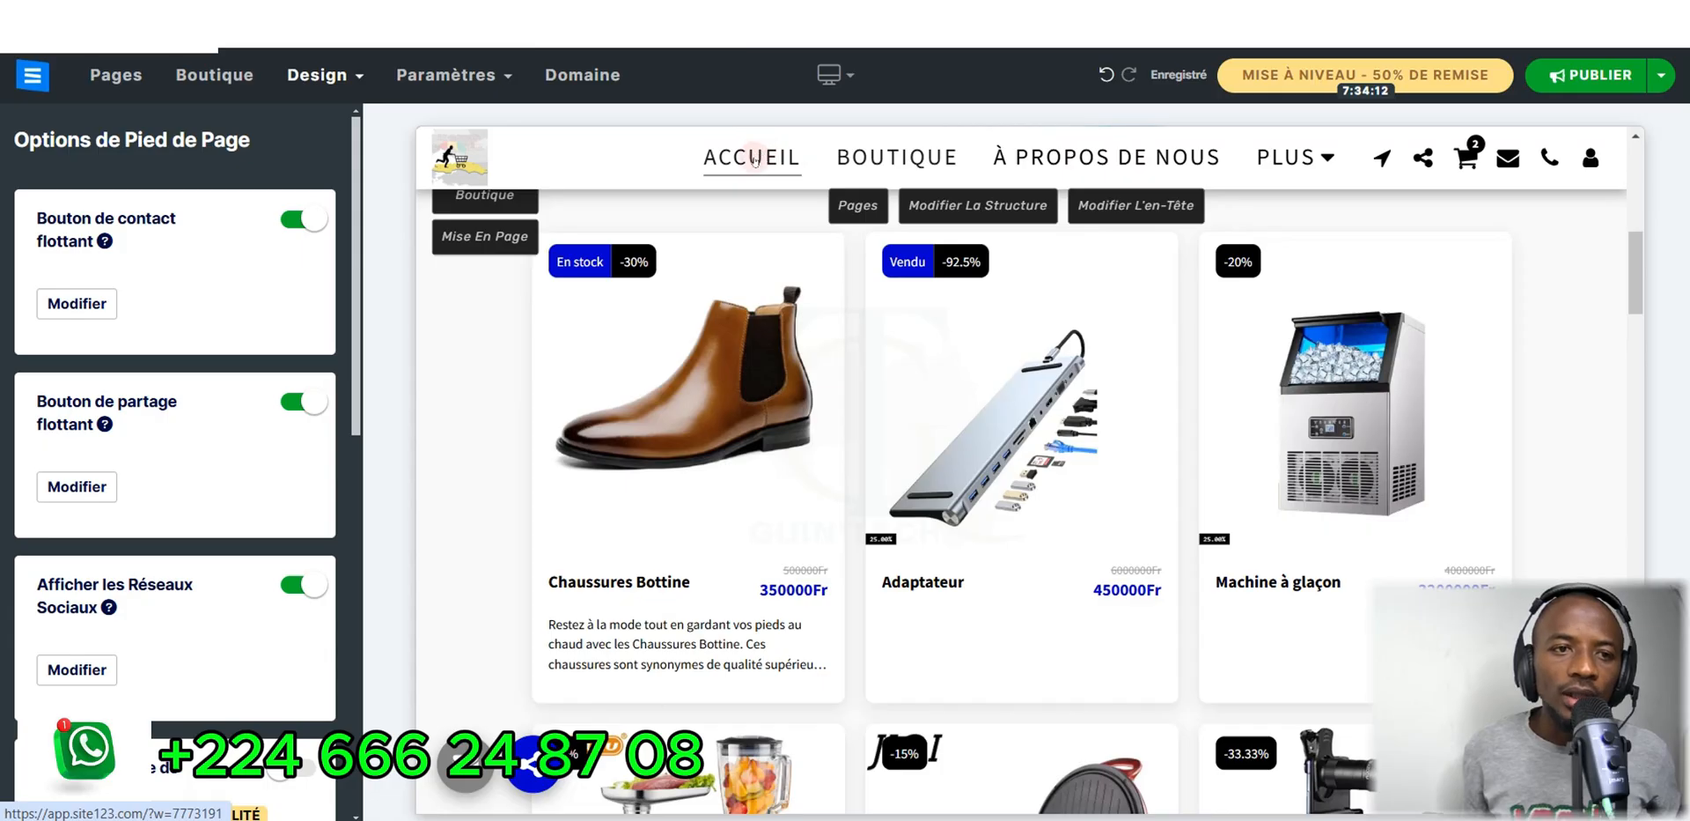
- Review the completed store's homepage again, from the banner and its tagline to the product listings
scroll(962, 410, "down", 10)
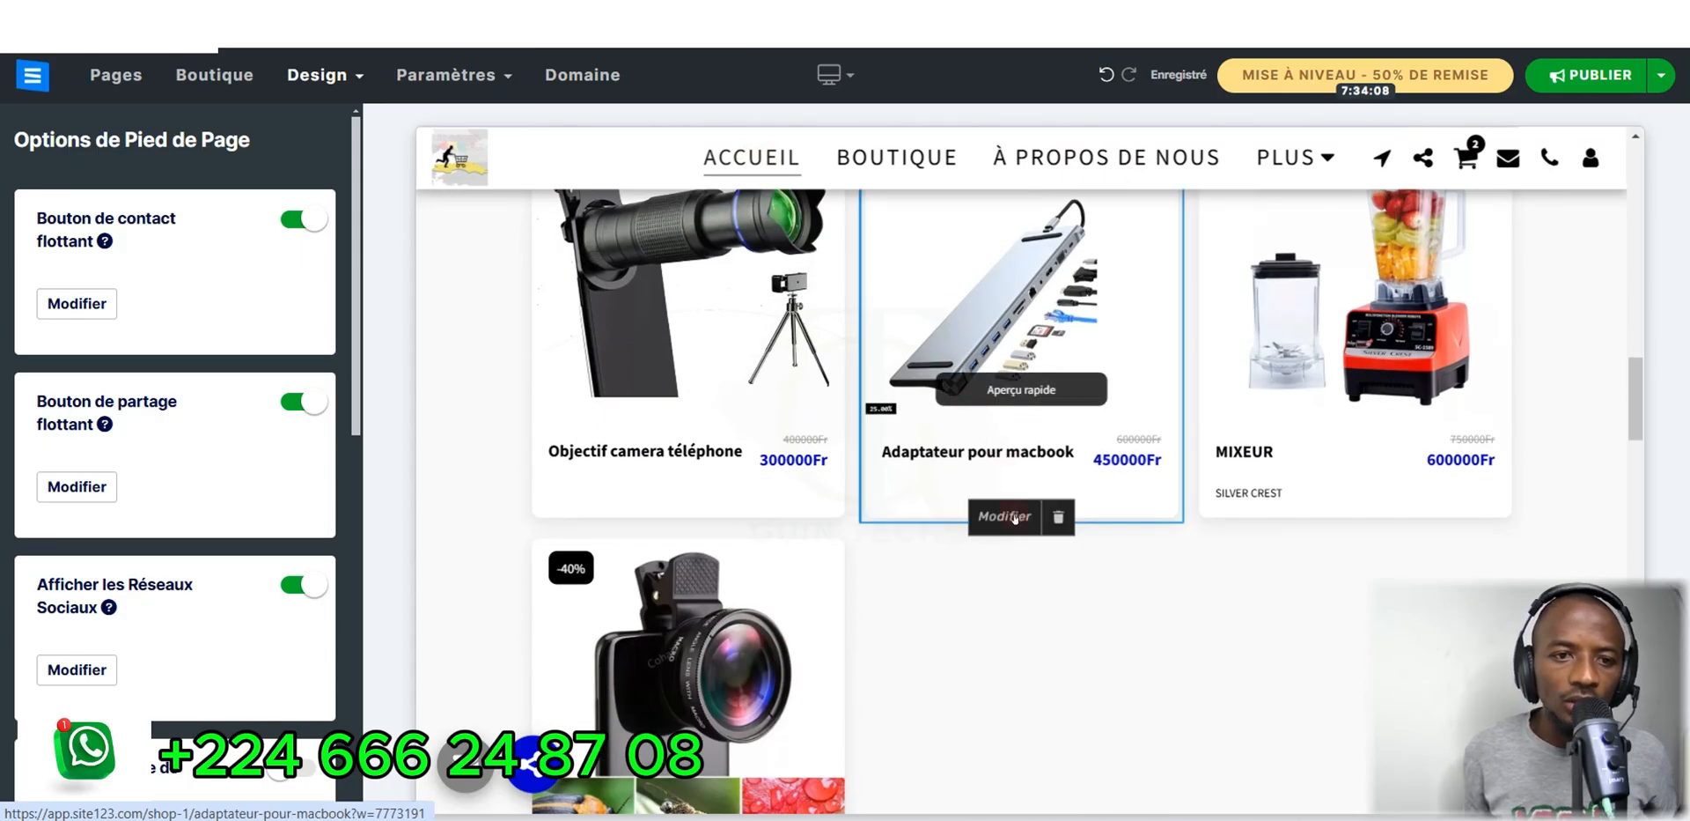
scroll(1004, 485, "up", 10)
scroll(1013, 473, "down", 6)
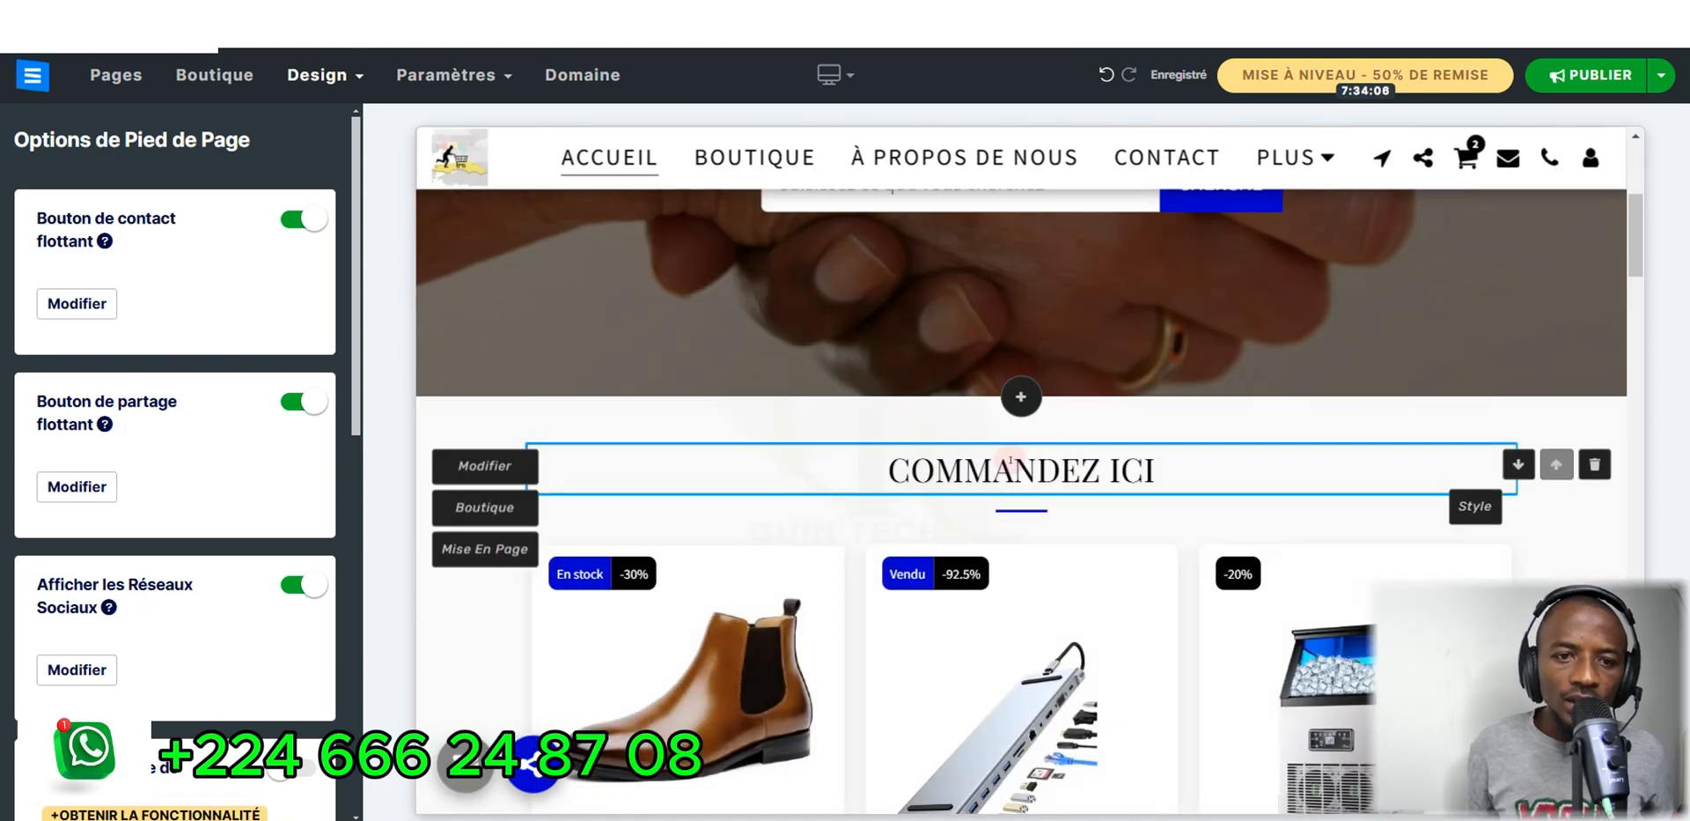
scroll(1008, 473, "up", 6)
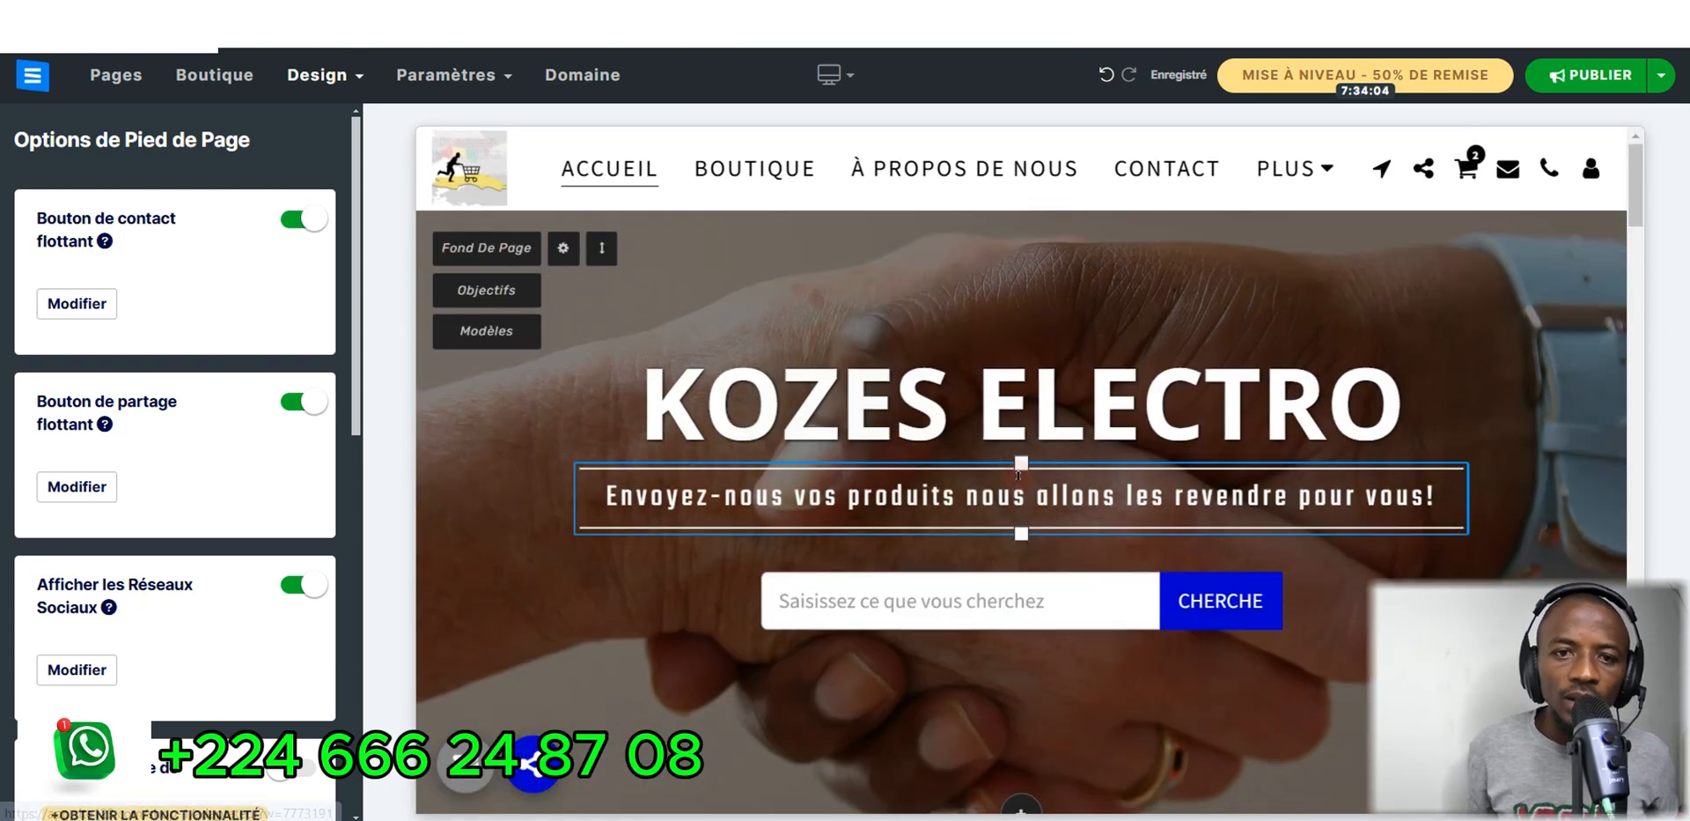
scroll(1461, 497, "down", 3)
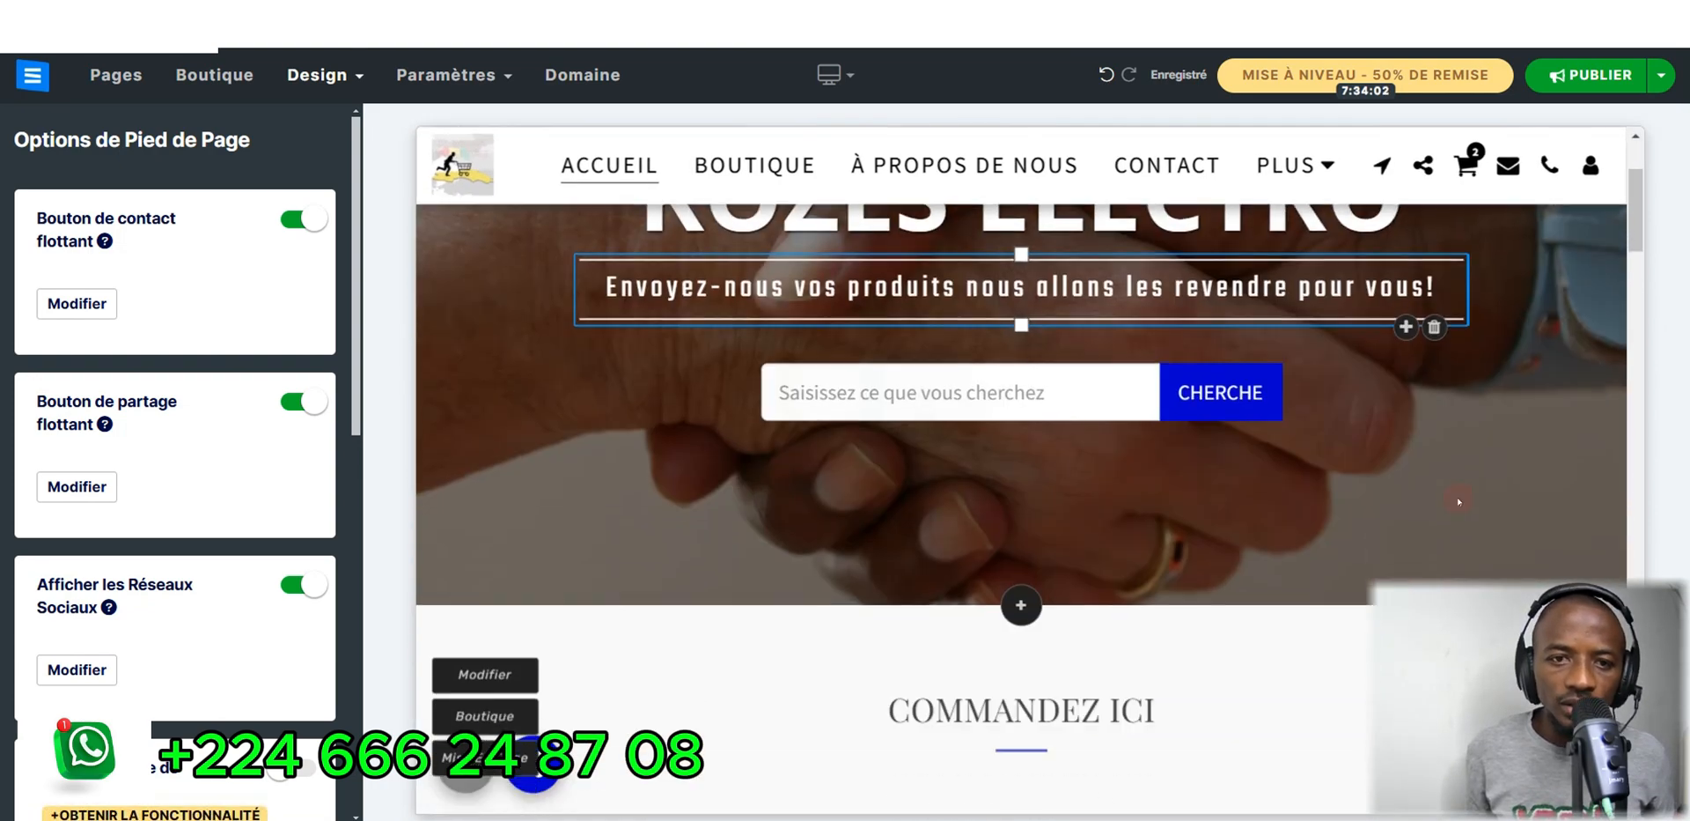
scroll(1466, 502, "down", 3)
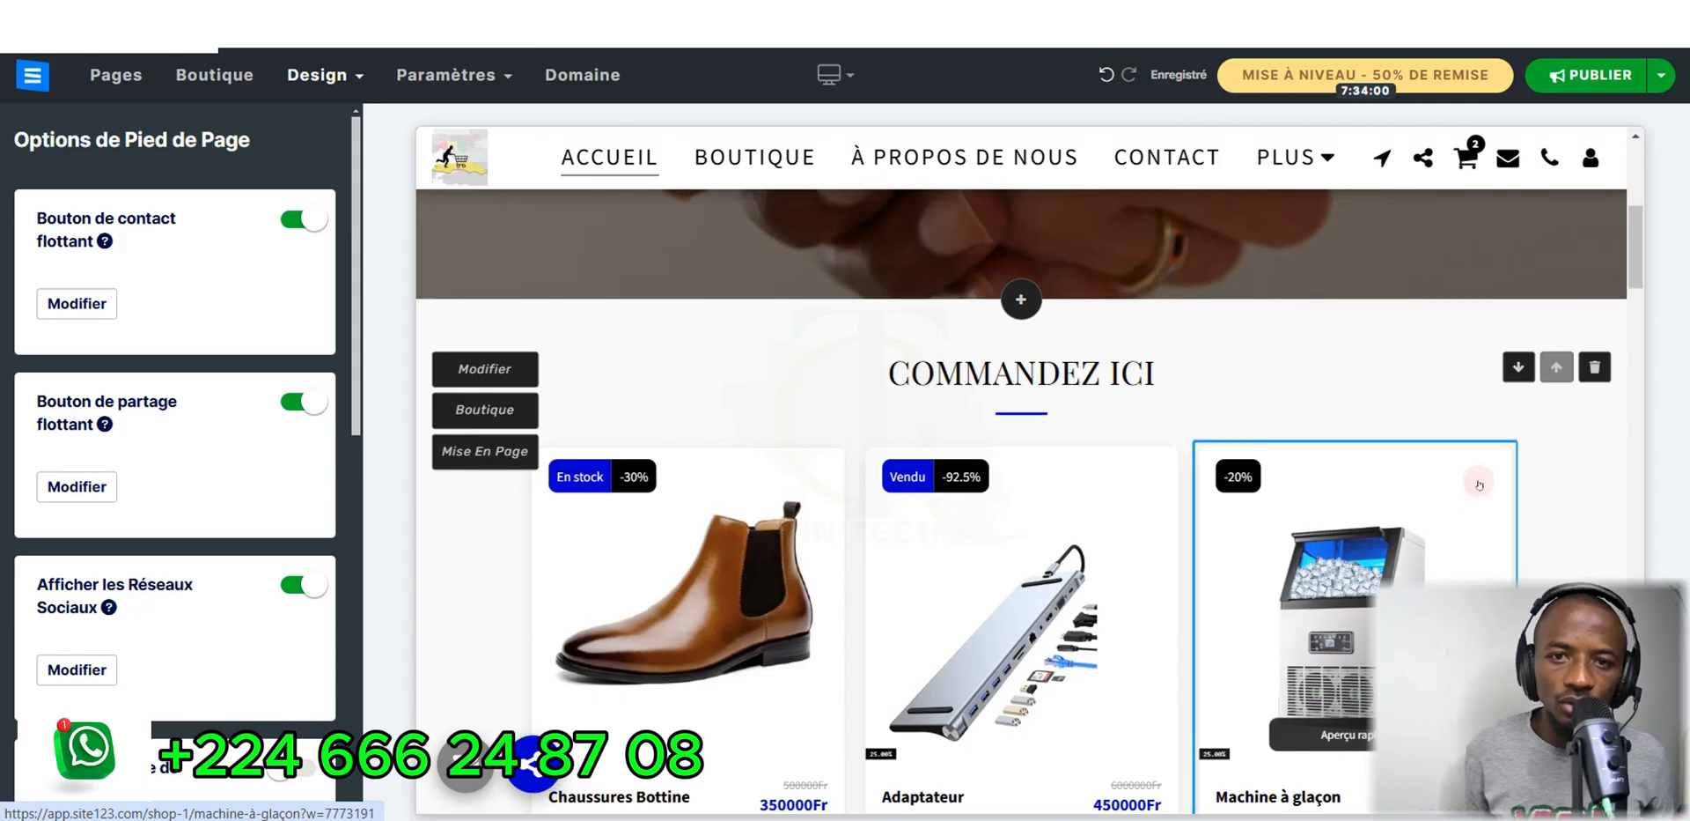
scroll(1460, 500, "up", 5)
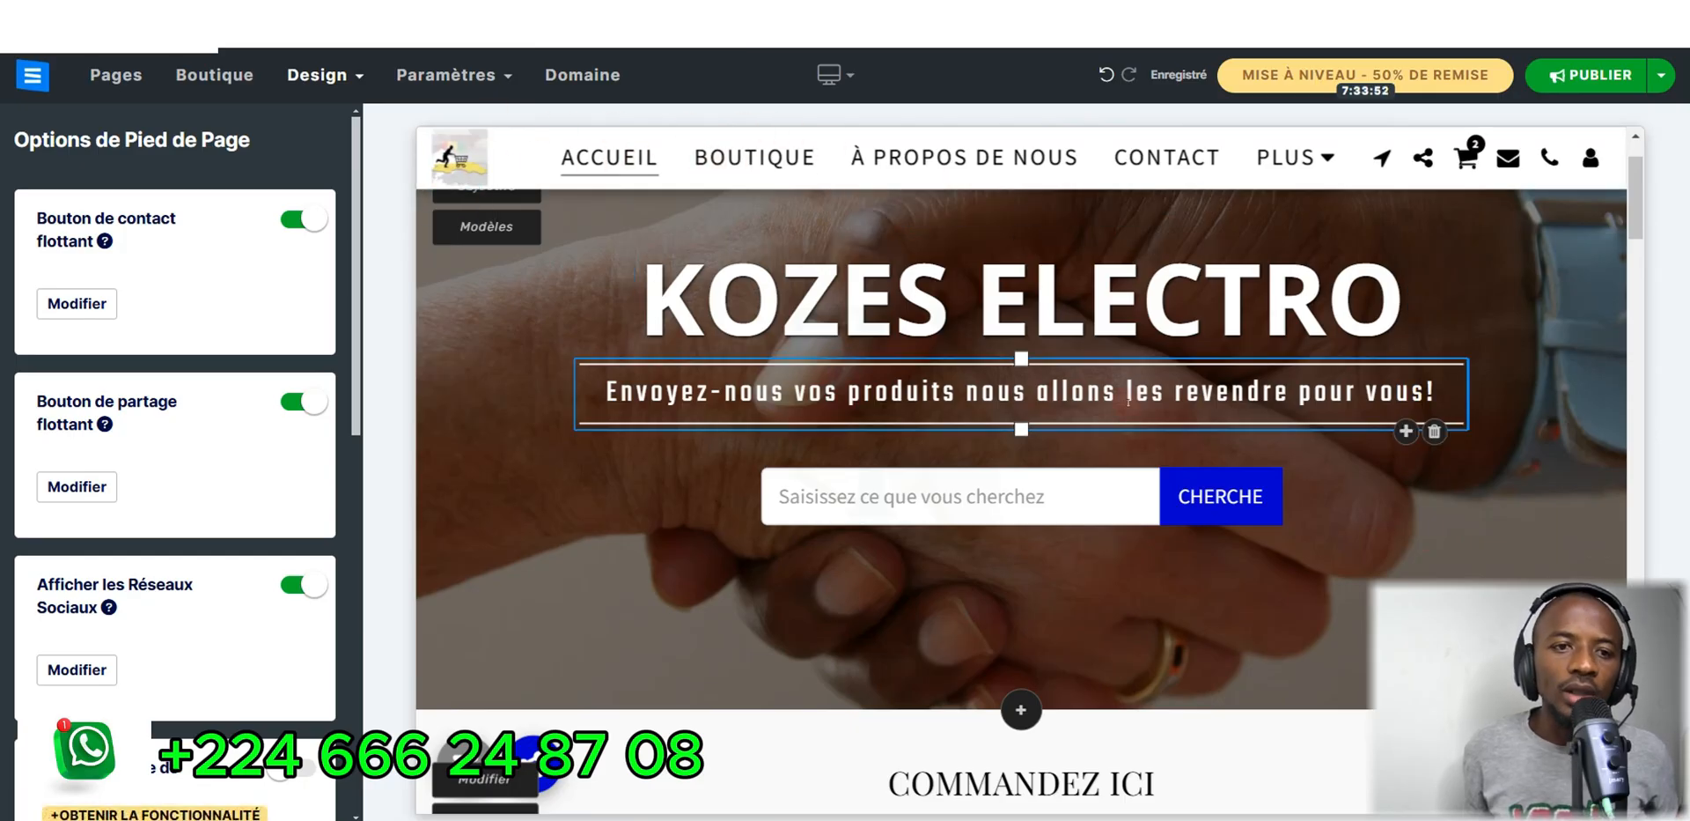
scroll(1232, 438, "down", 4)
scroll(1232, 438, "down", 3)
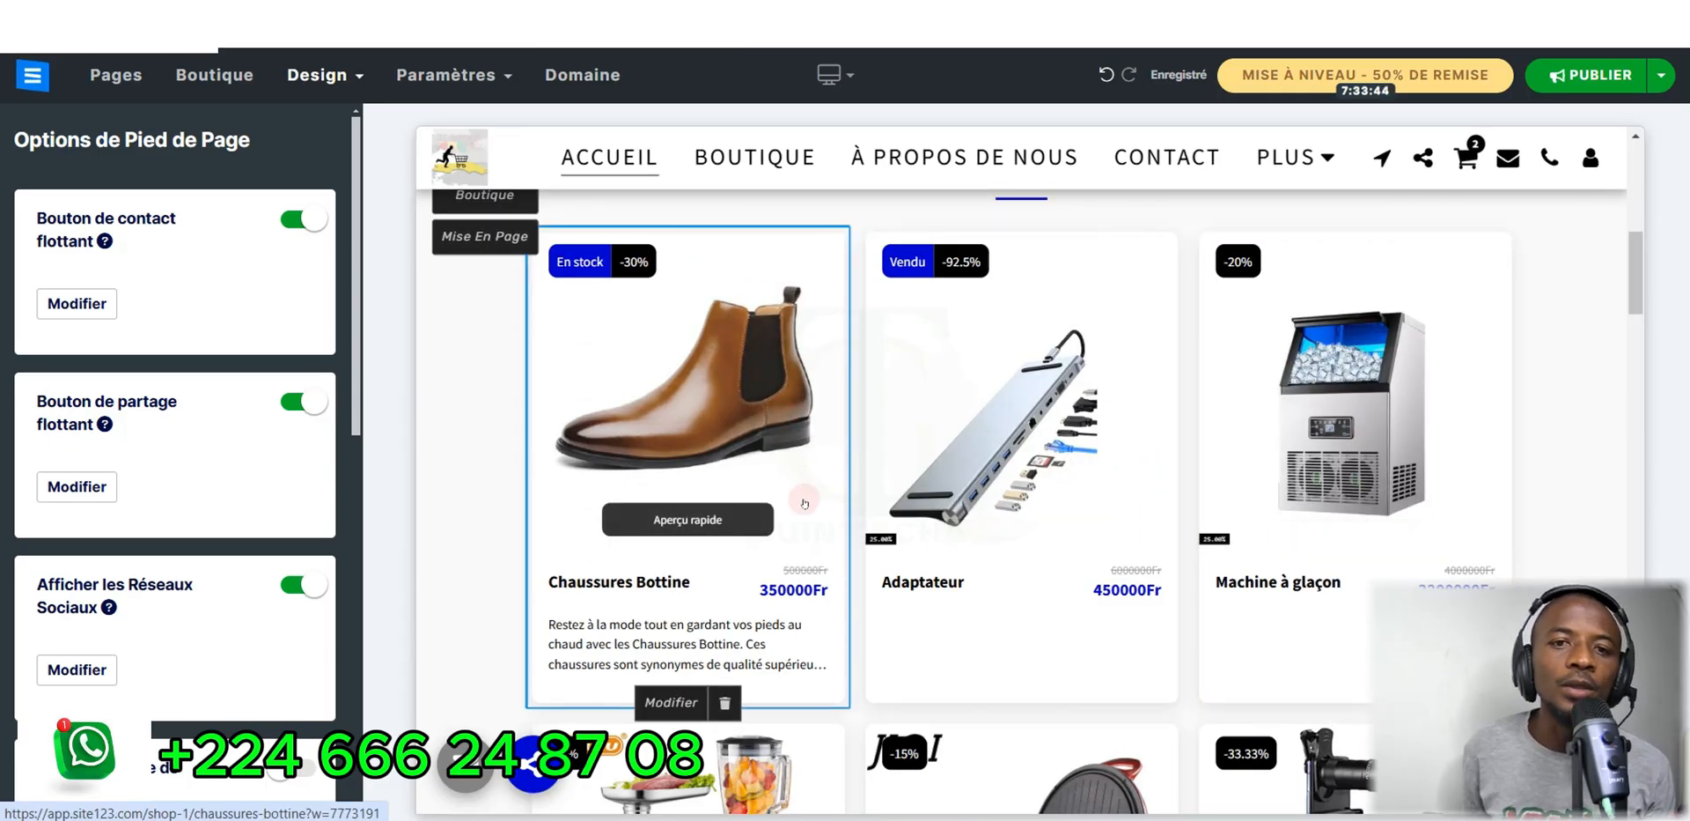
- Open the Chaussures Bottine product page and select size 41 under Taille
left_click(711, 406)
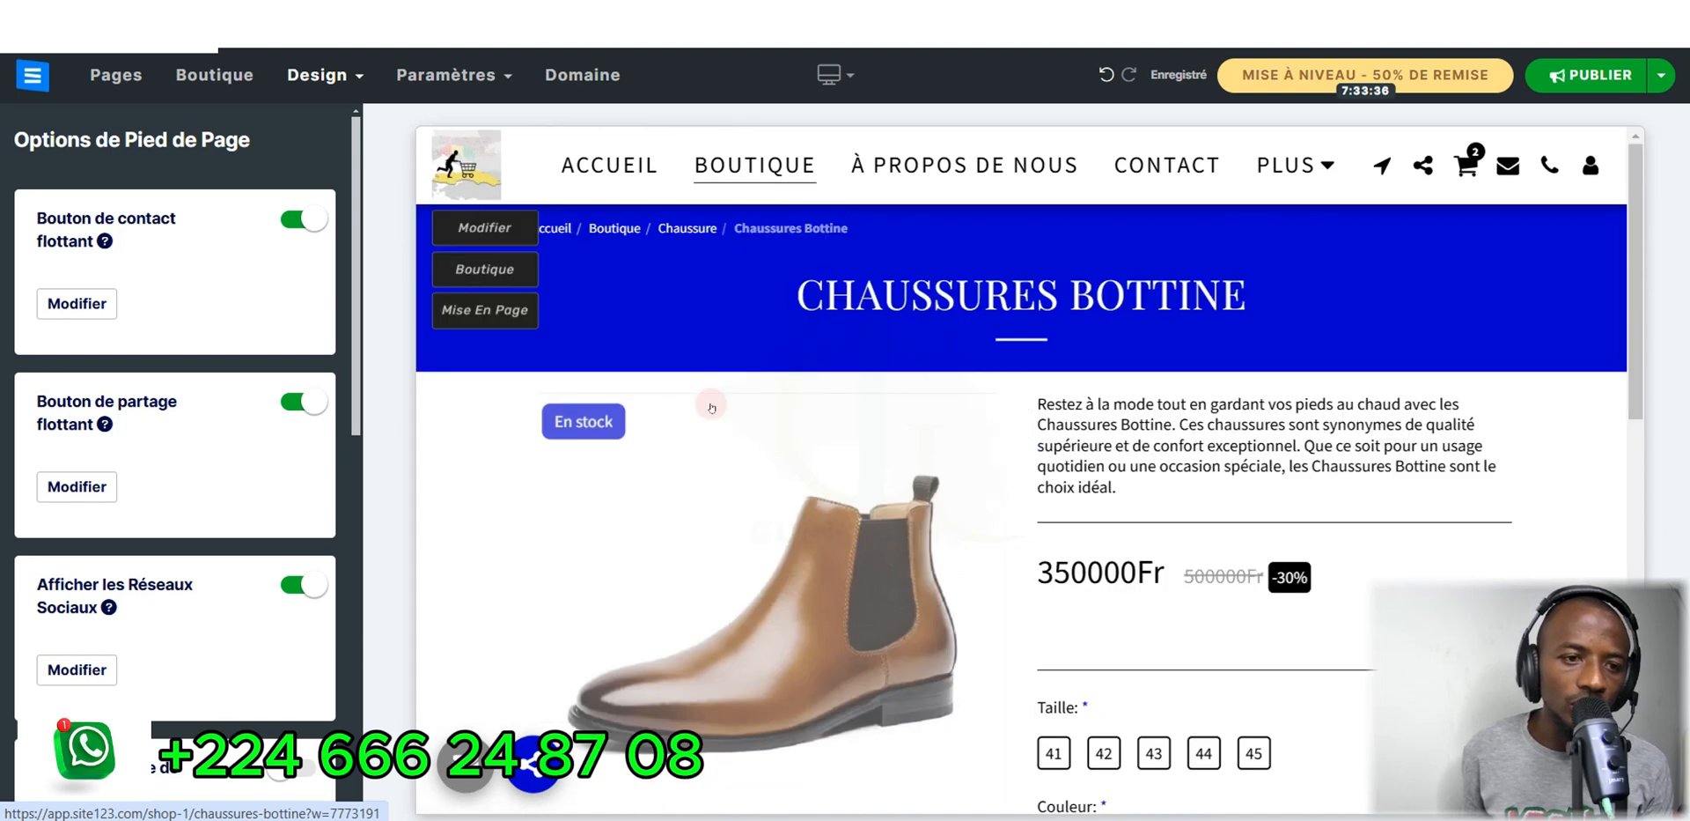
scroll(1025, 412, "down", 3)
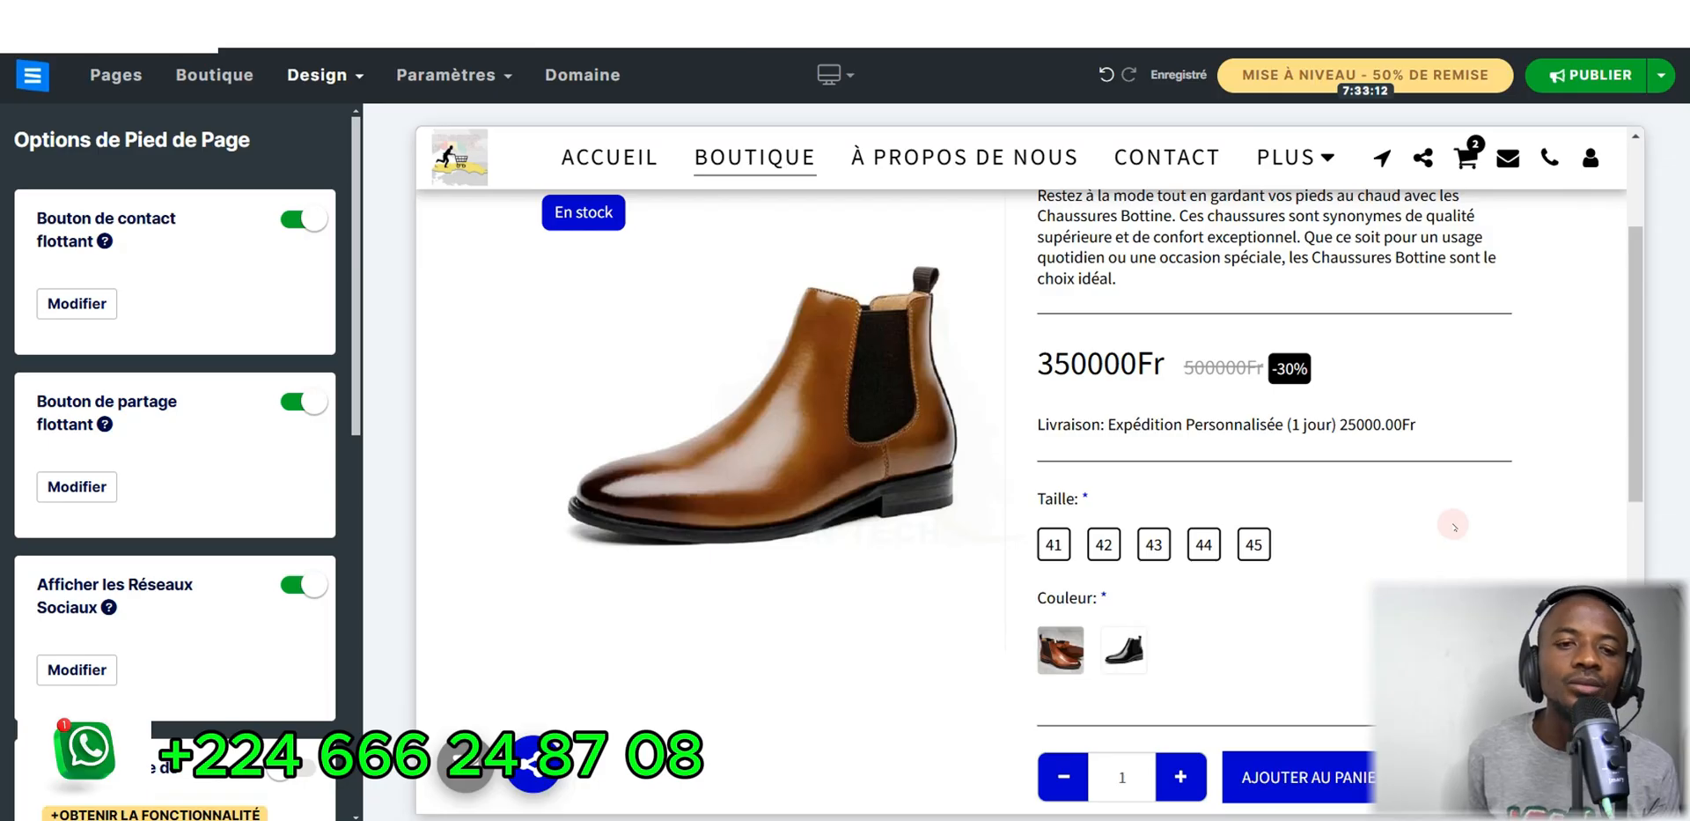
left_click(1051, 554)
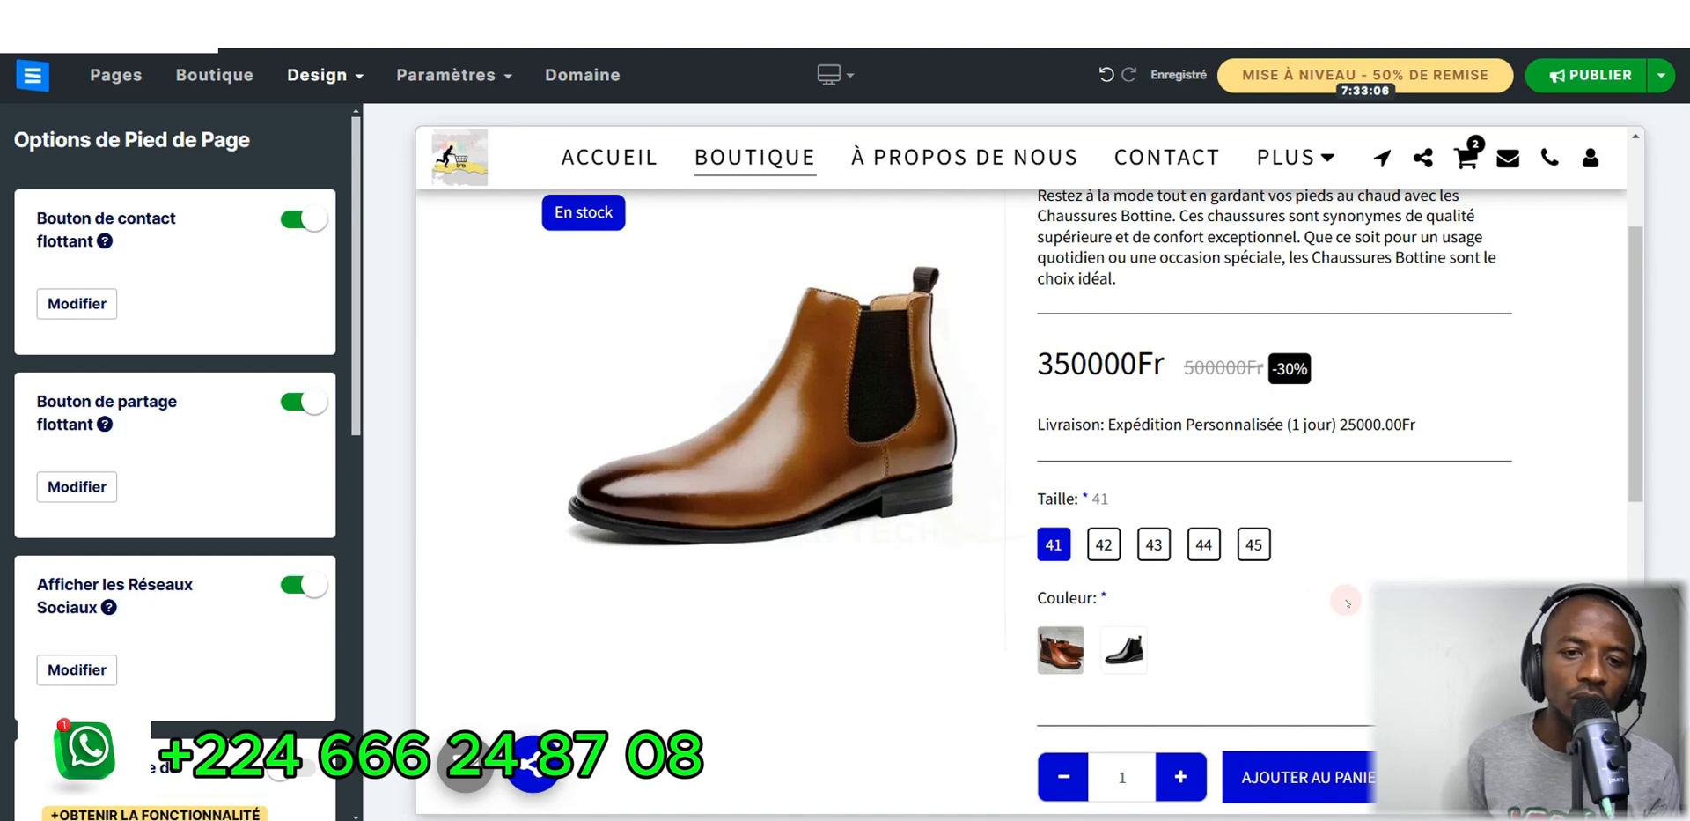
- Select the black boot under Couleur for the Chaussures Bottine and look through the page down to Produits Associés
scroll(1347, 602, "down", 1)
scroll(1308, 618, "up", 1)
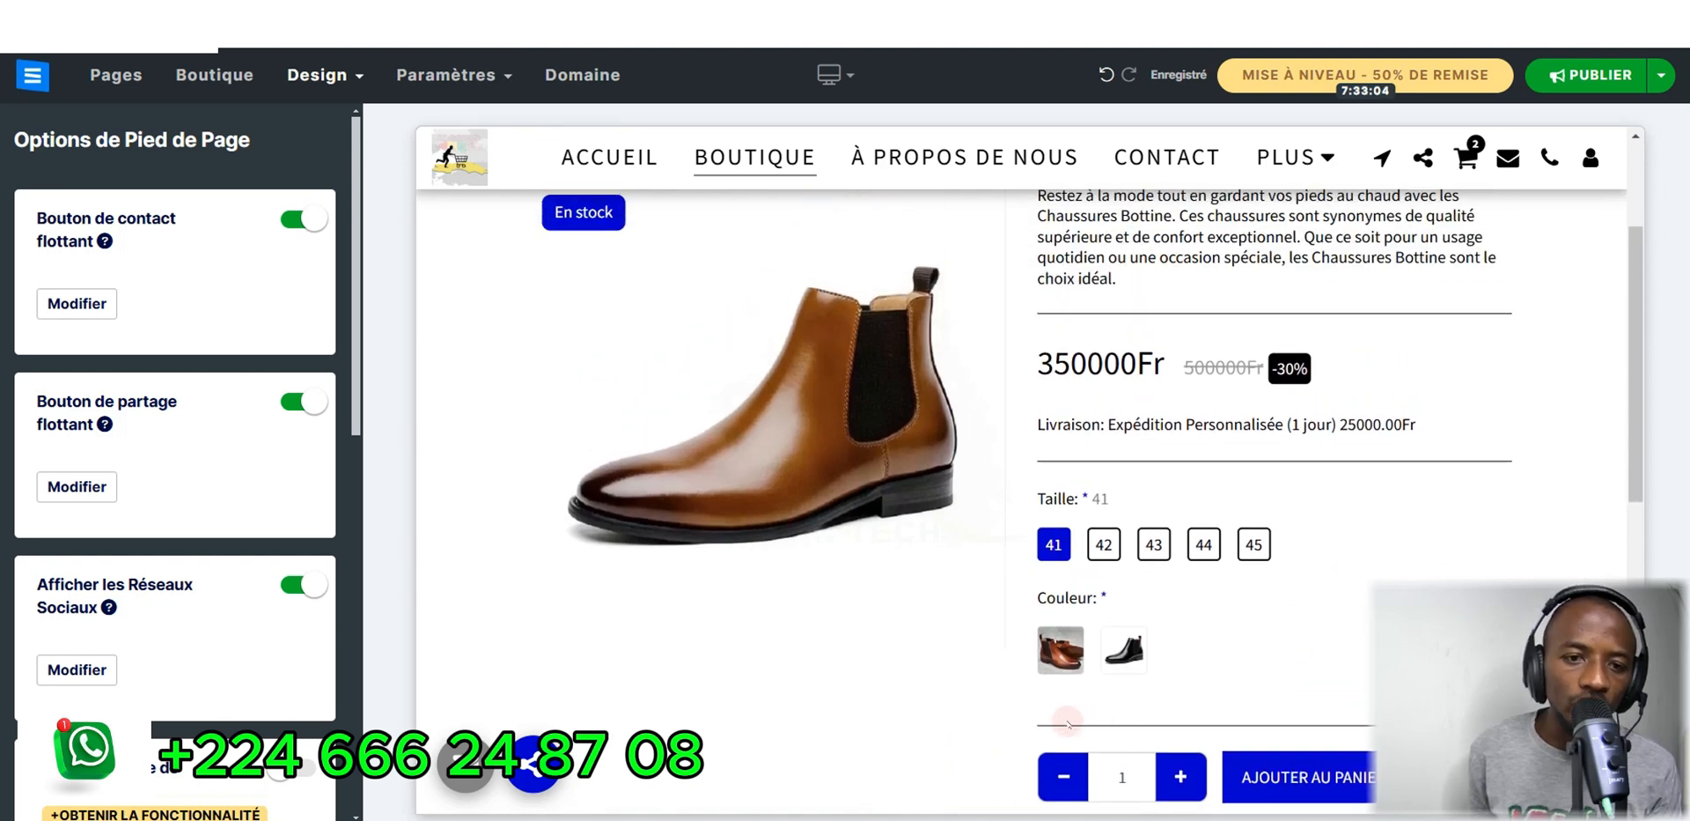
left_click(1125, 651)
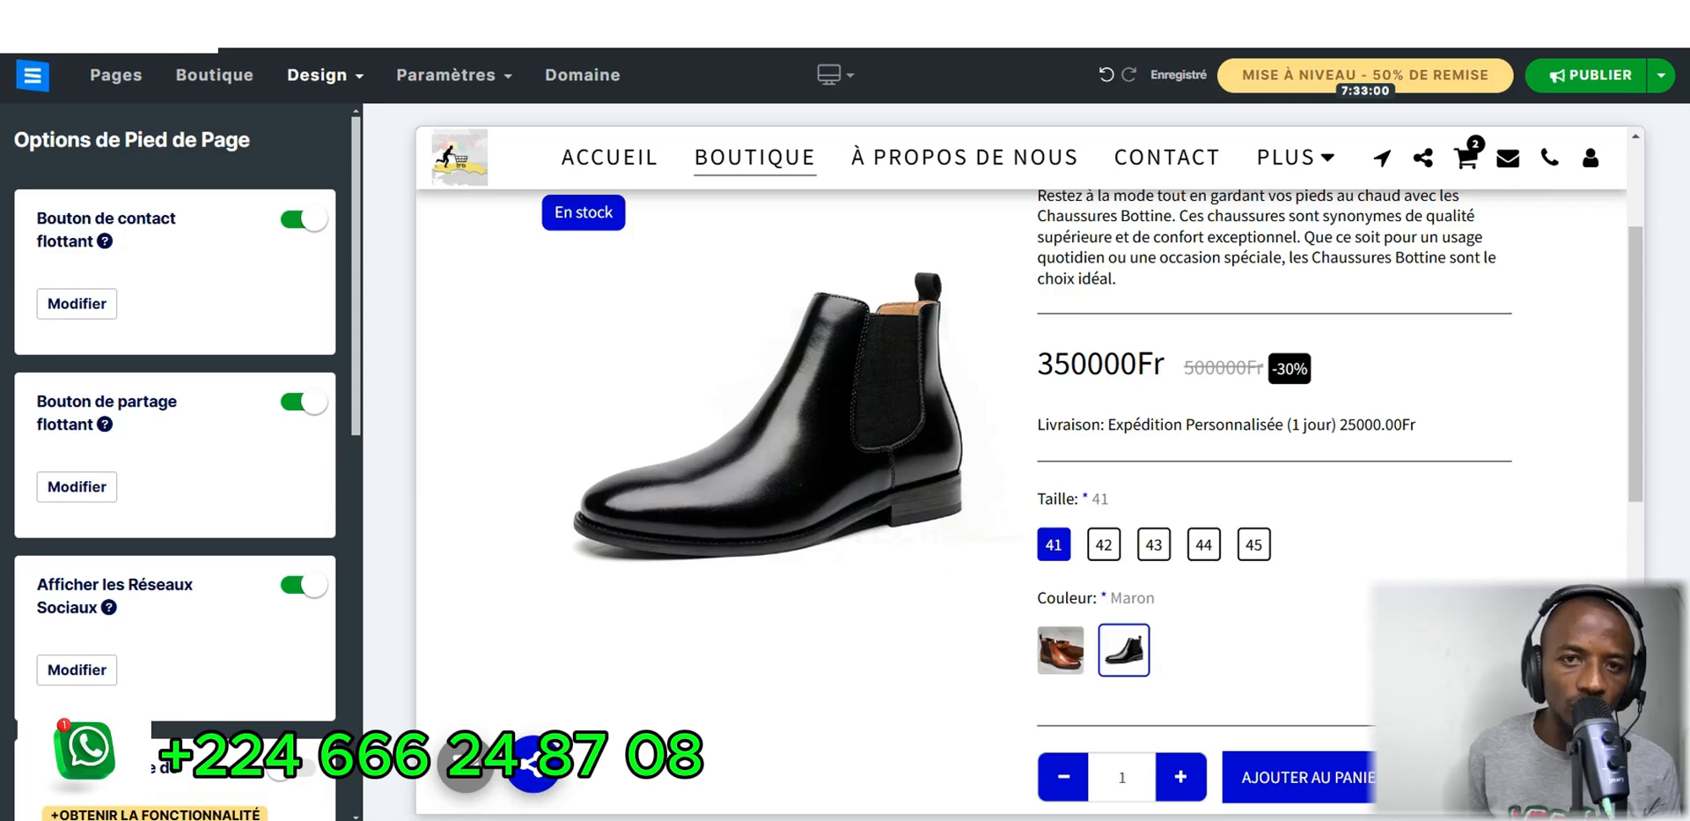
scroll(1418, 576, "down", 2)
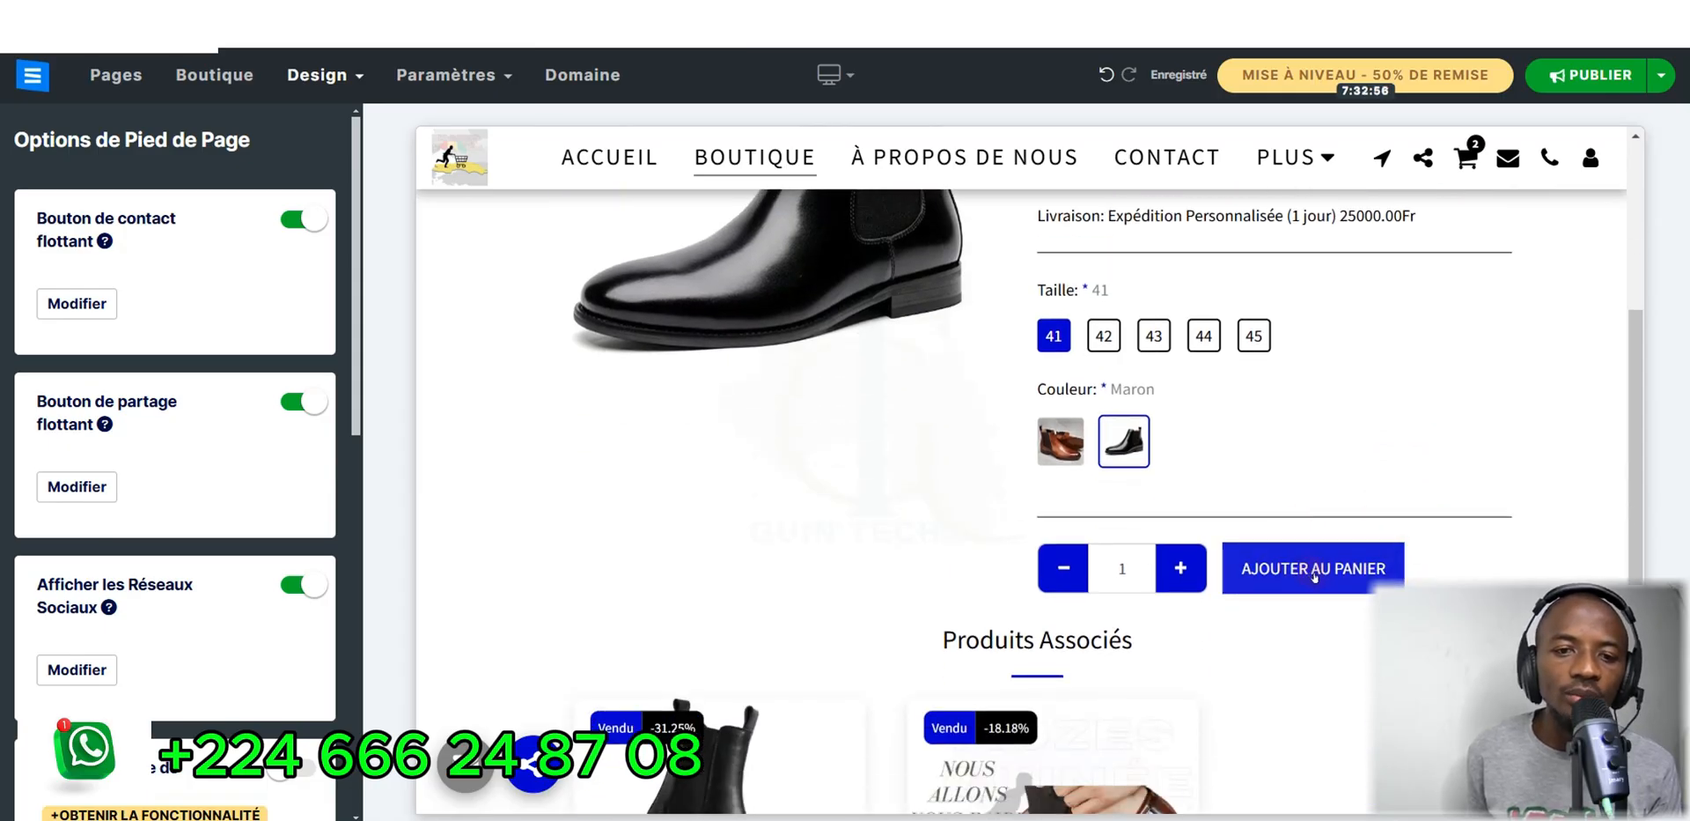
scroll(1342, 627, "down", 3)
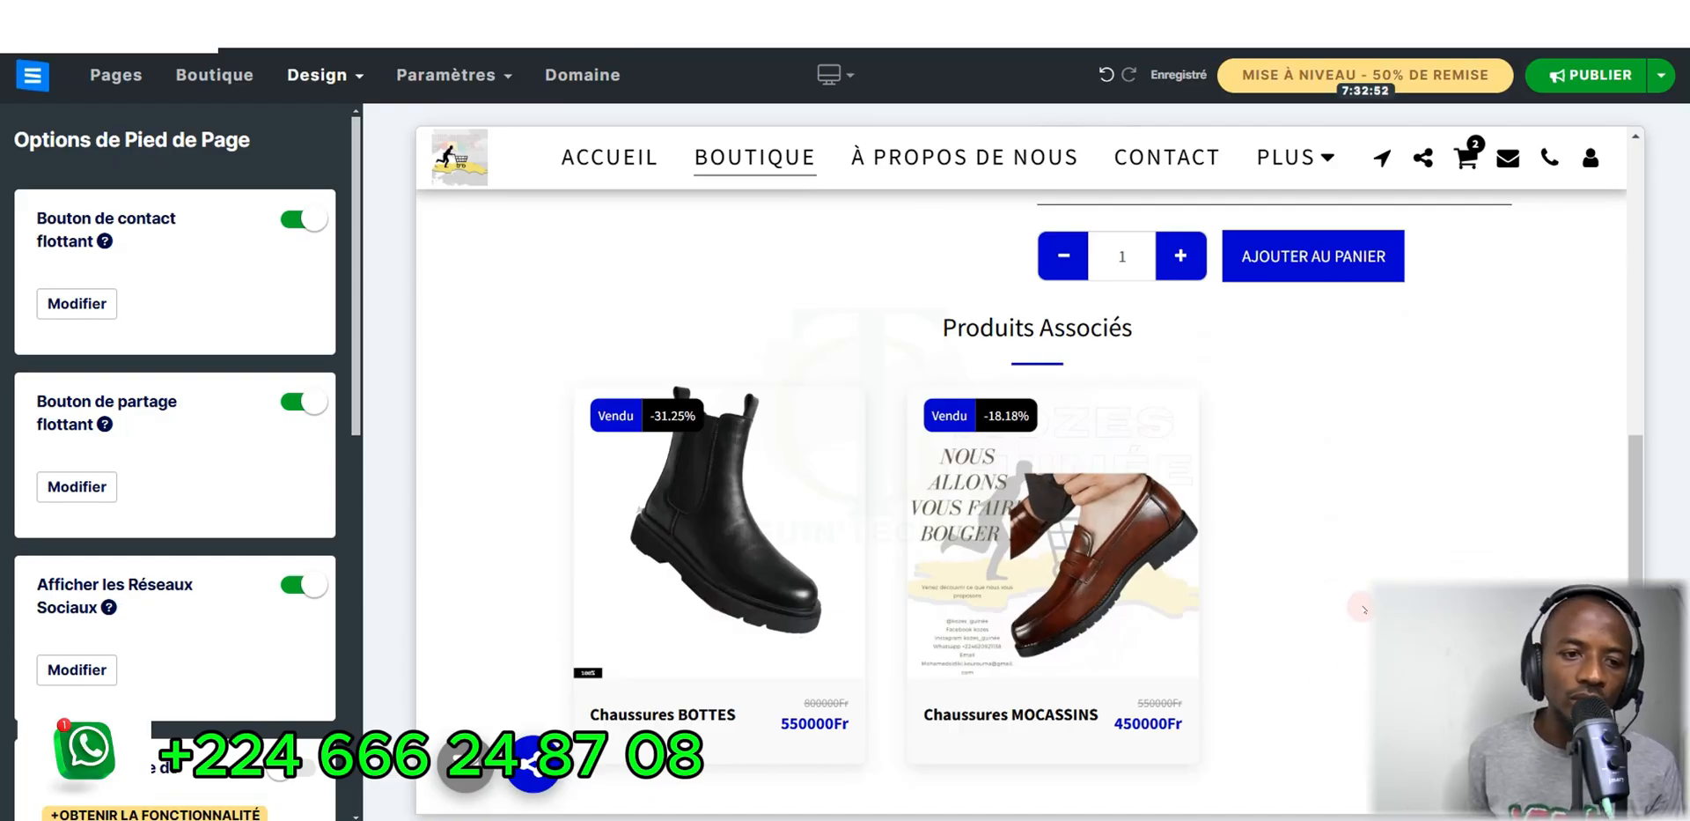
- Open the related Chaussures BOTTES product and look over its price, payment label and stock status
mouse_move(735, 574)
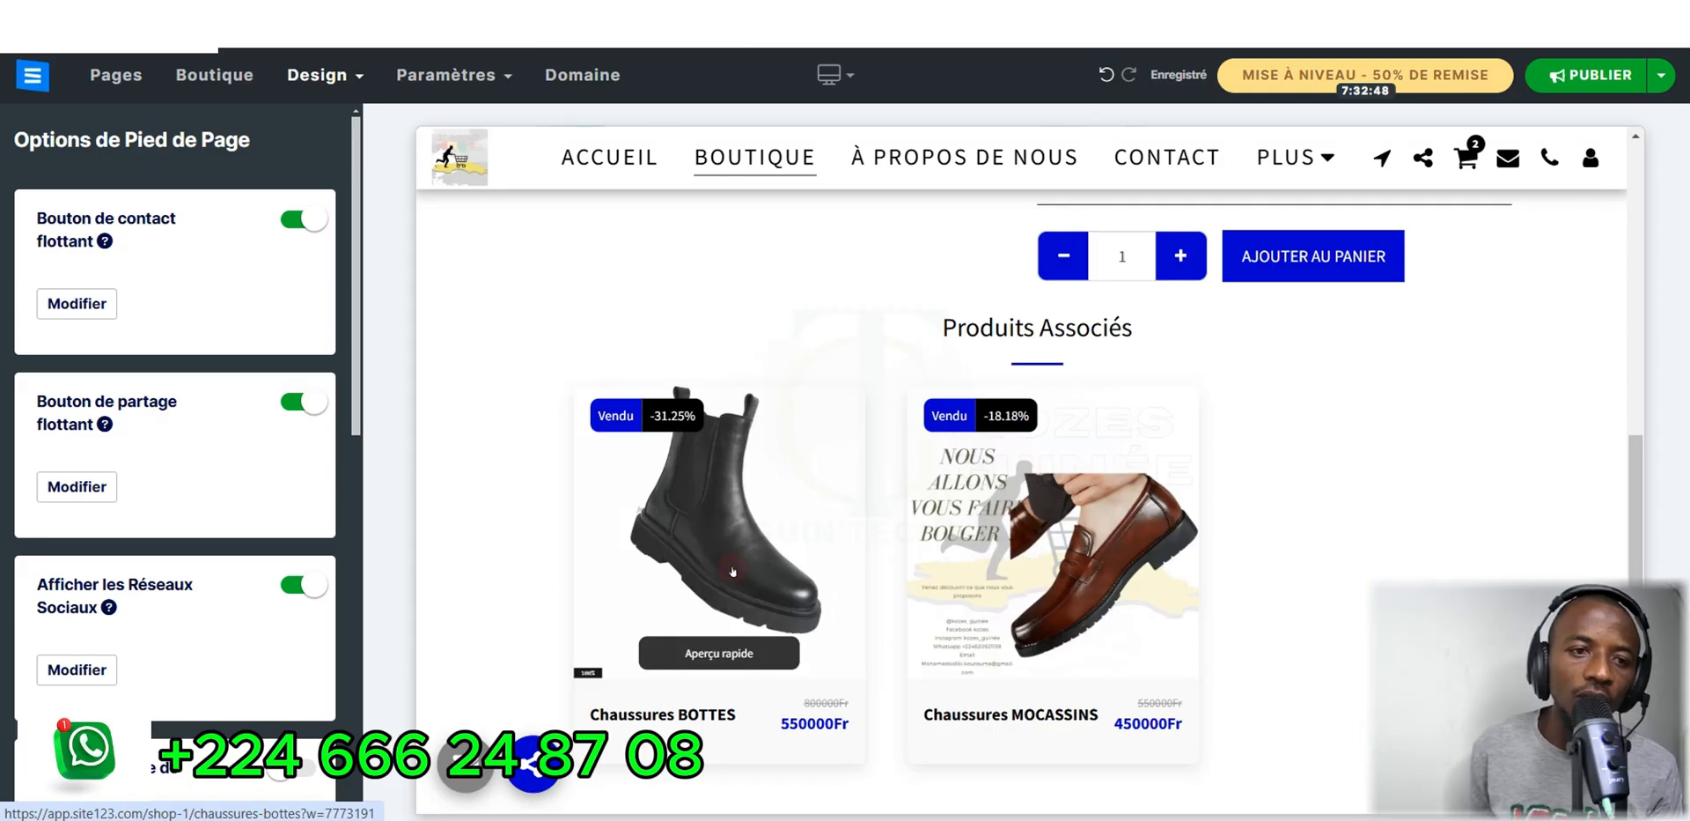
left_click(739, 540)
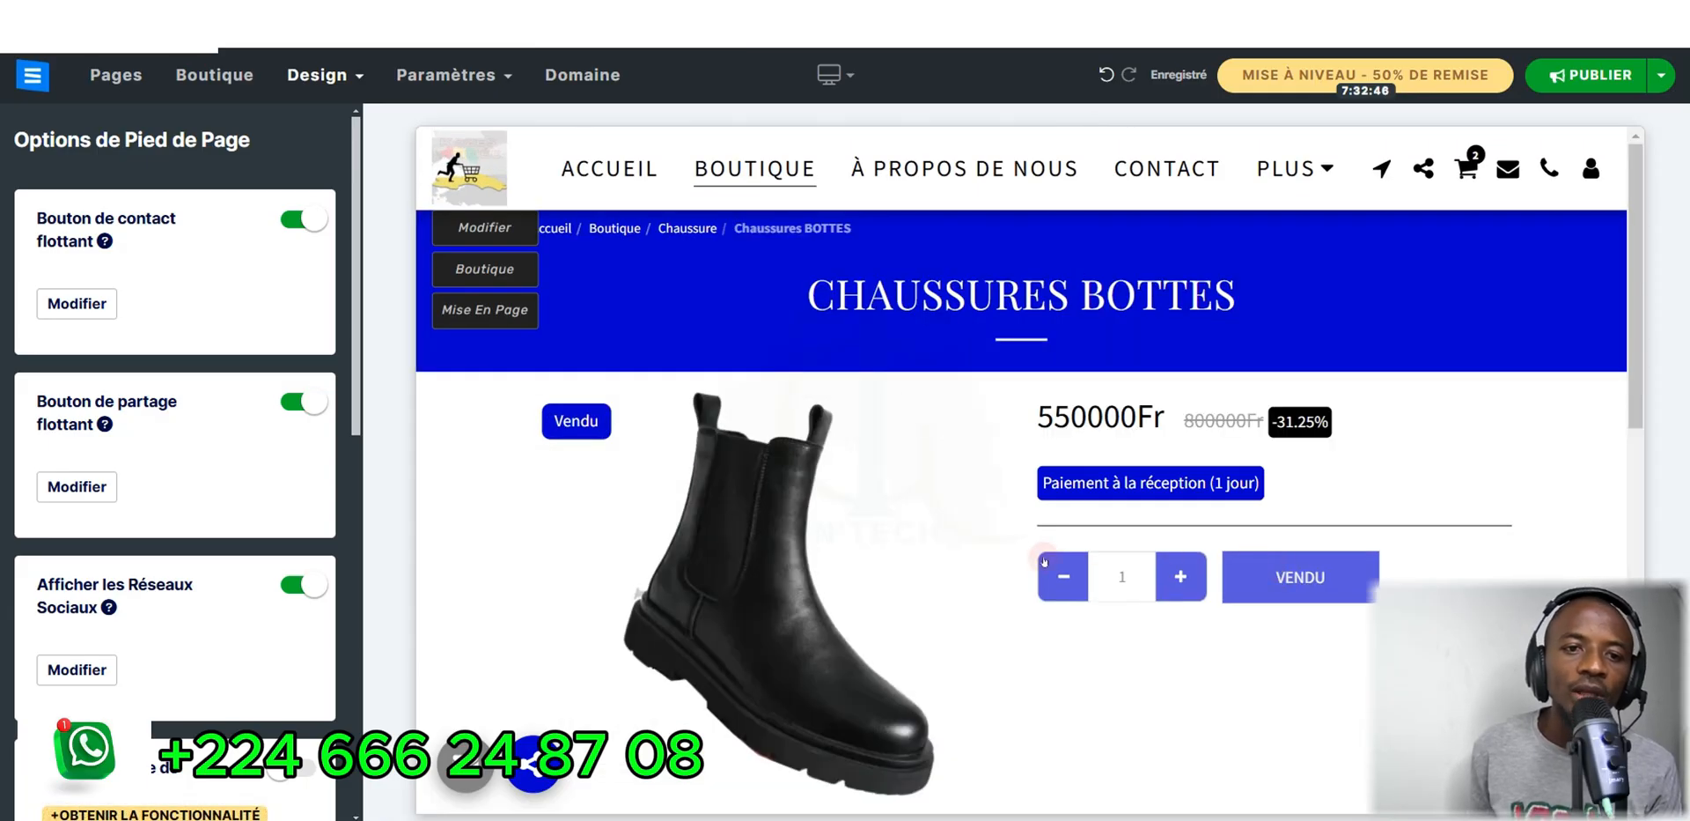
scroll(1056, 588, "down", 2)
scroll(1057, 589, "up", 2)
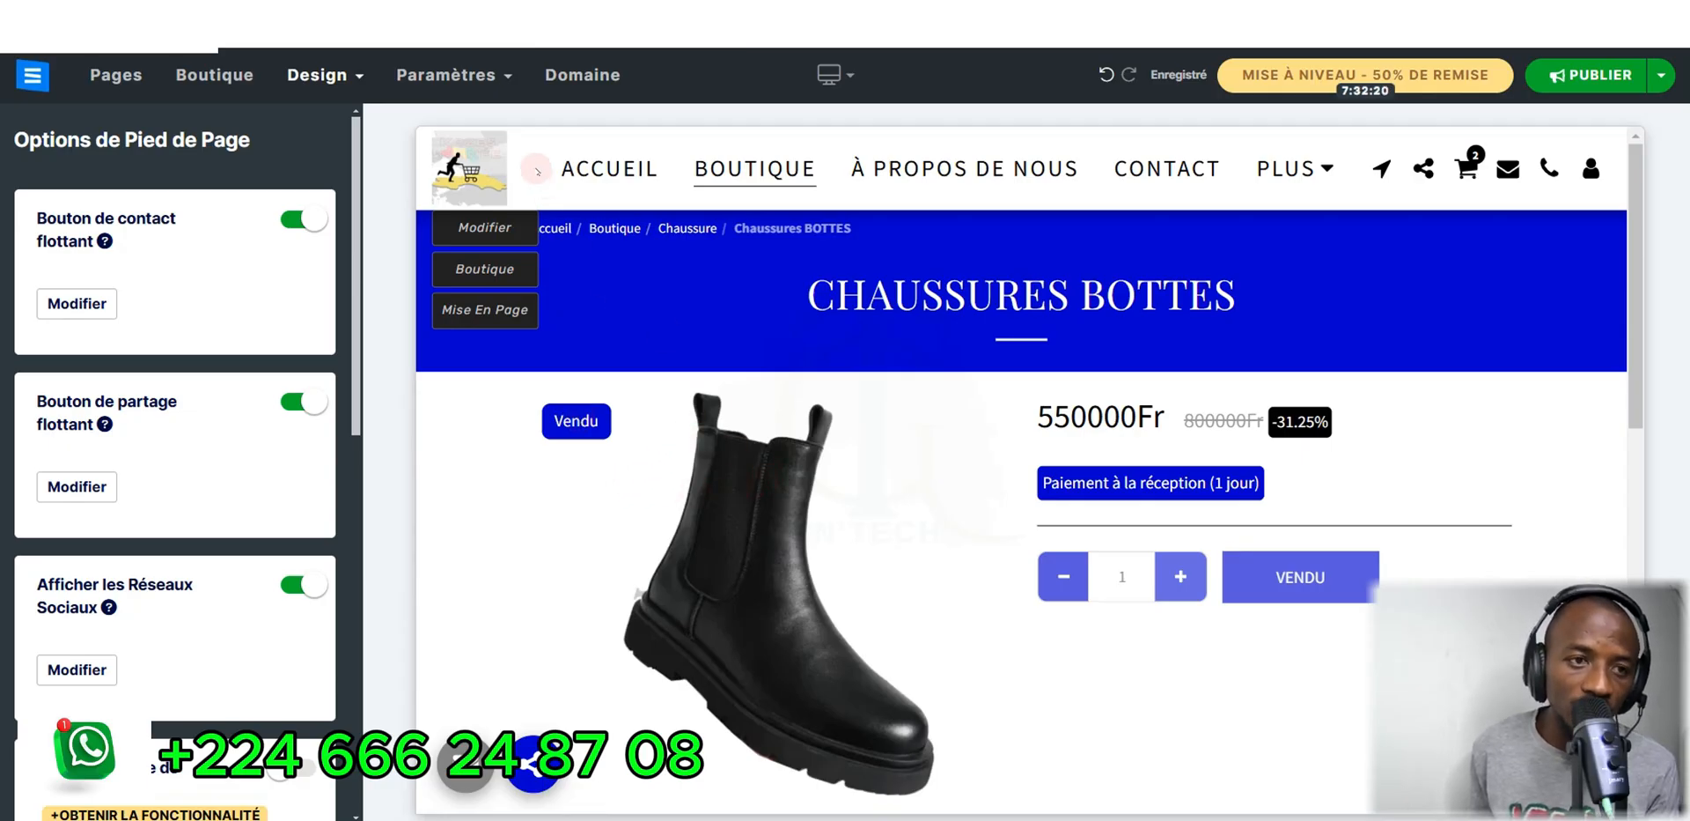
- Go back to the store's homepage, switch to the Boutique listing and open the Chaussures Bottine product
left_click(760, 182)
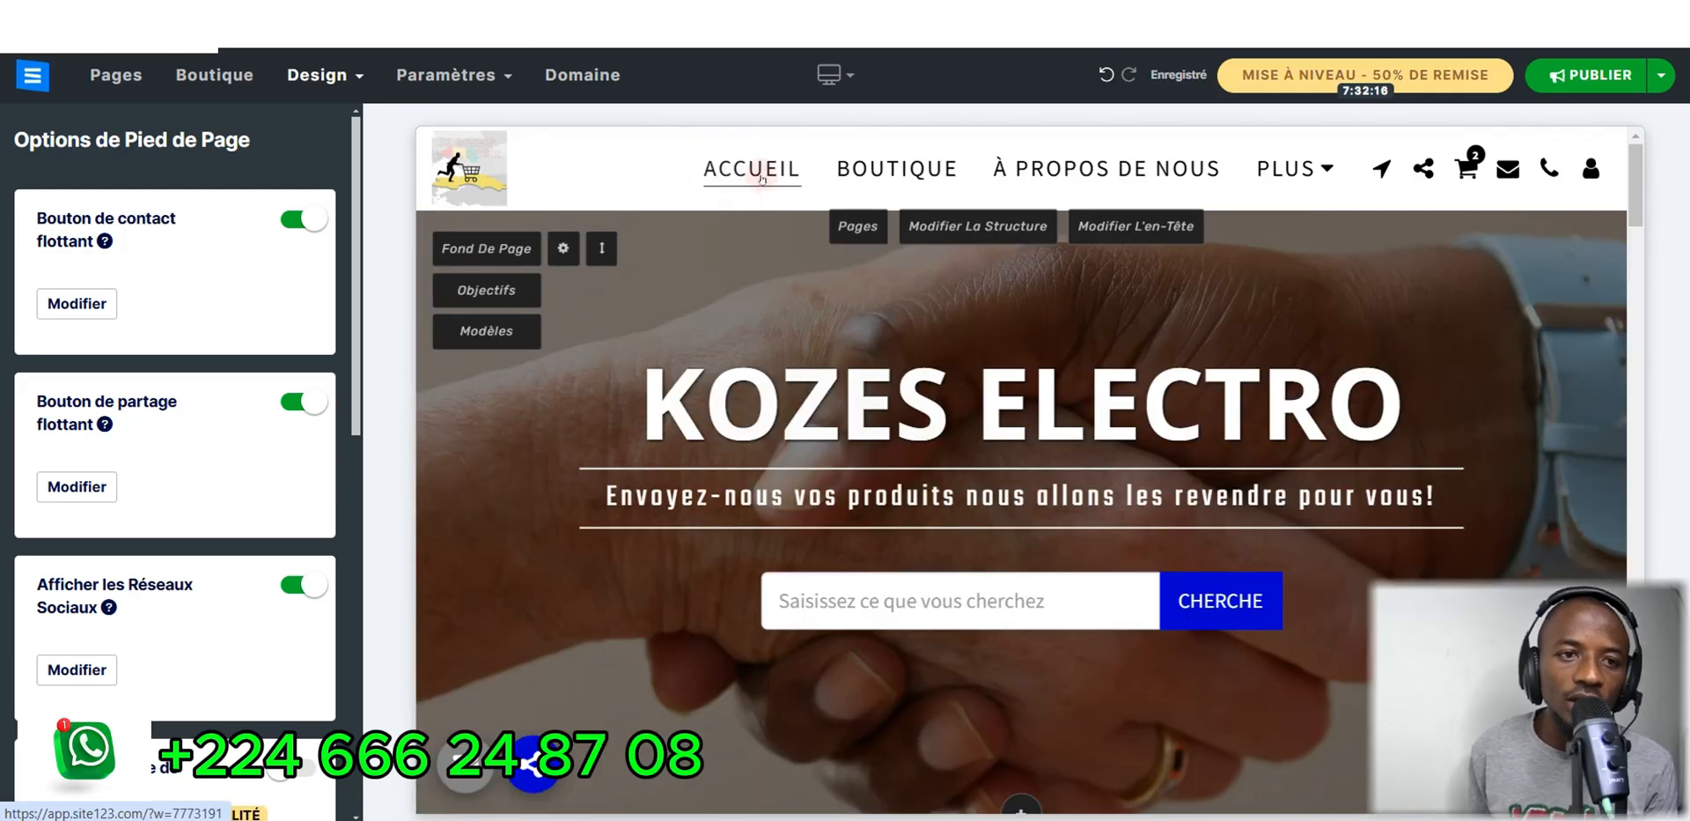
scroll(1118, 496, "down", 5)
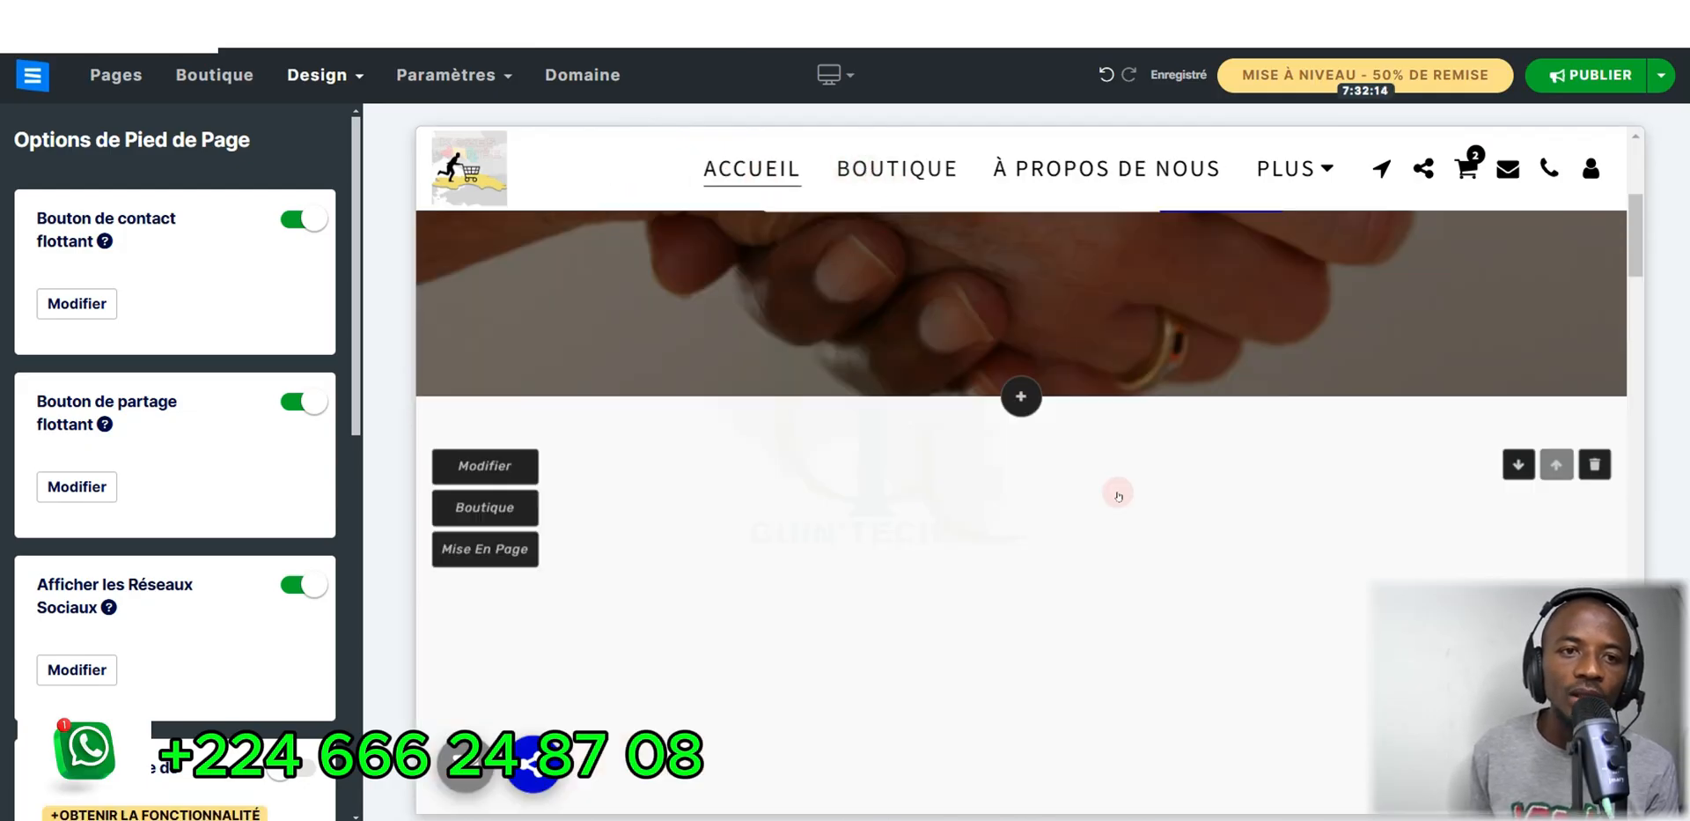
scroll(1035, 449, "down", 2)
scroll(1055, 431, "up", 7)
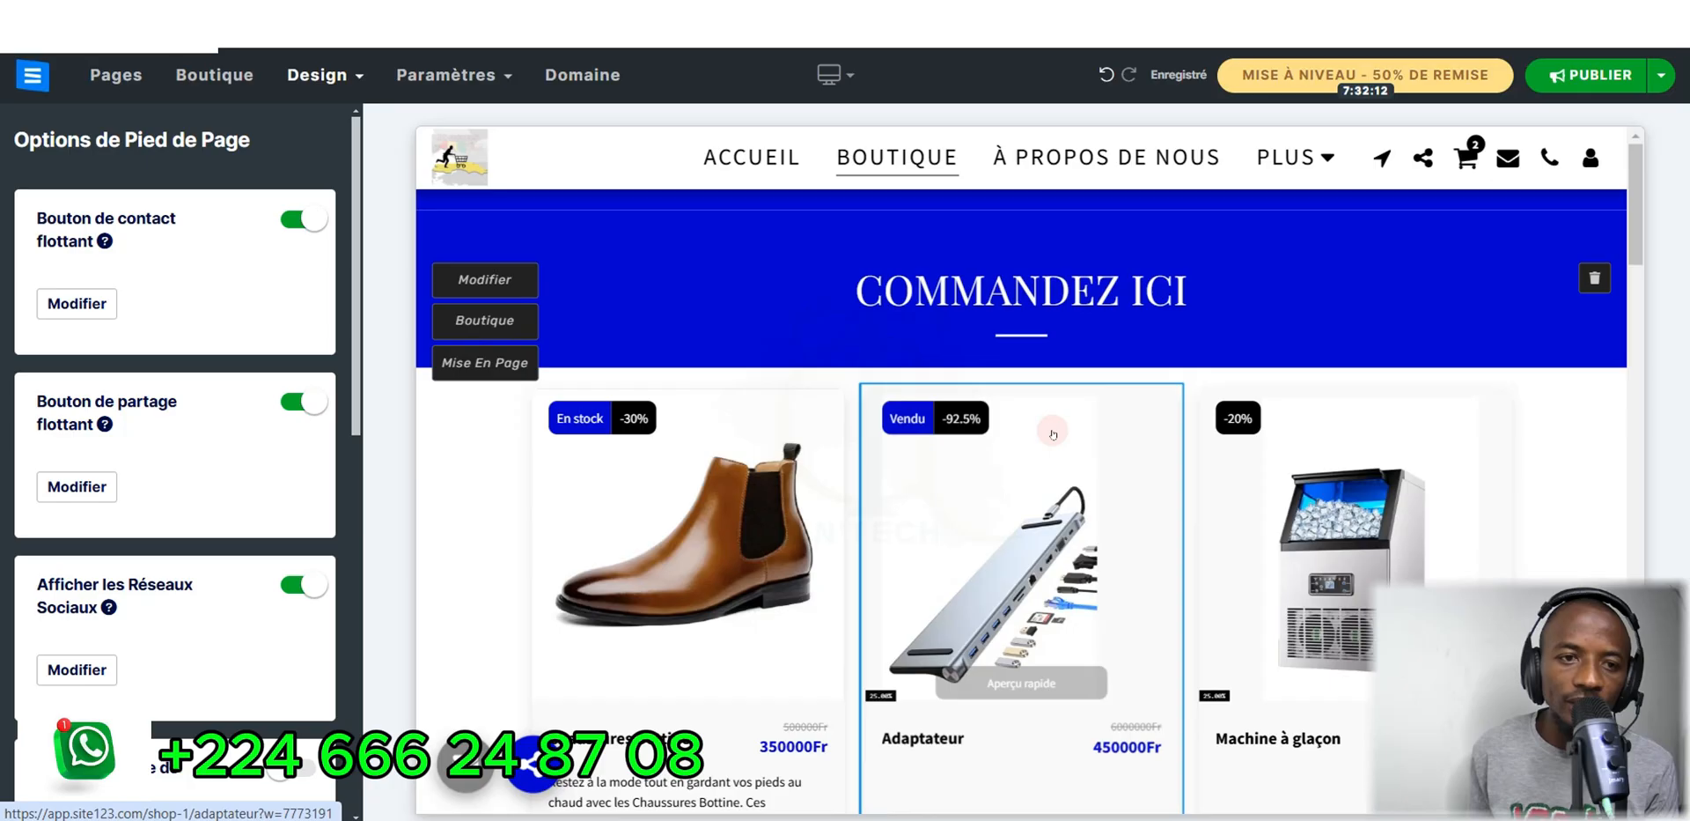
left_click(749, 508)
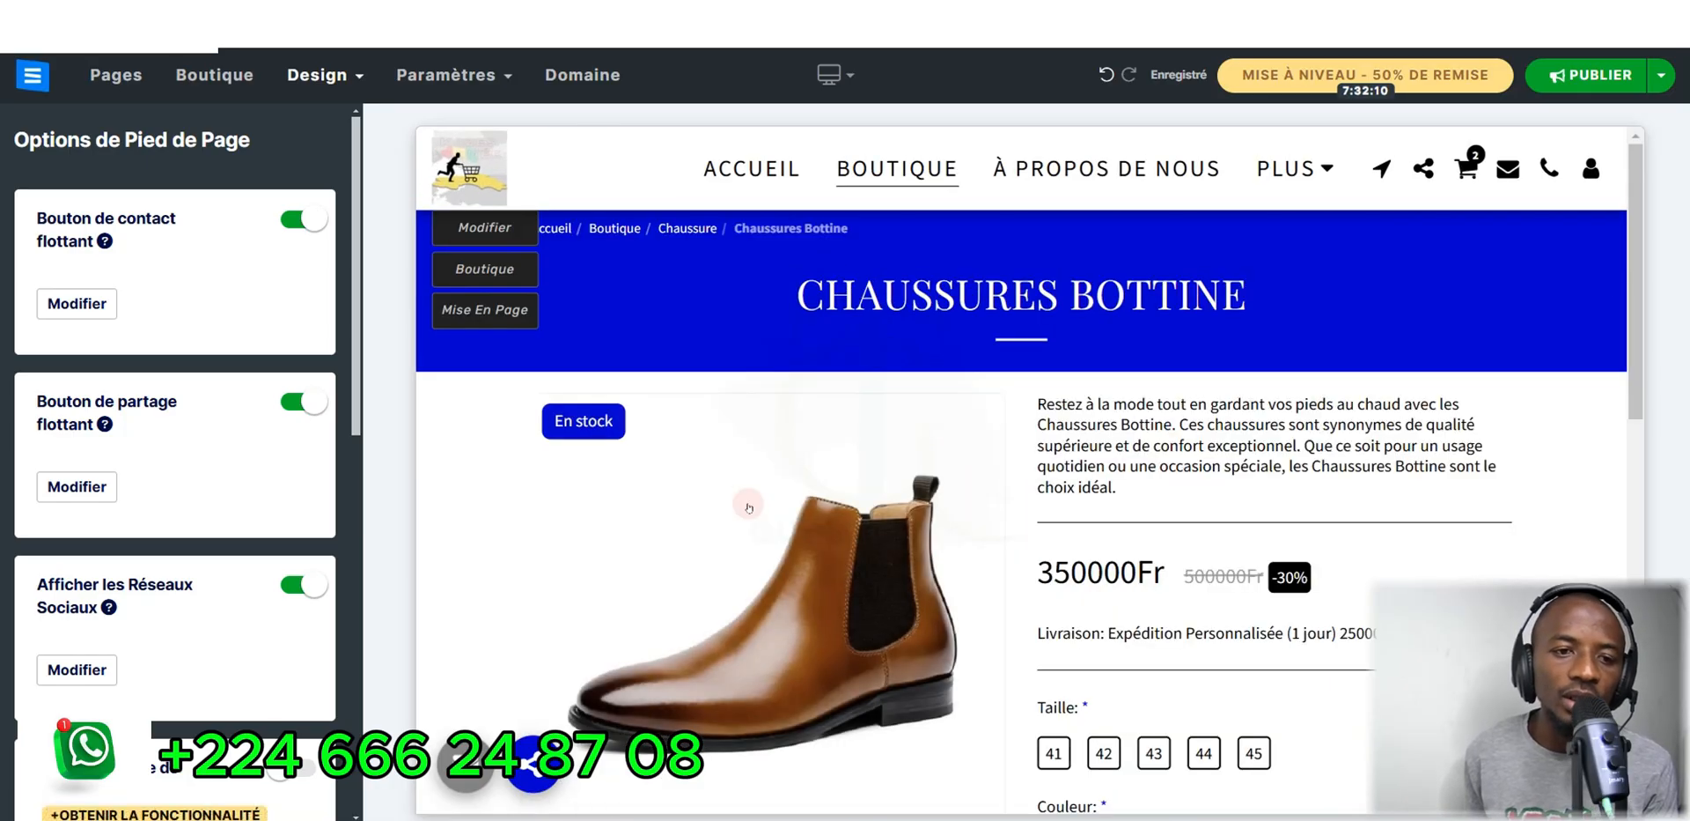
- Select size 41 and the black boot under Couleur for the Chaussures Bottine
scroll(1301, 600, "down", 3)
scroll(1301, 600, "up", 3)
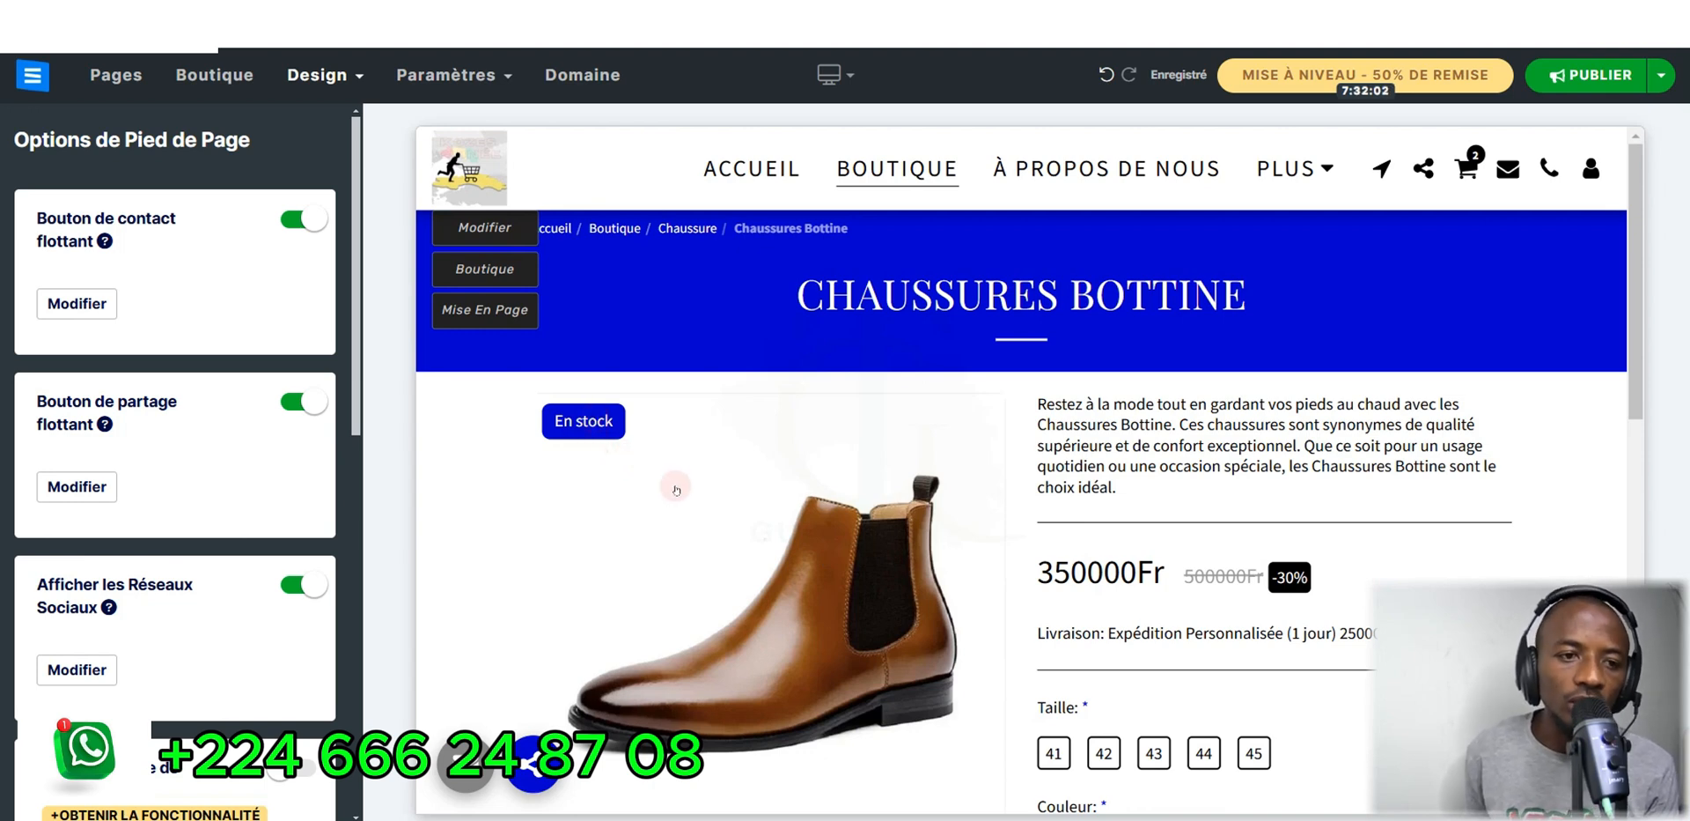
scroll(659, 516, "down", 1)
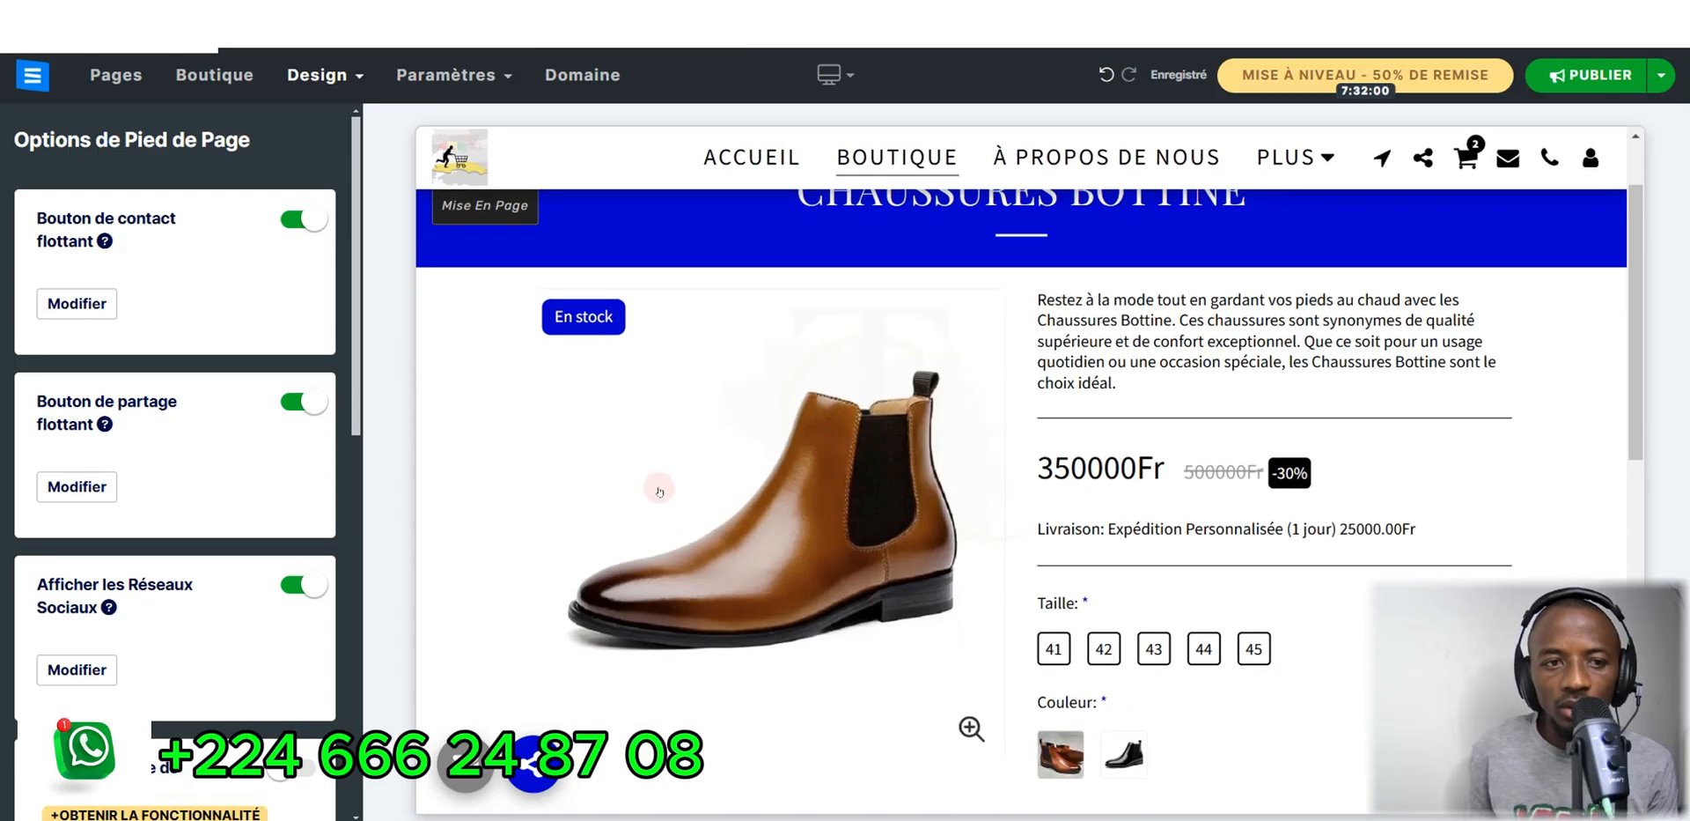
scroll(659, 489, "up", 1)
scroll(980, 642, "down", 4)
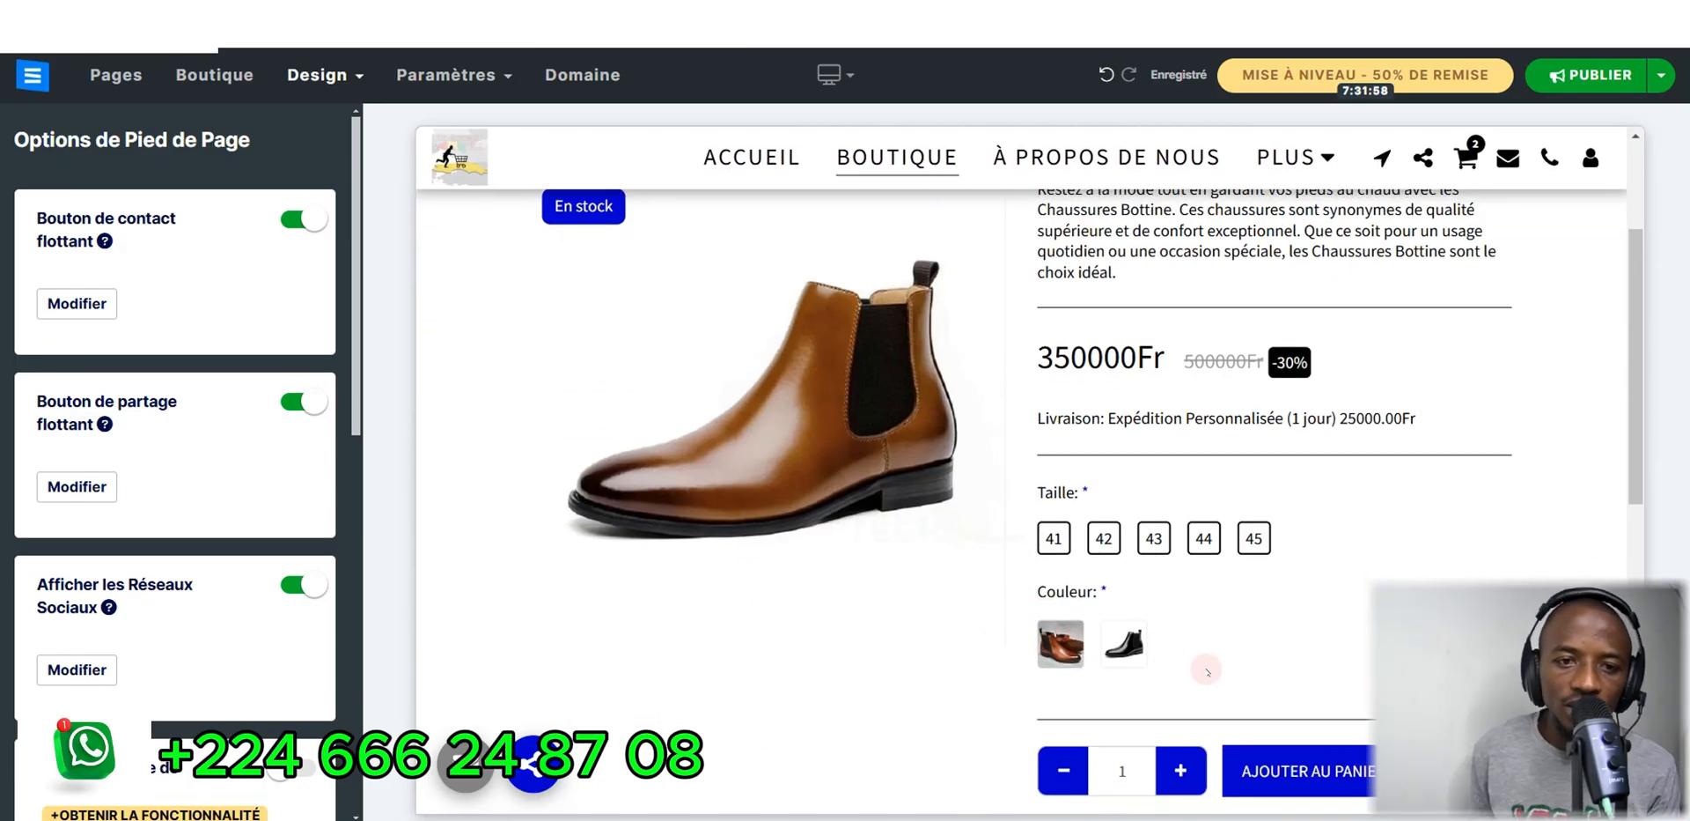
left_click(1051, 340)
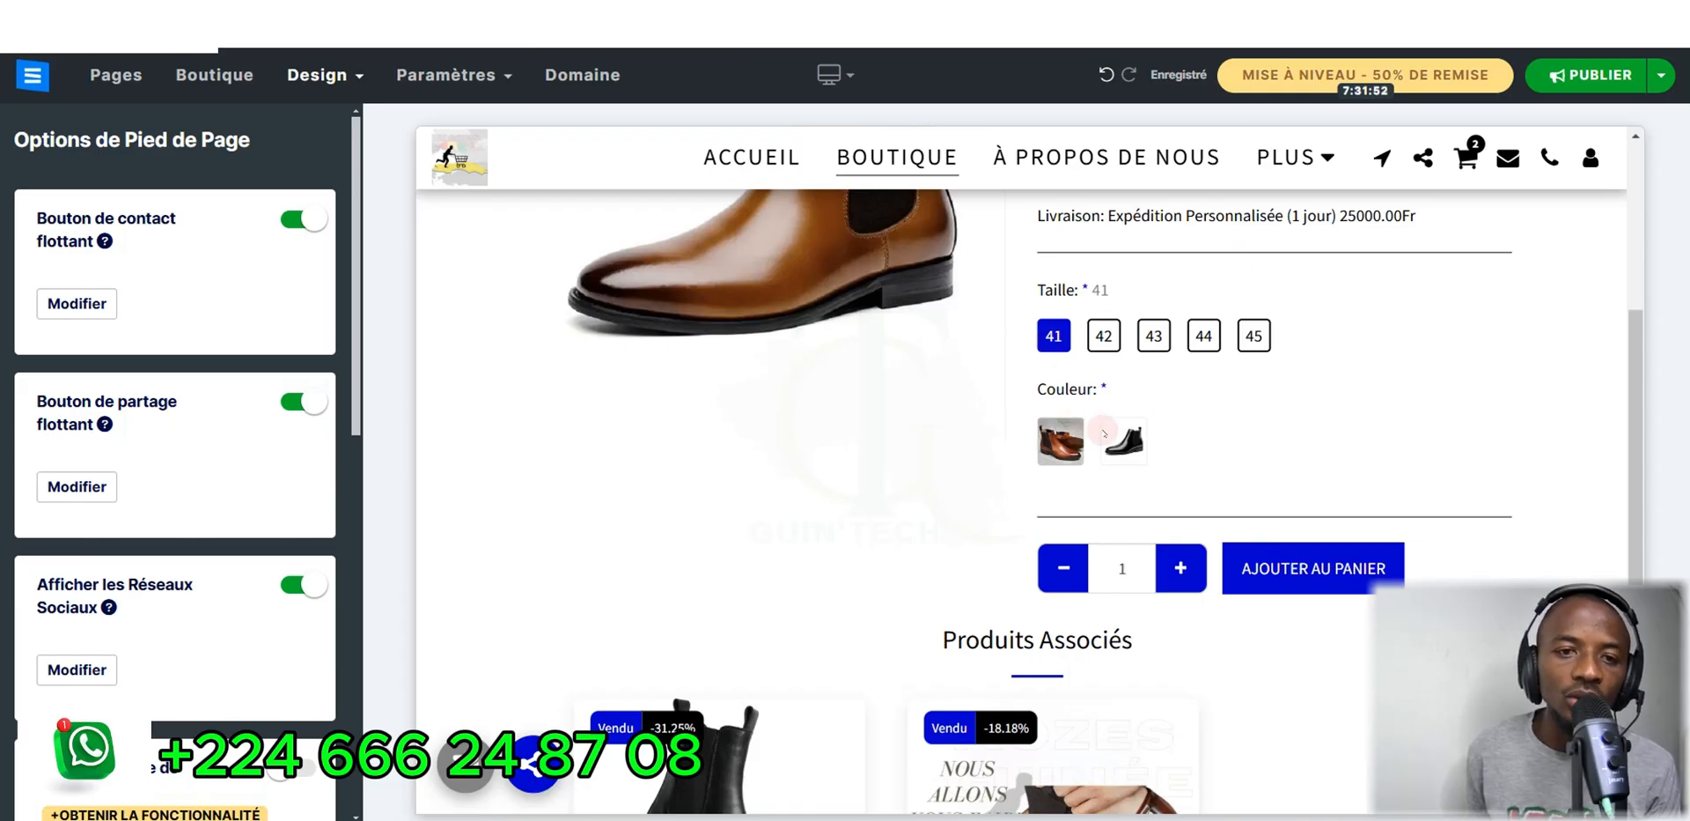
left_click(1126, 447)
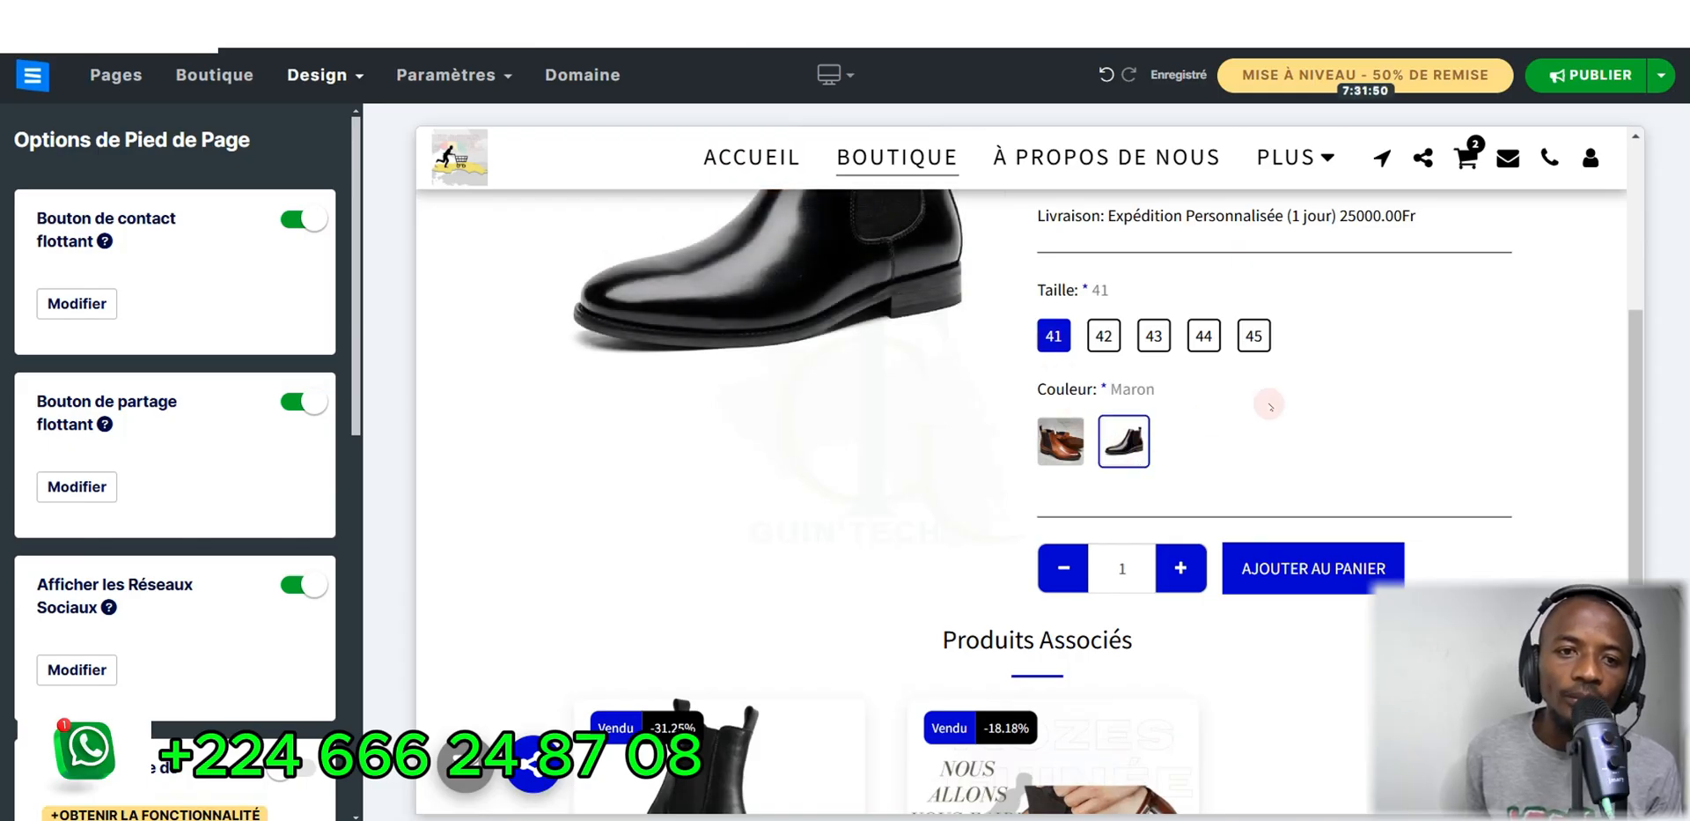
- Set the Chaussures Bottine quantity to 2 and recheck the selected size and colour
scroll(1269, 404, "up", 3)
scroll(1270, 404, "down", 2)
scroll(1269, 404, "down", 3)
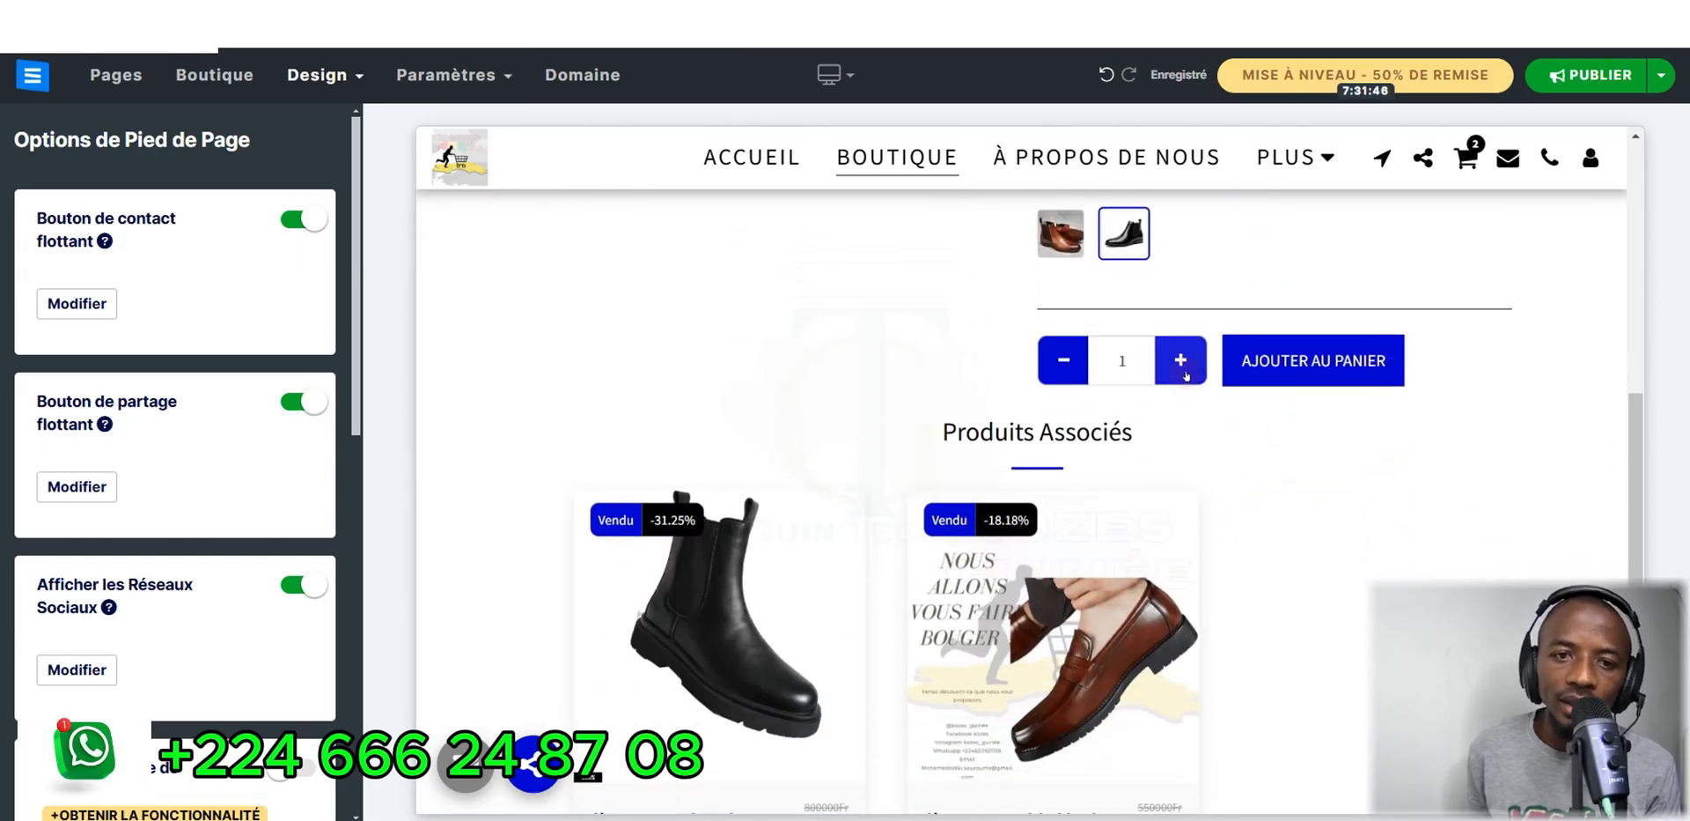
scroll(1268, 253, "up", 6)
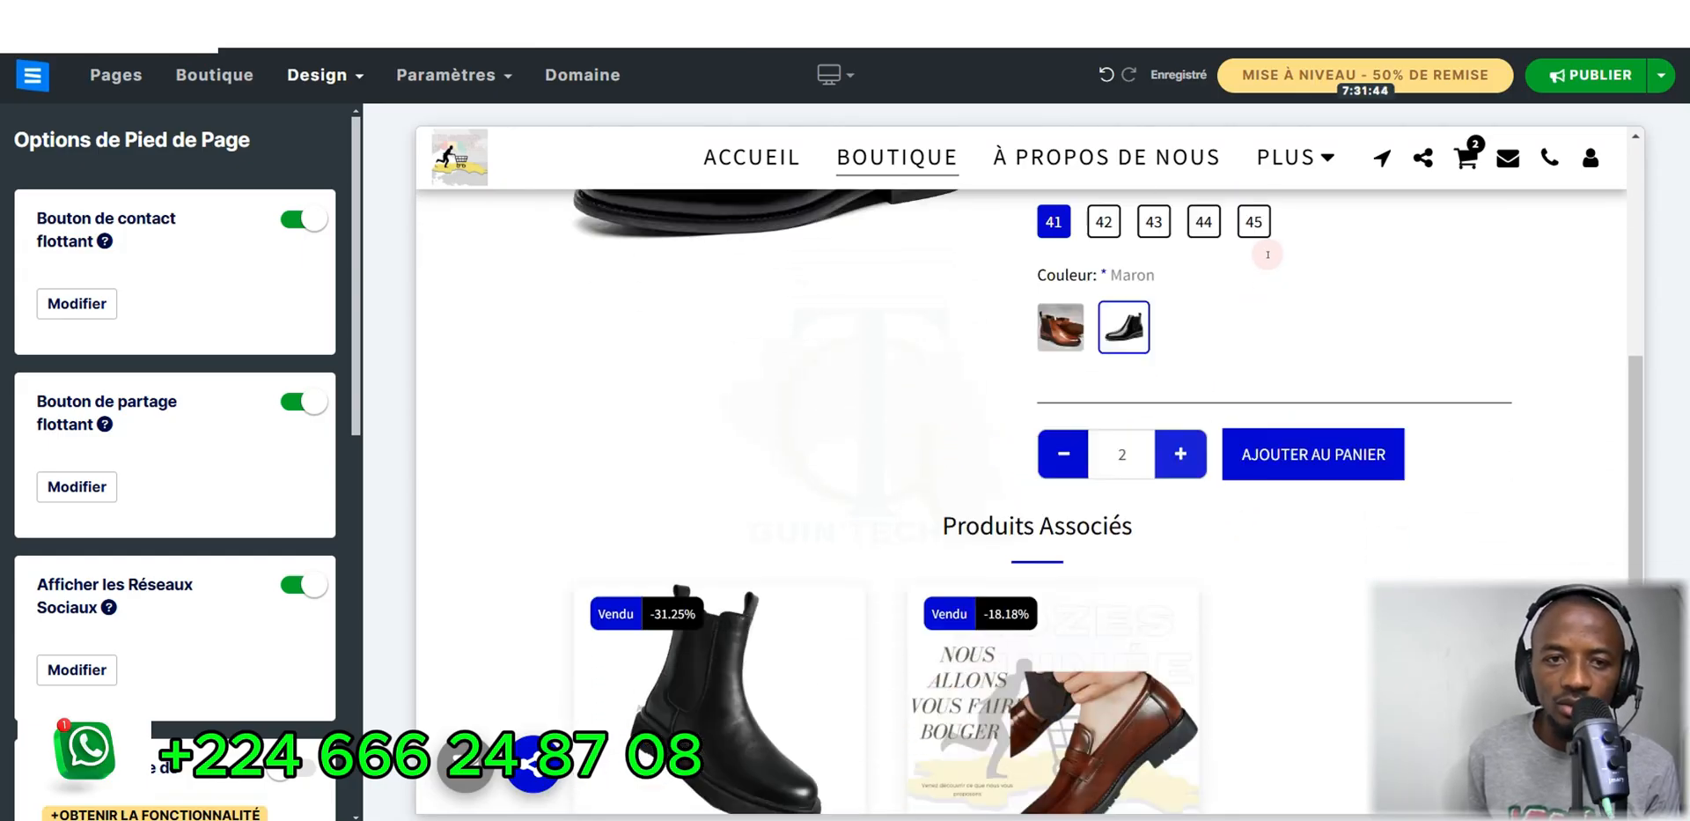
scroll(1319, 513, "down", 6)
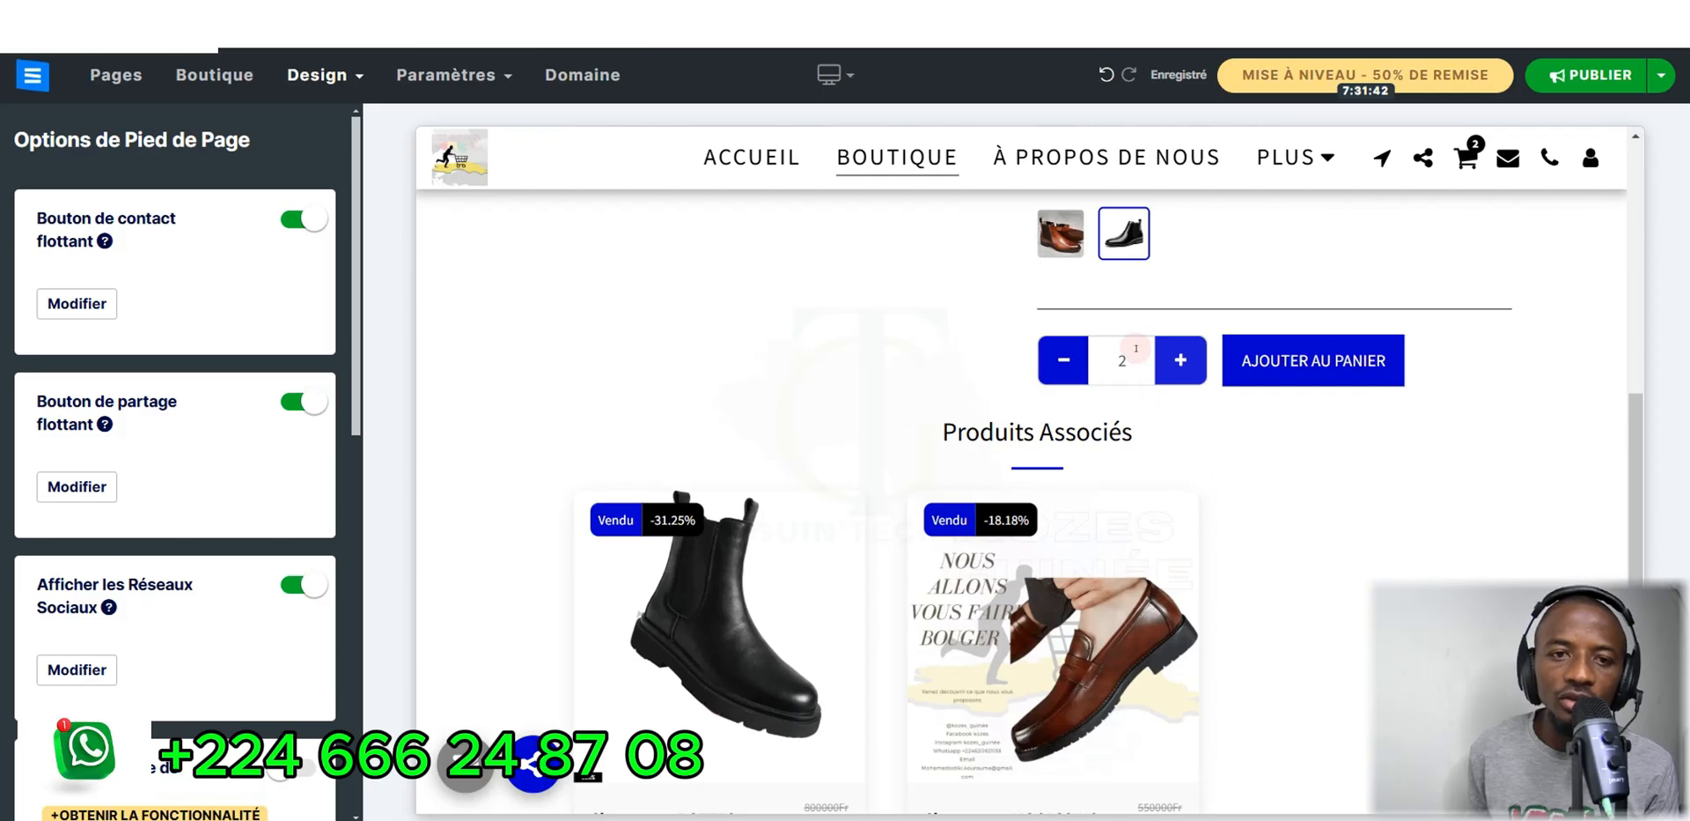
scroll(1247, 537, "up", 3)
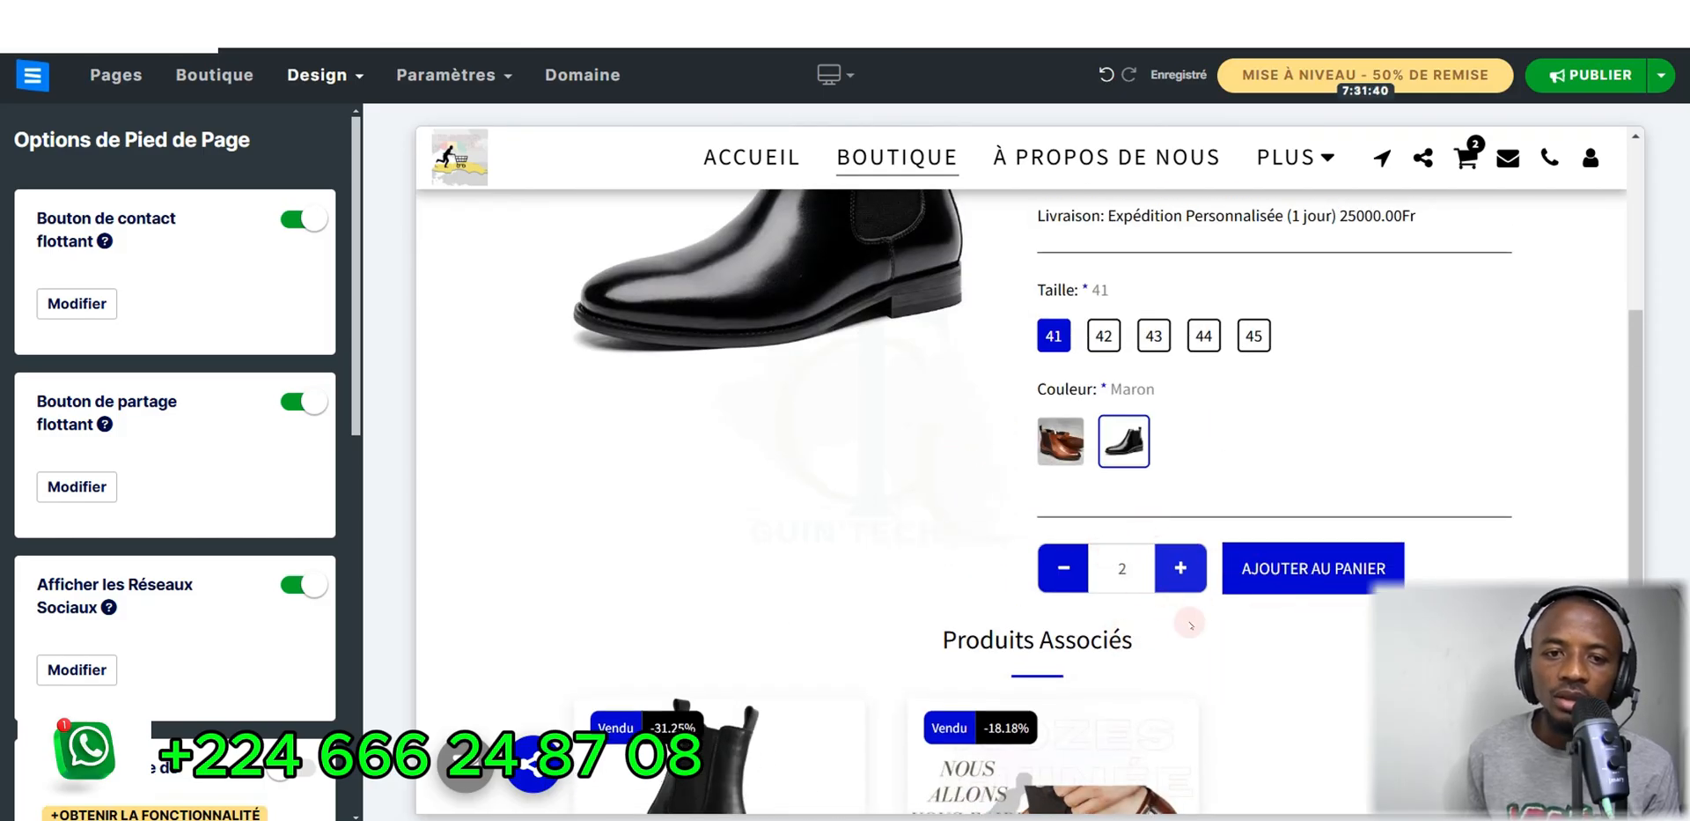
- Look over the related products and the chosen Taille, Couleur and quantity on the Chaussures Bottine page
scroll(1268, 663, "down", 4)
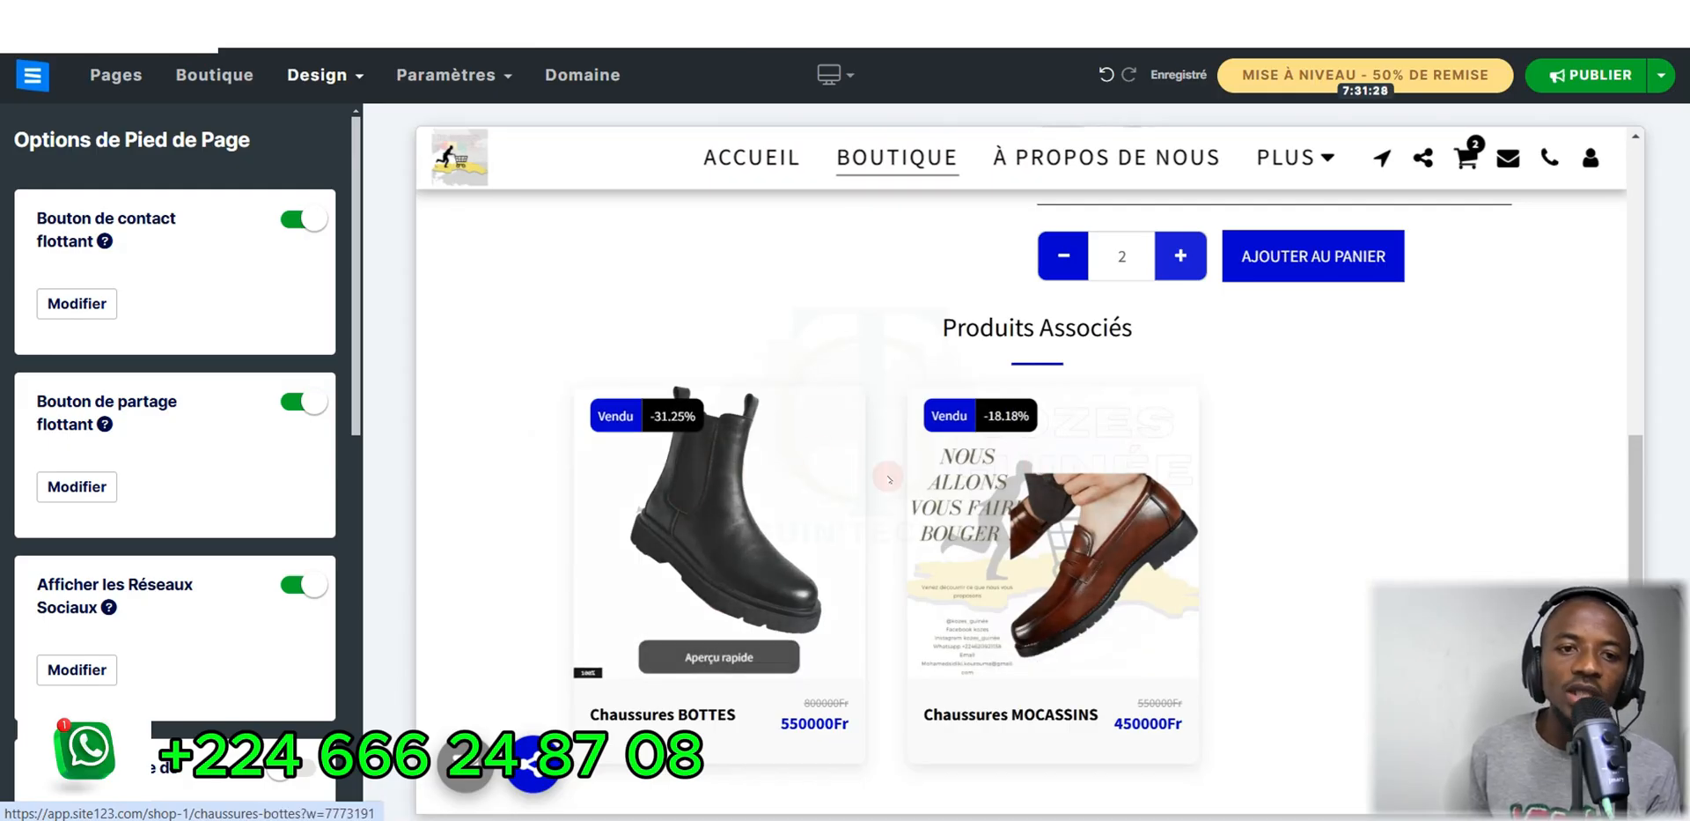
scroll(1212, 551, "down", 3)
scroll(1286, 392, "up", 5)
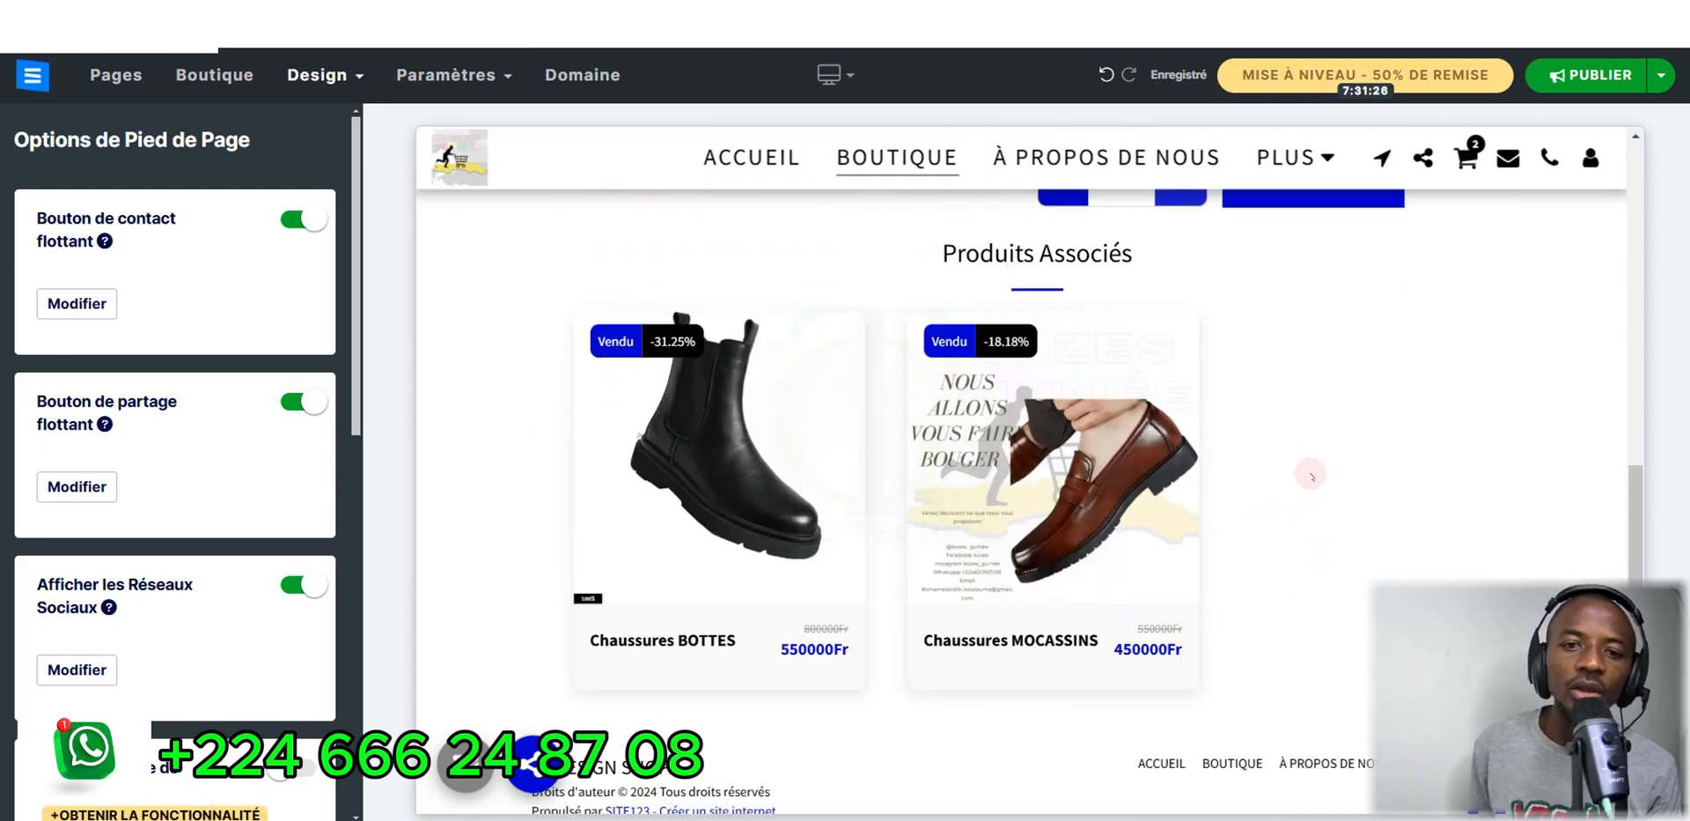
scroll(1321, 480, "up", 5)
scroll(1325, 493, "down", 3)
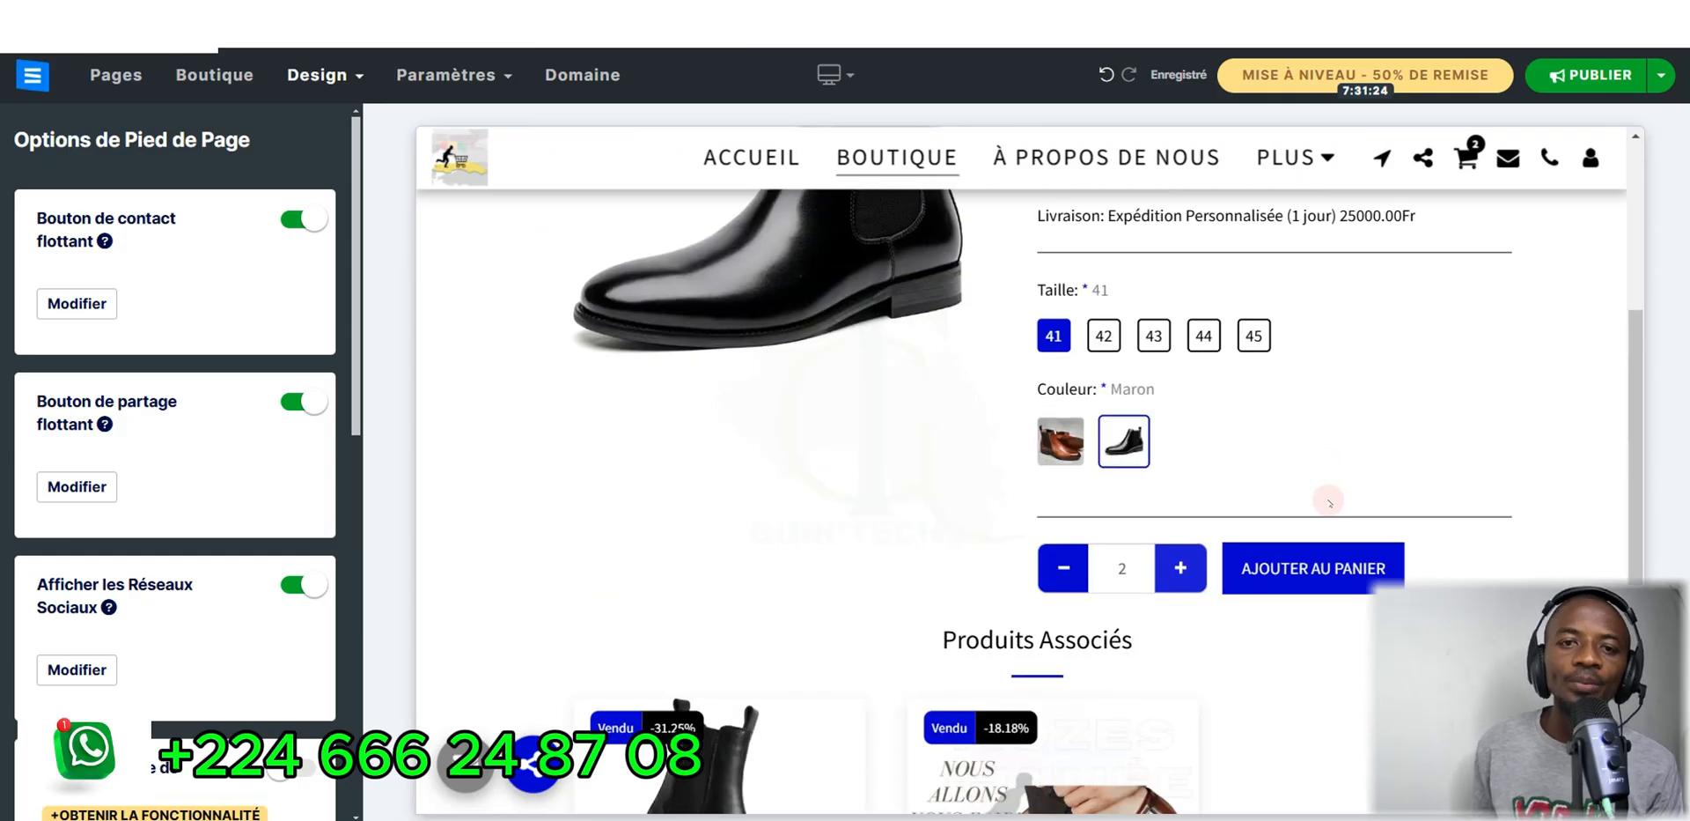
scroll(1299, 502, "up", 2)
scroll(1276, 543, "down", 1)
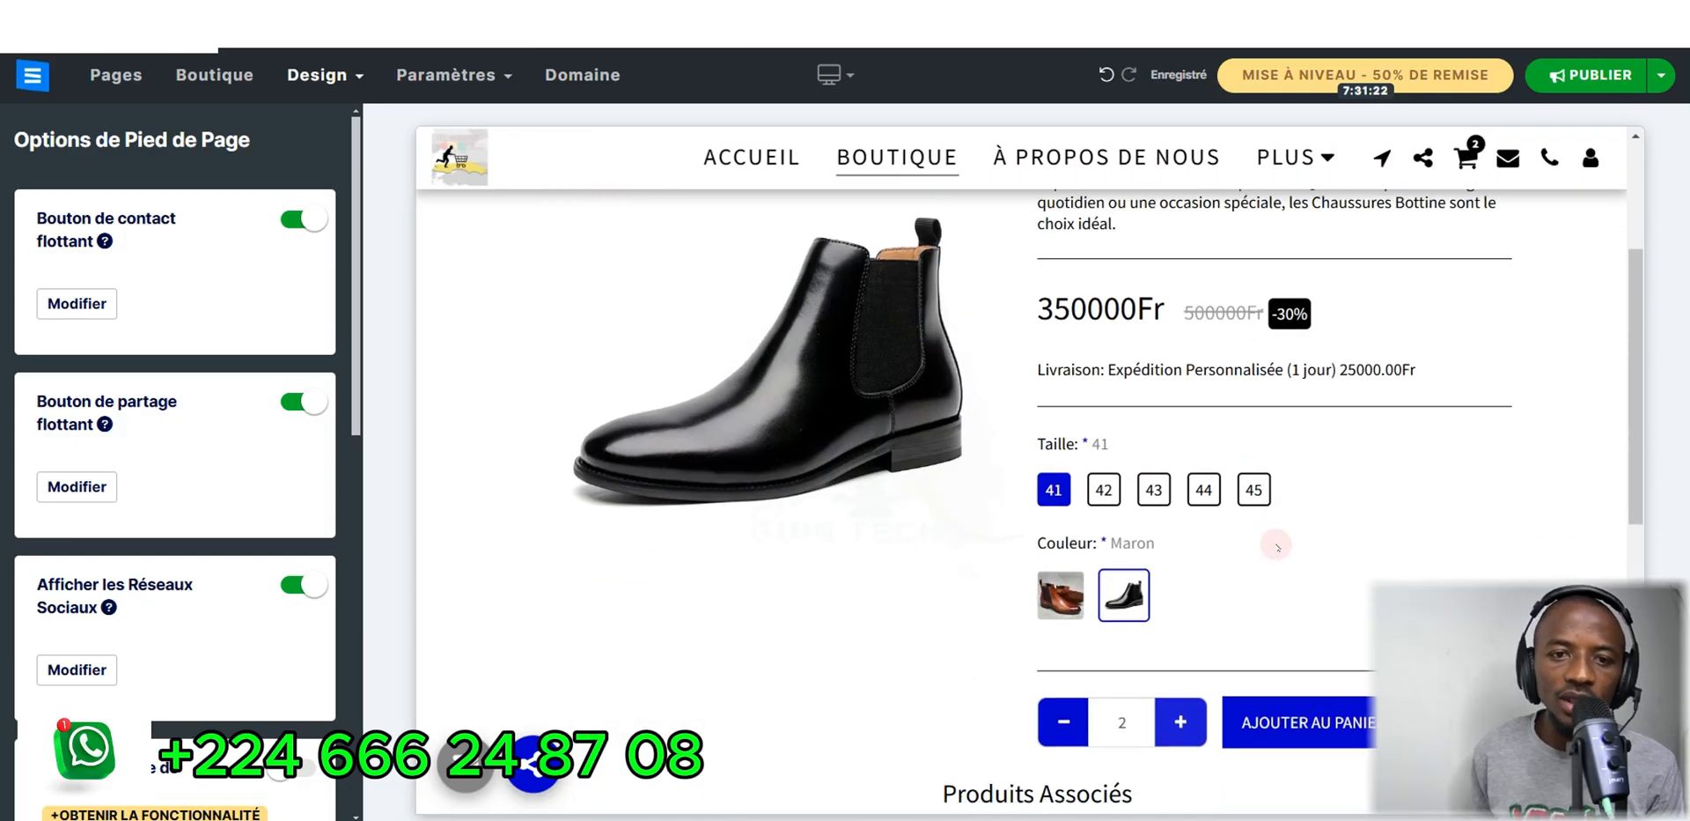
- Add the Chaussures Bottine to the cart, reduce the cart quantity to 2 and return to shopping
left_click(1303, 674)
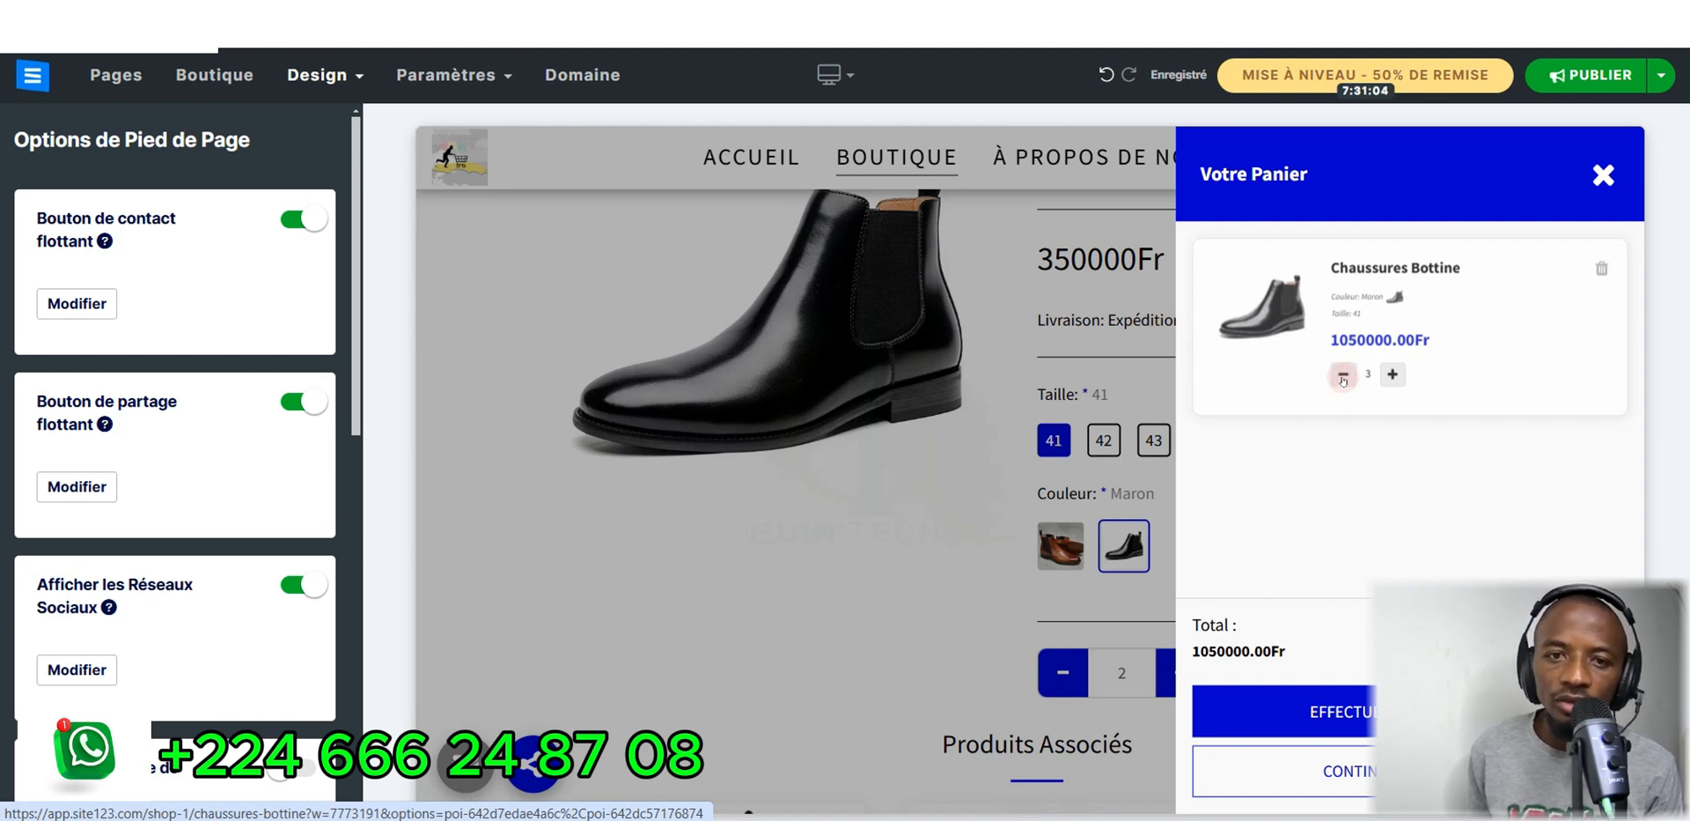
left_click(1343, 377)
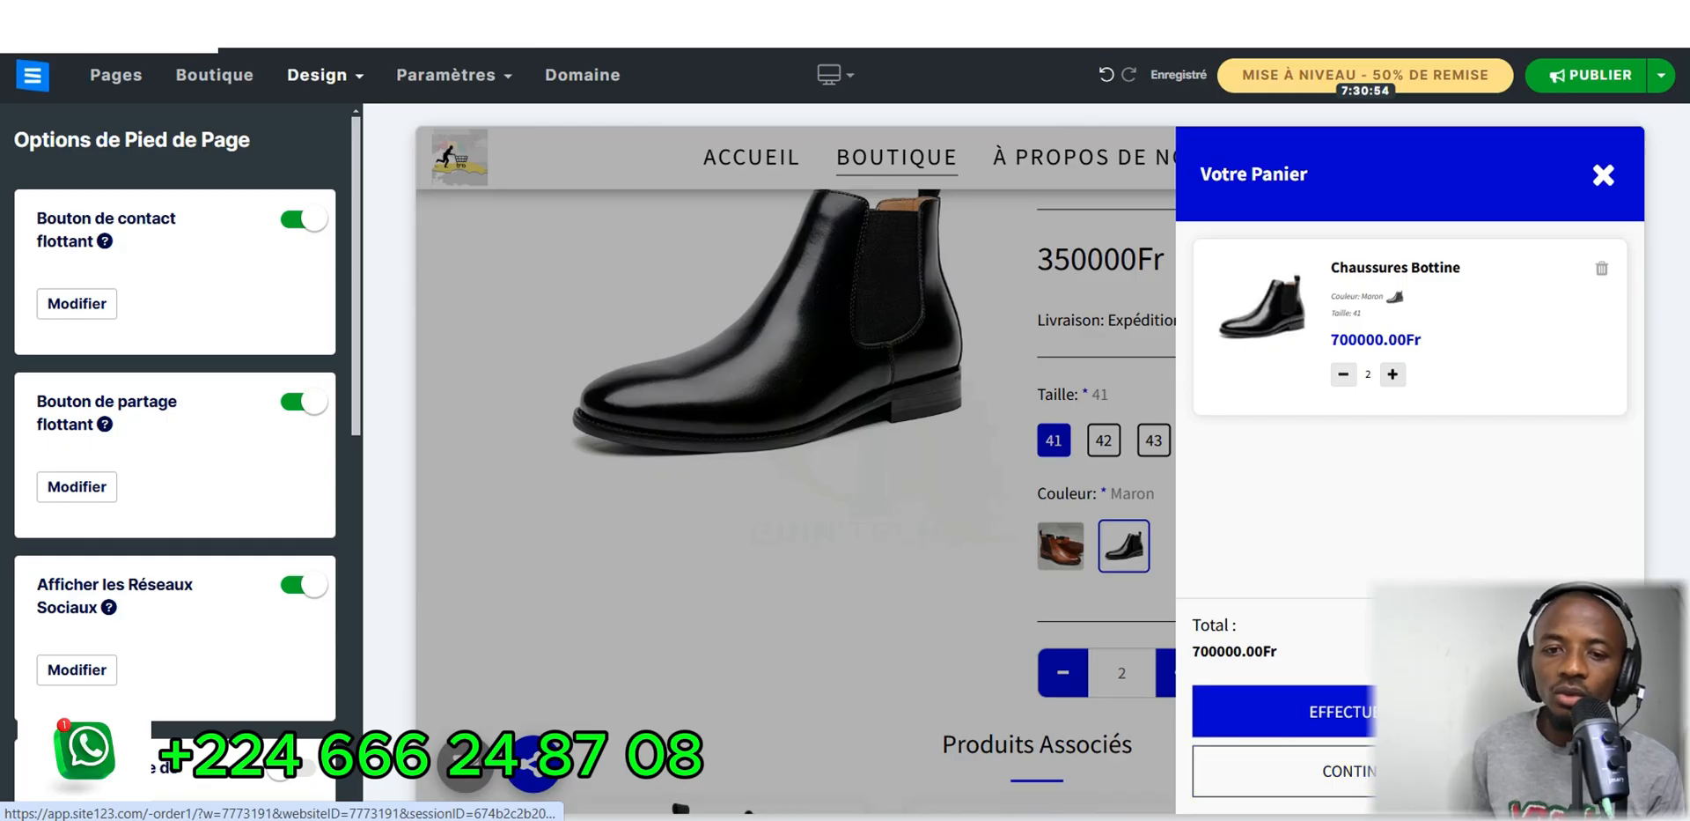
left_click(1410, 771)
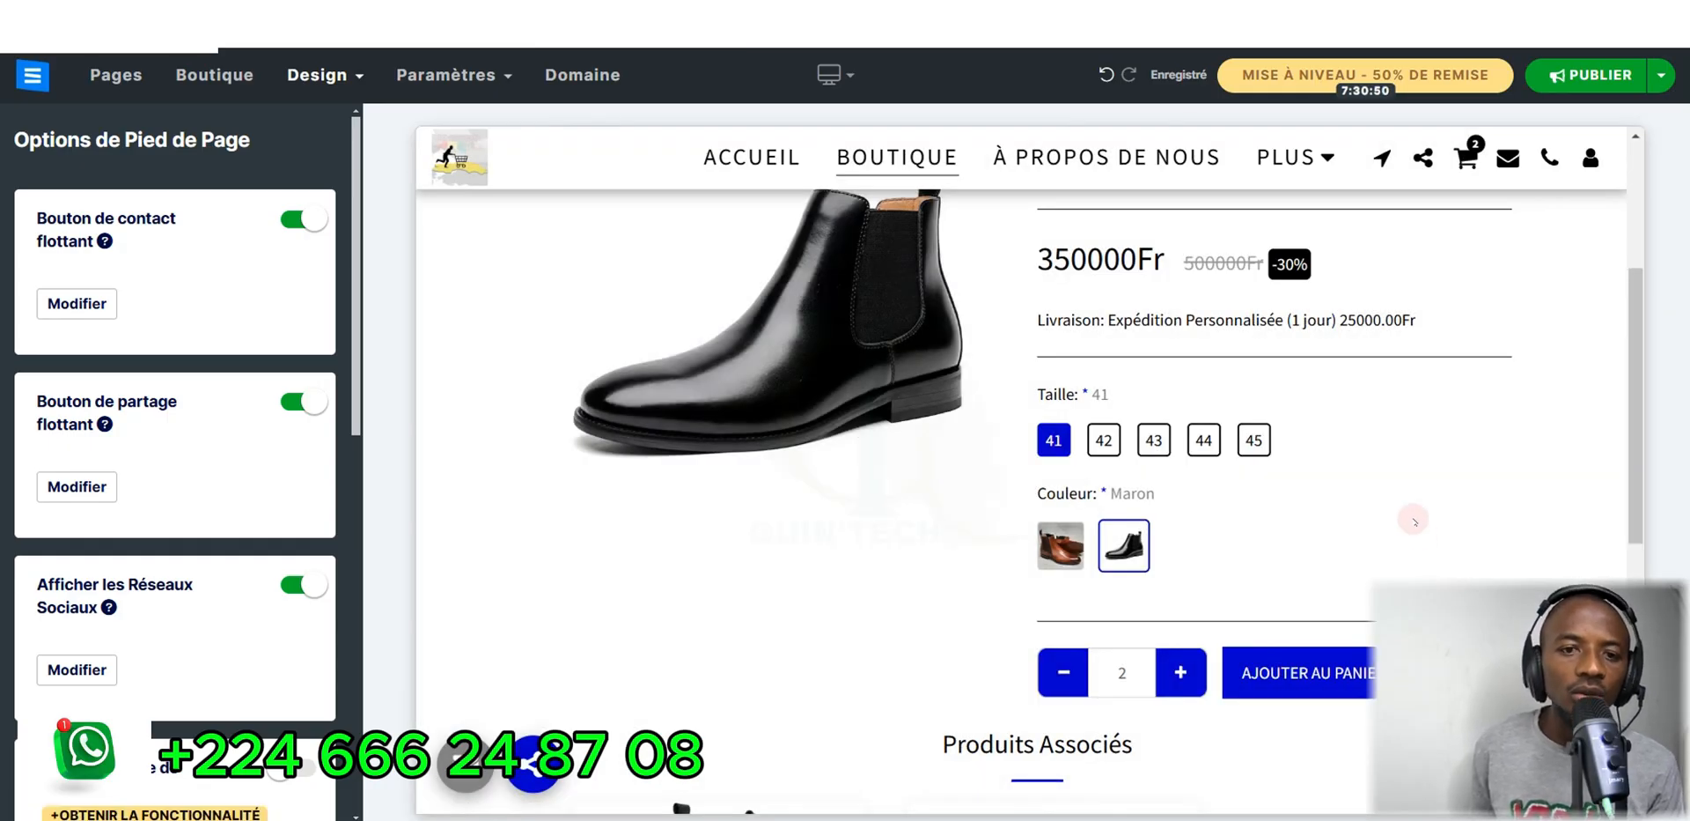
- Open the cart from the store header to check its contents and total, and close it again
scroll(1391, 545, "up", 4)
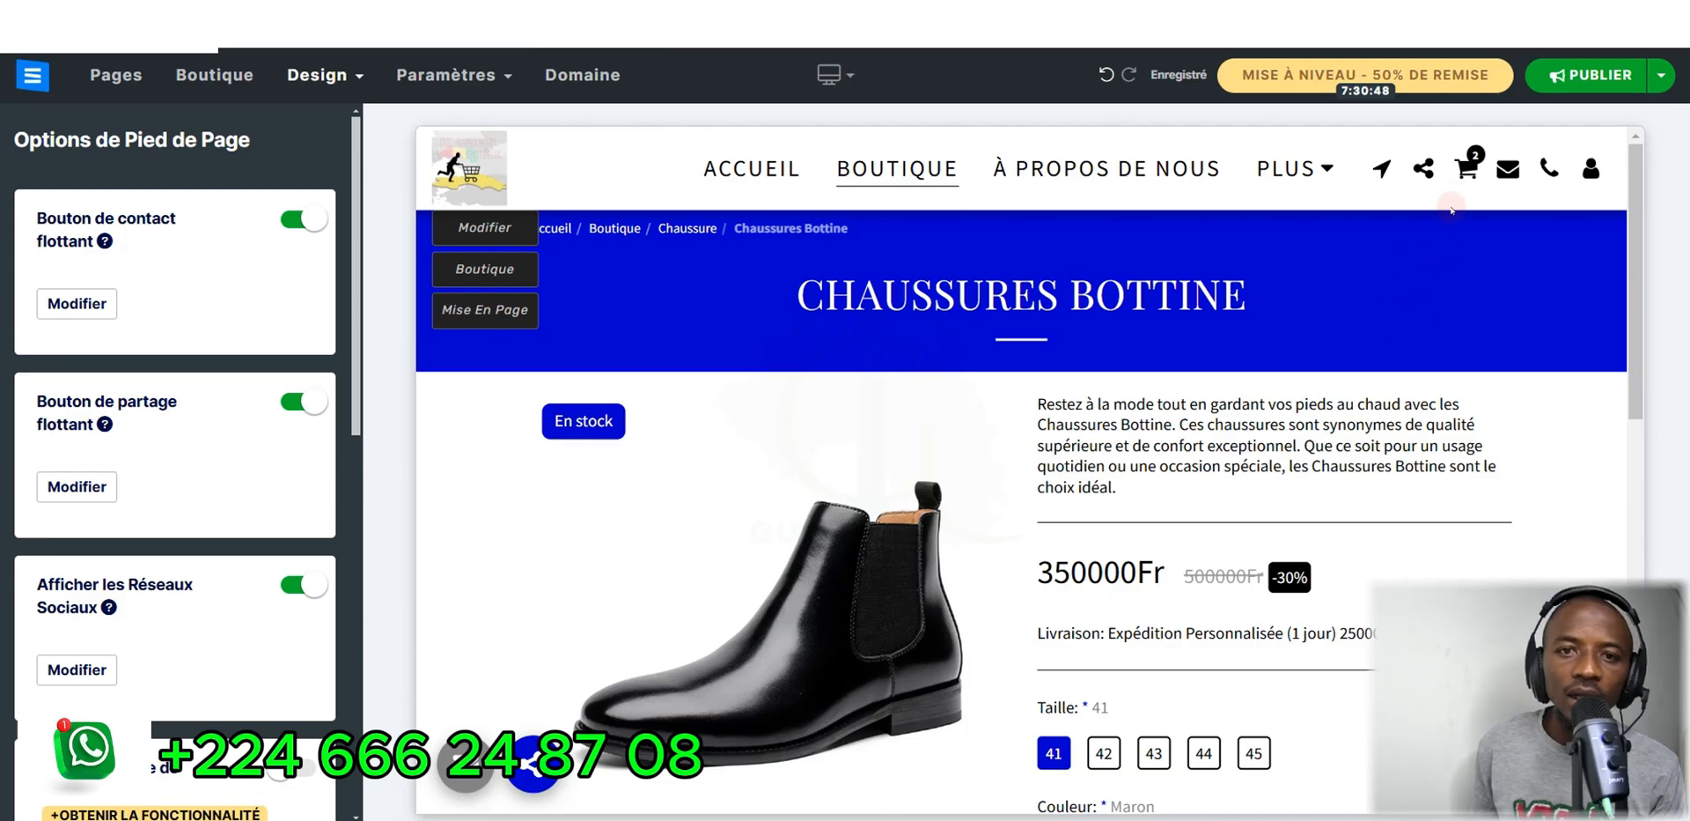
scroll(1367, 396, "down", 3)
scroll(1364, 378, "up", 3)
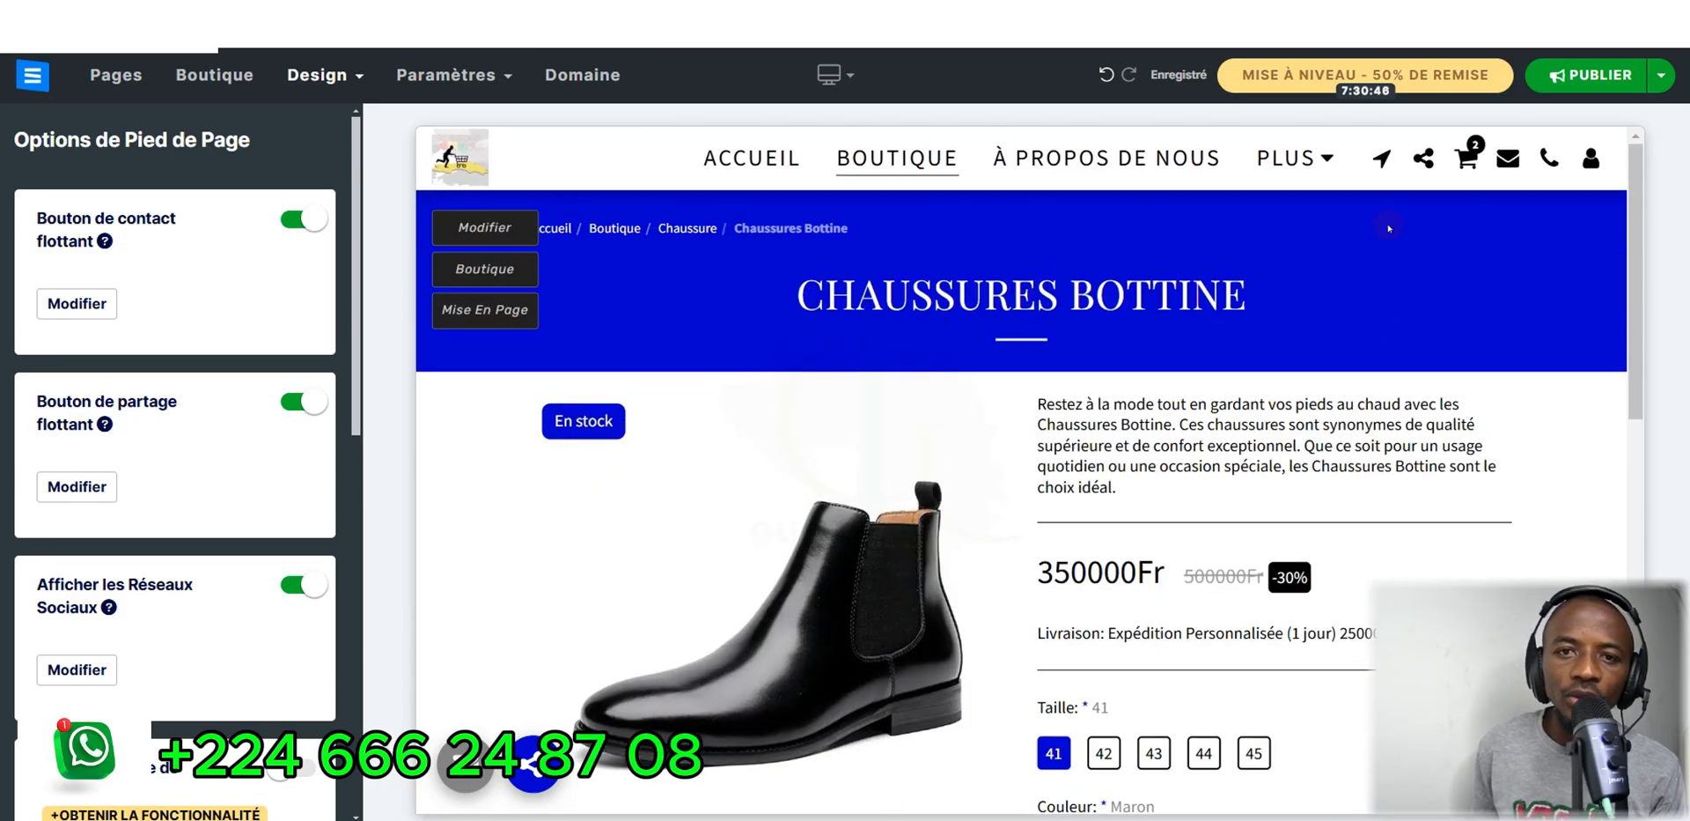
left_click(1467, 169)
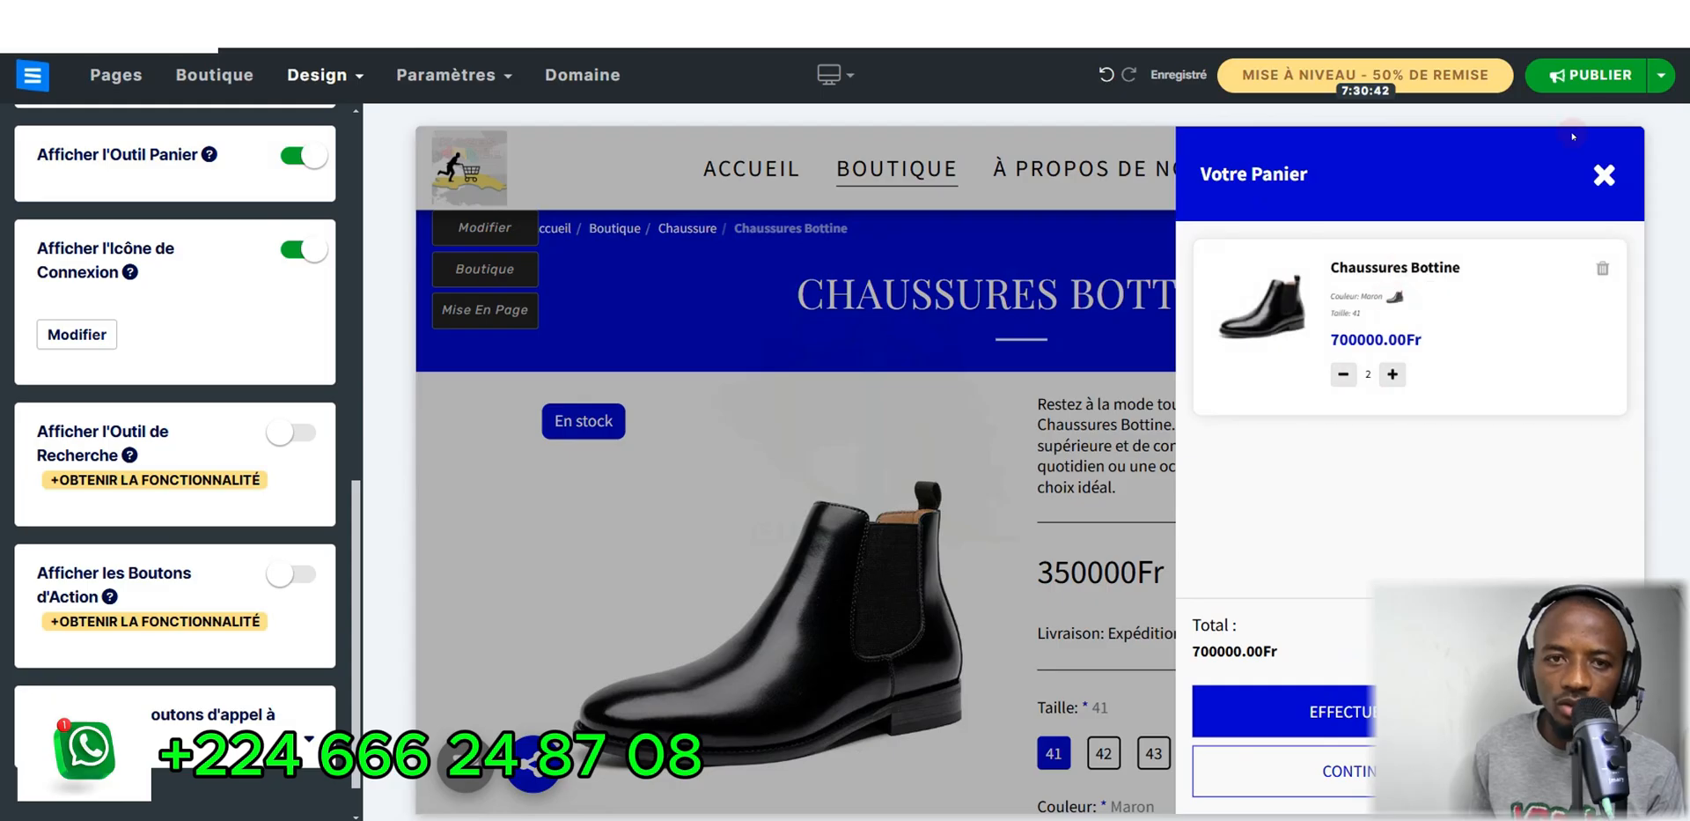
left_click(1603, 176)
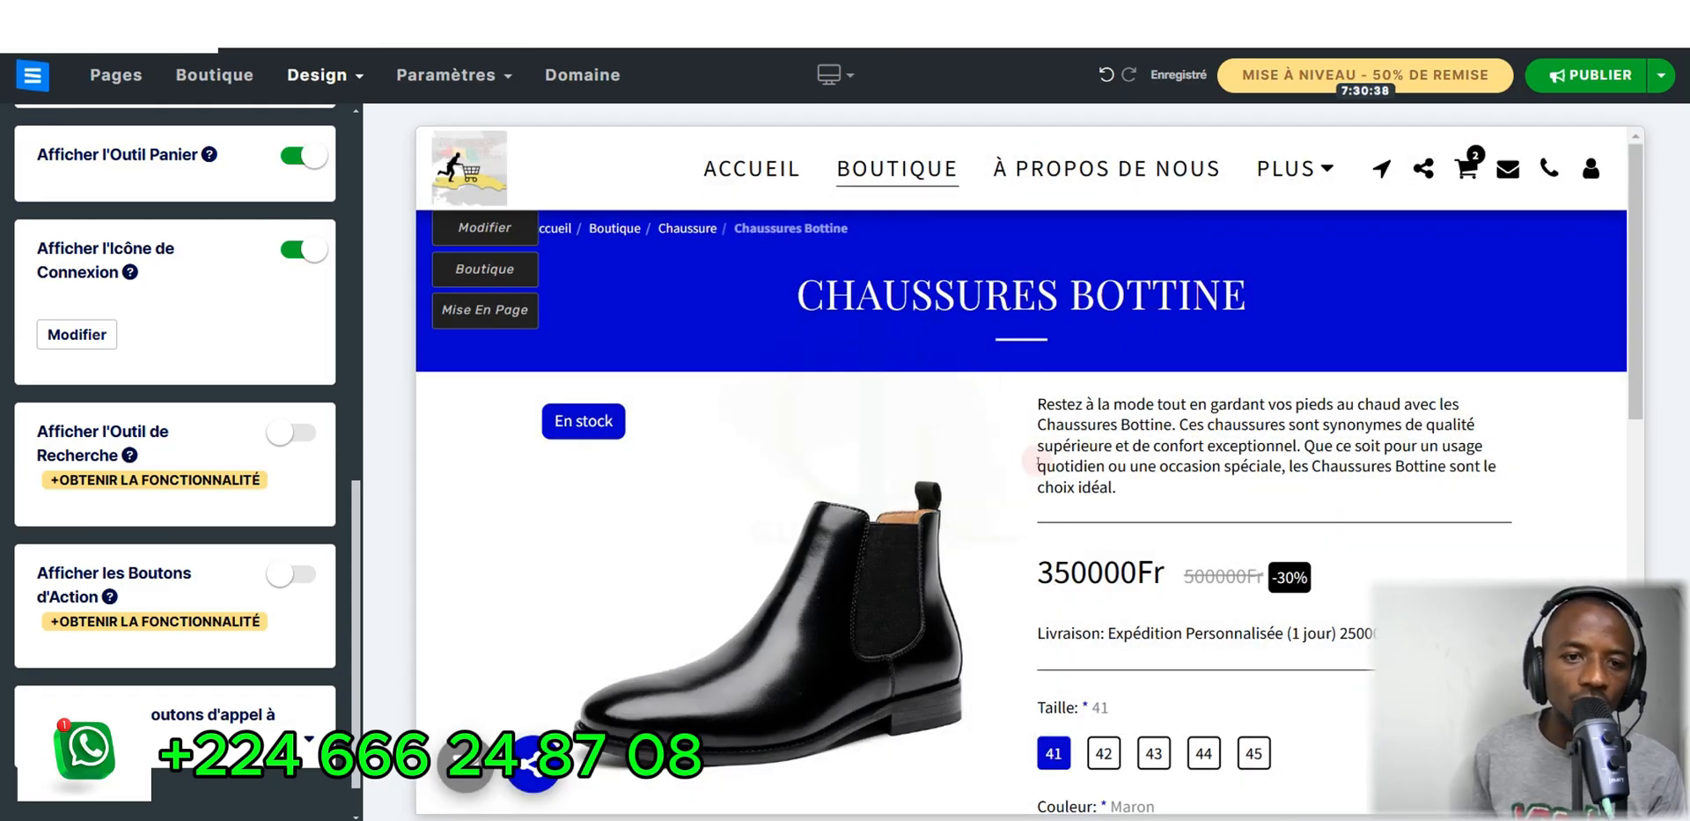
- Return to the Boutique listing and open the Objectif camera téléphone product with the 33.33% discount
scroll(1066, 410, "down", 10)
scroll(1066, 411, "up", 10)
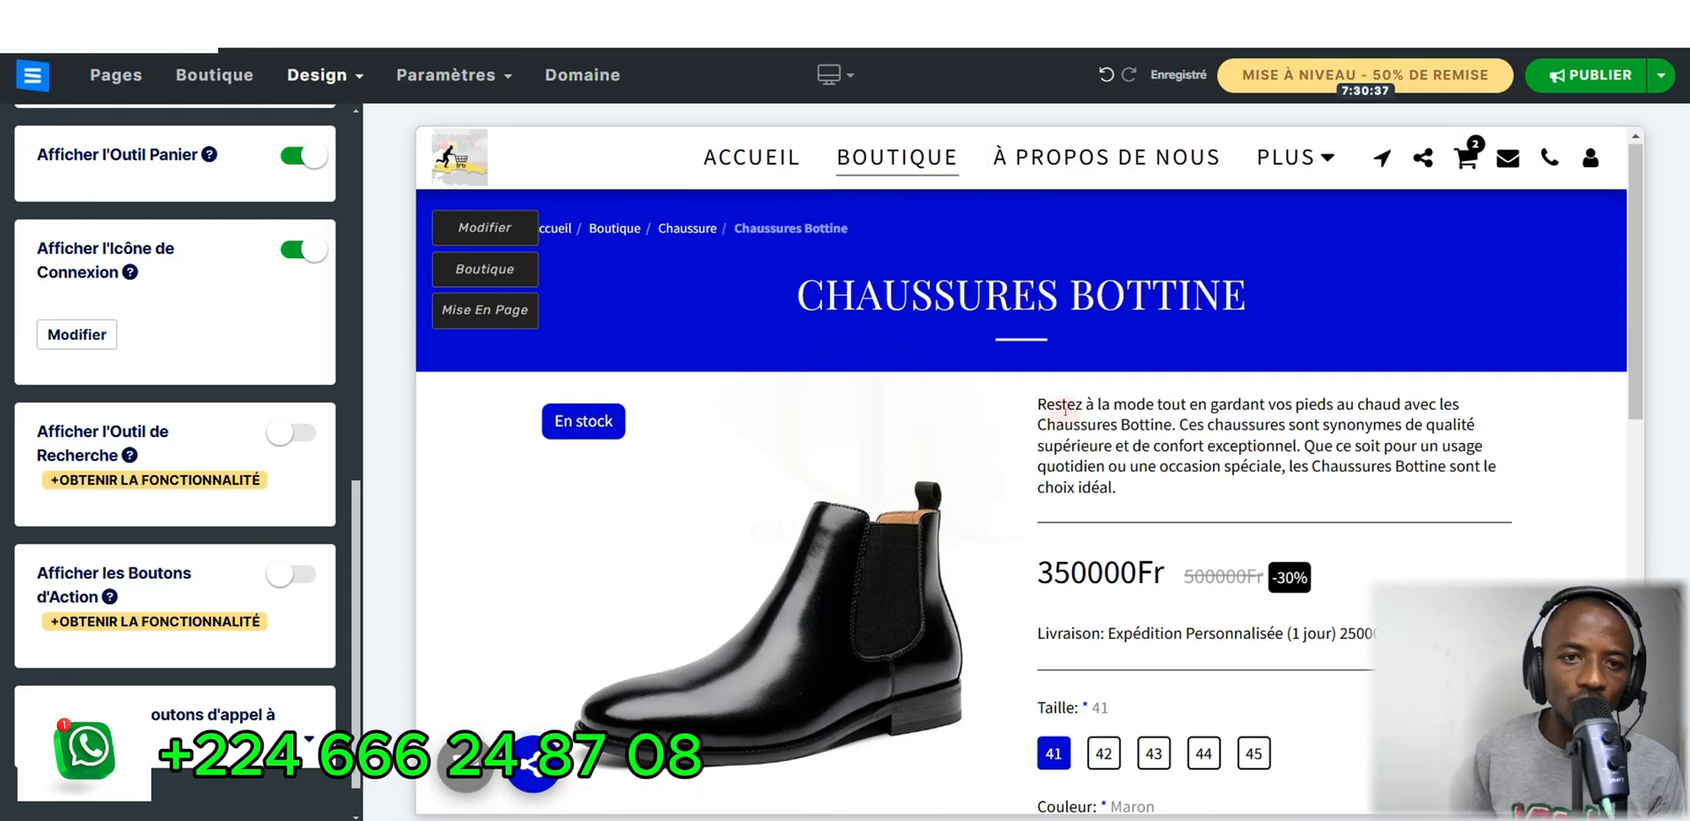
left_click(925, 165)
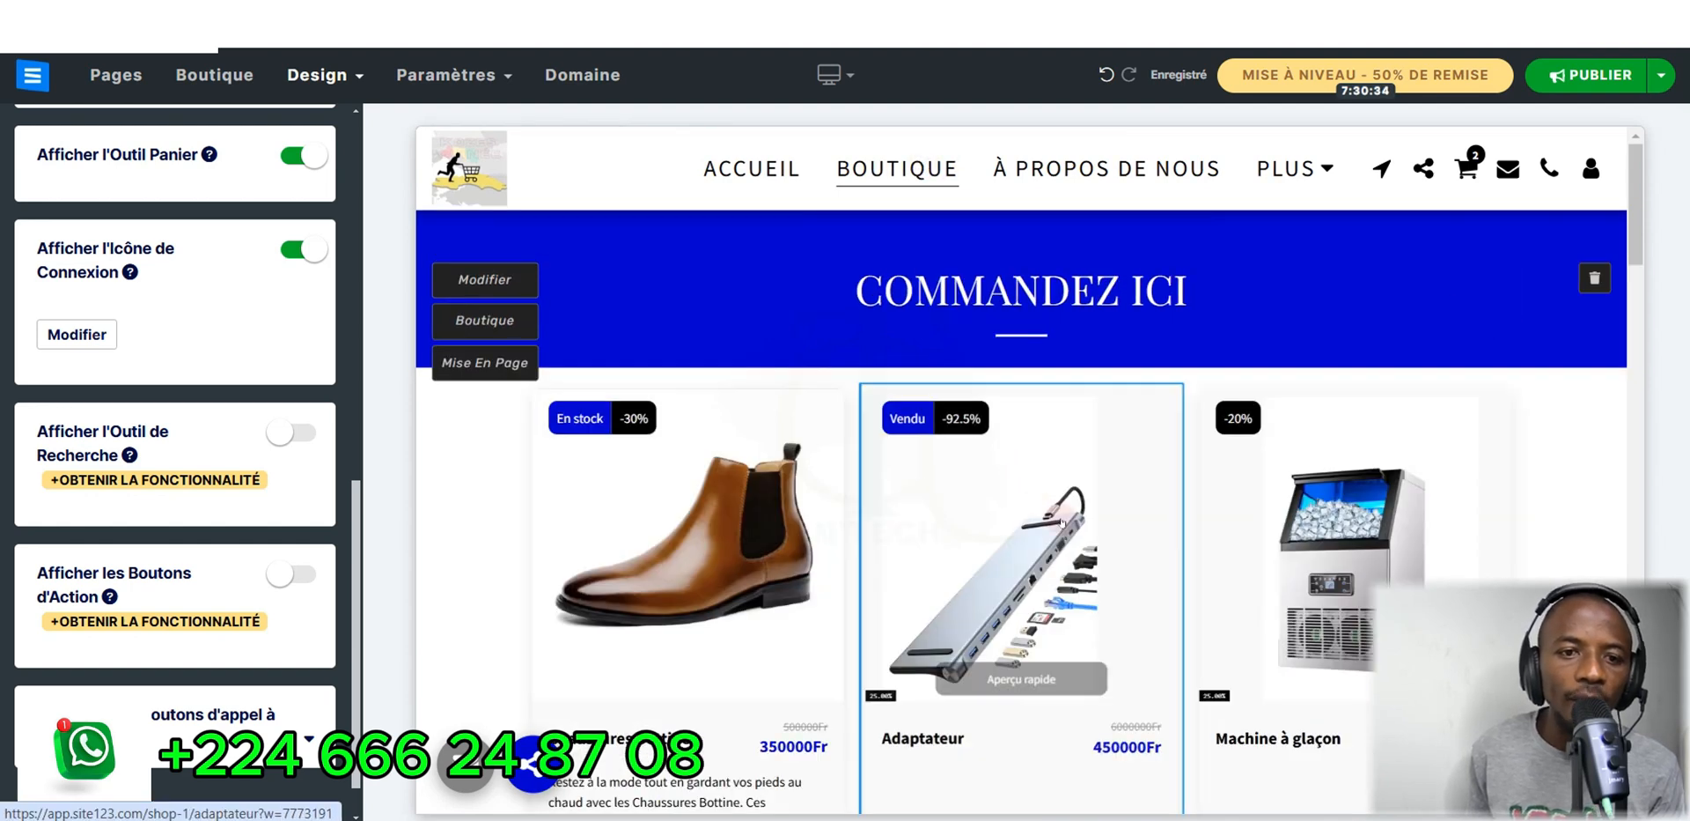
scroll(1063, 539, "down", 6)
scroll(1063, 541, "down", 3)
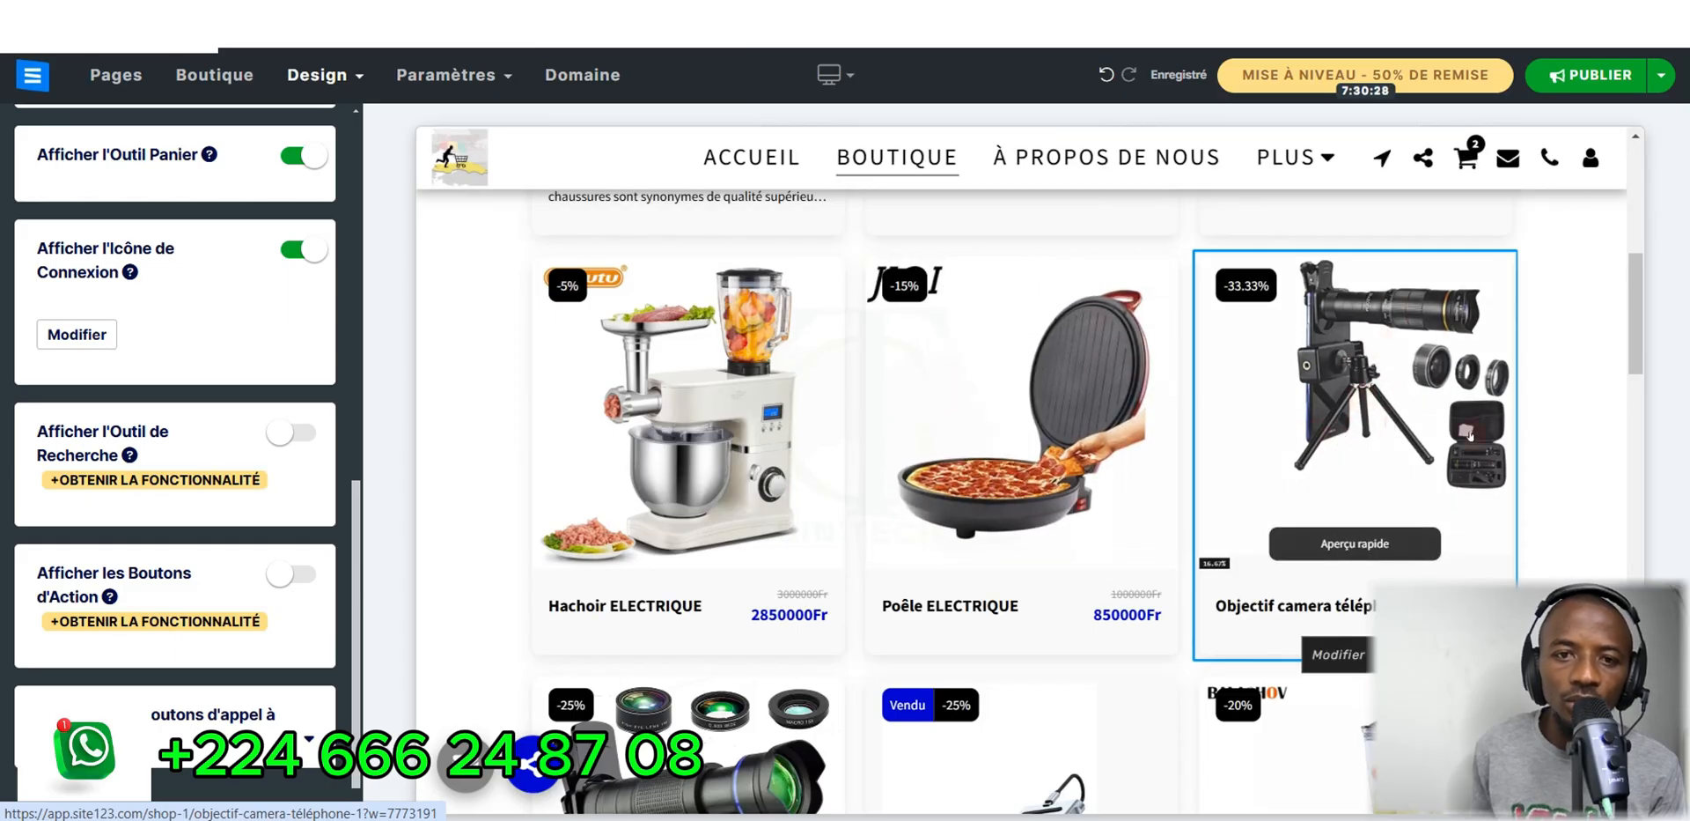
left_click(1401, 415)
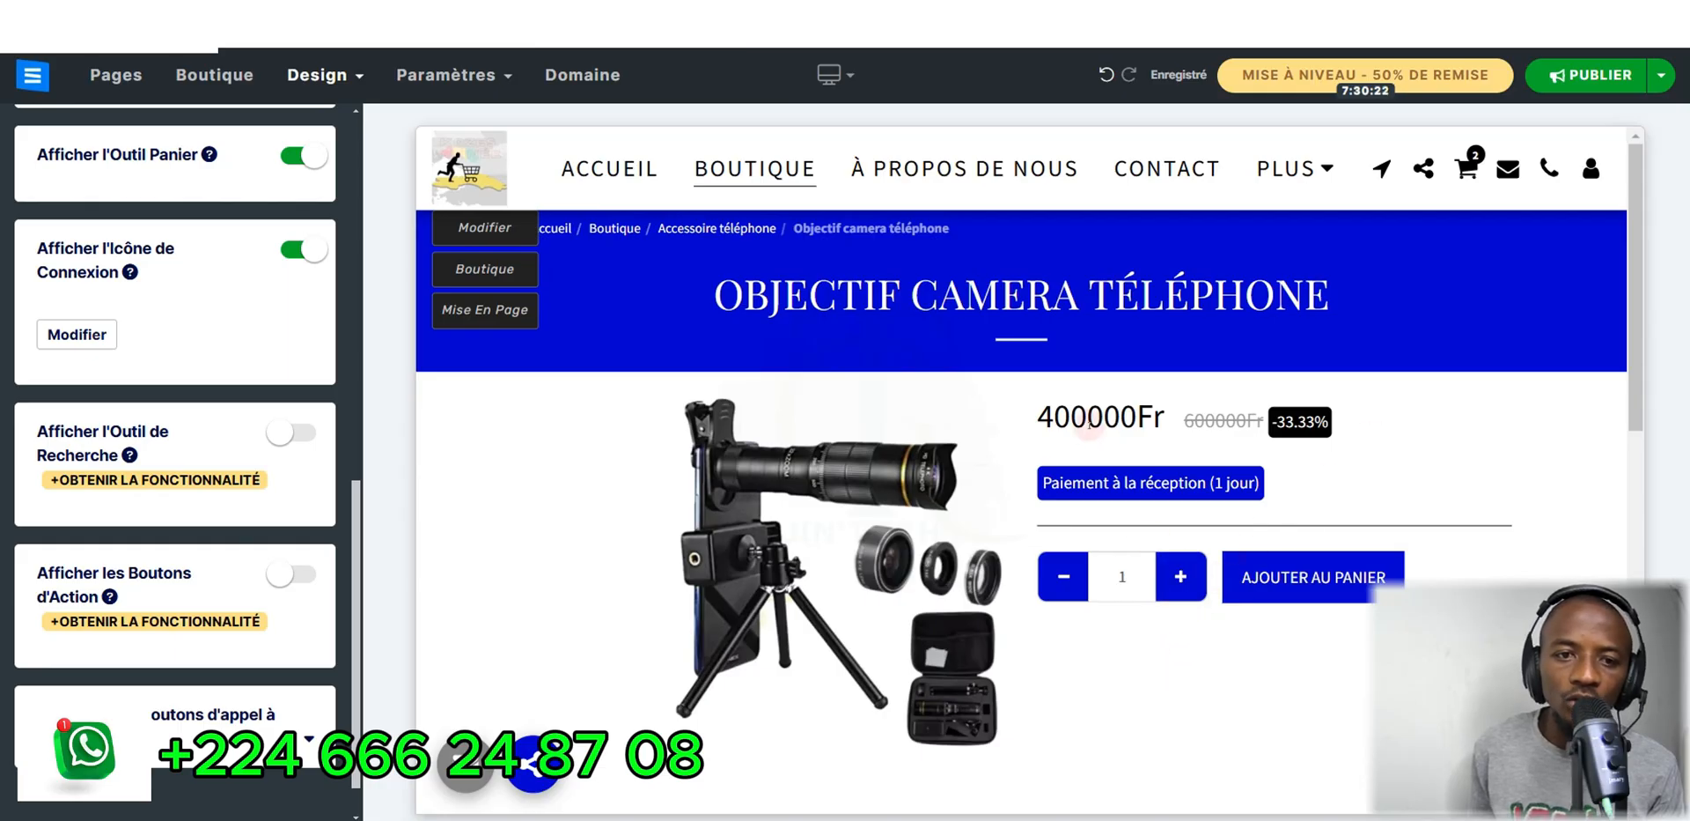
- Examine the price, discount and related products on the Objectif camera téléphone page
left_click_drag(1089, 426, 1032, 425)
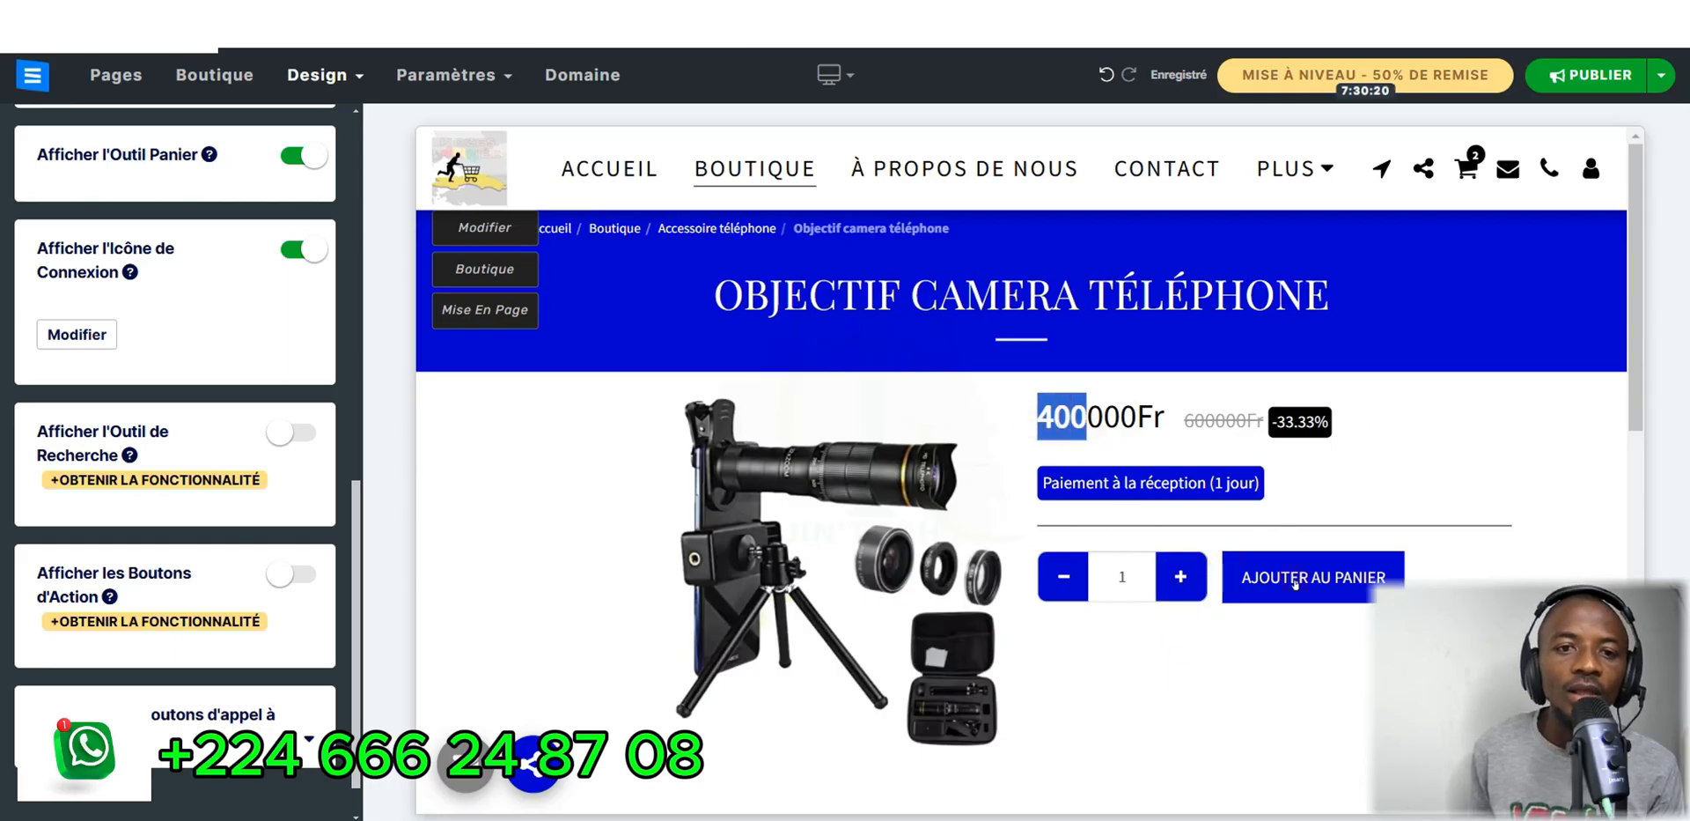
left_click(1453, 431)
scroll(1222, 628, "down", 2)
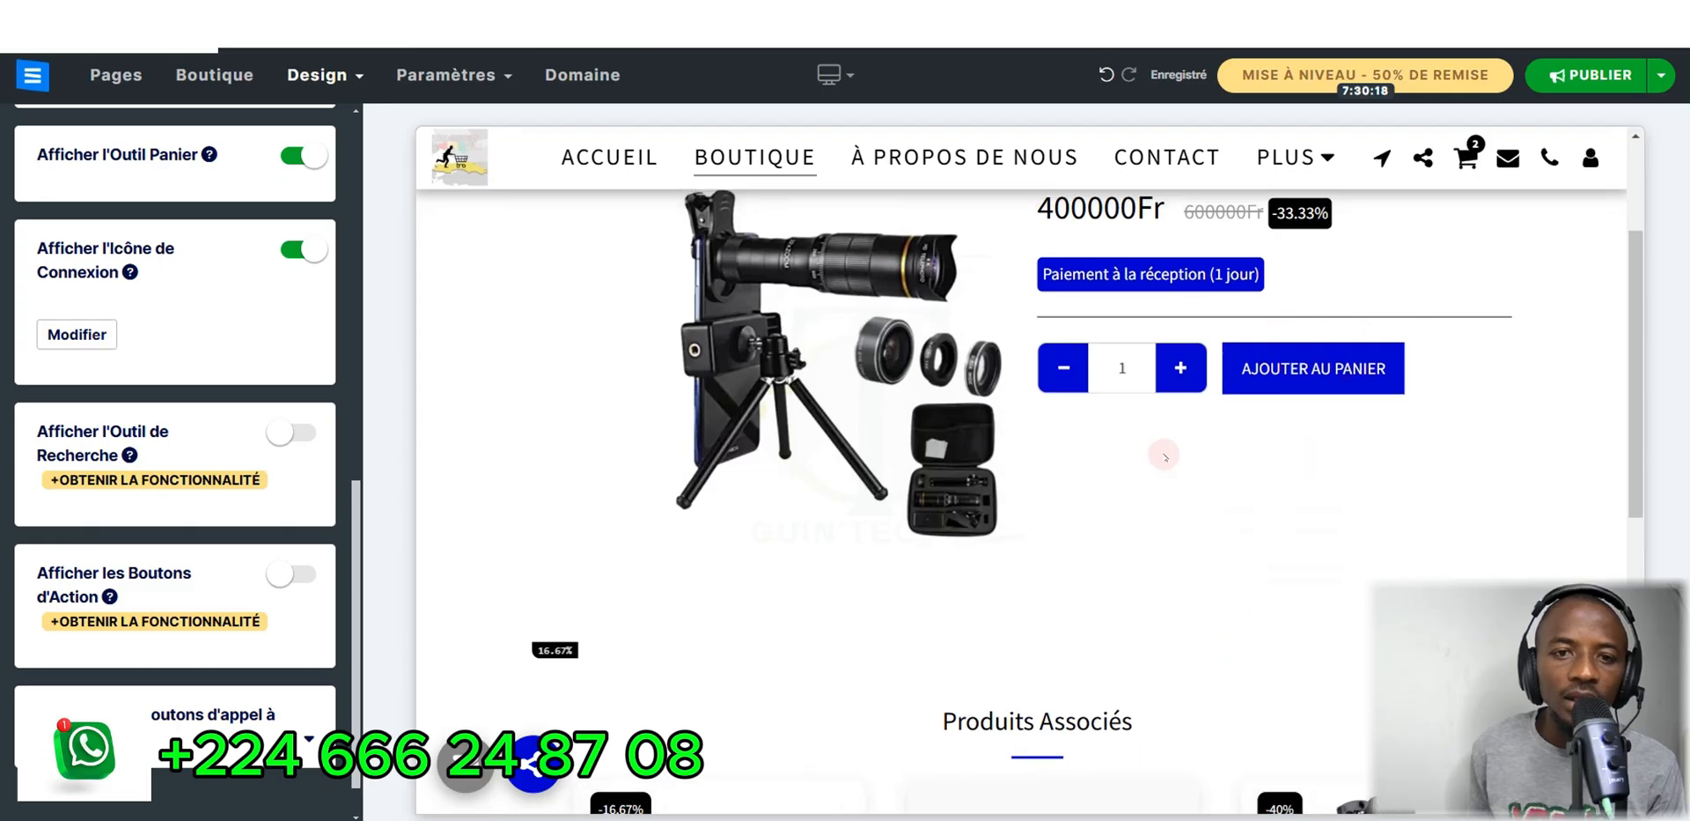
scroll(1164, 455, "down", 3)
scroll(1188, 480, "down", 2)
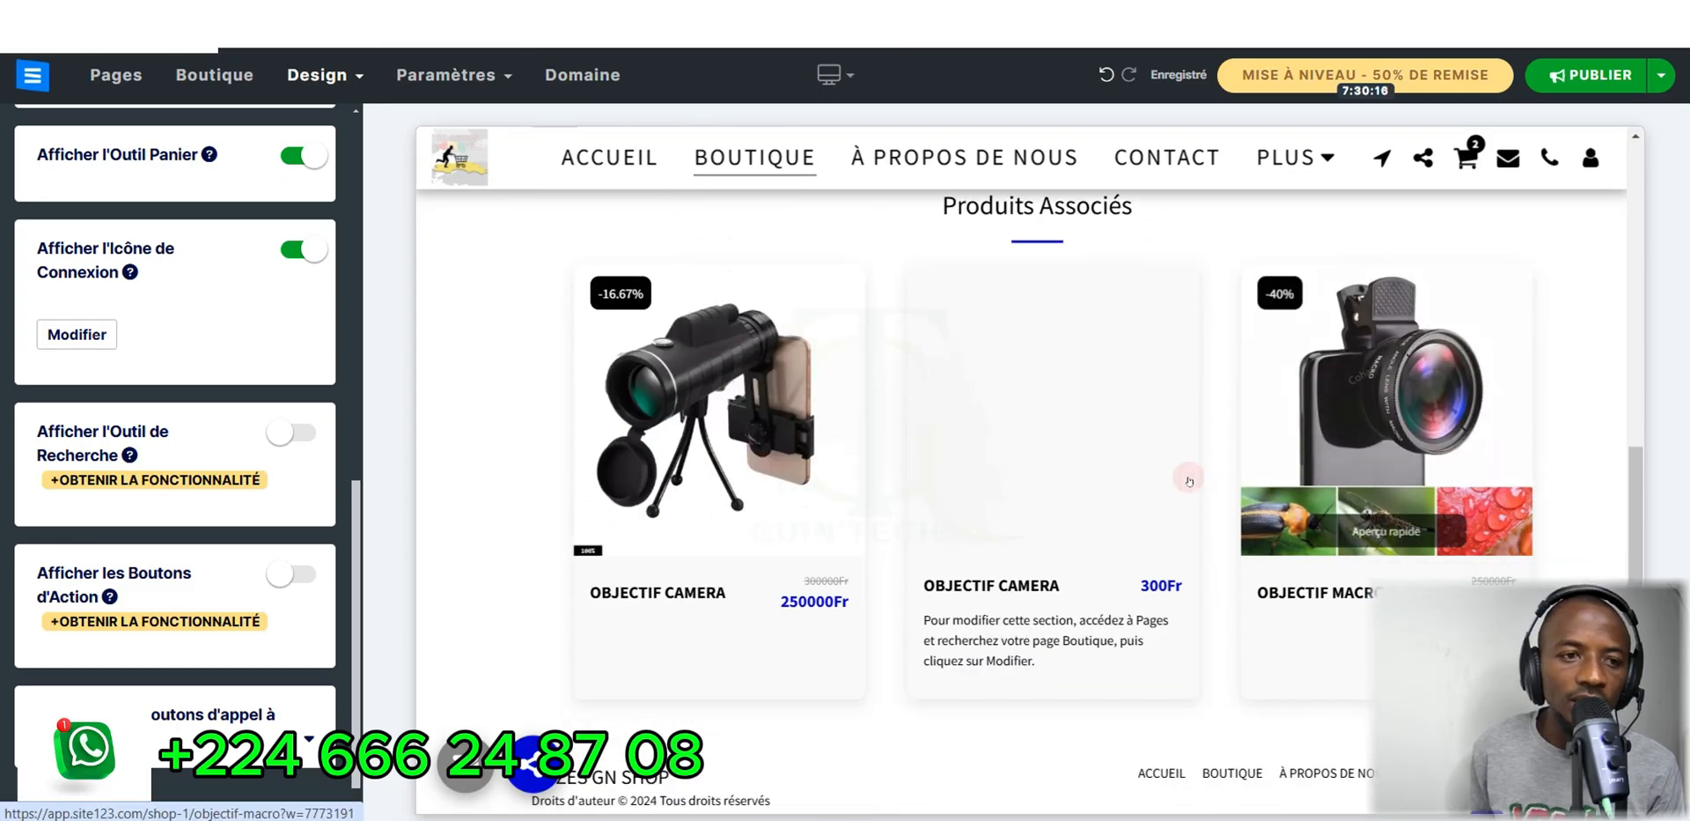
scroll(1189, 480, "down", 2)
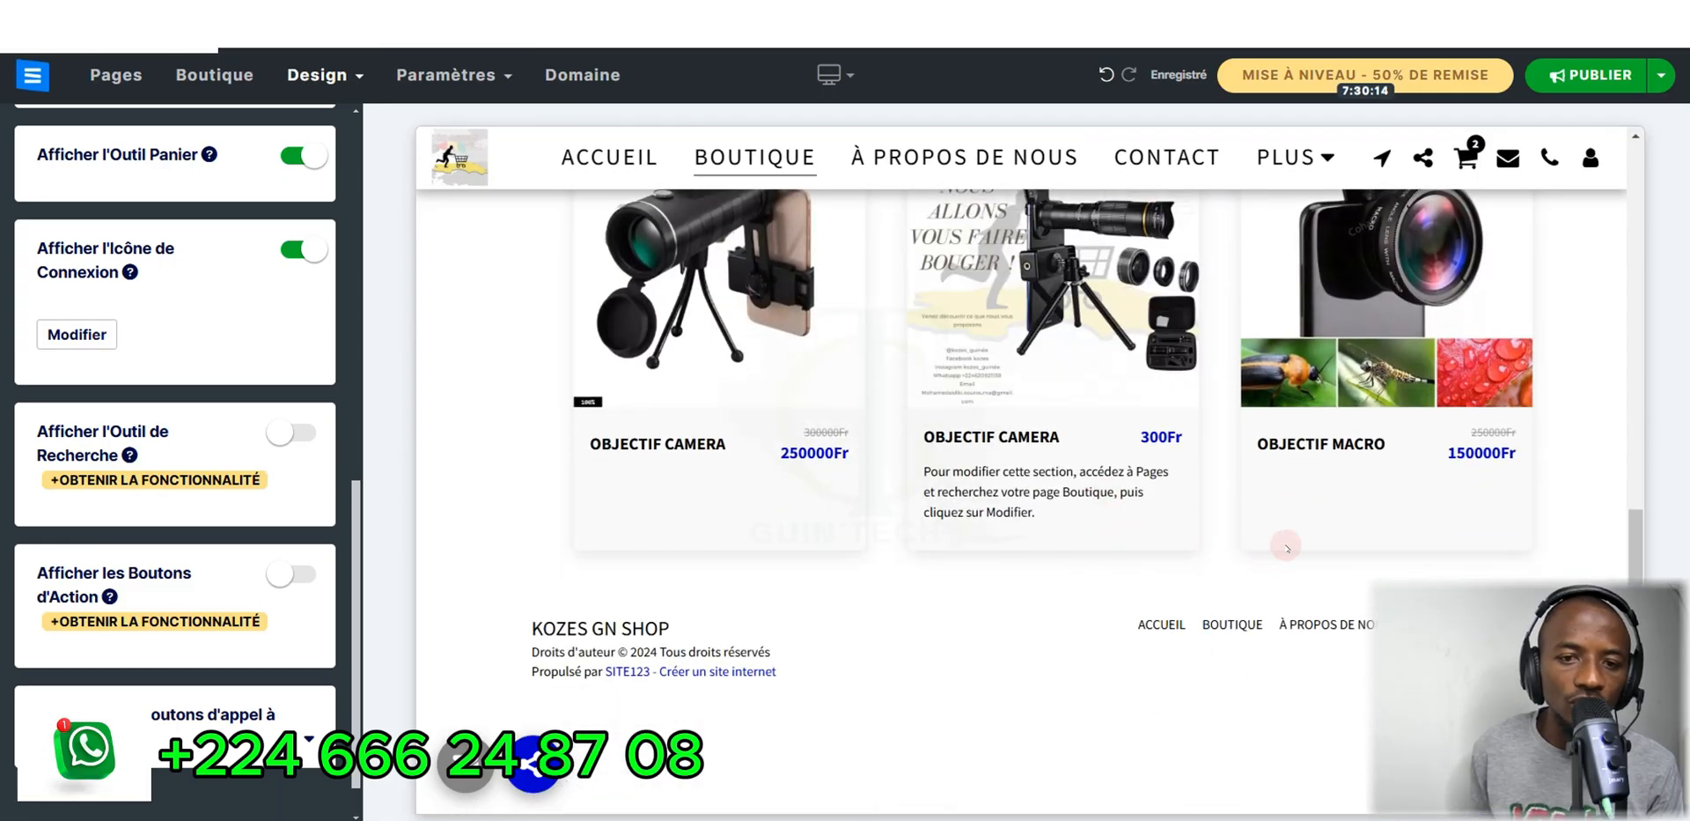
scroll(1286, 546, "up", 10)
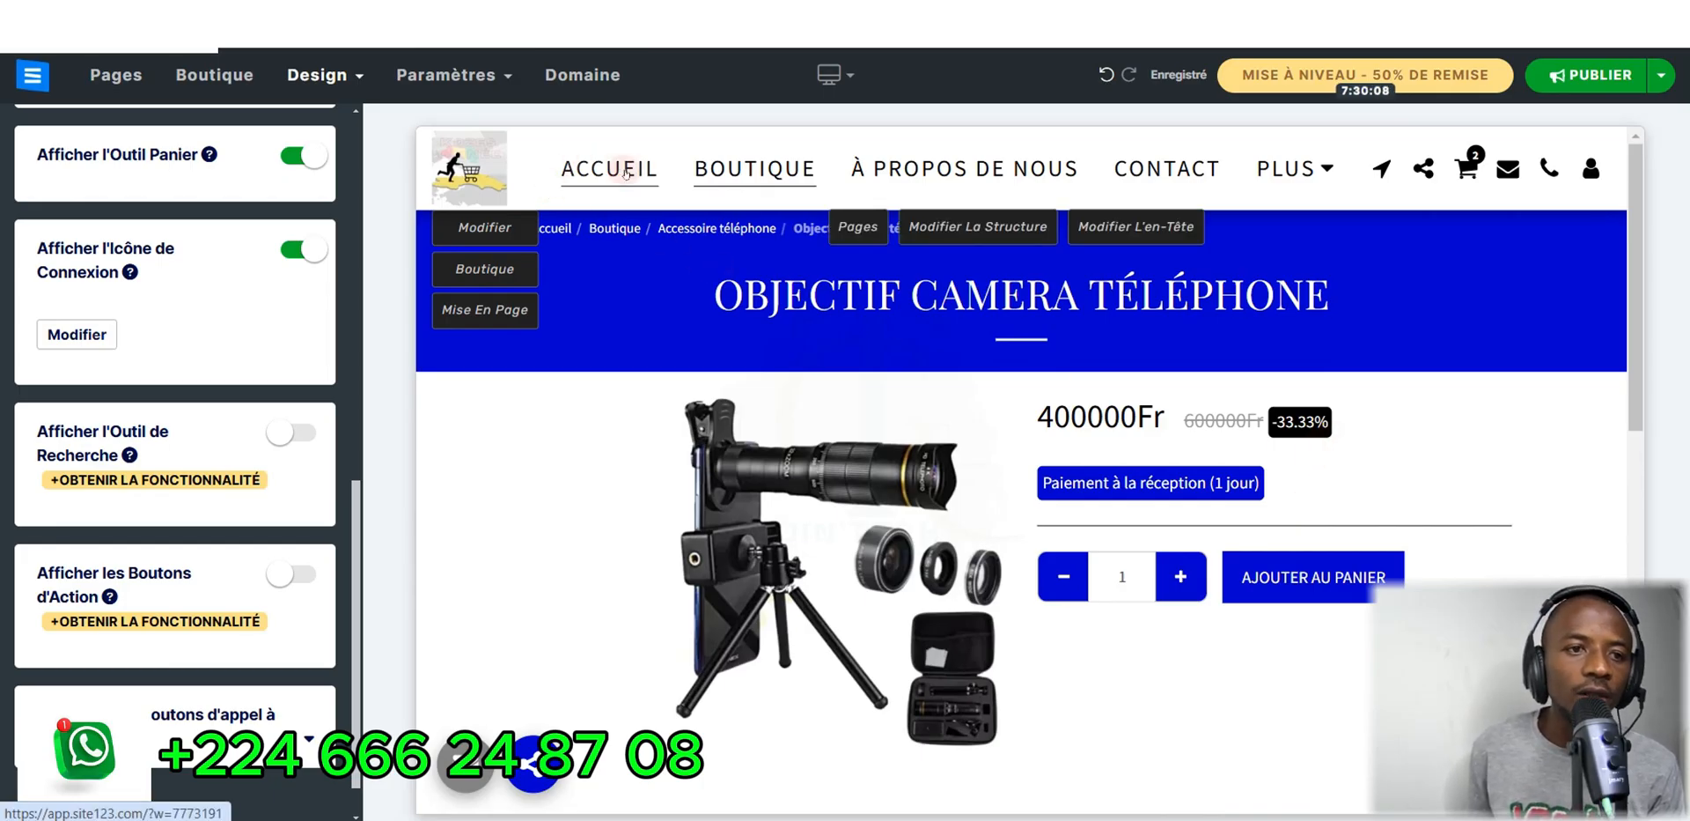
- Return to the Boutique listing and look through its products down to the categories section
left_click(740, 178)
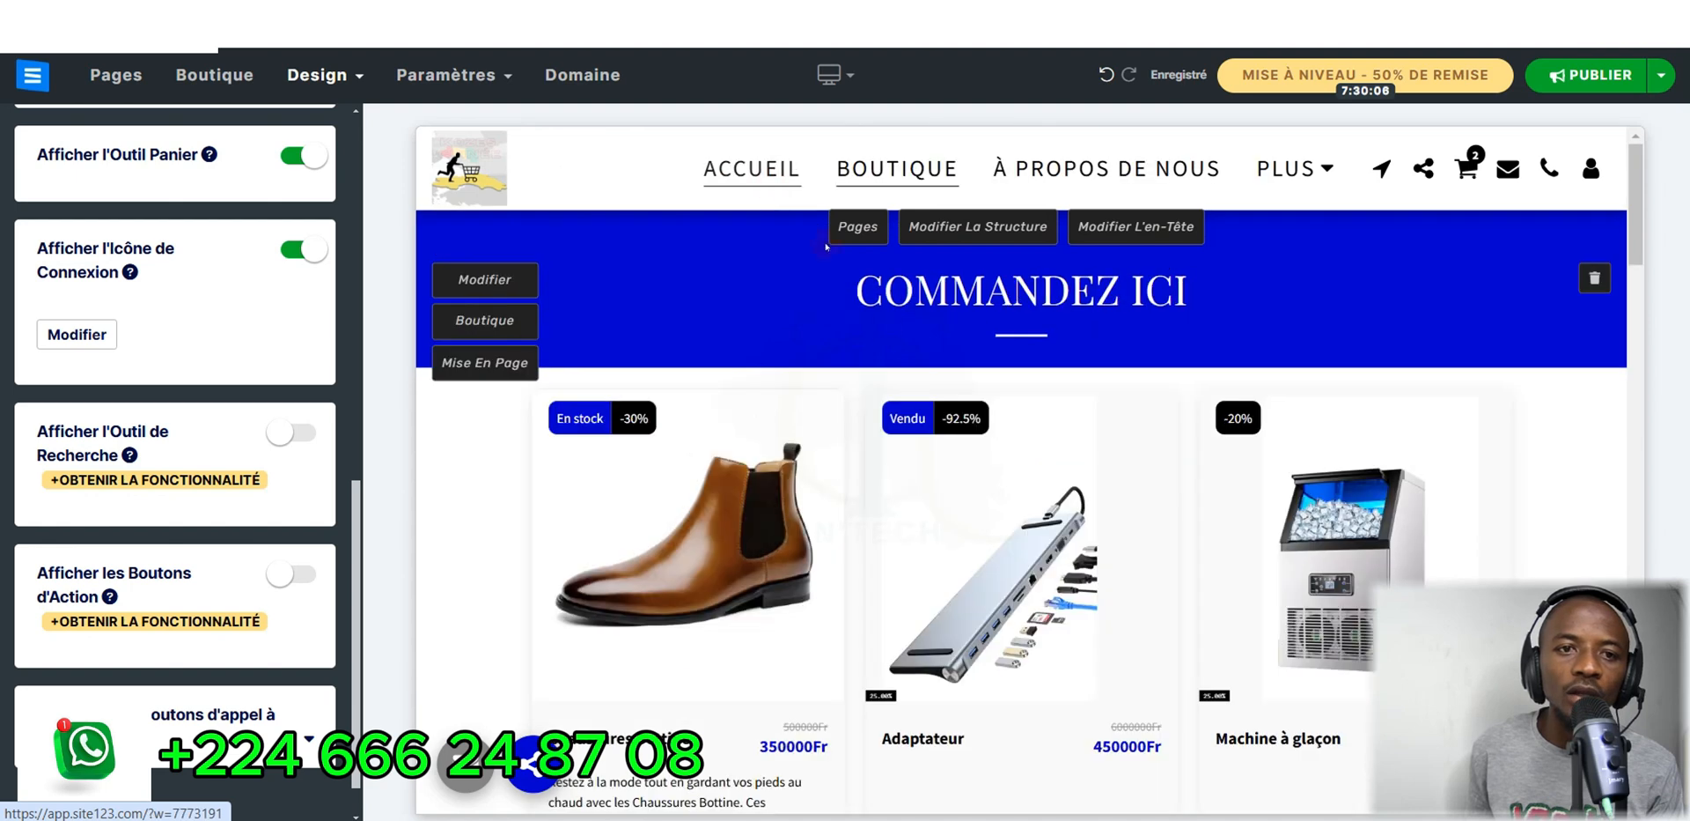
scroll(1006, 518, "down", 5)
scroll(1006, 518, "down", 3)
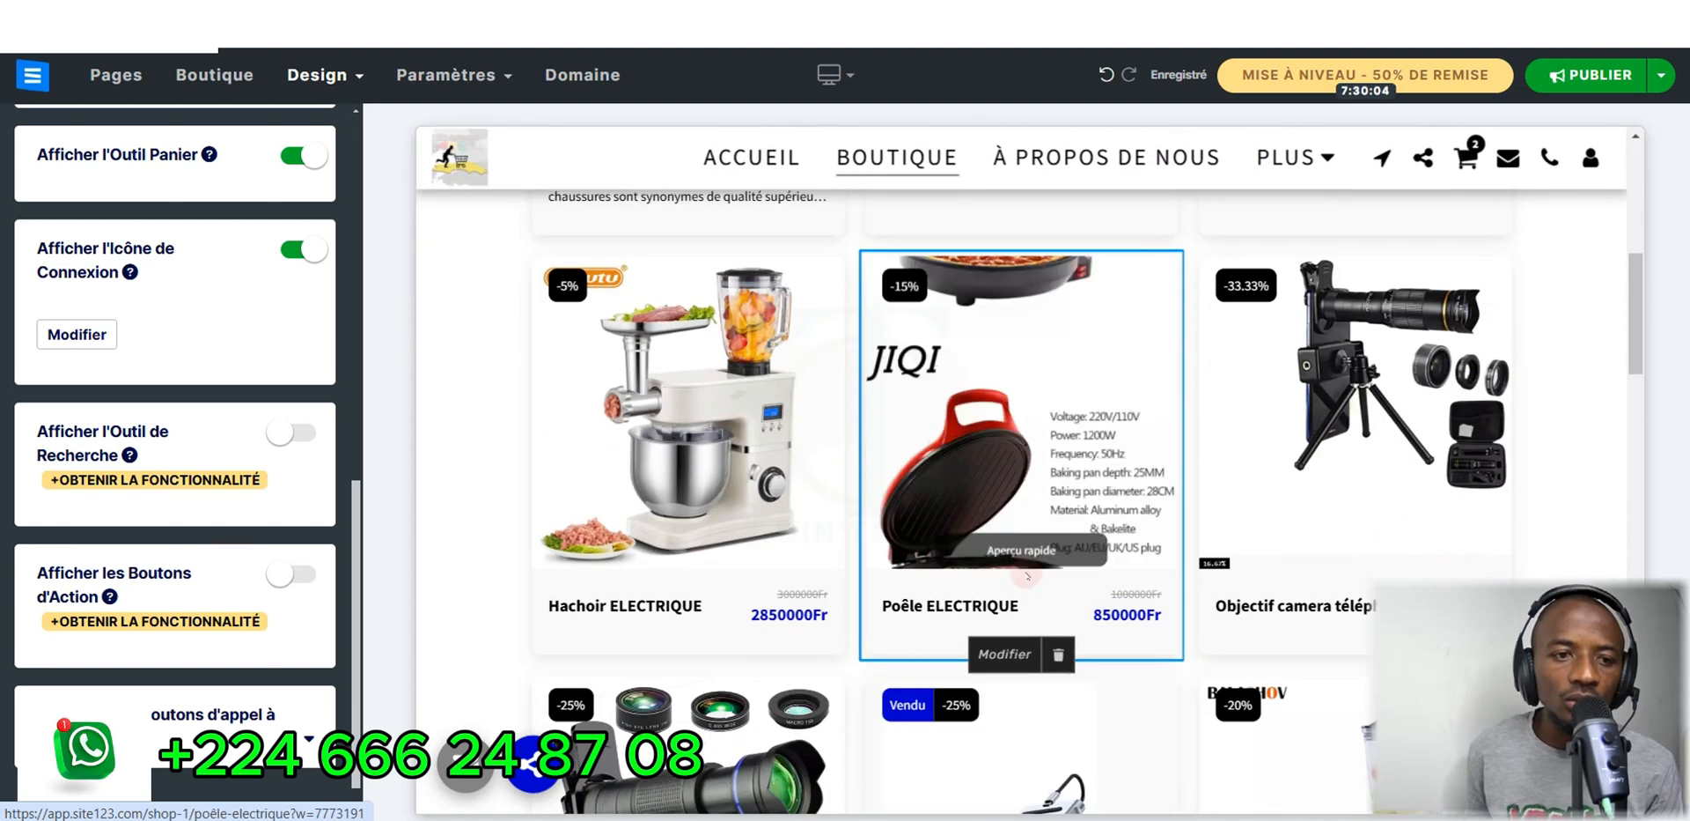
scroll(1041, 591, "down", 1)
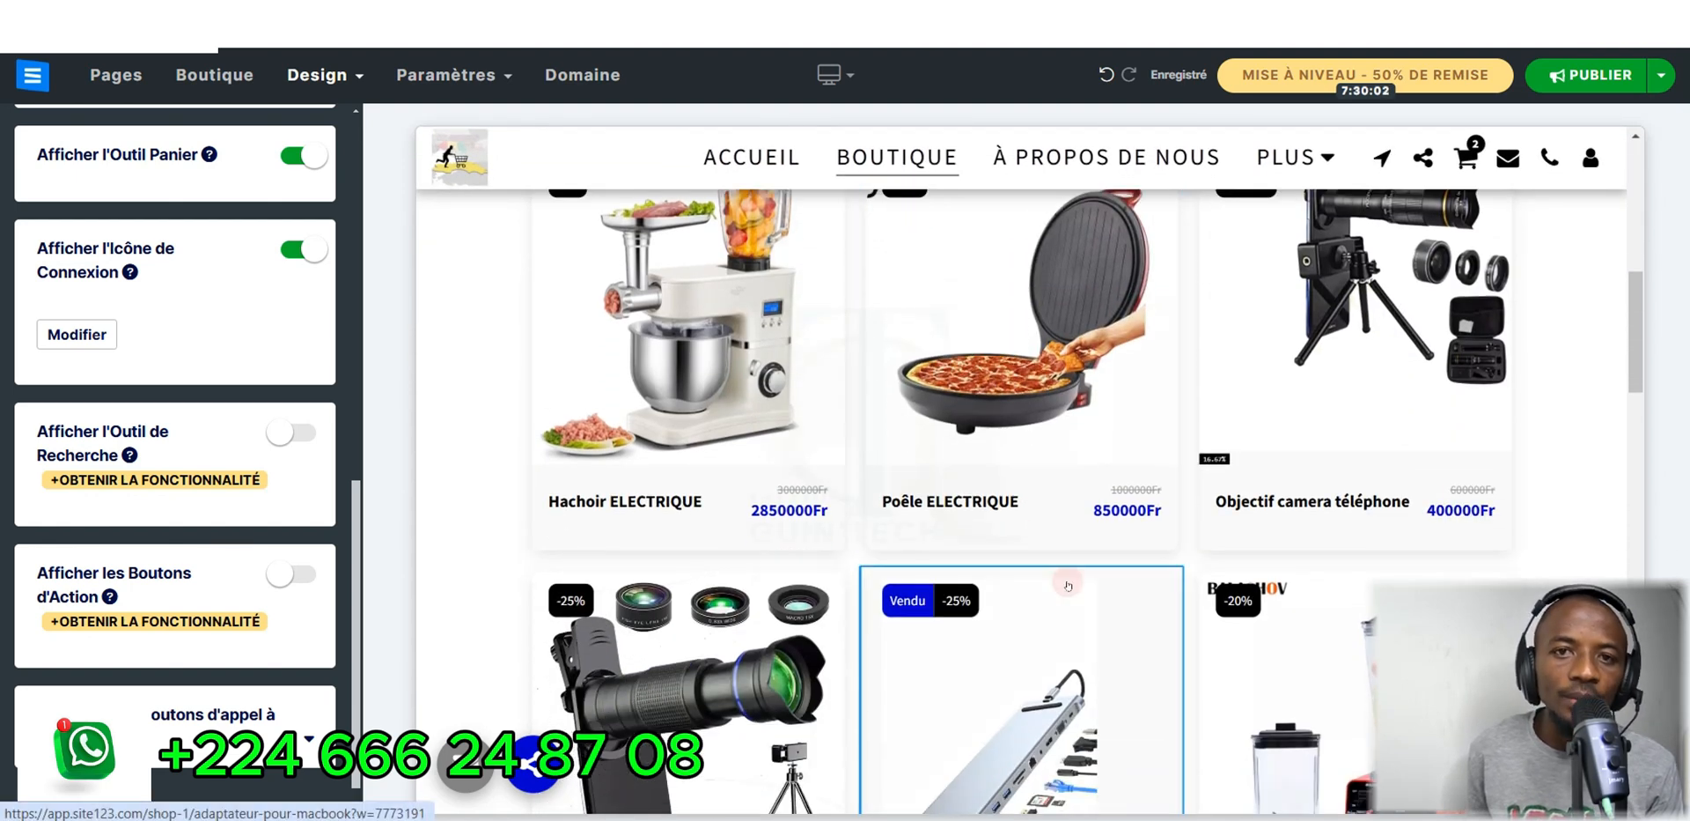
scroll(1068, 585, "down", 10)
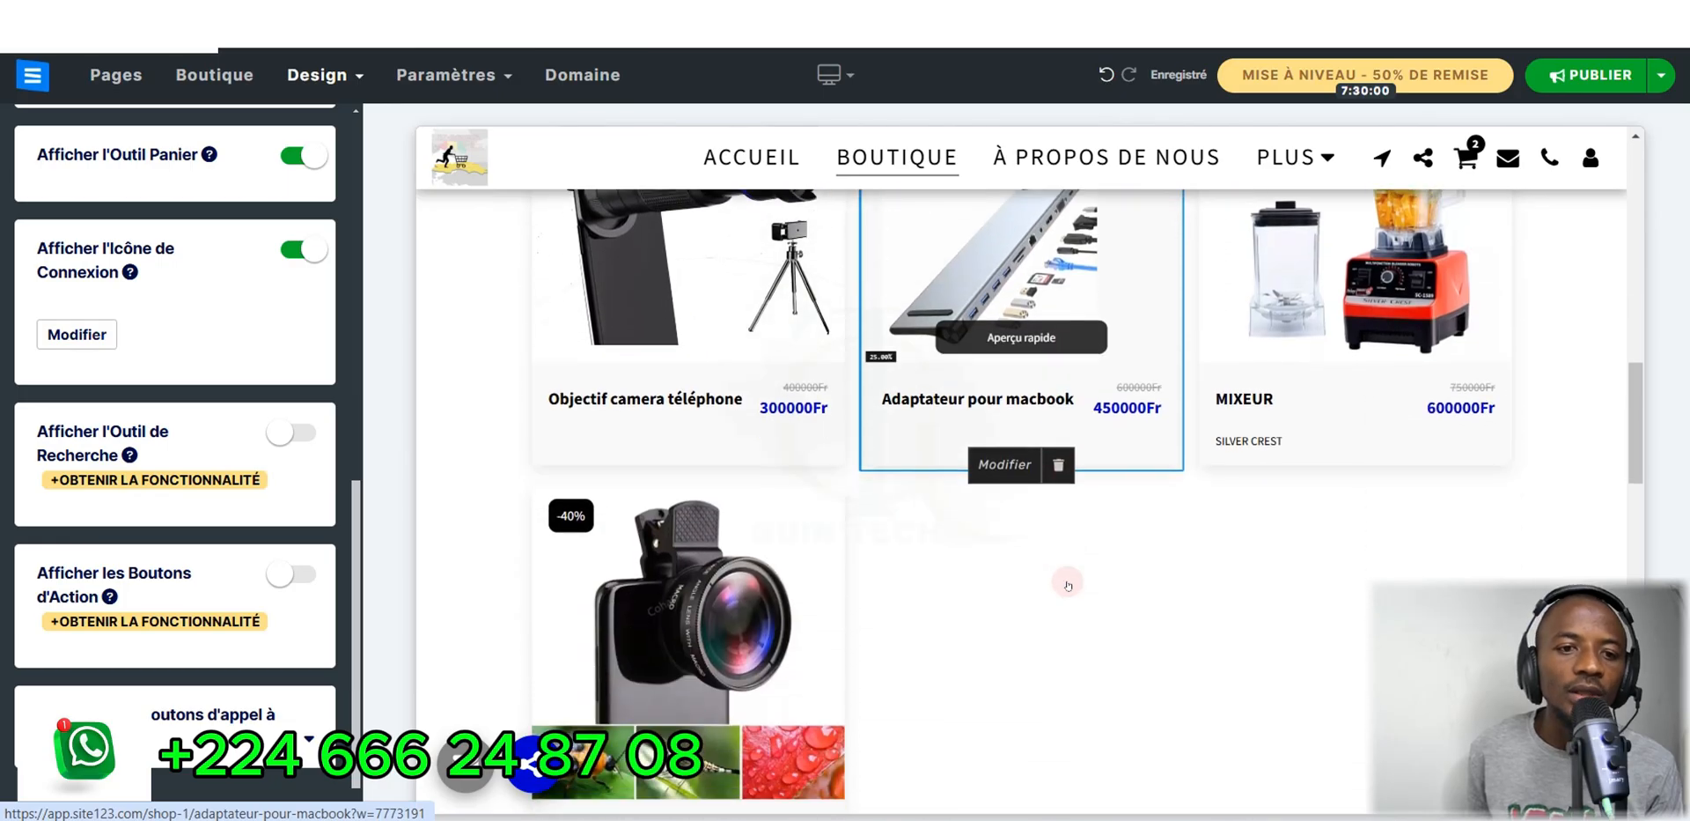
scroll(1068, 585, "down", 1)
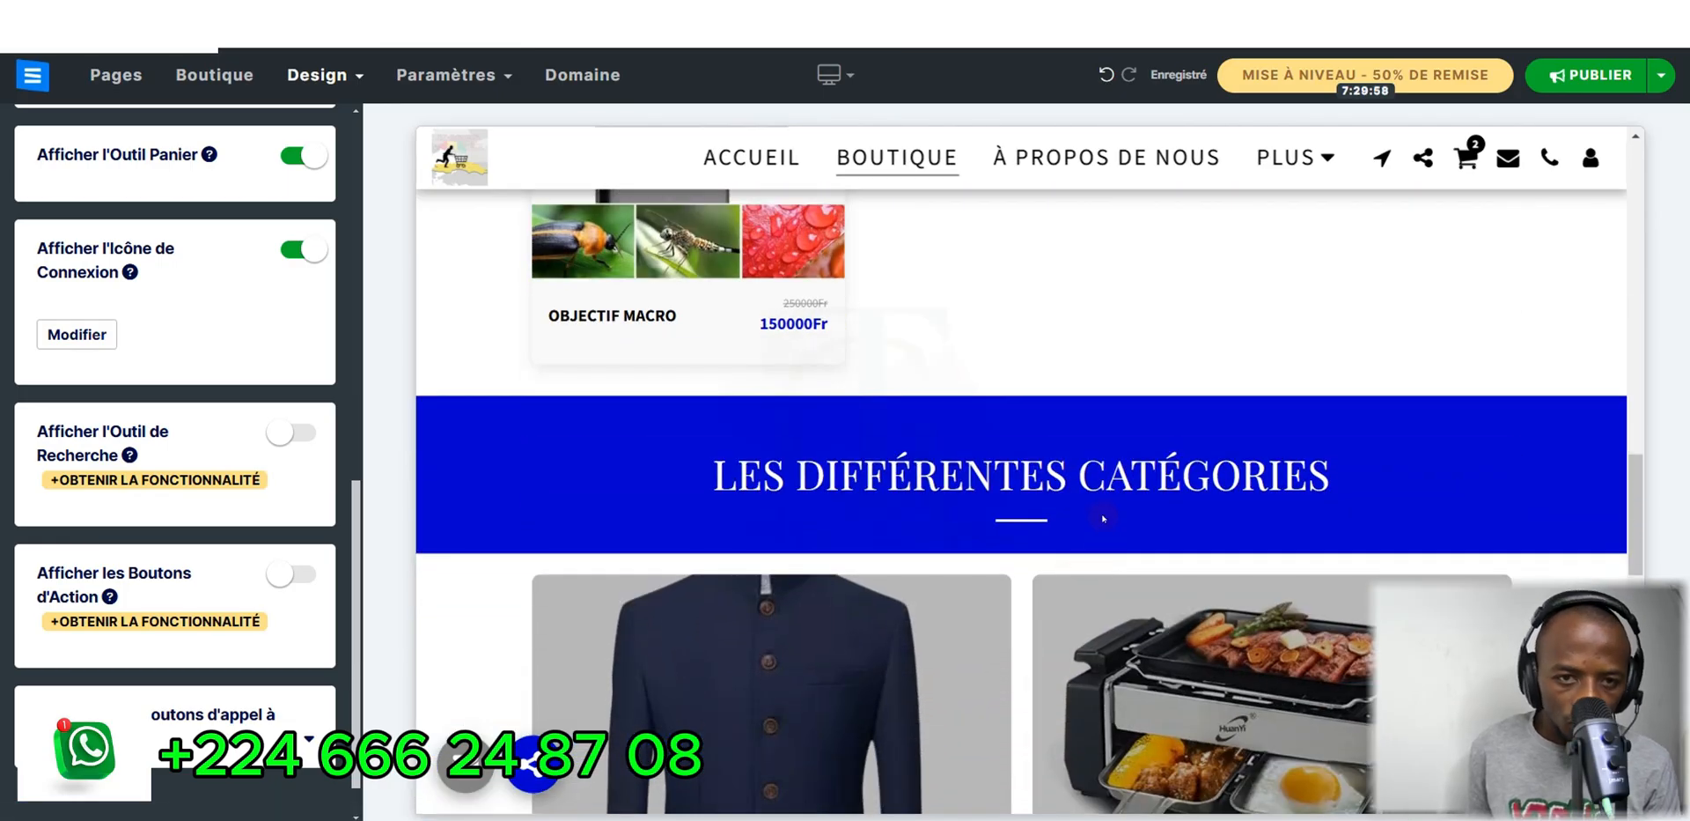
- Look over the Les différentes catégories section and open the Vêtement category
scroll(1083, 568, "down", 3)
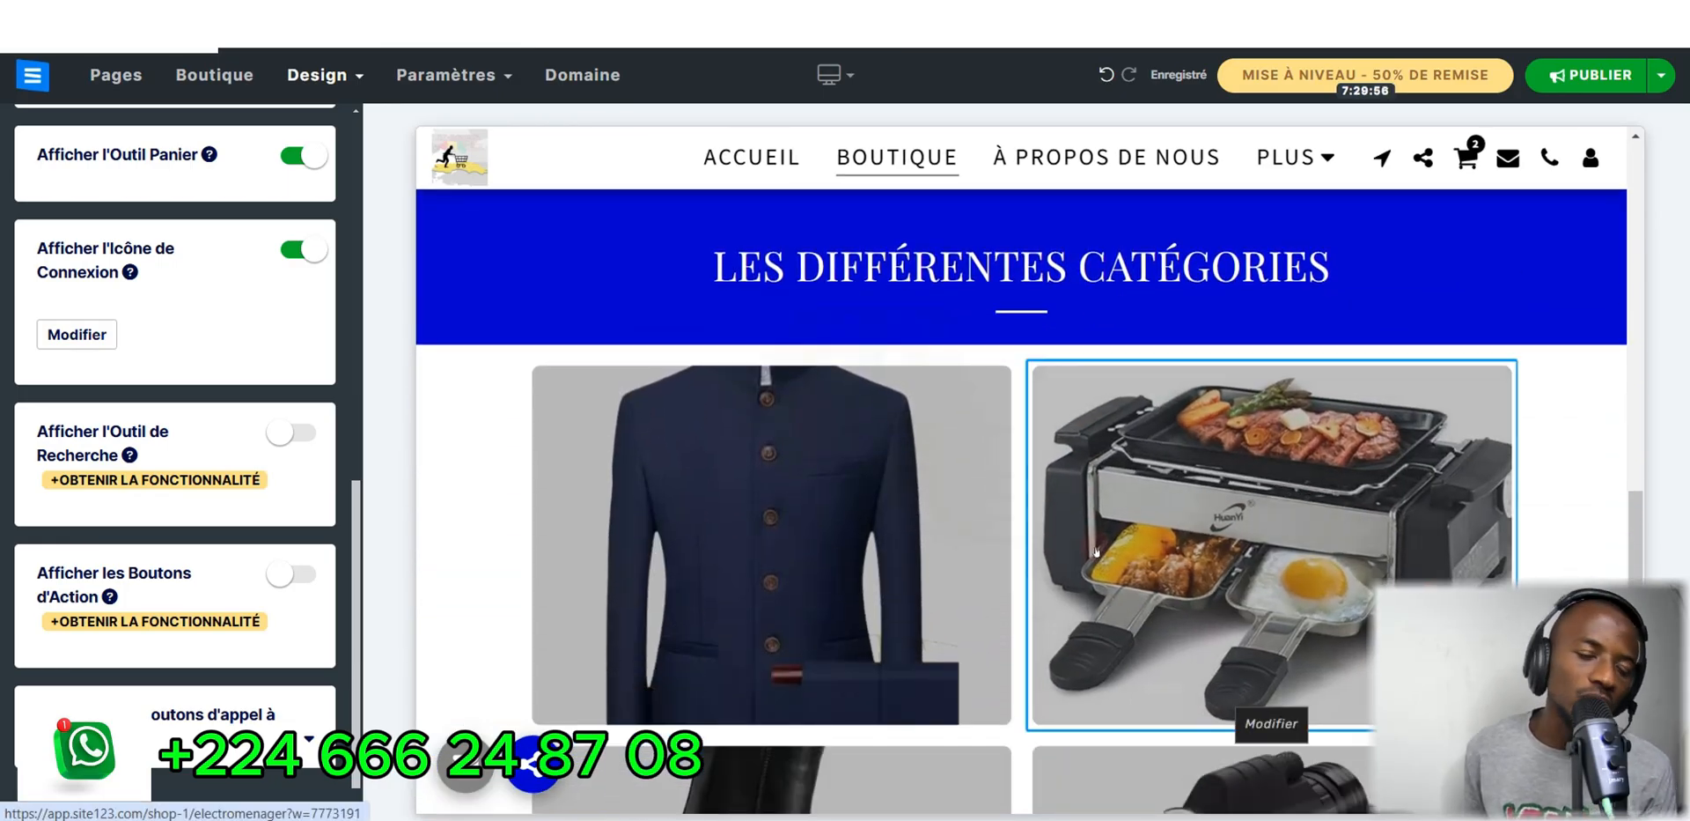
scroll(1095, 551, "up", 1)
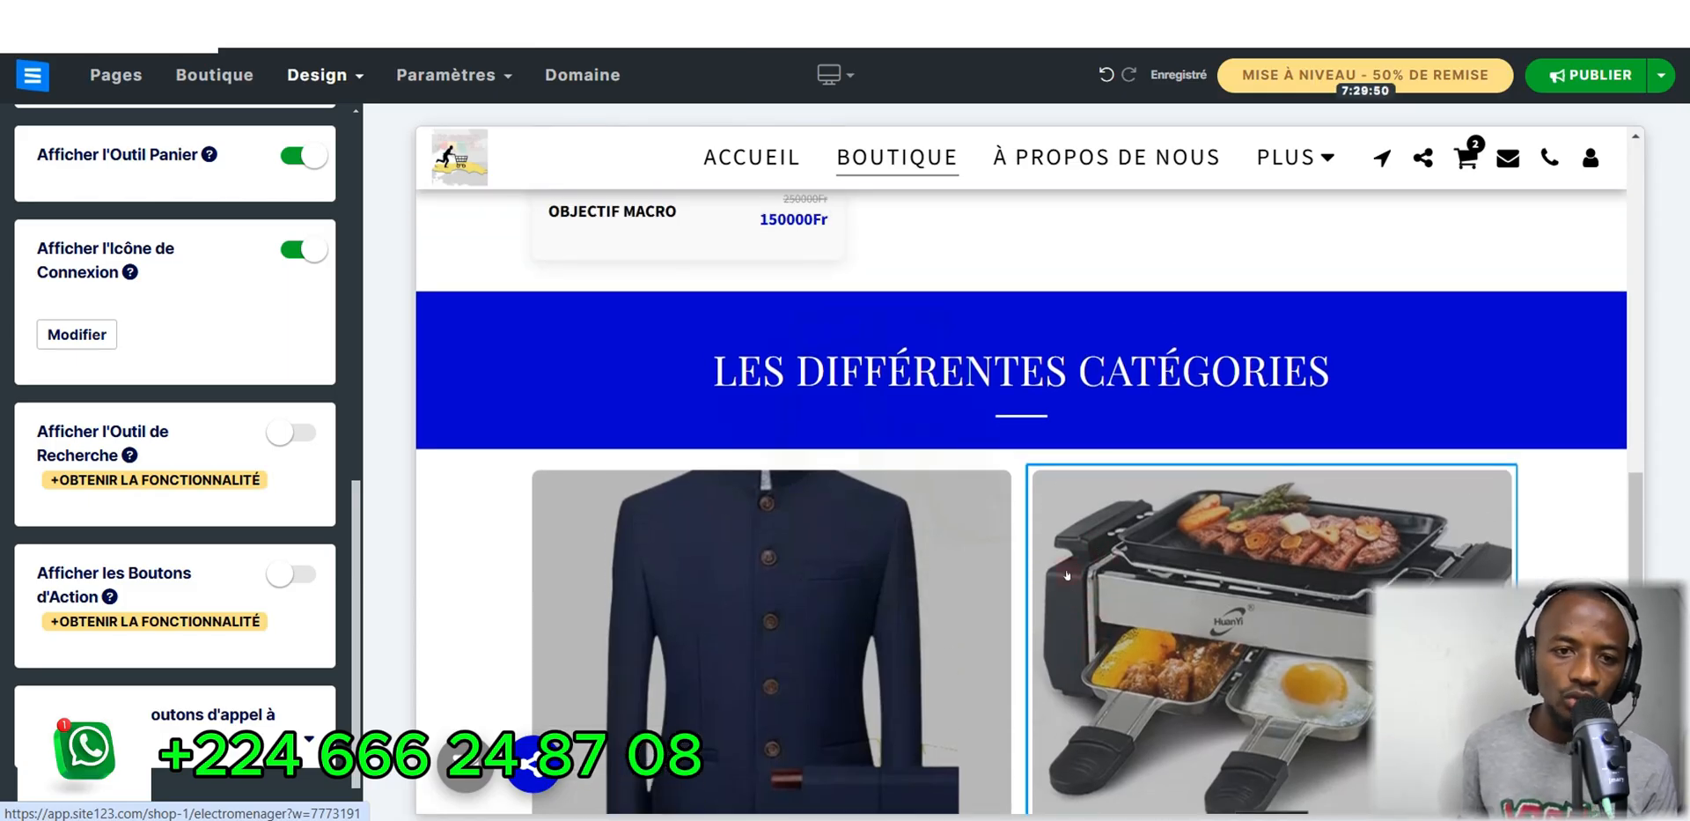
scroll(1068, 574, "down", 1)
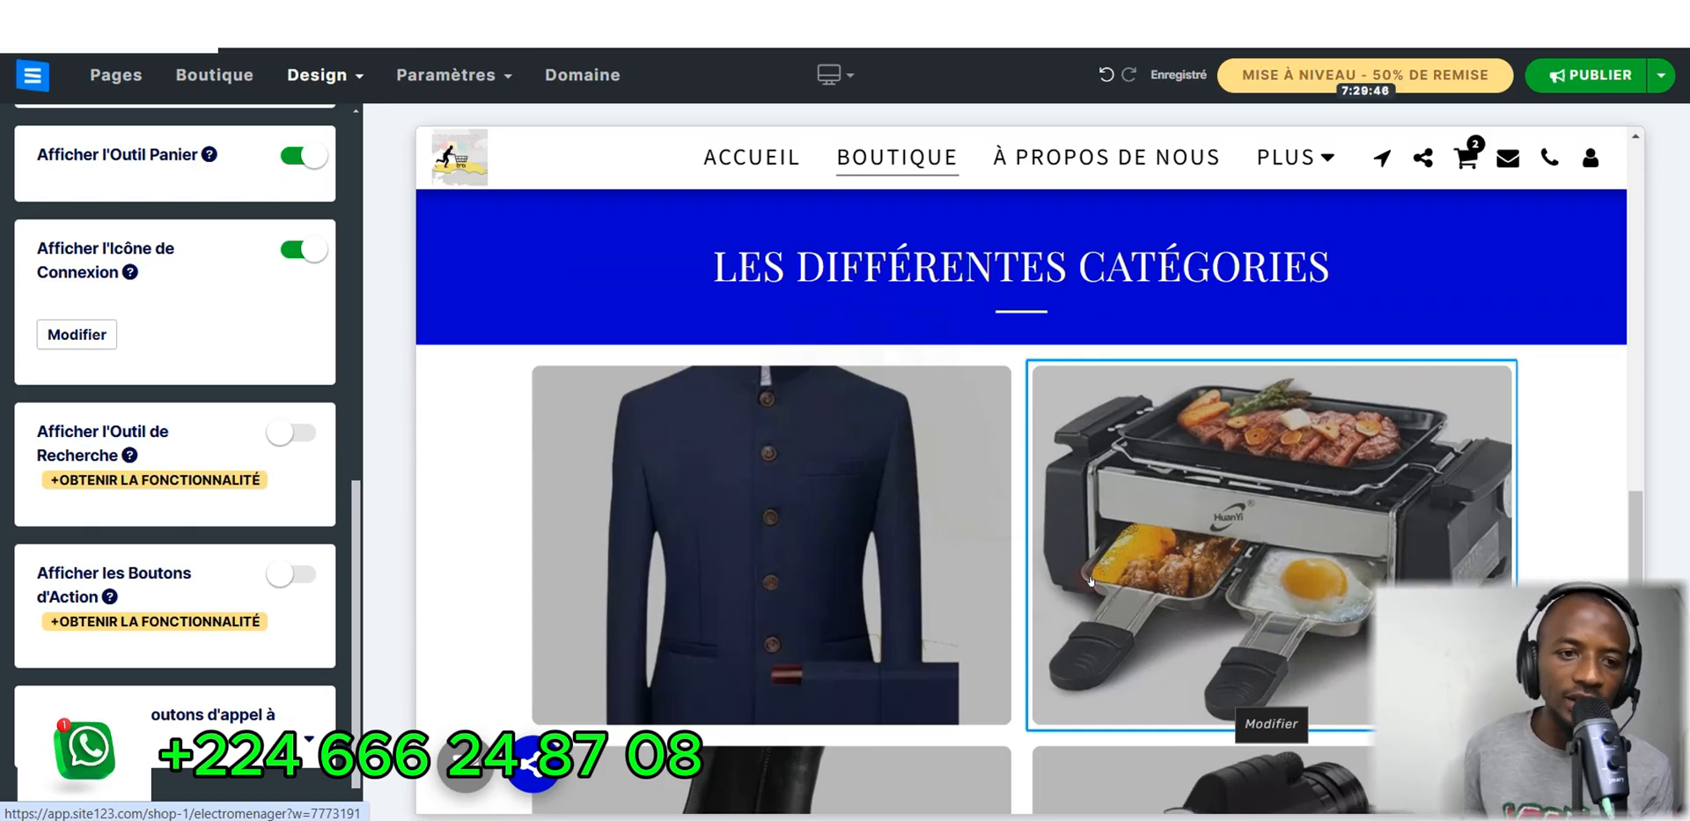
scroll(818, 585, "up", 1)
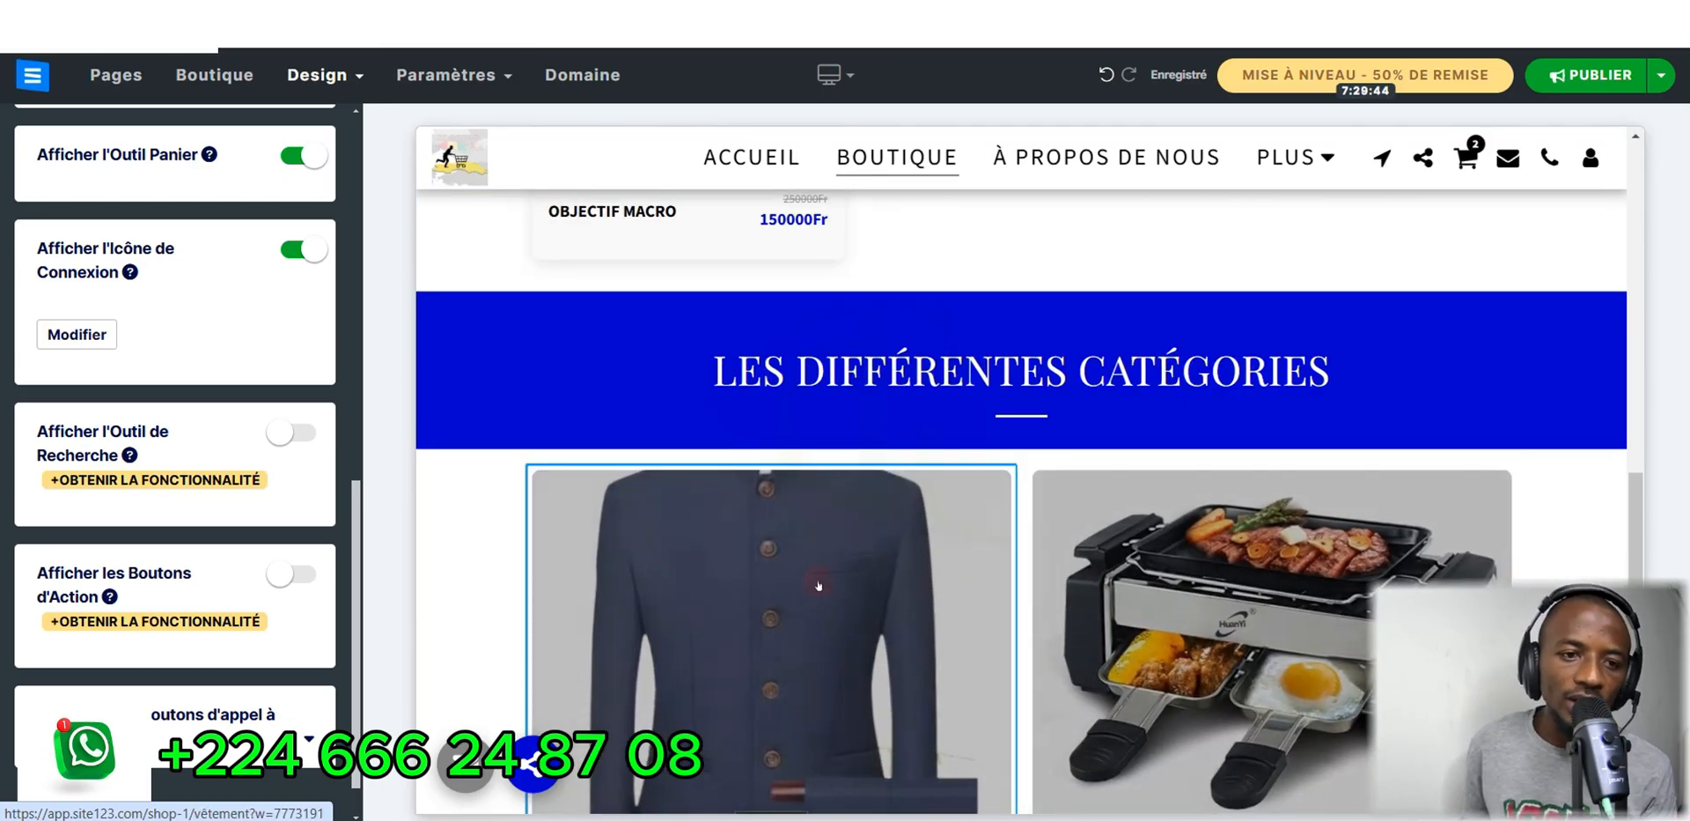
scroll(815, 591, "down", 1)
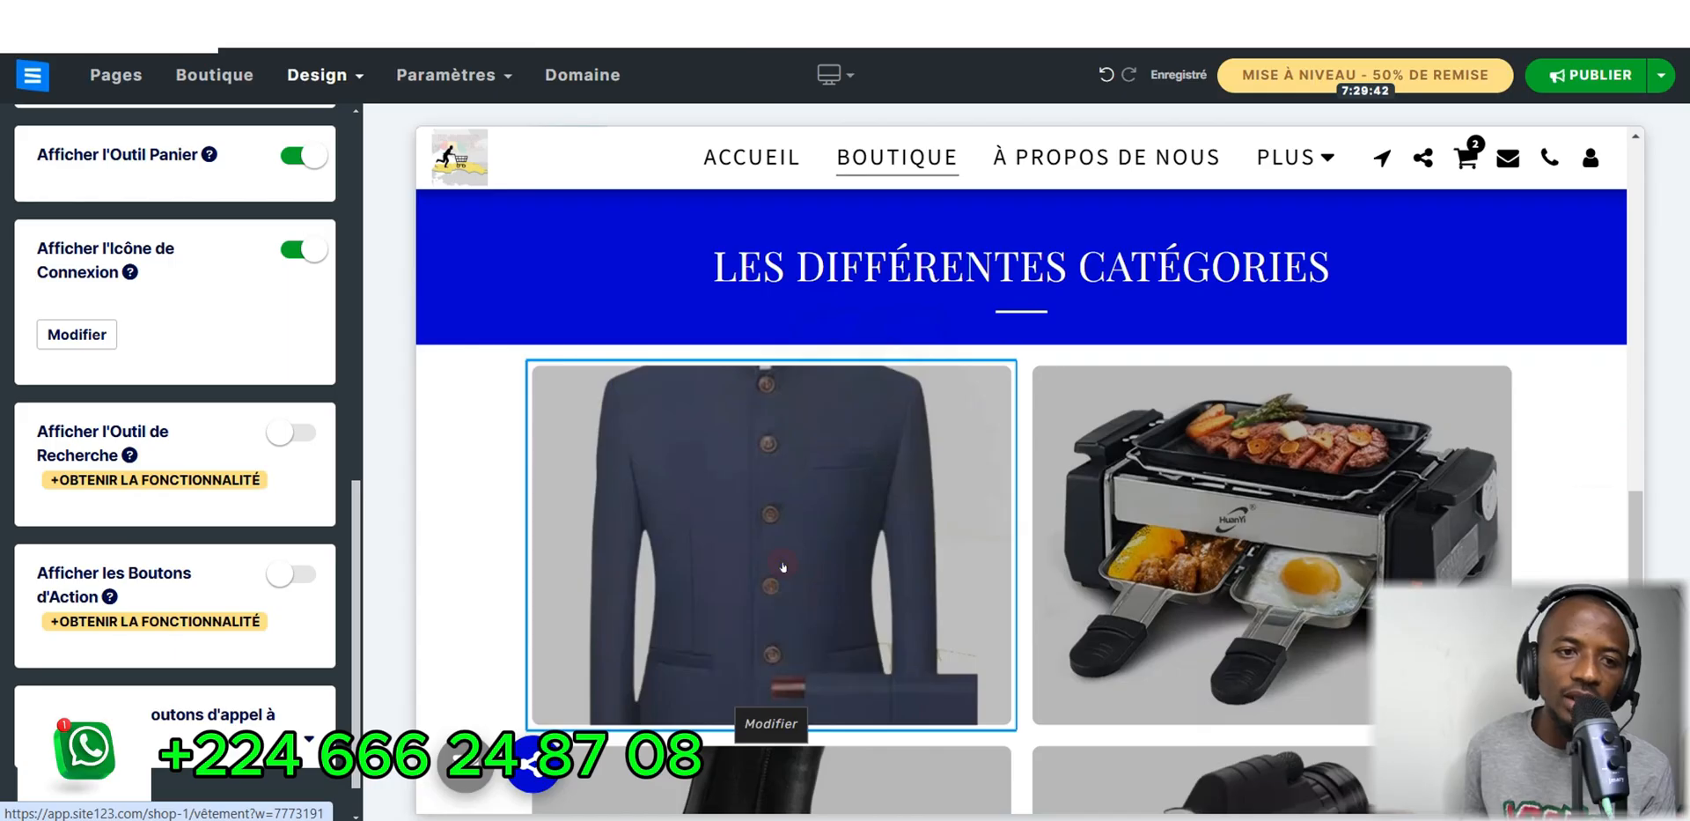
left_click(783, 566)
- Review the Vêtement category's filters and products, and open the Costume ABACOST
scroll(1233, 648, "down", 3)
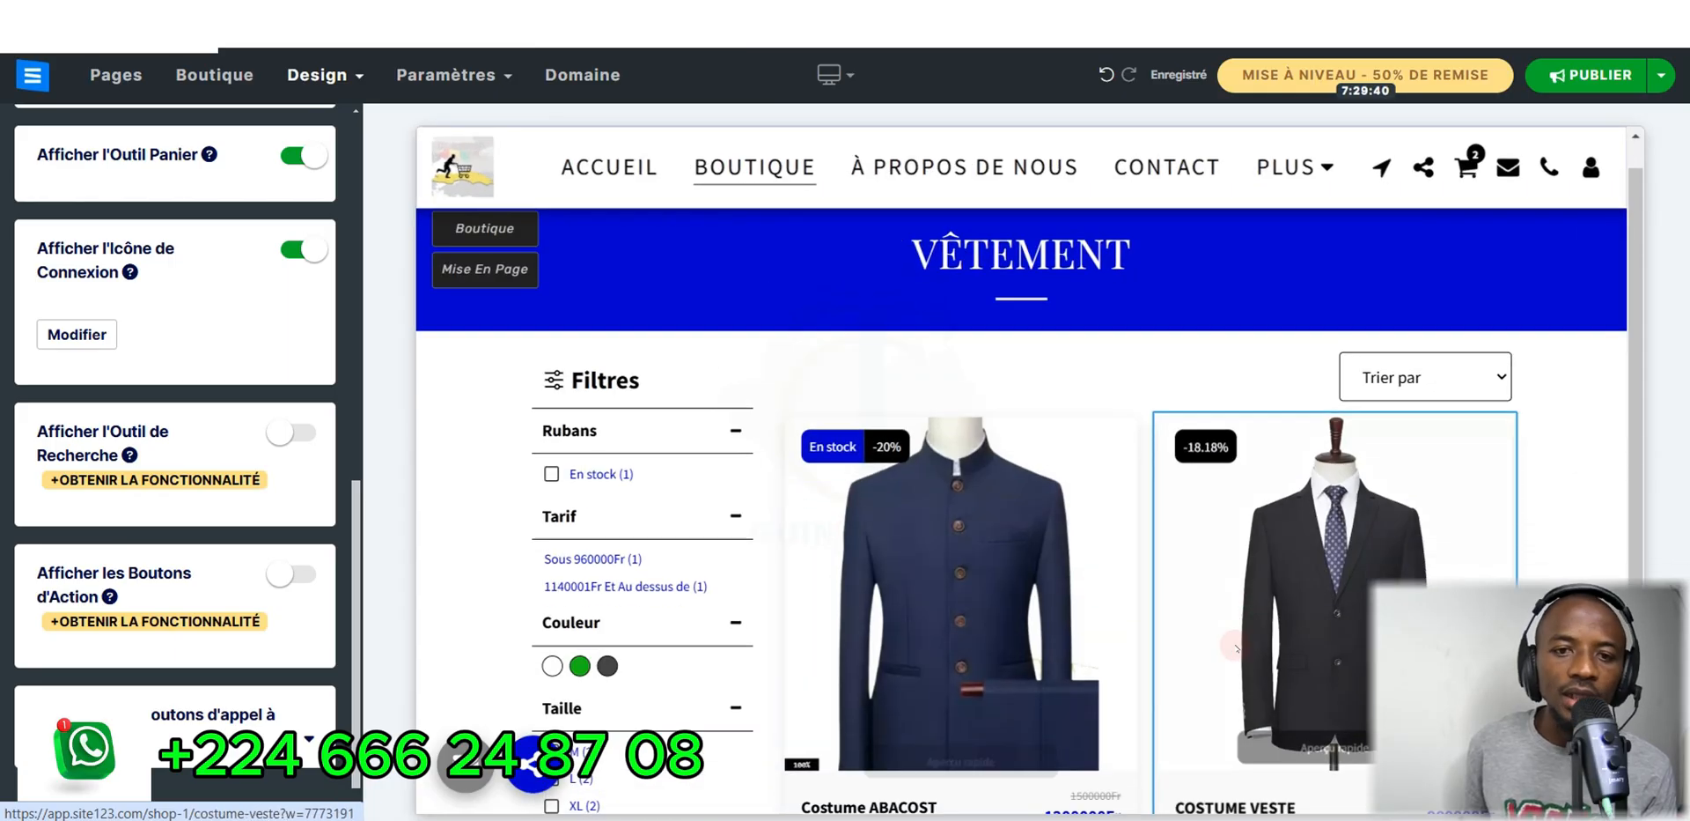
scroll(1236, 648, "up", 4)
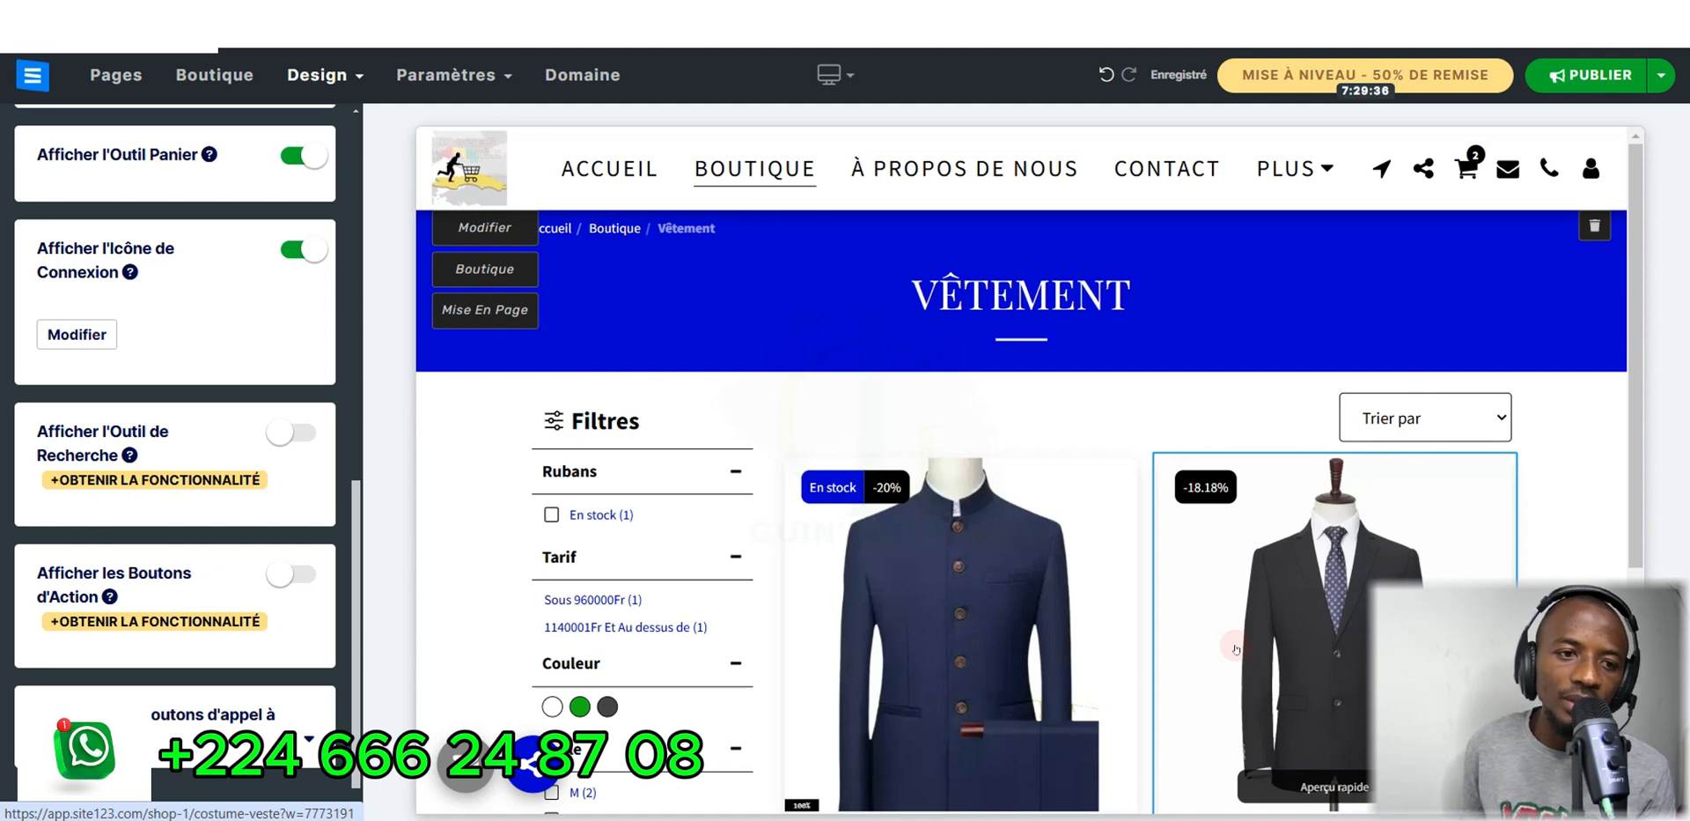
scroll(1236, 648, "down", 4)
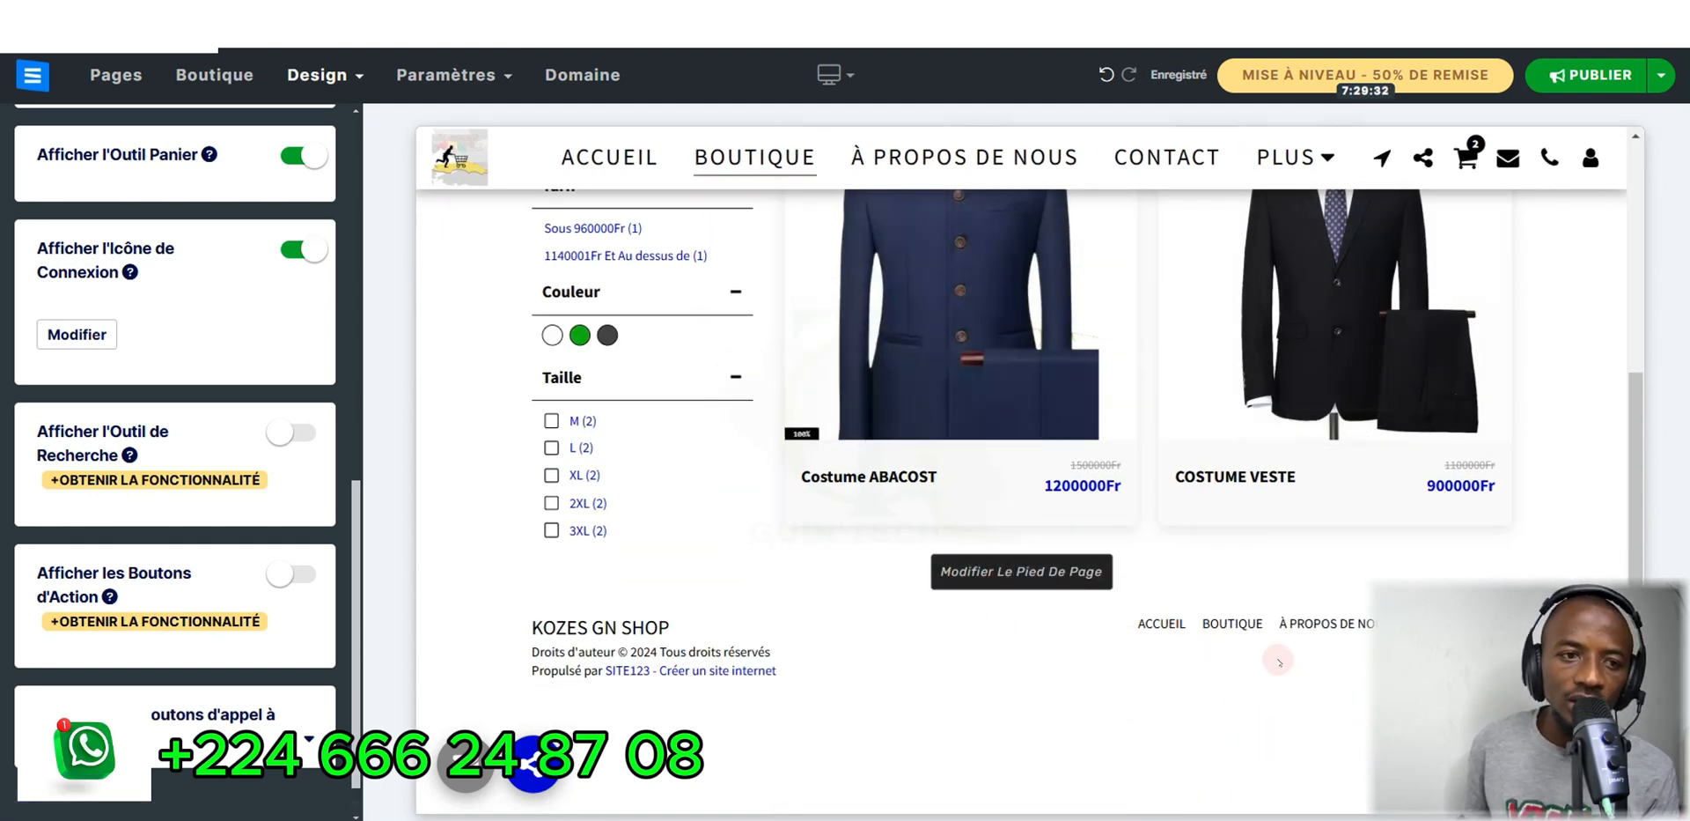
scroll(1216, 622, "up", 4)
scroll(1218, 621, "down", 2)
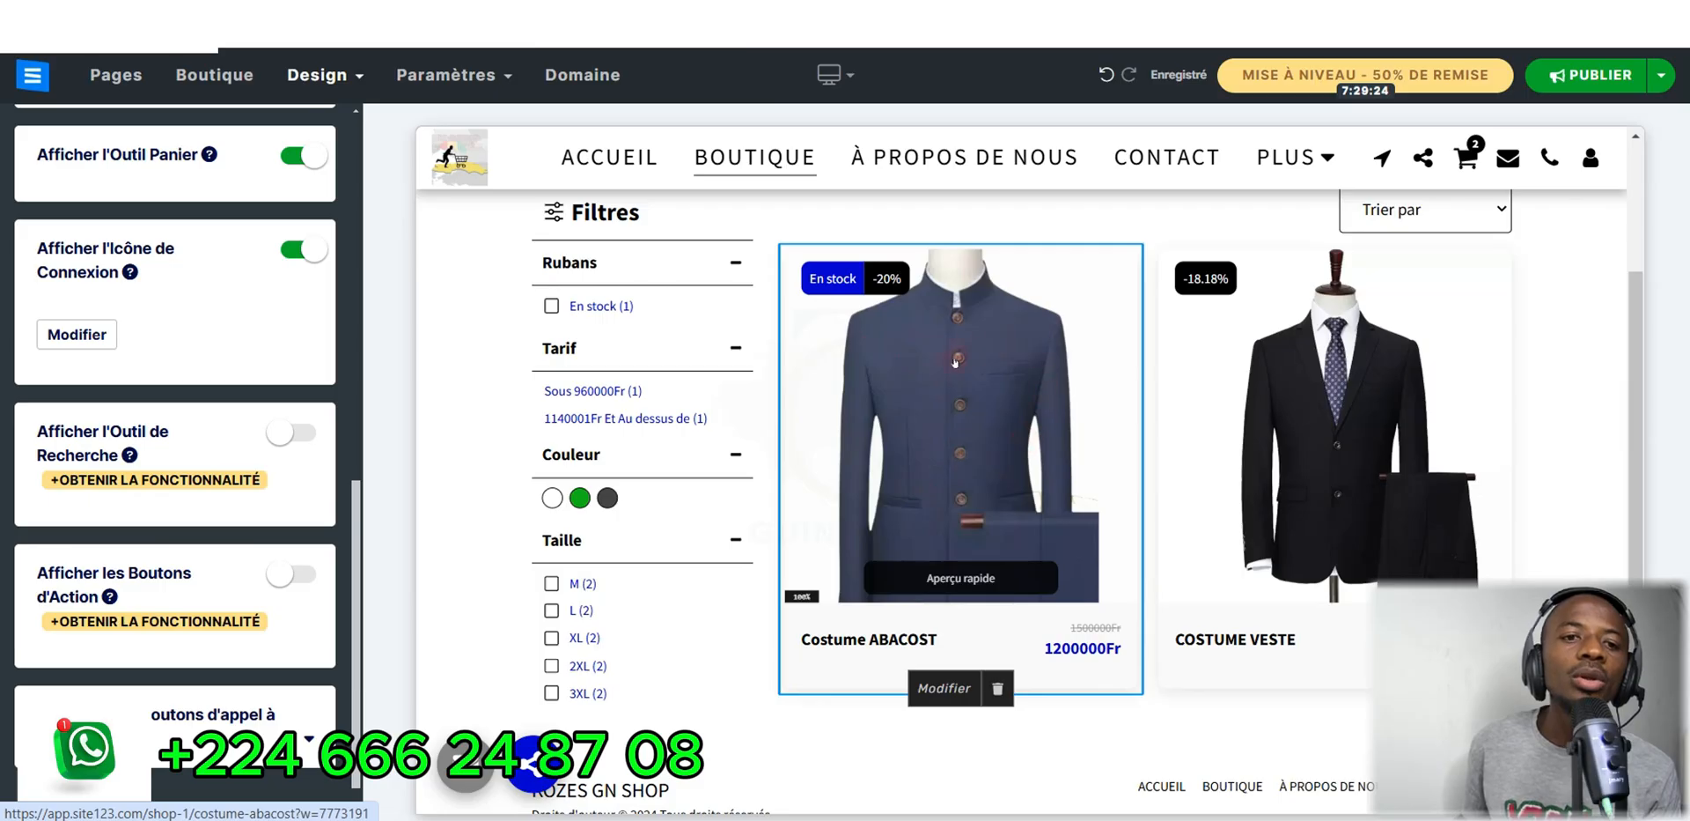
left_click(957, 418)
- Try each Taille option of the Costume ABACOST from M to 3XL and settle on L
scroll(1337, 541, "down", 2)
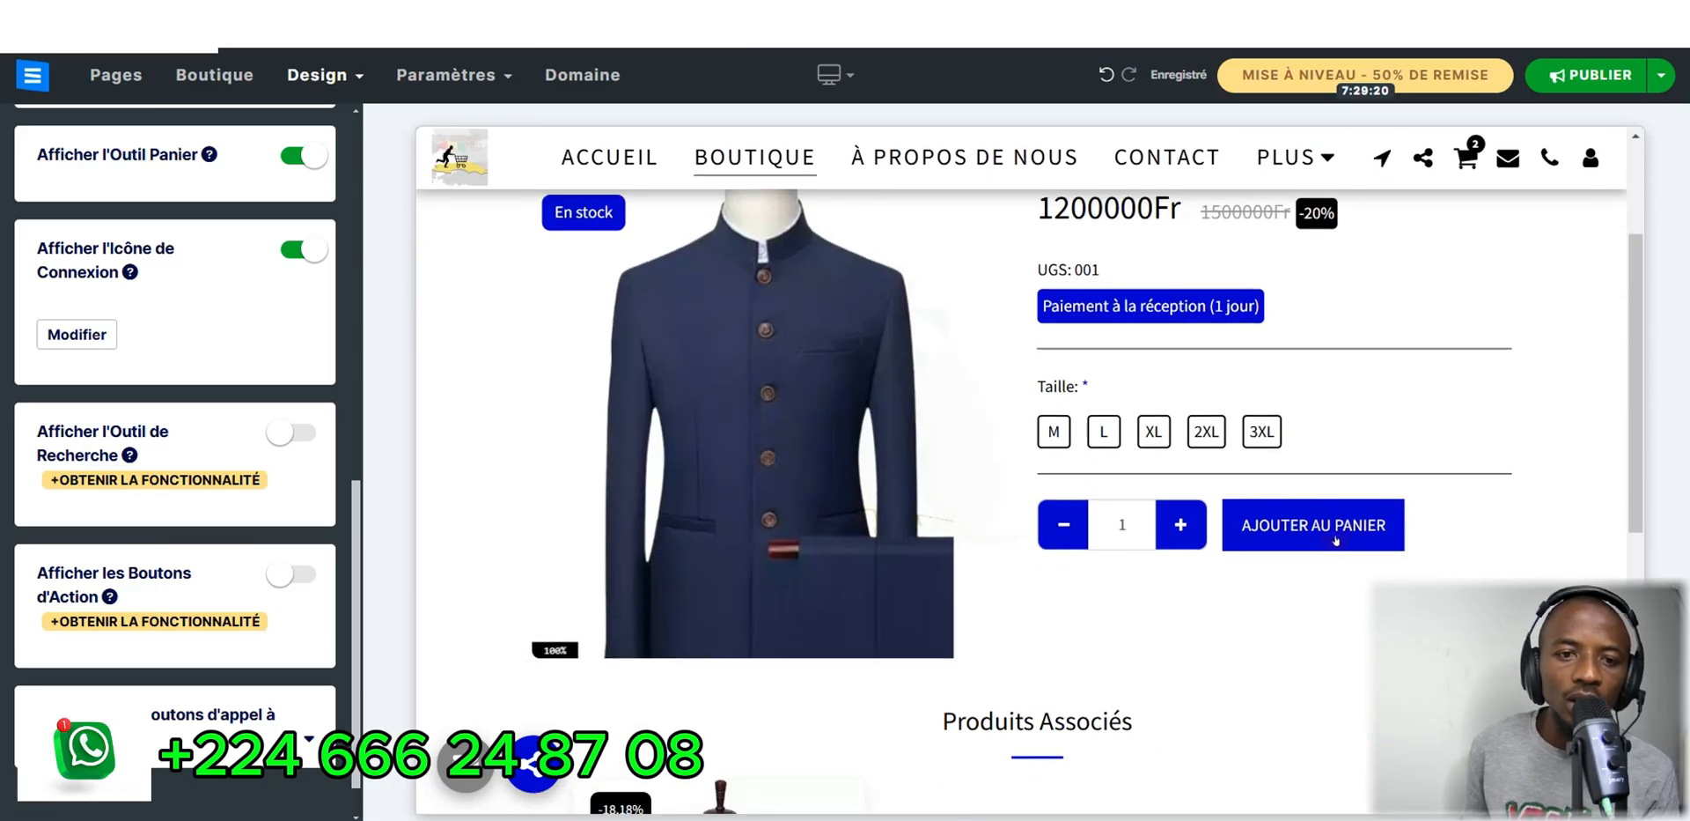
left_click(1059, 445)
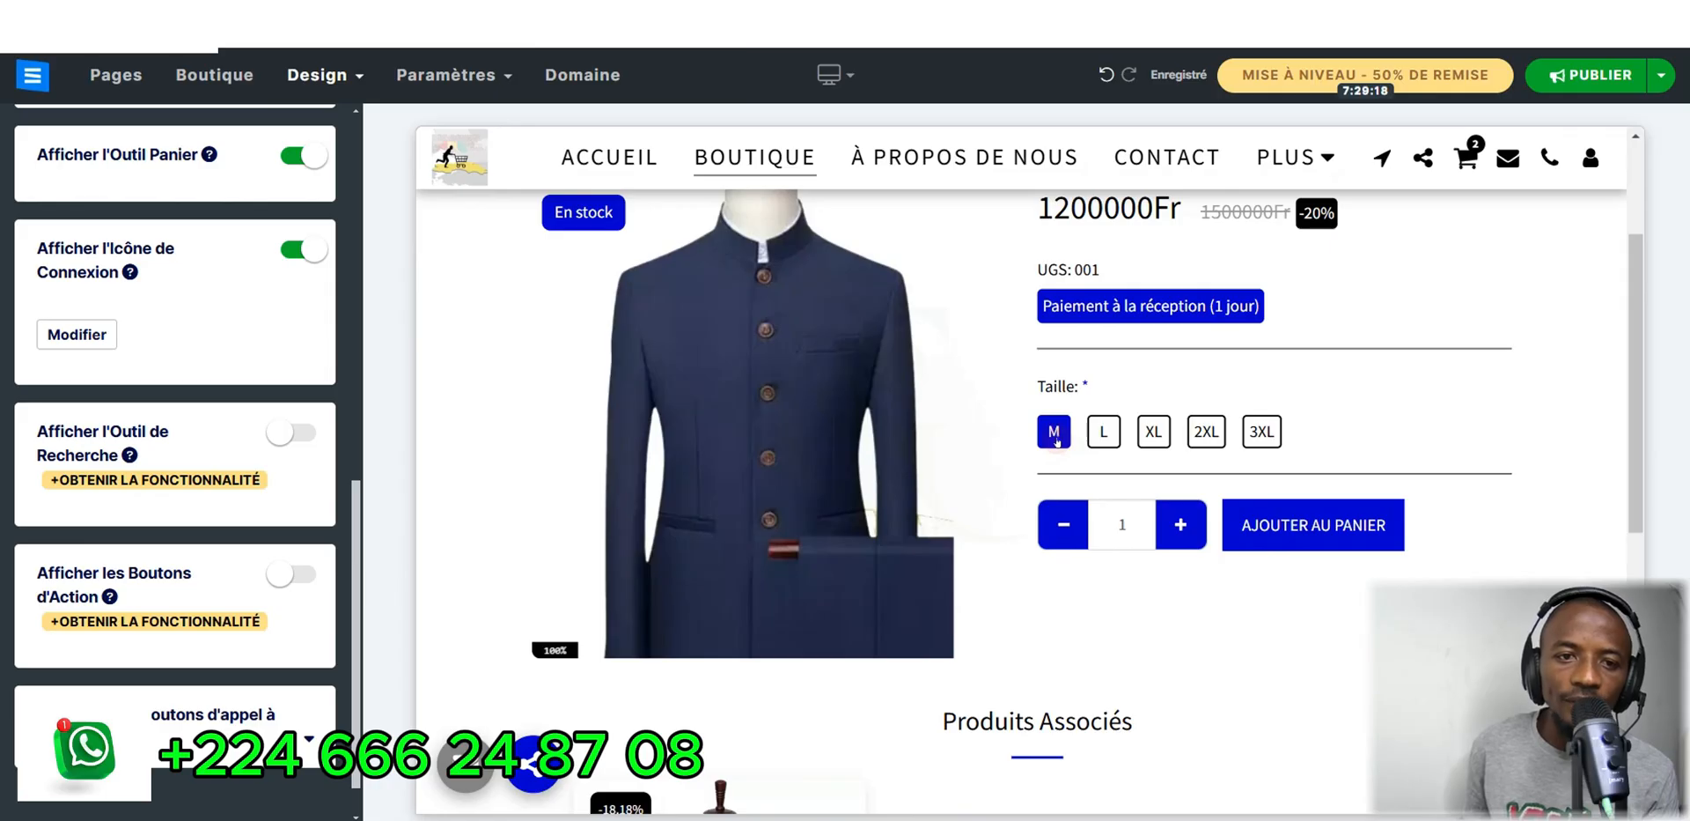
left_click(1104, 433)
left_click(1157, 435)
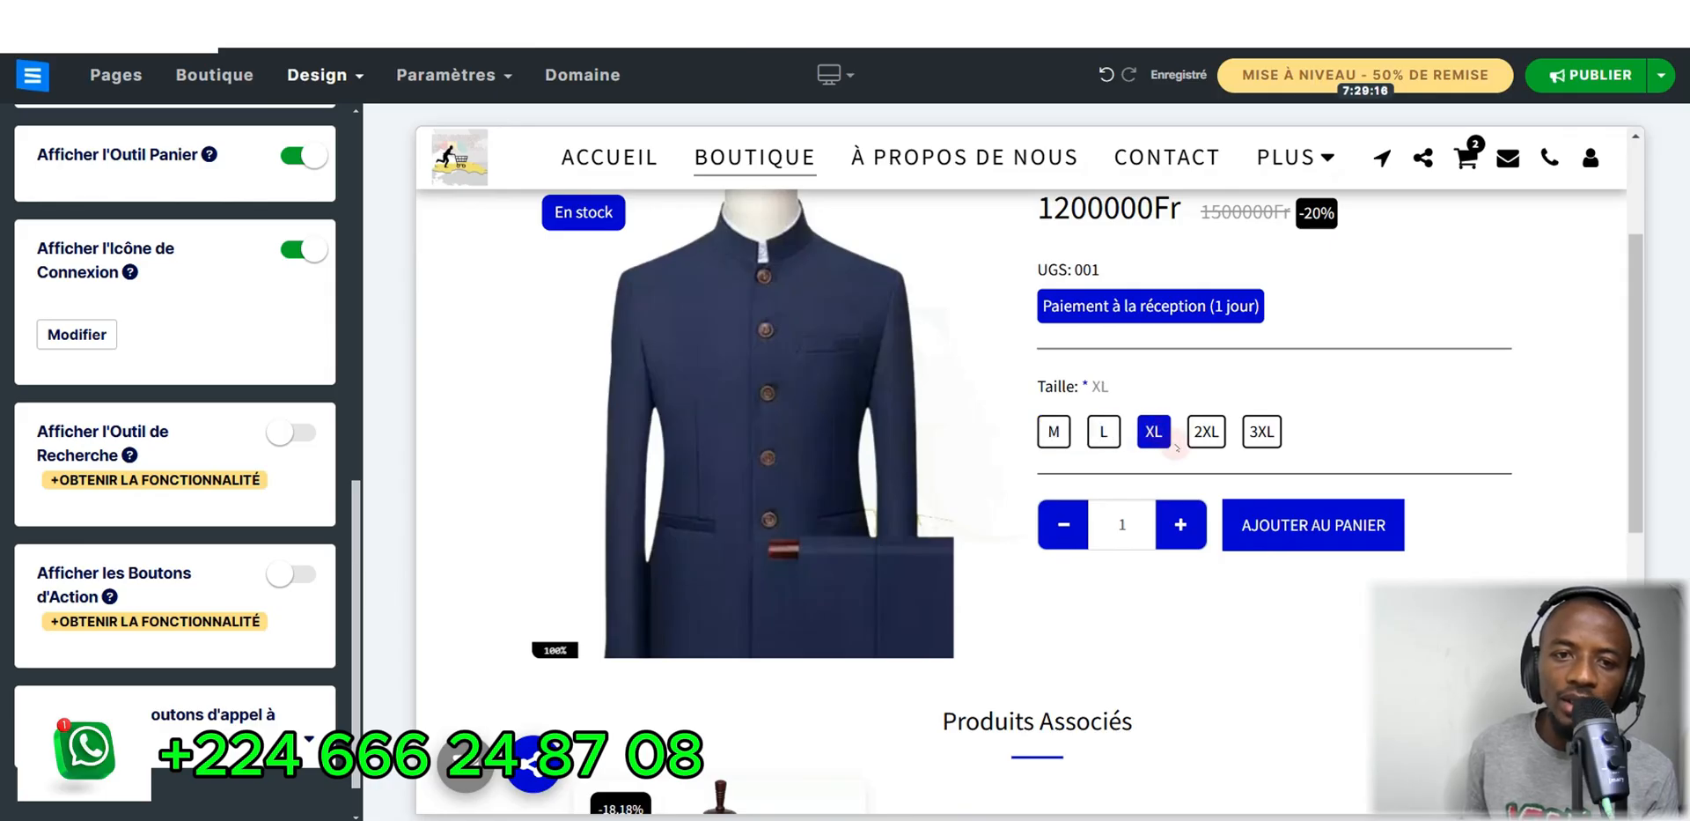
left_click(1206, 432)
left_click(1262, 432)
left_click(1059, 429)
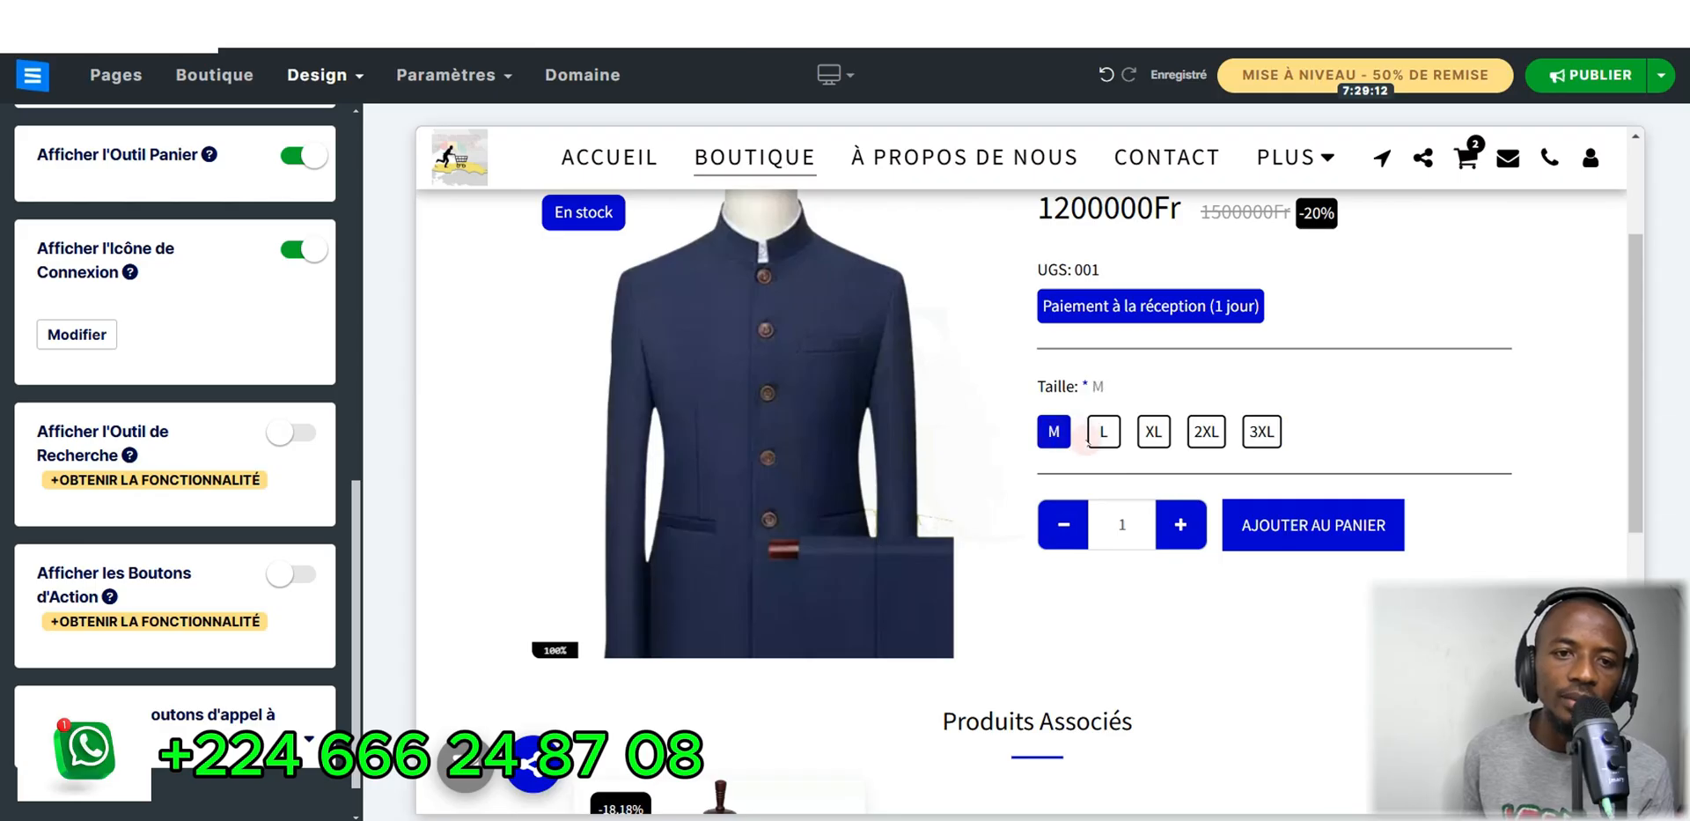
left_click(1103, 433)
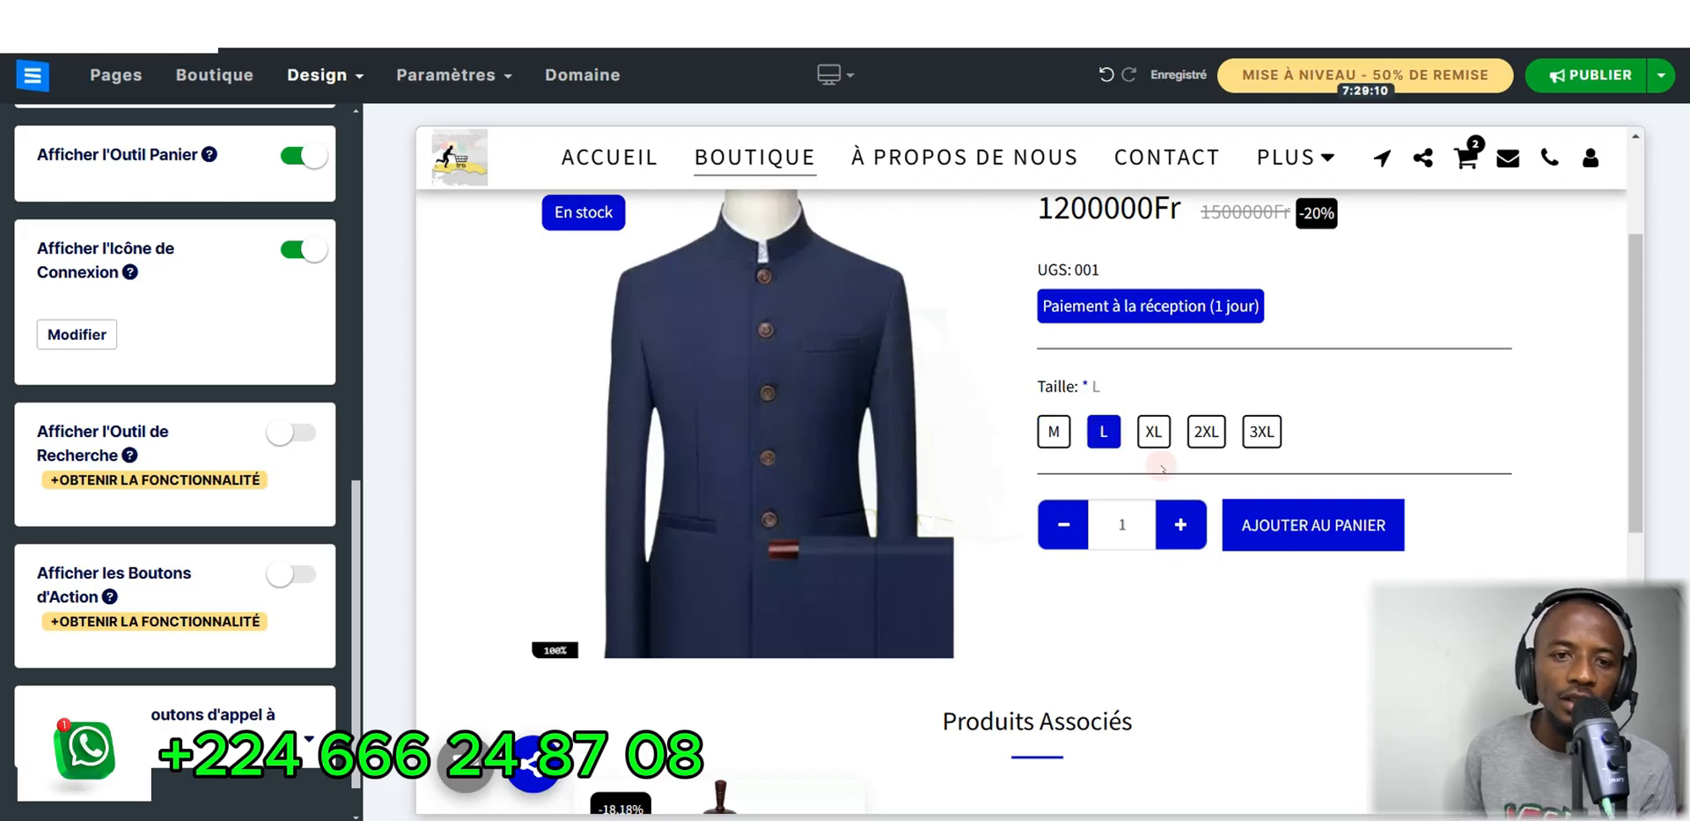
- Try to raise the Costume ABACOST quantity above 1 to test its purchase limit
left_click(1180, 528)
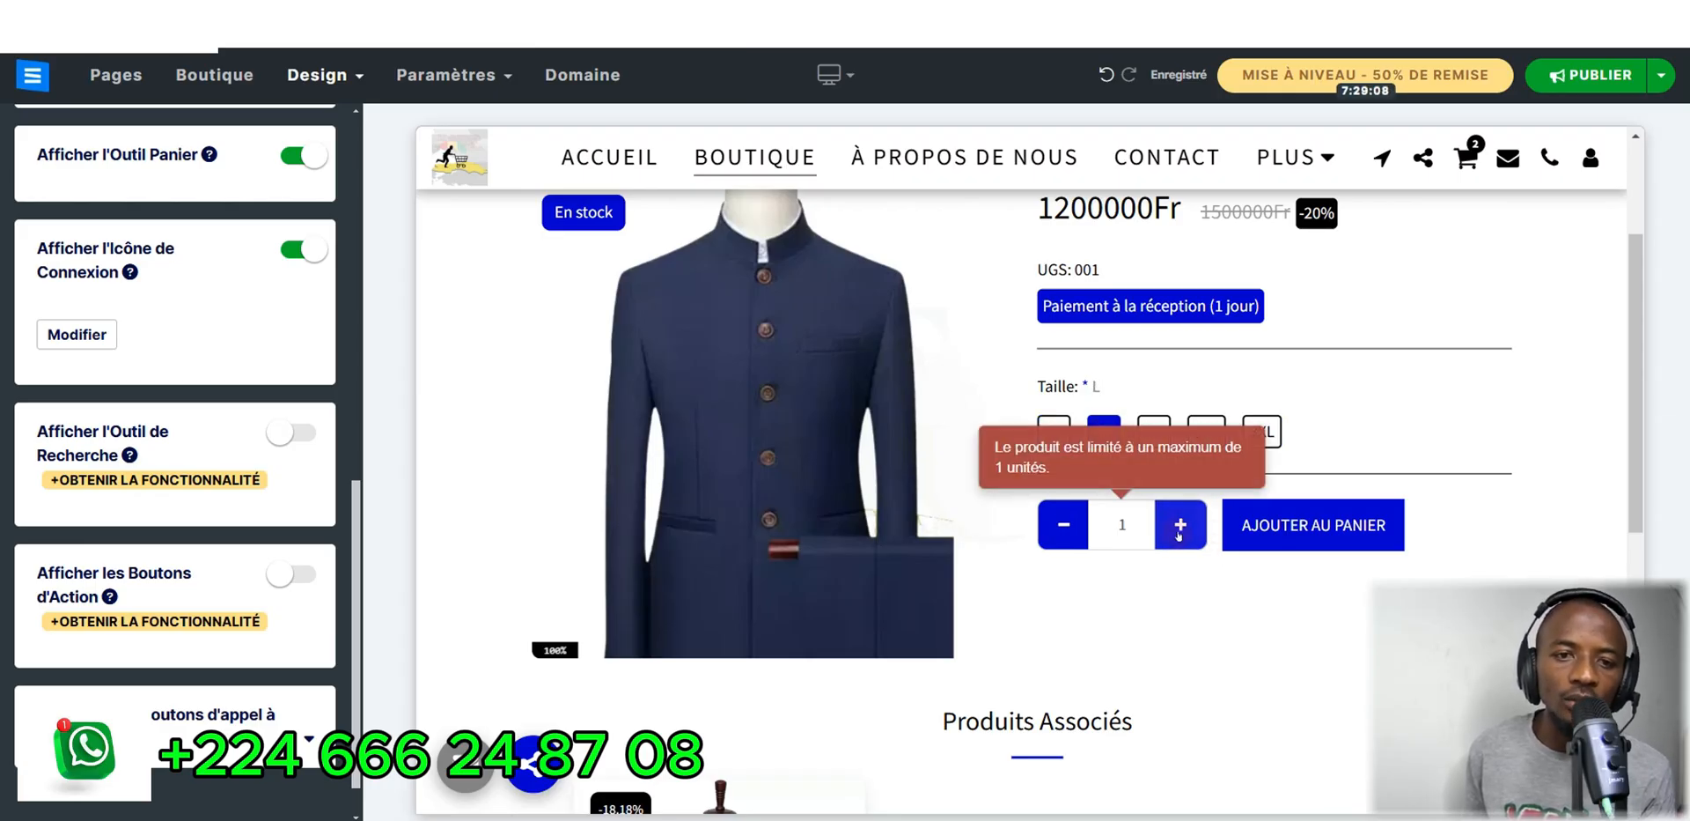
left_click(1070, 548)
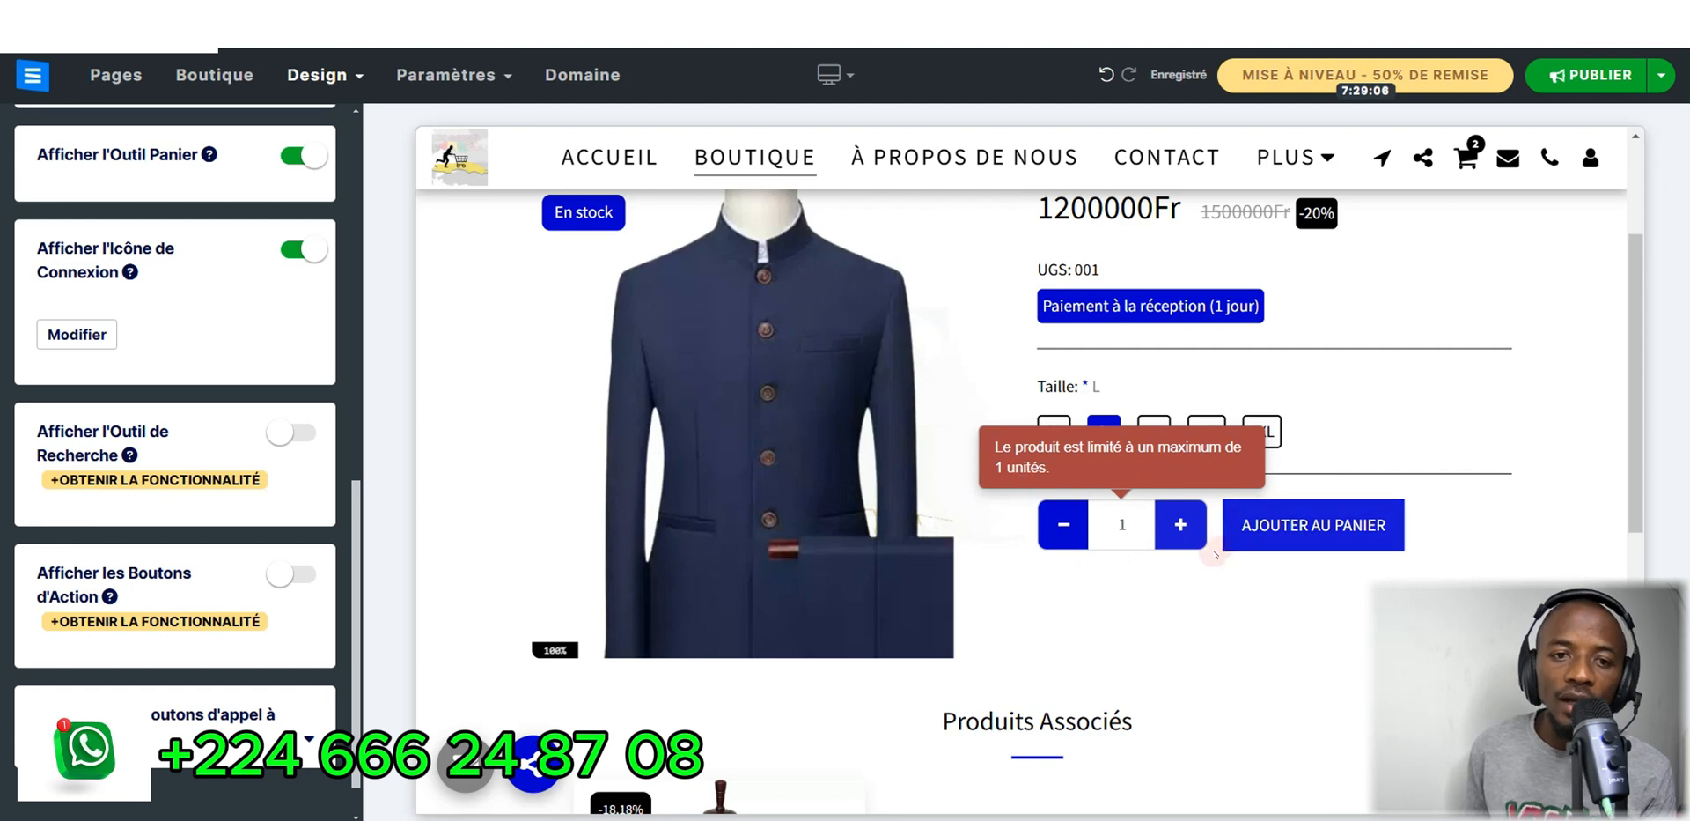
left_click(1190, 534)
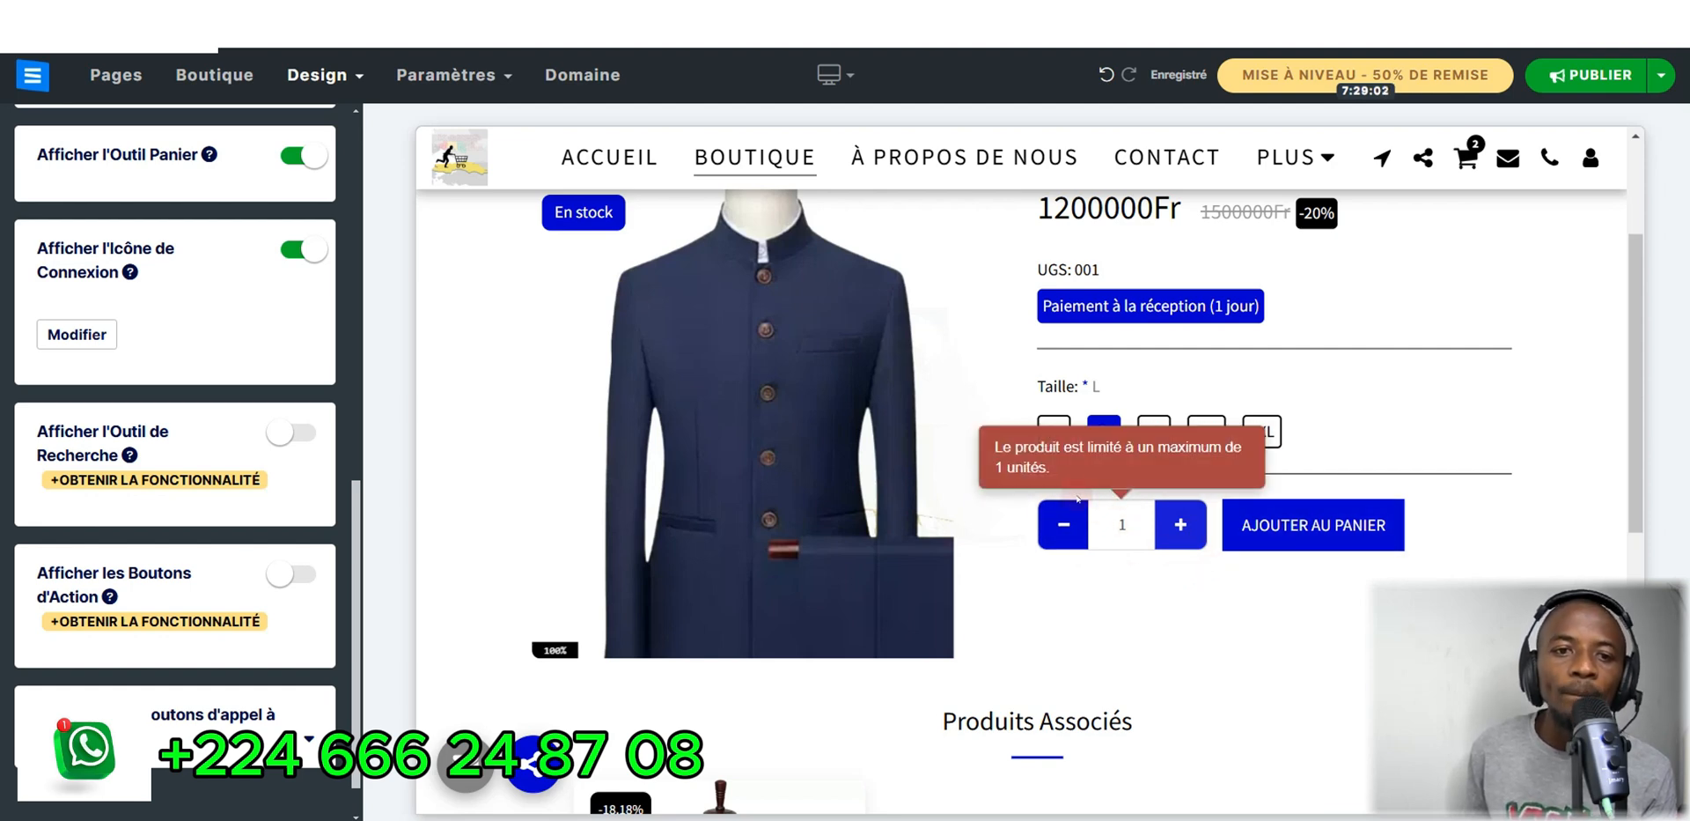
scroll(1136, 497, "up", 3)
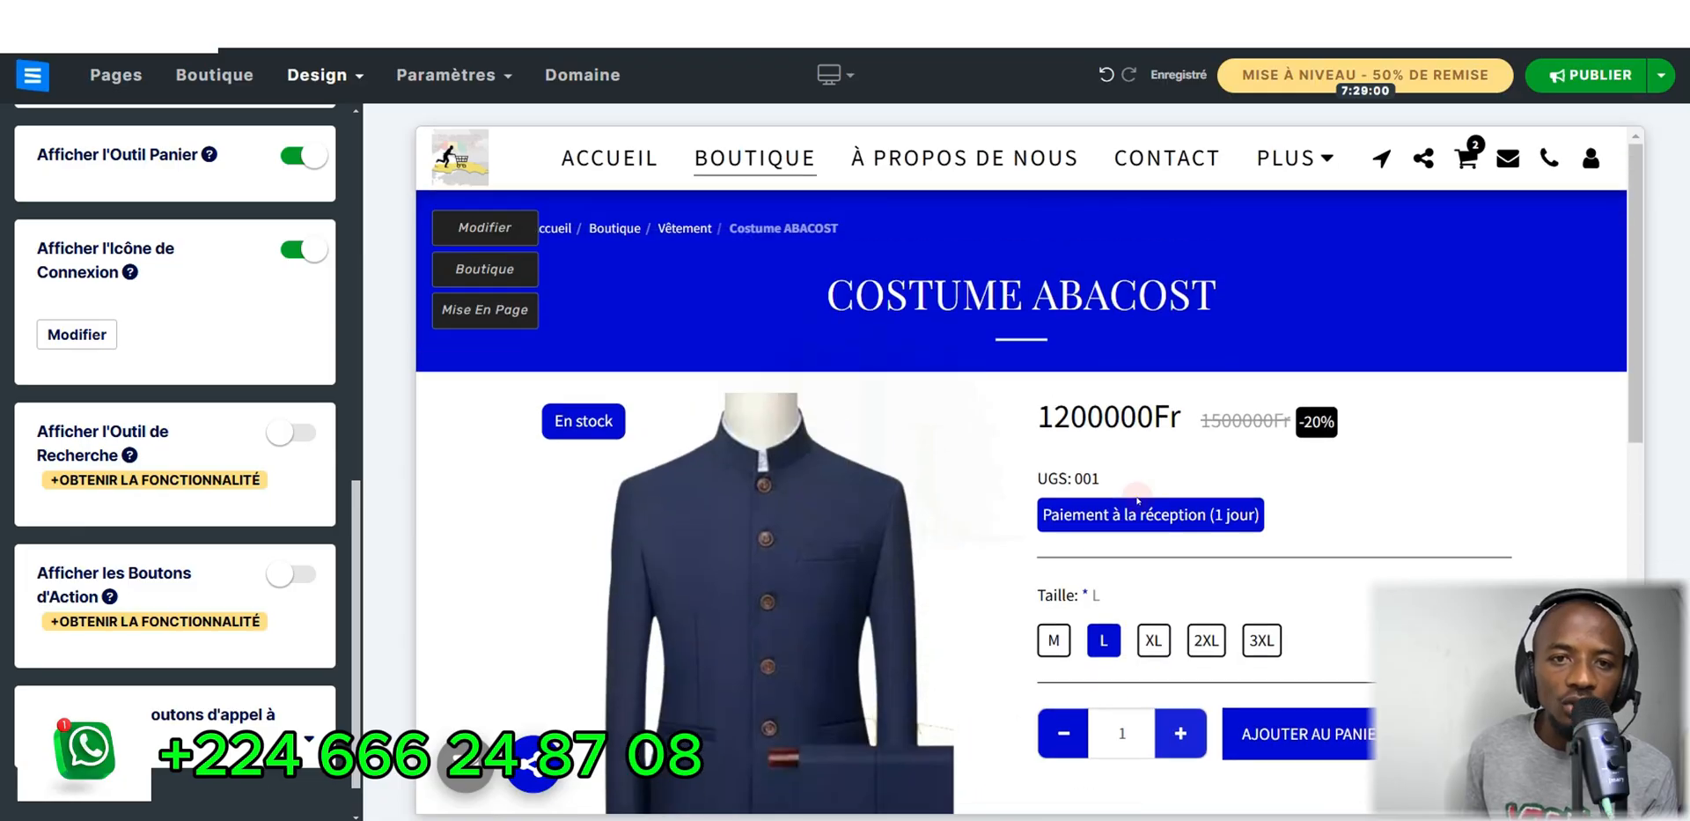
scroll(1137, 500, "down", 3)
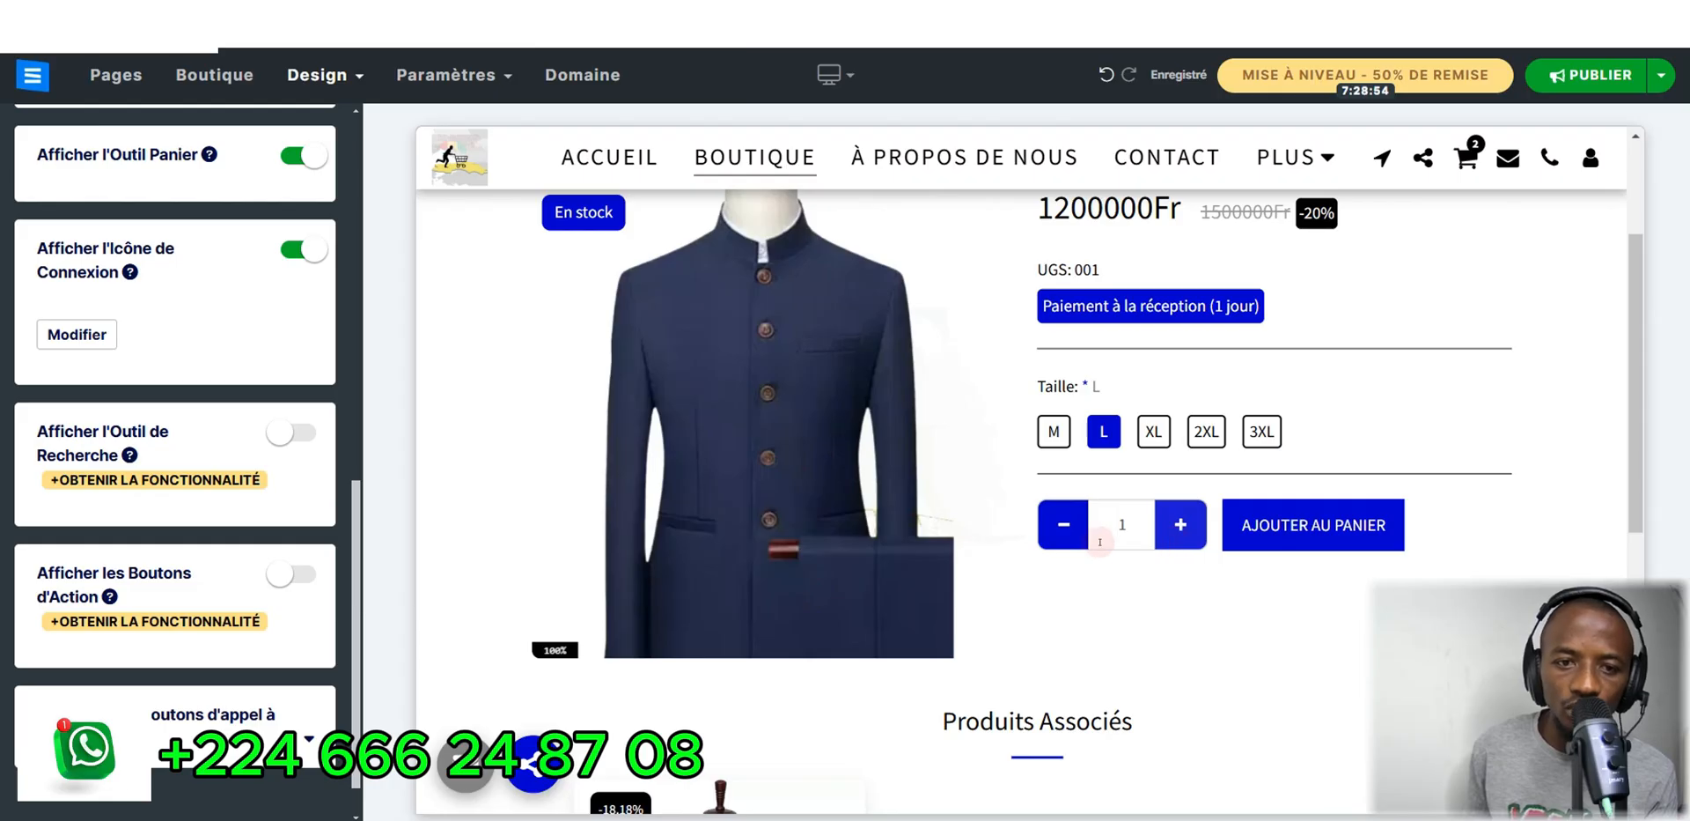
left_click(1188, 528)
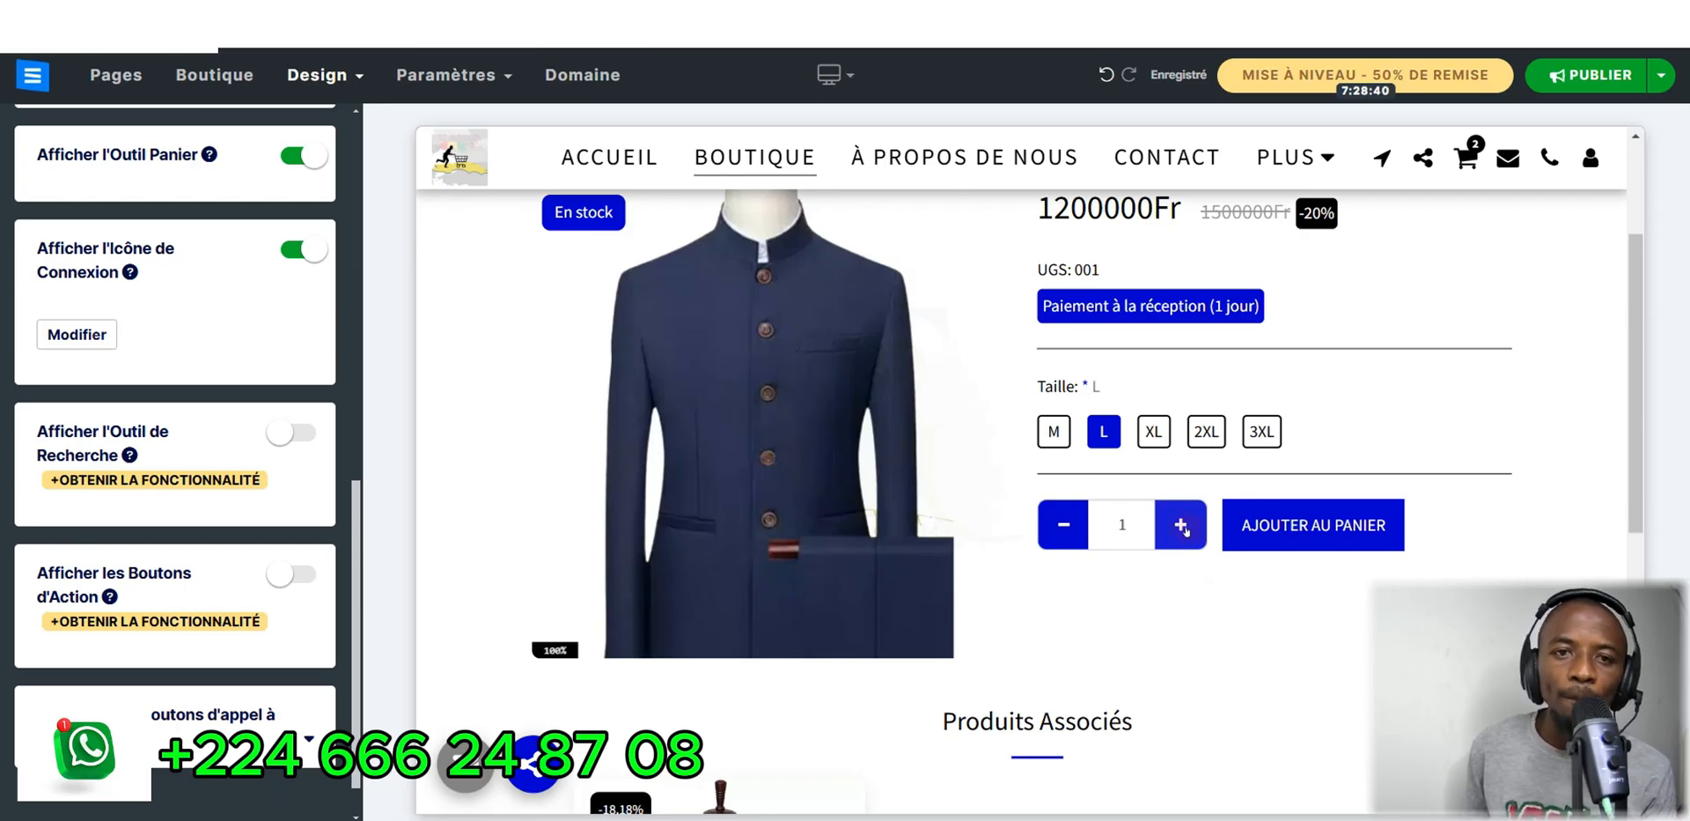
- Add one Costume ABACOST in Taille L to the cart and proceed to checkout
scroll(1182, 525, "up", 3)
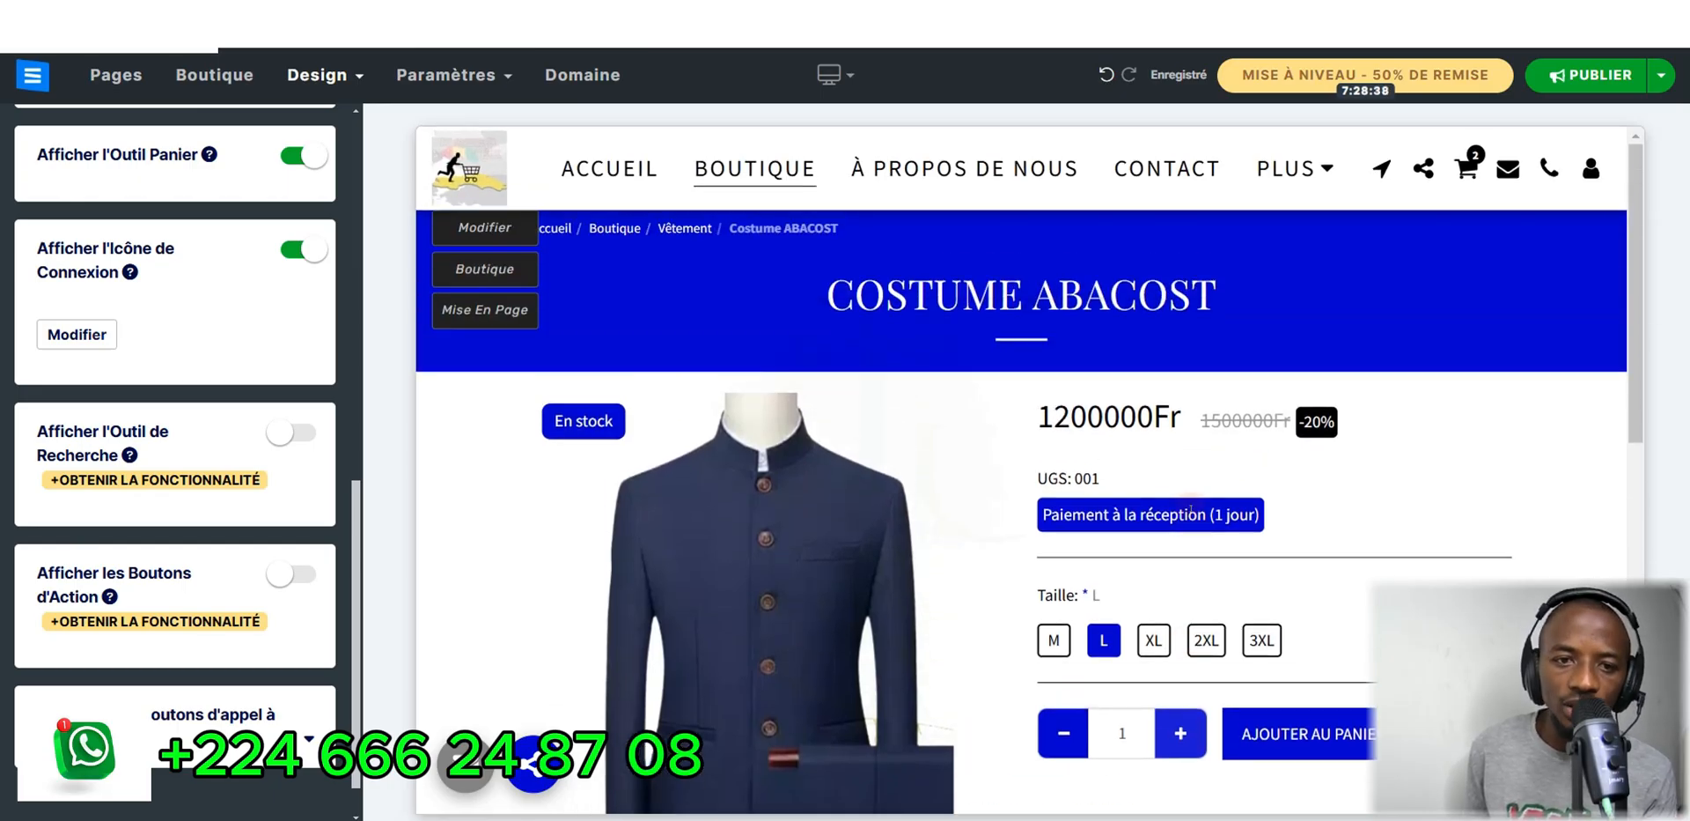
scroll(1182, 659, "down", 4)
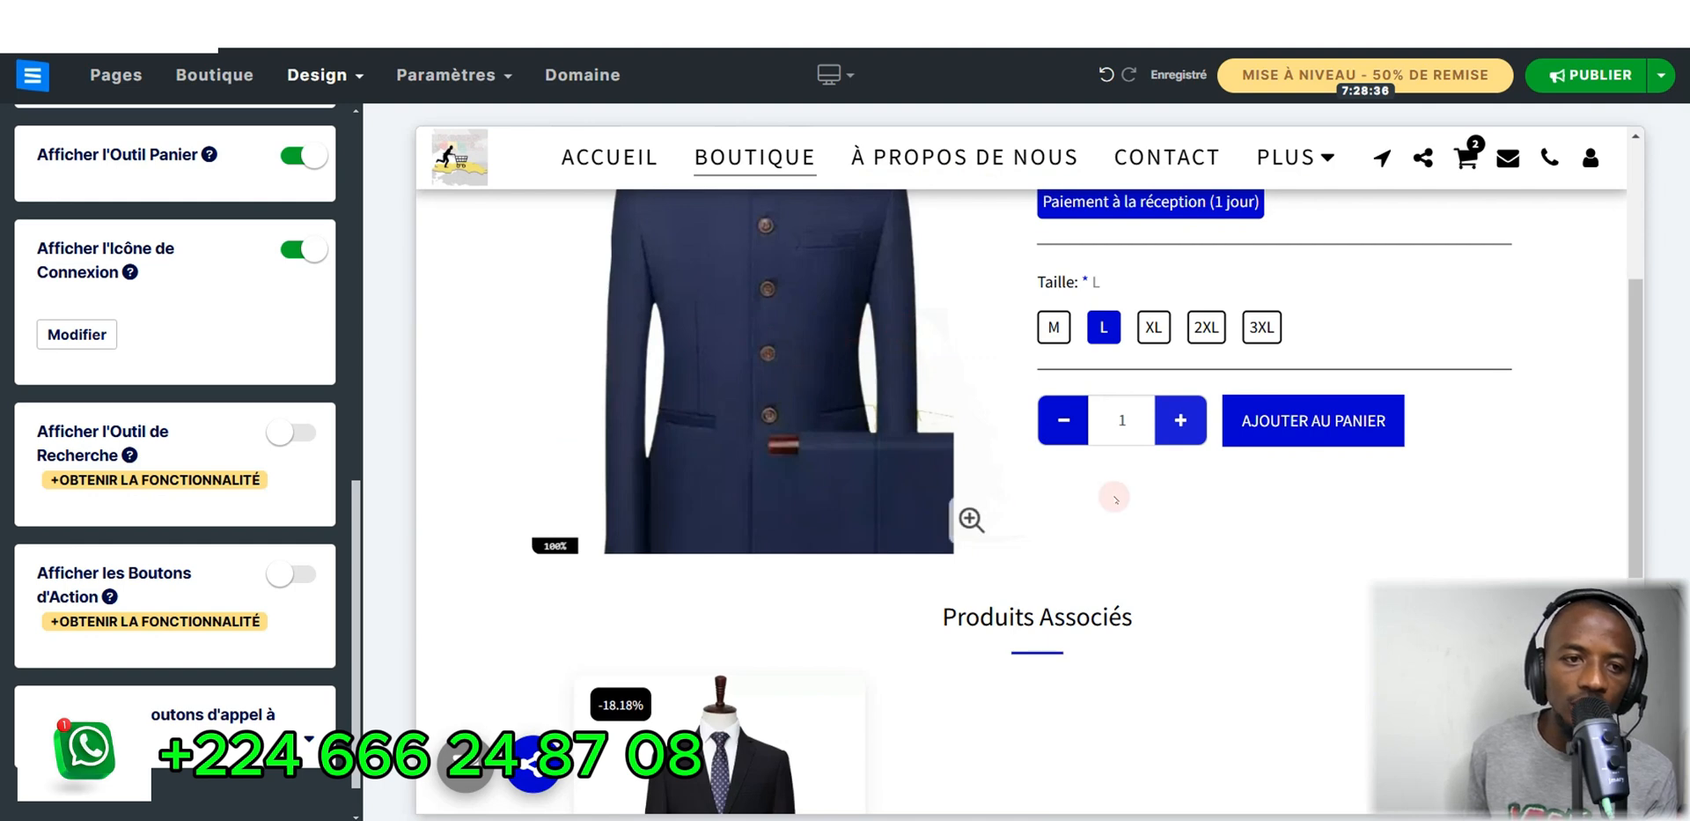
scroll(1118, 502, "up", 1)
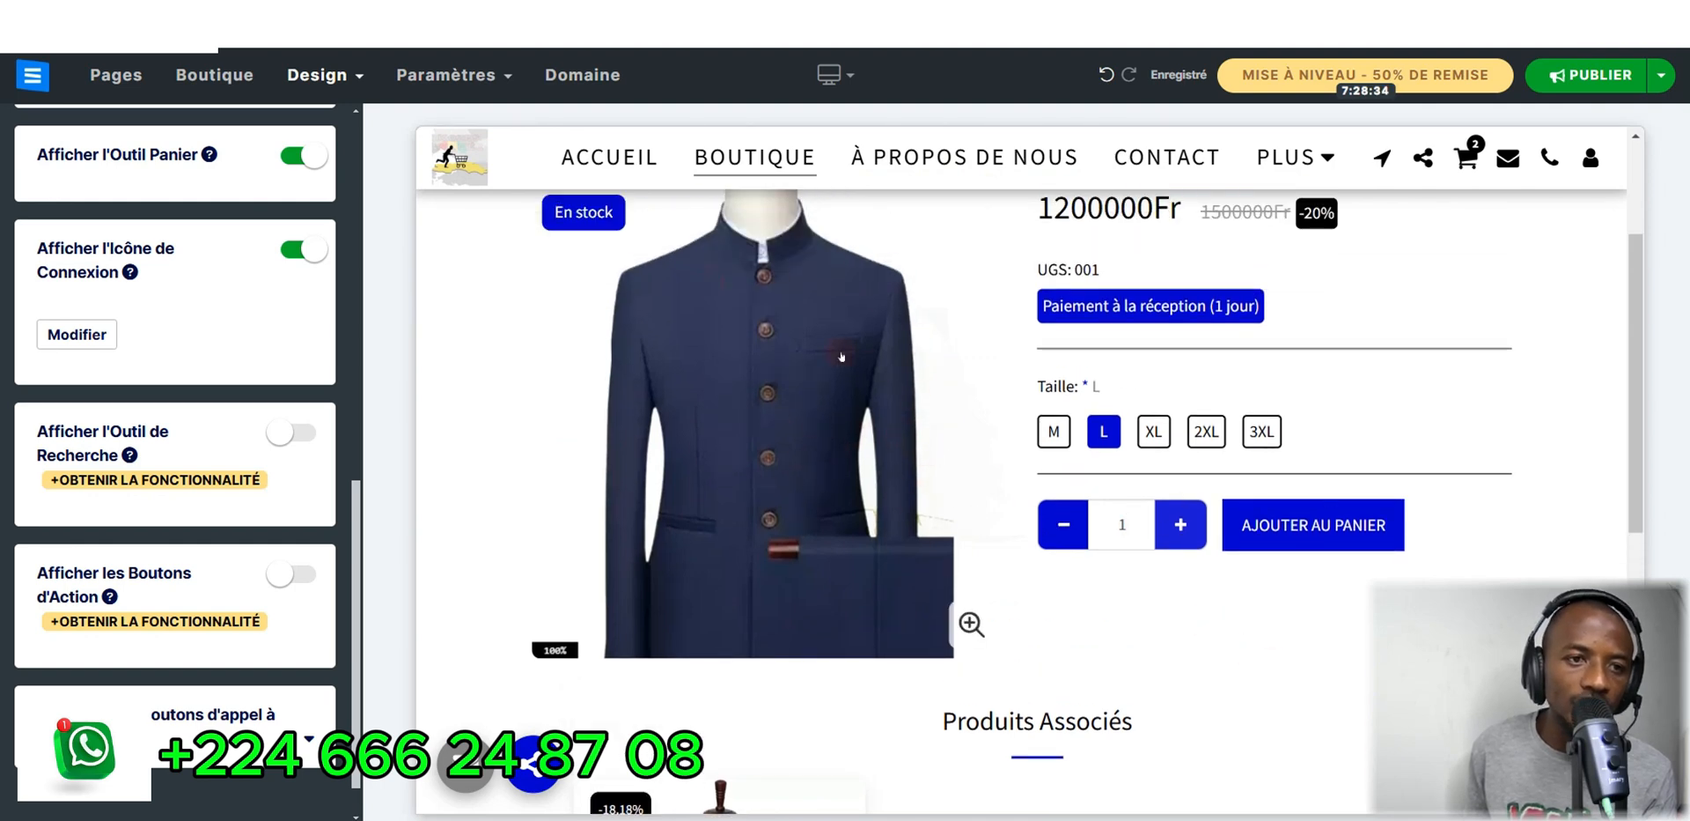
left_click(1331, 532)
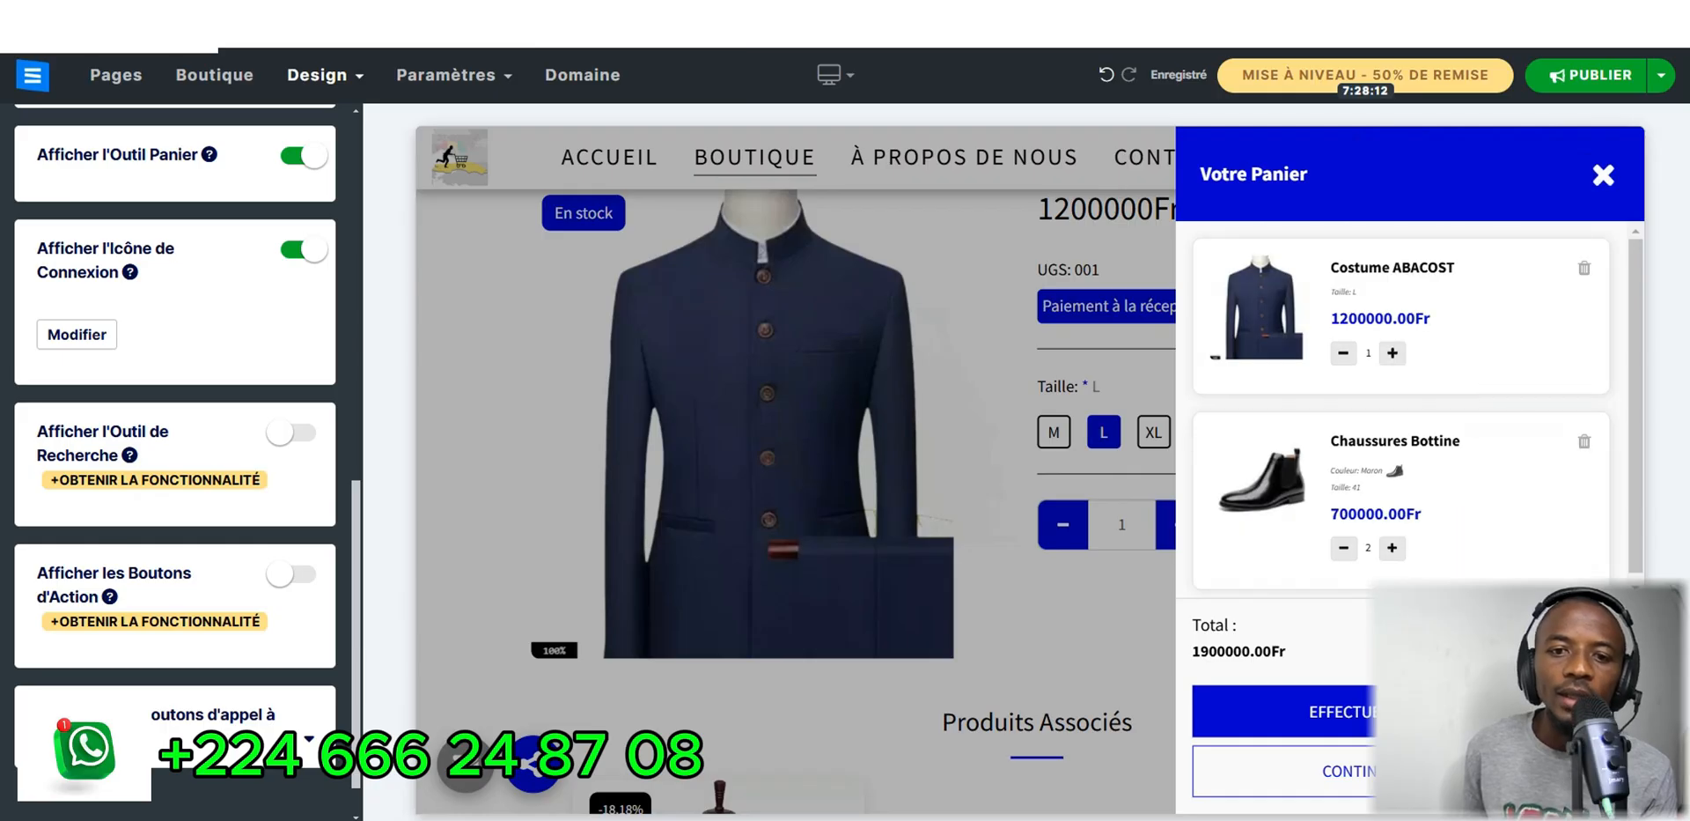
left_click(1339, 711)
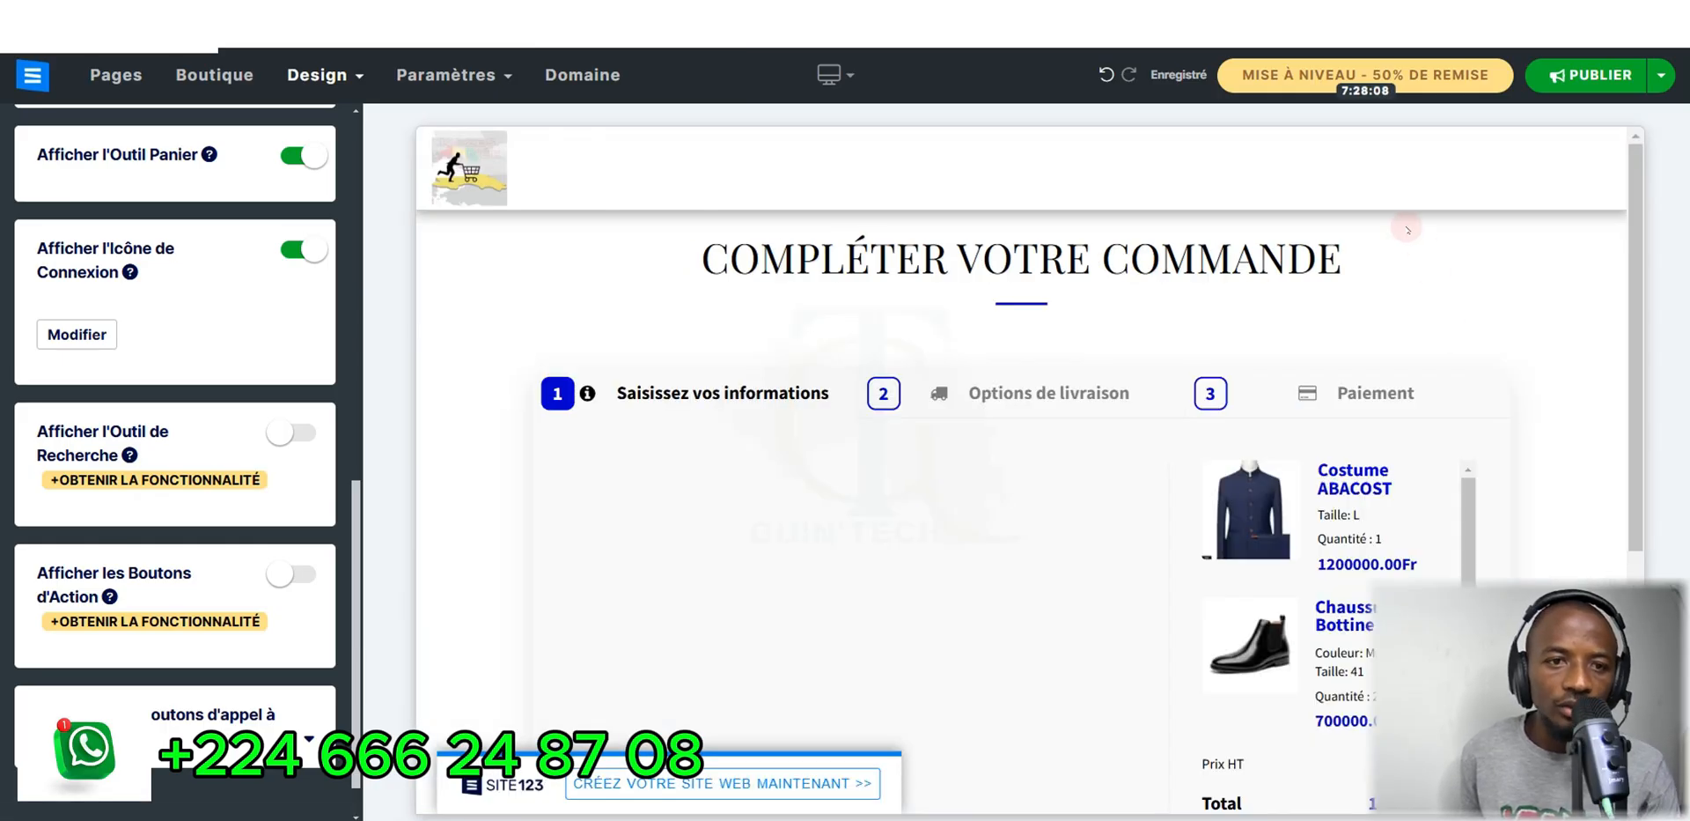
- Review the customer information fields of the checkout form, starting with E-mail and Nom complet
scroll(989, 585, "down", 5)
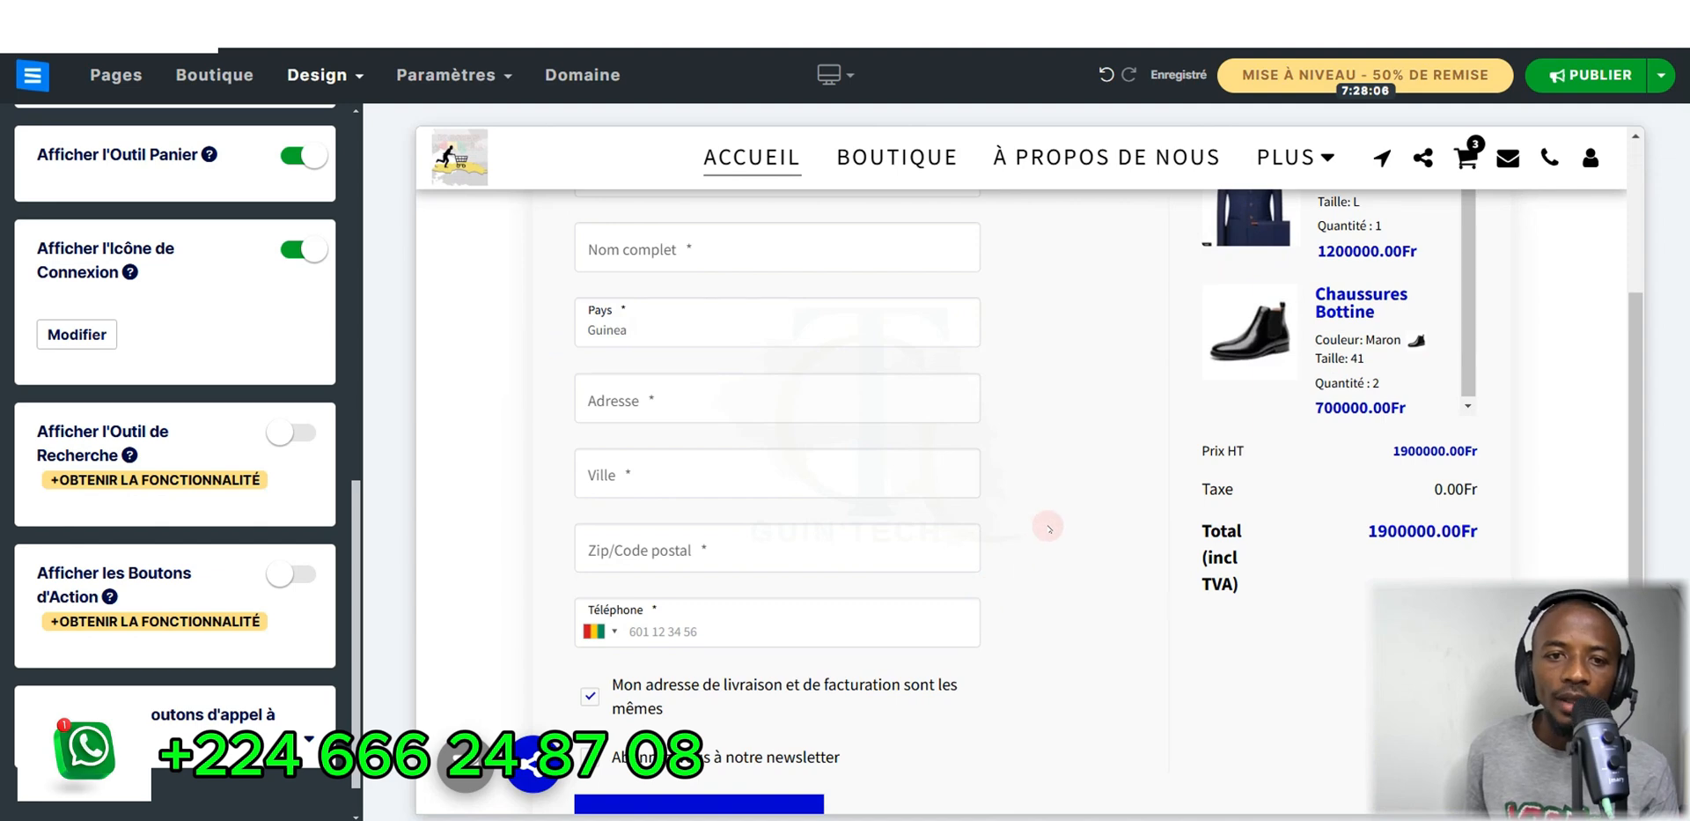
scroll(1048, 526, "down", 1)
scroll(990, 497, "up", 3)
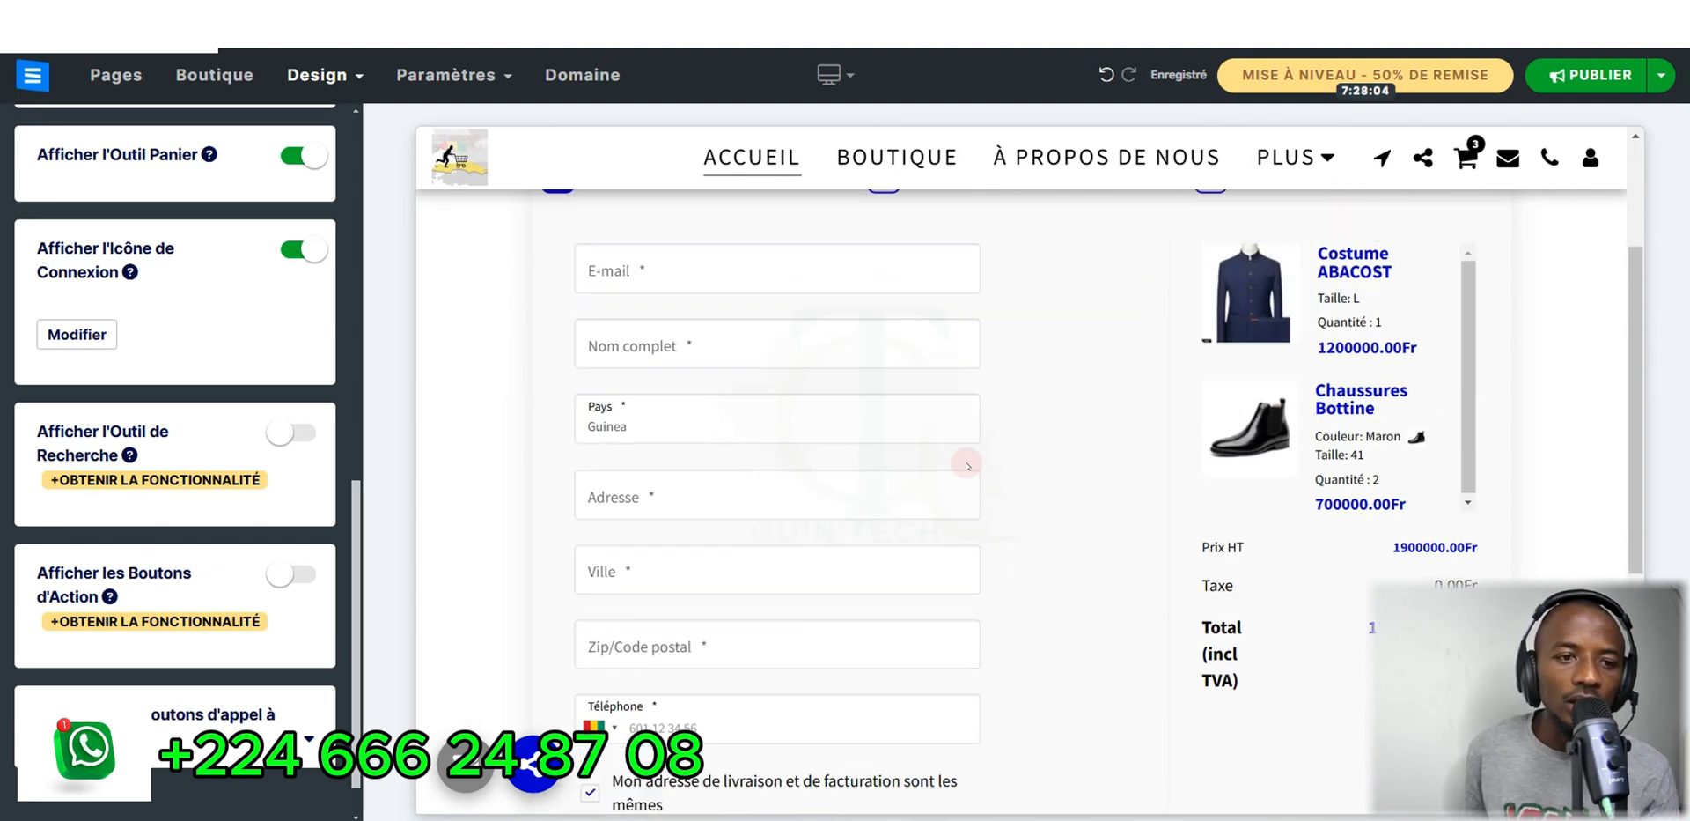
left_click(683, 282)
scroll(695, 295, "up", 2)
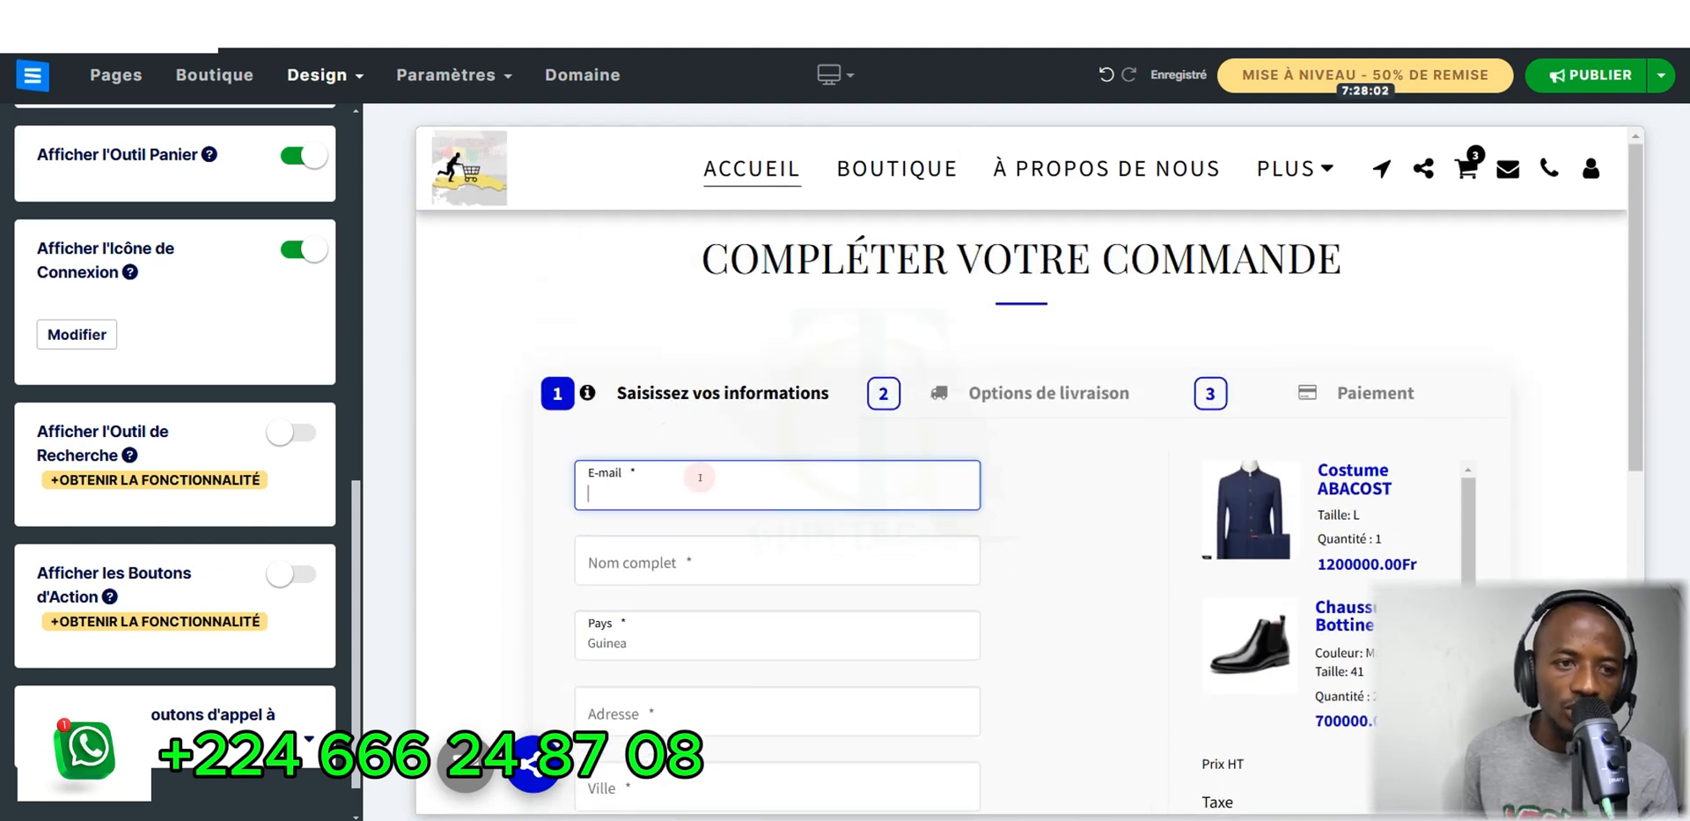
scroll(700, 477, "down", 2)
left_click(639, 346)
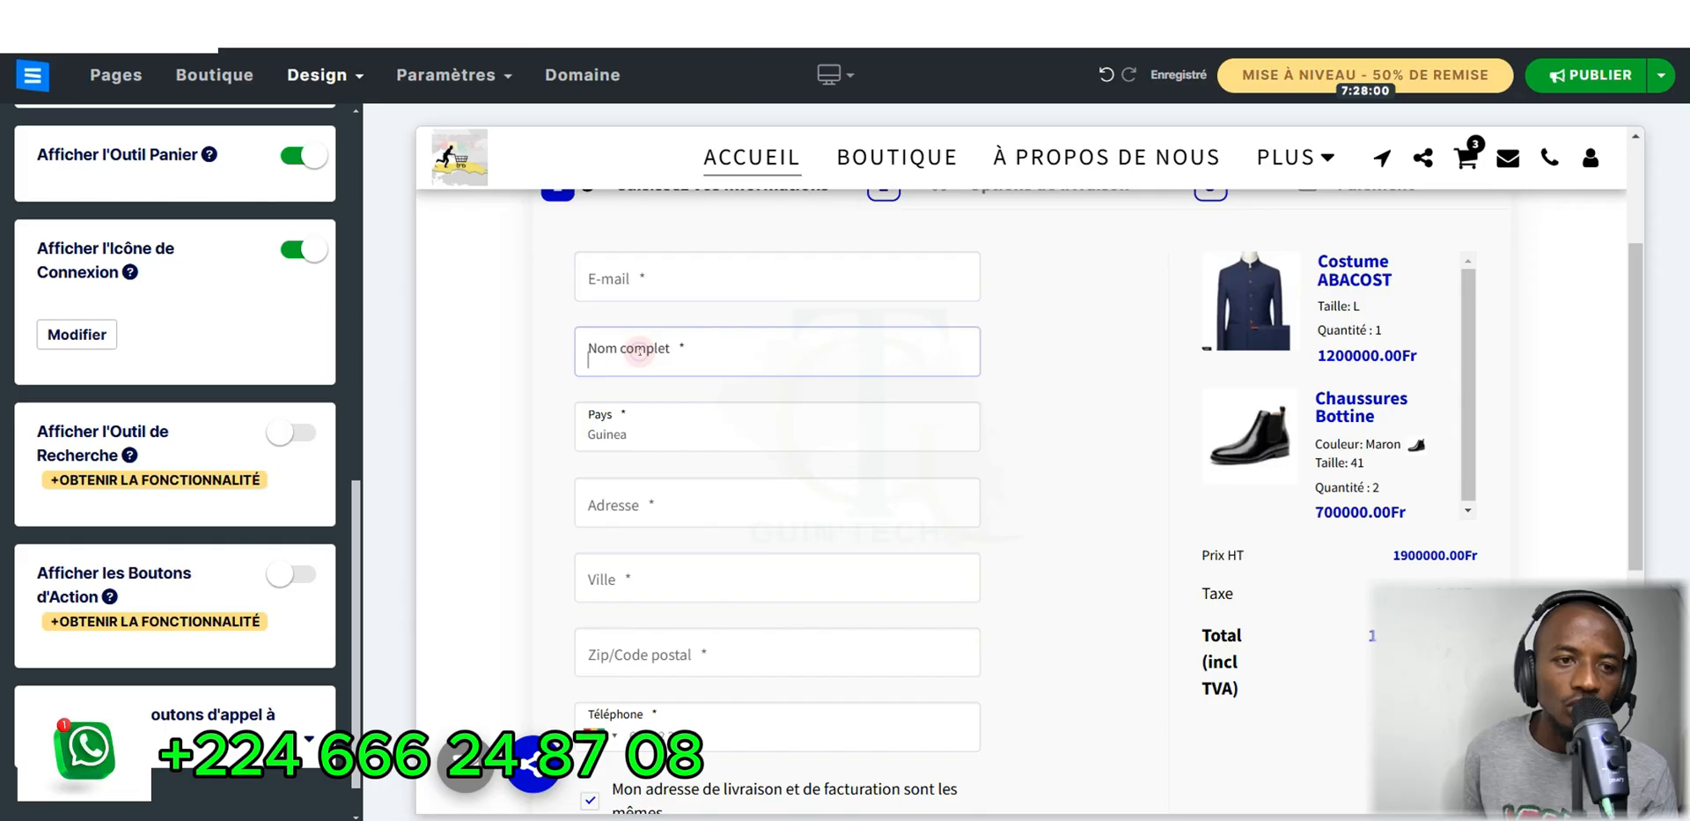
- Set the checkout form's Pays to Gabon
left_click(654, 438)
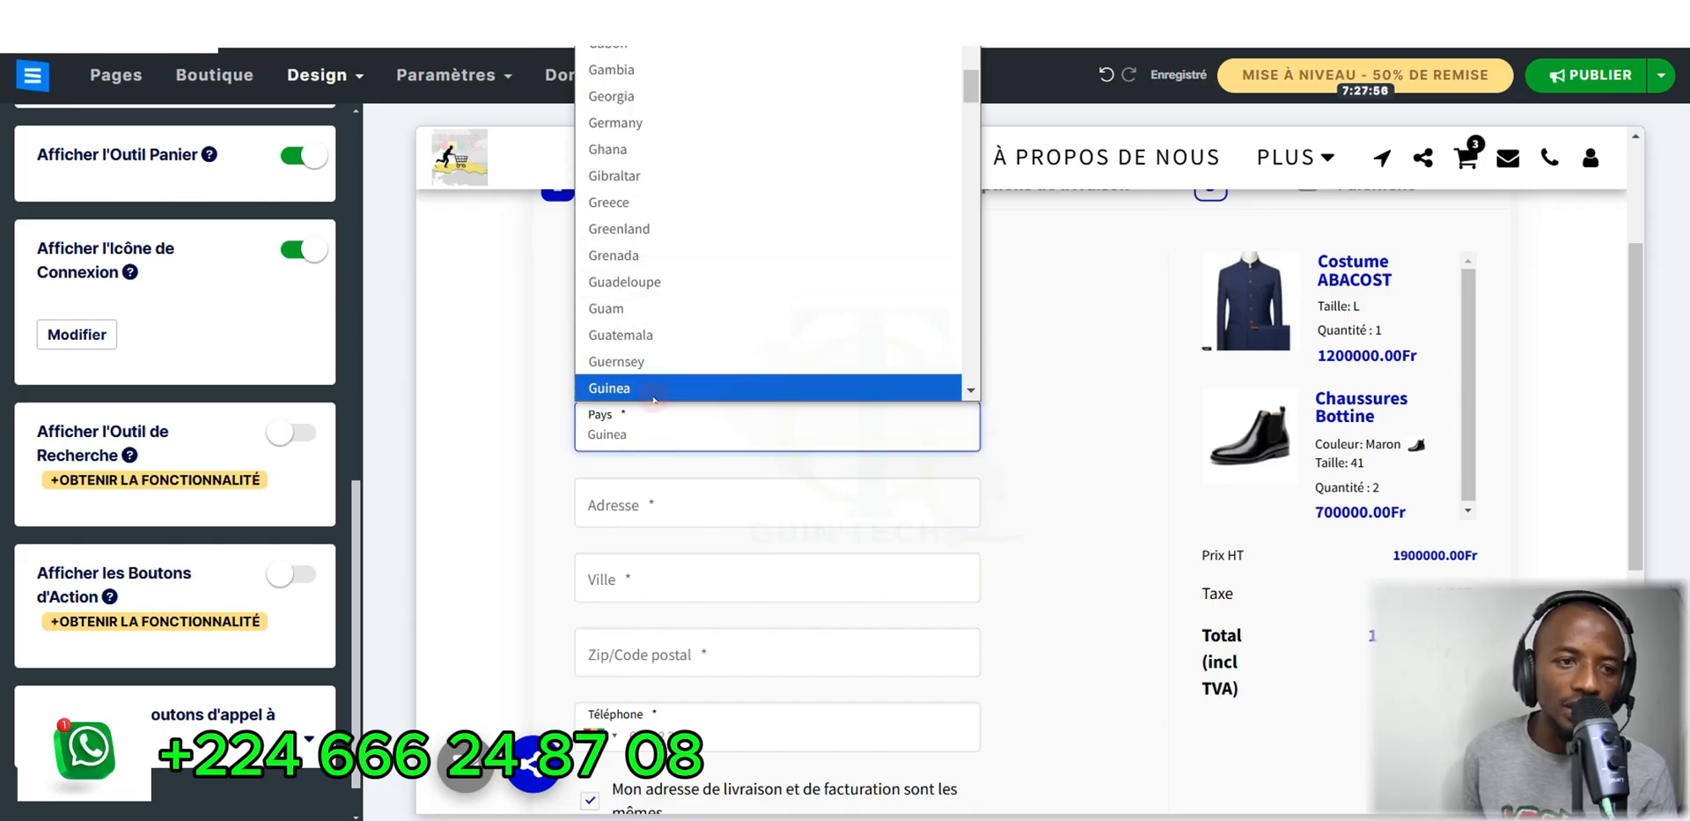
scroll(695, 79, "up", 1)
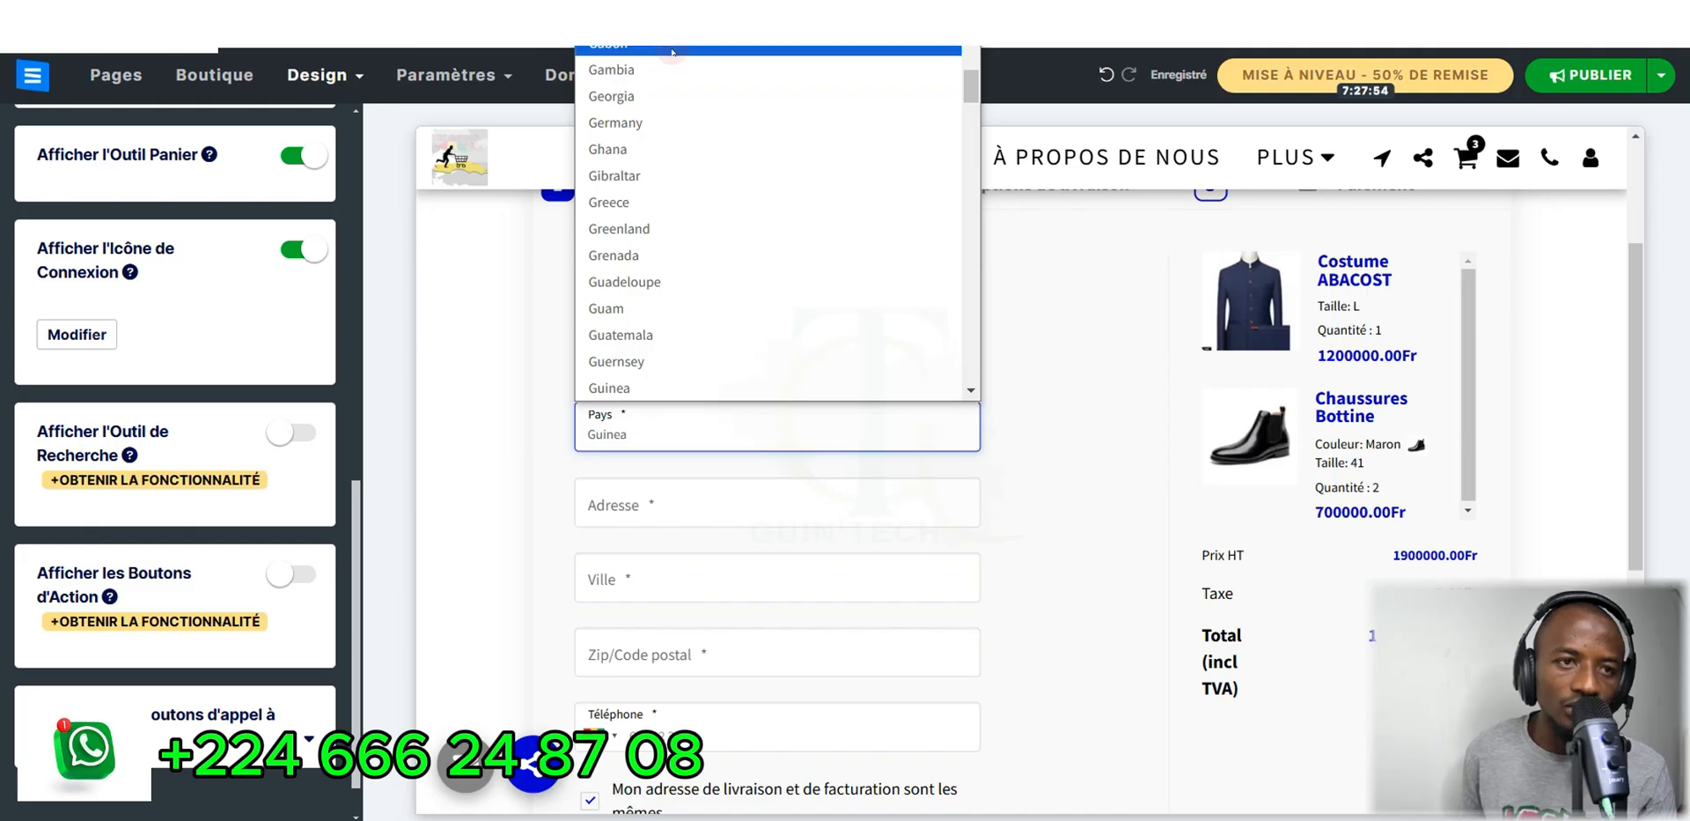
left_click(674, 53)
- Change the Téléphone country code in the checkout form to Gabon +241
scroll(830, 510, "down", 1)
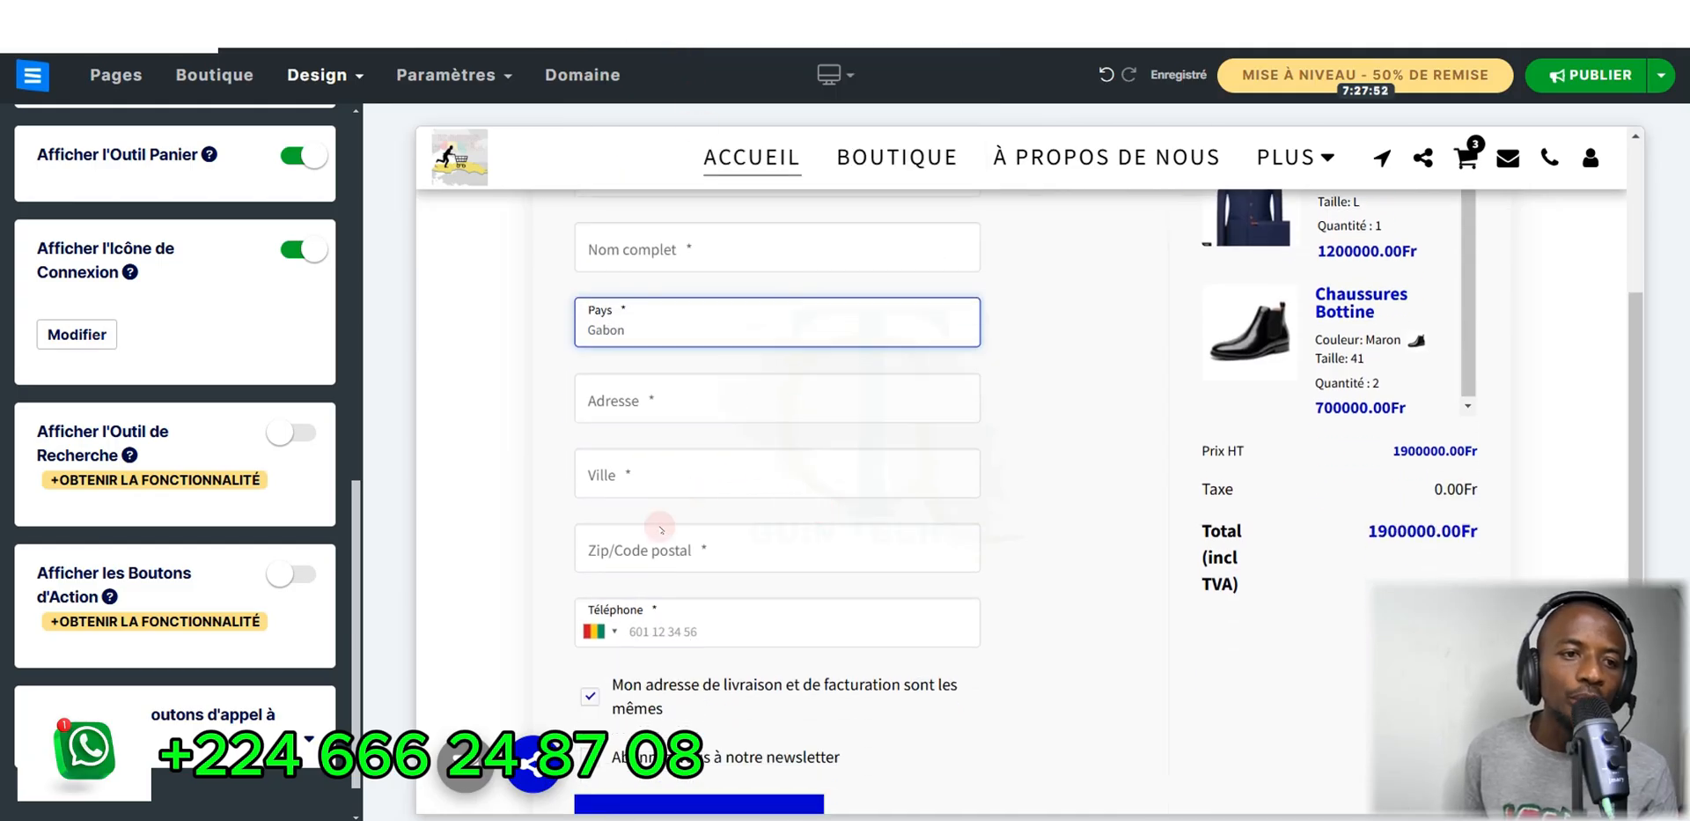
left_click(618, 631)
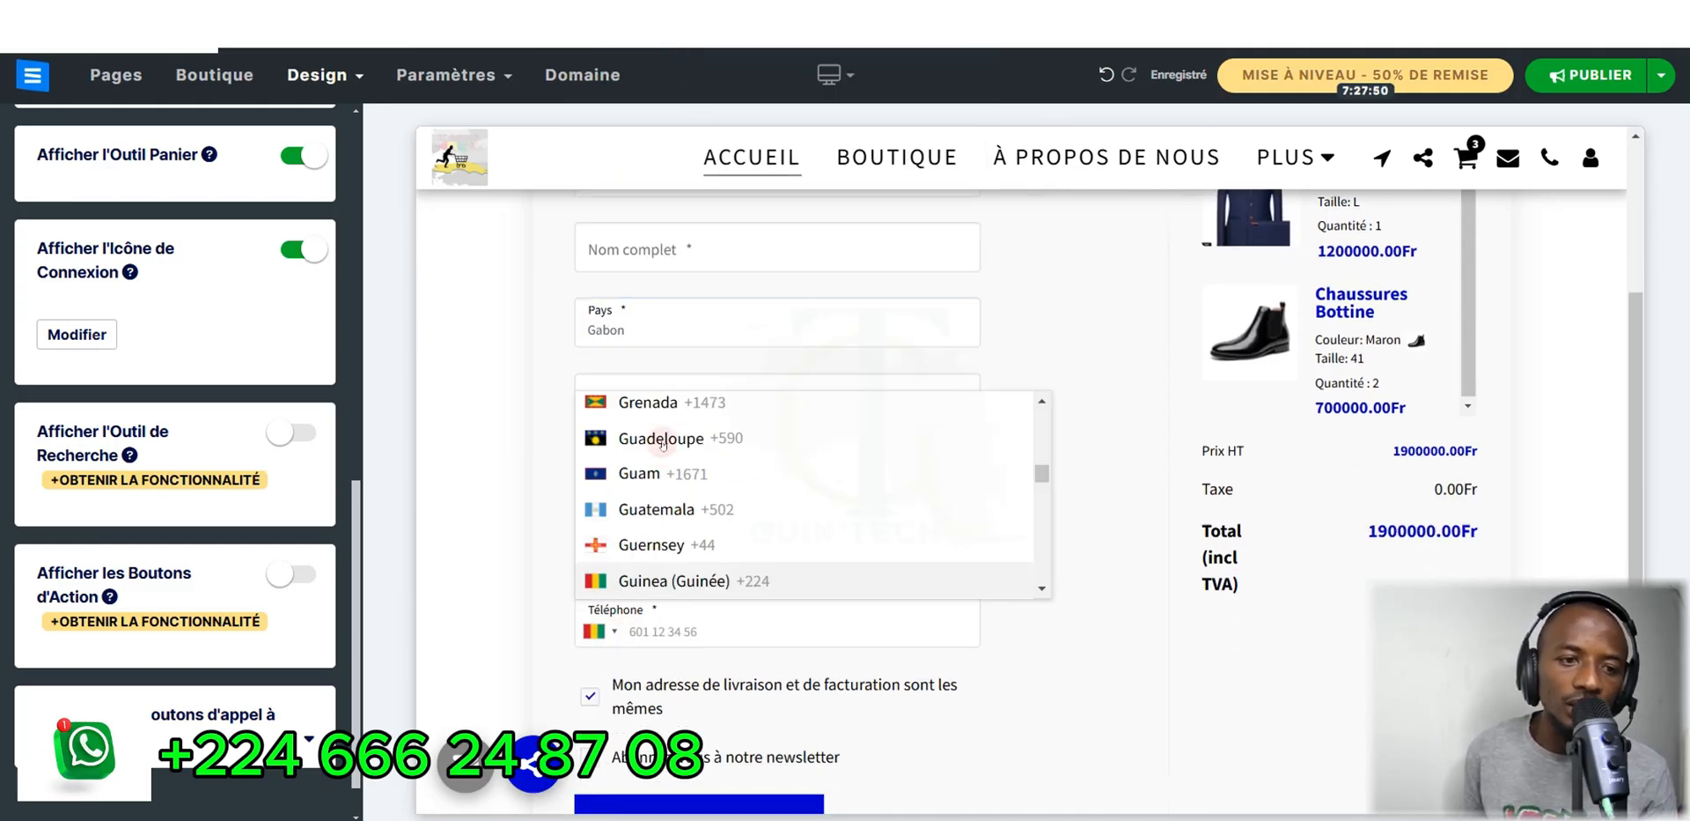
scroll(704, 475, "up", 3)
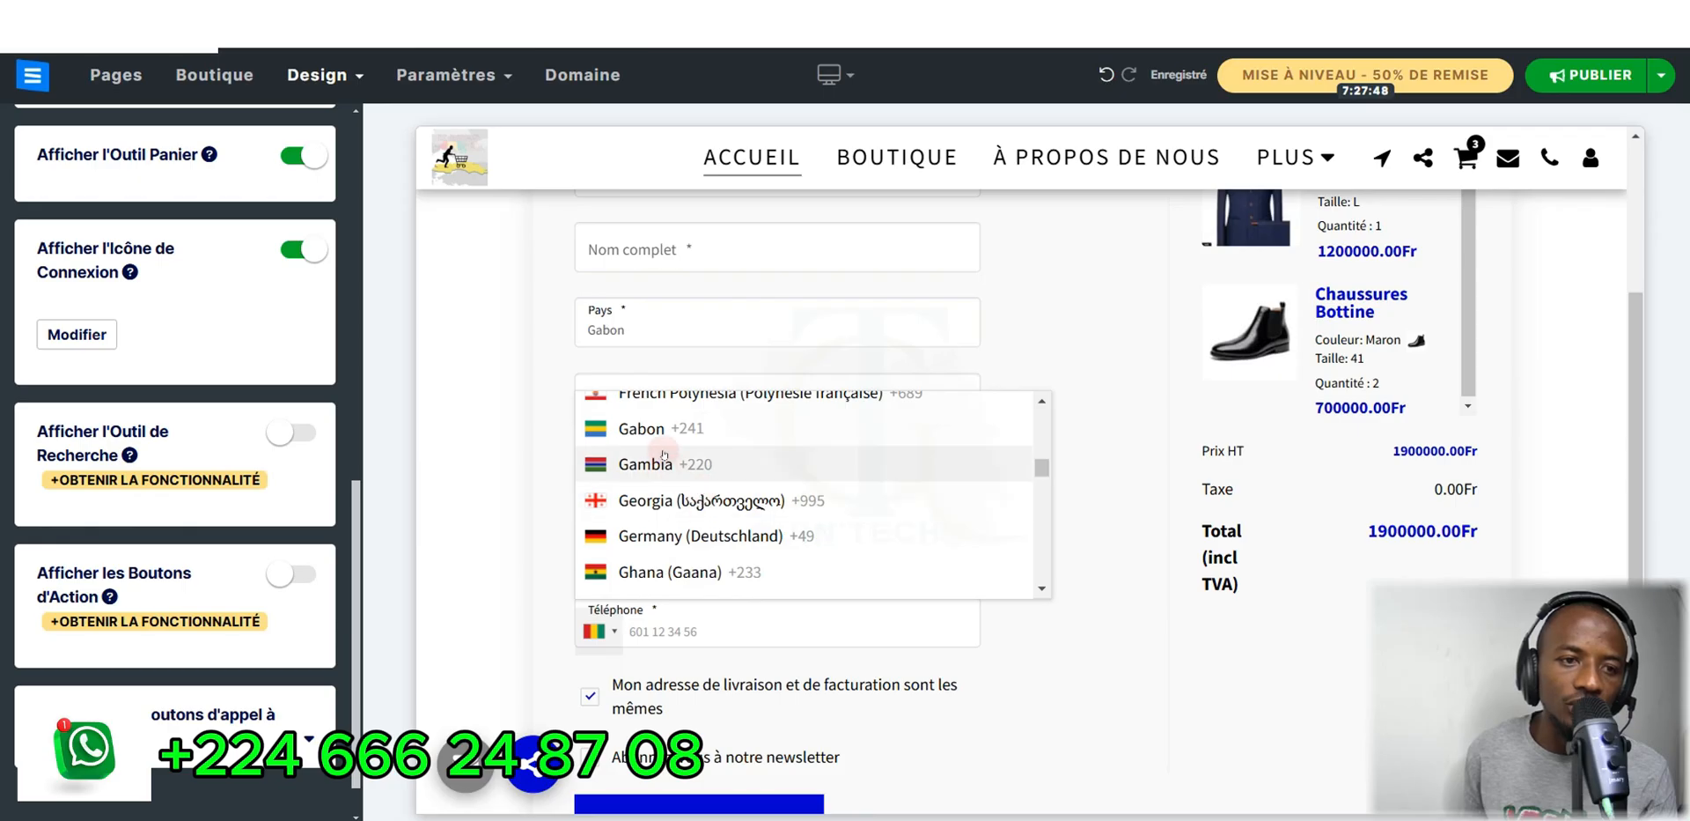
left_click(671, 421)
scroll(757, 559, "down", 1)
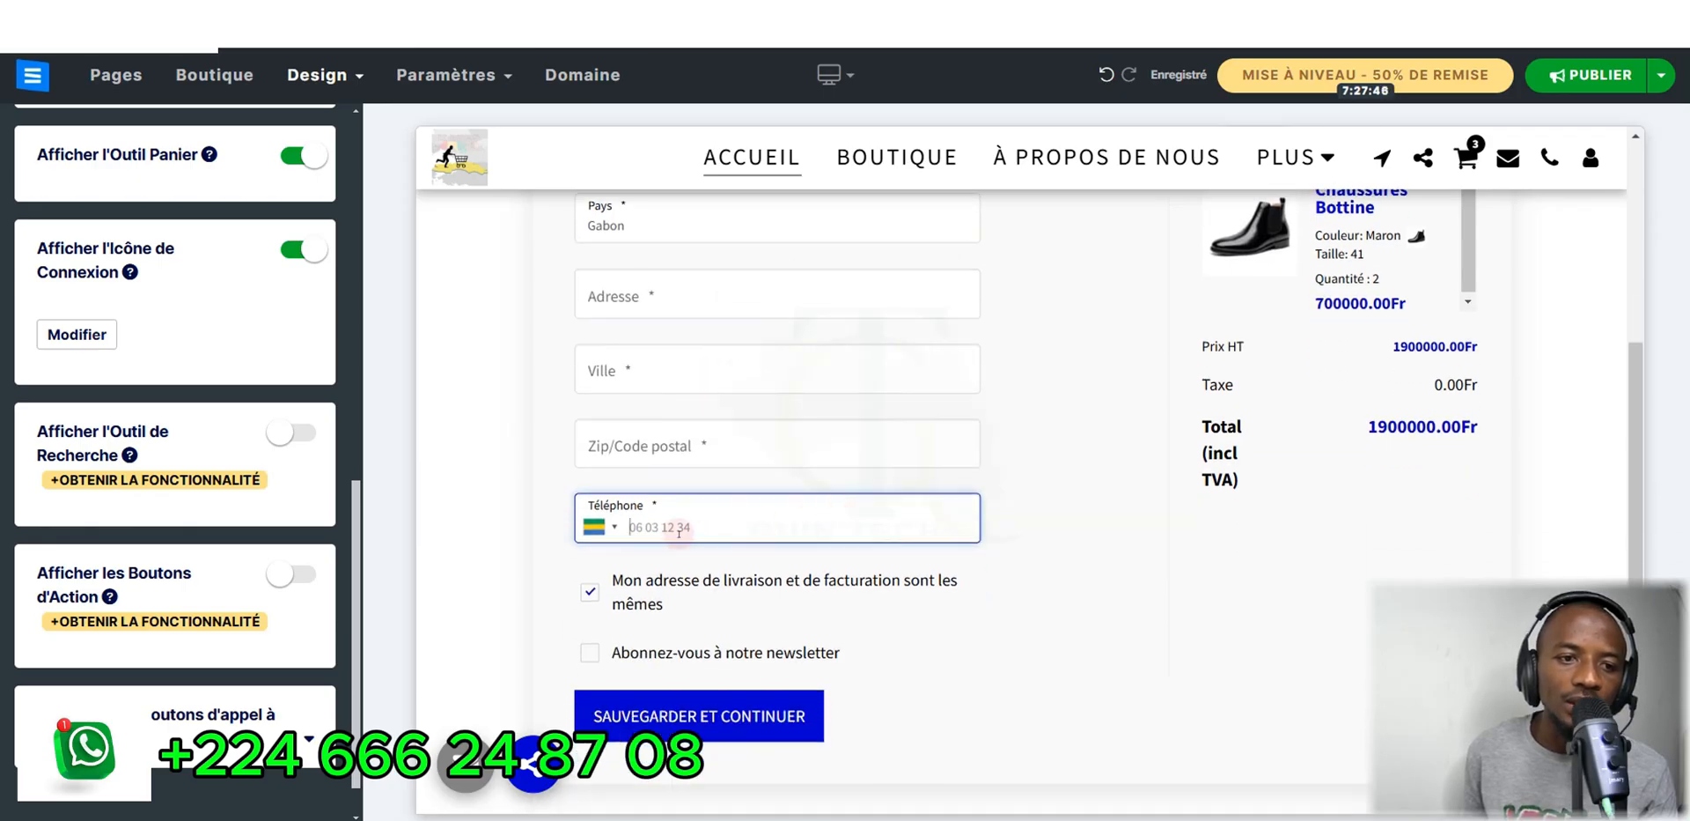
- Set the Téléphone country code of the checkout form back to Guinea
scroll(729, 462, "up", 5)
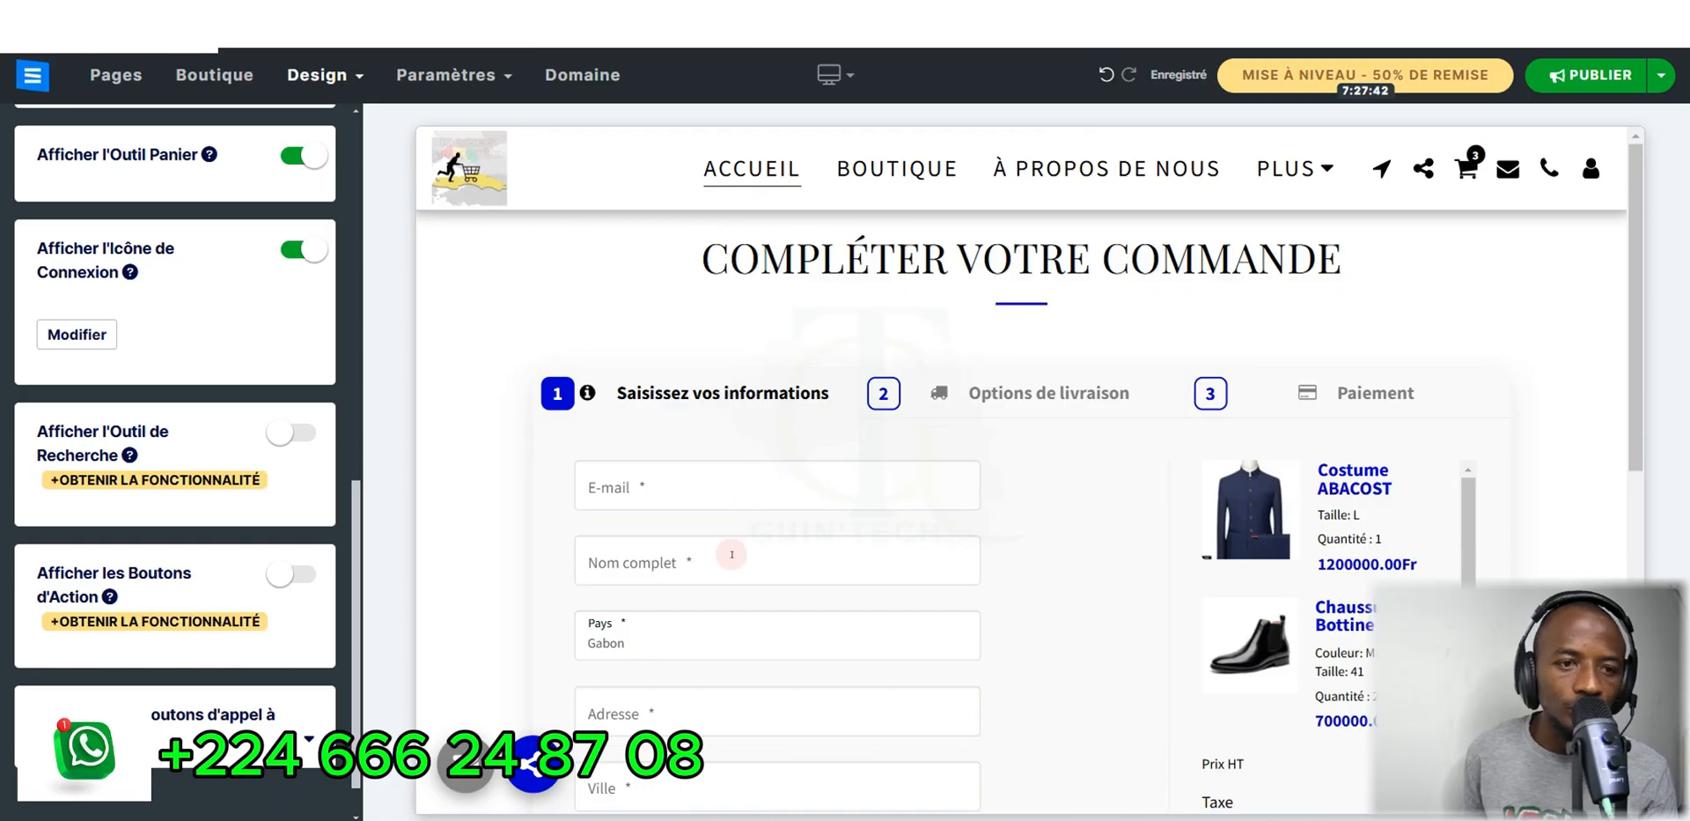
scroll(721, 556, "down", 4)
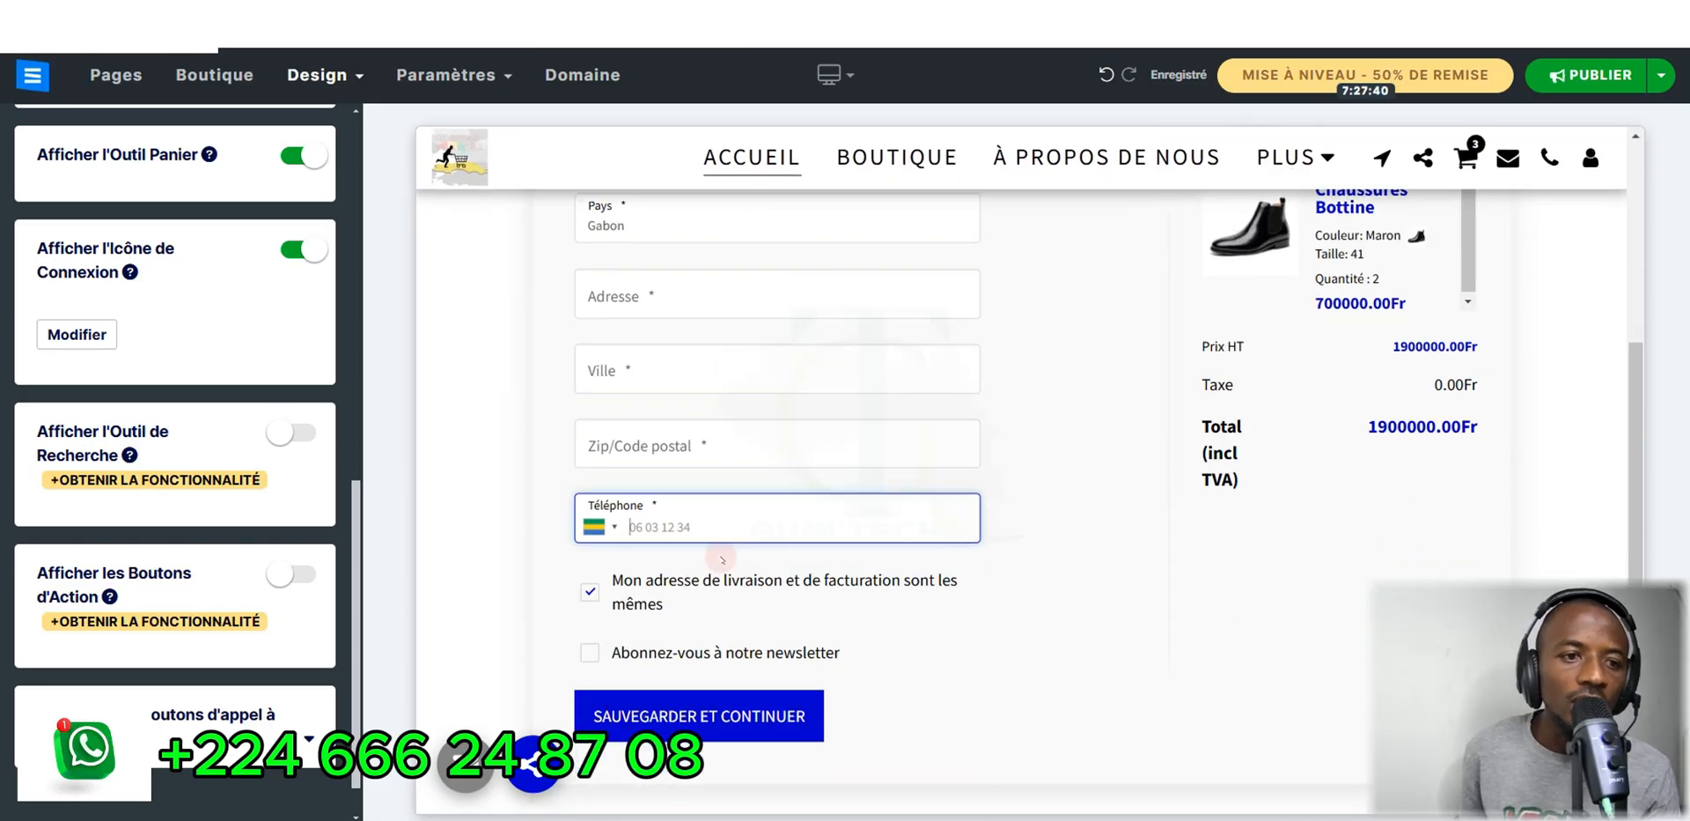
left_click(600, 526)
scroll(700, 691, "down", 3)
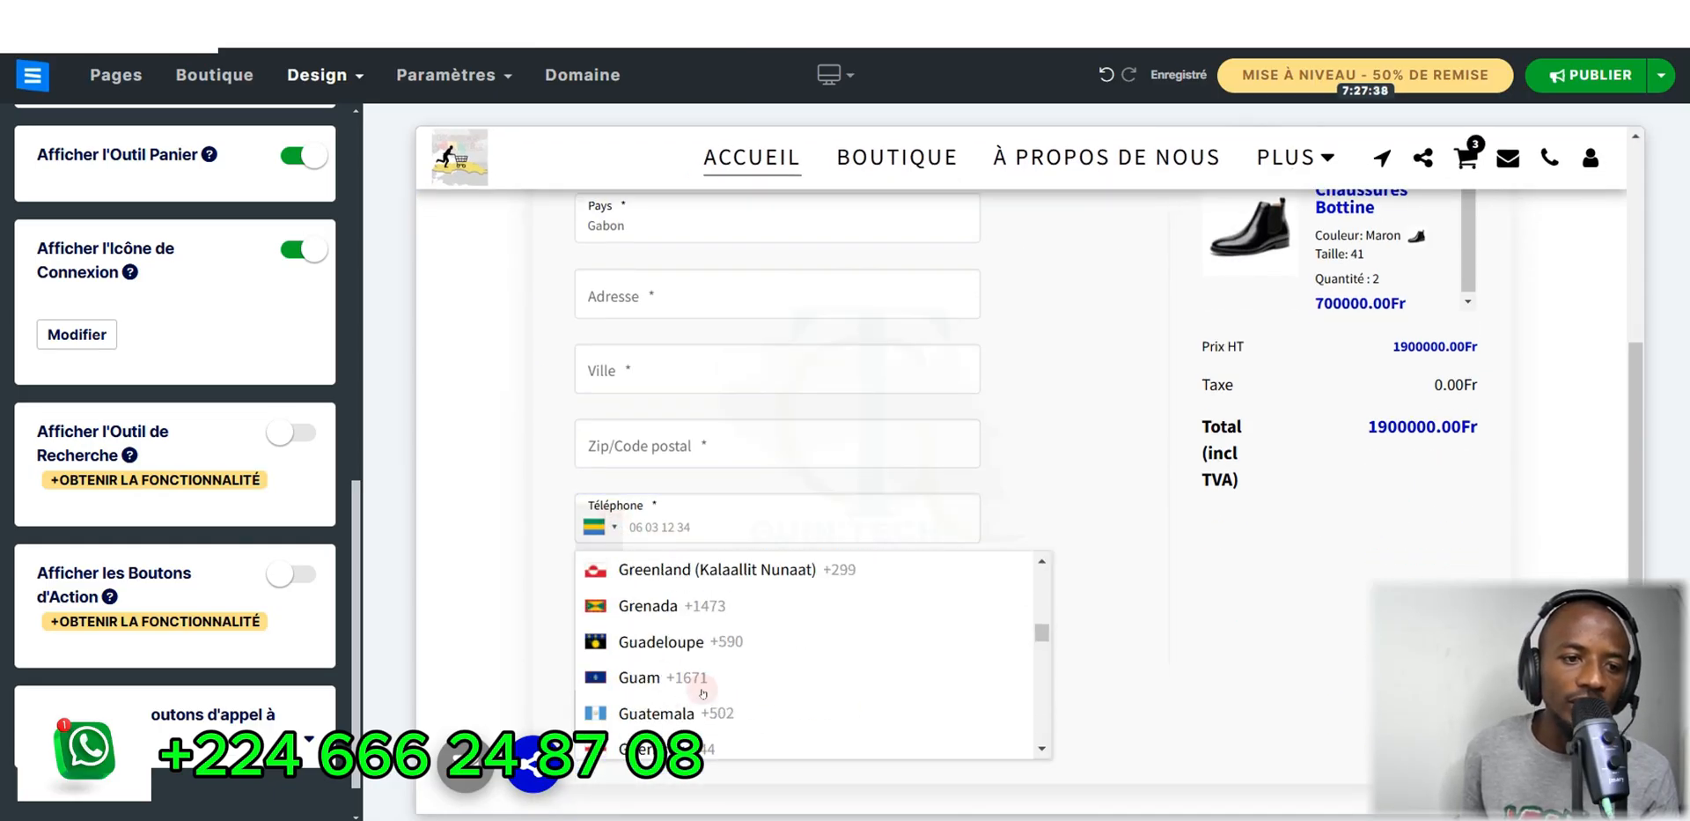
left_click(649, 744)
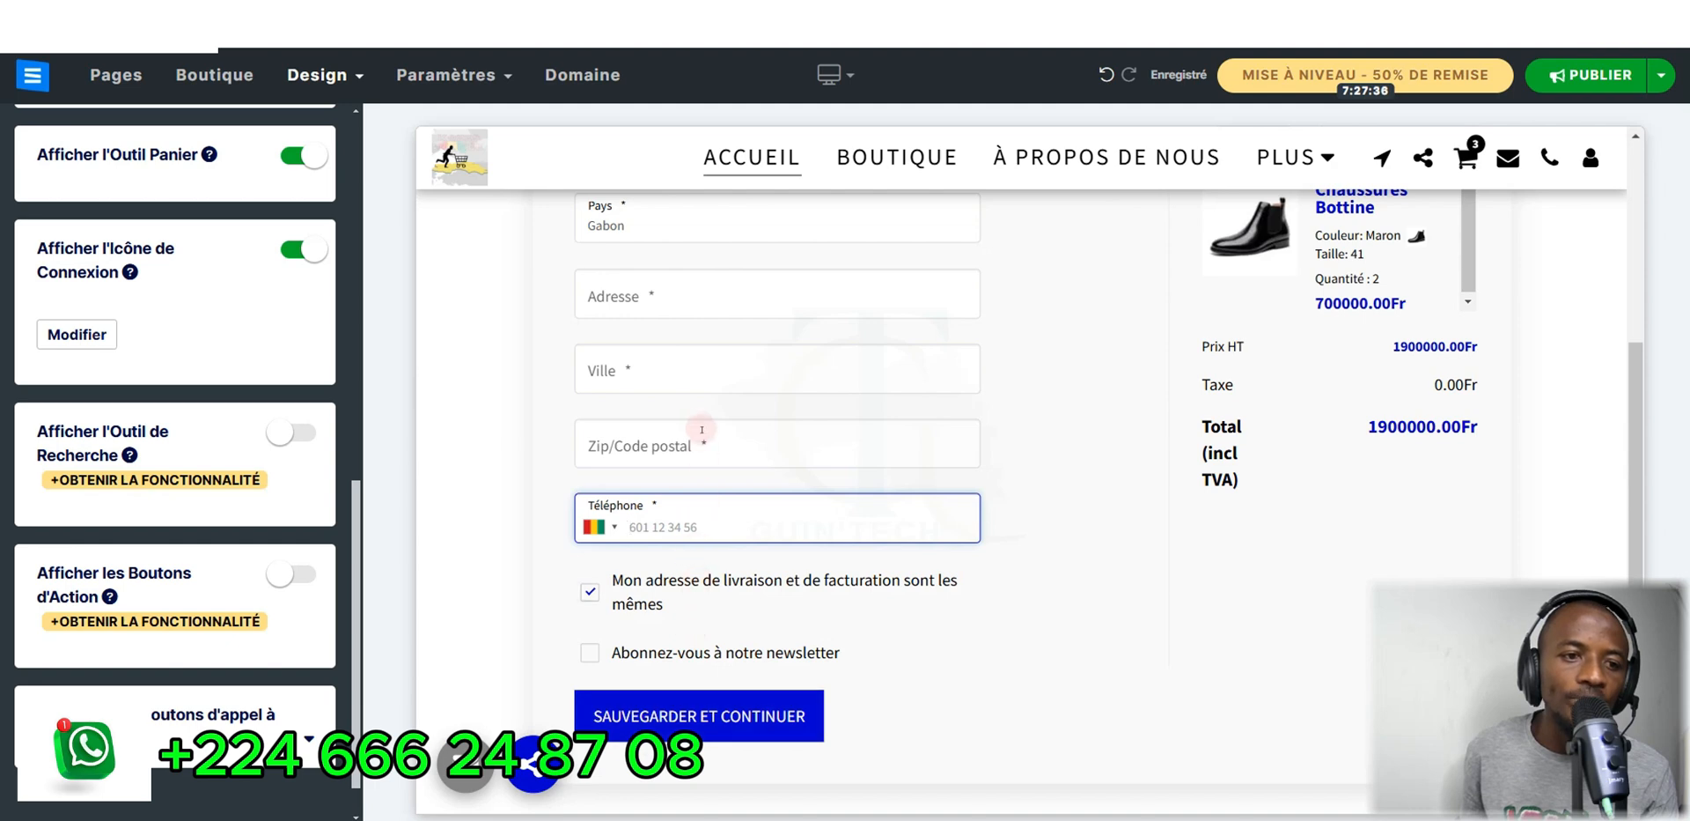
- Go through the checkout form's Zip/Code postal, Ville and Adresse fields without filling them in
left_click(659, 457)
scroll(655, 467, "up", 2)
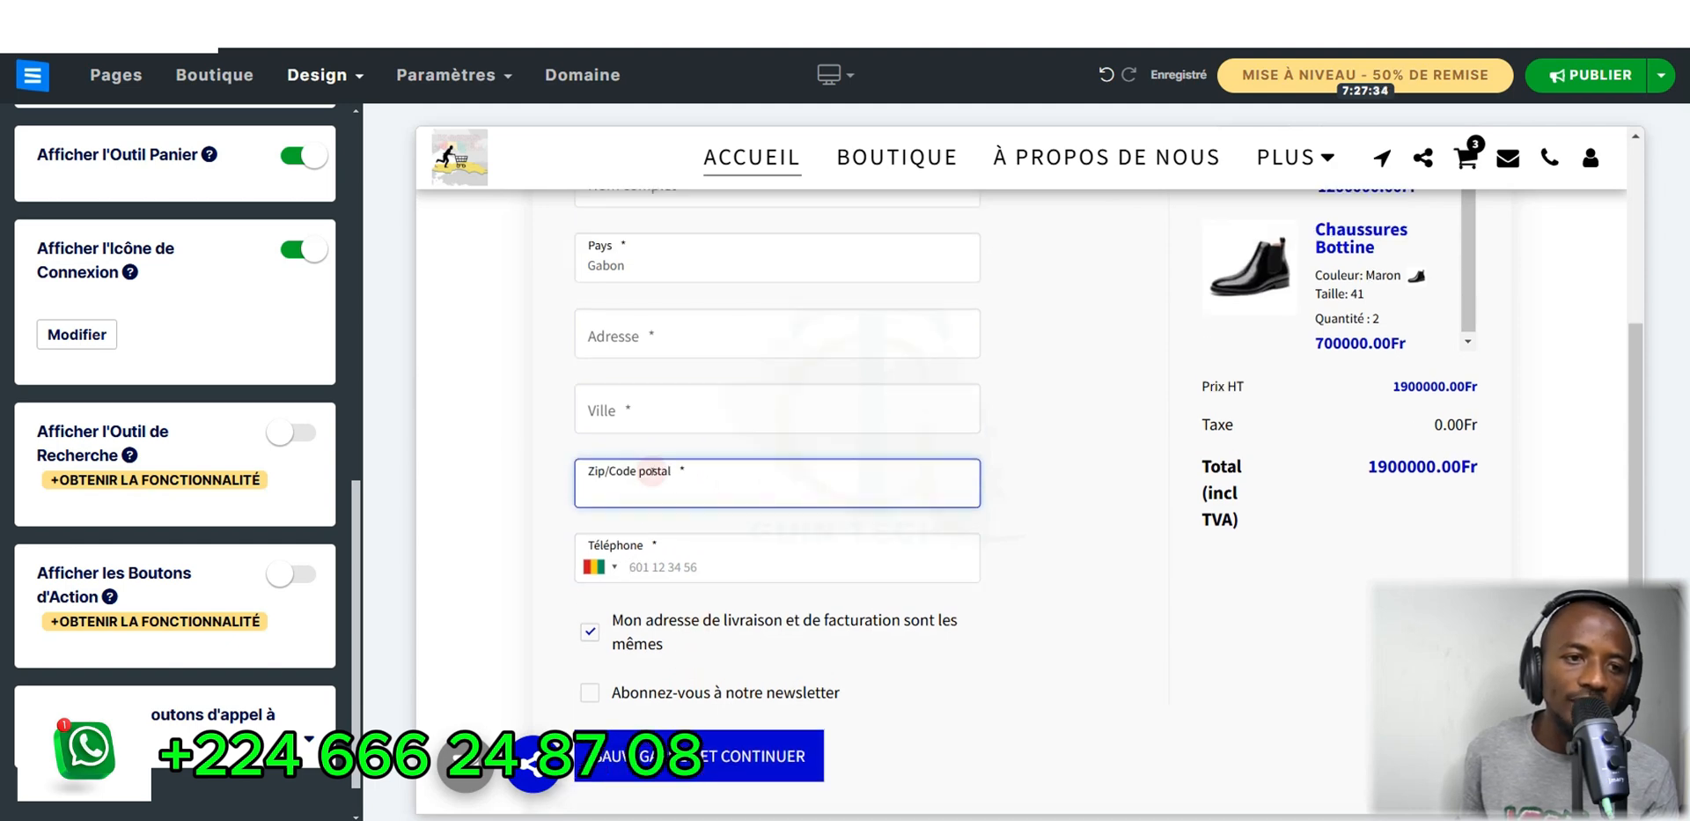
left_click(642, 480)
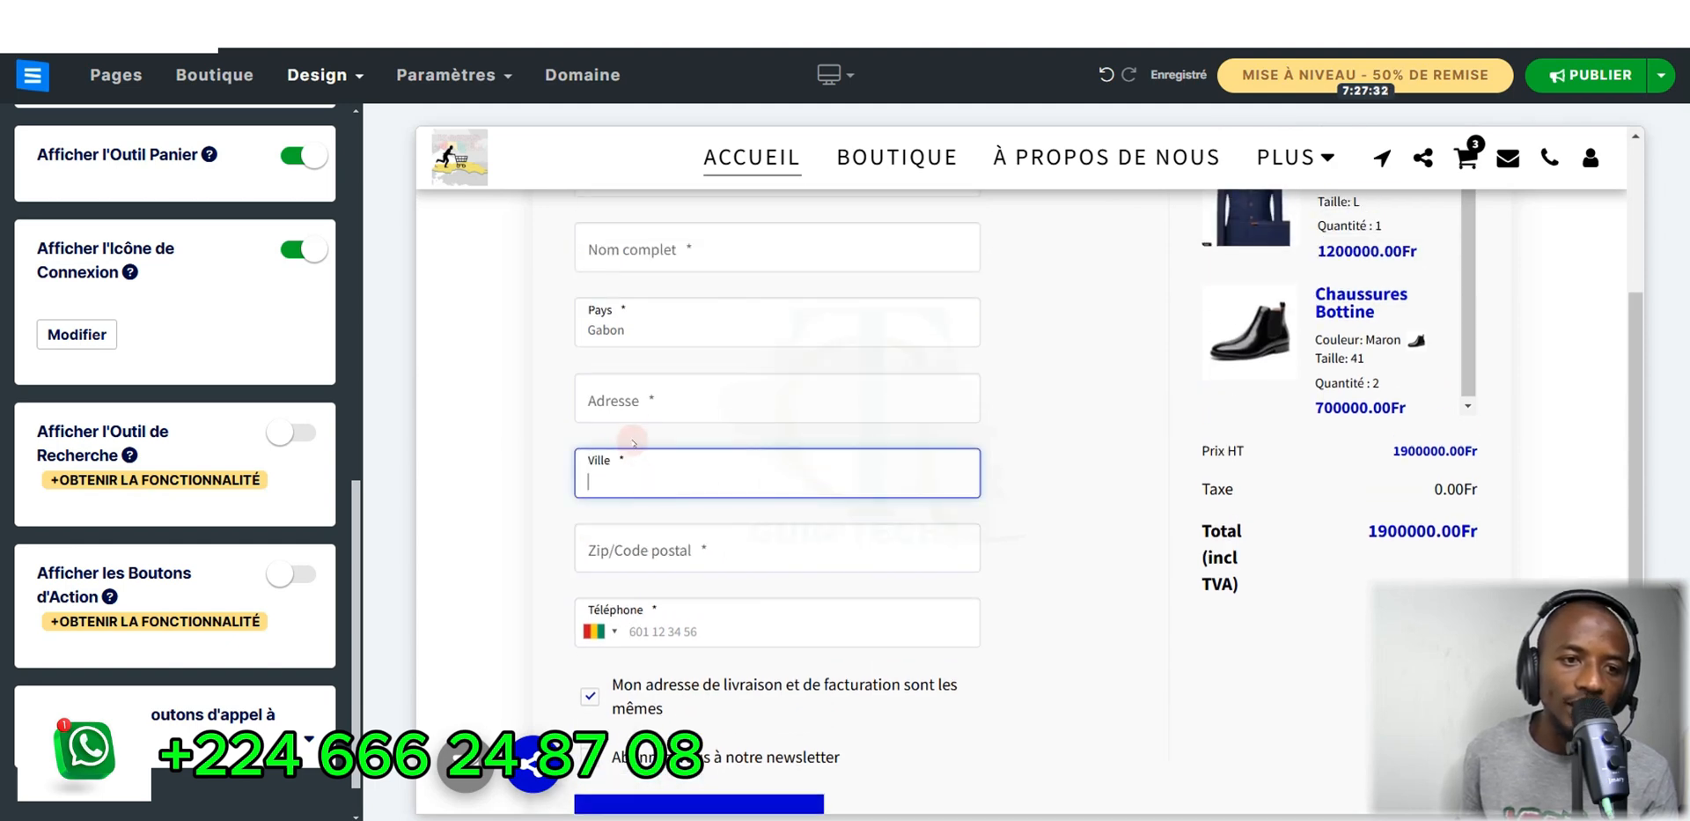
left_click(632, 394)
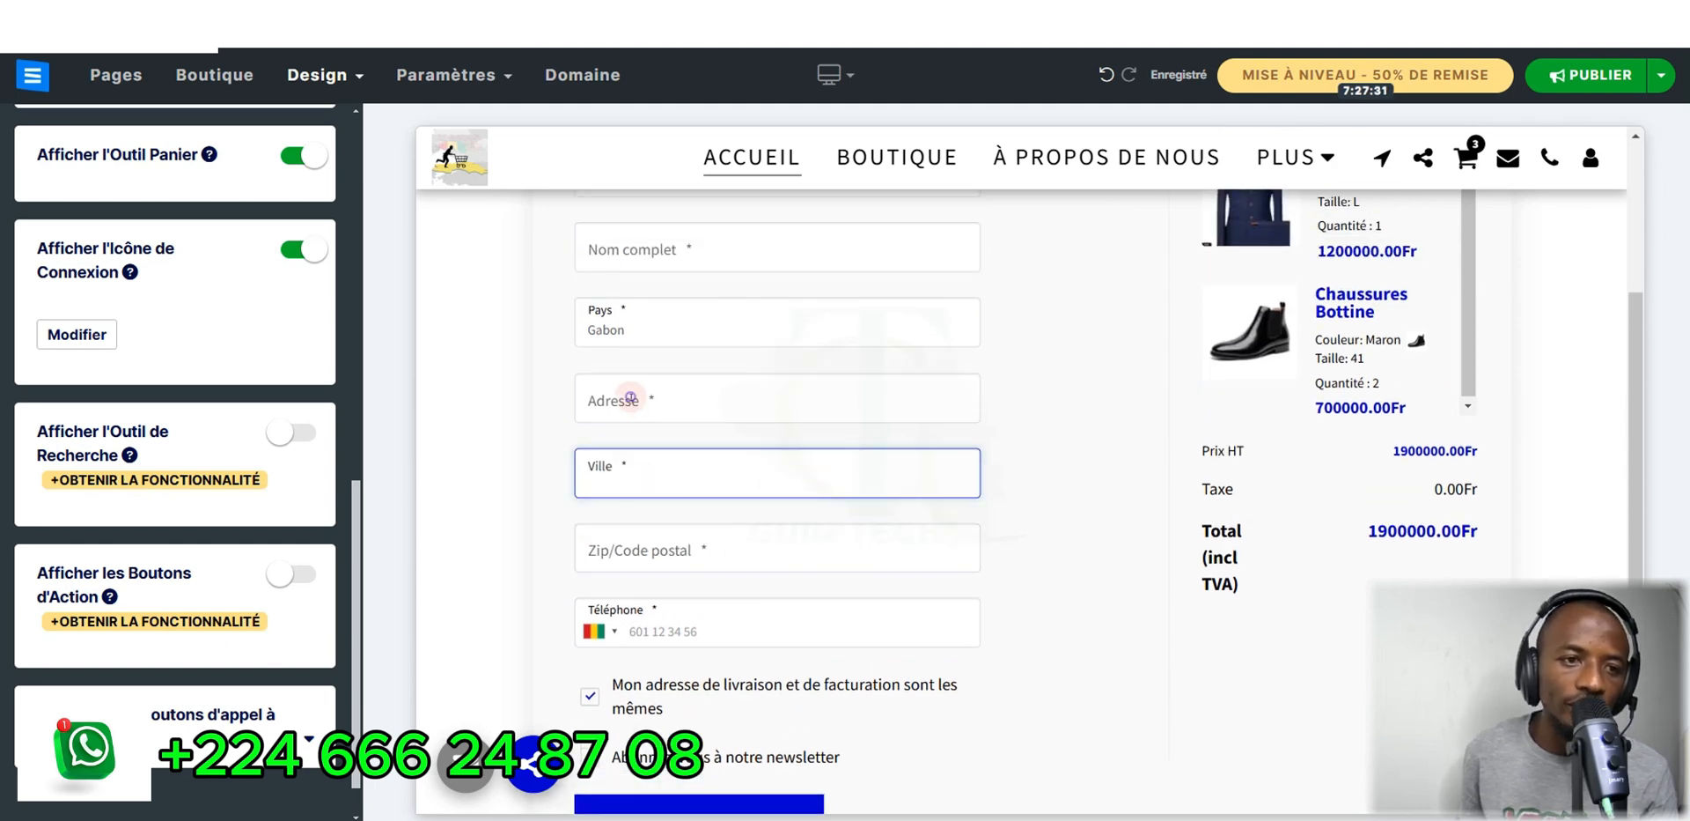
- Set the checkout form's Pays back to Guinea
left_click(619, 314)
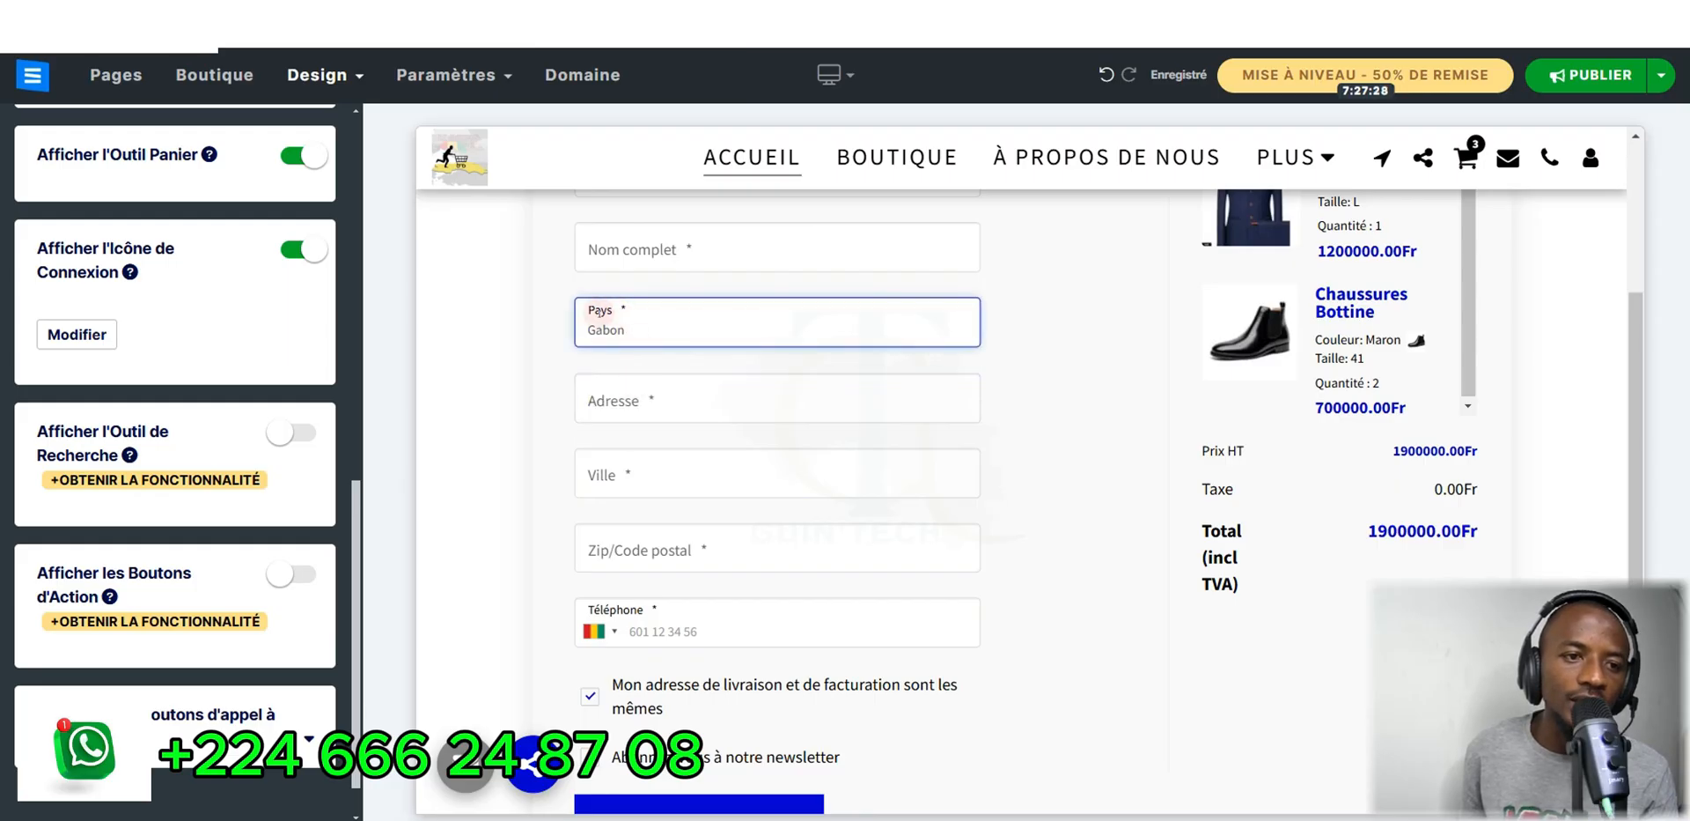
left_click(607, 327)
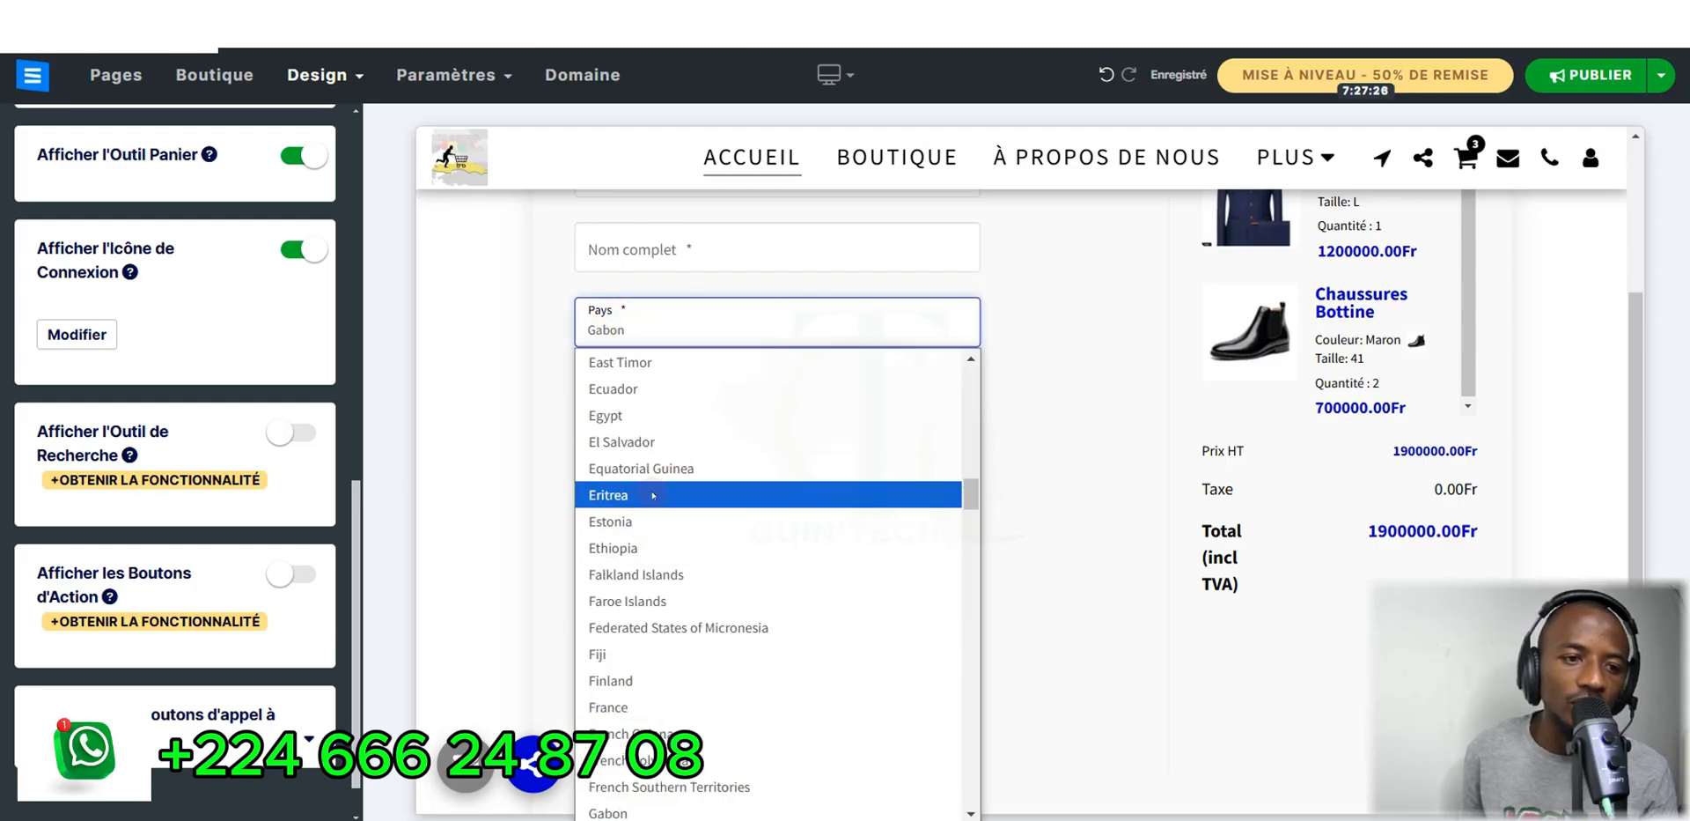
scroll(651, 630, "down", 10)
scroll(666, 613, "up", 3)
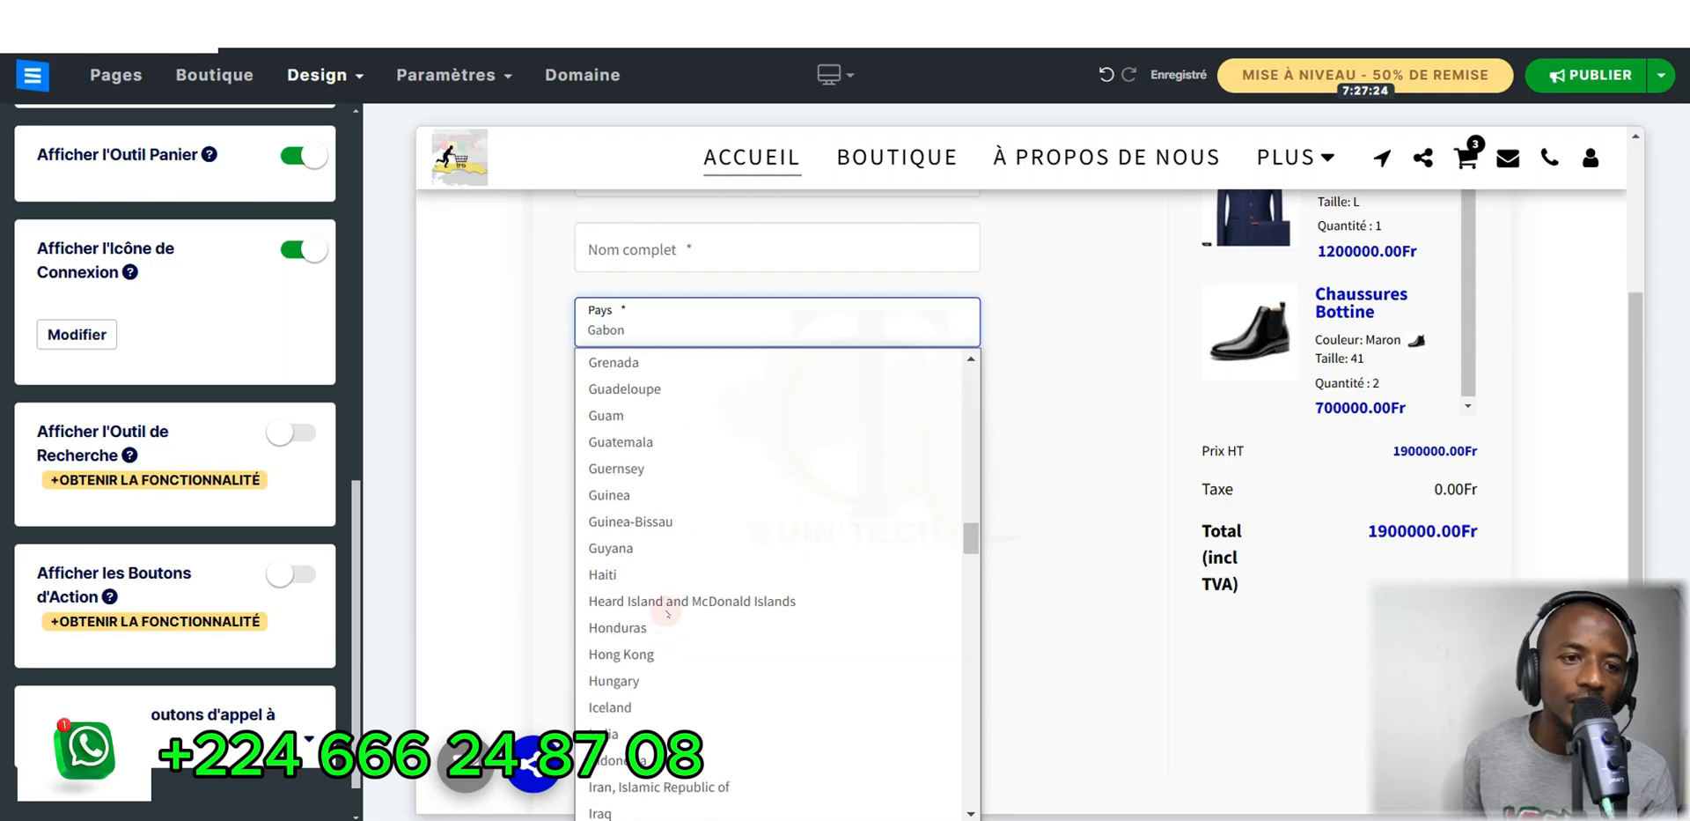
left_click(630, 493)
- Open the cart from the checkout page to review its products and total, and close it
scroll(825, 440, "down", 2)
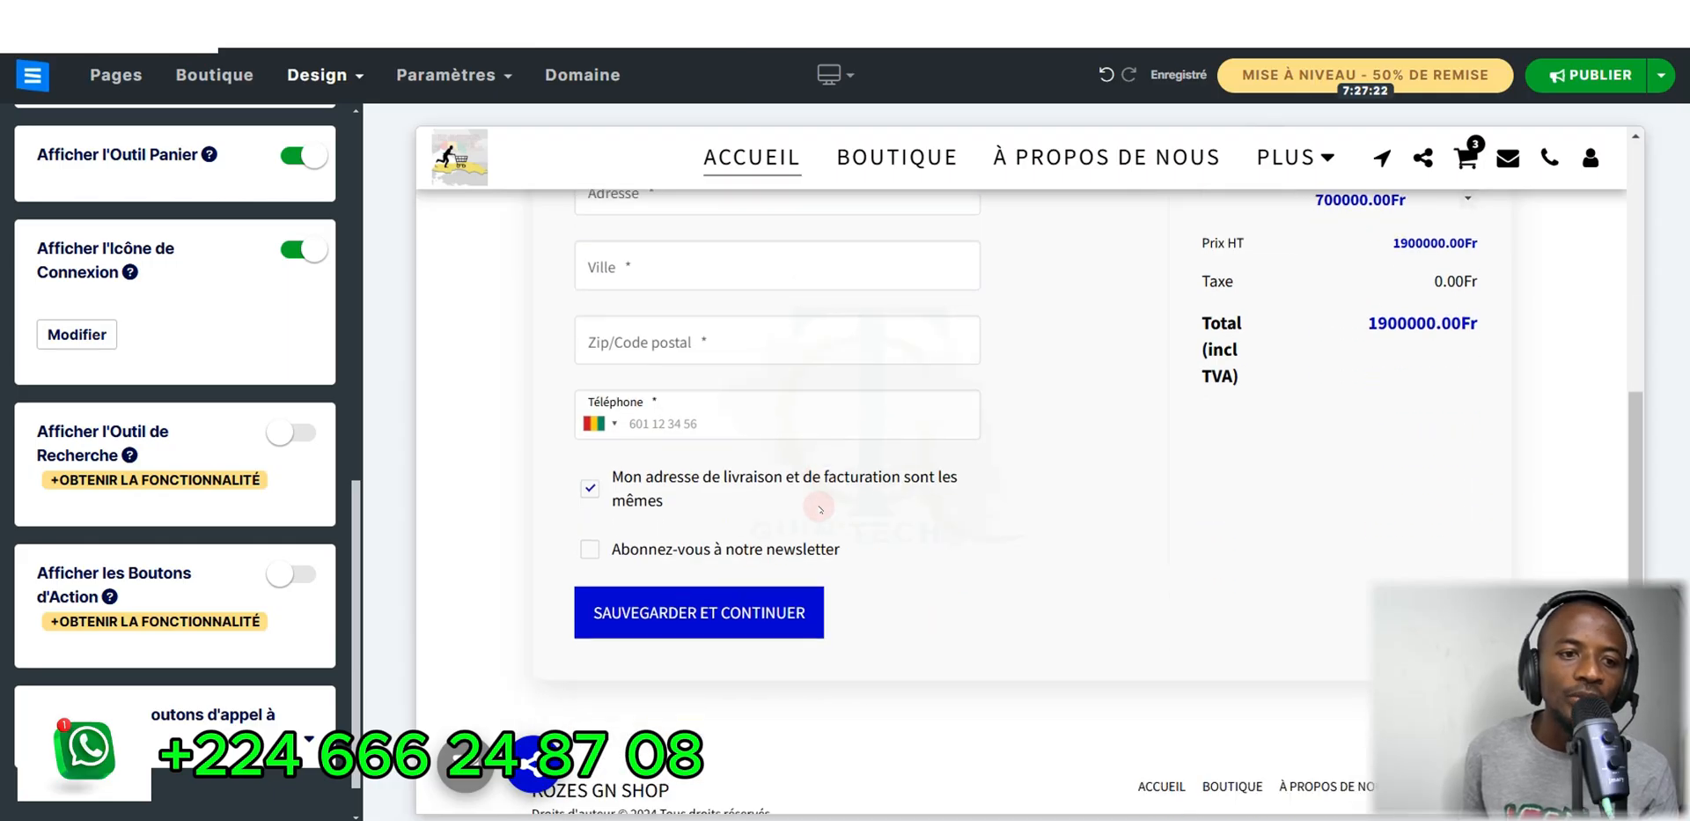
scroll(1081, 553, "up", 5)
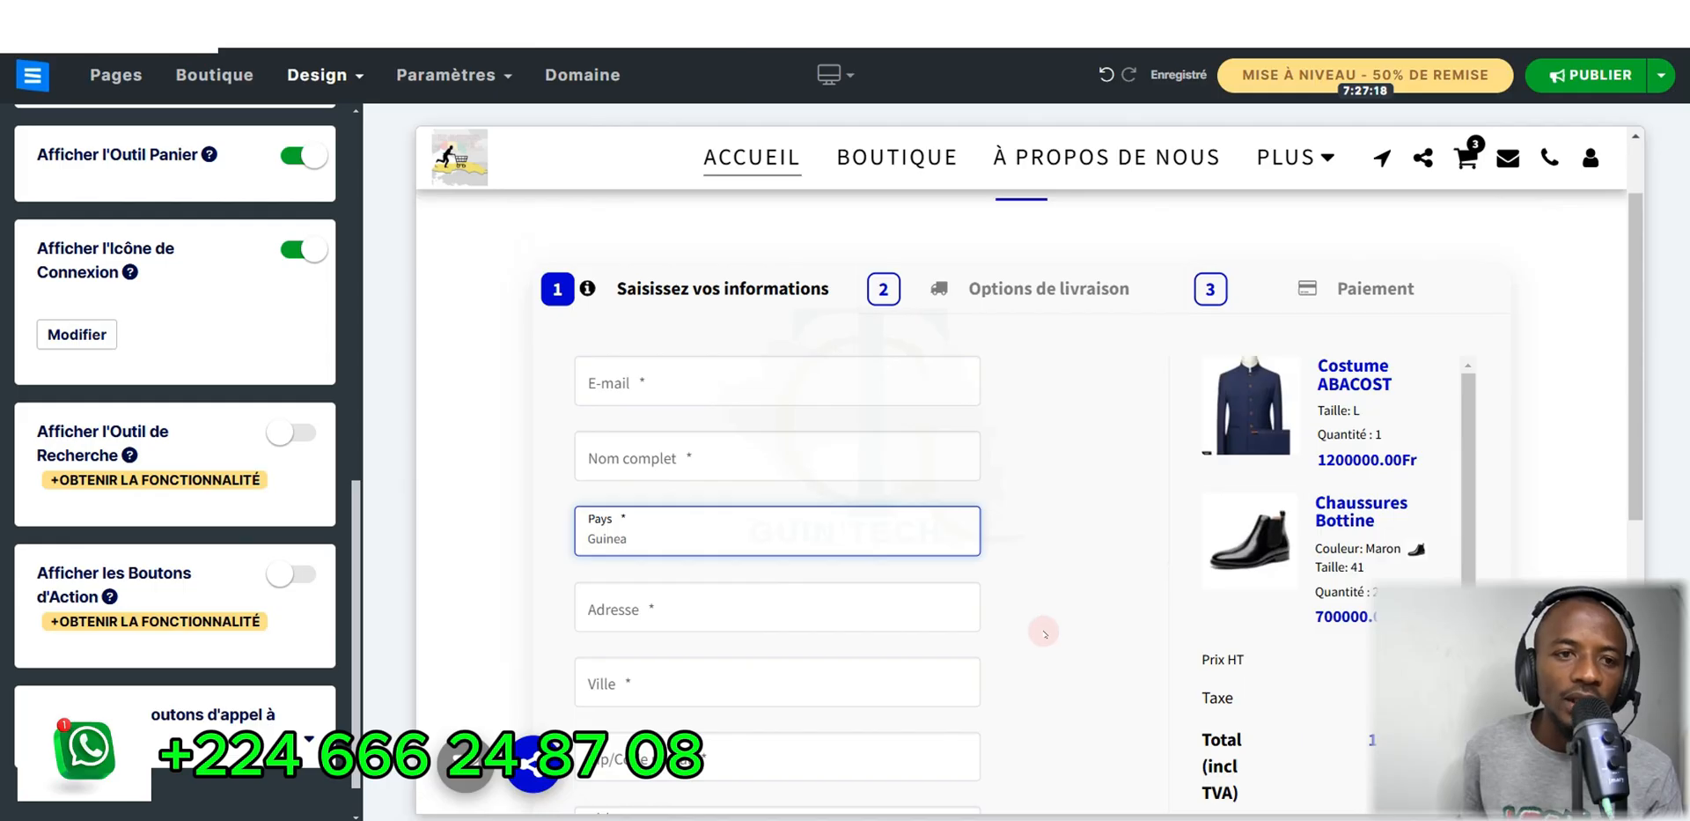
scroll(1045, 631, "up", 2)
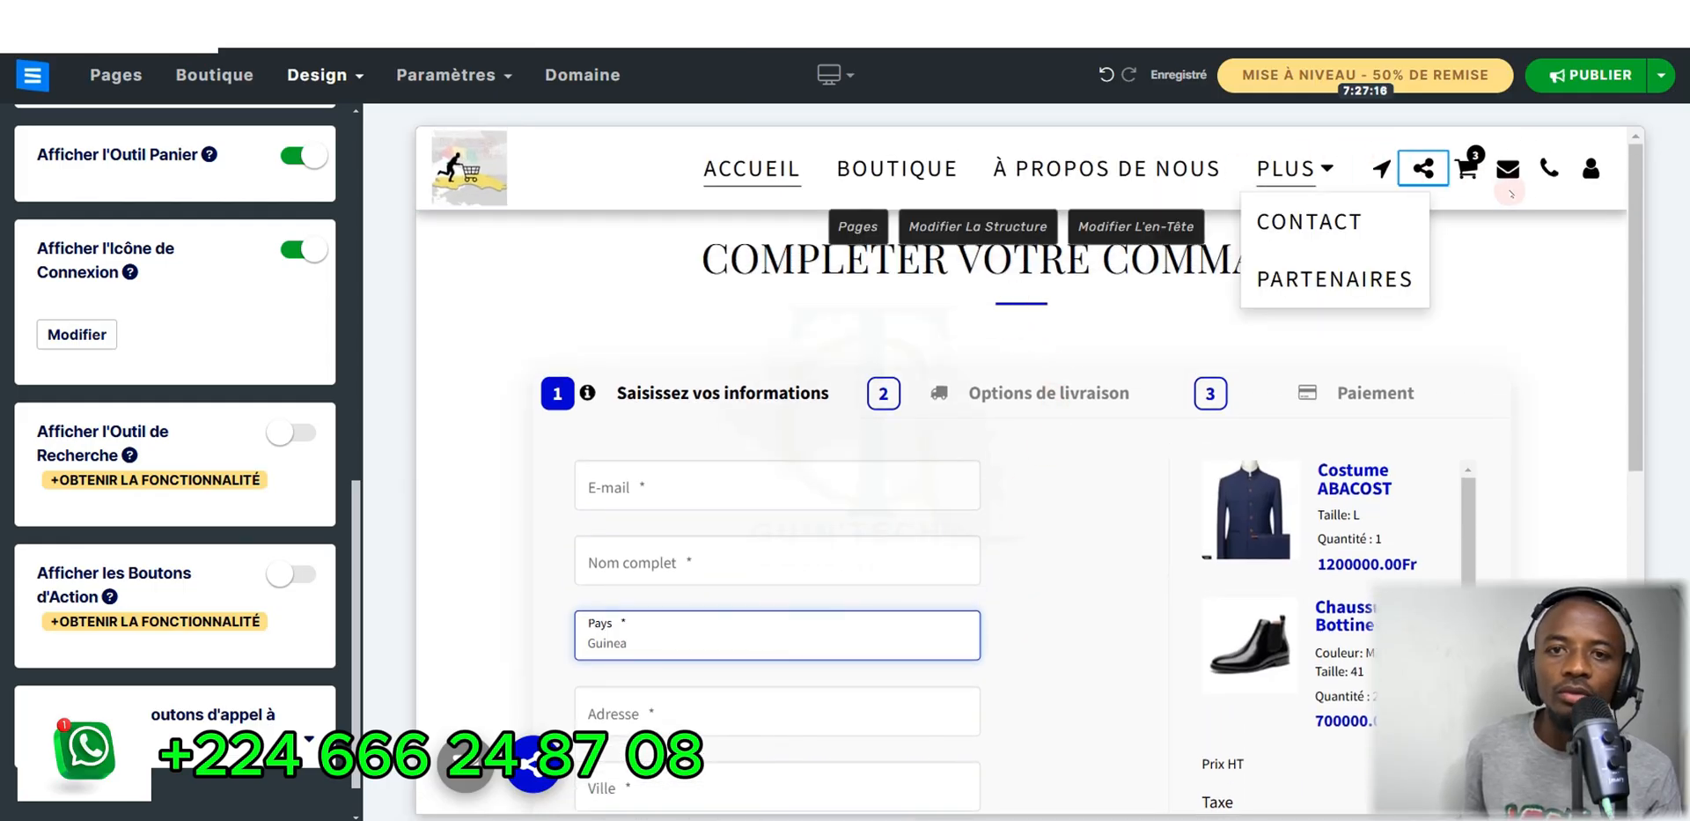
left_click(1466, 167)
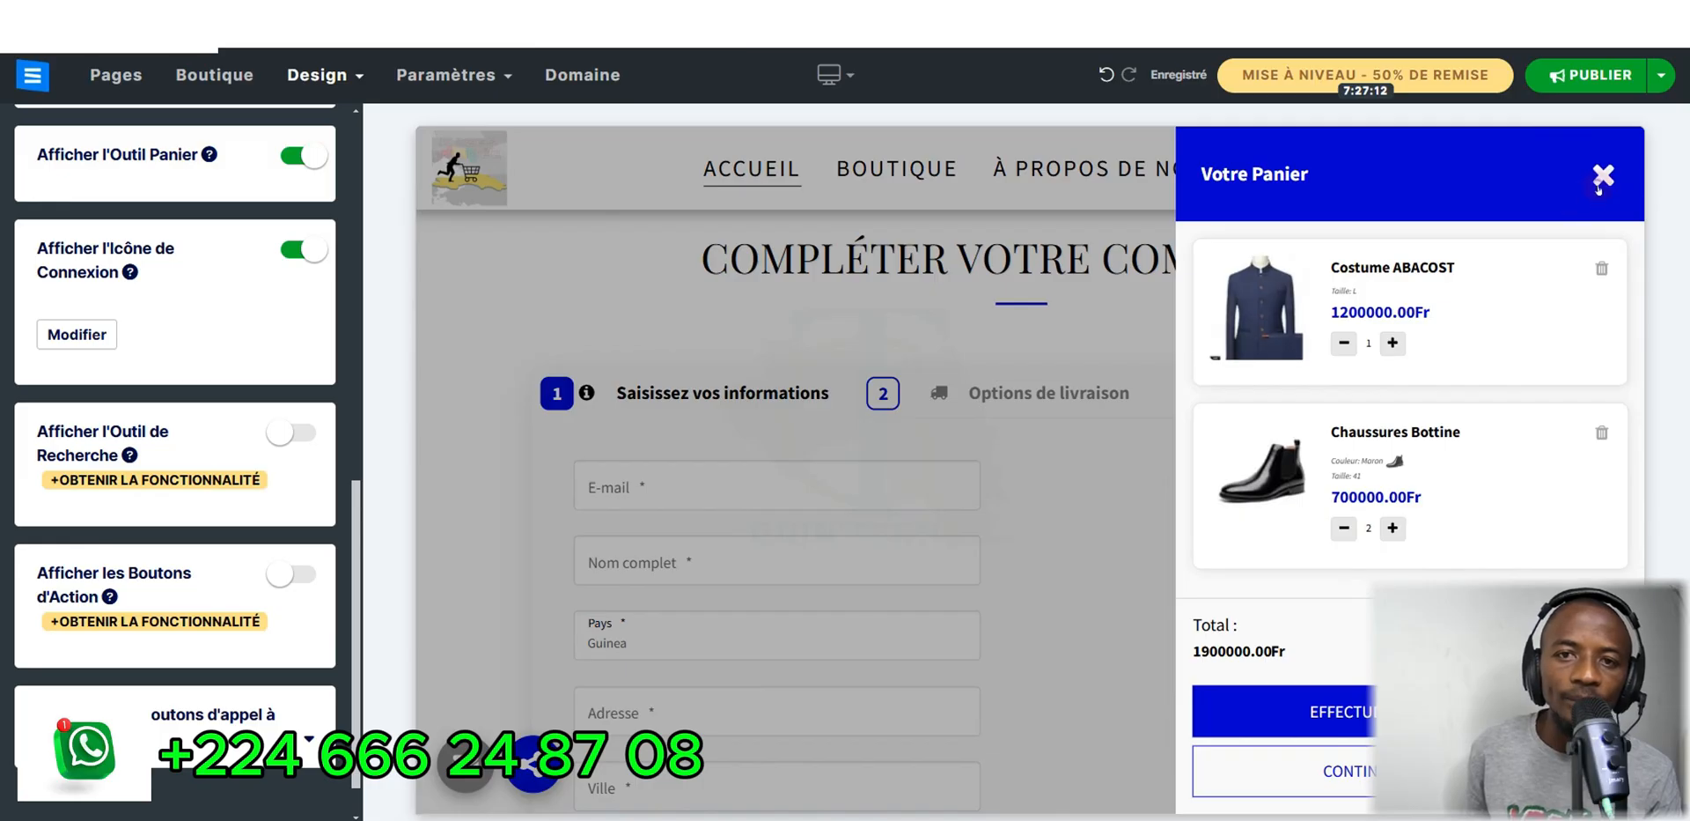
left_click(1600, 185)
- Review the checkout page down to its save option and footer, and return to the customer fields
scroll(880, 651, "down", 6)
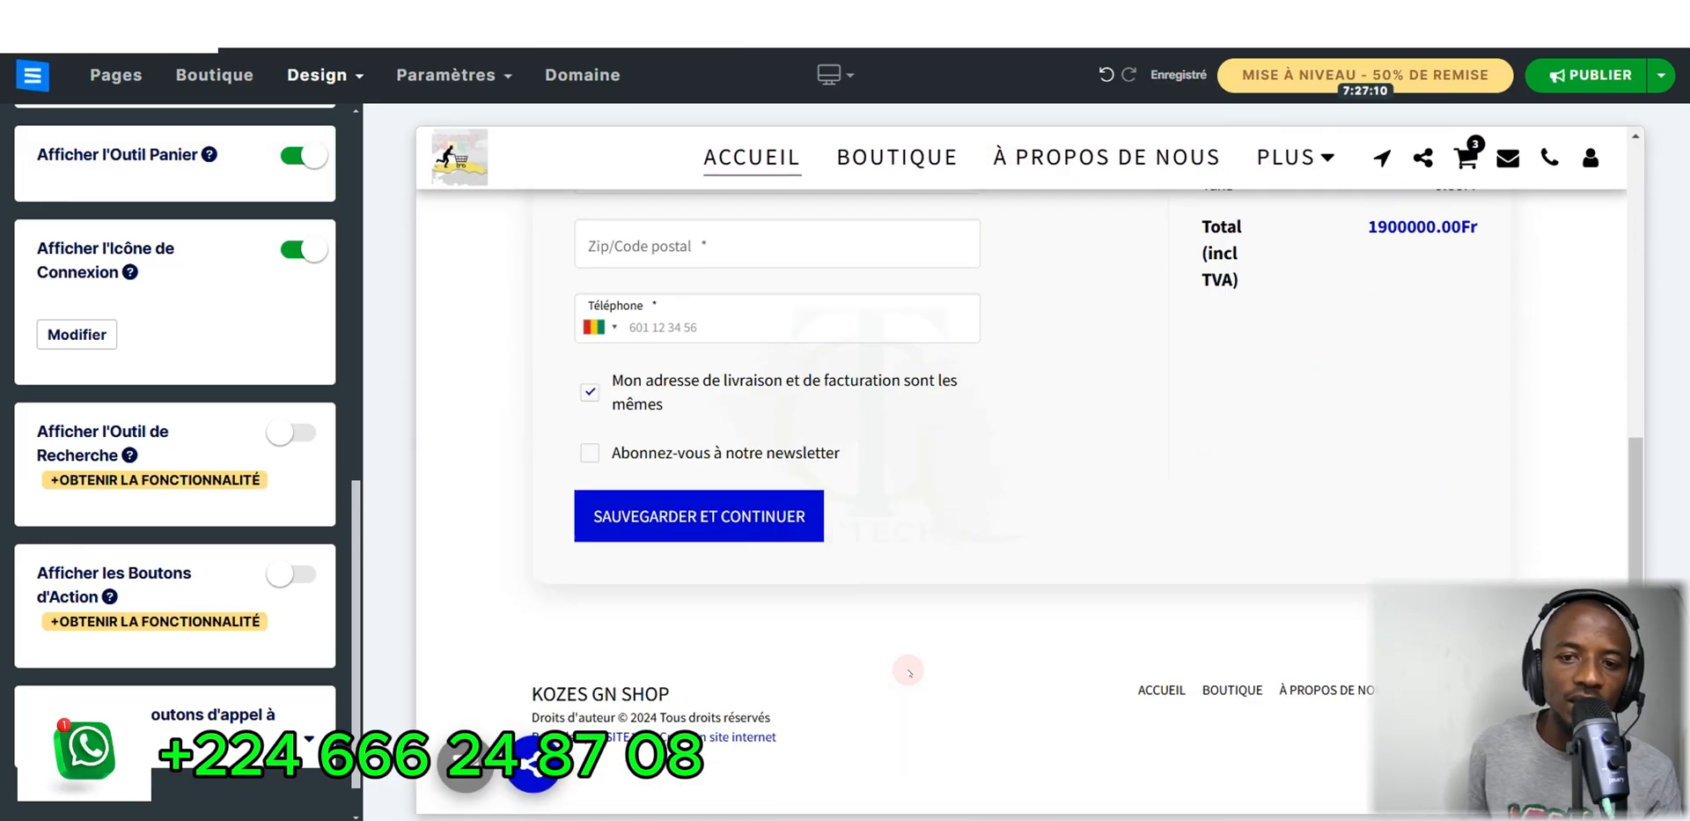
scroll(910, 673, "down", 1)
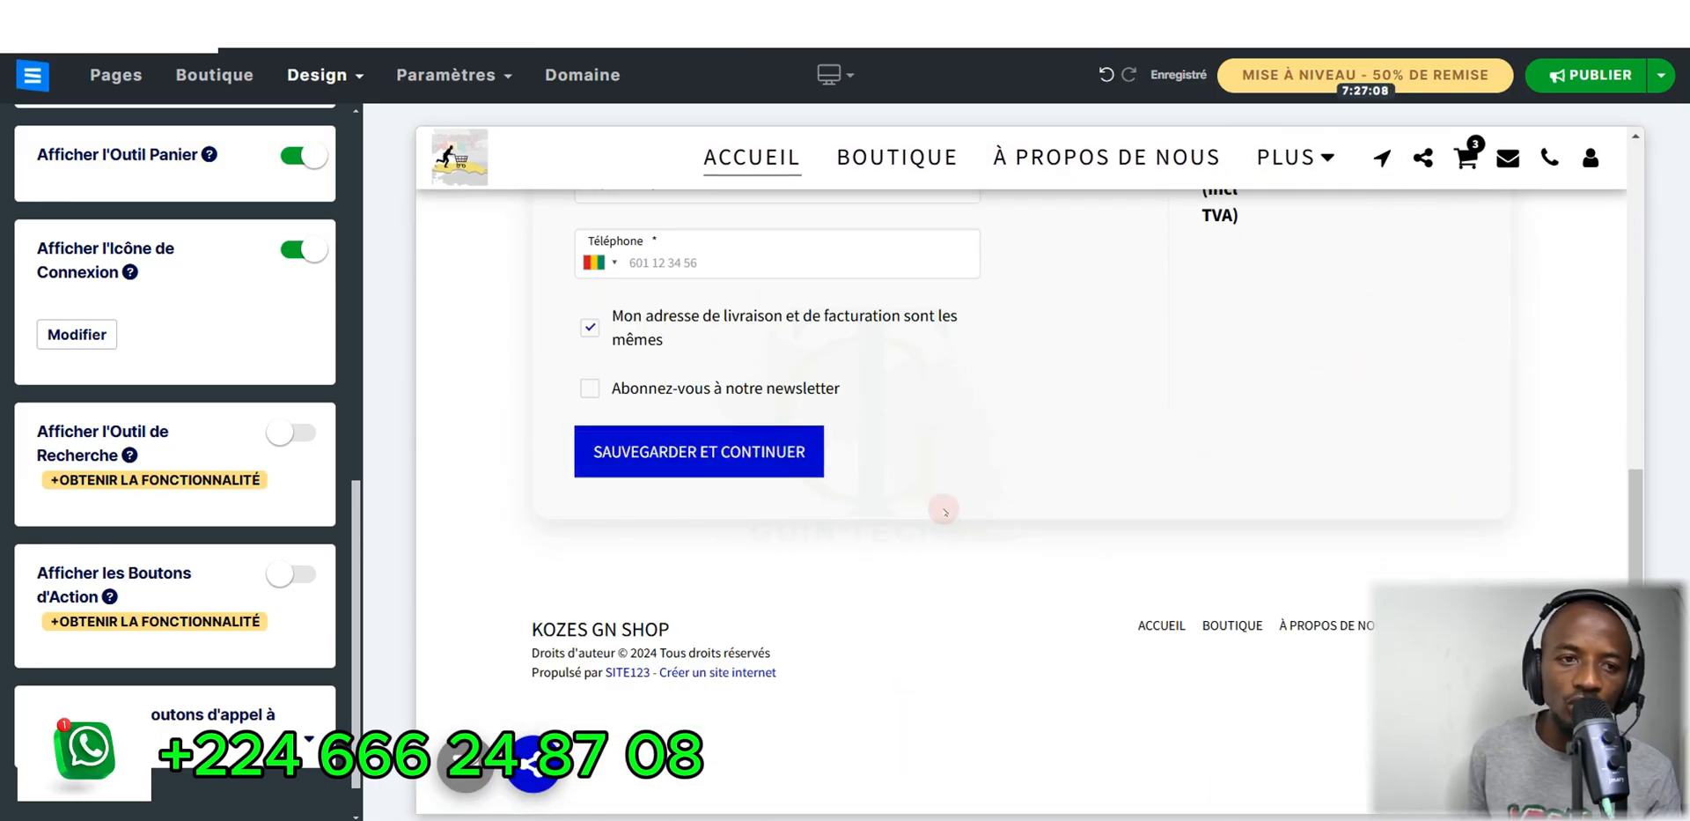
scroll(943, 510, "up", 6)
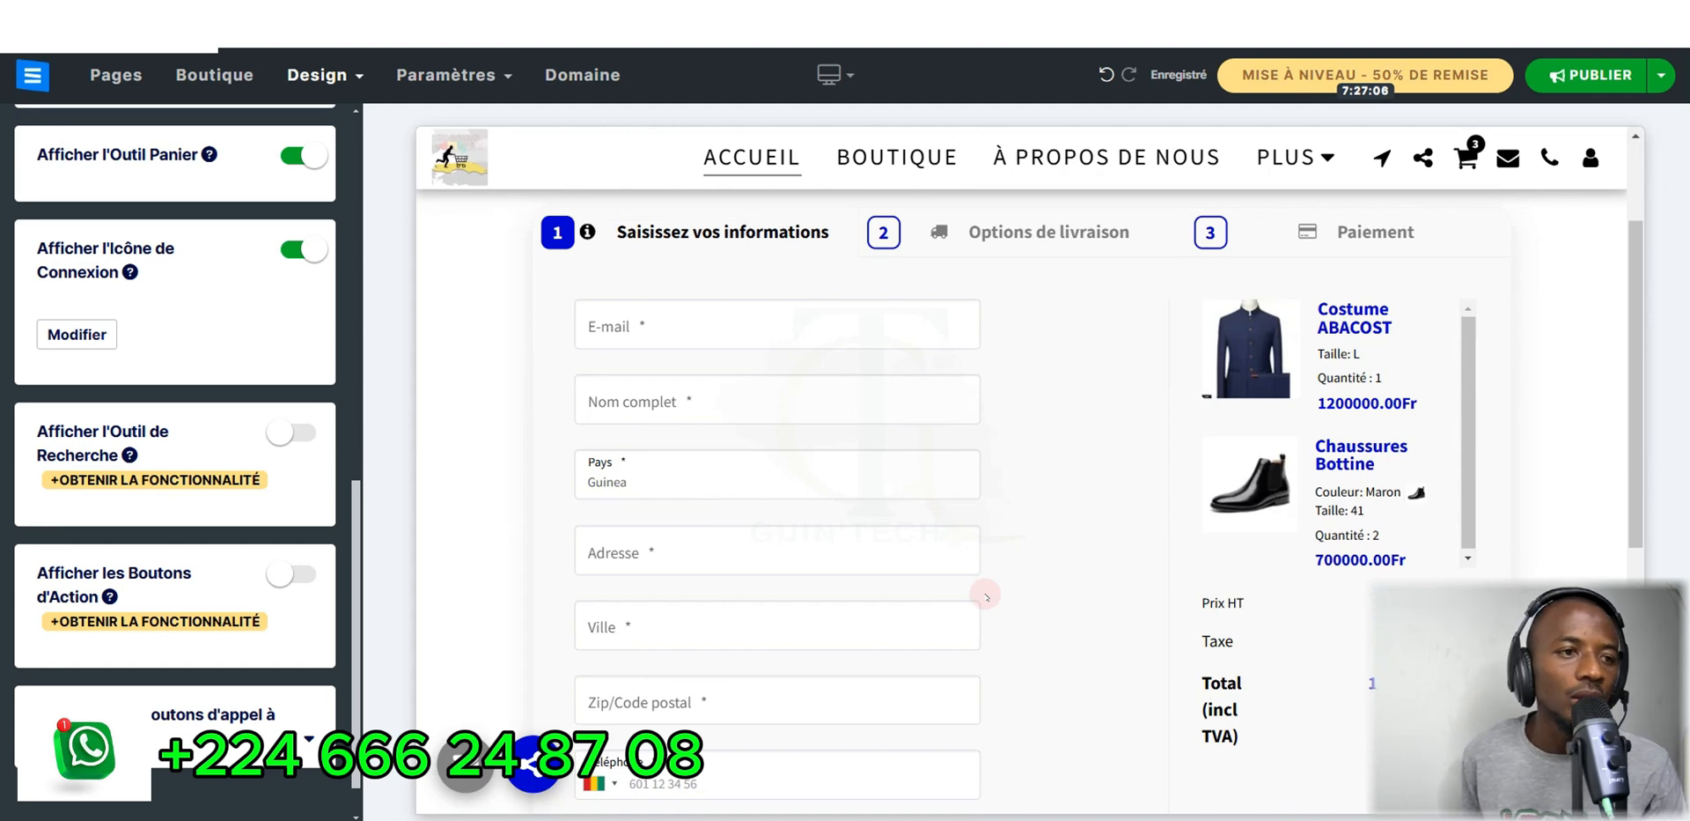
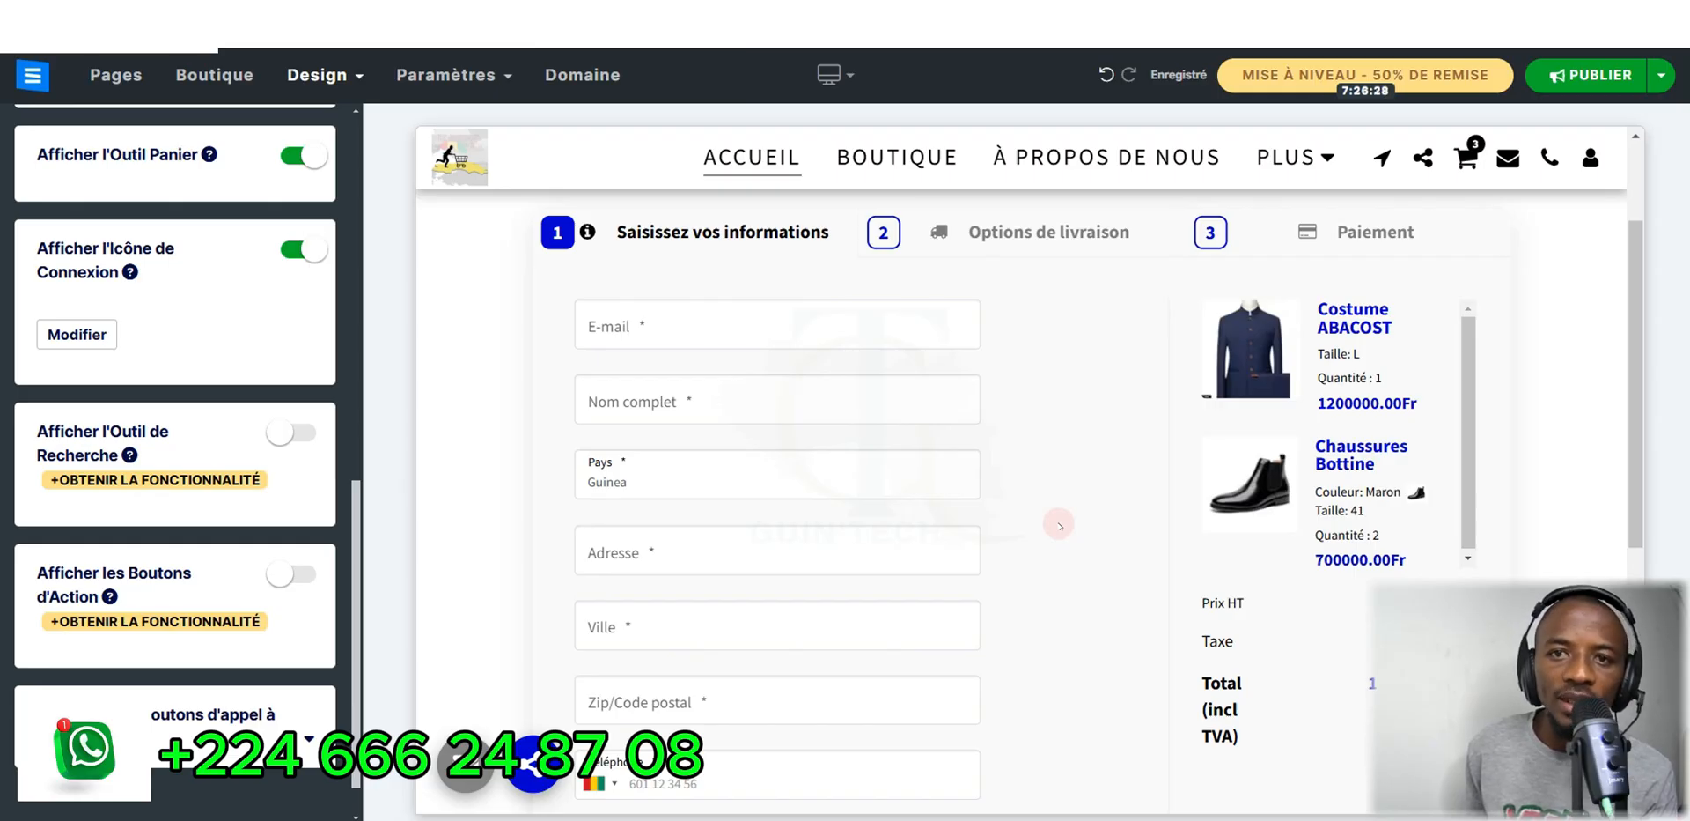
- Look over the checkout page once more, and open the Boutique page to browse its COMMANDEZ ICI products
scroll(1059, 524, "down", 5)
scroll(1068, 575, "up", 6)
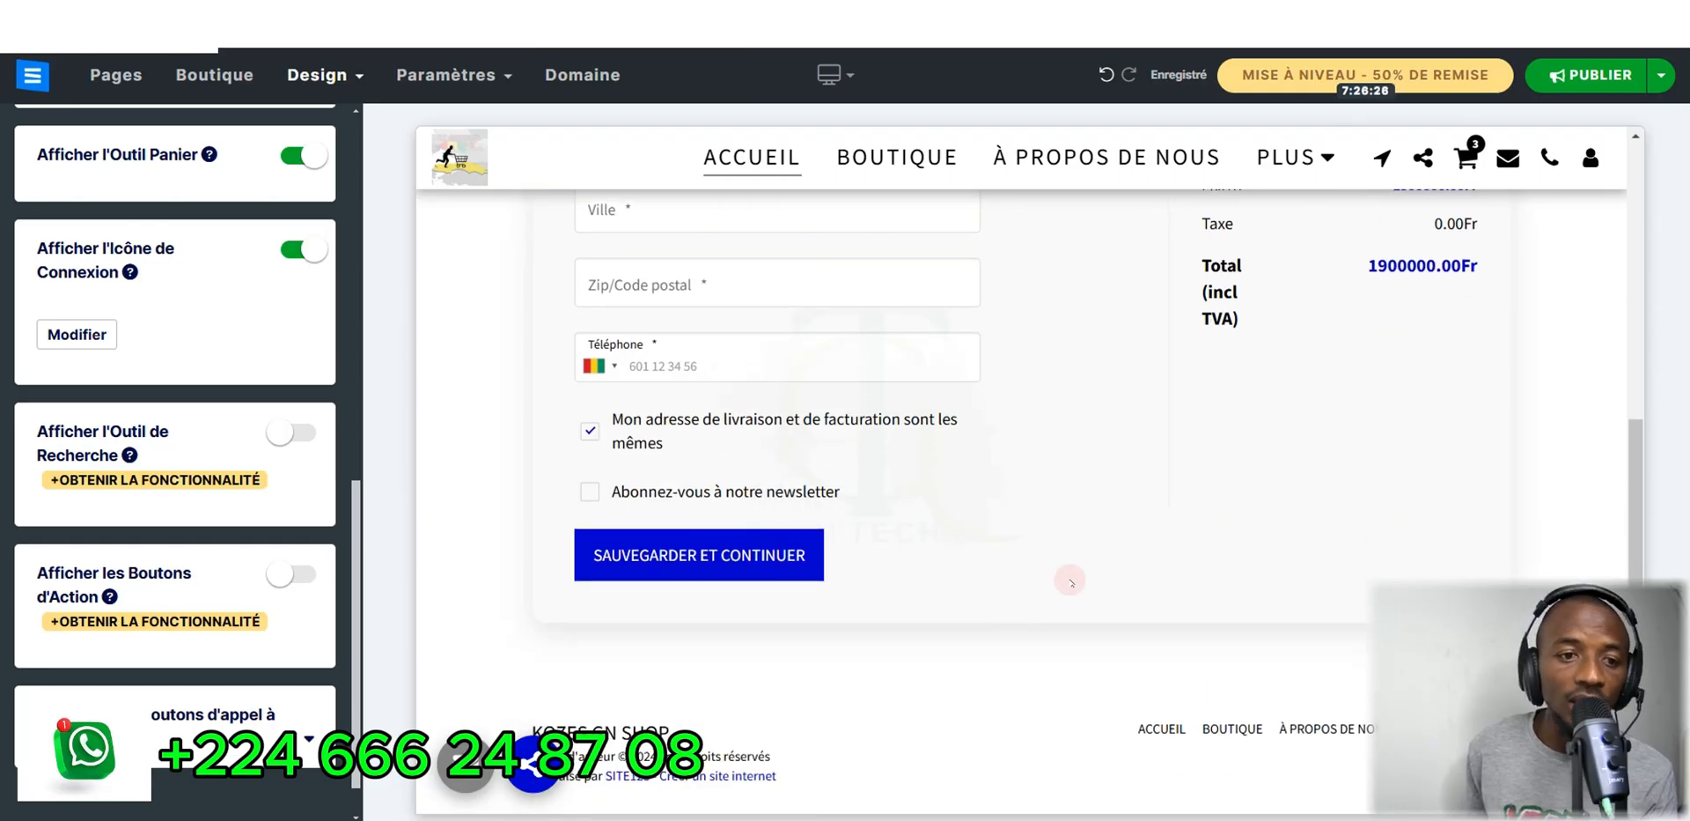
scroll(1068, 563, "up", 1)
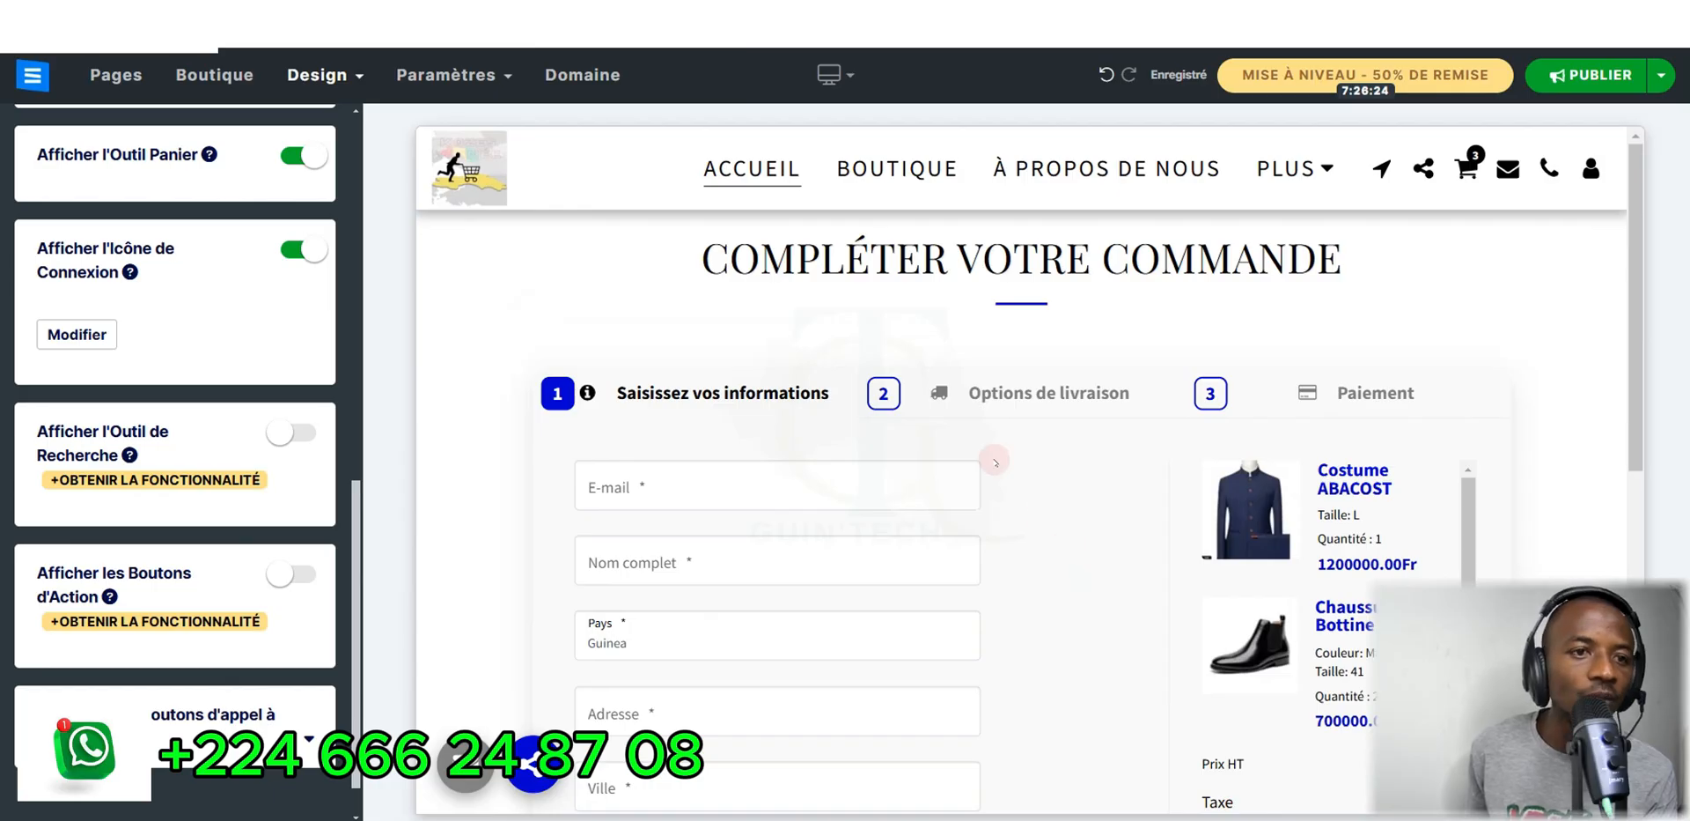
left_click(879, 176)
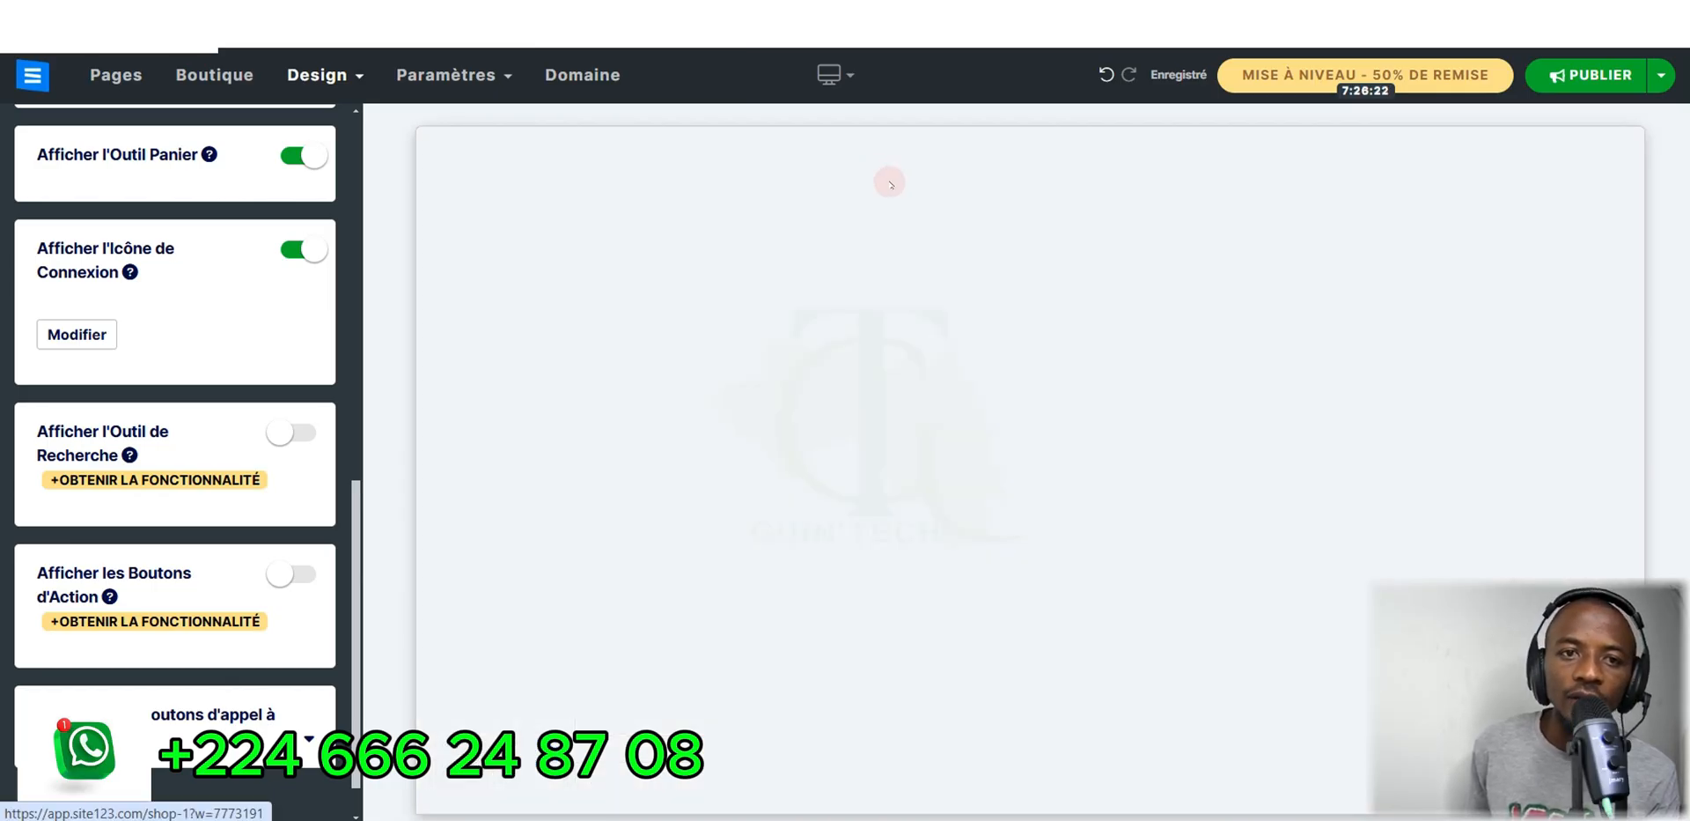
scroll(1091, 489, "down", 5)
scroll(1095, 501, "up", 5)
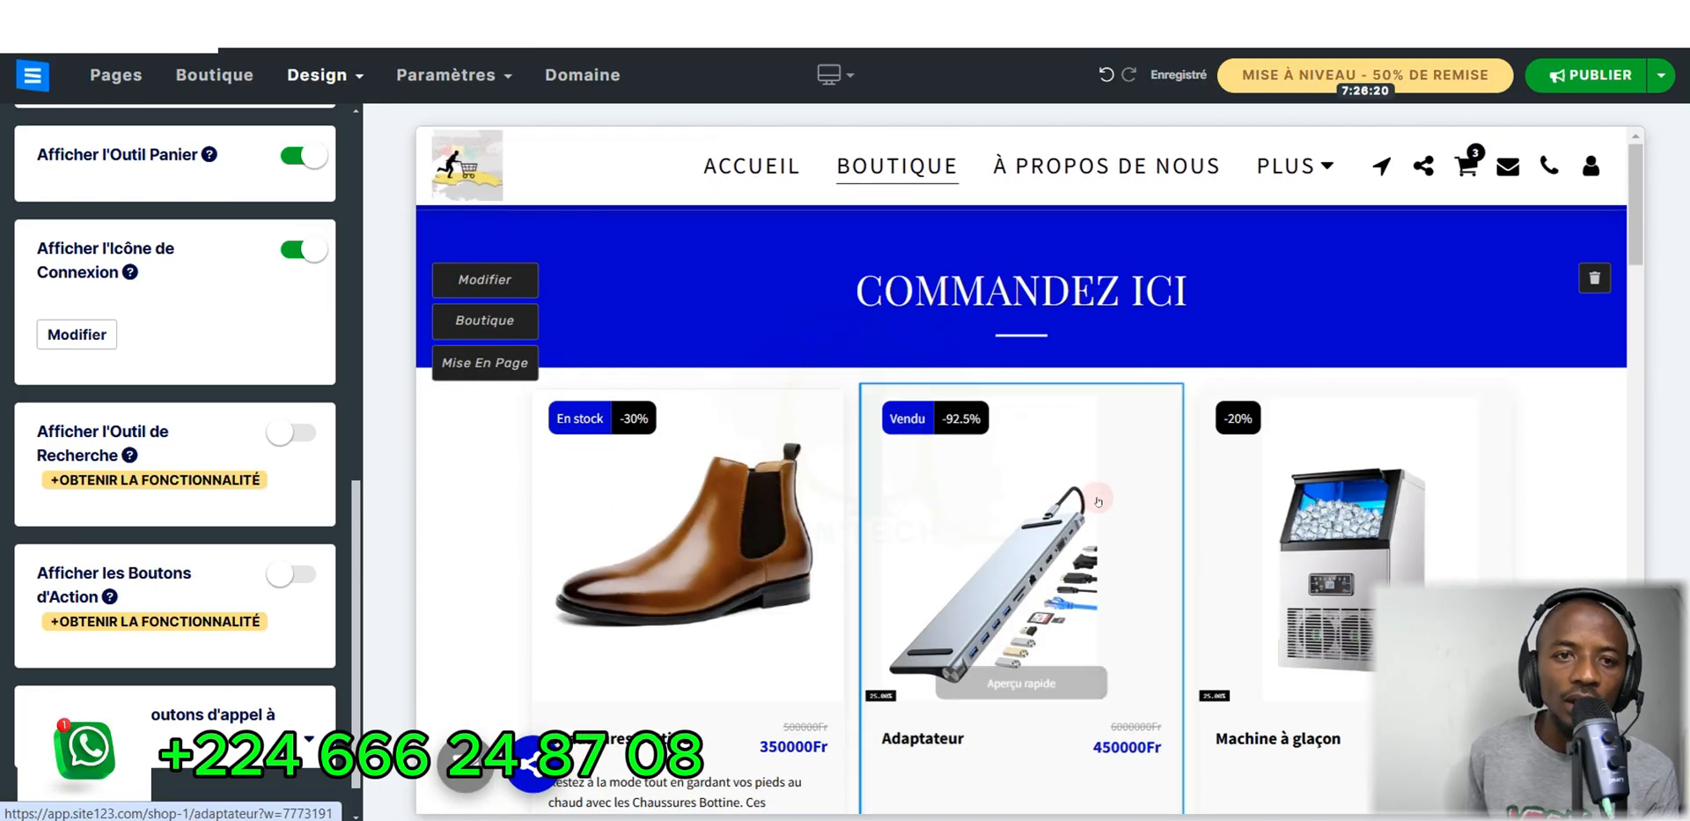
- Return to the Accueil page and search the store for "Costume" from the main banner
left_click(744, 163)
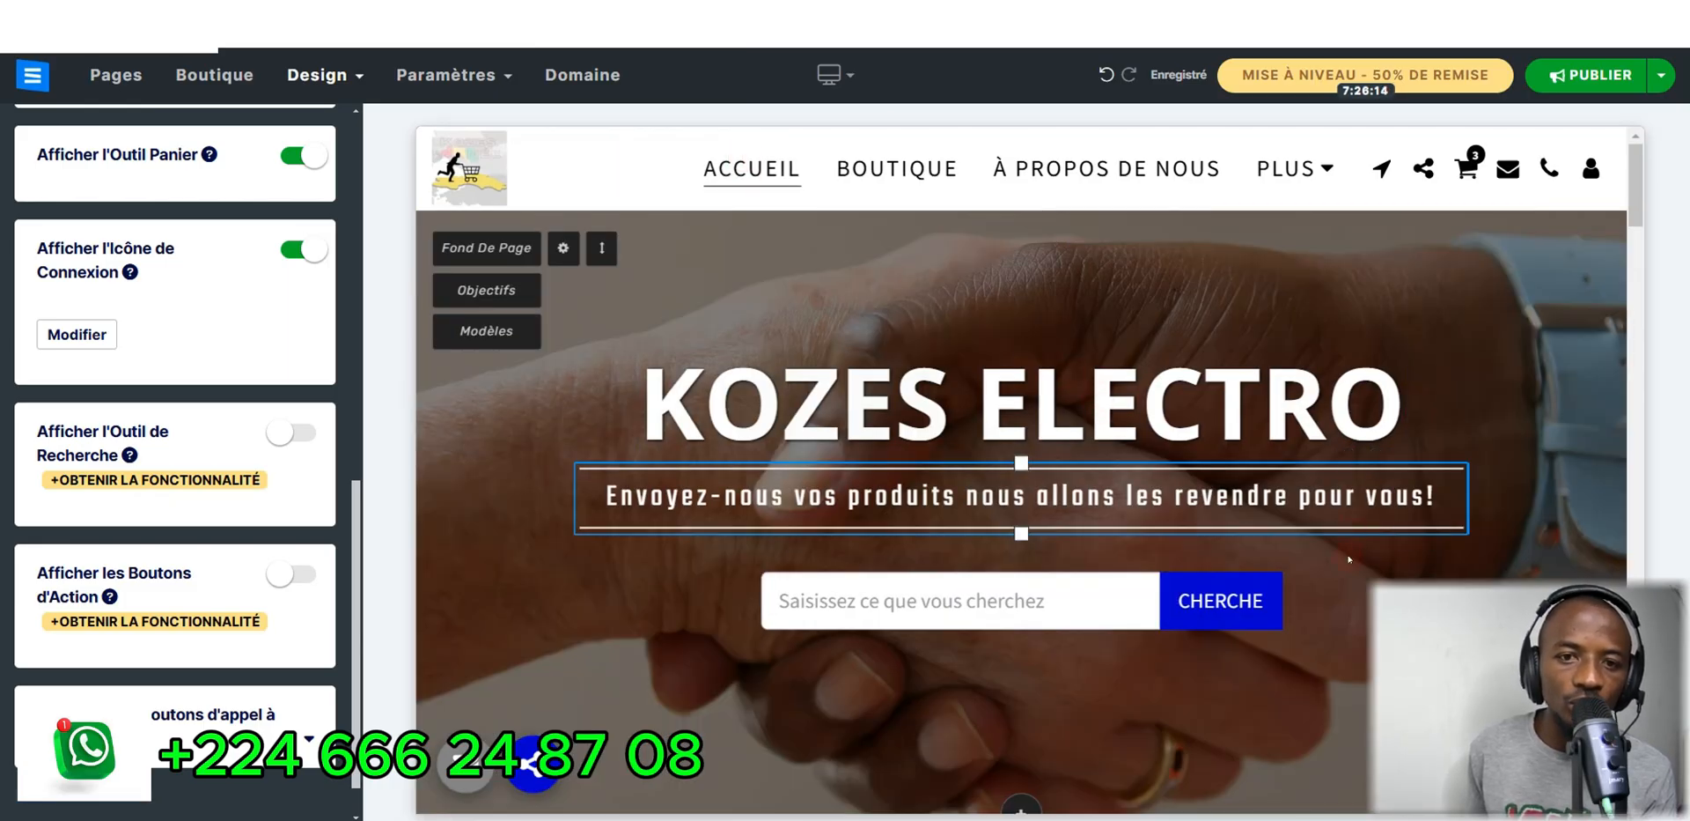
left_click(875, 601)
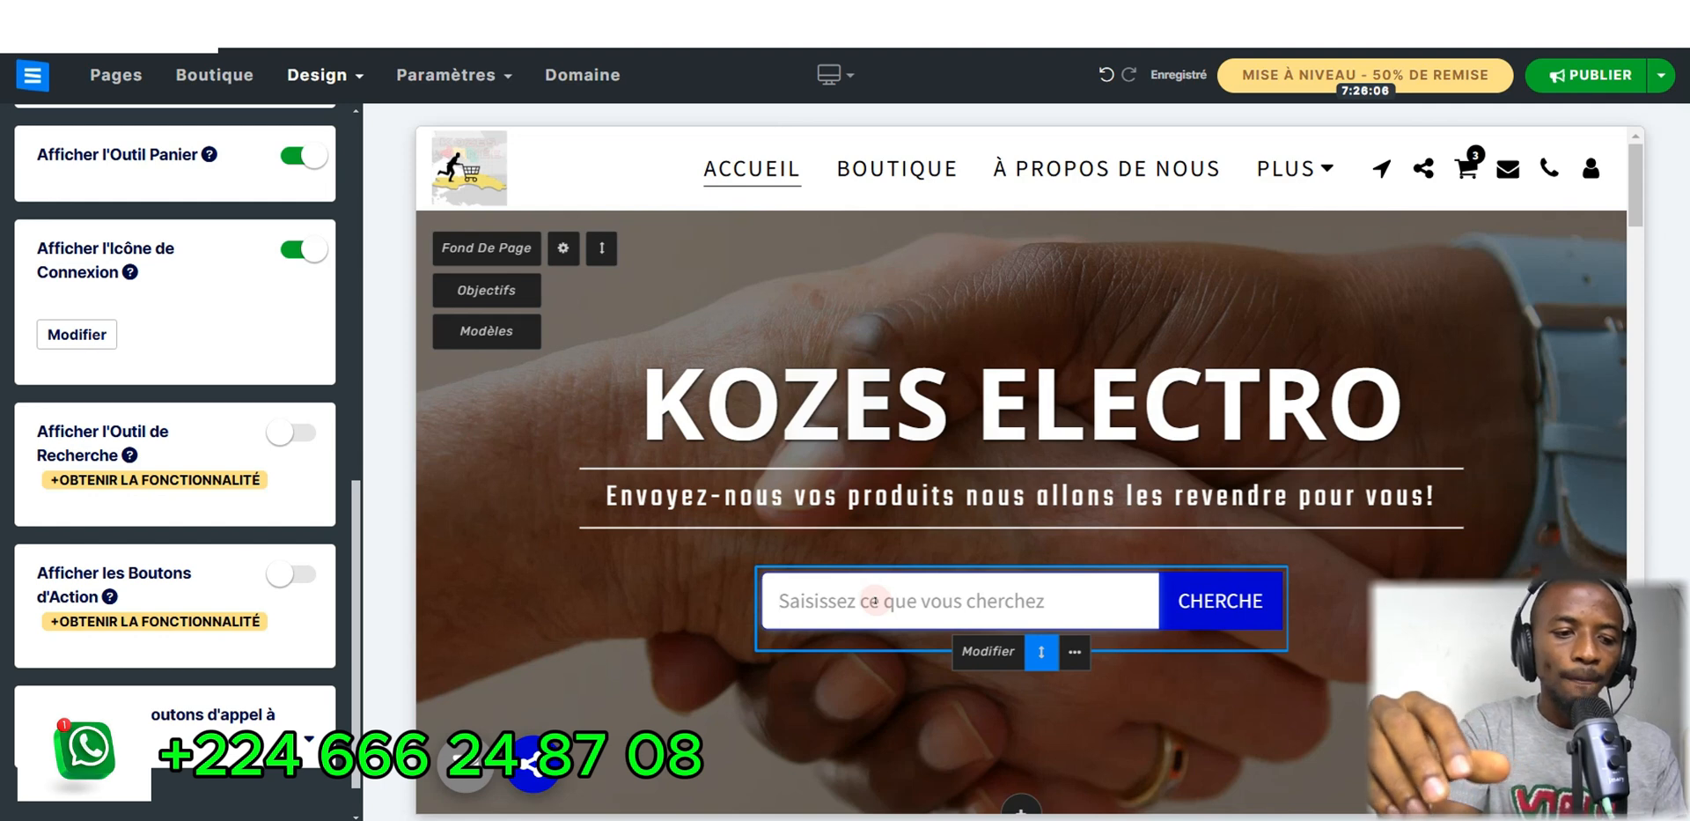
type("Costume")
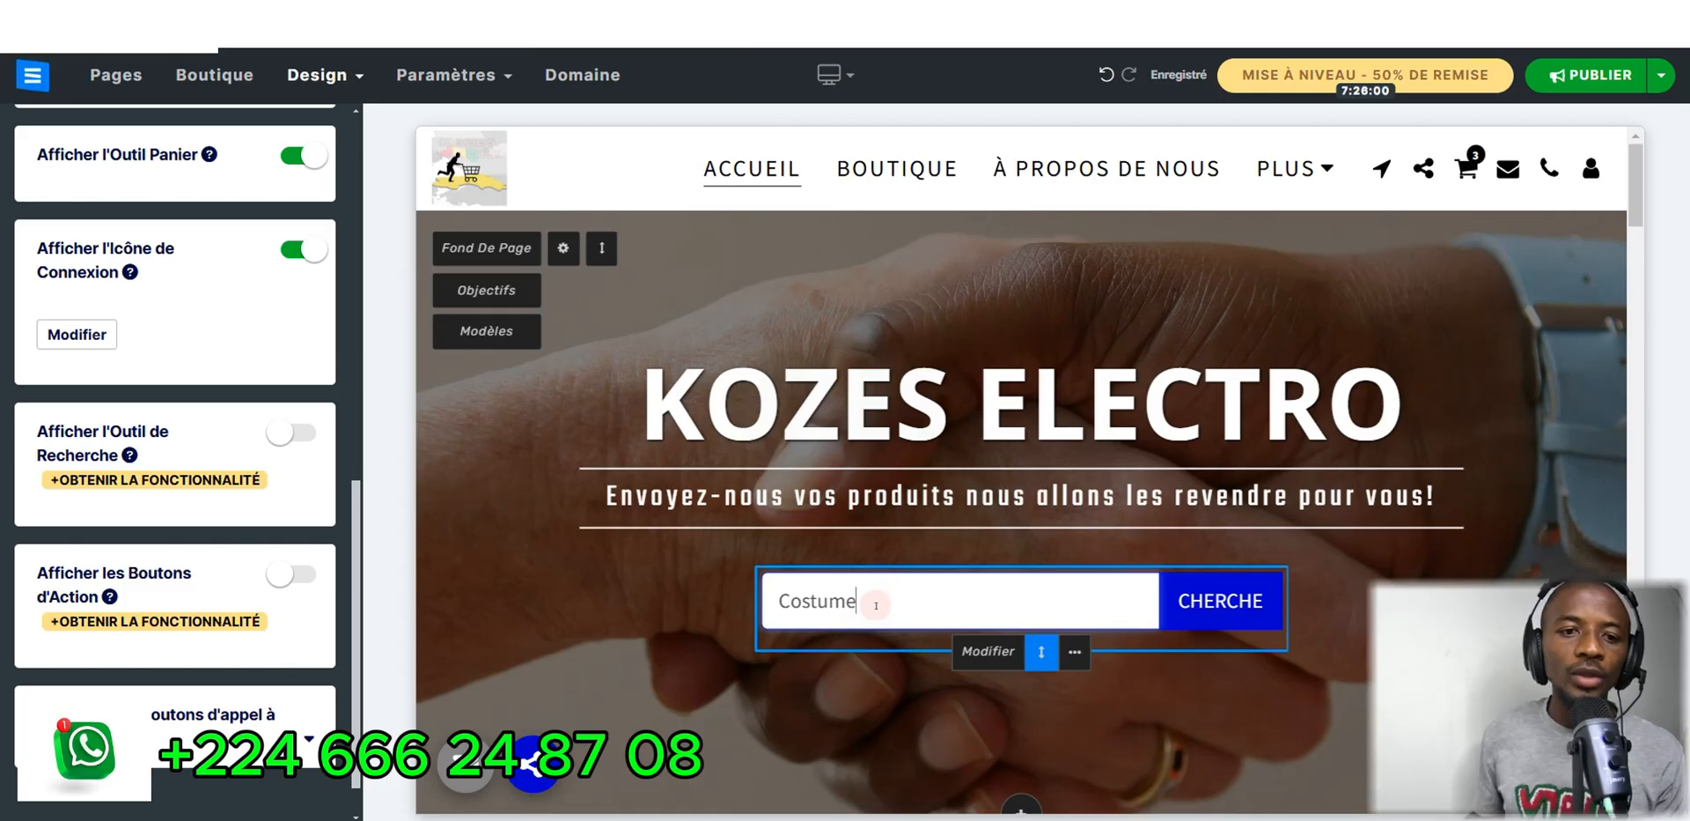
left_click(1221, 600)
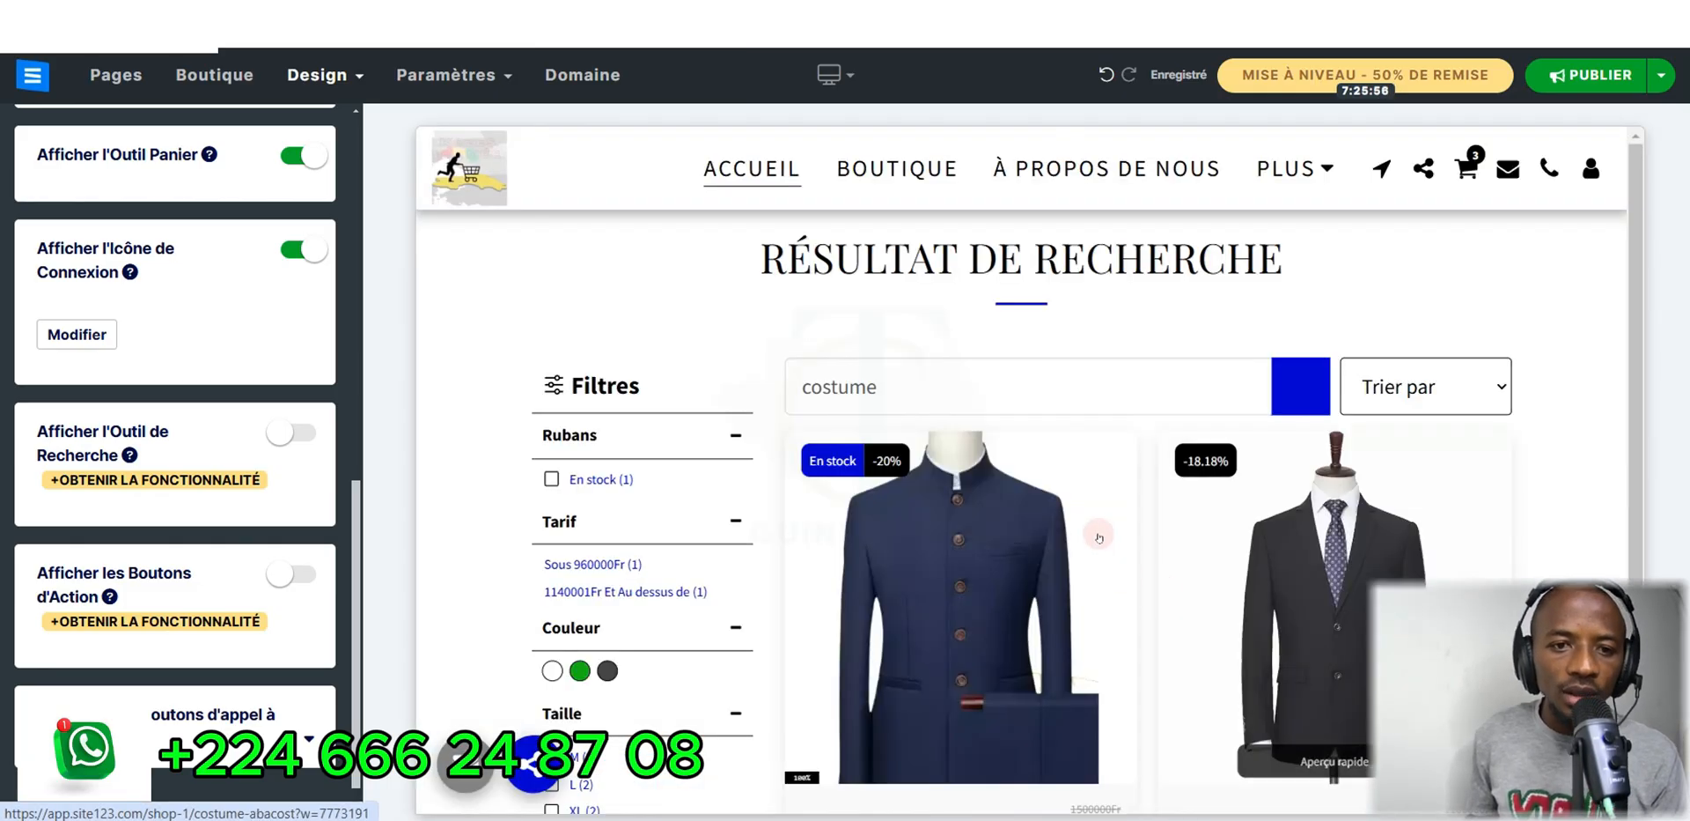
- Review the costume search results, including the product cards, prices and the Rubans, Tarif, Couleur and Taille filters
scroll(1154, 567, "down", 4)
scroll(1132, 559, "up", 4)
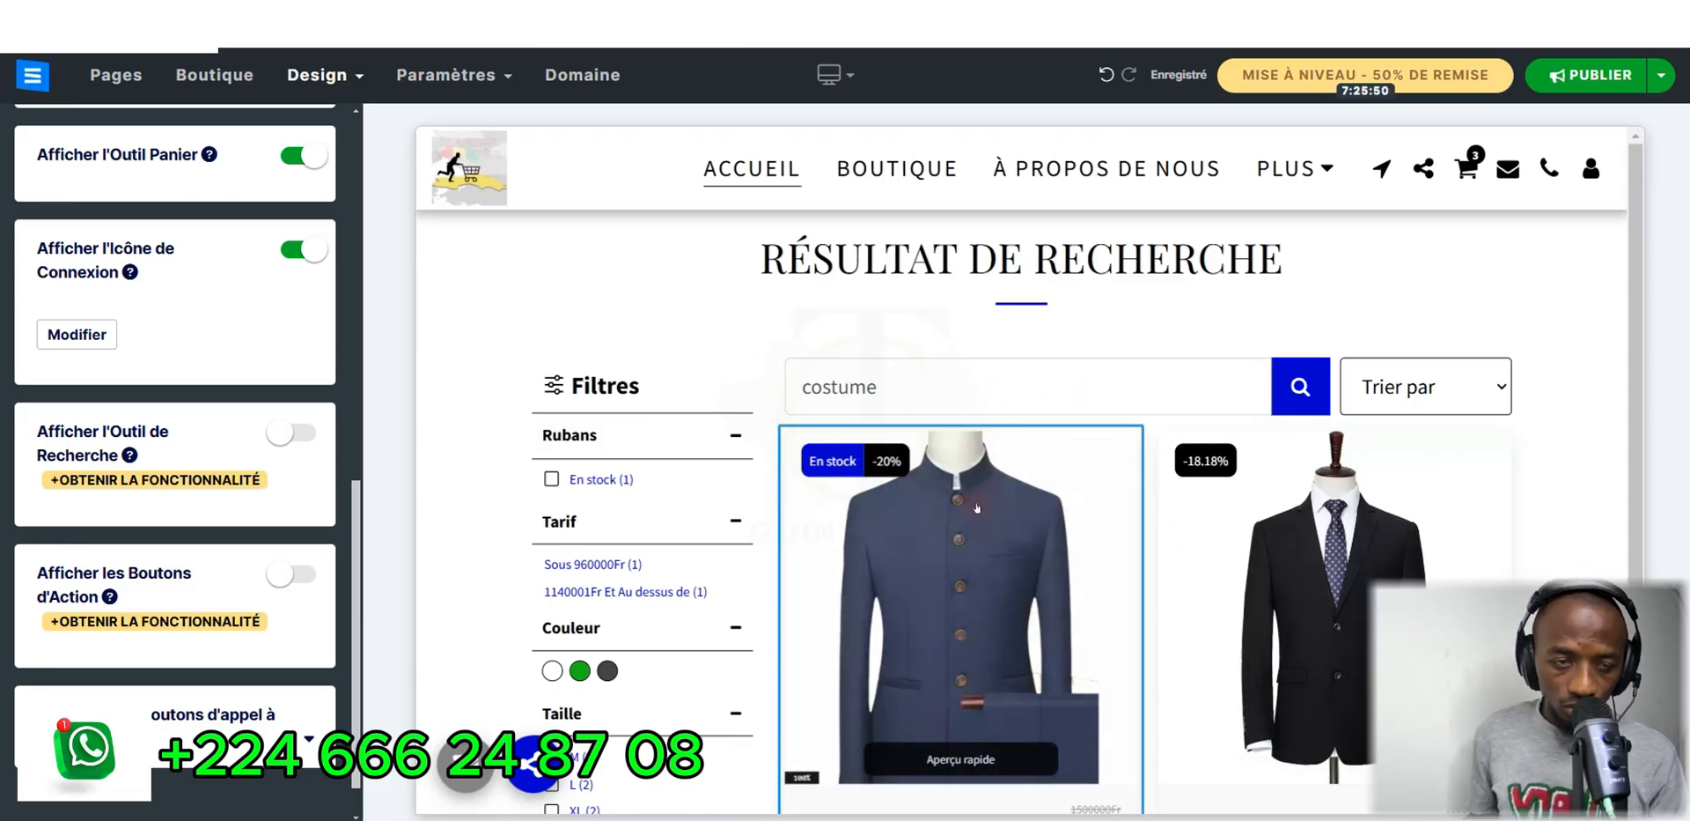
scroll(1106, 548, "down", 4)
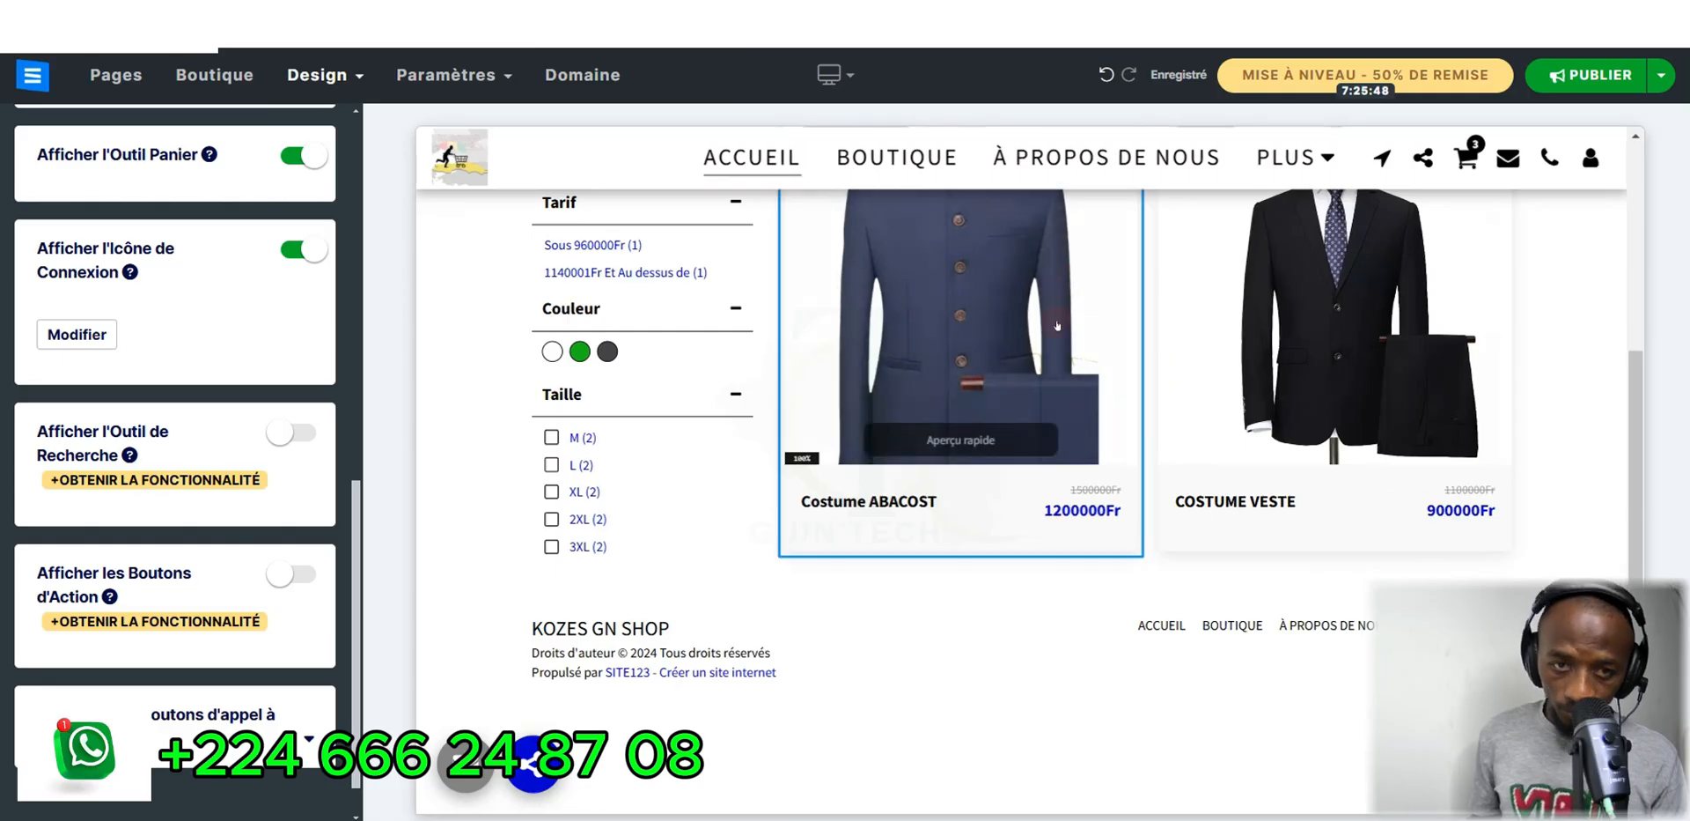
scroll(1241, 467, "up", 2)
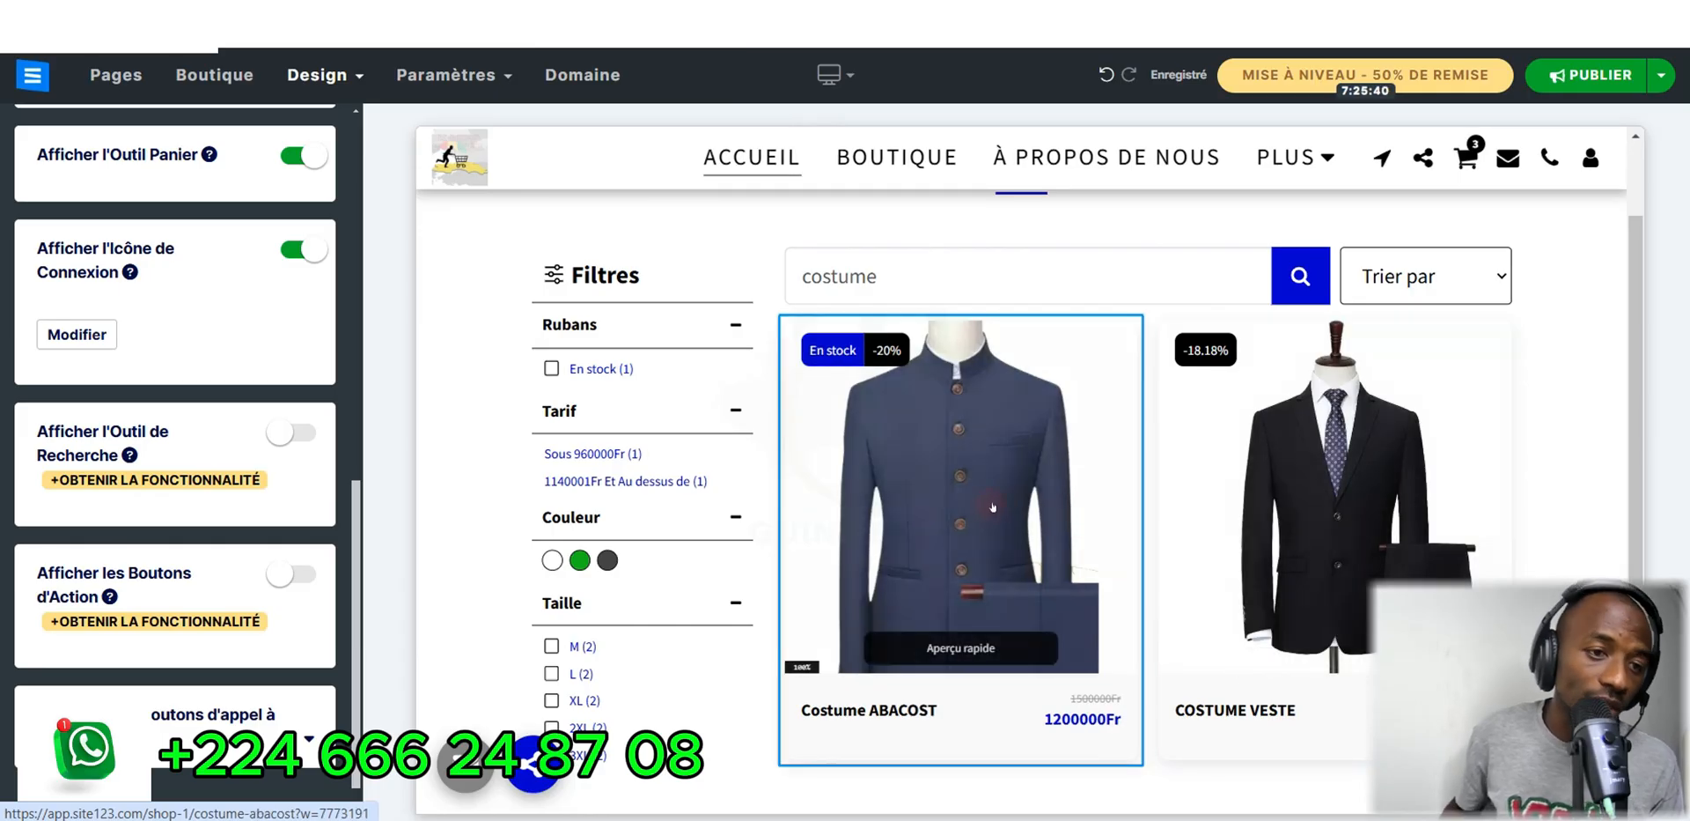
scroll(1124, 491, "down", 1)
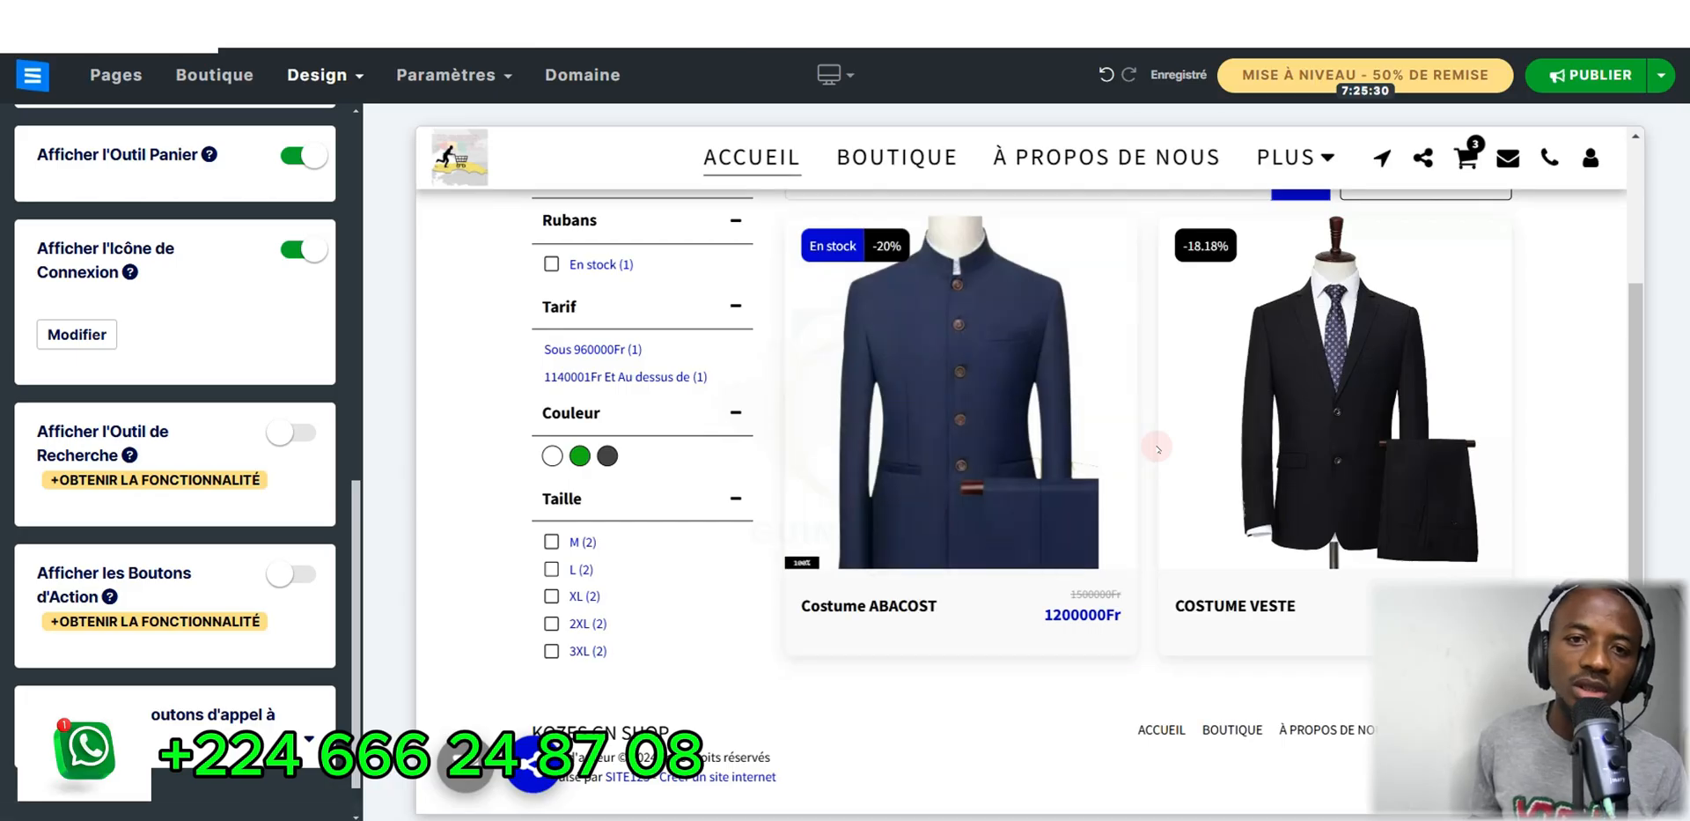
scroll(1133, 640, "down", 2)
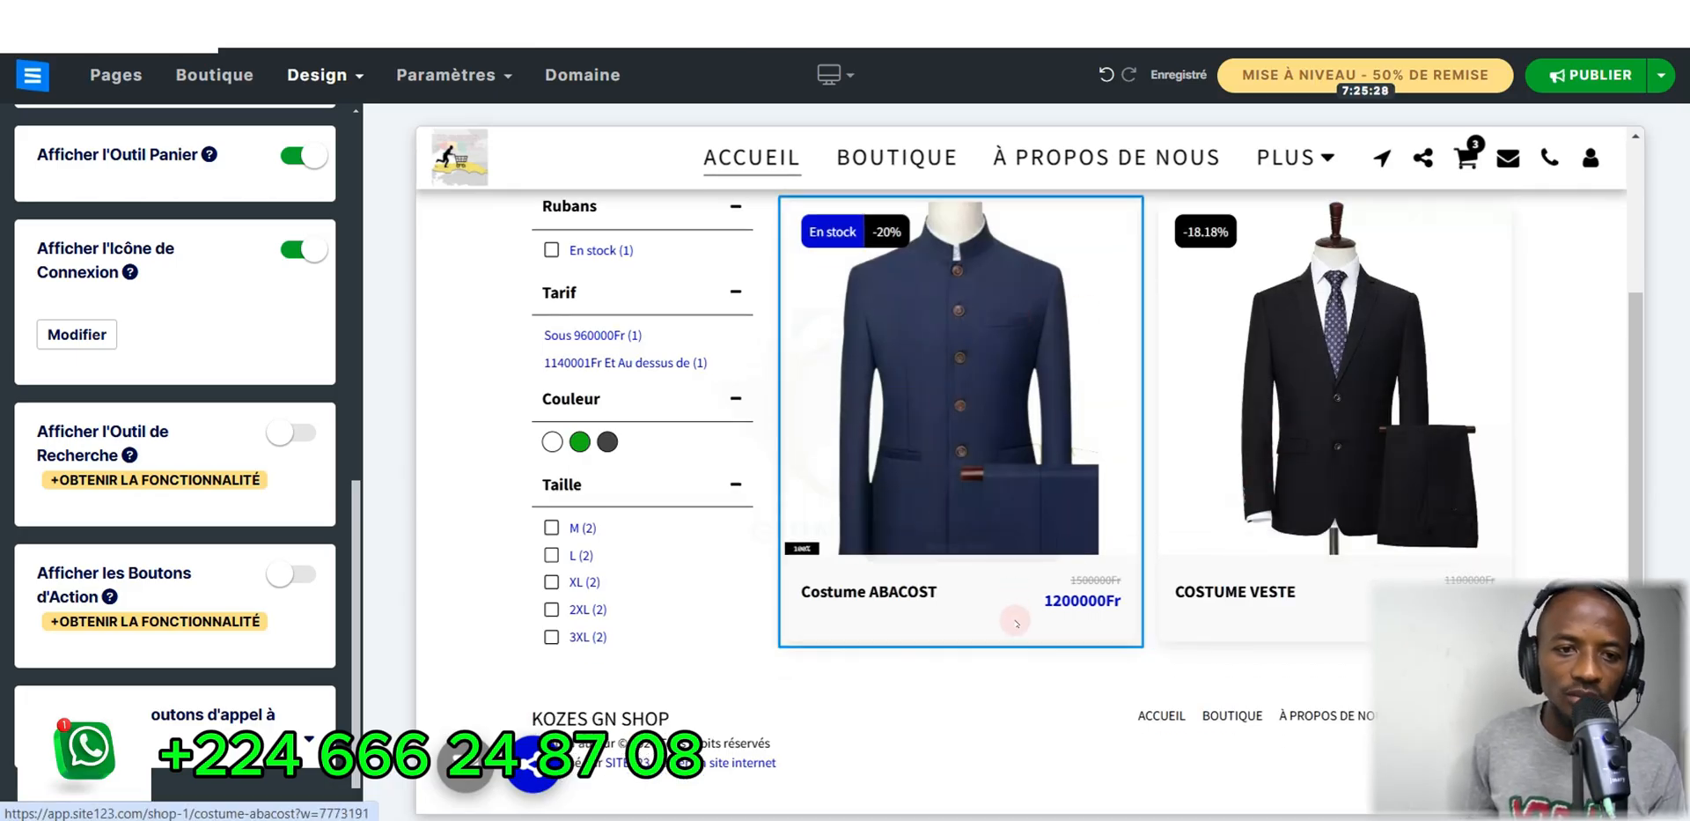
scroll(1087, 413, "up", 3)
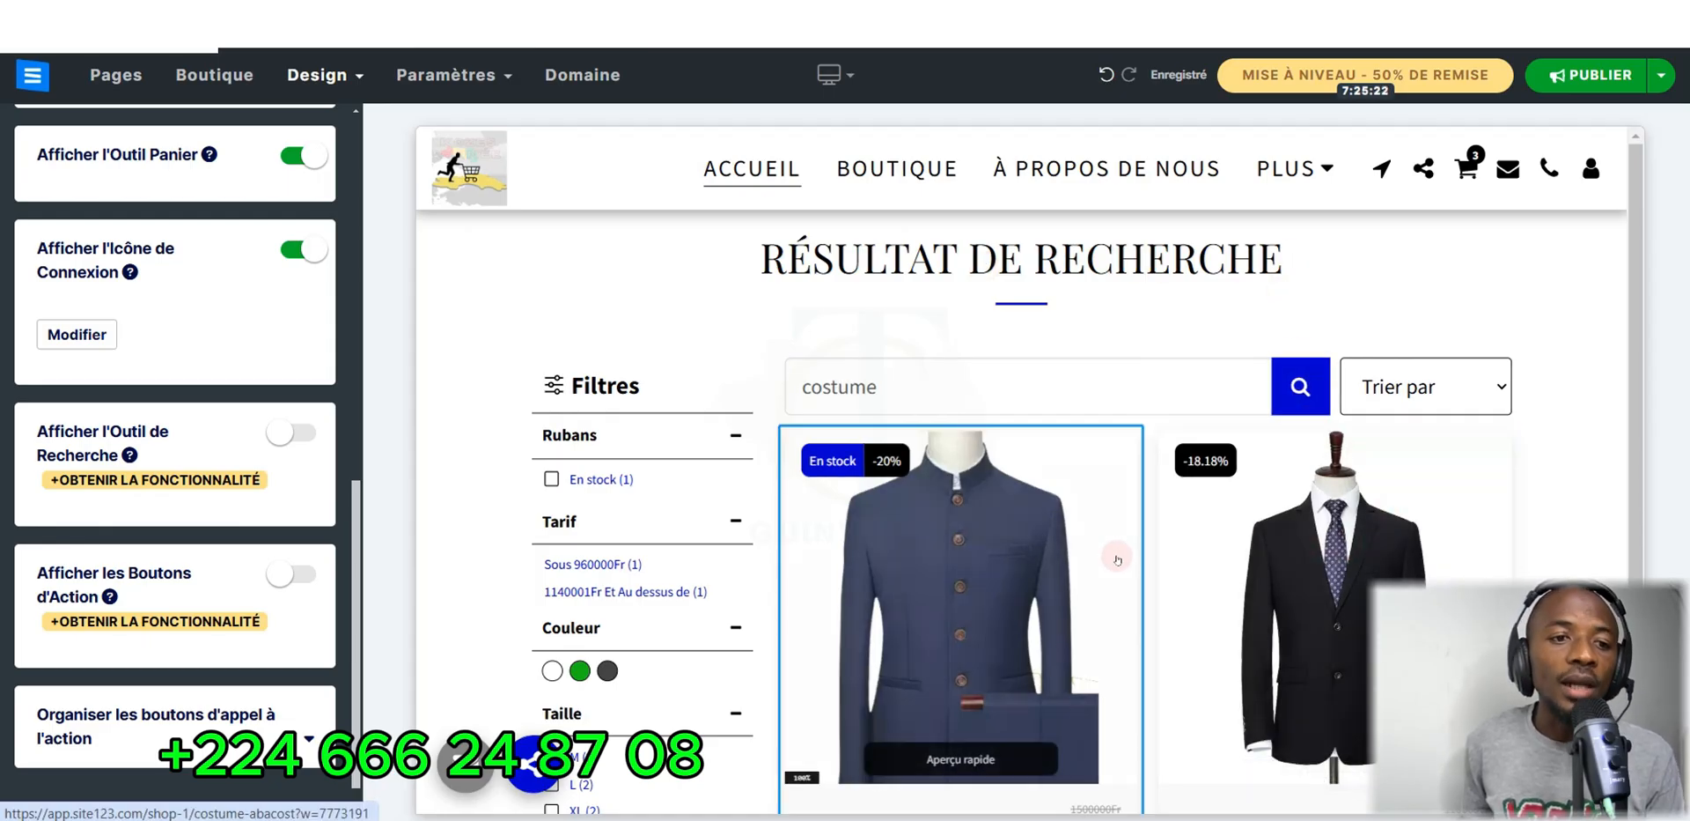
- Go back to the Accueil page and browse the products in its COMMANDEZ ICI section
left_click(779, 165)
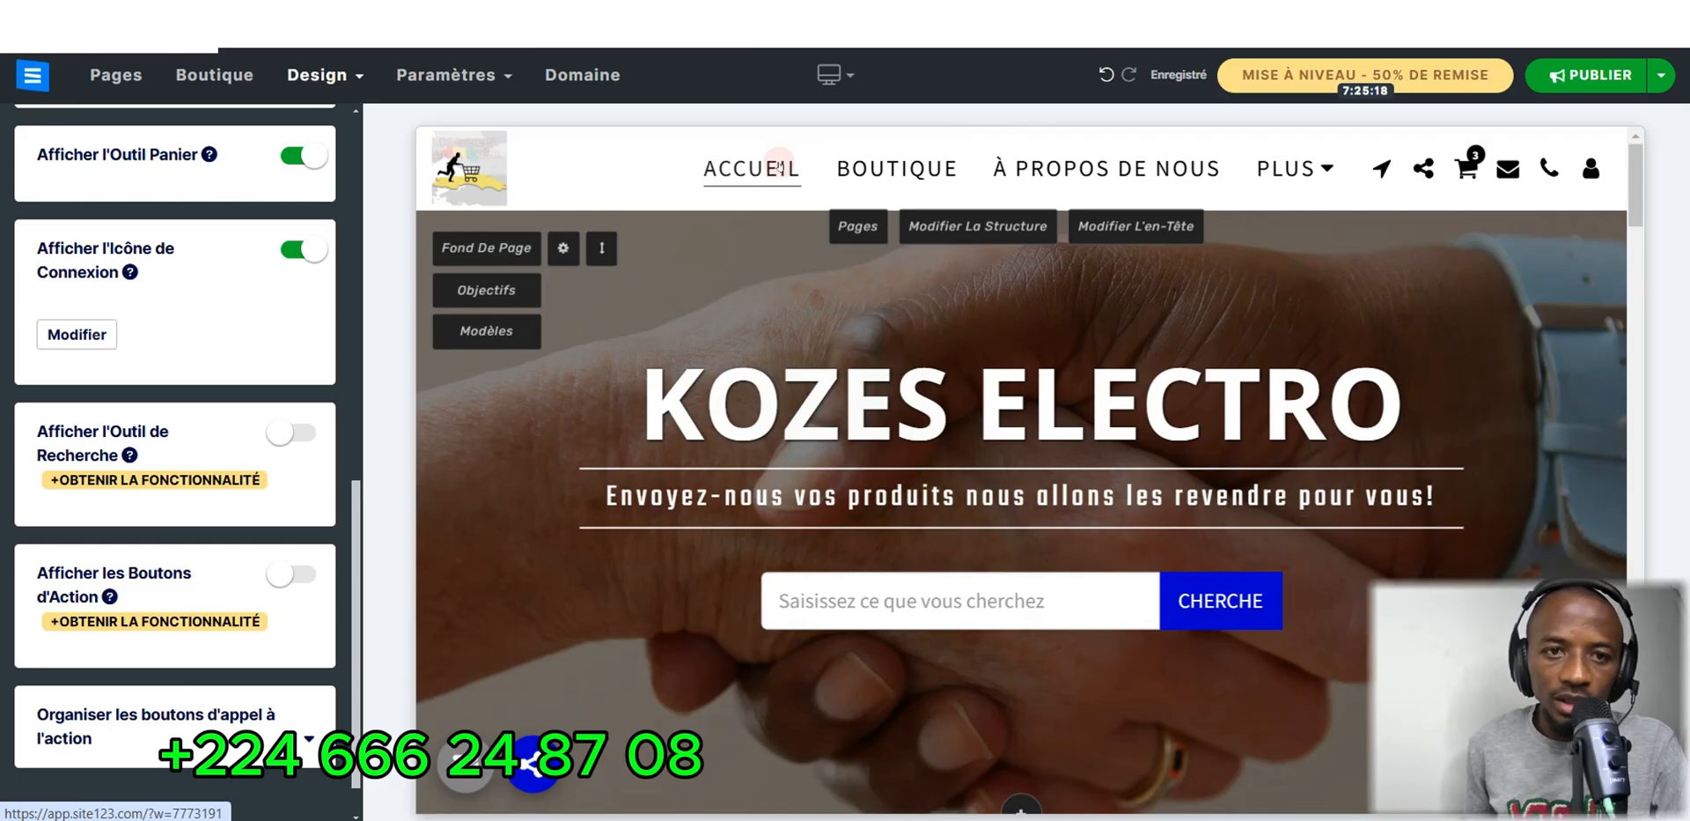
mouse_move(1379, 363)
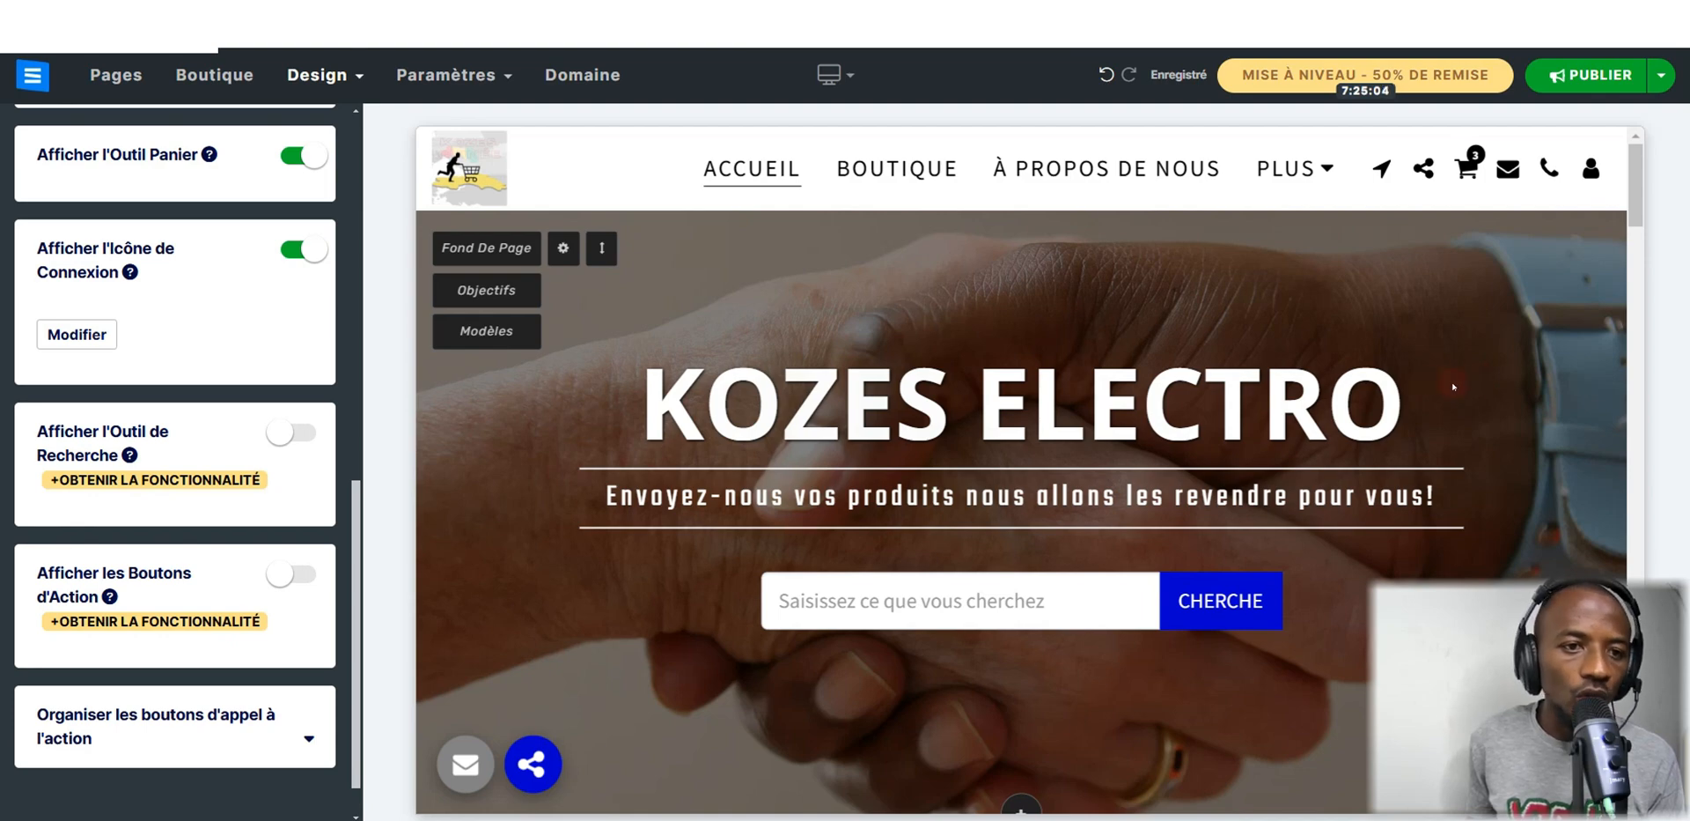
scroll(1453, 385, "down", 6)
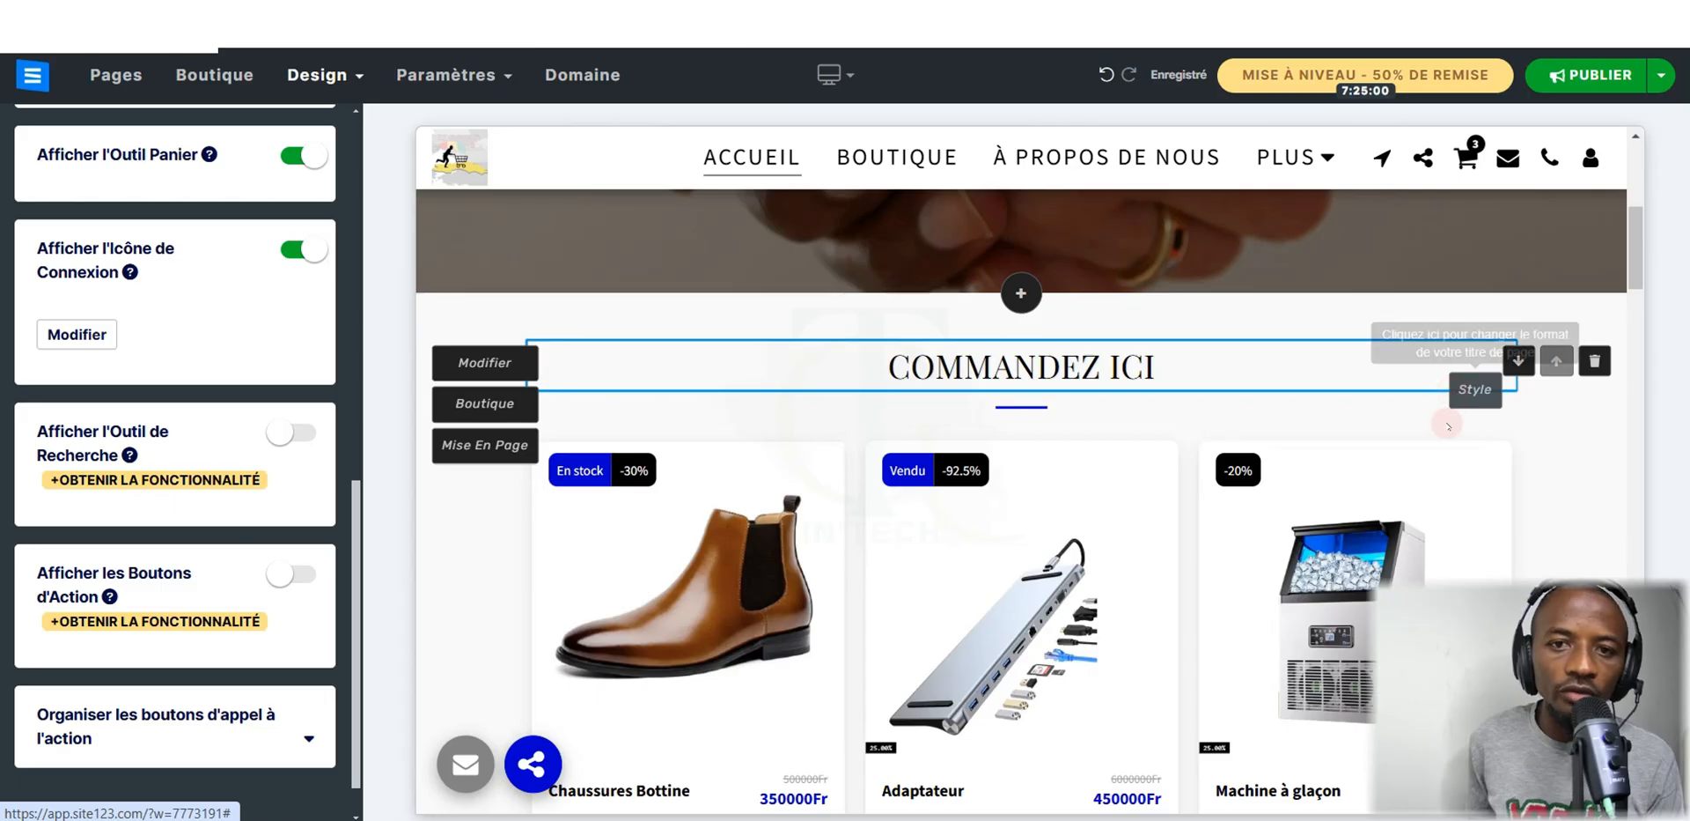
scroll(1406, 498, "down", 3)
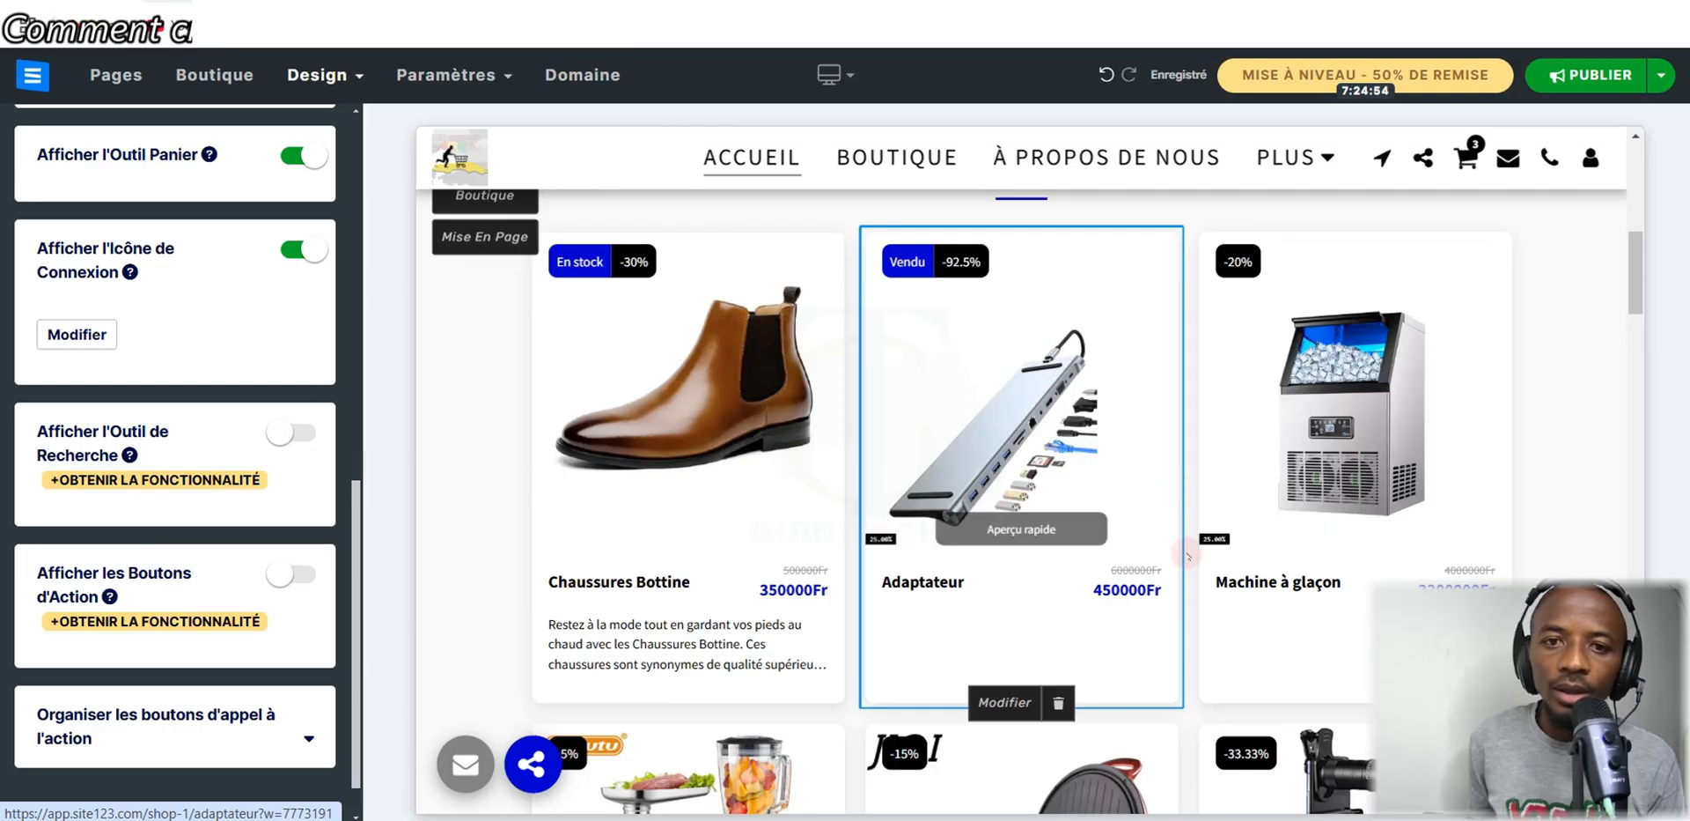
scroll(1170, 493, "down", 8)
scroll(1196, 529, "up", 8)
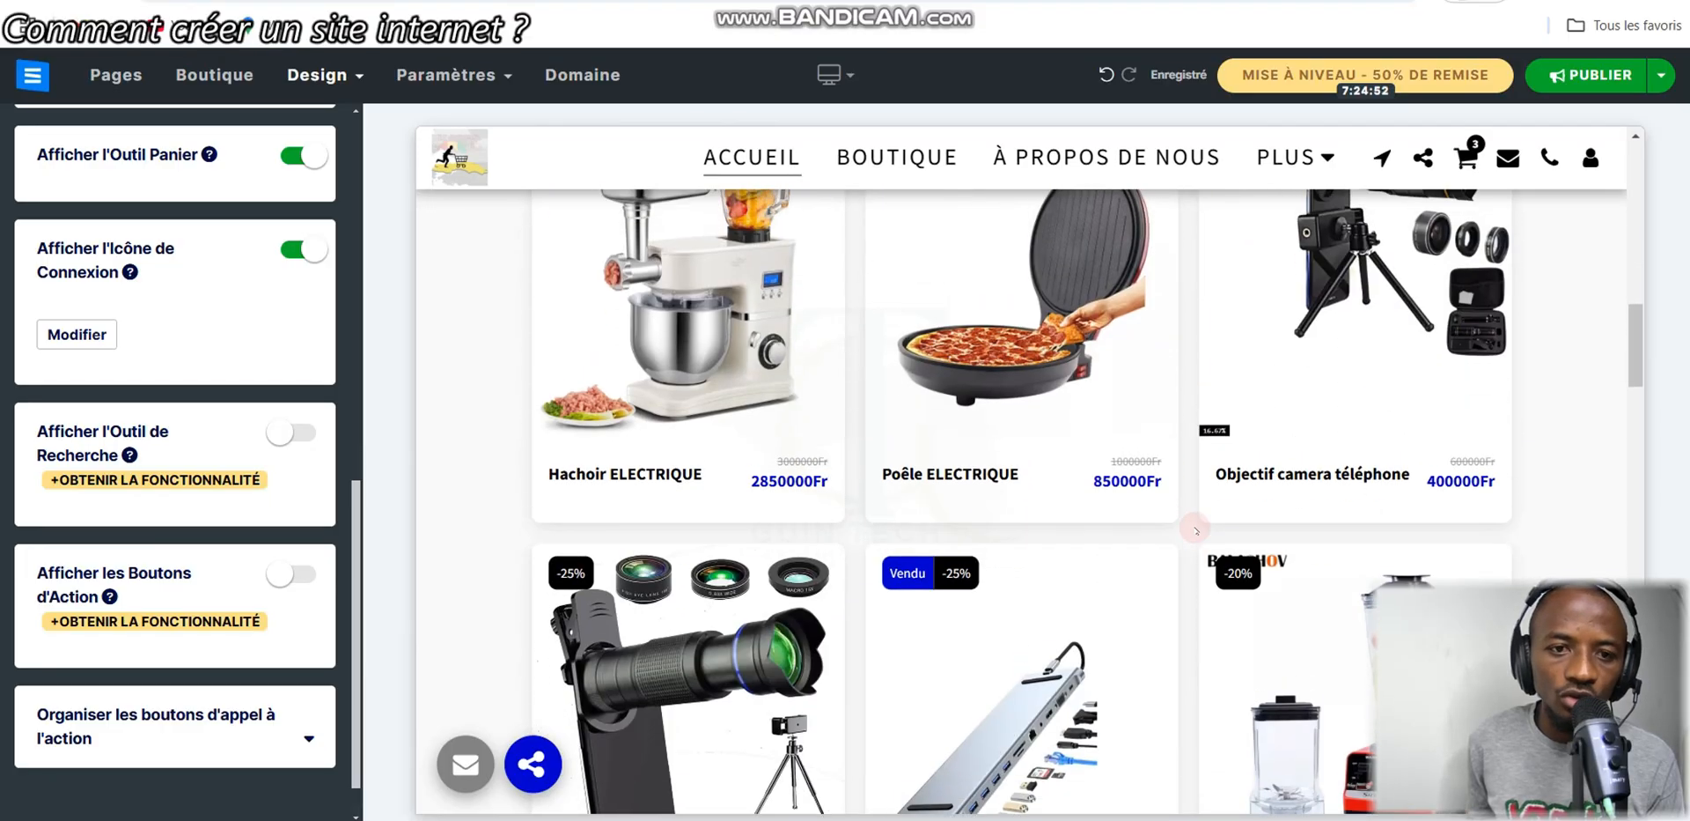